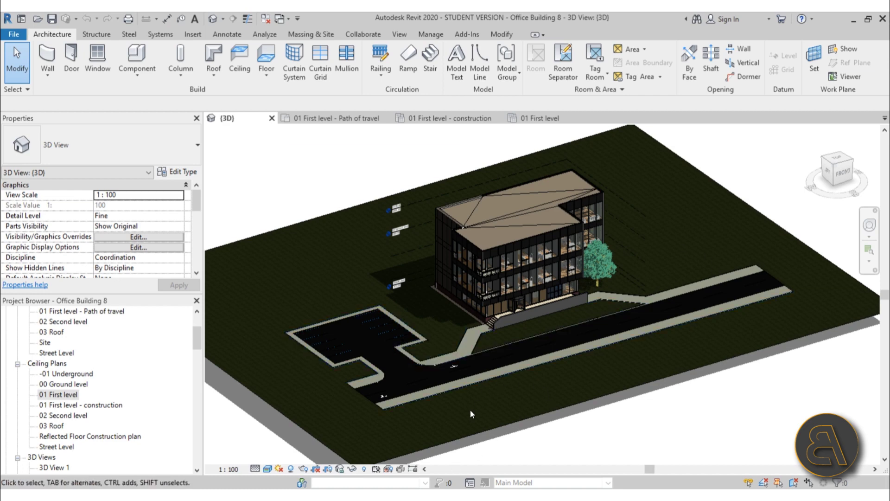
- Examine the finished site model in 3D around the entrance stairs, sidewalks and parking lot with its parking spaces
{"action": "scroll", "coordinate": [502, 335], "scroll_direction": "up", "scroll_amount": 5}
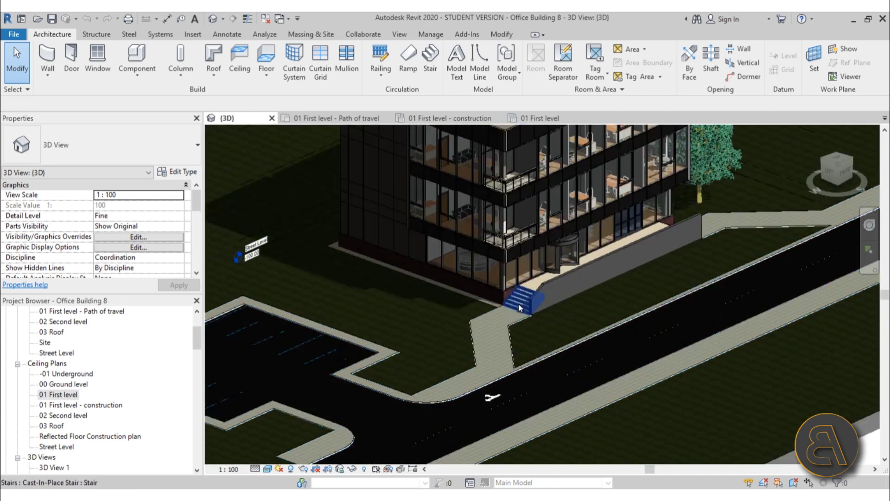
{"action": "scroll", "coordinate": [518, 304], "scroll_direction": "up", "scroll_amount": 2}
{"action": "middle_click_drag", "start_coordinate": [523, 289], "coordinate": [410, 316], "text": "shift"}
{"action": "scroll", "coordinate": [544, 258], "scroll_direction": "down", "scroll_amount": 4}
{"action": "scroll", "coordinate": [394, 297], "scroll_direction": "down", "scroll_amount": 2}
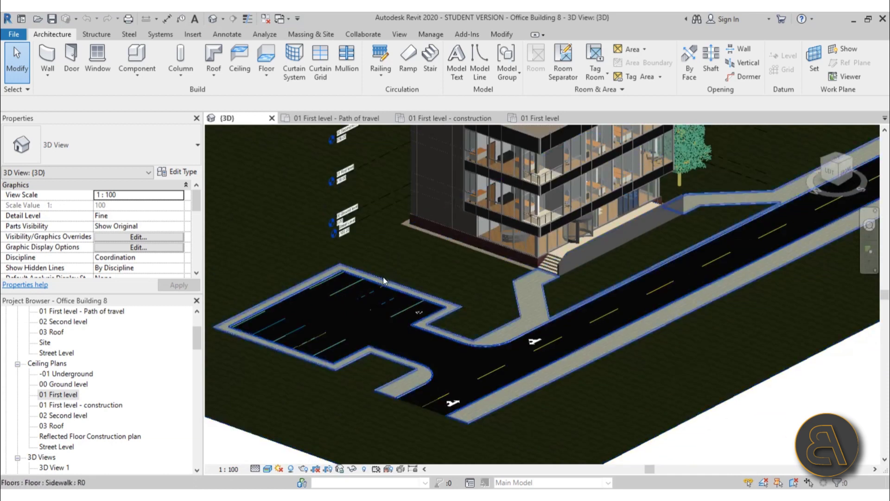
{"action": "scroll", "coordinate": [277, 269], "scroll_direction": "up", "scroll_amount": 3}
{"action": "middle_click_drag", "start_coordinate": [277, 269], "coordinate": [519, 351]}
{"action": "scroll", "coordinate": [356, 271], "scroll_direction": "up", "scroll_amount": 2}
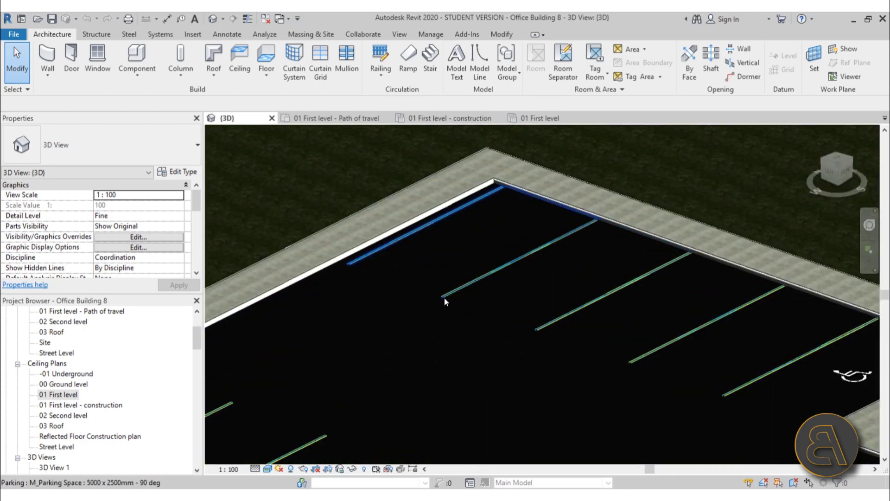
{"action": "scroll", "coordinate": [447, 302], "scroll_direction": "down", "scroll_amount": 2}
{"action": "middle_click_drag", "start_coordinate": [419, 314], "coordinate": [477, 342]}
{"action": "scroll", "coordinate": [412, 305], "scroll_direction": "down", "scroll_amount": 2}
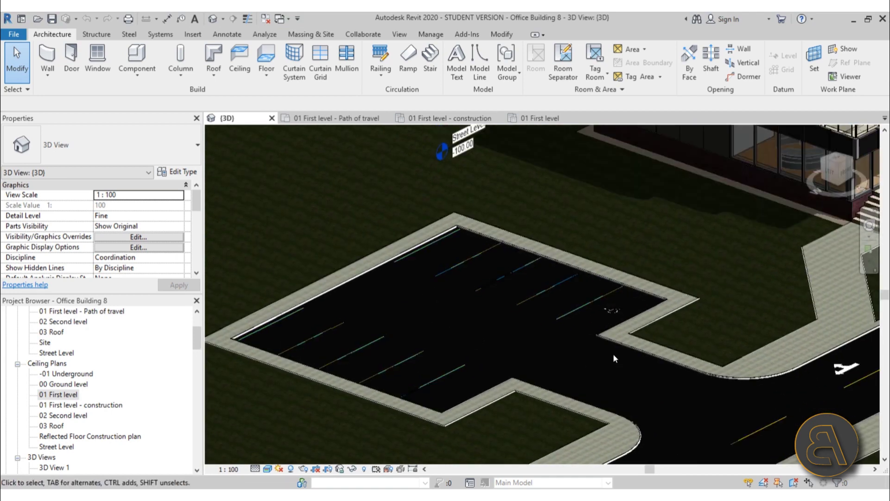
- Examine the accessible parking symbol, the rounded sidewalk corners and the road markings at the parking lot entrance in 3D
{"action": "scroll", "coordinate": [543, 324], "scroll_direction": "up", "scroll_amount": 4}
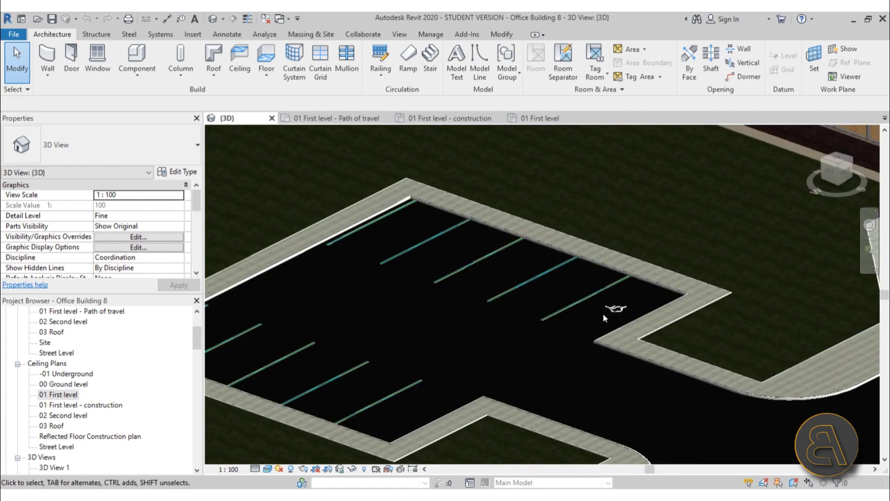
{"action": "scroll", "coordinate": [372, 254], "scroll_direction": "down", "scroll_amount": 3}
{"action": "middle_click_drag", "start_coordinate": [373, 254], "coordinate": [493, 288]}
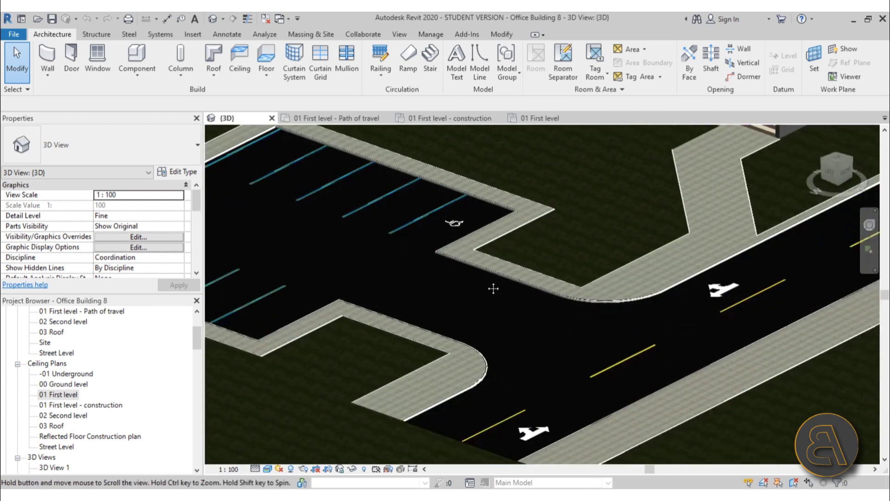
{"action": "scroll", "coordinate": [457, 388], "scroll_direction": "up", "scroll_amount": 4}
{"action": "scroll", "coordinate": [700, 202], "scroll_direction": "down", "scroll_amount": 3}
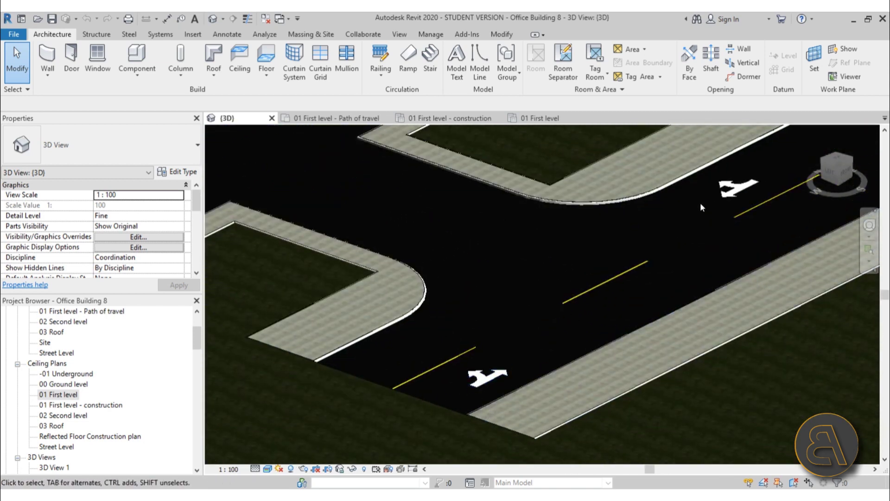
{"action": "middle_click_drag", "start_coordinate": [700, 202], "coordinate": [653, 258]}
{"action": "scroll", "coordinate": [651, 253], "scroll_direction": "down", "scroll_amount": 5}
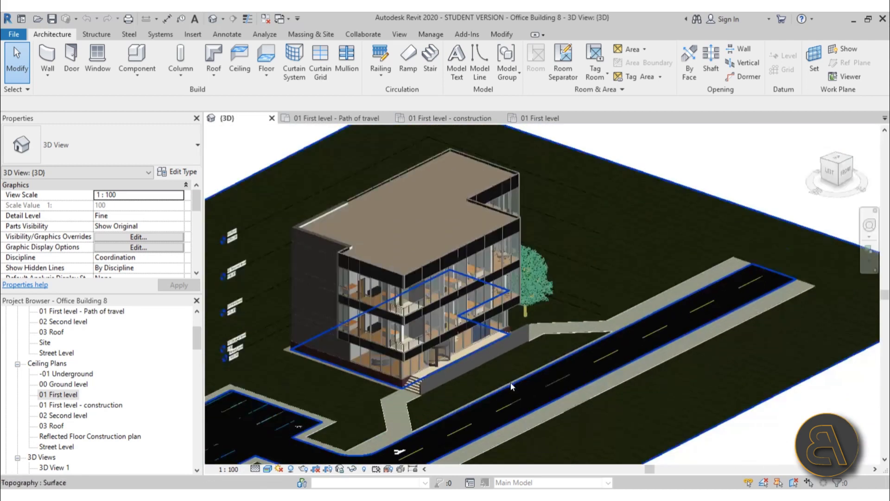
{"action": "middle_click_drag", "start_coordinate": [510, 382], "coordinate": [529, 349]}
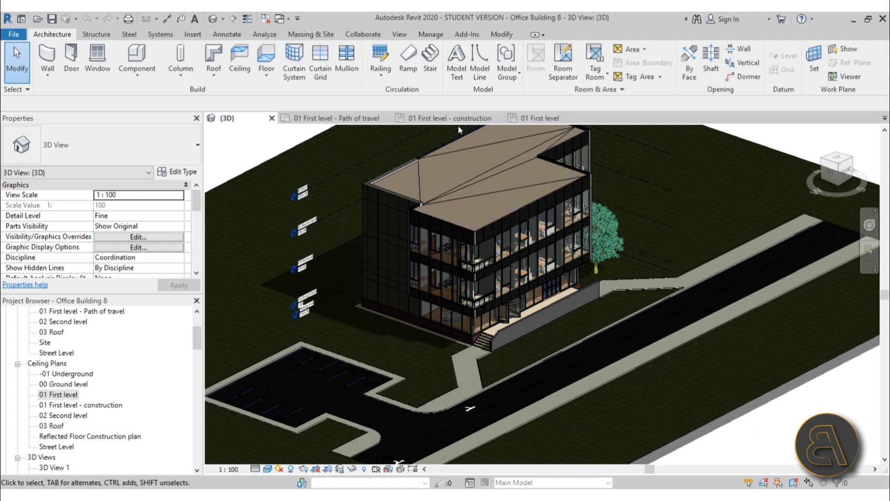
- Review the 01 First level reflected ceiling plan and the 01 First level - construction plan with its beam layout
{"action": "left_click", "coordinate": [537, 119]}
{"action": "scroll", "coordinate": [463, 292], "scroll_direction": "up", "scroll_amount": 3}
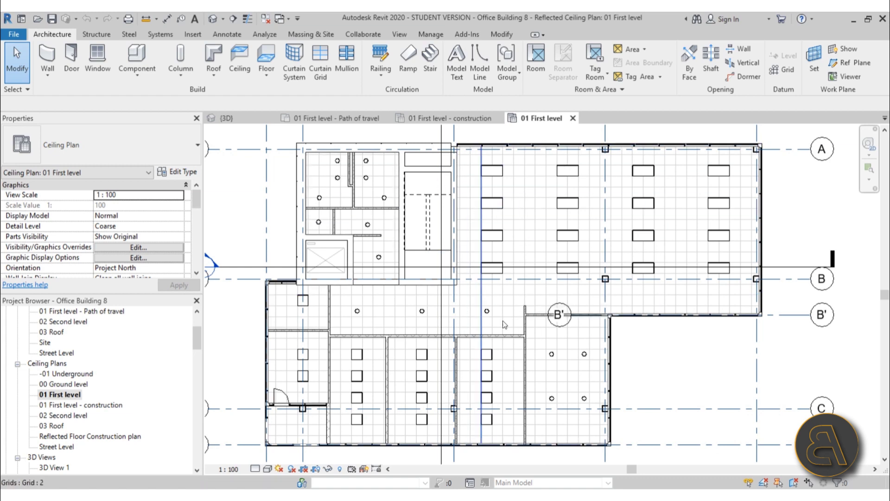
{"action": "middle_click_drag", "start_coordinate": [668, 361], "coordinate": [667, 360]}
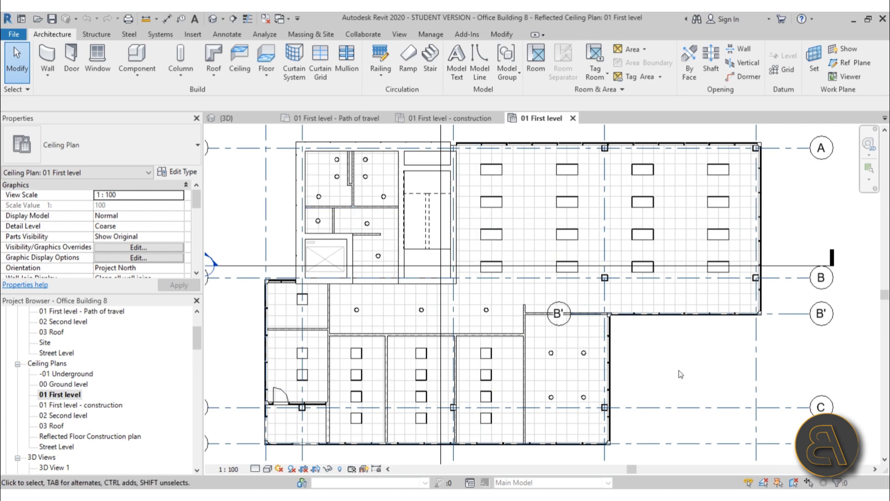
{"action": "left_click", "coordinate": [461, 119]}
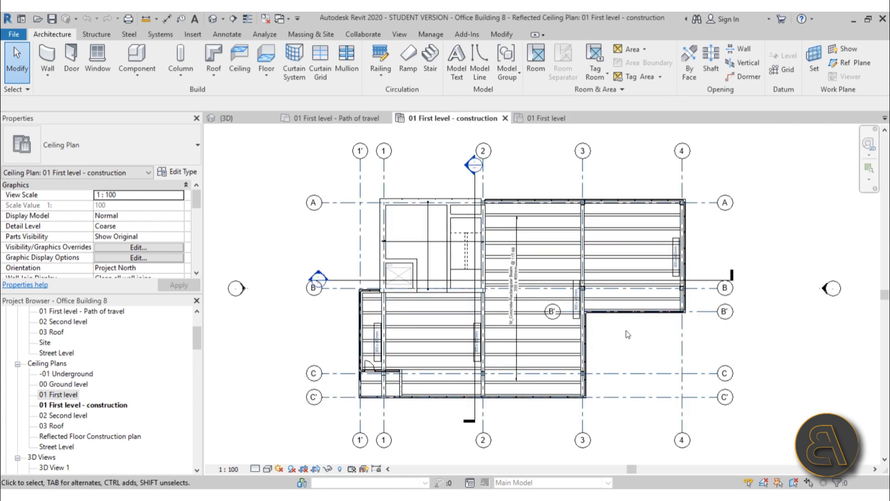
{"action": "scroll", "coordinate": [621, 341], "scroll_direction": "up", "scroll_amount": 2}
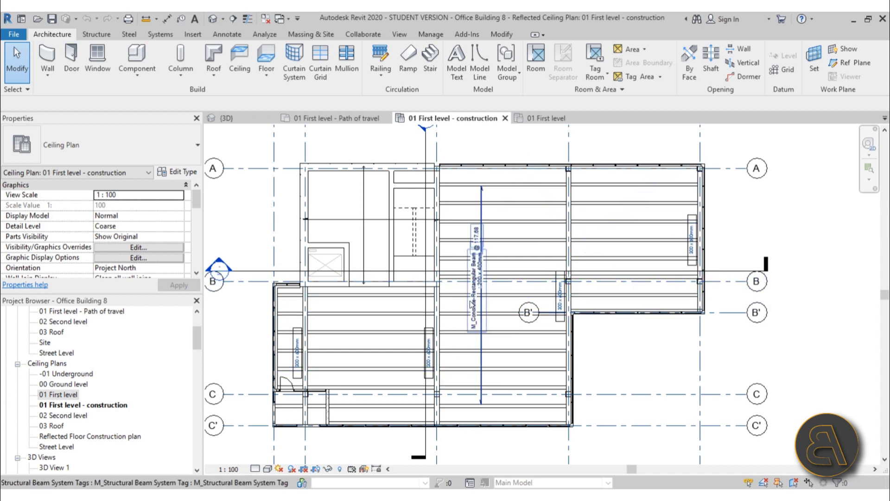
{"action": "scroll", "coordinate": [480, 271], "scroll_direction": "up", "scroll_amount": 2}
{"action": "scroll", "coordinate": [481, 273], "scroll_direction": "down", "scroll_amount": 4}
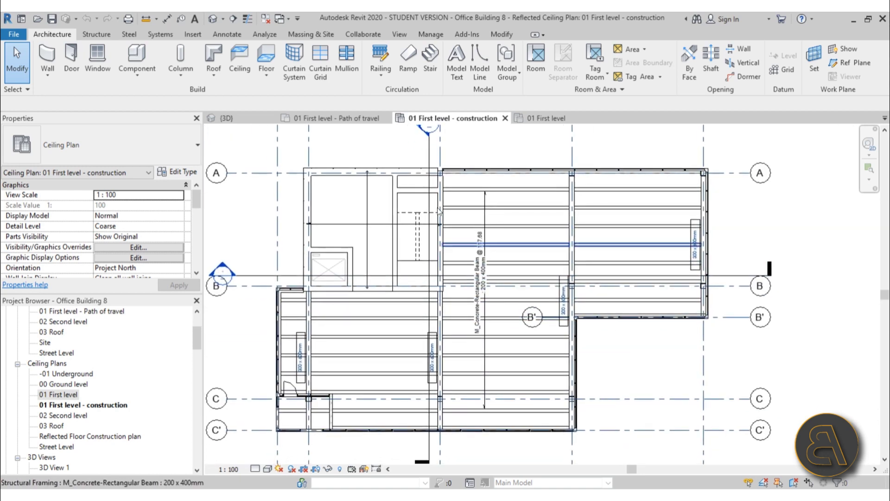
- Open the 01 First level - Path of travel plan and inspect a path of travel line's properties
{"action": "left_click", "coordinate": [336, 118]}
{"action": "scroll", "coordinate": [464, 259], "scroll_direction": "up", "scroll_amount": 3}
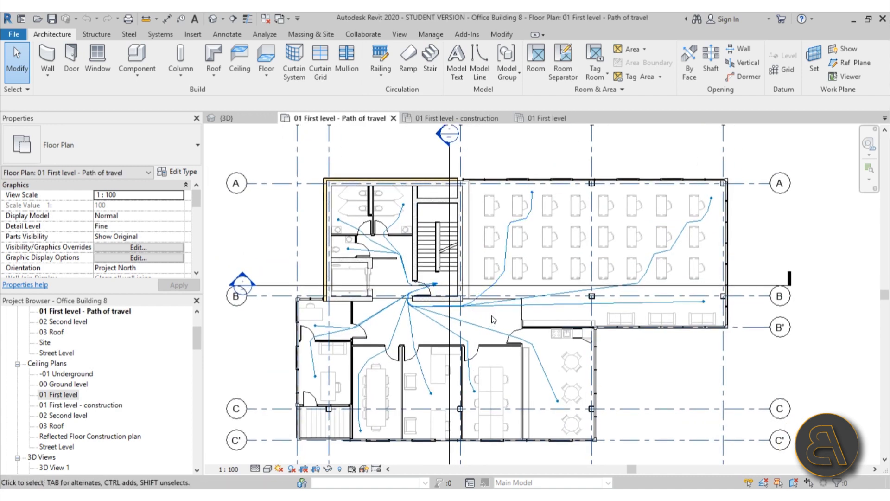
{"action": "left_click", "coordinate": [749, 195]}
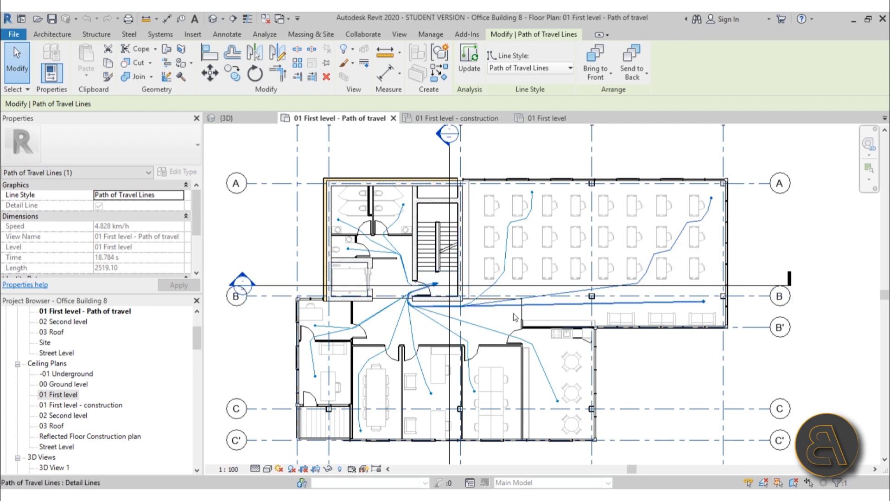
{"action": "left_click", "coordinate": [665, 351]}
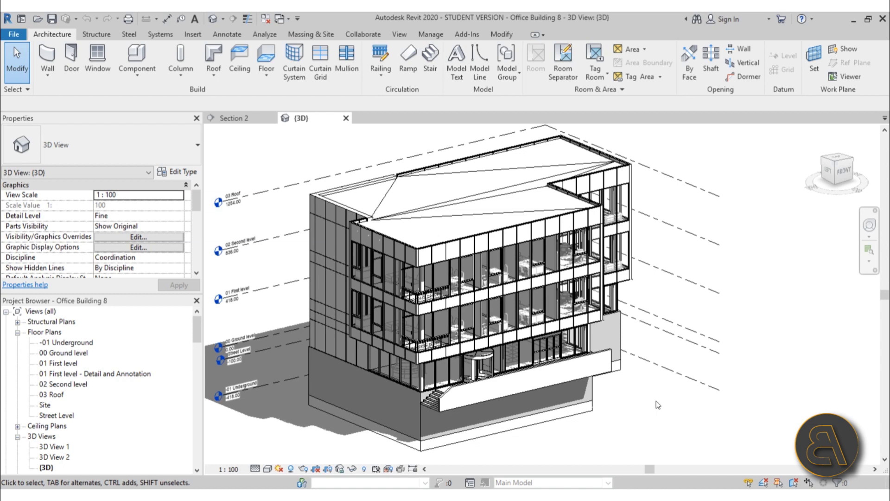
- Examine the building's exposed foundation walls, entrance stairs and level lines in the 3D view without the site
{"action": "middle_click_drag", "start_coordinate": [584, 445], "coordinate": [550, 425]}
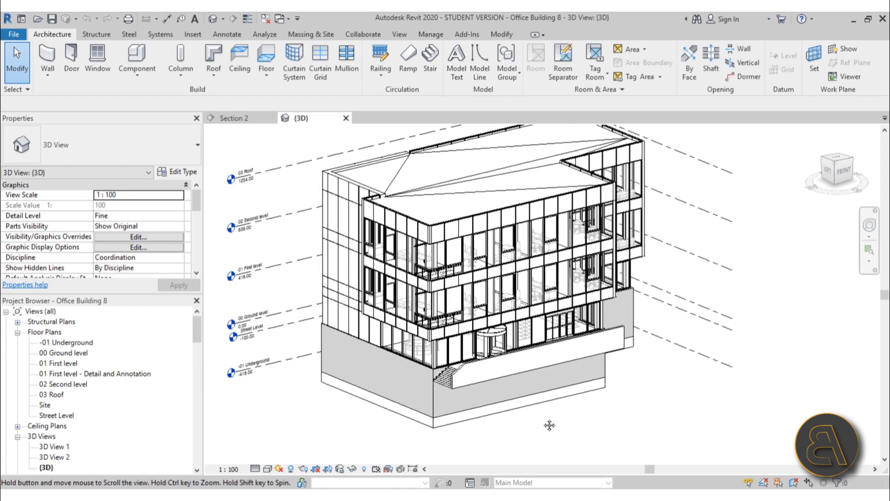
{"action": "scroll", "coordinate": [378, 412], "scroll_direction": "up", "scroll_amount": 5}
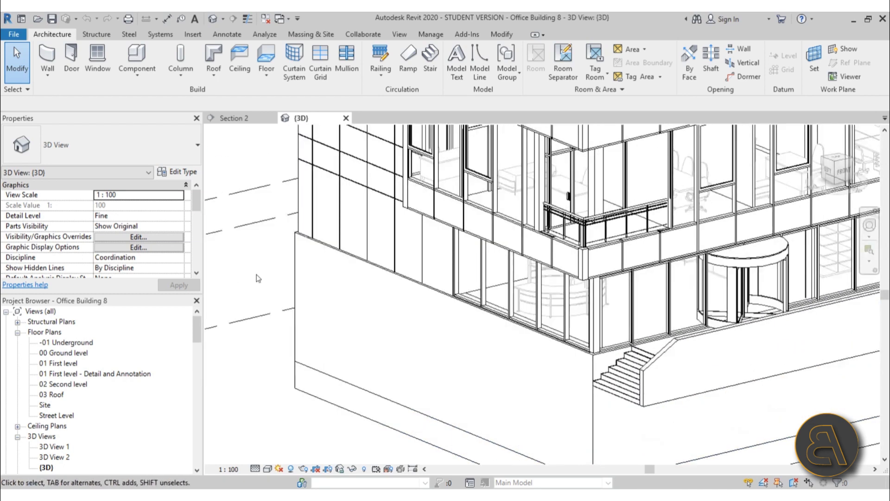
{"action": "scroll", "coordinate": [258, 281], "scroll_direction": "down", "scroll_amount": 3}
{"action": "scroll", "coordinate": [281, 294], "scroll_direction": "up", "scroll_amount": 1}
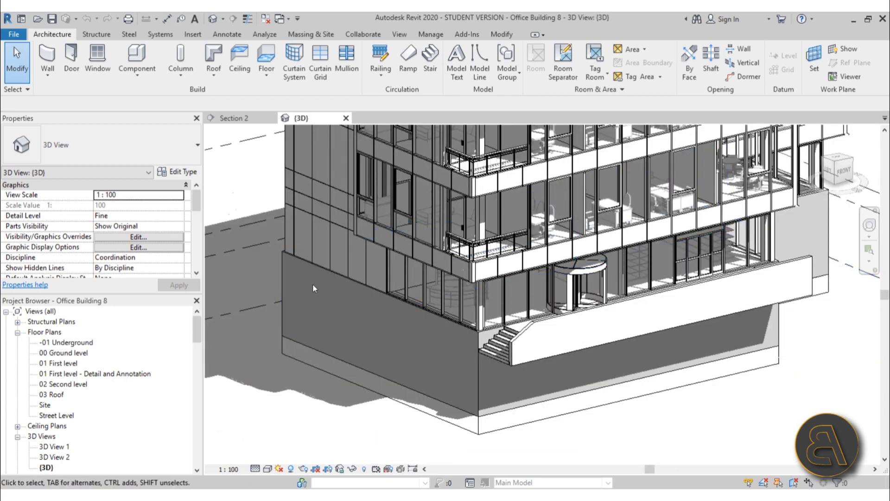
{"action": "scroll", "coordinate": [313, 285], "scroll_direction": "down", "scroll_amount": 3}
{"action": "scroll", "coordinate": [306, 311], "scroll_direction": "up", "scroll_amount": 1}
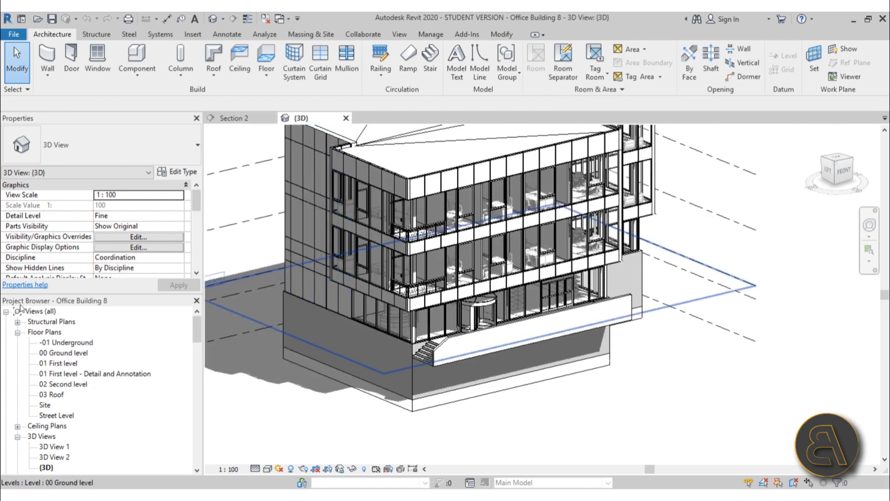
- Open Section 2 and examine the foundation wall between 00 Ground level, Street Level and -01 Underground
{"action": "scroll", "coordinate": [66, 356], "scroll_direction": "down", "scroll_amount": 3}
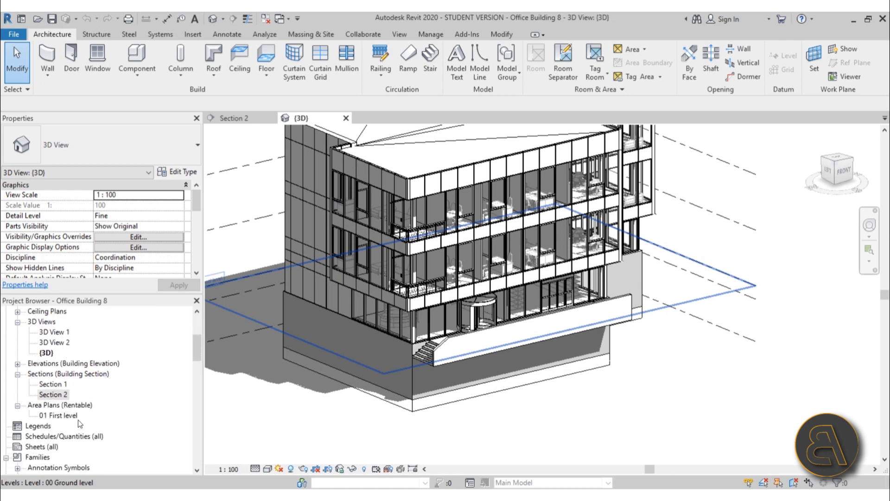
{"action": "double_click", "coordinate": [52, 394]}
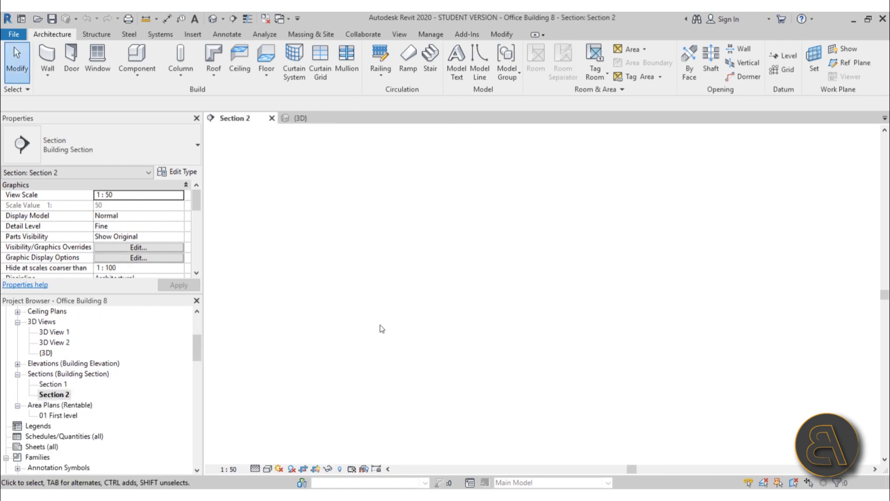
{"action": "scroll", "coordinate": [456, 318], "scroll_direction": "down", "scroll_amount": 4}
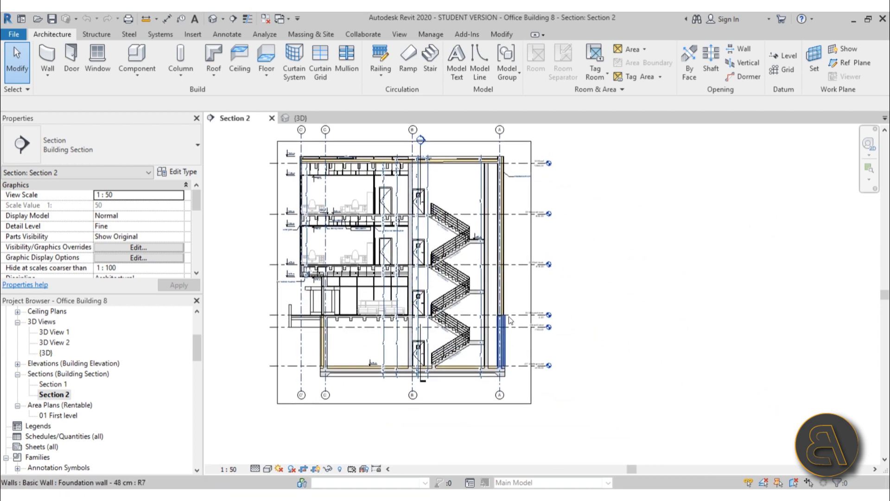
{"action": "scroll", "coordinate": [509, 319], "scroll_direction": "up", "scroll_amount": 6}
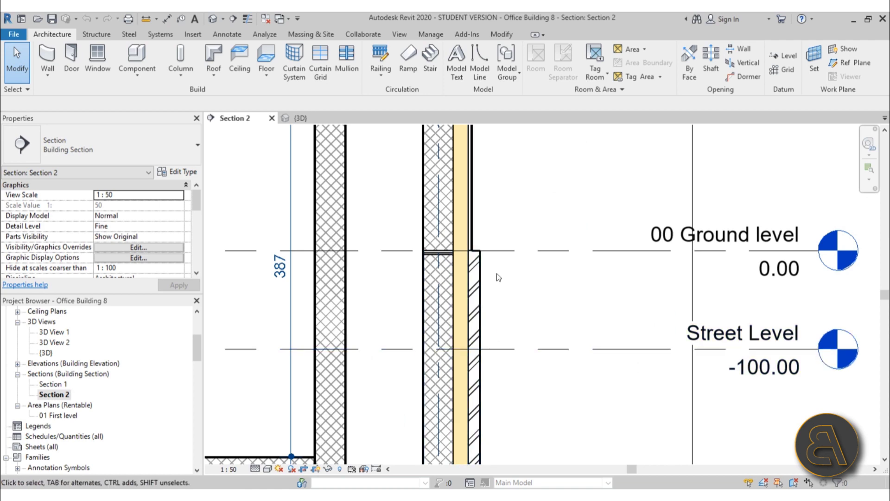
{"action": "scroll", "coordinate": [499, 296], "scroll_direction": "down", "scroll_amount": 3}
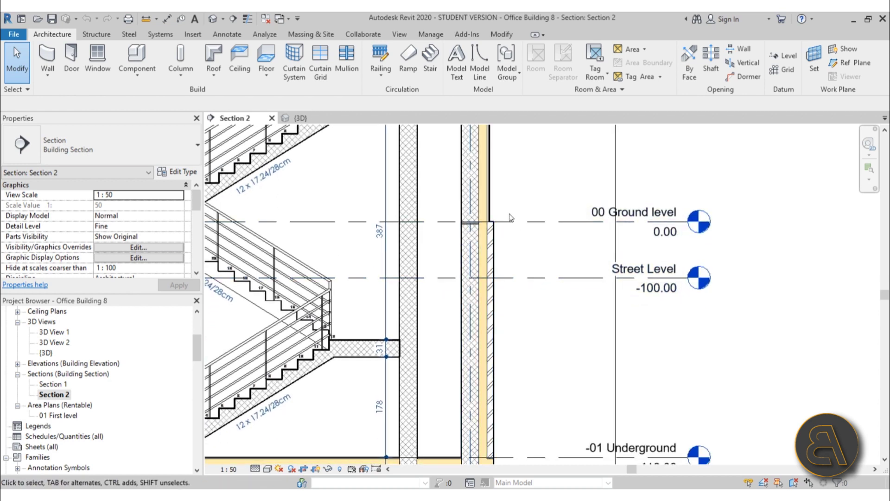
{"action": "scroll", "coordinate": [508, 248], "scroll_direction": "down", "scroll_amount": 2}
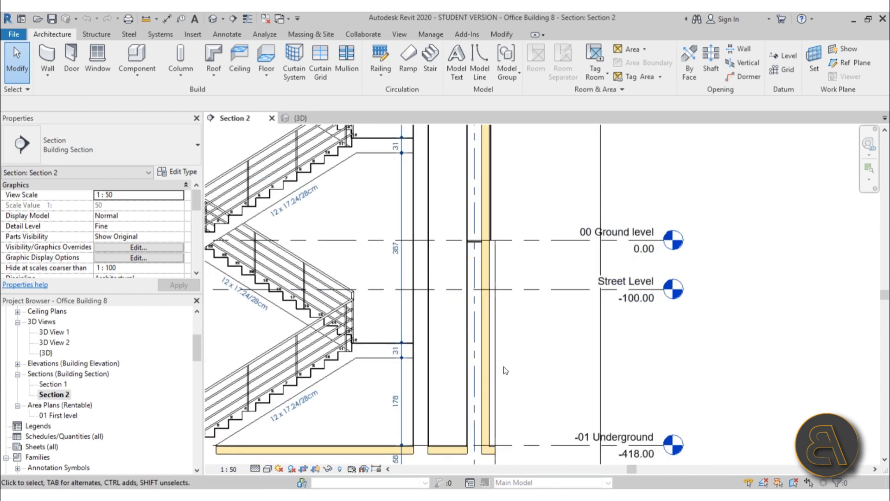
{"action": "scroll", "coordinate": [525, 186], "scroll_direction": "up", "scroll_amount": 2}
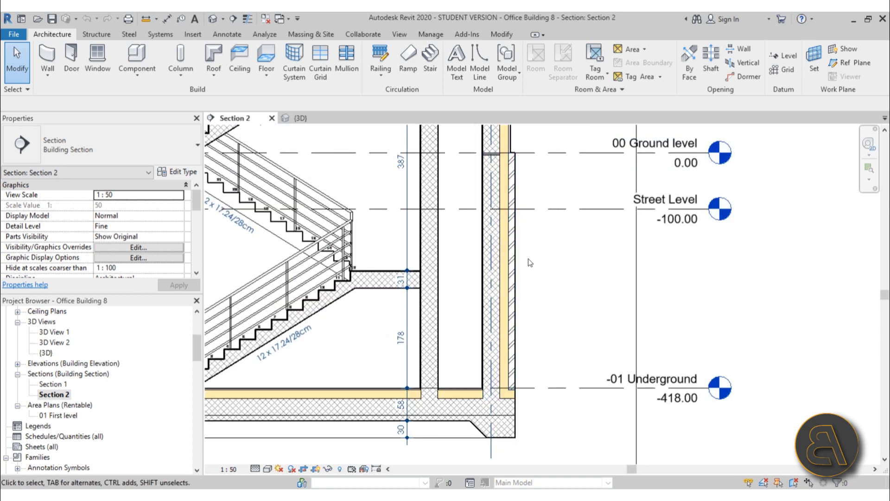
{"action": "scroll", "coordinate": [517, 441], "scroll_direction": "down", "scroll_amount": 2}
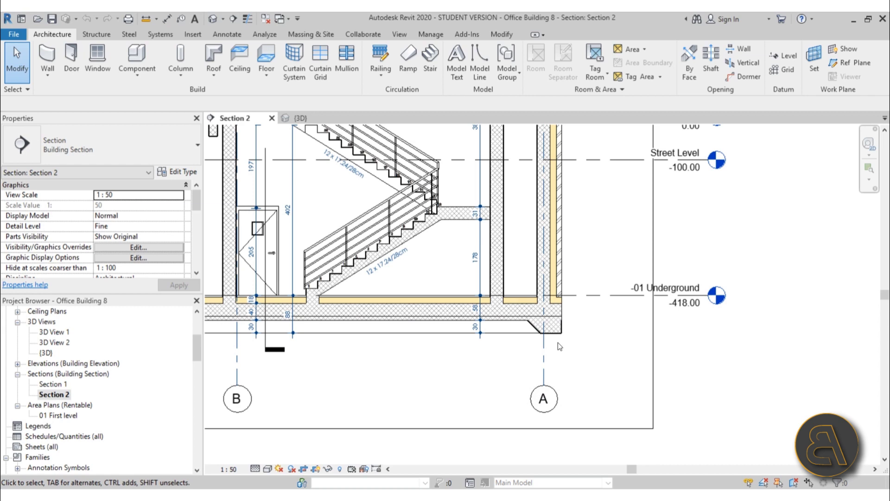
{"action": "scroll", "coordinate": [558, 342], "scroll_direction": "down", "scroll_amount": 2}
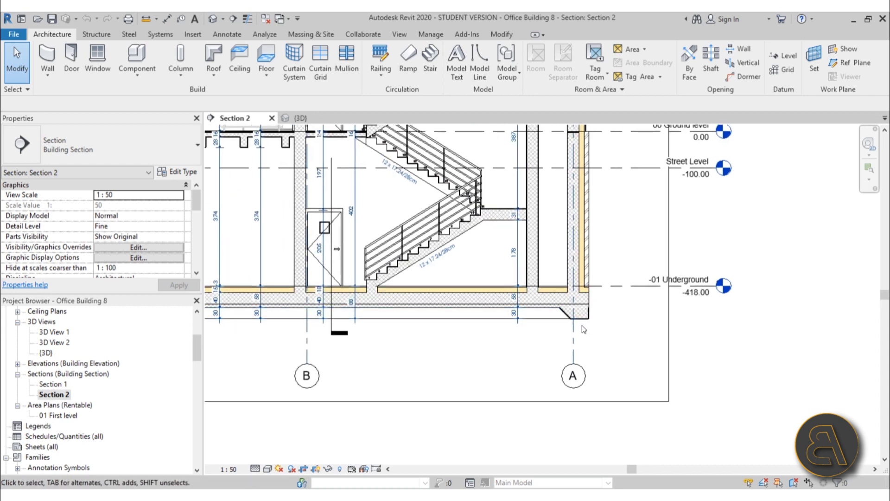
- Return to the 3D view and open the Street Level floor plan
{"action": "left_click", "coordinate": [299, 118]}
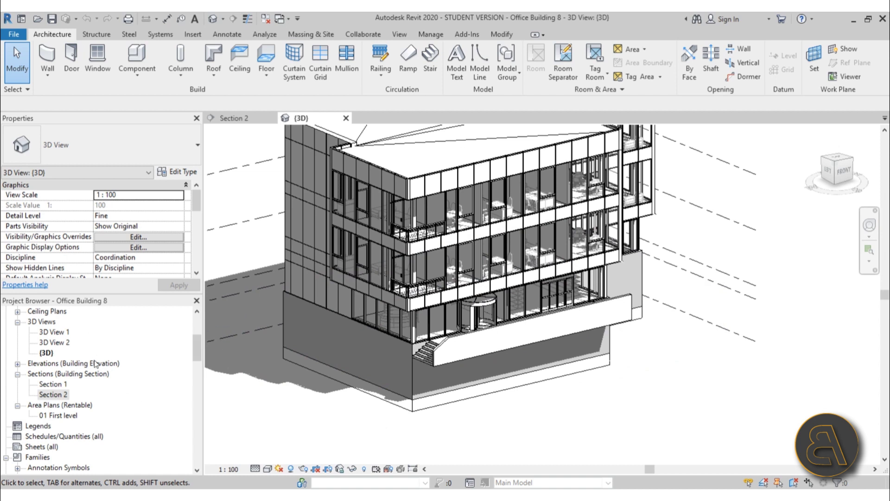
{"action": "scroll", "coordinate": [95, 364], "scroll_direction": "up", "scroll_amount": 4}
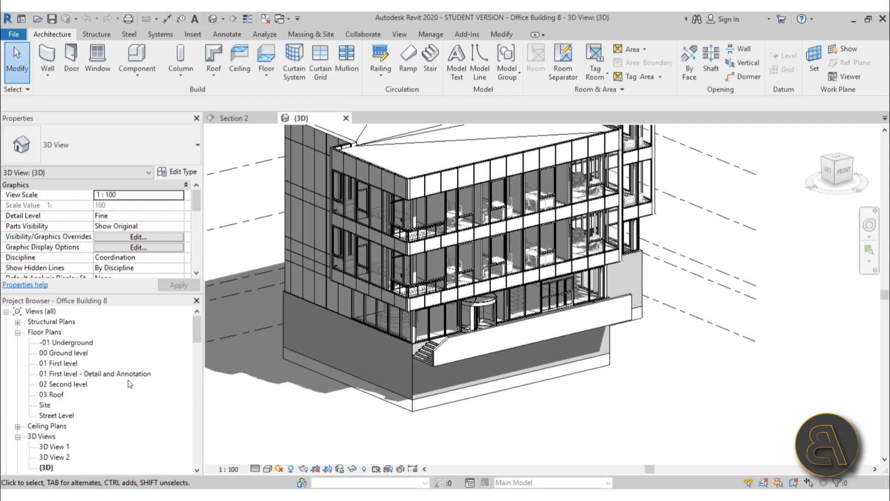
{"action": "double_click", "coordinate": [55, 416]}
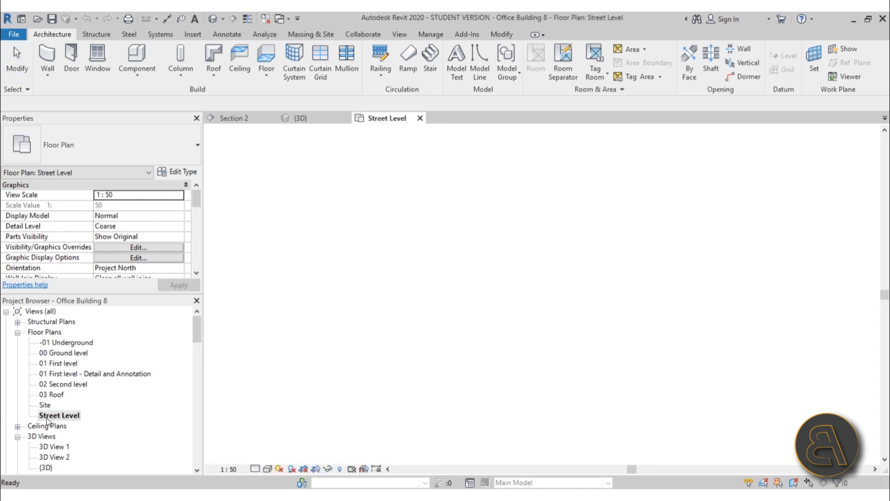
{"action": "scroll", "coordinate": [524, 307], "scroll_direction": "up", "scroll_amount": 5}
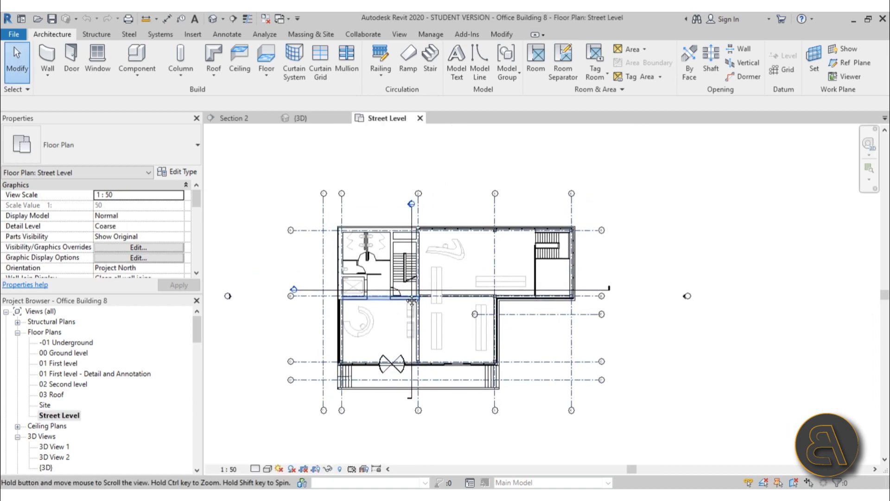
- Start a floor and duplicate the floor 16 cm exterior type under the name Foundation skirt
{"action": "left_click", "coordinate": [266, 58]}
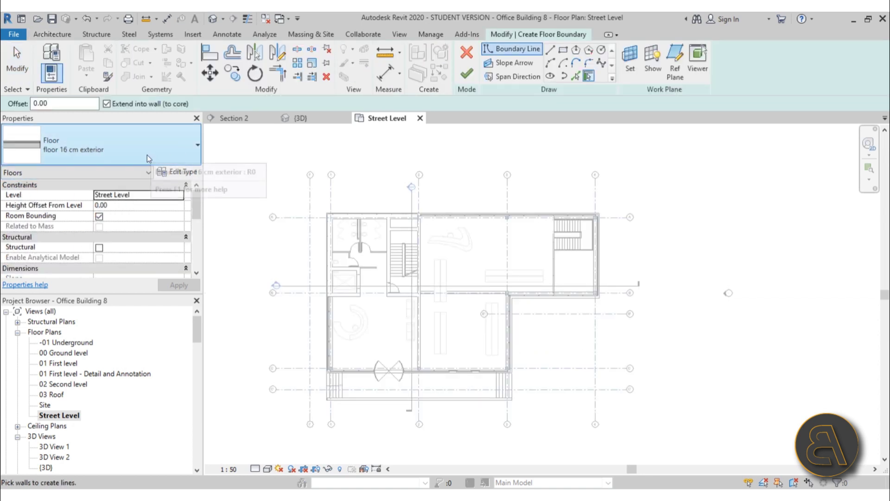
{"action": "left_click", "coordinate": [185, 172]}
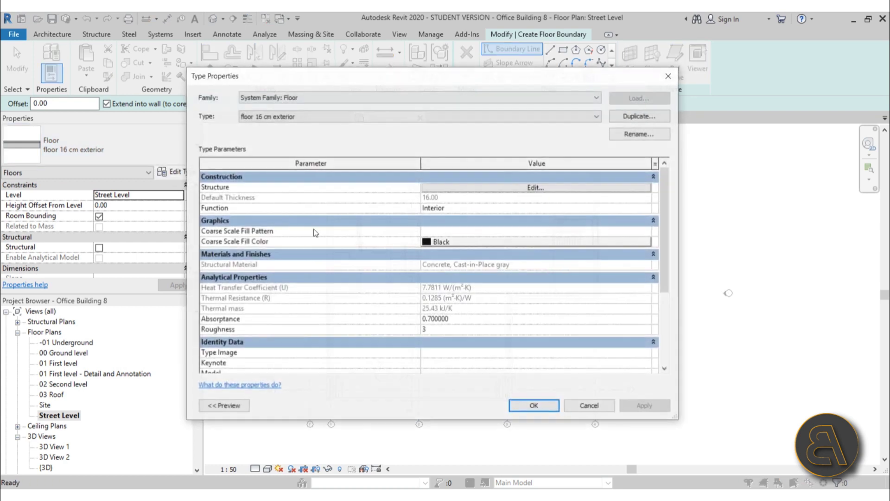
{"action": "left_click", "coordinate": [635, 118]}
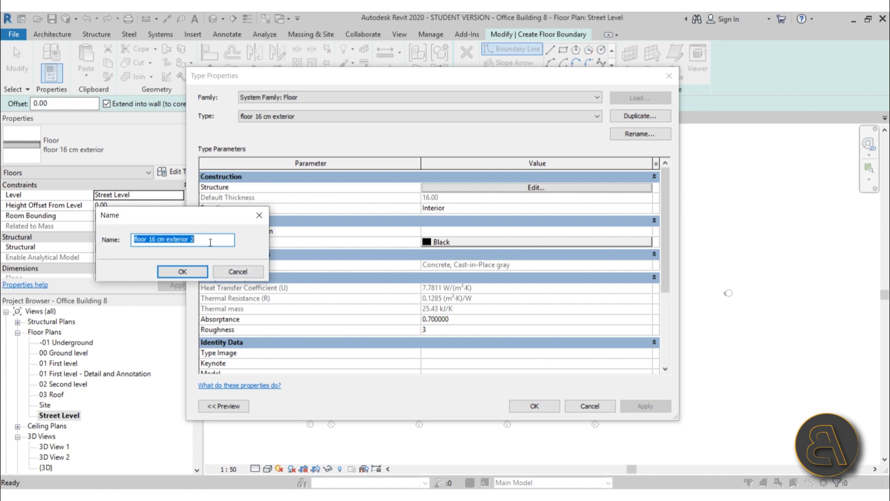
{"action": "type", "text": "Foundation skirt"}
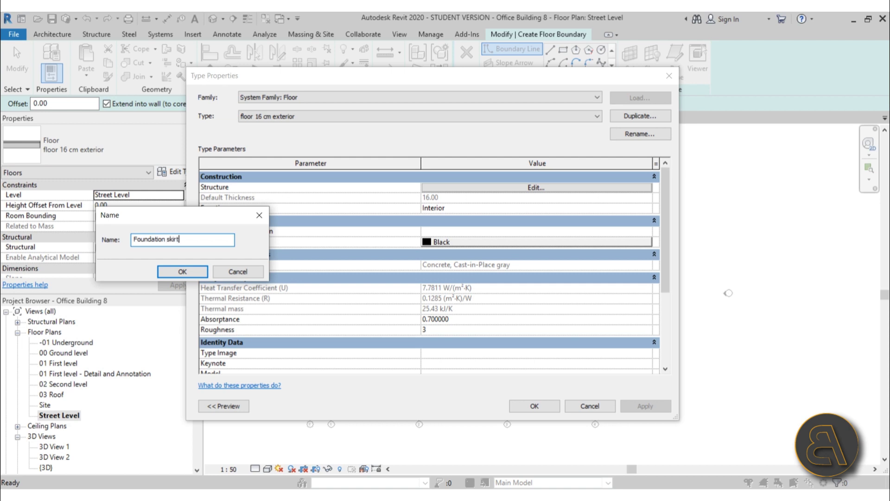
{"action": "key", "text": "Return"}
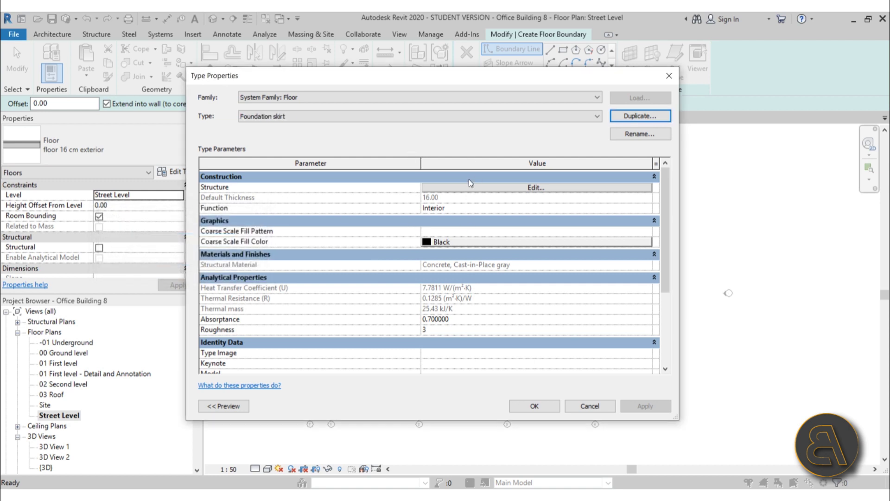
- Edit the Foundation skirt structure and set the concrete Structure layer's thickness to 10
{"action": "left_click", "coordinate": [450, 189]}
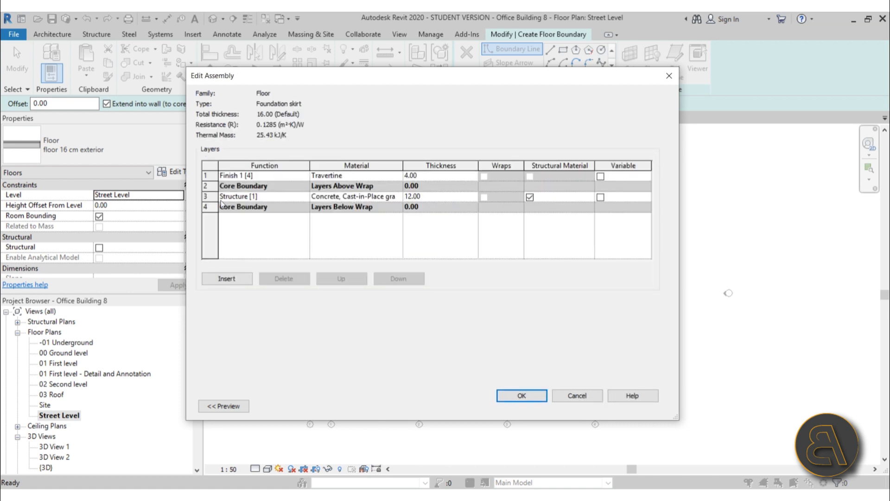
{"action": "left_click", "coordinate": [443, 199]}
{"action": "type", "text": "10"}
{"action": "left_click", "coordinate": [439, 177]}
- Assign the Gravel material to the Finish 1 layer and accept the Foundation skirt type settings
{"action": "left_click", "coordinate": [399, 178]}
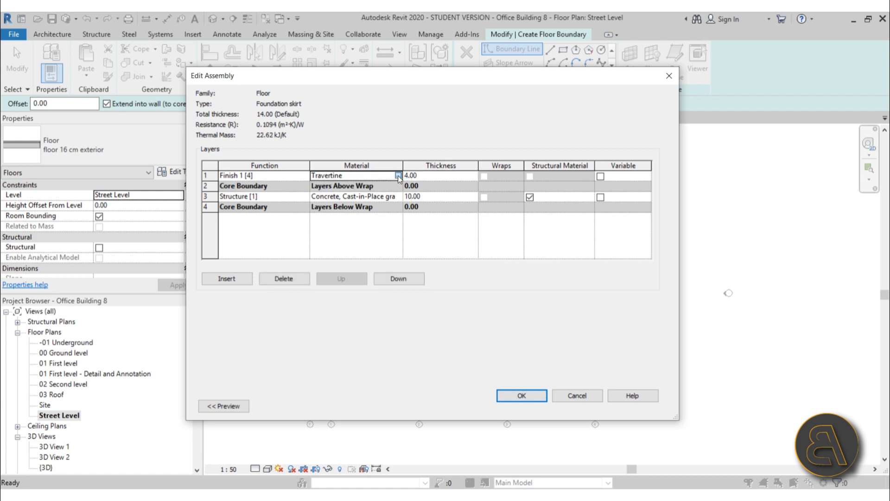
{"action": "left_click", "coordinate": [398, 176]}
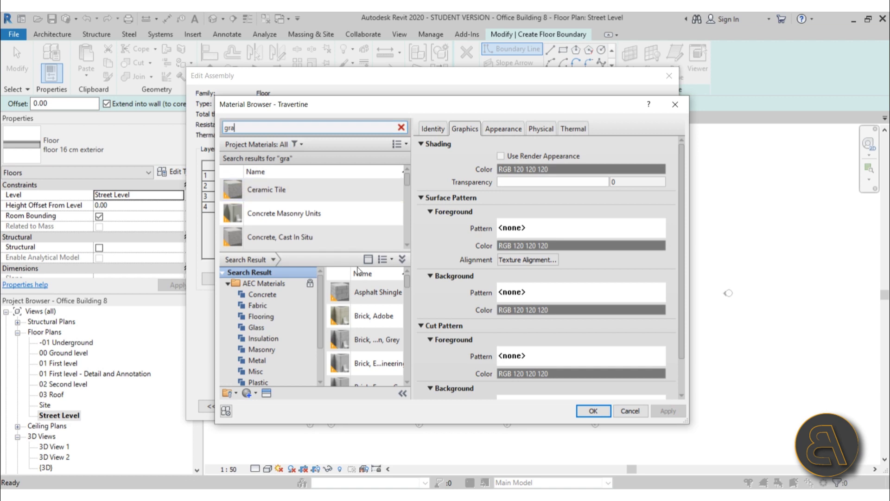
{"action": "type", "text": "grave"}
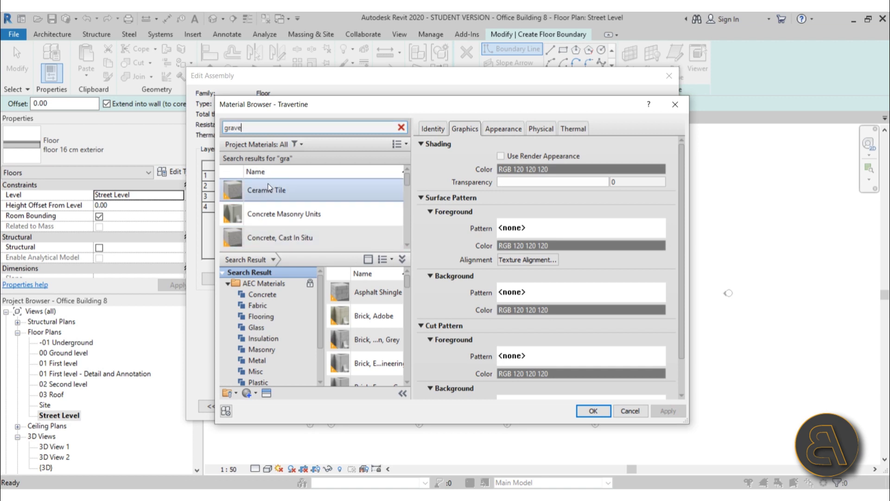
{"action": "left_click", "coordinate": [300, 201]}
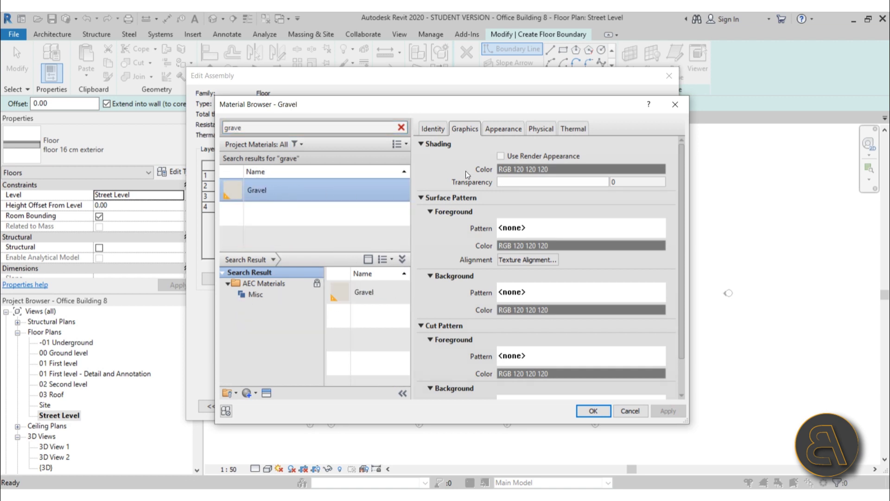
{"action": "left_click", "coordinate": [491, 132]}
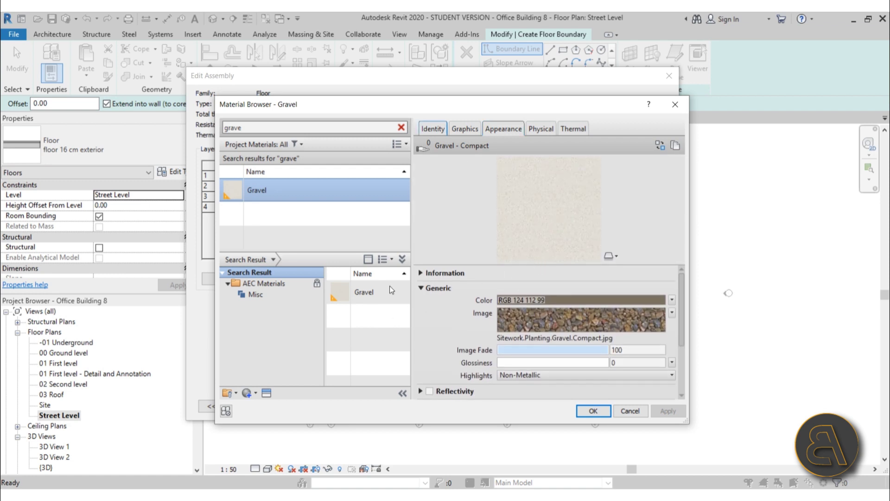
{"action": "left_click", "coordinate": [592, 411]}
{"action": "left_click", "coordinate": [519, 394]}
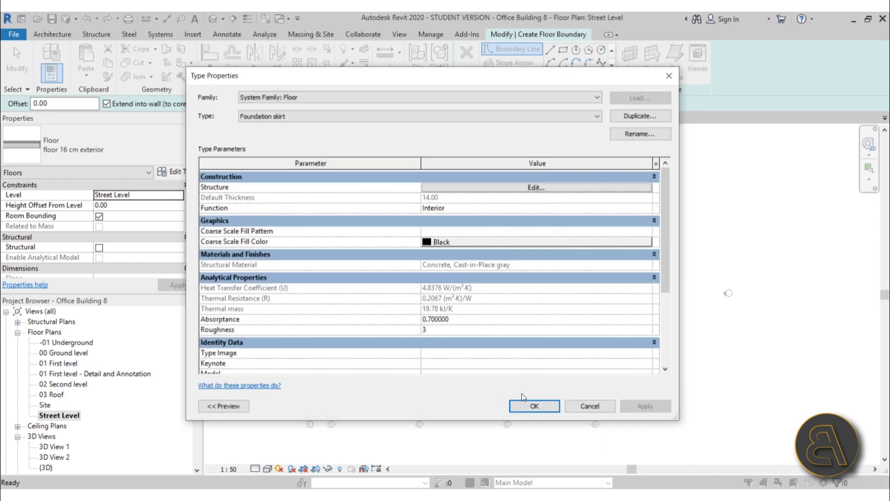
{"action": "left_click", "coordinate": [555, 404]}
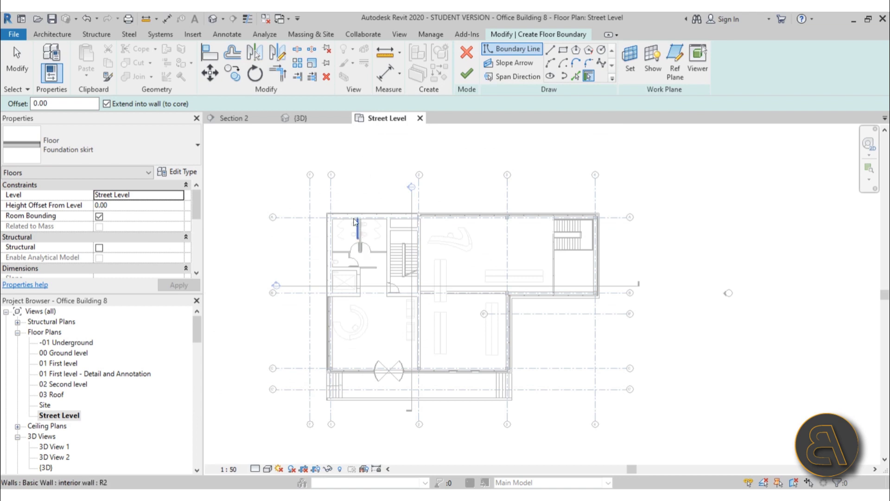
- Create floor boundary lines by picking the outer foundation wall edges along grid A and grid 4
{"action": "left_click", "coordinate": [576, 77]}
{"action": "scroll", "coordinate": [320, 204], "scroll_direction": "up", "scroll_amount": 8}
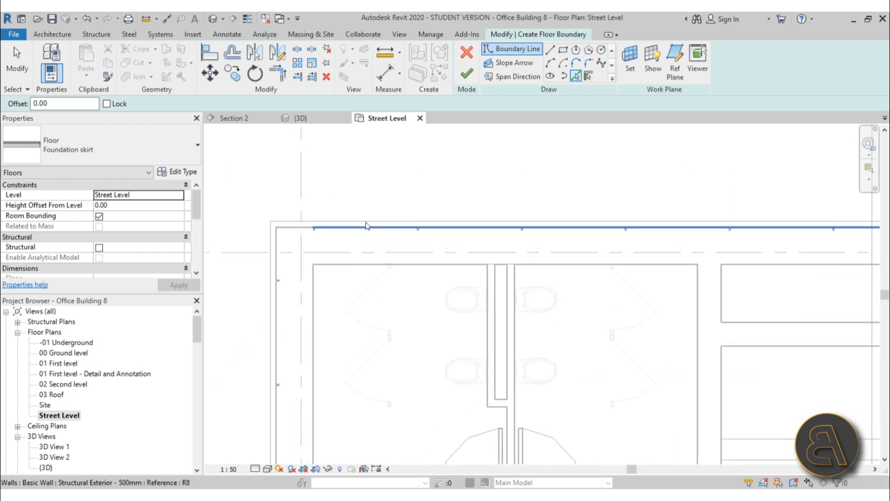
{"action": "left_click", "coordinate": [366, 222]}
{"action": "scroll", "coordinate": [301, 173], "scroll_direction": "down", "scroll_amount": 5}
{"action": "middle_click_drag", "start_coordinate": [679, 240], "coordinate": [223, 220]}
{"action": "scroll", "coordinate": [483, 174], "scroll_direction": "up", "scroll_amount": 4}
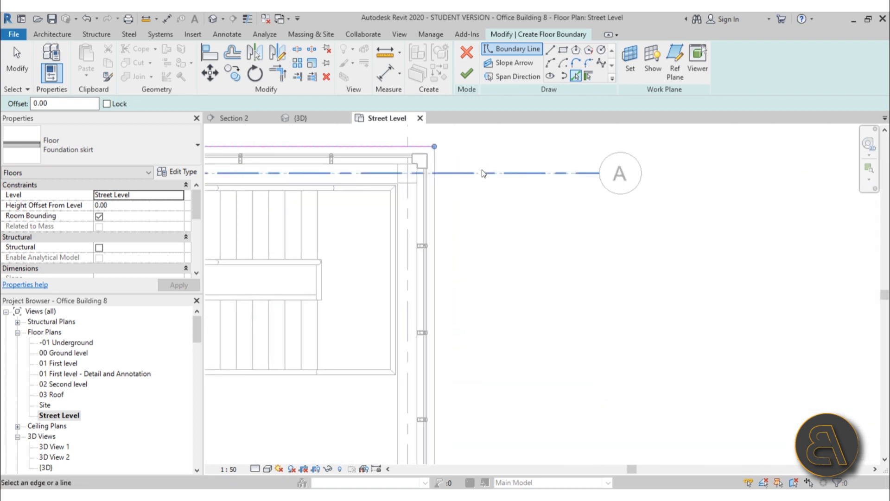
{"action": "scroll", "coordinate": [482, 174], "scroll_direction": "up", "scroll_amount": 2}
{"action": "left_click", "coordinate": [424, 260]}
- Pick the remaining outer wall edges for the boundary: below grid B, beside grid 3 and beside grid 1, ending at the entrance front
{"action": "scroll", "coordinate": [578, 224], "scroll_direction": "down", "scroll_amount": 4}
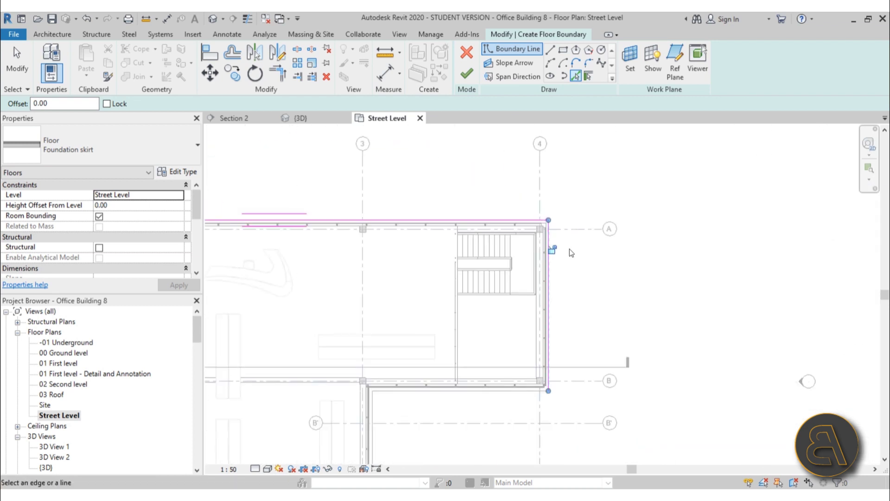
{"action": "scroll", "coordinate": [569, 250], "scroll_direction": "down", "scroll_amount": 3}
{"action": "scroll", "coordinate": [502, 331], "scroll_direction": "up", "scroll_amount": 6}
{"action": "left_click", "coordinate": [358, 180]}
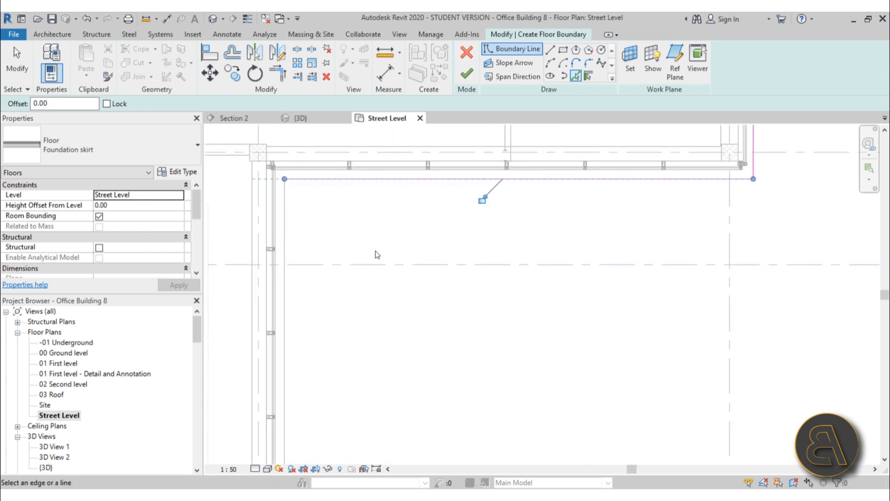
{"action": "scroll", "coordinate": [377, 254], "scroll_direction": "down", "scroll_amount": 3}
{"action": "middle_click_drag", "start_coordinate": [441, 190], "coordinate": [586, 285]}
{"action": "left_click", "coordinate": [436, 263]}
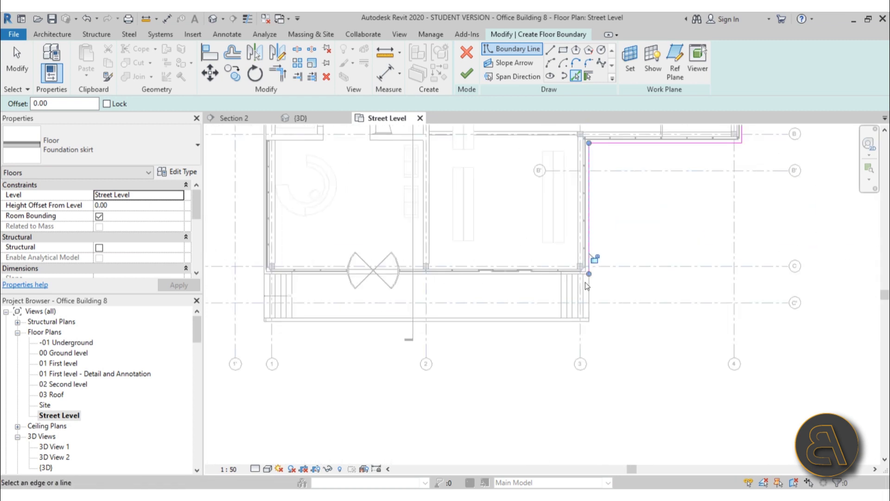
{"action": "scroll", "coordinate": [325, 260], "scroll_direction": "up", "scroll_amount": 4}
{"action": "left_click", "coordinate": [333, 251]}
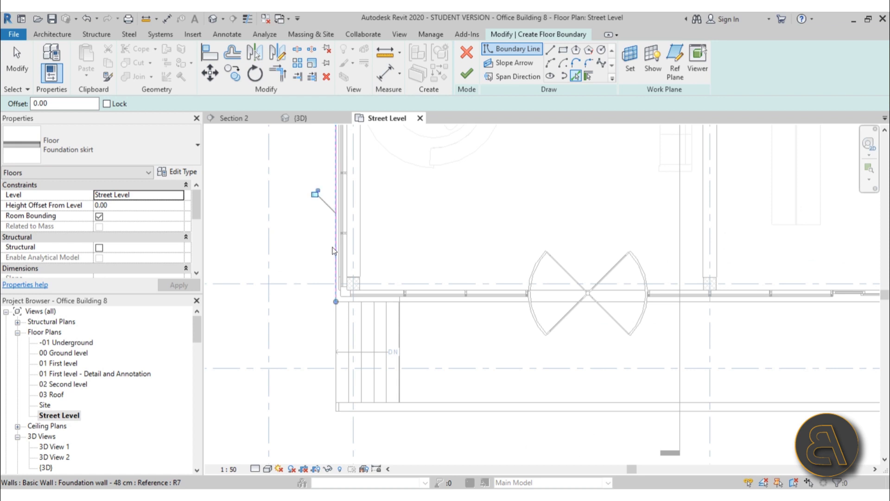
- Set the pick offset to 60 and create outer boundary lines parallel to all the picked foundation wall edges
{"action": "scroll", "coordinate": [333, 251], "scroll_direction": "down", "scroll_amount": 5}
{"action": "double_click", "coordinate": [88, 104]}
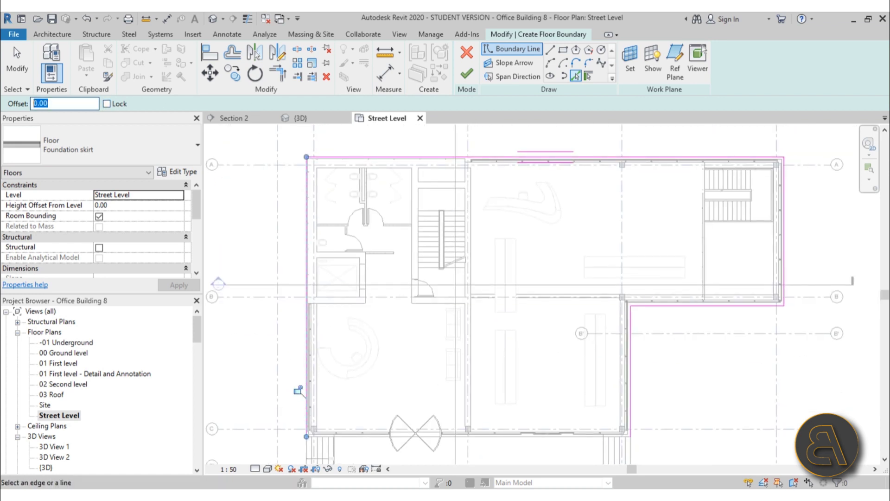
{"action": "type", "text": "60"}
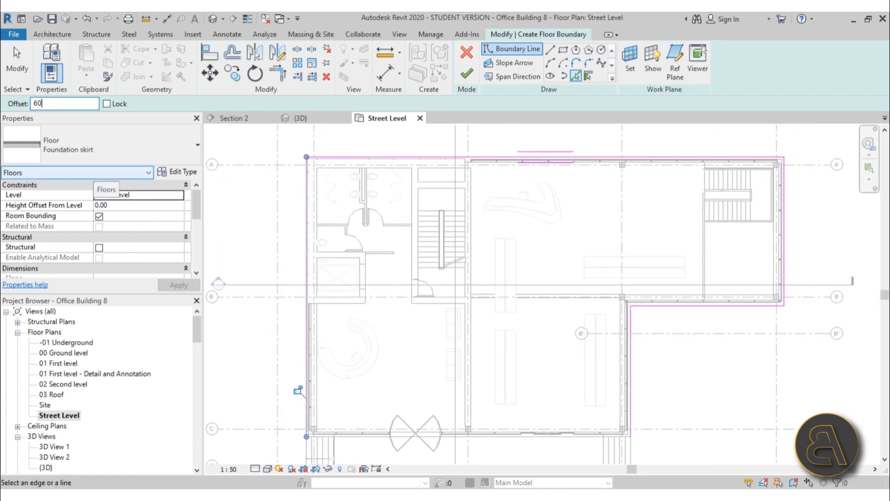
{"action": "scroll", "coordinate": [304, 234], "scroll_direction": "up", "scroll_amount": 3}
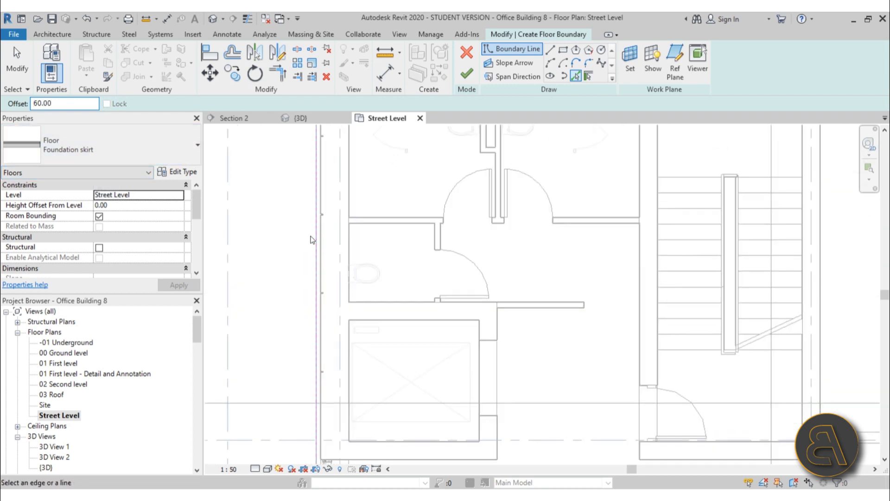
{"action": "scroll", "coordinate": [308, 288], "scroll_direction": "down", "scroll_amount": 1}
{"action": "scroll", "coordinate": [310, 308], "scroll_direction": "down", "scroll_amount": 1}
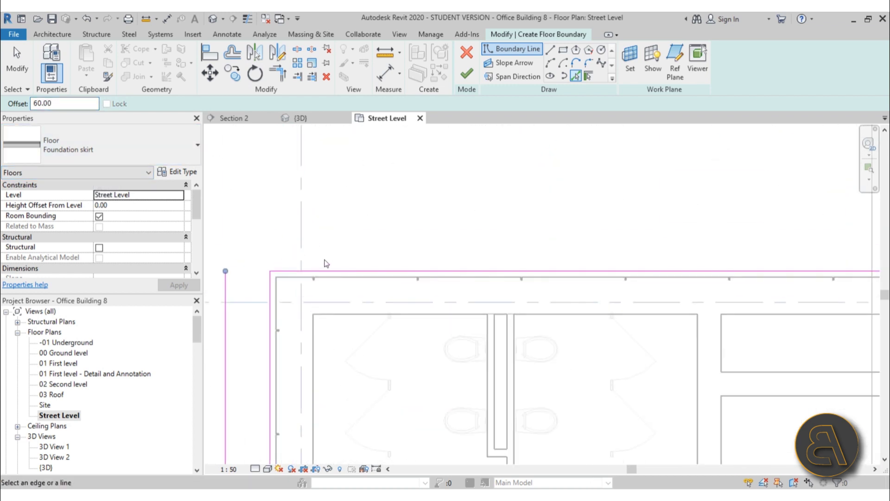
{"action": "middle_click_drag", "start_coordinate": [579, 324], "coordinate": [316, 255]}
{"action": "scroll", "coordinate": [647, 263], "scroll_direction": "up", "scroll_amount": 3}
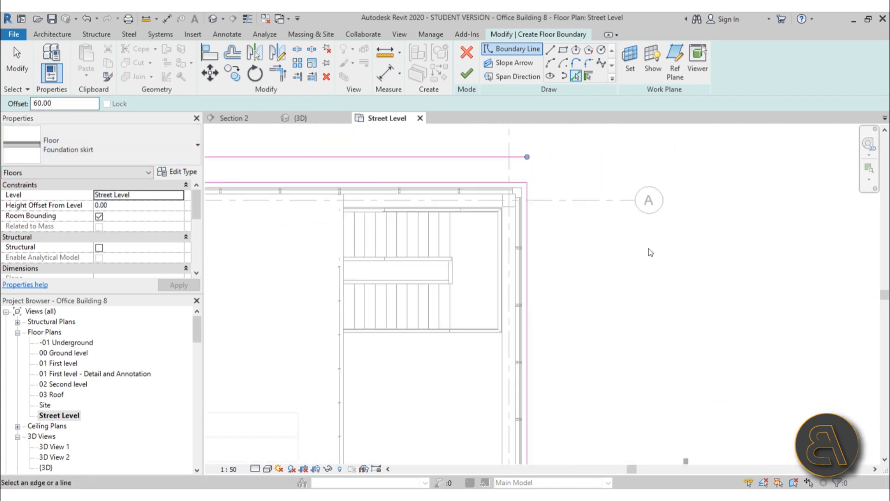
{"action": "scroll", "coordinate": [546, 266], "scroll_direction": "down", "scroll_amount": 1}
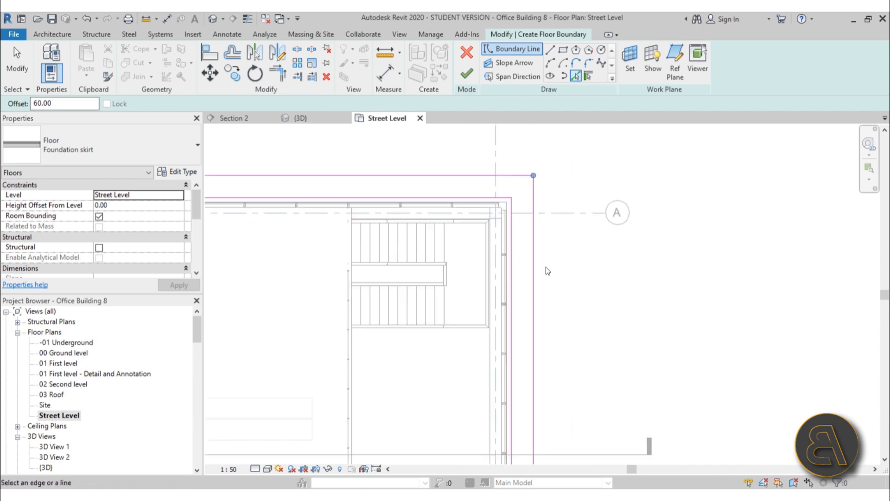
{"action": "mouse_move", "coordinate": [546, 266]}
{"action": "middle_mouse_down"}
{"action": "mouse_move", "coordinate": [548, 147]}
{"action": "mouse_move", "coordinate": [350, 284]}
{"action": "mouse_move", "coordinate": [377, 298]}
{"action": "mouse_move", "coordinate": [482, 282]}
{"action": "mouse_move", "coordinate": [453, 248]}
{"action": "middle_mouse_up"}
{"action": "scroll", "coordinate": [383, 294], "scroll_direction": "down", "scroll_amount": 2}
- Draw a boundary line closing the gap between the inner and outer lines near grids 3 and C
{"action": "key", "text": "Escape"}
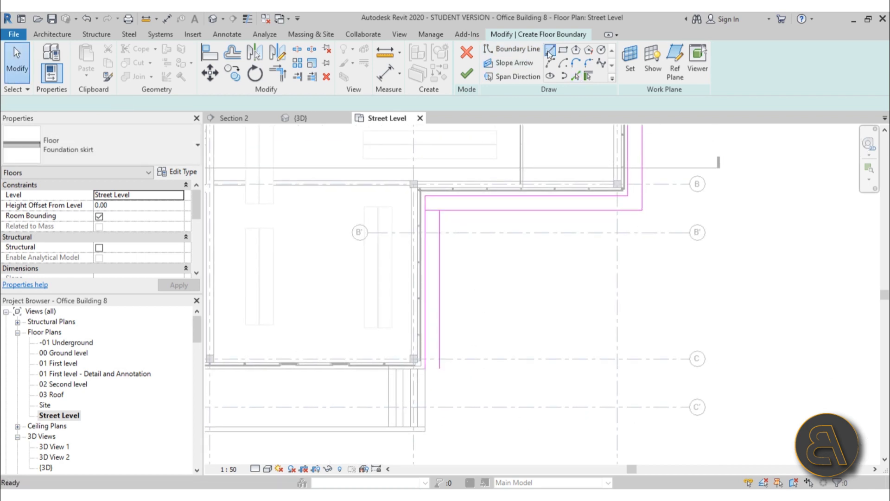
{"action": "left_click", "coordinate": [550, 50]}
{"action": "scroll", "coordinate": [456, 375], "scroll_direction": "up", "scroll_amount": 4}
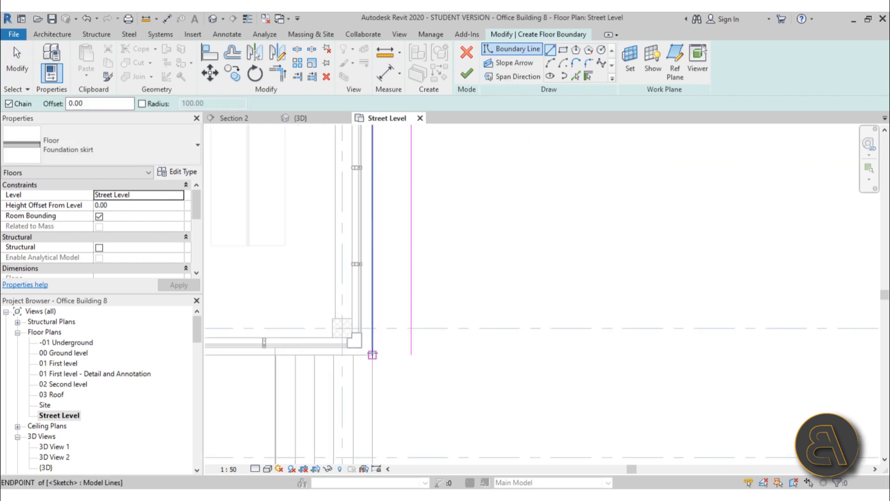
{"action": "left_click", "coordinate": [372, 355]}
{"action": "left_click", "coordinate": [411, 355]}
- Draw a closing boundary line about 70 long from the inner line past the outer line near grids 1 and C
{"action": "scroll", "coordinate": [504, 318], "scroll_direction": "down", "scroll_amount": 3}
{"action": "middle_click_drag", "start_coordinate": [505, 318], "coordinate": [602, 339]}
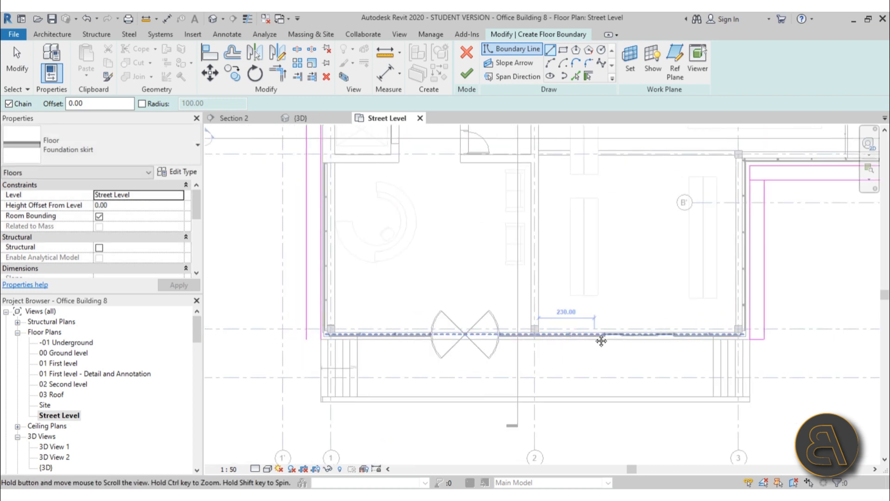
{"action": "scroll", "coordinate": [338, 332], "scroll_direction": "up", "scroll_amount": 3}
{"action": "left_click", "coordinate": [339, 332]}
{"action": "left_click", "coordinate": [302, 332]}
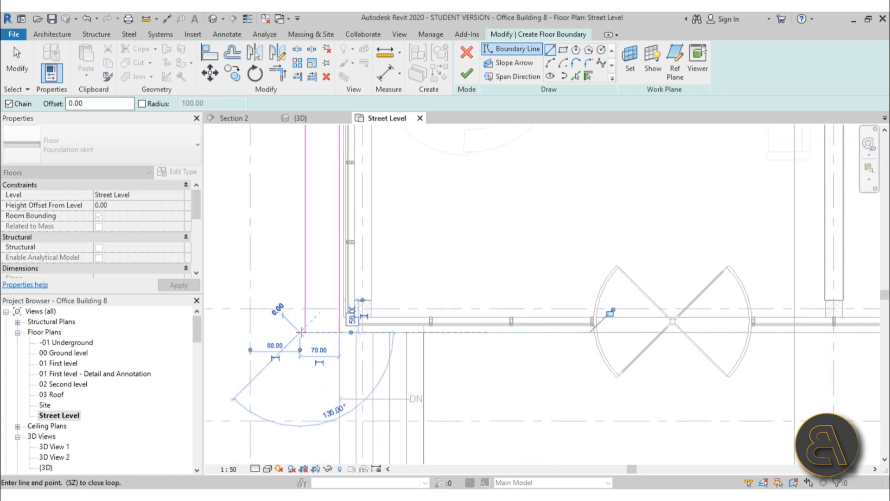
{"action": "key", "text": "Escape"}
{"action": "key", "text": "Escape"}
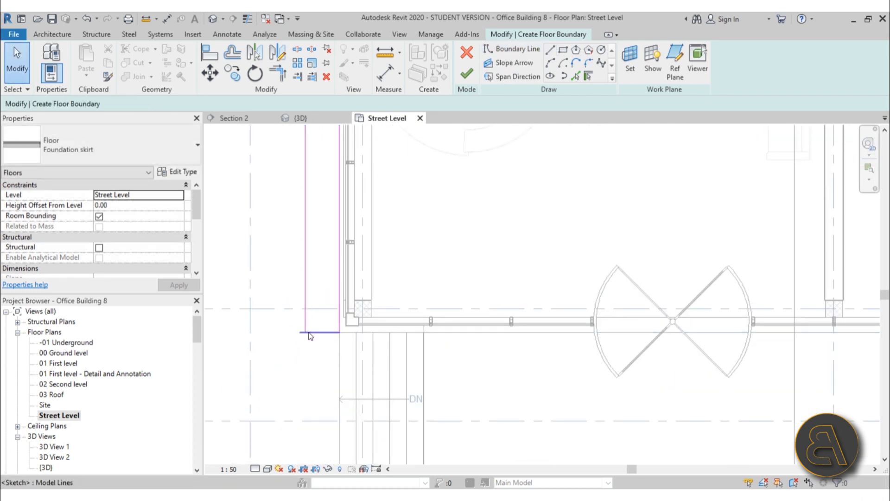
- Trim the skirt boundary lines into clean corners near grids 1 and C and at the building's inner corner near grids 3 and B
{"action": "left_click", "coordinate": [282, 75]}
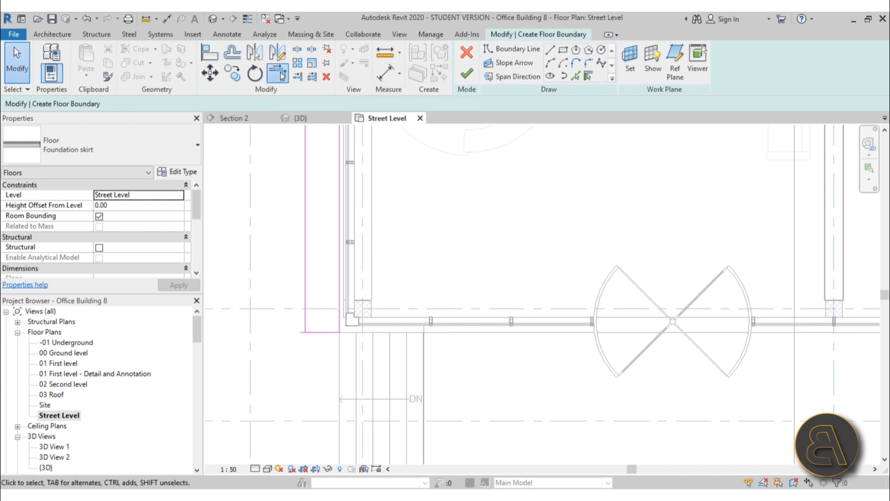
{"action": "left_click", "coordinate": [306, 315]}
{"action": "left_click", "coordinate": [324, 332]}
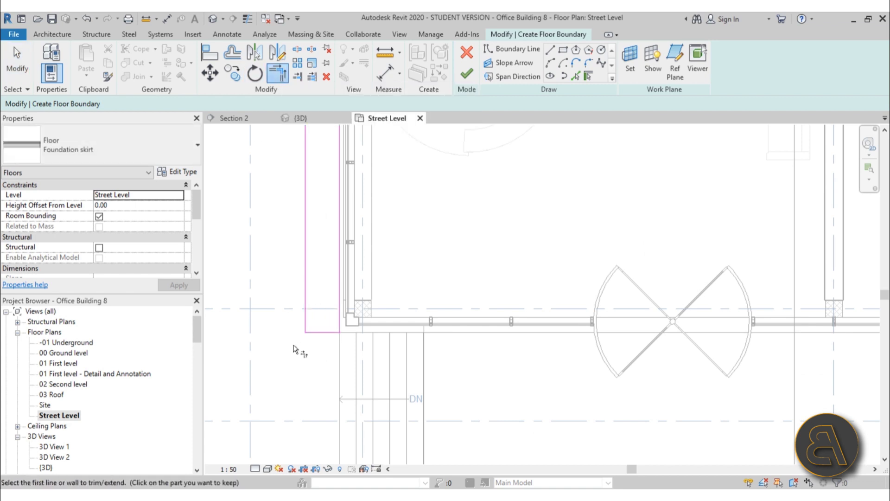
{"action": "scroll", "coordinate": [293, 348], "scroll_direction": "down", "scroll_amount": 5}
{"action": "scroll", "coordinate": [540, 316], "scroll_direction": "up", "scroll_amount": 5}
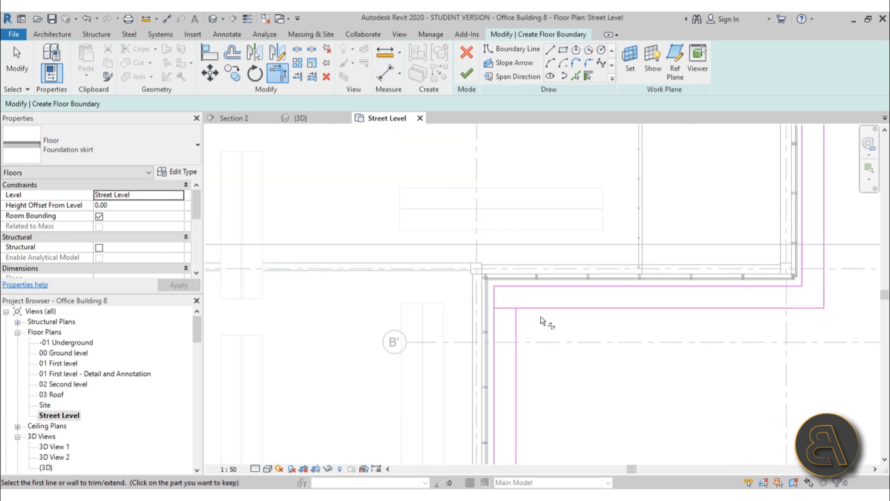
{"action": "left_click", "coordinate": [537, 309]}
{"action": "left_click", "coordinate": [515, 315]}
{"action": "scroll", "coordinate": [514, 311], "scroll_direction": "down", "scroll_amount": 5}
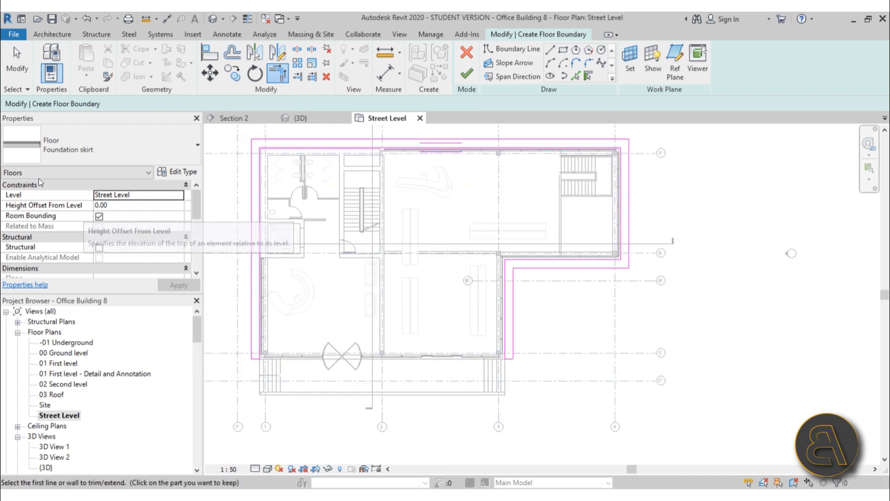
- Set the foundation skirt floor's height offset from Street Level to 2 and finish its boundary sketch
{"action": "left_click", "coordinate": [118, 205]}
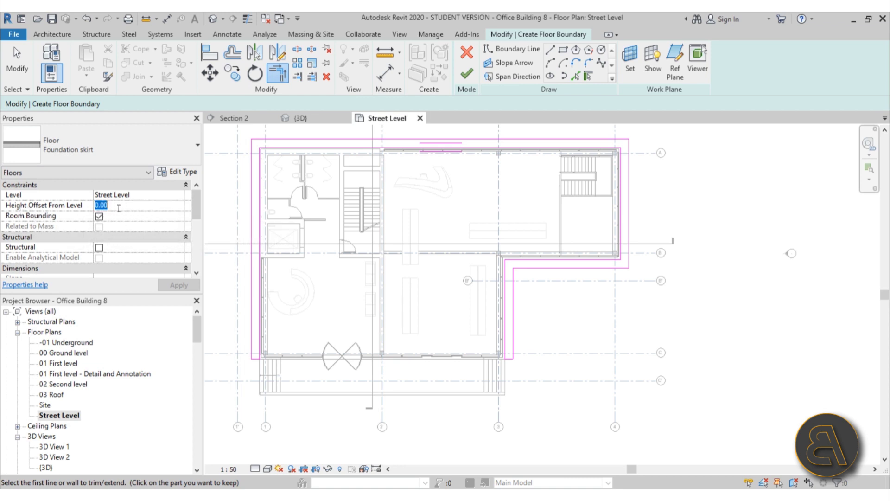
{"action": "type", "text": "2"}
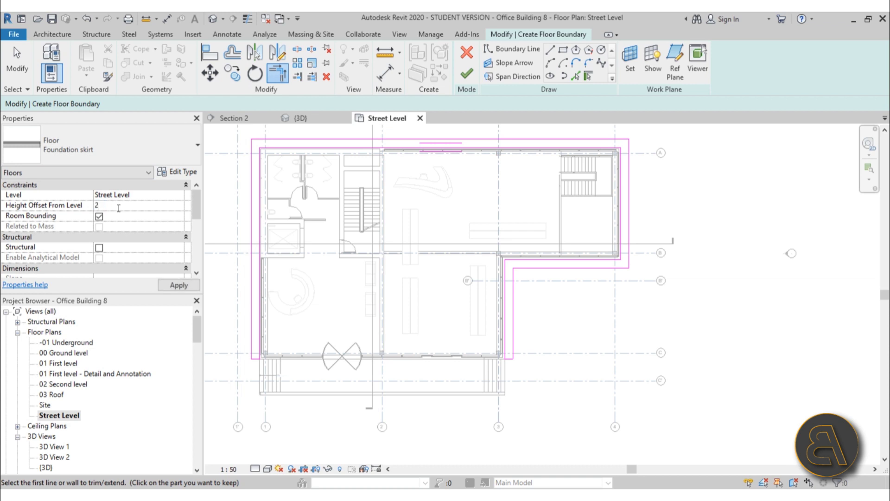
{"action": "left_click", "coordinate": [179, 285]}
{"action": "left_click", "coordinate": [467, 73]}
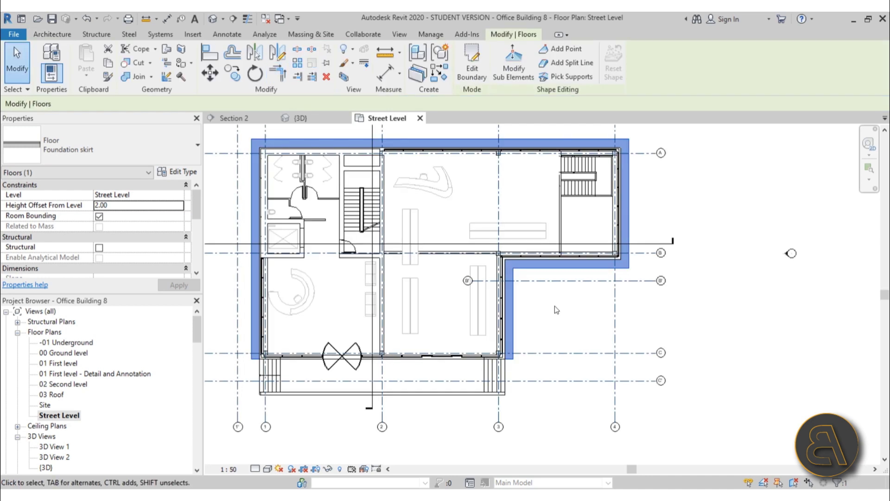
{"action": "left_click", "coordinate": [555, 306]}
- Examine the foundation skirt floor in the 3D view, around the entrance stair and along the building's side
{"action": "left_click", "coordinate": [213, 18]}
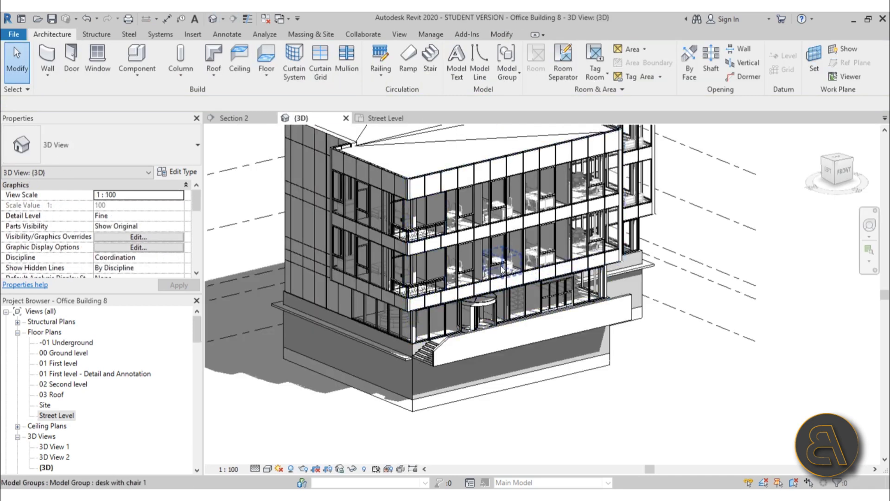
{"action": "scroll", "coordinate": [385, 374], "scroll_direction": "up", "scroll_amount": 5}
{"action": "left_click", "coordinate": [496, 325]}
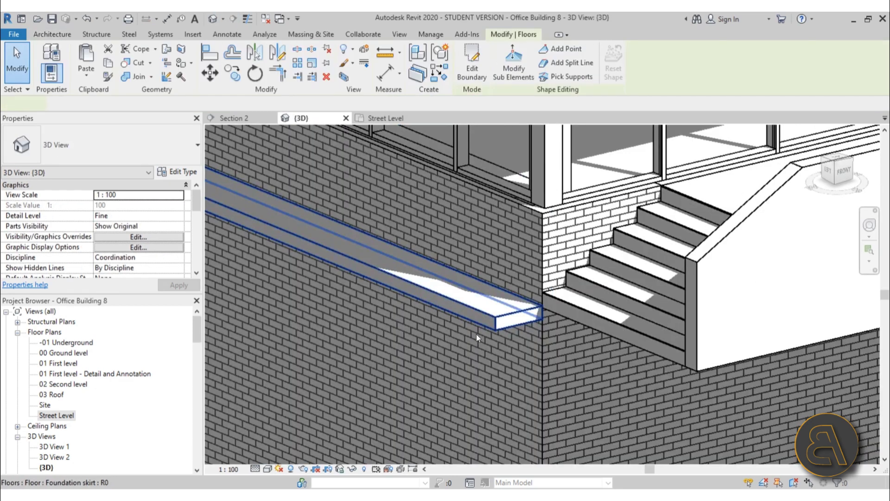
{"action": "scroll", "coordinate": [482, 324], "scroll_direction": "down", "scroll_amount": 1}
{"action": "scroll", "coordinate": [510, 329], "scroll_direction": "down", "scroll_amount": 3}
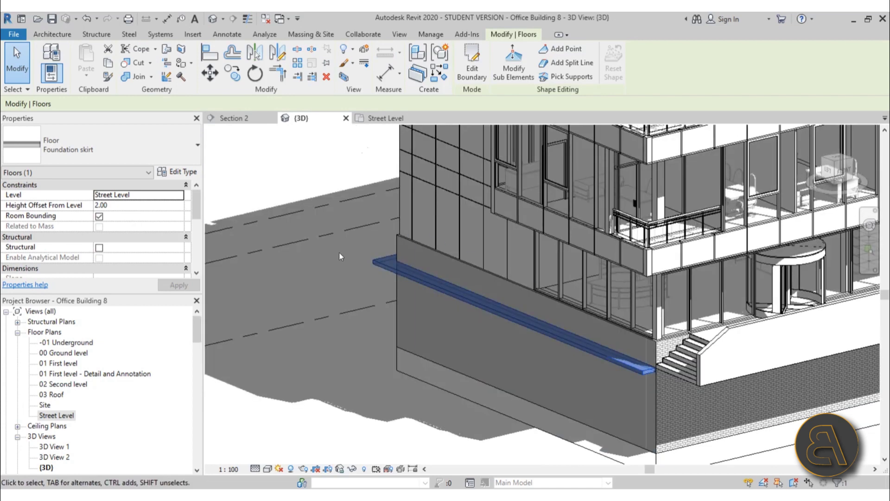
{"action": "mouse_move", "coordinate": [338, 252]}
{"action": "middle_mouse_down"}
{"action": "mouse_move", "coordinate": [369, 255]}
{"action": "mouse_move", "coordinate": [352, 232]}
{"action": "mouse_move", "coordinate": [358, 188]}
{"action": "middle_mouse_up"}
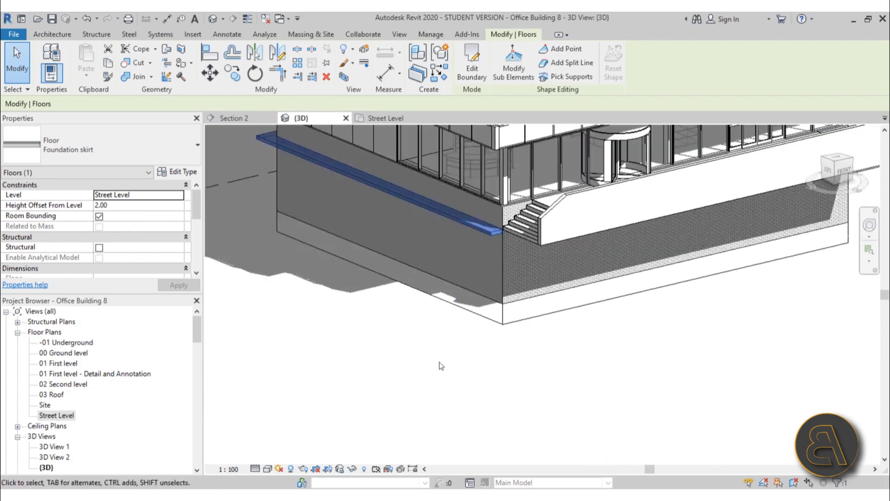
{"action": "scroll", "coordinate": [481, 324], "scroll_direction": "down", "scroll_amount": 4}
{"action": "middle_click_drag", "start_coordinate": [481, 323], "coordinate": [574, 406]}
{"action": "scroll", "coordinate": [484, 370], "scroll_direction": "down", "scroll_amount": 4}
{"action": "left_click", "coordinate": [575, 405]}
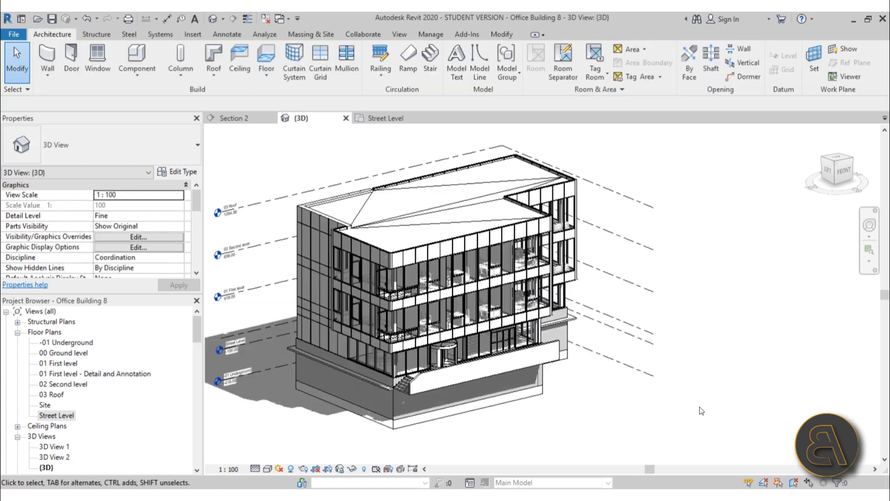
- Start a new floor on the Street Level plan and duplicate the Foundation skirt type as "Sidewalk"
{"action": "left_click", "coordinate": [394, 117]}
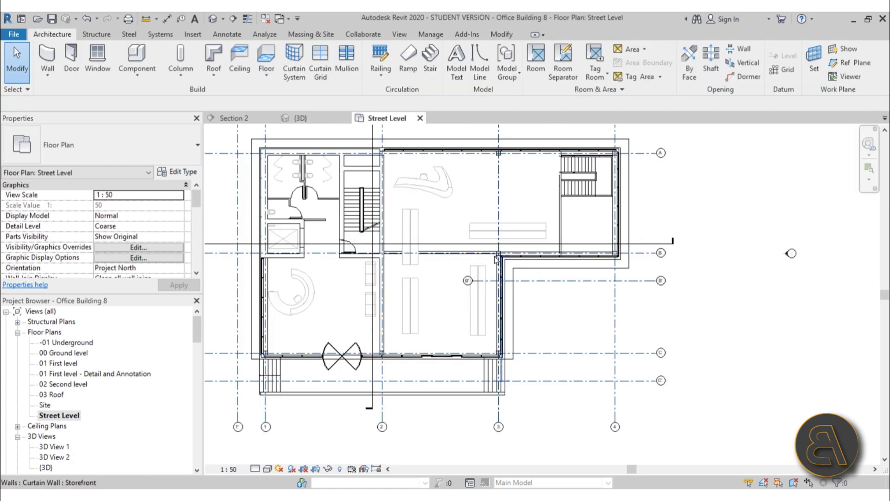
{"action": "middle_click_drag", "start_coordinate": [452, 237], "coordinate": [489, 245]}
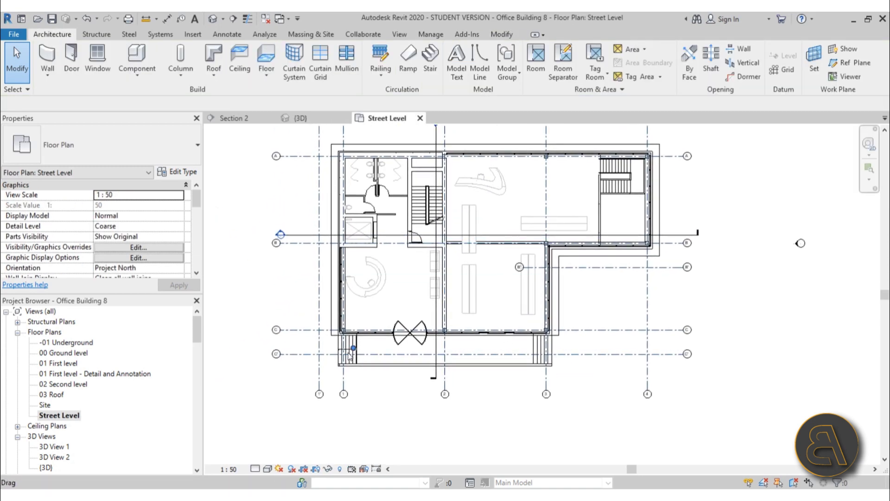
{"action": "middle_click_drag", "start_coordinate": [350, 361], "coordinate": [334, 341]}
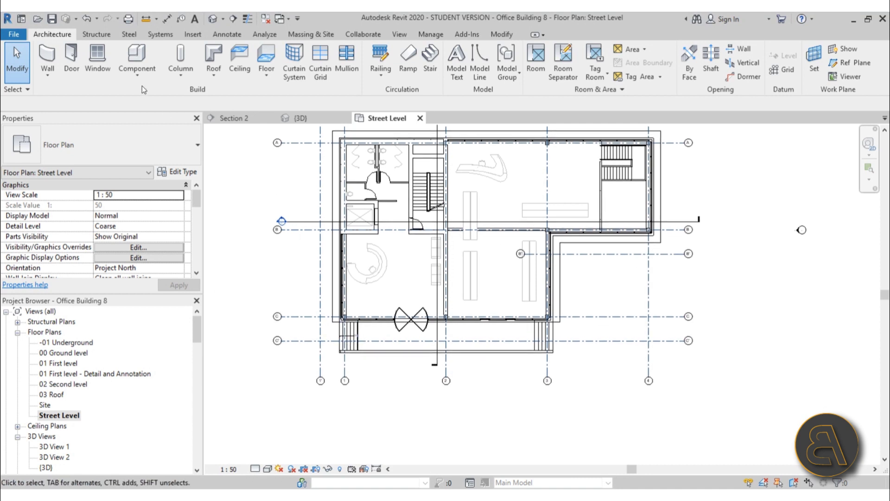
{"action": "left_click", "coordinate": [266, 58]}
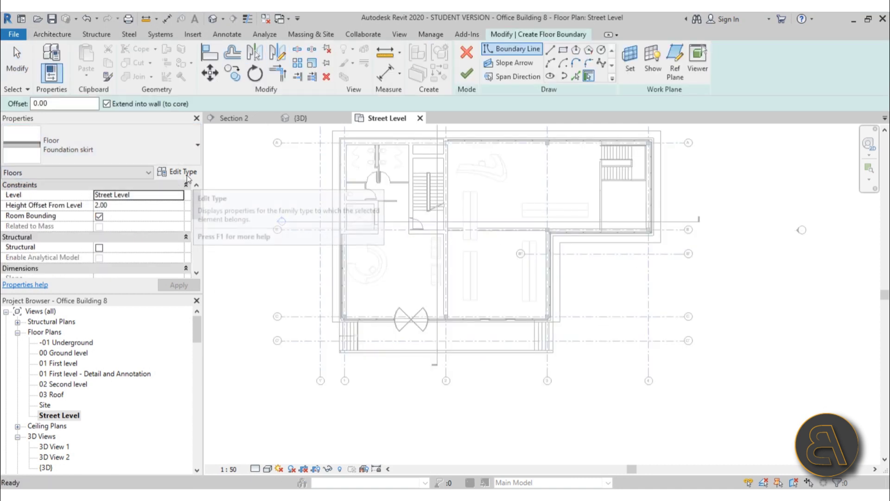
{"action": "left_click", "coordinate": [172, 172]}
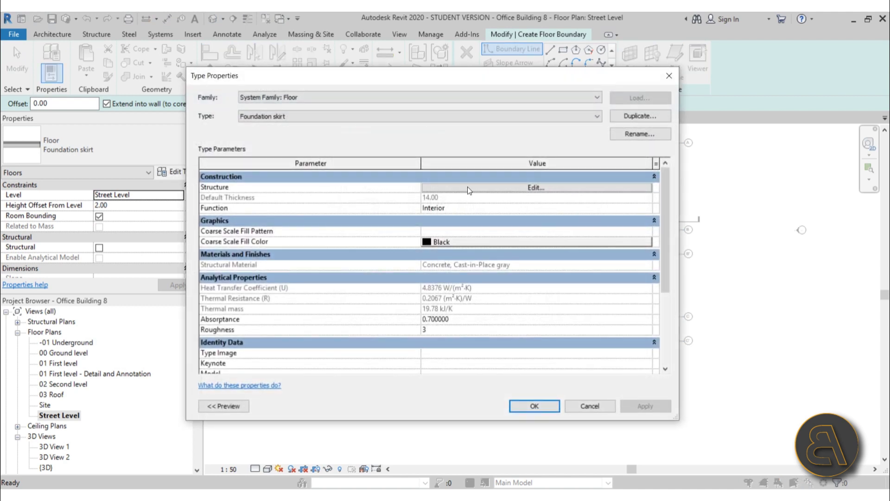
{"action": "left_click", "coordinate": [631, 116]}
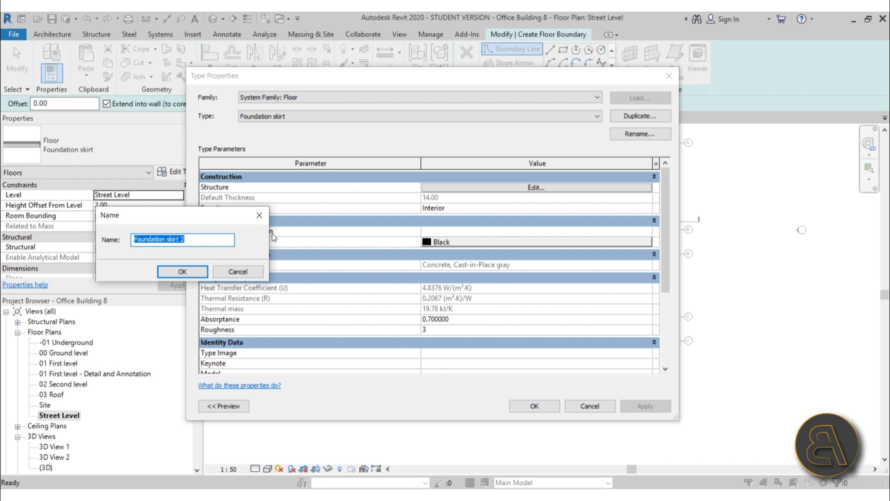
{"action": "type", "text": "Sl"}
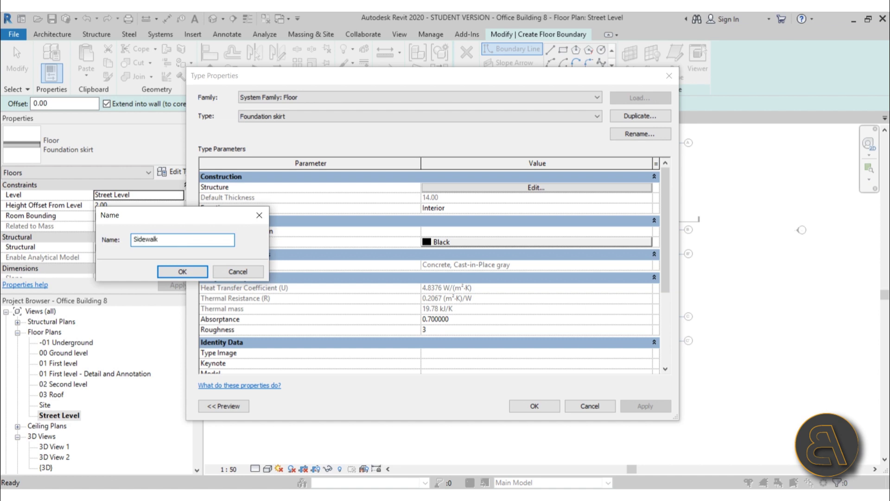
{"action": "key", "text": "Return"}
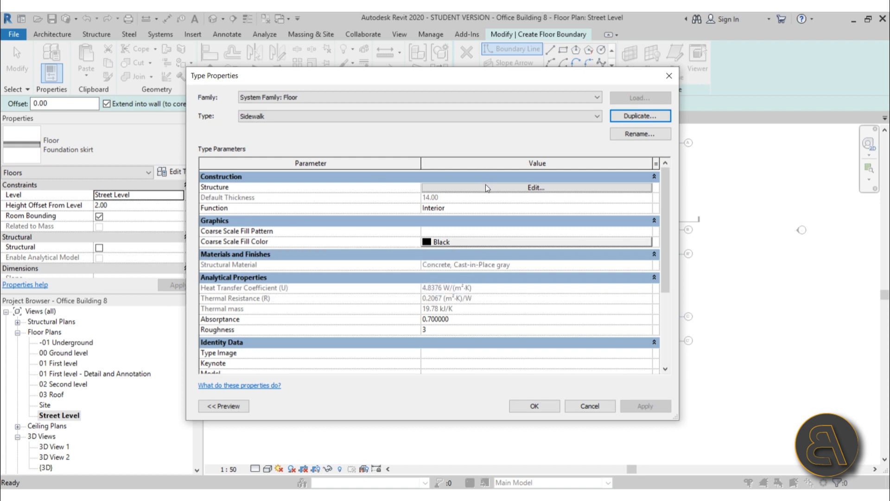
- Delete the Gravel finish layer from the Sidewalk structure, keeping only the cast-in-place gray concrete layer, and accept the type
{"action": "left_click", "coordinate": [485, 187]}
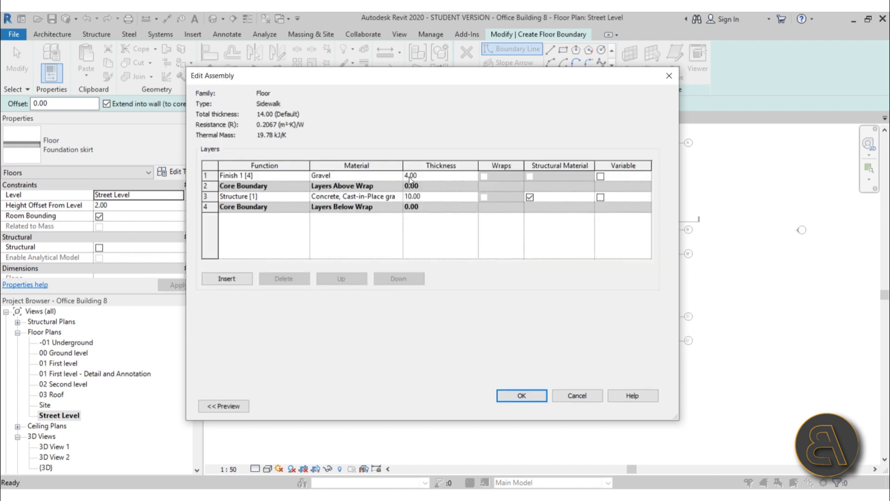
{"action": "left_click", "coordinate": [206, 175]}
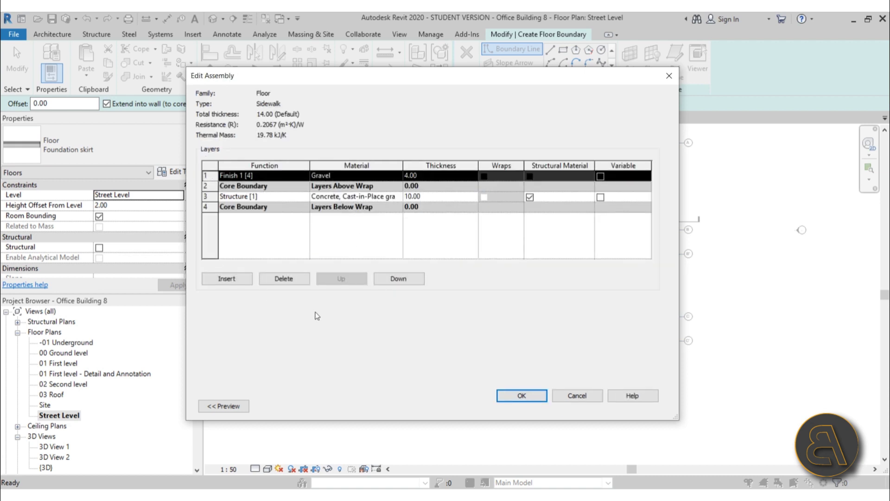
{"action": "left_click", "coordinate": [292, 279]}
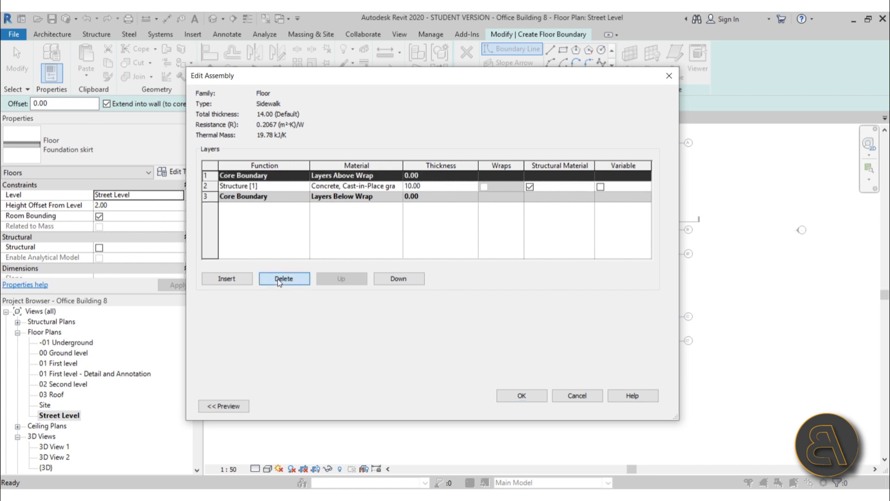
{"action": "left_click", "coordinate": [397, 187]}
{"action": "left_click", "coordinate": [397, 187]}
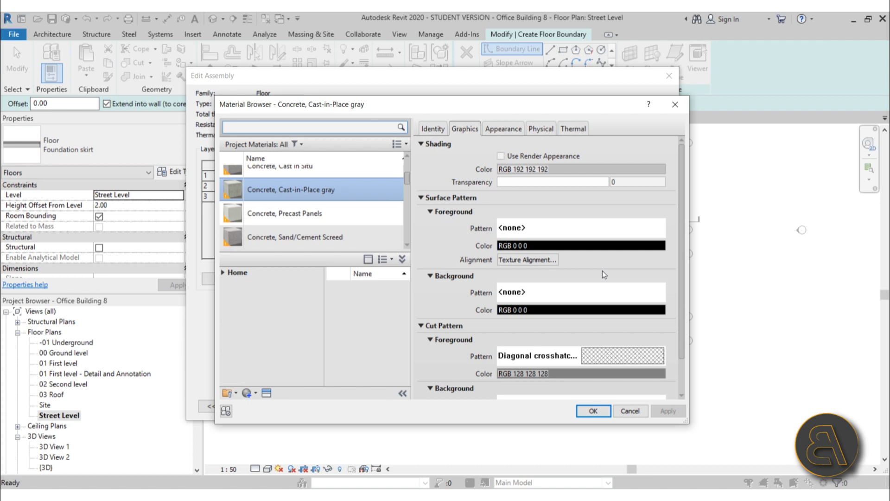
{"action": "left_click", "coordinate": [604, 412]}
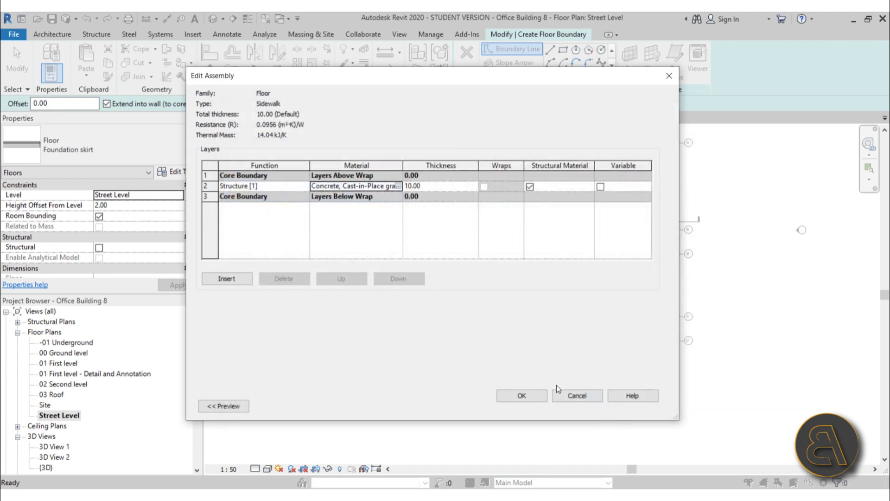
{"action": "left_click", "coordinate": [521, 395]}
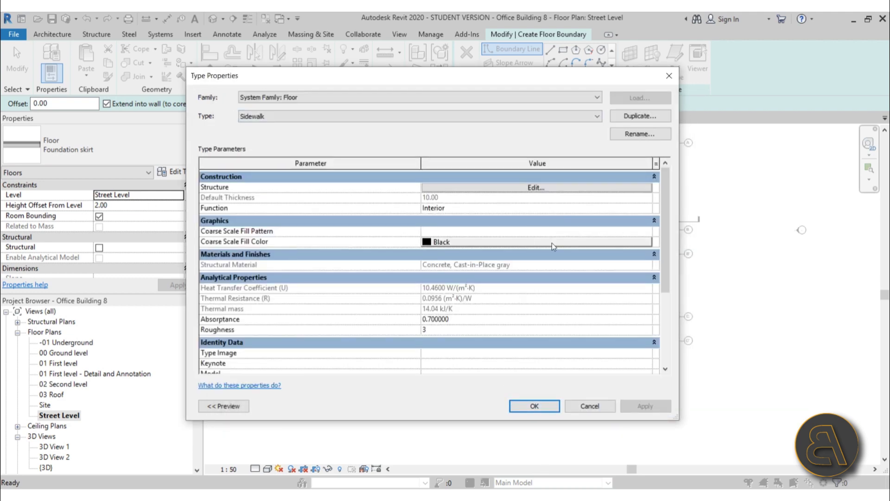
{"action": "left_click", "coordinate": [528, 400]}
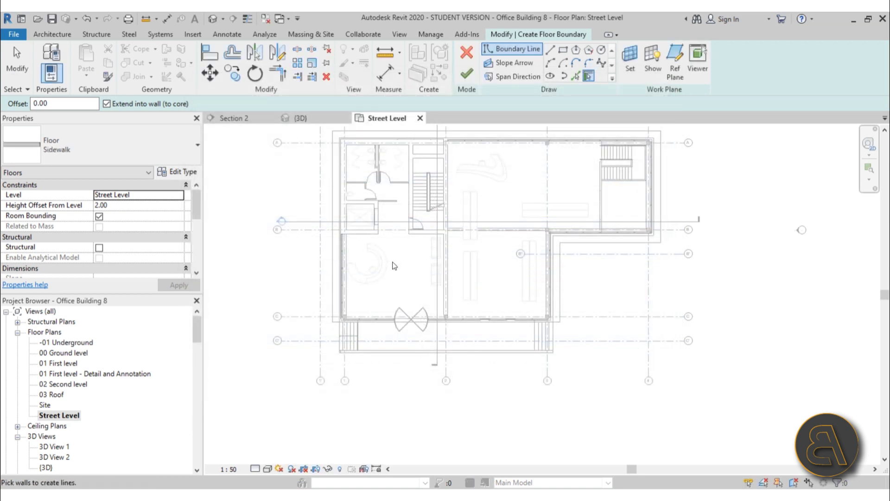
- Sketch the sidewalk boundary from the entrance stair near grids 1 and C: 350 outward, a 135° diagonal away from the building, then a horizontal line
{"action": "middle_click_drag", "start_coordinate": [388, 328], "coordinate": [416, 272]}
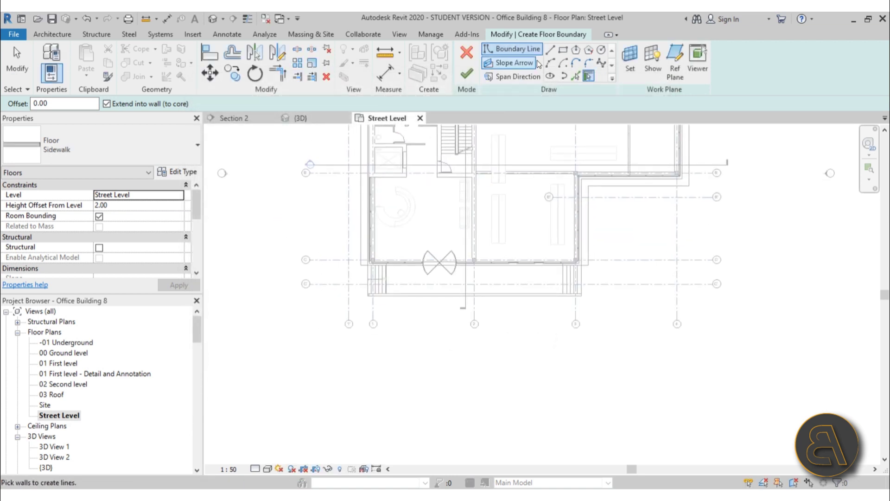
{"action": "scroll", "coordinate": [365, 276], "scroll_direction": "up", "scroll_amount": 6}
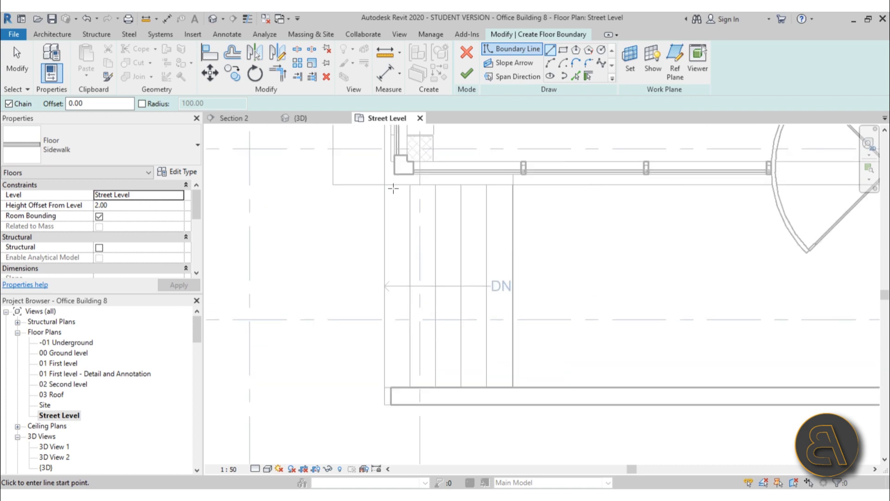
{"action": "left_click", "coordinate": [386, 185]}
{"action": "scroll", "coordinate": [386, 188], "scroll_direction": "down", "scroll_amount": 3}
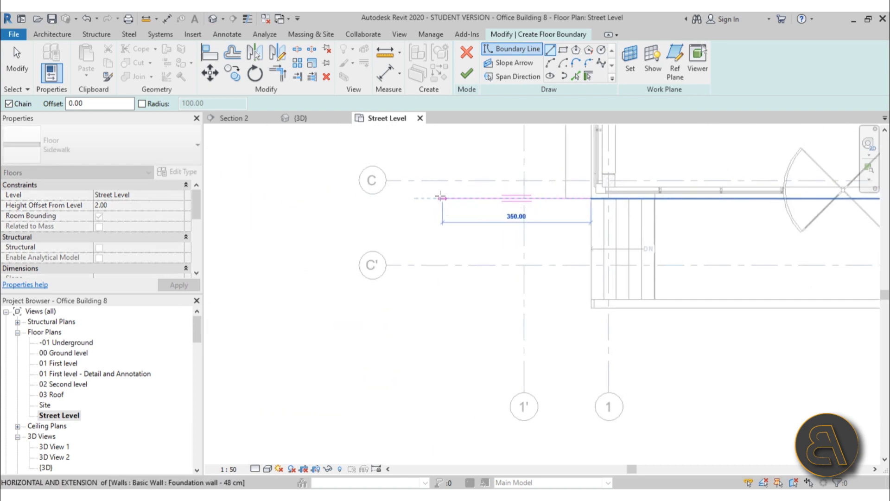
{"action": "left_click", "coordinate": [442, 198]}
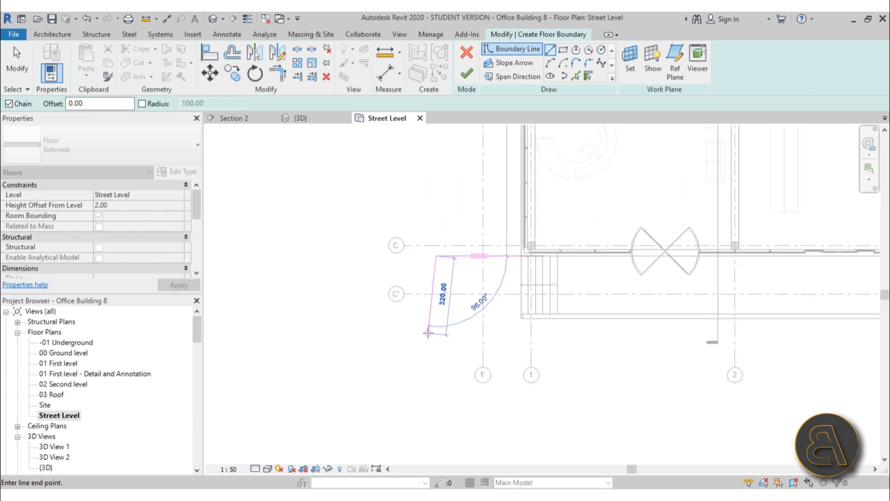
{"action": "scroll", "coordinate": [427, 328], "scroll_direction": "down", "scroll_amount": 3}
{"action": "middle_click_drag", "start_coordinate": [427, 328], "coordinate": [506, 247]}
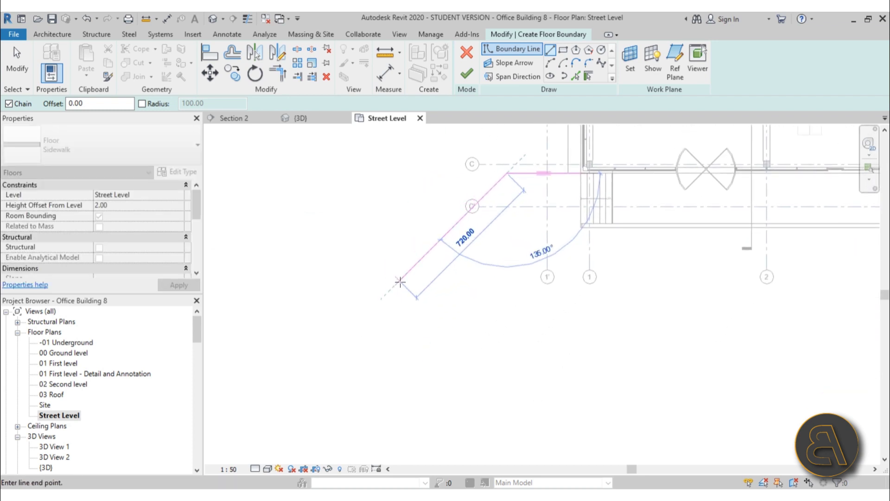
{"action": "scroll", "coordinate": [512, 276], "scroll_direction": "up", "scroll_amount": 5}
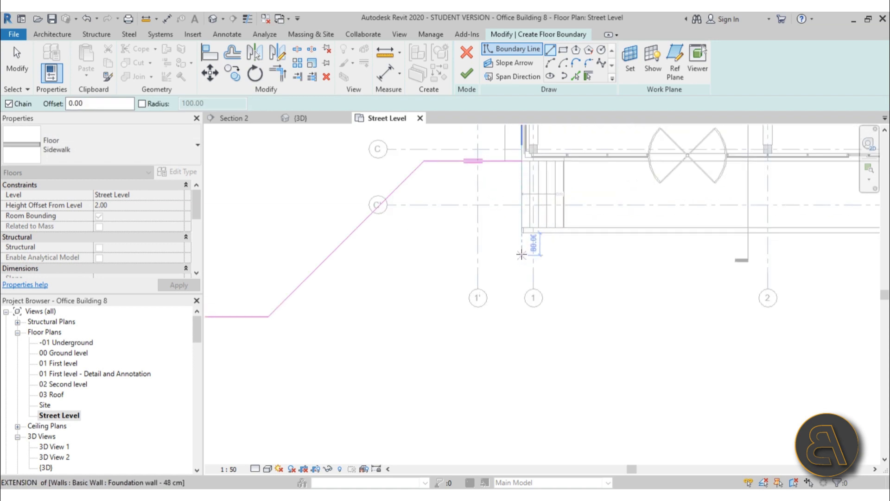
- Sketch a horizontal boundary line from the entrance stair's outer corner to grid 1'
{"action": "scroll", "coordinate": [521, 225], "scroll_direction": "up", "scroll_amount": 2}
{"action": "left_click", "coordinate": [521, 225]}
{"action": "scroll", "coordinate": [438, 230], "scroll_direction": "down", "scroll_amount": 2}
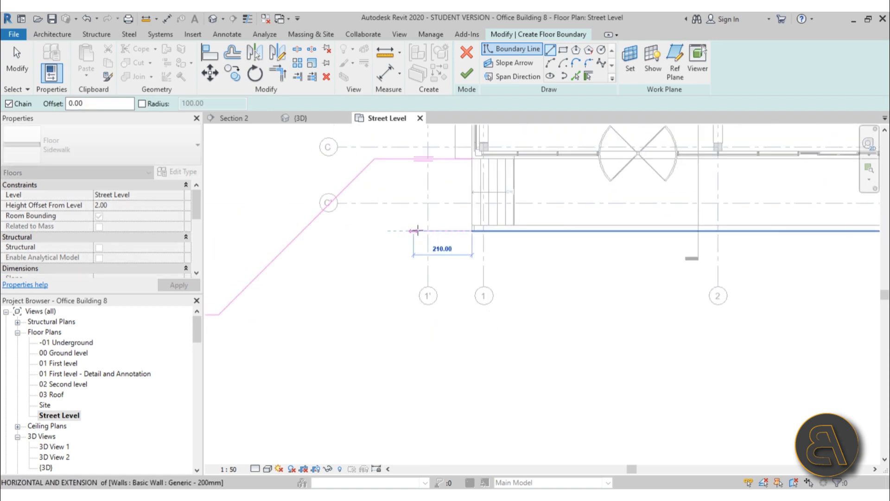
{"action": "left_click", "coordinate": [431, 231]}
{"action": "scroll", "coordinate": [431, 230], "scroll_direction": "down", "scroll_amount": 1}
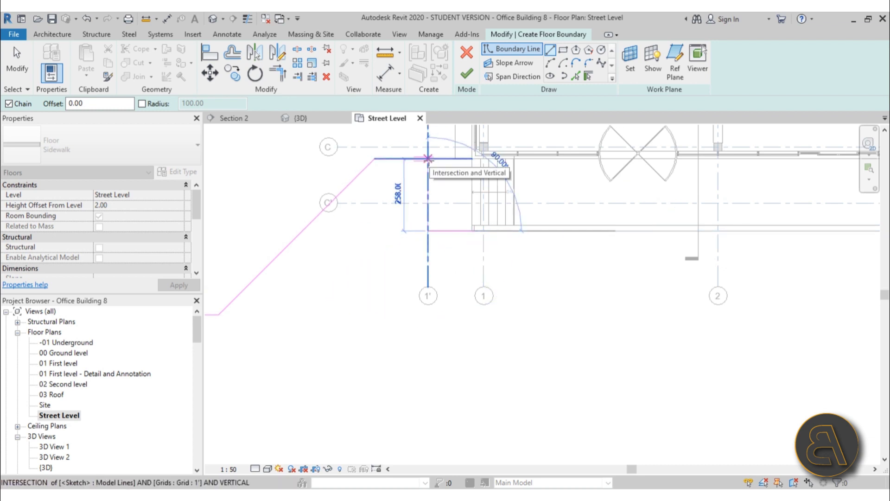
{"action": "scroll", "coordinate": [428, 158], "scroll_direction": "up", "scroll_amount": 2}
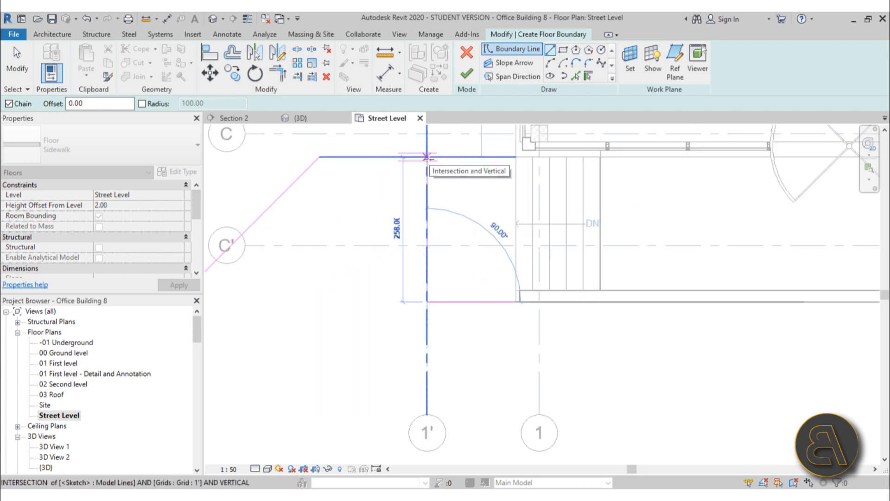
{"action": "key", "text": "Escape"}
{"action": "key", "text": "Escape"}
- Create a parallel copy of the diagonal boundary line with Pick Lines at an offset of 258, on the side away from the building
{"action": "scroll", "coordinate": [429, 165], "scroll_direction": "down", "scroll_amount": 3}
{"action": "left_click", "coordinate": [574, 76]}
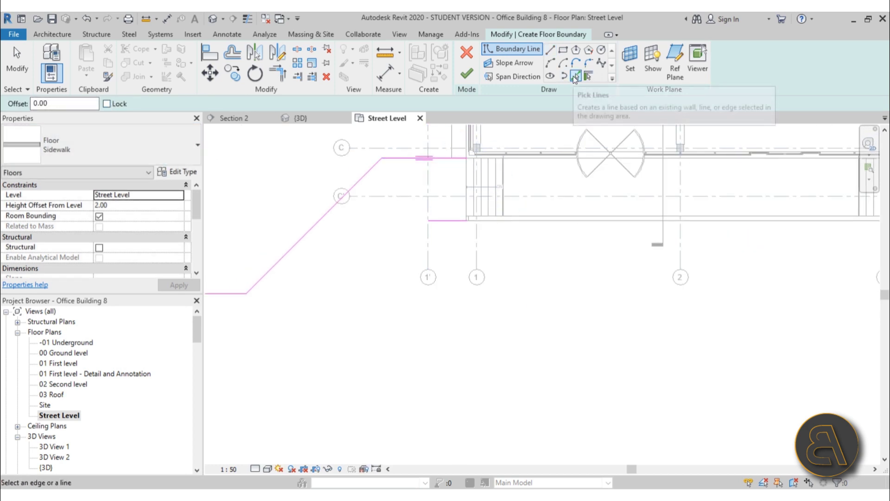
{"action": "double_click", "coordinate": [42, 103]}
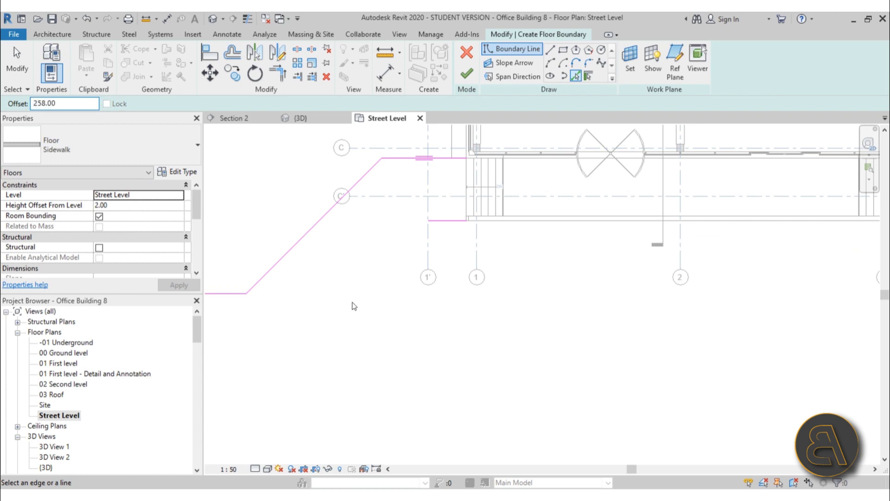
{"action": "left_click", "coordinate": [285, 262]}
{"action": "key", "text": "Escape"}
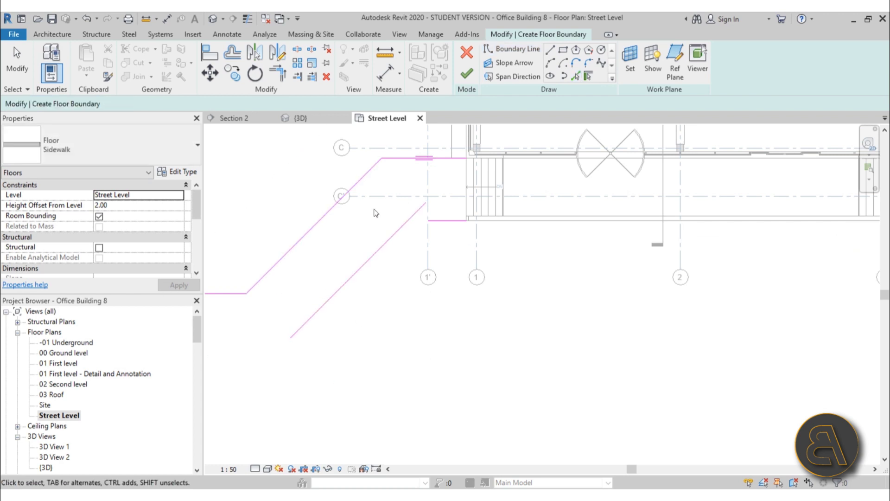
- Trim the offset diagonal and the short horizontal line at the stair's outer corner to meet in a corner
{"action": "scroll", "coordinate": [379, 282], "scroll_direction": "up", "scroll_amount": 3}
{"action": "scroll", "coordinate": [379, 281], "scroll_direction": "down", "scroll_amount": 2}
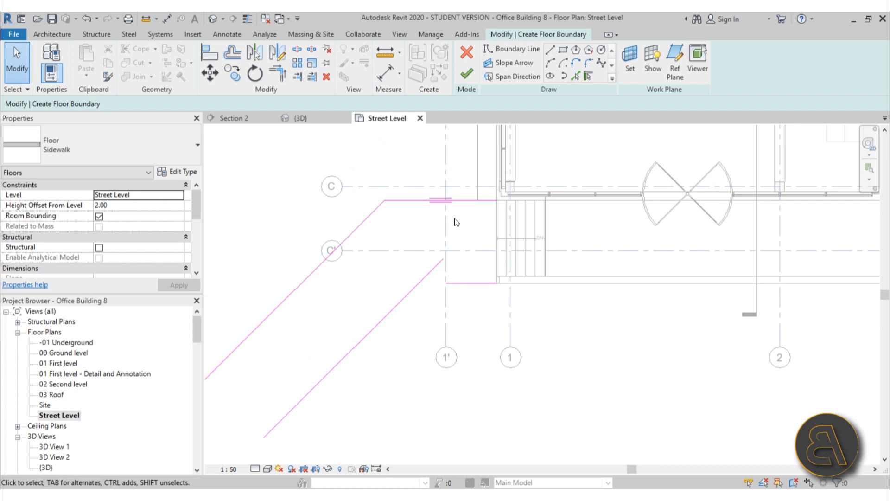
{"action": "left_click", "coordinate": [277, 73]}
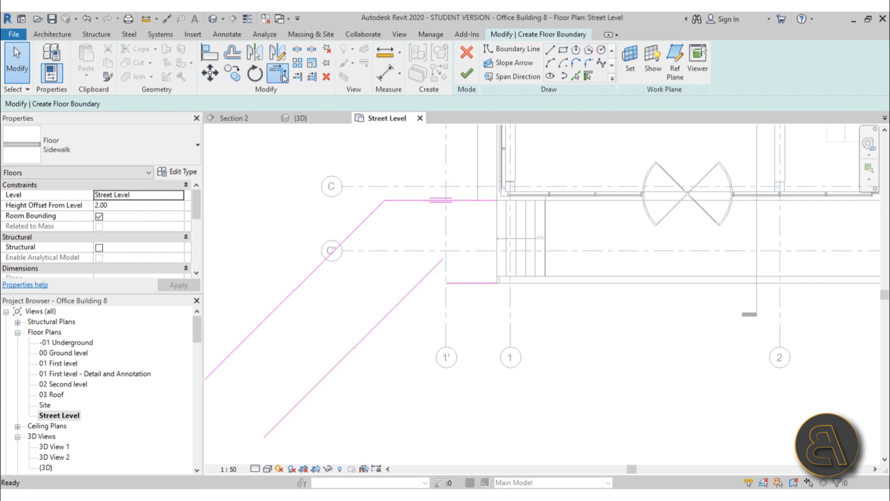
{"action": "left_click", "coordinate": [384, 320]}
{"action": "left_click", "coordinate": [467, 287]}
{"action": "scroll", "coordinate": [466, 287], "scroll_direction": "down", "scroll_amount": 2}
{"action": "middle_click_drag", "start_coordinate": [467, 288], "coordinate": [557, 205]}
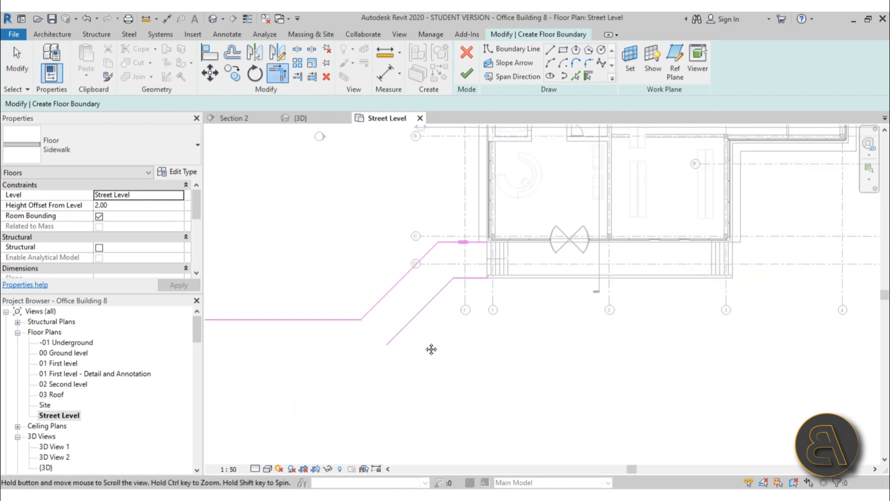
- Offset the long horizontal boundary line outward by 258 with Pick Lines and trim it to a corner with the offset diagonal
{"action": "left_click", "coordinate": [577, 74]}
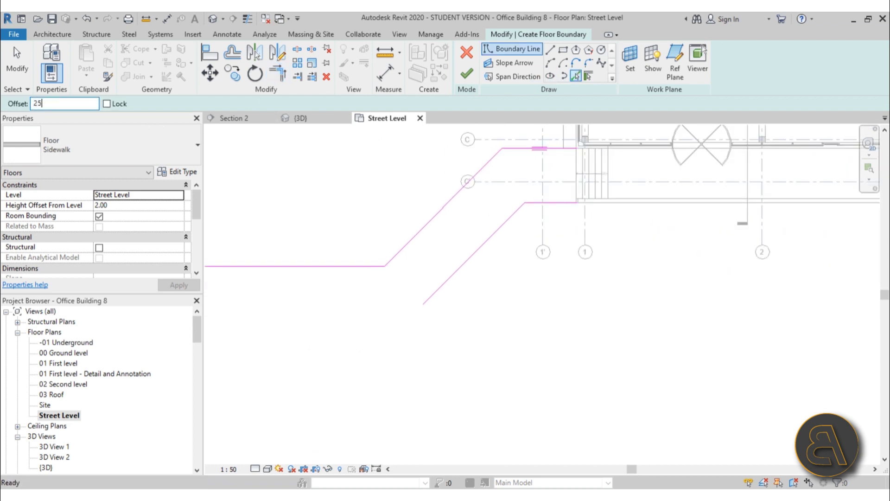
{"action": "left_click", "coordinate": [339, 271]}
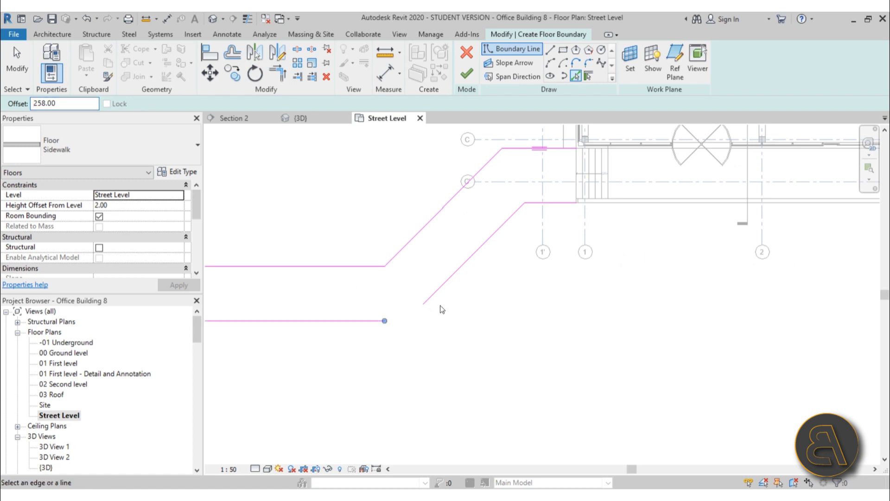
{"action": "scroll", "coordinate": [441, 306], "scroll_direction": "down", "scroll_amount": 3}
{"action": "middle_click_drag", "start_coordinate": [441, 305], "coordinate": [425, 338]}
{"action": "scroll", "coordinate": [425, 337], "scroll_direction": "up", "scroll_amount": 4}
{"action": "key", "text": "Escape"}
{"action": "key", "text": "t"}
{"action": "key", "text": "r"}
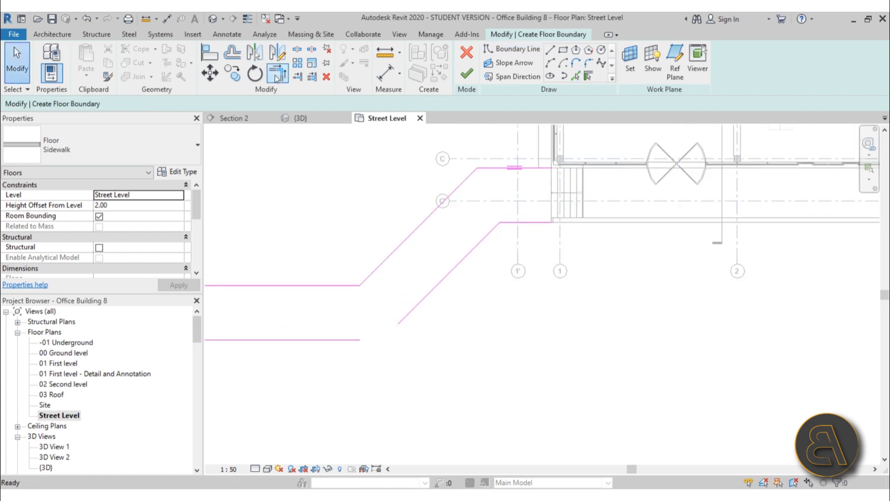
{"action": "left_click", "coordinate": [354, 342]}
{"action": "left_click", "coordinate": [417, 303]}
{"action": "scroll", "coordinate": [459, 307], "scroll_direction": "down", "scroll_amount": 3}
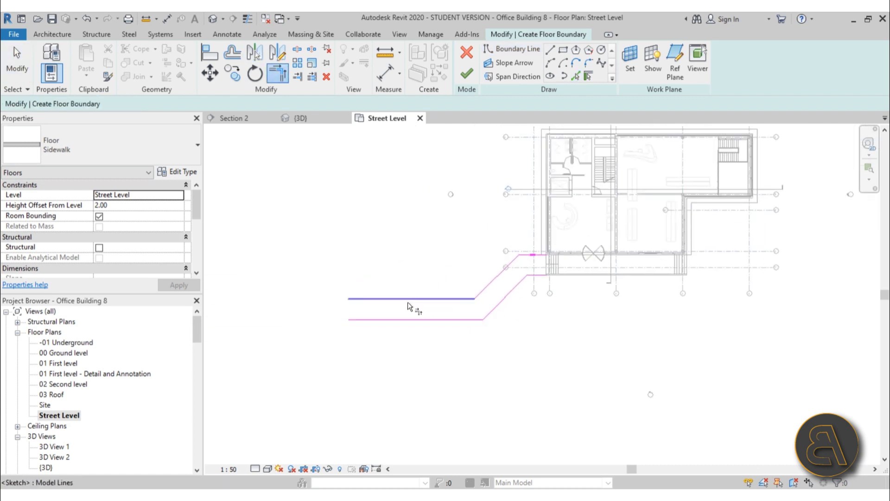
- Close the far end of the sidewalk strip with a vertical boundary line between the two long horizontal lines
{"action": "left_click", "coordinate": [512, 49]}
{"action": "left_click", "coordinate": [330, 298]}
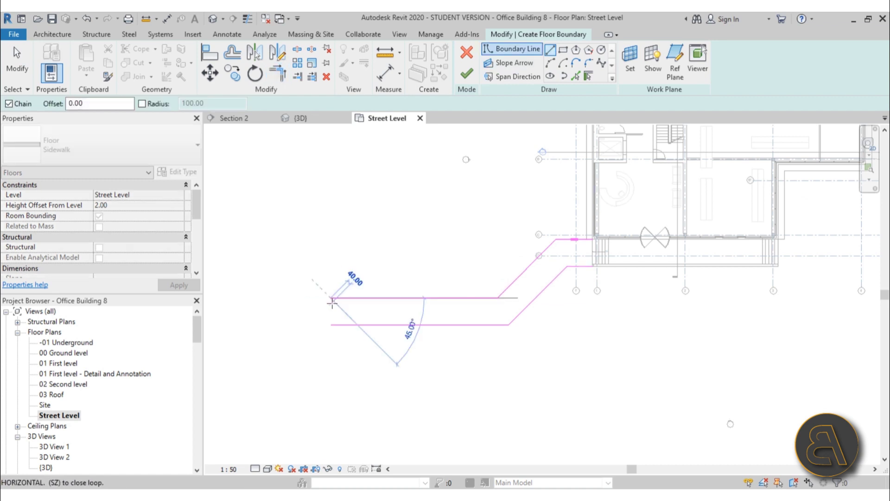
{"action": "left_click", "coordinate": [331, 324]}
{"action": "key", "text": "Escape"}
{"action": "key", "text": "Escape"}
- Move the sidewalk's vertical end line farther out to lengthen the horizontal strip
{"action": "left_click_drag", "start_coordinate": [330, 310], "coordinate": [301, 310]}
{"action": "scroll", "coordinate": [489, 344], "scroll_direction": "down", "scroll_amount": 2}
{"action": "key", "text": "Escape"}
{"action": "scroll", "coordinate": [317, 330], "scroll_direction": "up", "scroll_amount": 1}
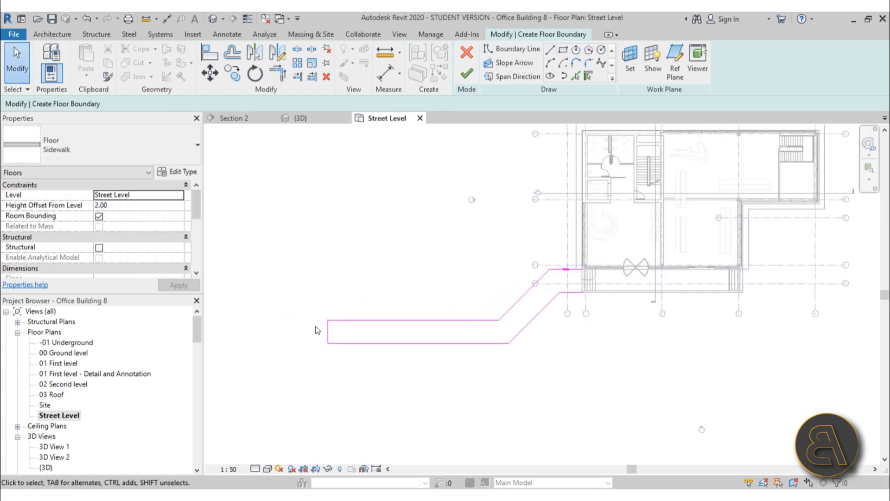
{"action": "left_click", "coordinate": [327, 331]}
{"action": "left_click", "coordinate": [477, 350]}
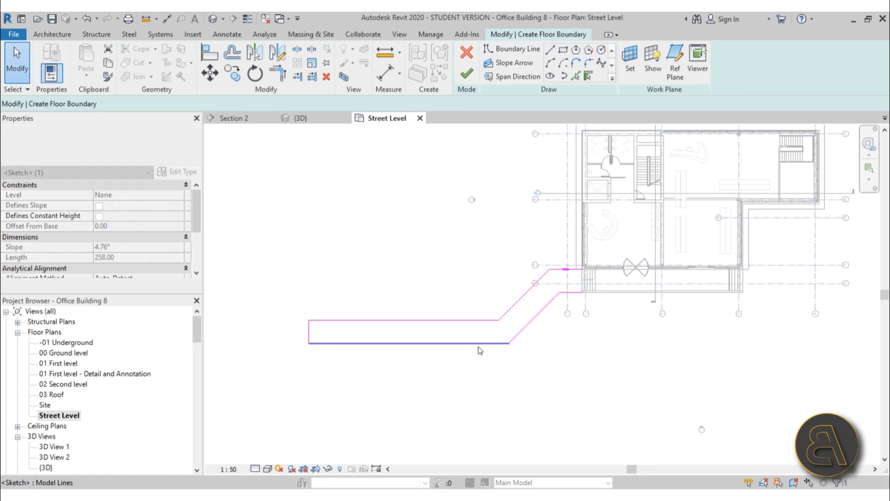
{"action": "scroll", "coordinate": [477, 350], "scroll_direction": "down", "scroll_amount": 2}
{"action": "middle_click_drag", "start_coordinate": [477, 350], "coordinate": [427, 321]}
{"action": "scroll", "coordinate": [426, 321], "scroll_direction": "up", "scroll_amount": 1}
- Close the sidewalk boundary along the stair's edge with a vertical line between the two short horizontal lines
{"action": "mouse_move", "coordinate": [252, 182]}
{"action": "left_mouse_down"}
{"action": "mouse_move", "coordinate": [556, 389]}
{"action": "mouse_move", "coordinate": [632, 427]}
{"action": "left_mouse_up"}
{"action": "scroll", "coordinate": [502, 407], "scroll_direction": "up", "scroll_amount": 4}
{"action": "left_click", "coordinate": [411, 199]}
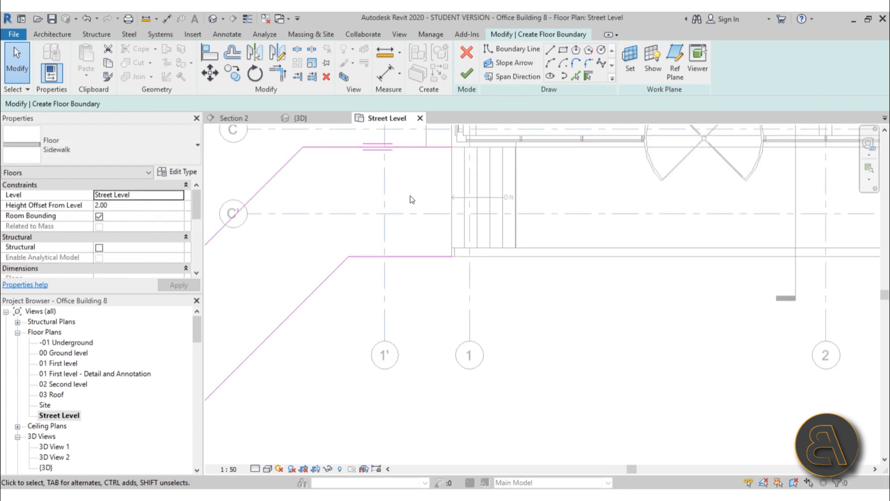
{"action": "left_click", "coordinate": [549, 50]}
{"action": "left_click", "coordinate": [451, 147]}
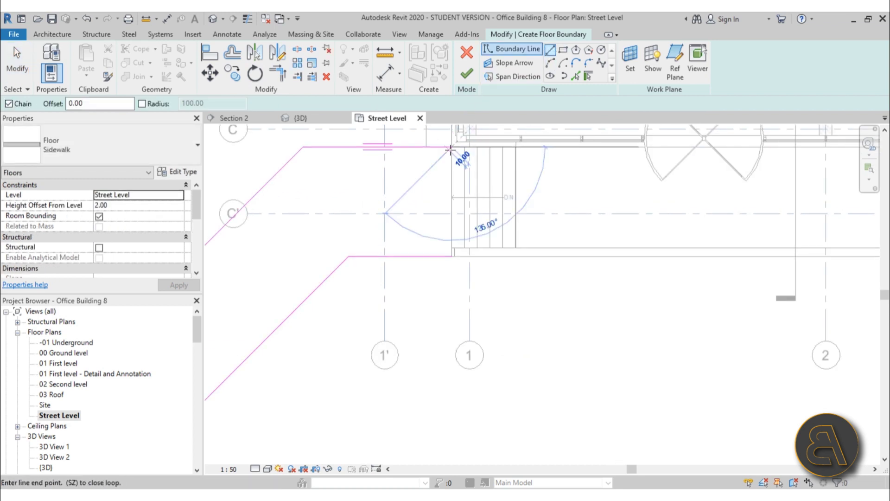
{"action": "left_click", "coordinate": [452, 256]}
{"action": "scroll", "coordinate": [464, 288], "scroll_direction": "down", "scroll_amount": 5}
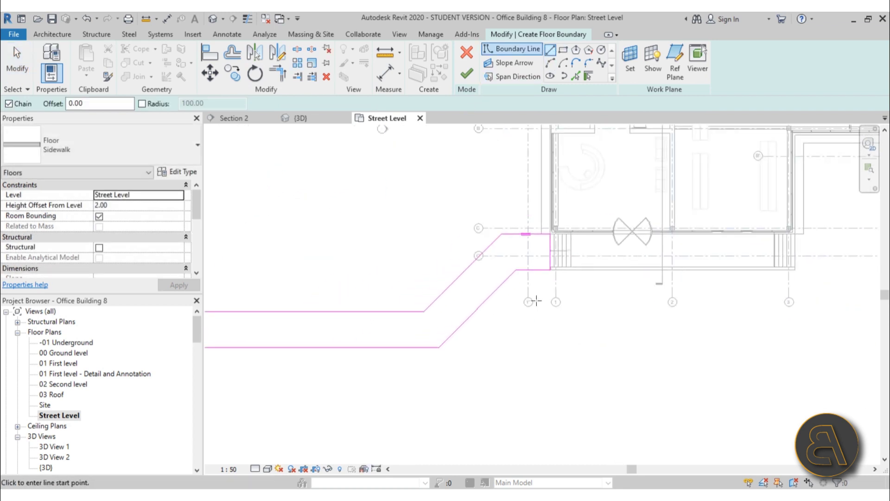
{"action": "key", "text": "Escape"}
- Select the whole sidewalk boundary loop and mirror a copy of it about grid 2
{"action": "left_click_drag", "start_coordinate": [230, 213], "coordinate": [604, 408]}
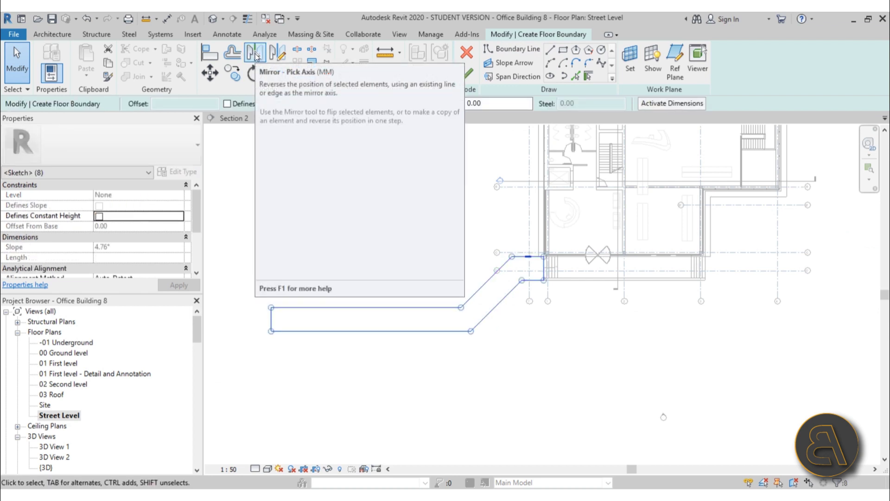
{"action": "left_click", "coordinate": [255, 55]}
{"action": "scroll", "coordinate": [657, 304], "scroll_direction": "up", "scroll_amount": 4}
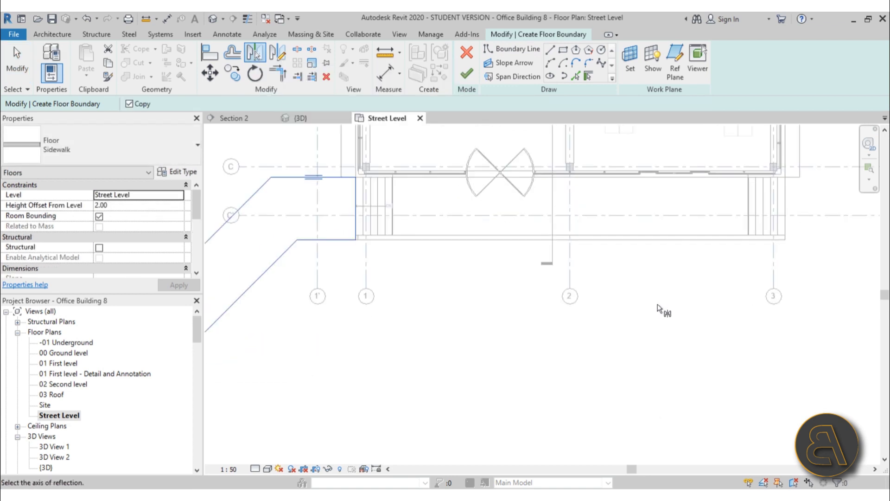
{"action": "left_click", "coordinate": [570, 264]}
{"action": "scroll", "coordinate": [665, 328], "scroll_direction": "down", "scroll_amount": 1}
{"action": "middle_click_drag", "start_coordinate": [665, 328], "coordinate": [302, 346]}
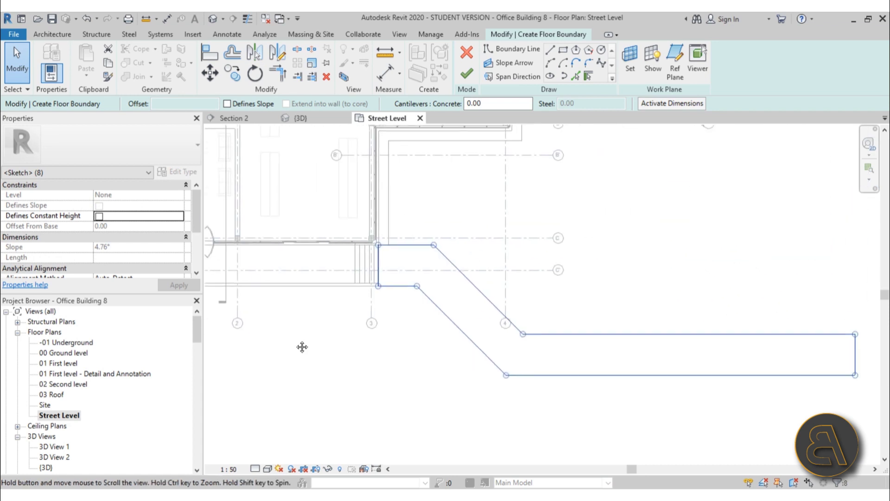
- Move the mirrored loop by 5 so its inner corner meets the foundation wall's endpoint near grids 3 and C
{"action": "scroll", "coordinate": [389, 251], "scroll_direction": "up", "scroll_amount": 2}
{"action": "mouse_move", "coordinate": [389, 250]}
{"action": "middle_mouse_down"}
{"action": "mouse_move", "coordinate": [447, 266]}
{"action": "mouse_move", "coordinate": [377, 239]}
{"action": "mouse_move", "coordinate": [336, 239]}
{"action": "mouse_move", "coordinate": [340, 223]}
{"action": "middle_mouse_up"}
{"action": "scroll", "coordinate": [446, 262], "scroll_direction": "up", "scroll_amount": 5}
{"action": "scroll", "coordinate": [372, 222], "scroll_direction": "up", "scroll_amount": 1}
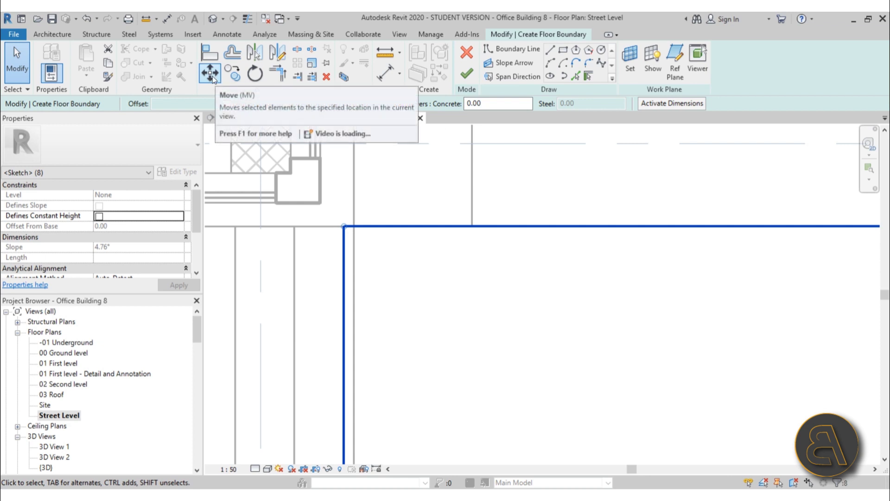
{"action": "left_click", "coordinate": [210, 73]}
{"action": "left_click", "coordinate": [344, 223]}
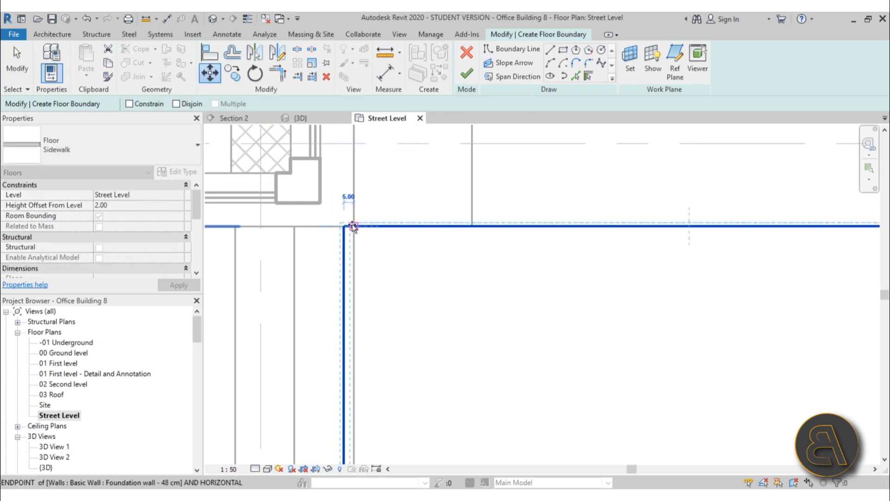
{"action": "left_click", "coordinate": [352, 225]}
{"action": "scroll", "coordinate": [385, 201], "scroll_direction": "down", "scroll_amount": 6}
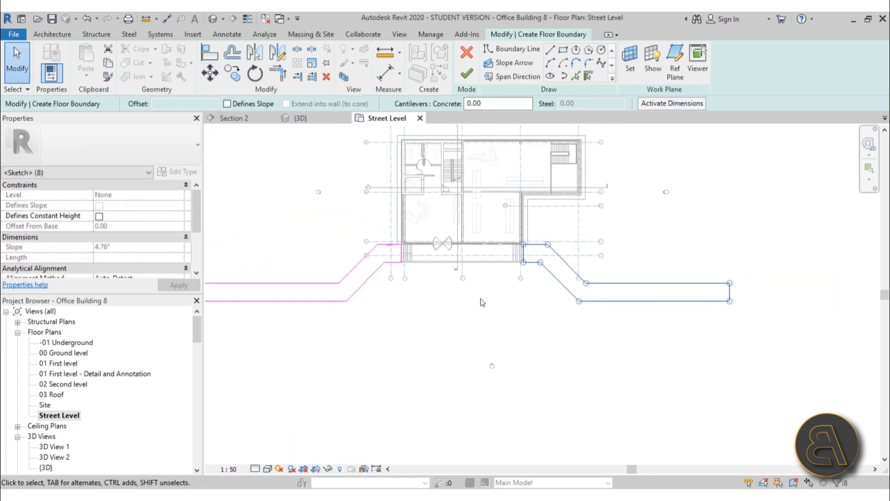
{"action": "left_click", "coordinate": [405, 331]}
{"action": "scroll", "coordinate": [405, 331], "scroll_direction": "down", "scroll_amount": 2}
{"action": "mouse_move", "coordinate": [405, 331]}
{"action": "middle_mouse_down"}
{"action": "mouse_move", "coordinate": [446, 337]}
{"action": "mouse_move", "coordinate": [408, 348]}
{"action": "middle_mouse_up"}
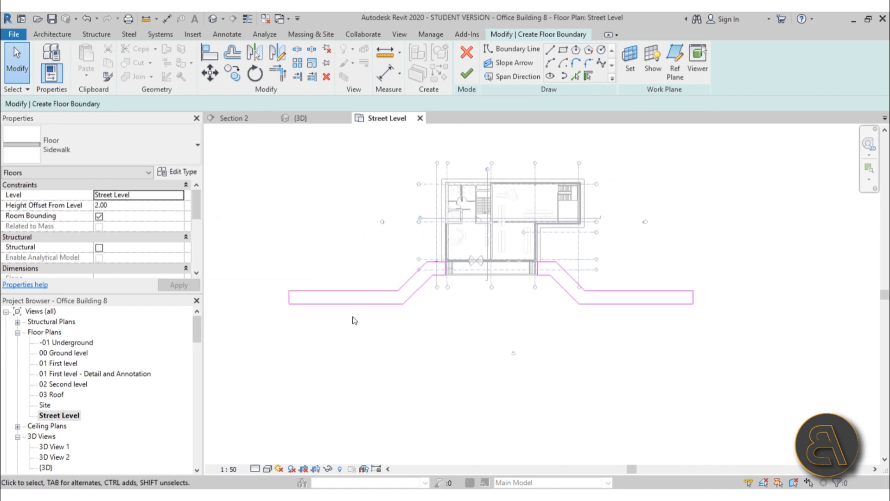
- Sketch two vertical boundary lines about 660 long and about 520 apart, rising from the upper edge of the original sidewalk strip
{"action": "scroll", "coordinate": [365, 325], "scroll_direction": "up", "scroll_amount": 1}
{"action": "mouse_move", "coordinate": [284, 302]}
{"action": "middle_mouse_down"}
{"action": "mouse_move", "coordinate": [354, 315]}
{"action": "mouse_move", "coordinate": [356, 357]}
{"action": "middle_mouse_up"}
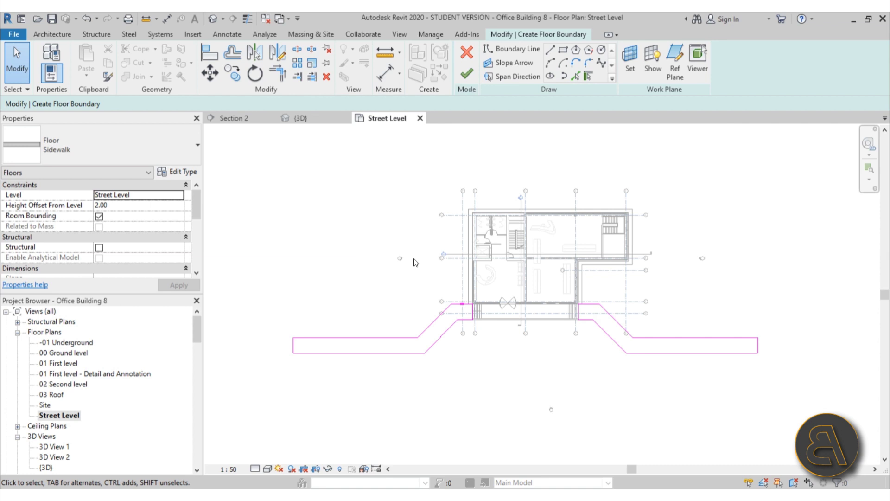
{"action": "scroll", "coordinate": [319, 383], "scroll_direction": "up", "scroll_amount": 2}
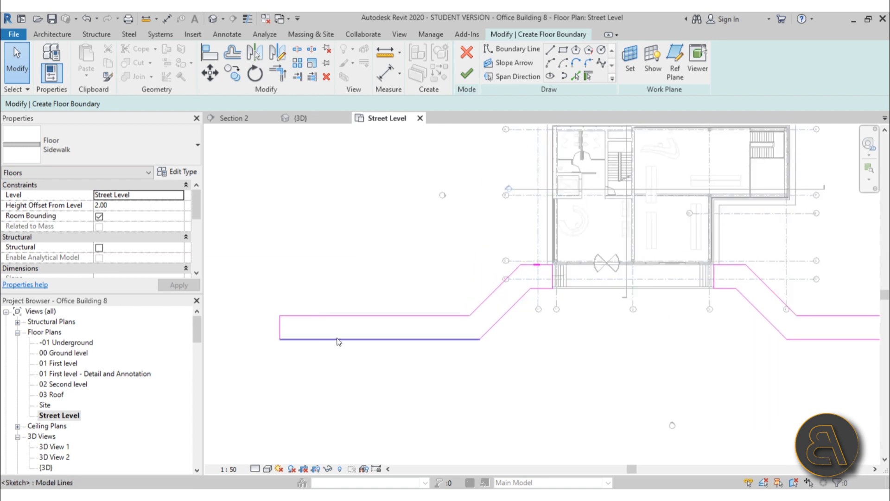
{"action": "middle_click_drag", "start_coordinate": [430, 251], "coordinate": [431, 264]}
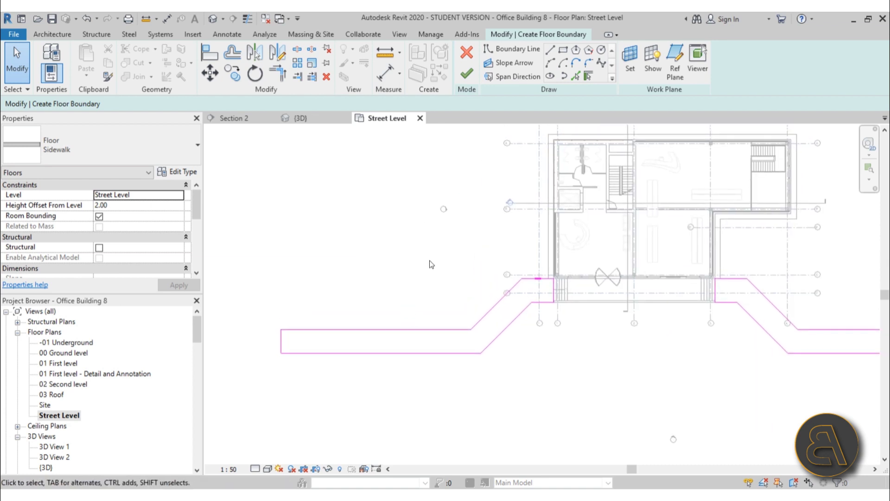
{"action": "left_click", "coordinate": [550, 49]}
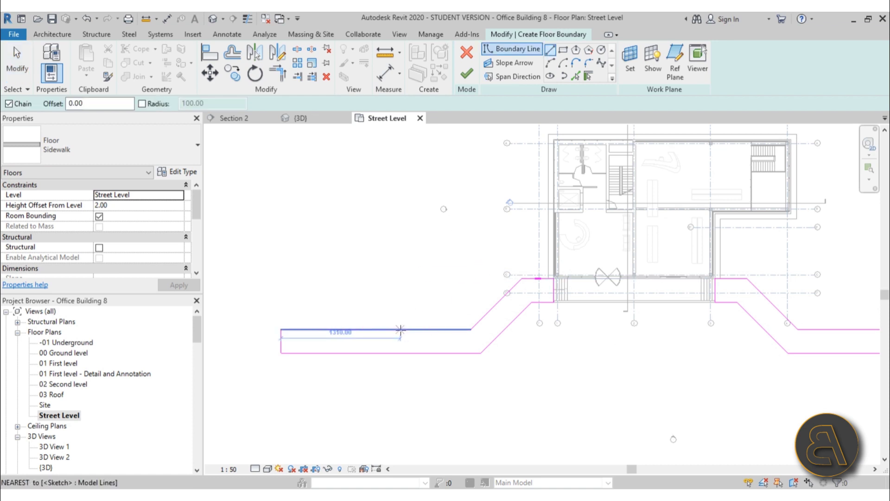
{"action": "left_click", "coordinate": [401, 329]}
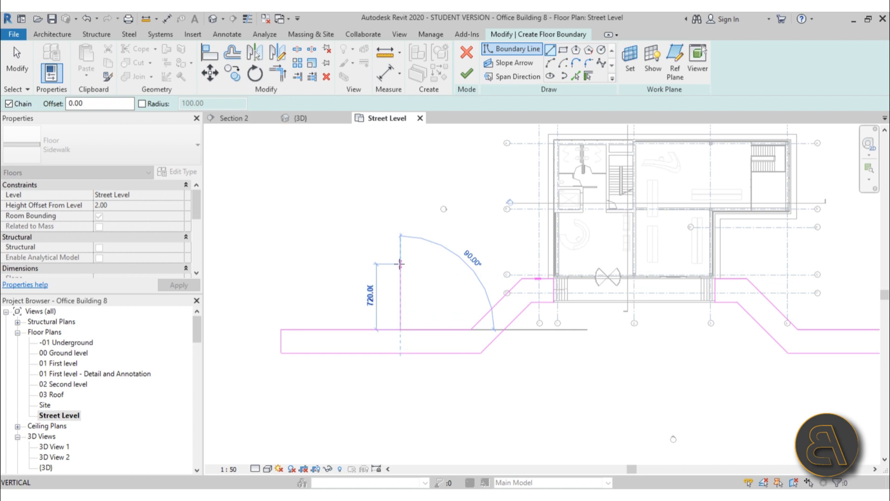
{"action": "left_click", "coordinate": [400, 269]}
{"action": "key", "text": "Escape"}
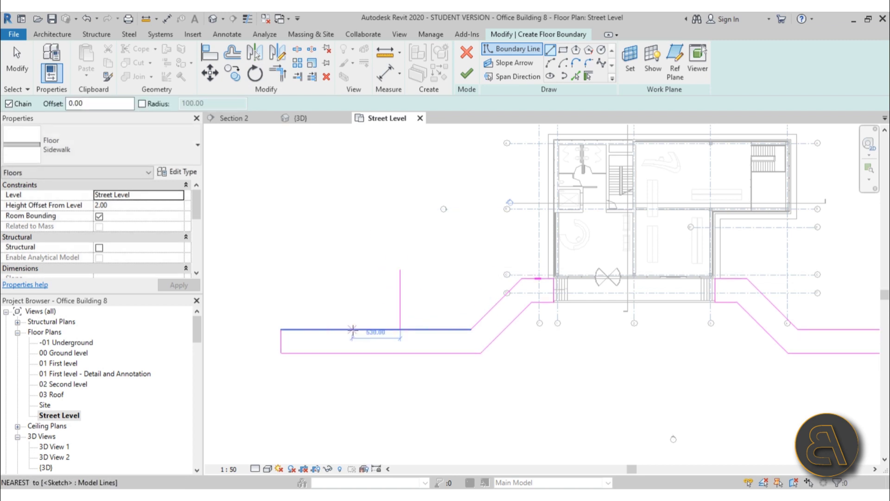
{"action": "left_click", "coordinate": [353, 329]}
{"action": "left_click", "coordinate": [353, 269]}
{"action": "key", "text": "Escape"}
{"action": "key", "text": "Escape"}
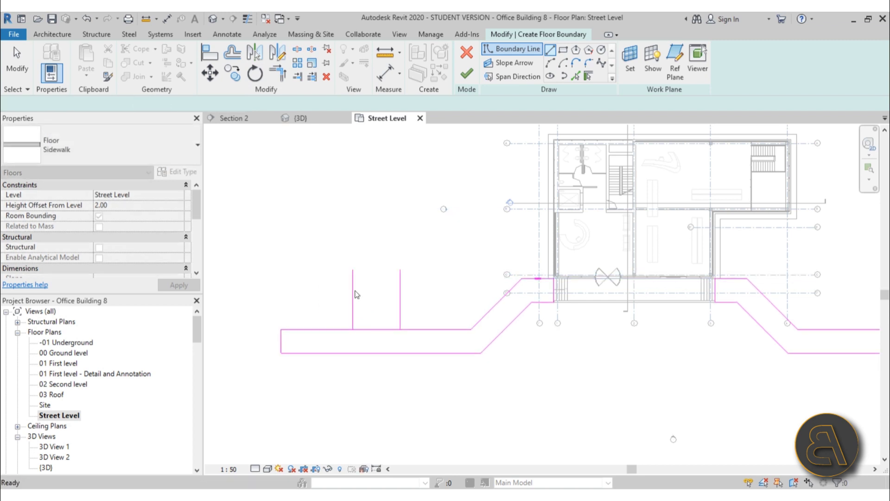
- Set the distance between the two vertical boundary lines to 600 by shifting the outer one
{"action": "left_click", "coordinate": [384, 244]}
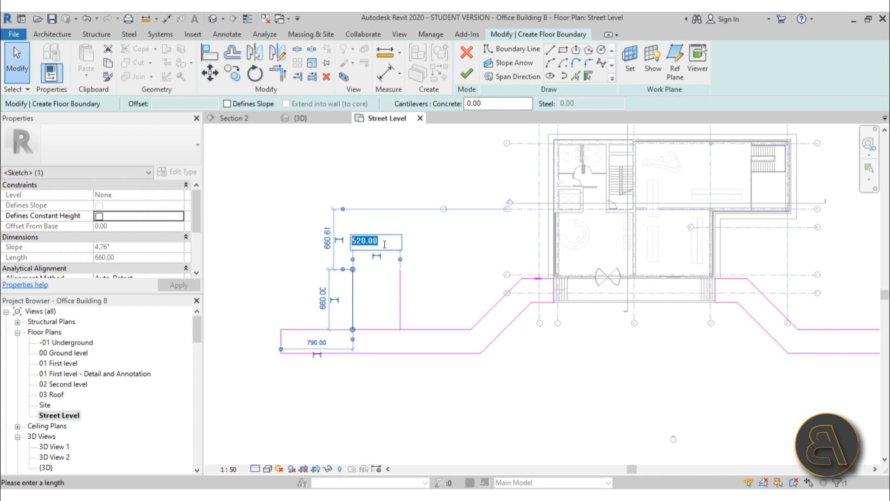
{"action": "type", "text": "600"}
{"action": "key", "text": "Return"}
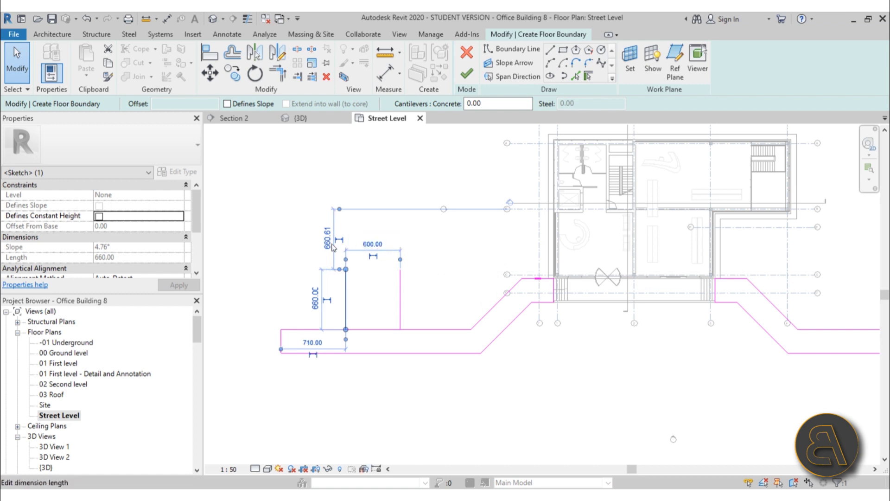
- Sketch a rectangular outline about 1730 wide and 1255 high on top of the two vertical boundary lines, projecting 500 and 630 beyond them
{"action": "key", "text": "Escape"}
{"action": "left_click", "coordinate": [512, 49]}
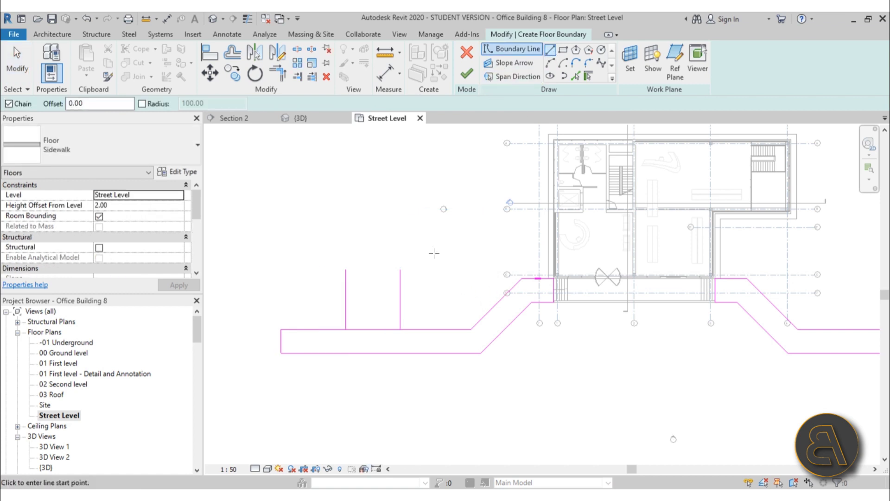
{"action": "middle_click_drag", "start_coordinate": [402, 288], "coordinate": [411, 311]}
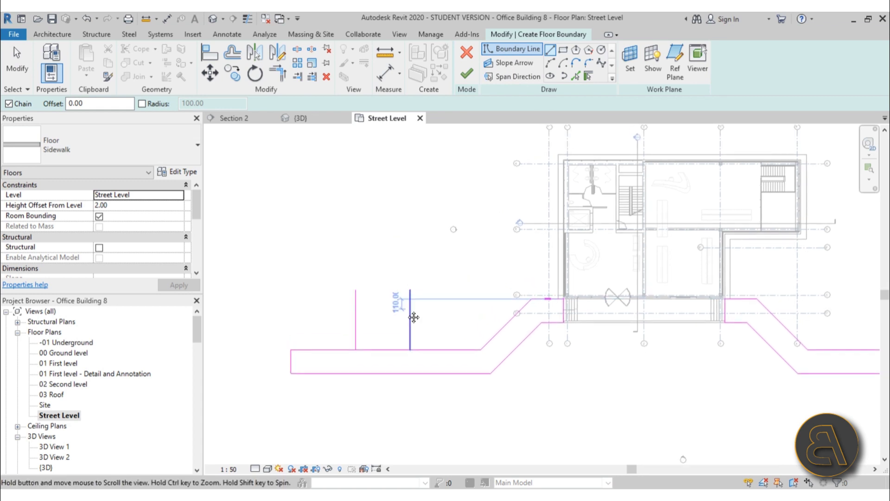
{"action": "left_click", "coordinate": [410, 290]}
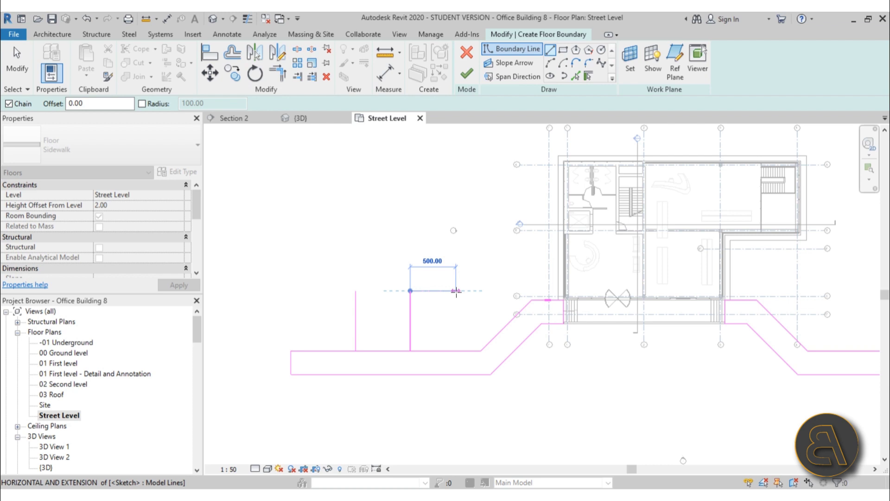
{"action": "left_click", "coordinate": [456, 291]}
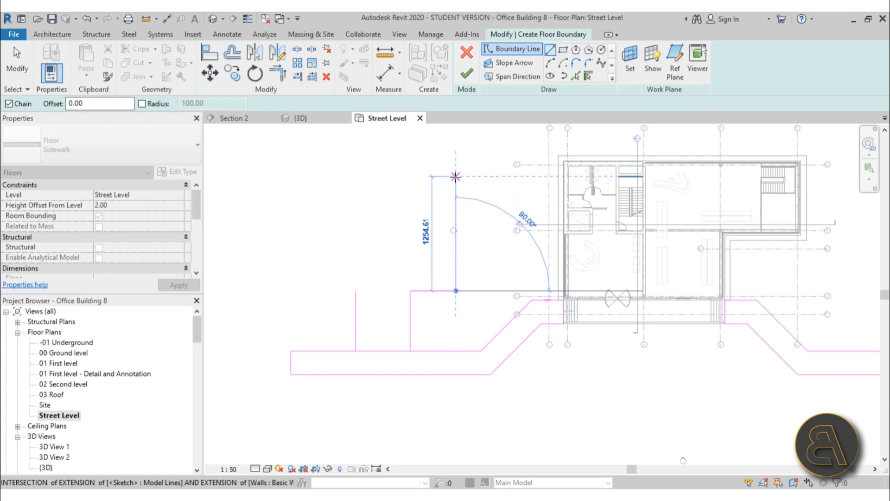
{"action": "left_click", "coordinate": [456, 176]}
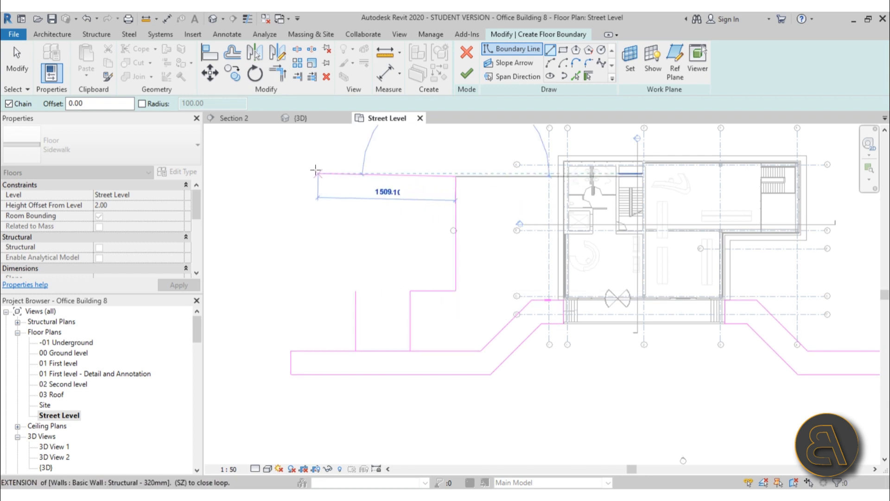
{"action": "left_click", "coordinate": [298, 176]}
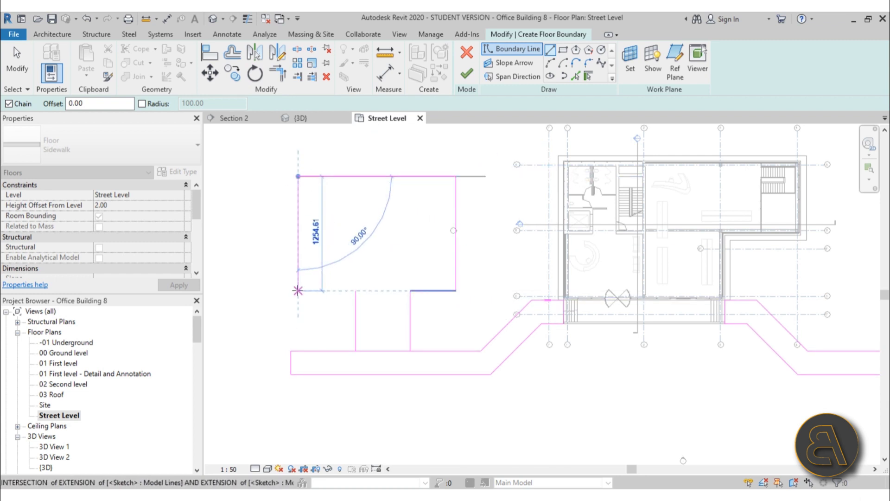
{"action": "left_click", "coordinate": [298, 290]}
{"action": "left_click", "coordinate": [355, 290]}
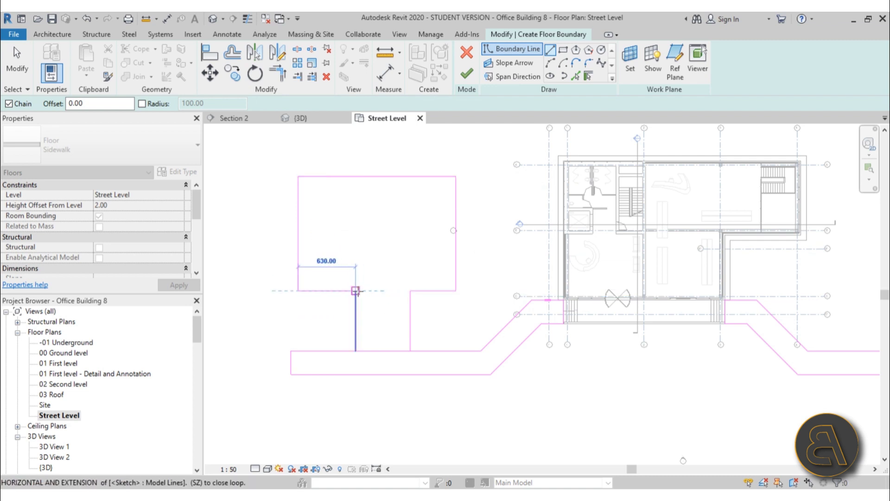
{"action": "key", "text": "Escape"}
{"action": "key", "text": "Escape"}
- Try to set the rectangular outline's height to 1250 by moving its upper edge, and undo the change
{"action": "left_click", "coordinate": [371, 176]}
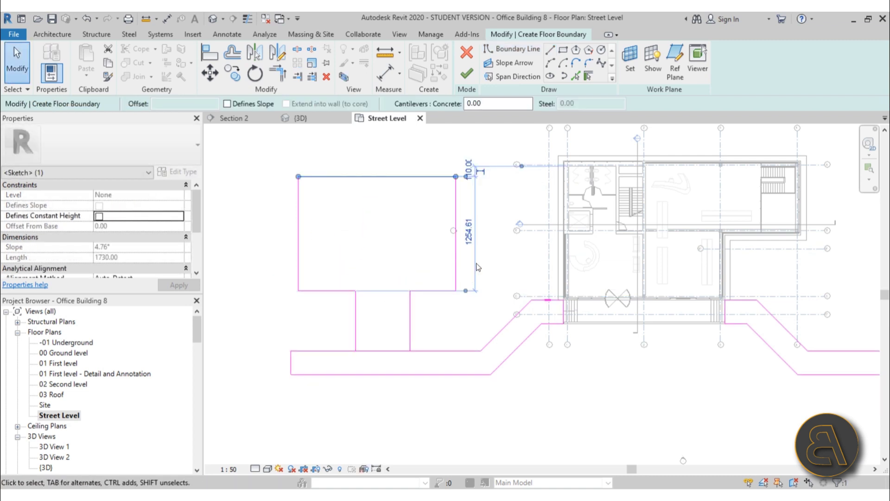
{"action": "left_click", "coordinate": [468, 232]}
{"action": "left_click", "coordinate": [480, 233]}
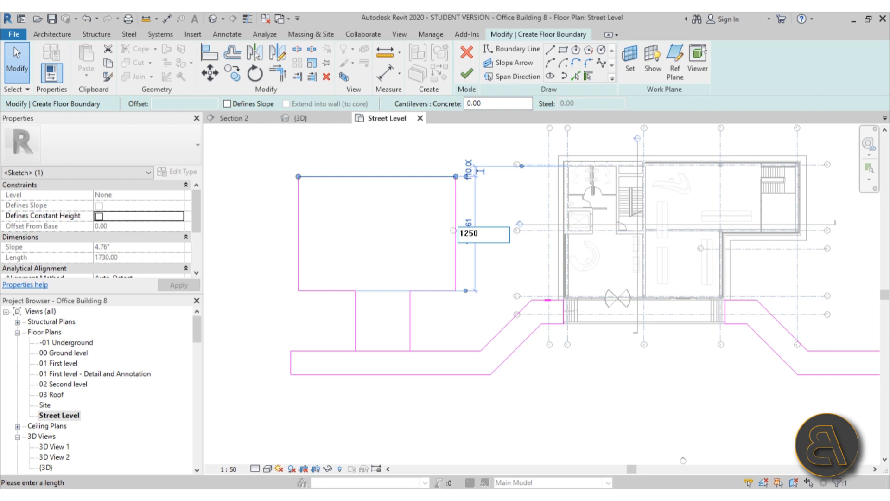
{"action": "key", "text": "Return"}
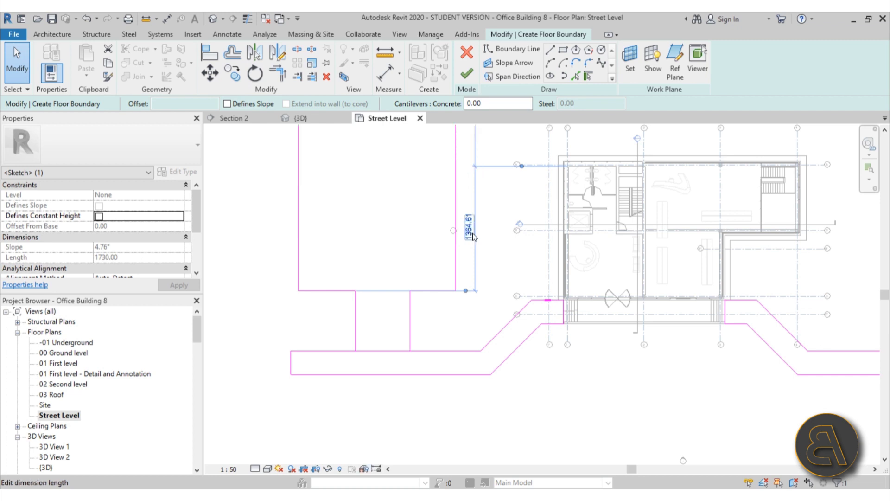
{"action": "left_click", "coordinate": [86, 18]}
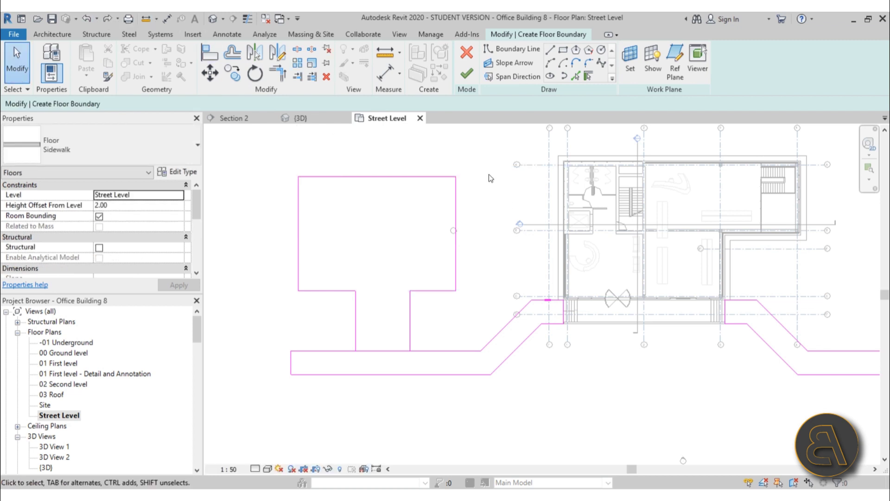
- Set the distance between the rectangular outline's upper and lower edges to 1250 by moving the upper edge
{"action": "left_click", "coordinate": [431, 177]}
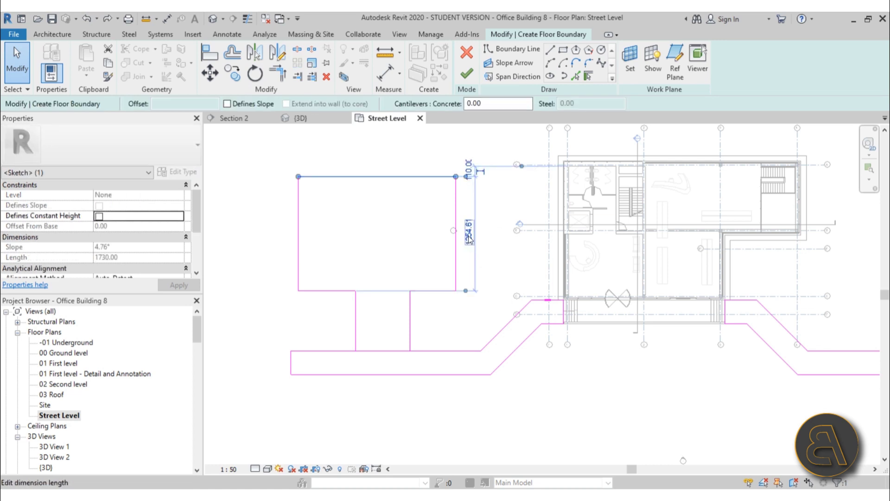
{"action": "scroll", "coordinate": [469, 240], "scroll_direction": "up", "scroll_amount": 2}
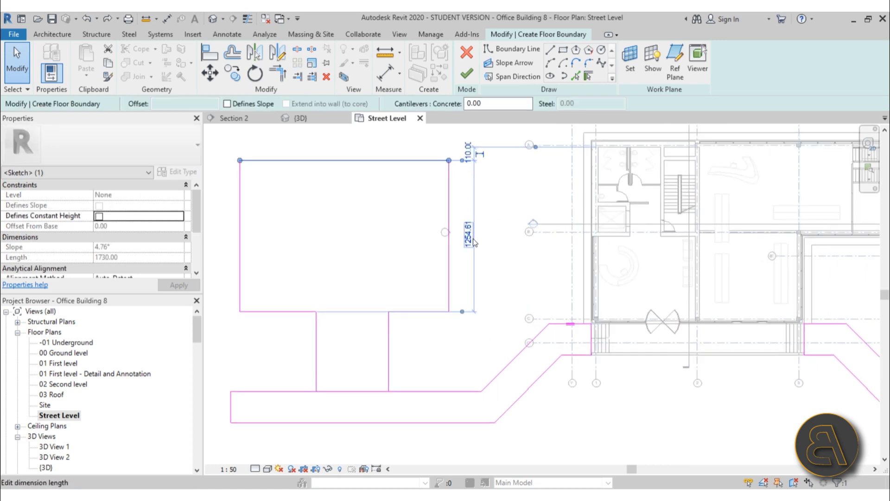
{"action": "middle_click_drag", "start_coordinate": [436, 266], "coordinate": [440, 277]}
{"action": "scroll", "coordinate": [438, 278], "scroll_direction": "up", "scroll_amount": 2}
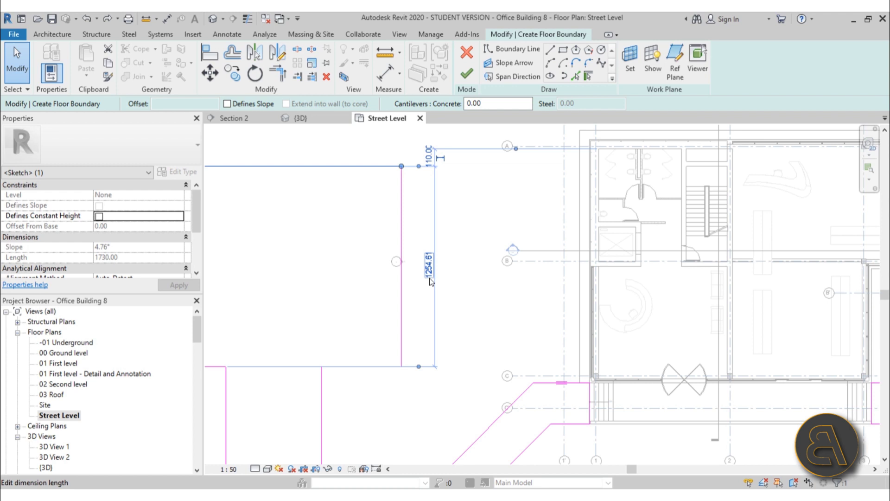
{"action": "left_click", "coordinate": [430, 271]}
{"action": "left_click", "coordinate": [439, 268]}
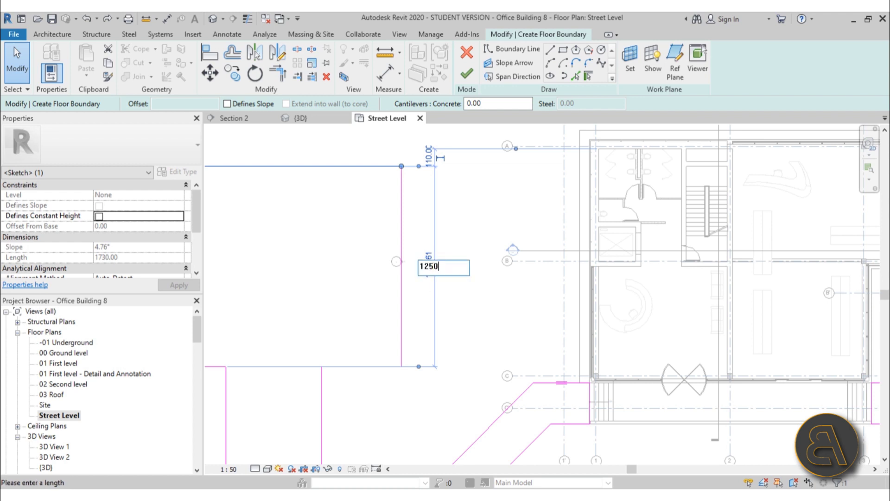
{"action": "key", "text": "Return"}
{"action": "left_click", "coordinate": [516, 299]}
- Set the rectangle's left edge 500 away from the left vertical line of the connecting branch
{"action": "scroll", "coordinate": [516, 299], "scroll_direction": "down", "scroll_amount": 3}
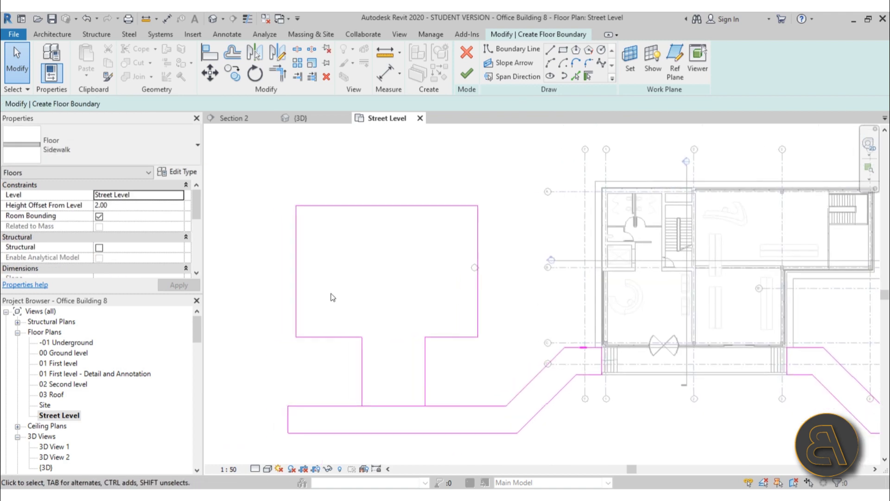
{"action": "left_click", "coordinate": [296, 292]}
{"action": "left_click", "coordinate": [329, 182]}
{"action": "type", "text": "50"}
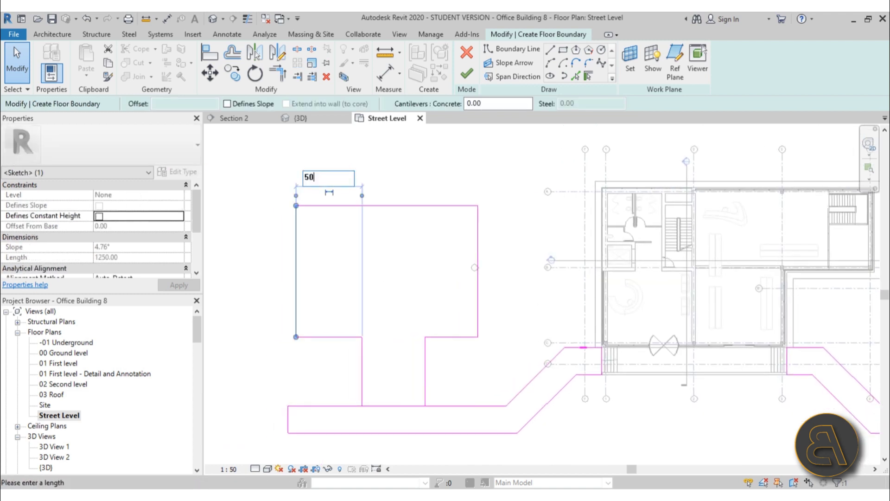
{"action": "type", "text": "0"}
{"action": "key", "text": "Return"}
{"action": "left_click", "coordinate": [406, 288]}
- Create outward offset boundary lines at 100 from every edge of the rectangular outline and both vertical branch lines, using Pick Lines
{"action": "middle_click_drag", "start_coordinate": [406, 317], "coordinate": [408, 278]}
{"action": "left_click", "coordinate": [578, 76]}
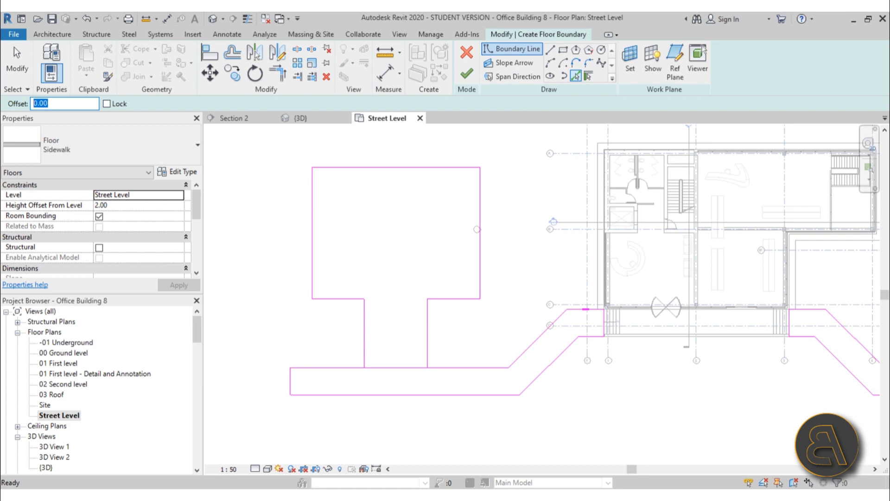
{"action": "left_click", "coordinate": [362, 327]}
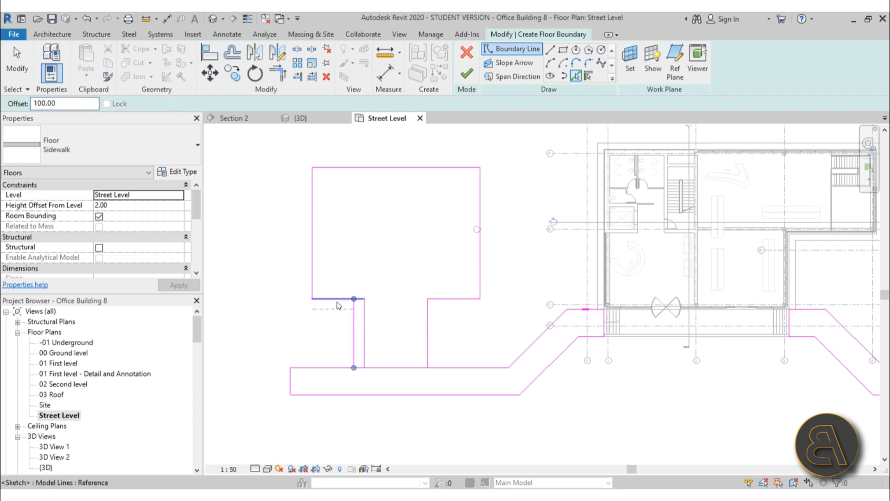
{"action": "left_click", "coordinate": [315, 275]}
{"action": "left_click", "coordinate": [366, 168]}
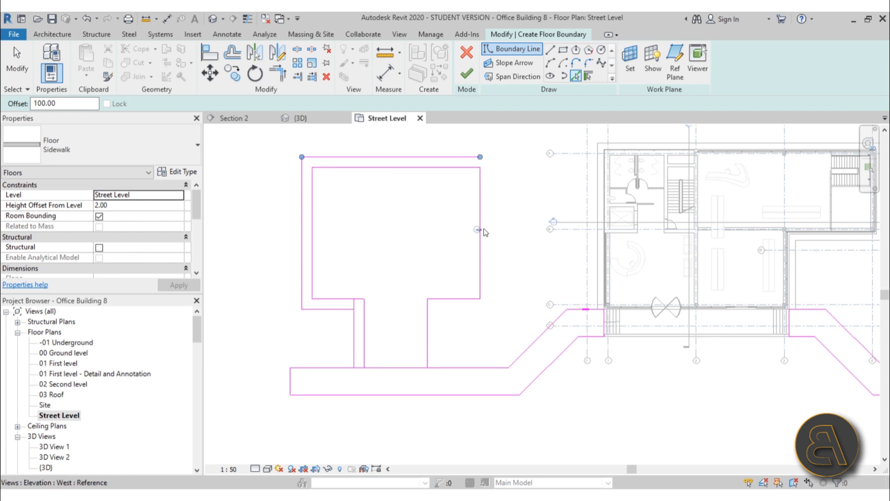
{"action": "left_click", "coordinate": [482, 223]}
{"action": "left_click", "coordinate": [460, 299]}
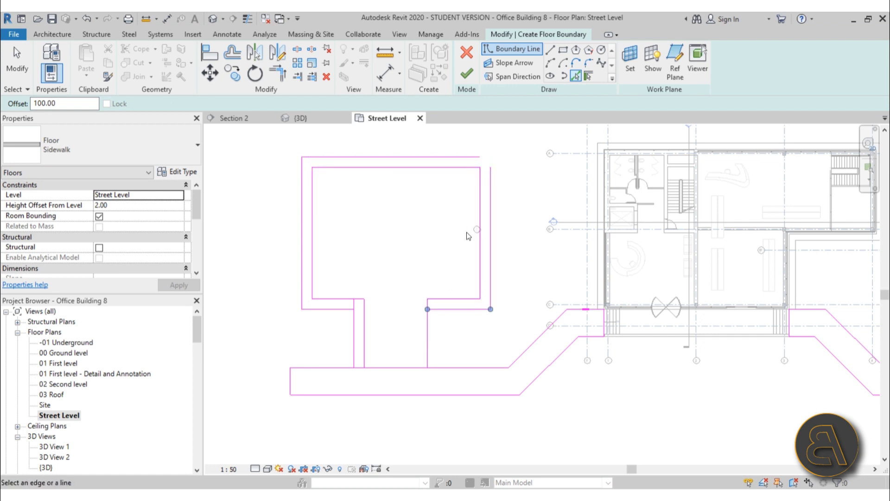
{"action": "scroll", "coordinate": [468, 236], "scroll_direction": "up", "scroll_amount": 5}
{"action": "scroll", "coordinate": [493, 254], "scroll_direction": "down", "scroll_amount": 5}
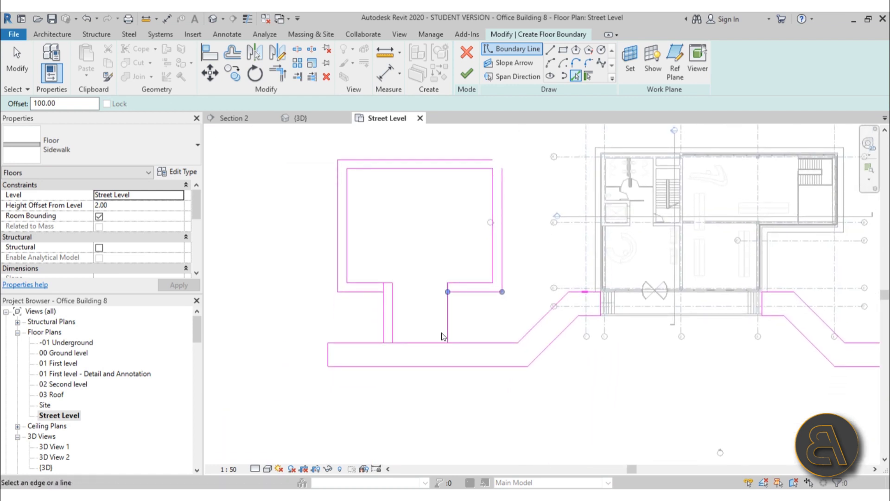
{"action": "left_click", "coordinate": [445, 328]}
{"action": "key", "text": "Escape"}
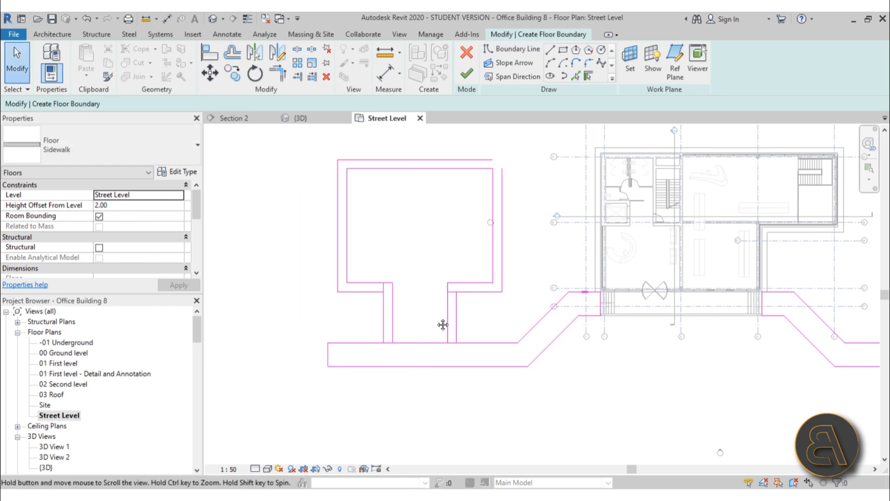
{"action": "middle_click_drag", "start_coordinate": [443, 325], "coordinate": [444, 307]}
{"action": "left_click", "coordinate": [549, 49]}
{"action": "scroll", "coordinate": [377, 343], "scroll_direction": "up", "scroll_amount": 3}
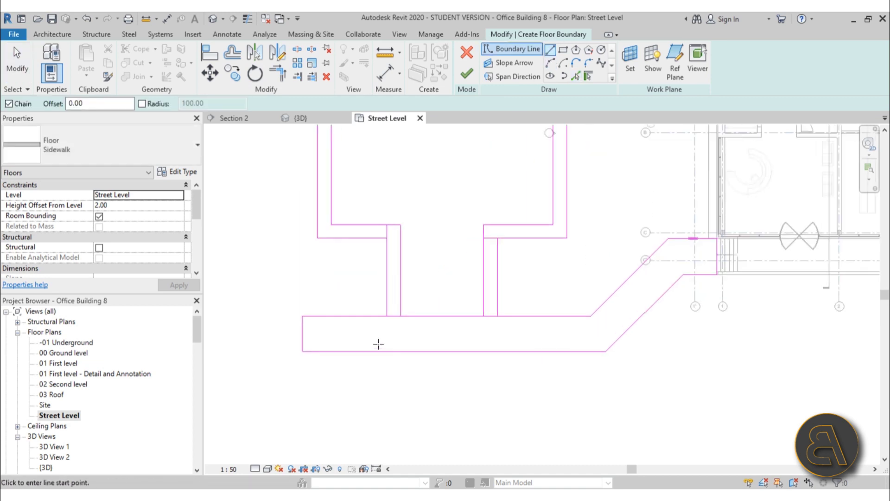
{"action": "key", "text": "Escape"}
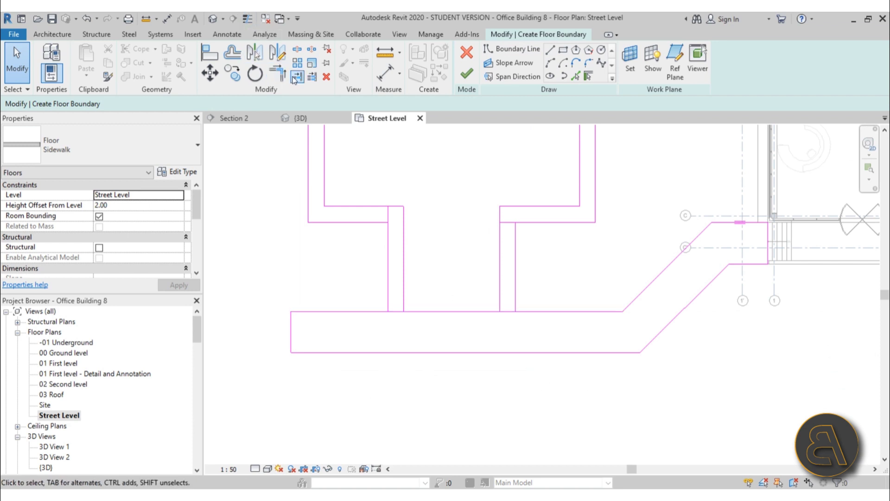
{"action": "left_click", "coordinate": [277, 52]}
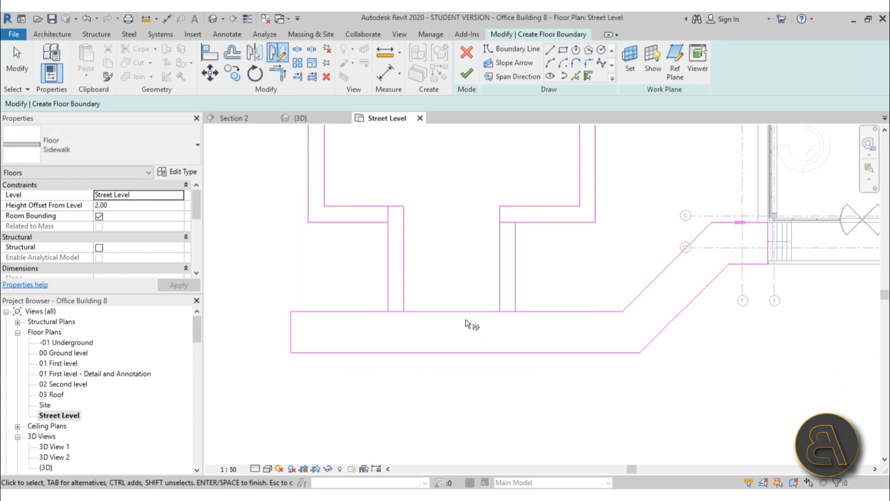
- Split the sidewalk strip's upper edge between the two inner branch lines
{"action": "left_click", "coordinate": [452, 311]}
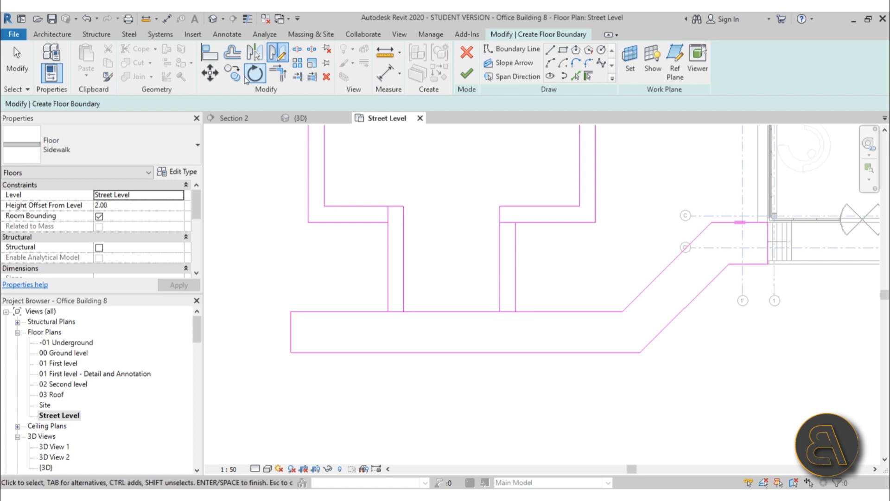
{"action": "left_click", "coordinate": [299, 52]}
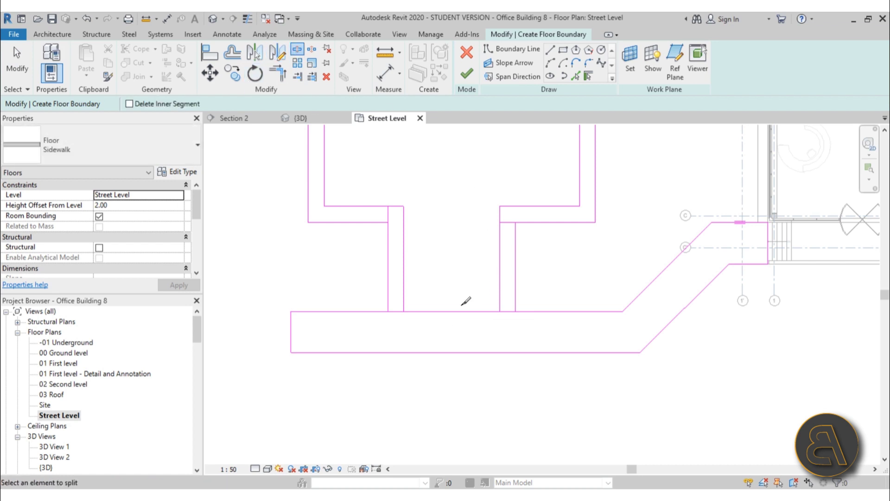
{"action": "key", "text": "Escape"}
- Trim both parts of the strip's upper edge to corners with the branch's outer vertical lines, unjoining elements where required
{"action": "key", "text": "t"}
{"action": "key", "text": "r"}
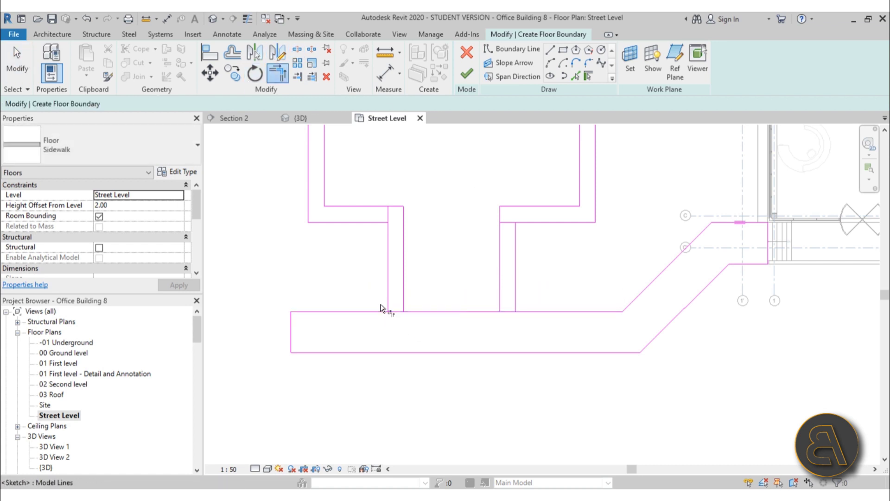
{"action": "left_click", "coordinate": [388, 297]}
{"action": "left_click", "coordinate": [368, 310]}
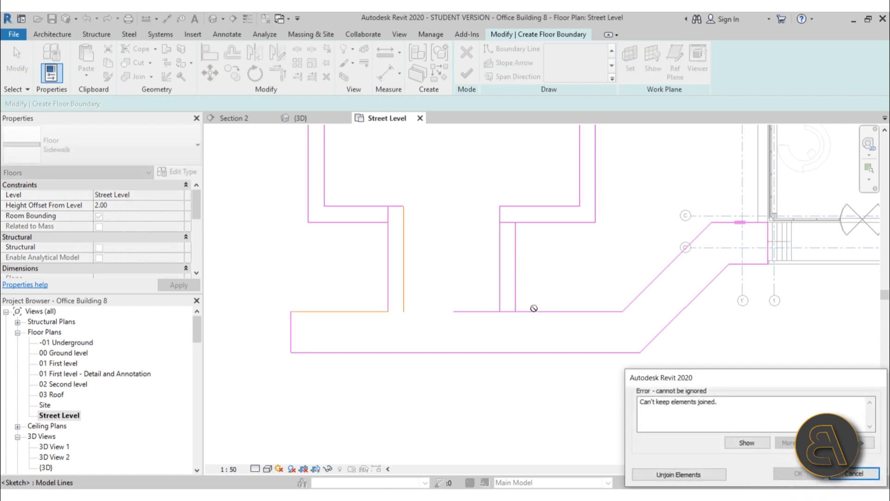
{"action": "left_click", "coordinate": [656, 471]}
{"action": "left_click", "coordinate": [516, 299]}
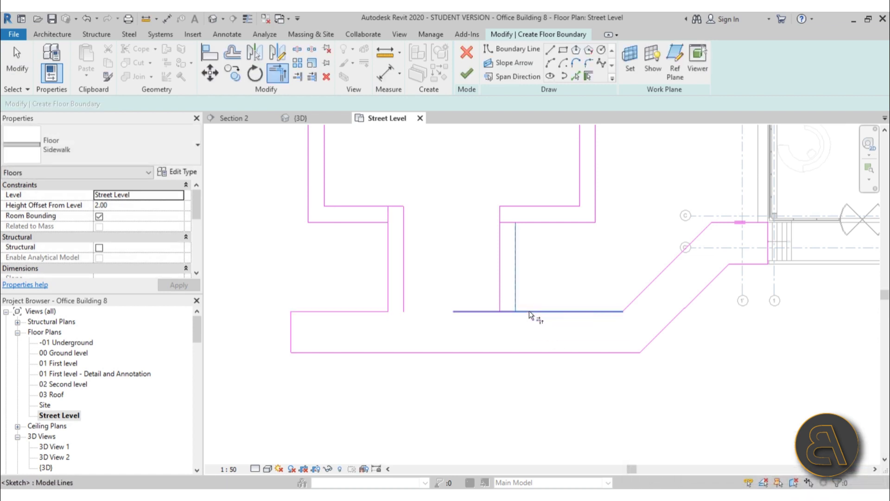
{"action": "left_click", "coordinate": [528, 311]}
{"action": "left_click", "coordinate": [685, 475]}
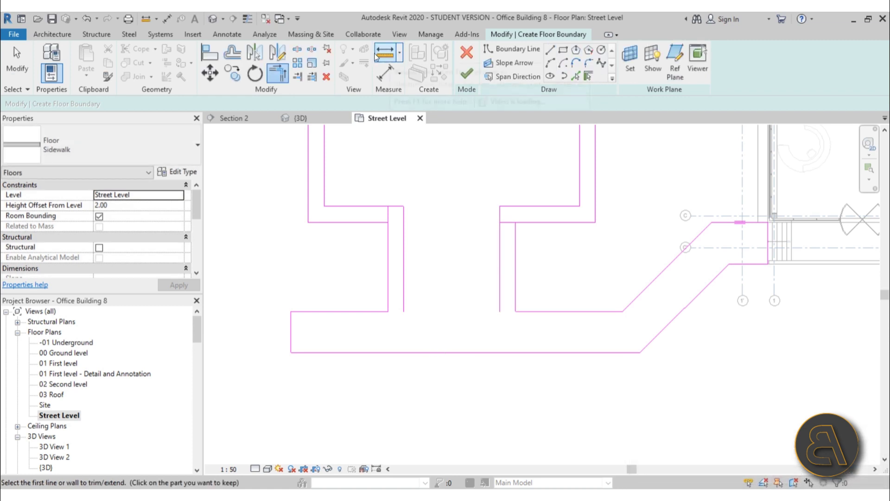
- Split the sidewalk strip's lower edge between the two inner branch lines, about 230 from the left one
{"action": "left_click", "coordinate": [297, 48]}
{"action": "left_click", "coordinate": [448, 351]}
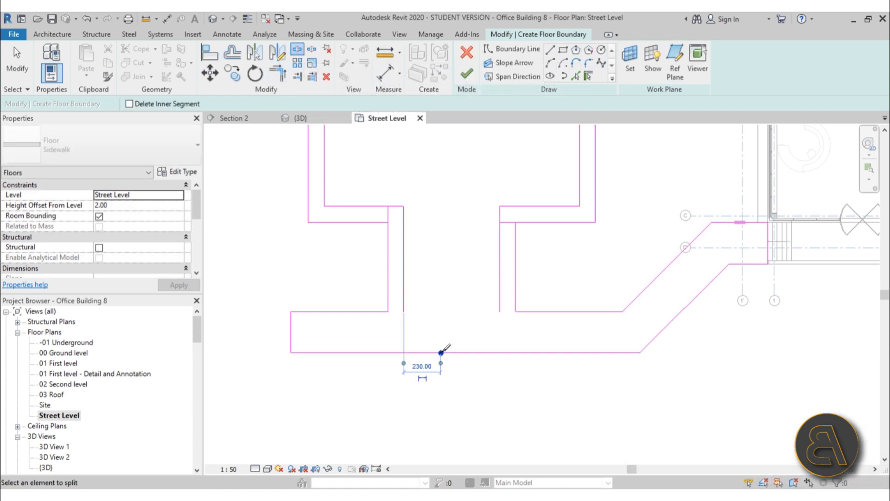
{"action": "key", "text": "Escape"}
{"action": "key", "text": "Escape"}
- Trim the left inner branch line and the left part of the strip's lower edge to a corner
{"action": "left_click", "coordinate": [277, 73]}
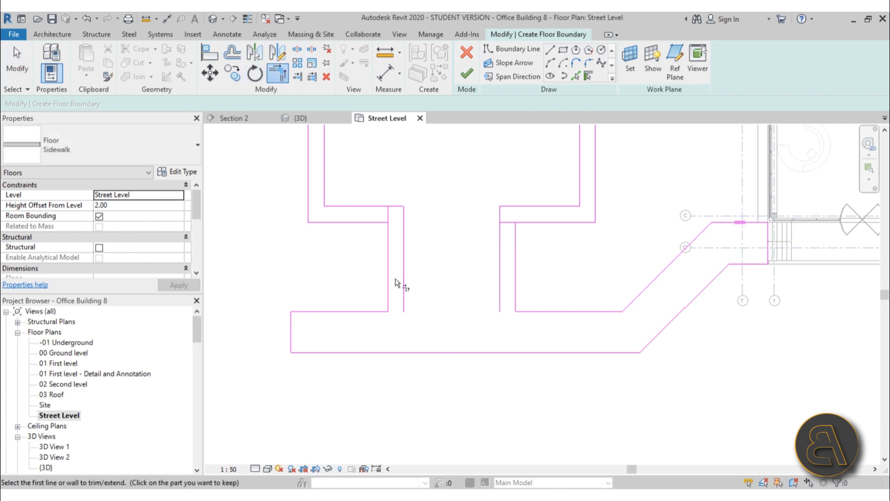
{"action": "left_click", "coordinate": [403, 280]}
{"action": "left_click", "coordinate": [365, 352]}
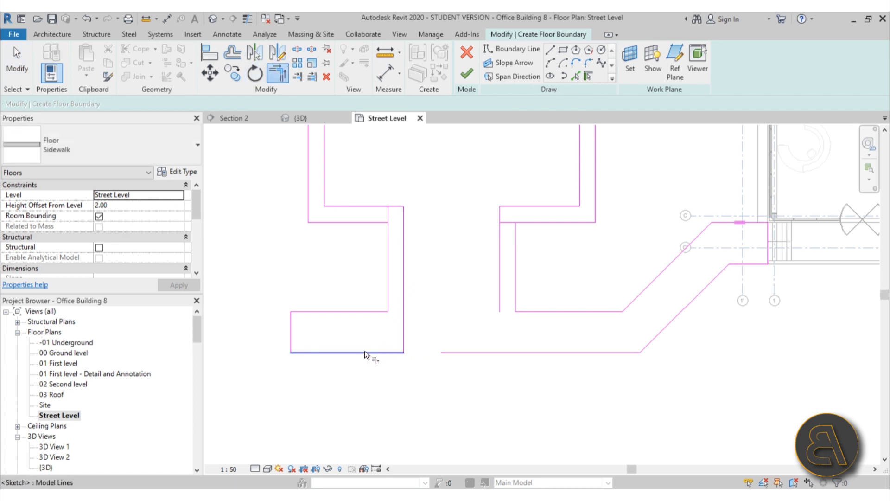
- Trim the right inner branch line and the right part of the strip's lower edge to a corner, and fillet it with radius 300
{"action": "left_click", "coordinate": [502, 283]}
{"action": "left_click", "coordinate": [541, 351]}
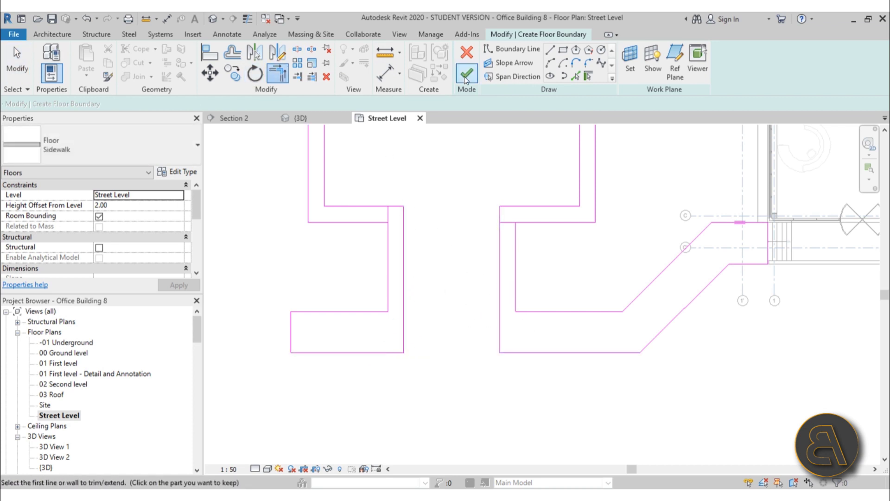
{"action": "left_click", "coordinate": [587, 64]}
{"action": "left_click", "coordinate": [520, 354]}
{"action": "left_click", "coordinate": [496, 341]}
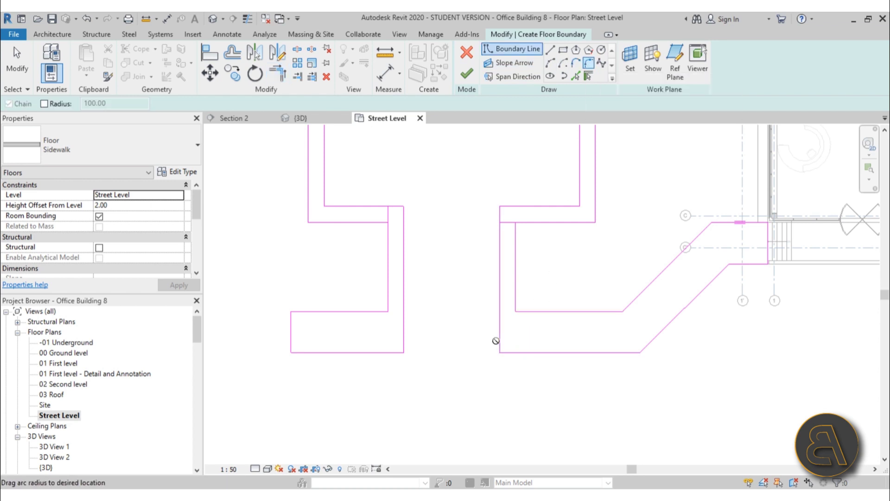
{"action": "left_click", "coordinate": [519, 342]}
{"action": "left_click", "coordinate": [532, 330]}
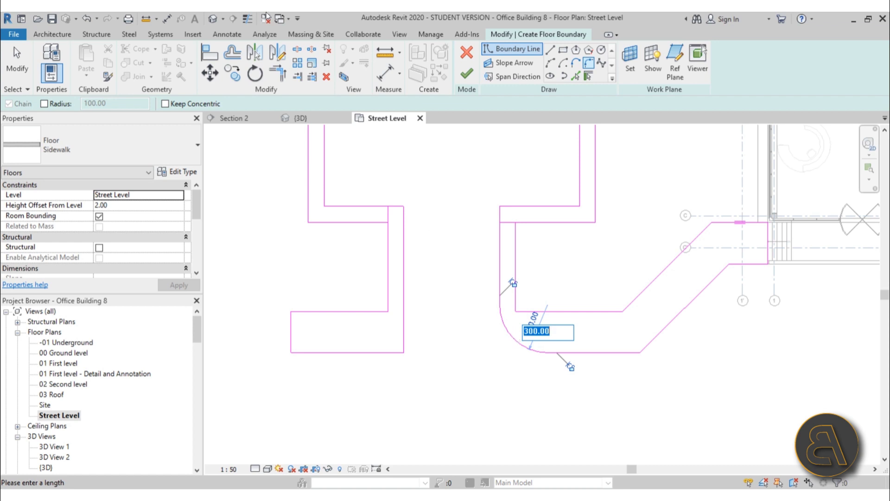
{"action": "left_click", "coordinate": [487, 355]}
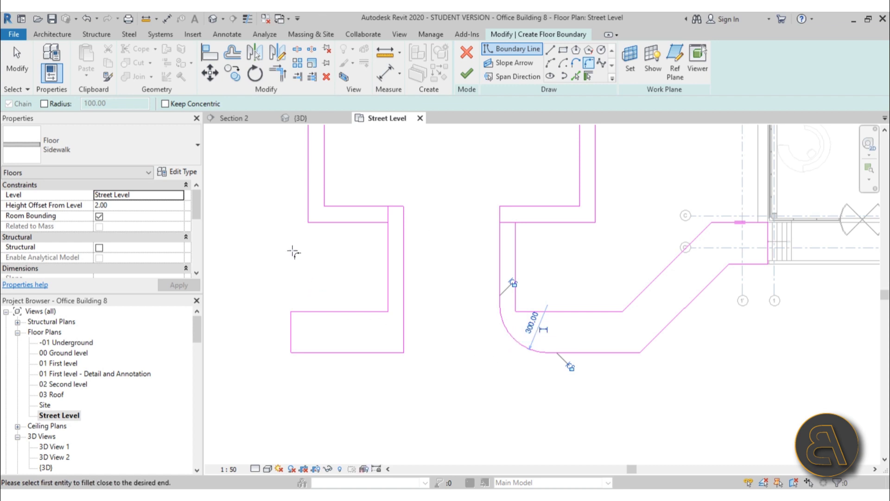
- Fillet the corner between the left inner branch line and the strip's lower edge using a fixed radius of 300
{"action": "left_click", "coordinate": [44, 103]}
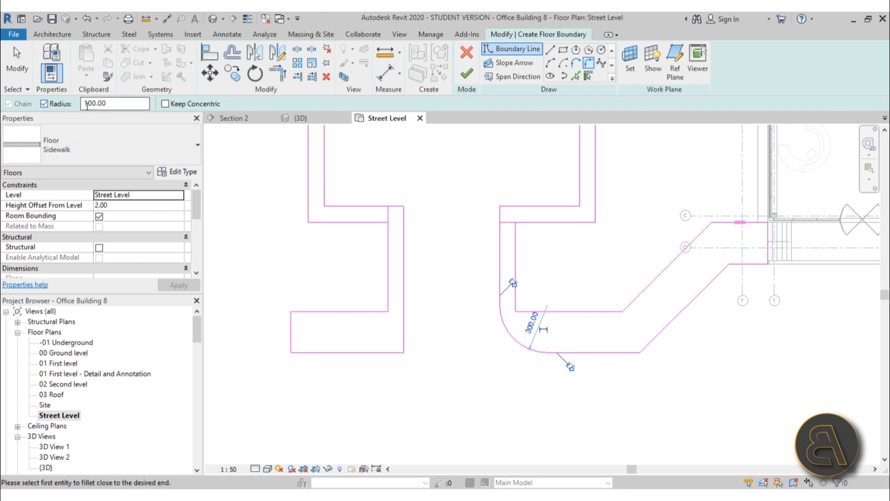
{"action": "left_click", "coordinate": [86, 105]}
{"action": "left_click", "coordinate": [373, 352]}
{"action": "left_click", "coordinate": [404, 315]}
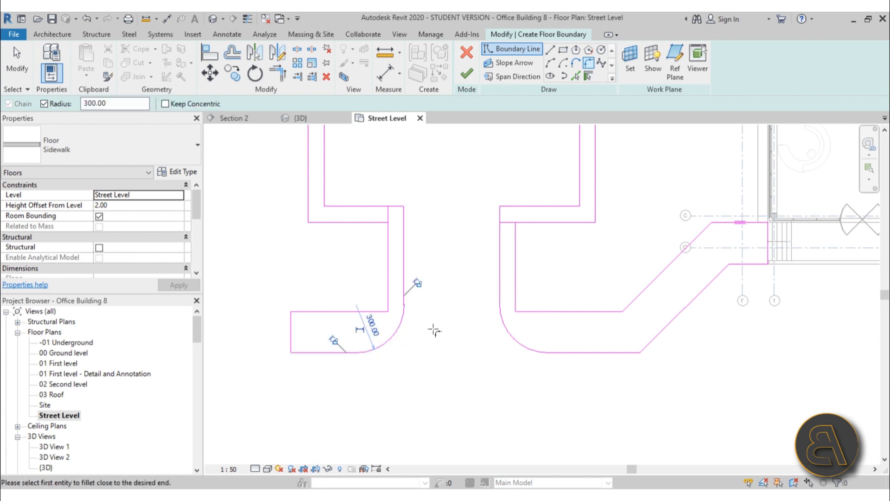
{"action": "scroll", "coordinate": [433, 227], "scroll_direction": "down", "scroll_amount": 3}
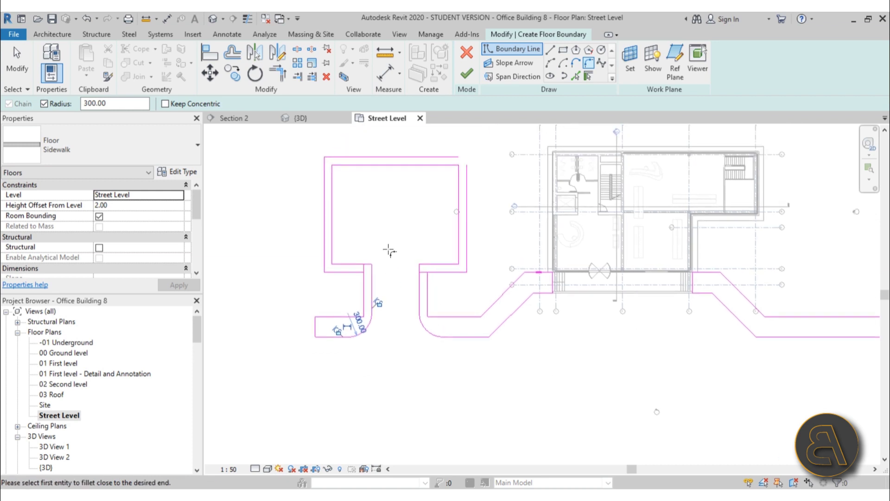
{"action": "scroll", "coordinate": [390, 250], "scroll_direction": "up", "scroll_amount": 1}
{"action": "key", "text": "Escape"}
{"action": "key", "text": "Escape"}
- Trim the branch's outer vertical lines to the side area's outer lower edges, and close the area's outer upper-right corner
{"action": "middle_click_drag", "start_coordinate": [508, 362], "coordinate": [476, 383]}
{"action": "scroll", "coordinate": [470, 355], "scroll_direction": "down", "scroll_amount": 3}
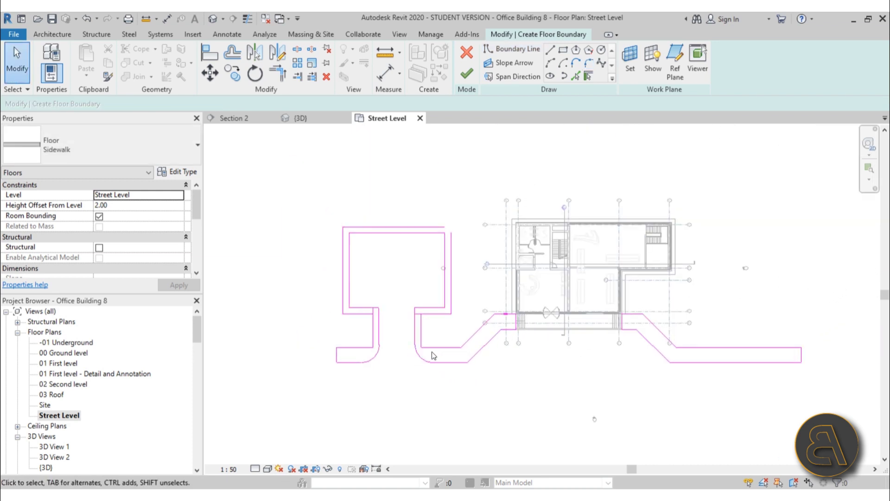
{"action": "scroll", "coordinate": [383, 295], "scroll_direction": "up", "scroll_amount": 2}
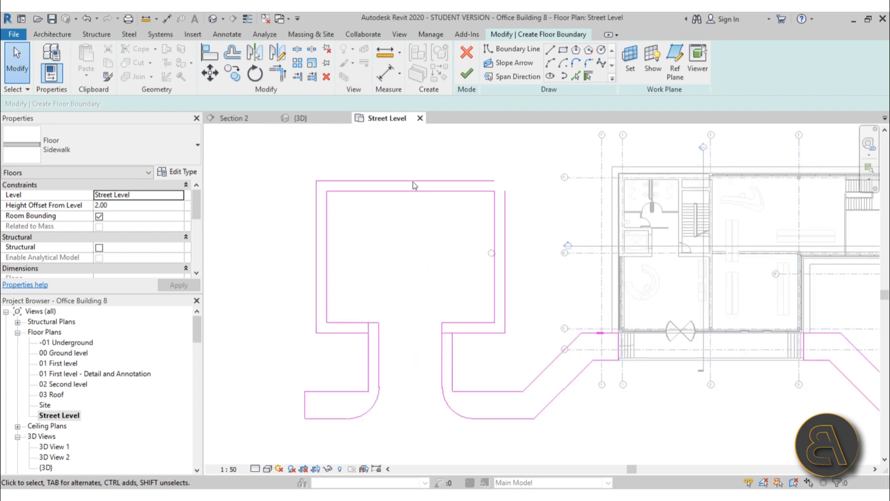
{"action": "left_click", "coordinate": [277, 75]}
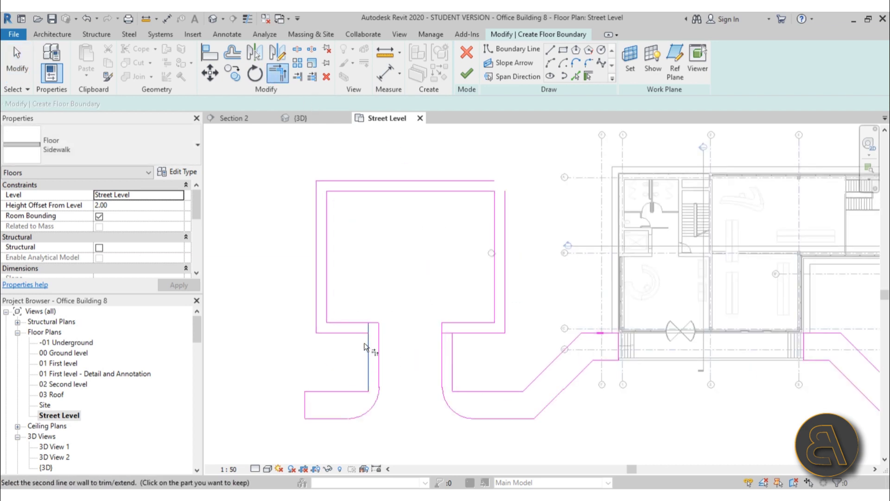
{"action": "left_click", "coordinate": [456, 347]}
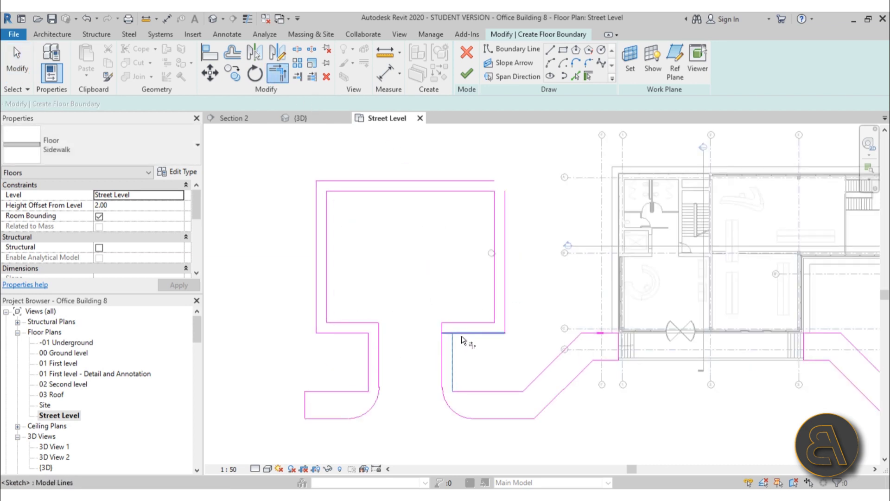
{"action": "left_click", "coordinate": [461, 333]}
{"action": "left_click", "coordinate": [505, 218]}
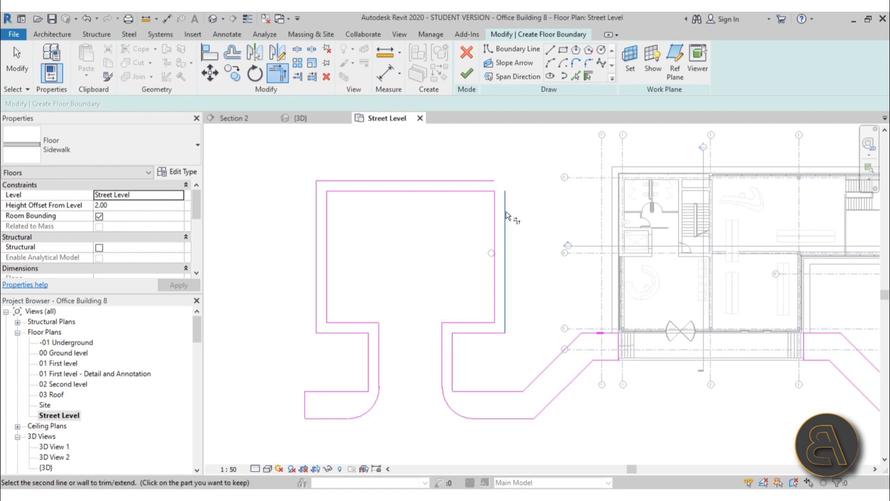
{"action": "left_click", "coordinate": [481, 181]}
- Try to finish the Sidewalk floor boundary and show the sketch lines that are open
{"action": "scroll", "coordinate": [418, 209], "scroll_direction": "down", "scroll_amount": 2}
{"action": "middle_click_drag", "start_coordinate": [446, 258], "coordinate": [362, 264]}
{"action": "scroll", "coordinate": [403, 264], "scroll_direction": "down", "scroll_amount": 1}
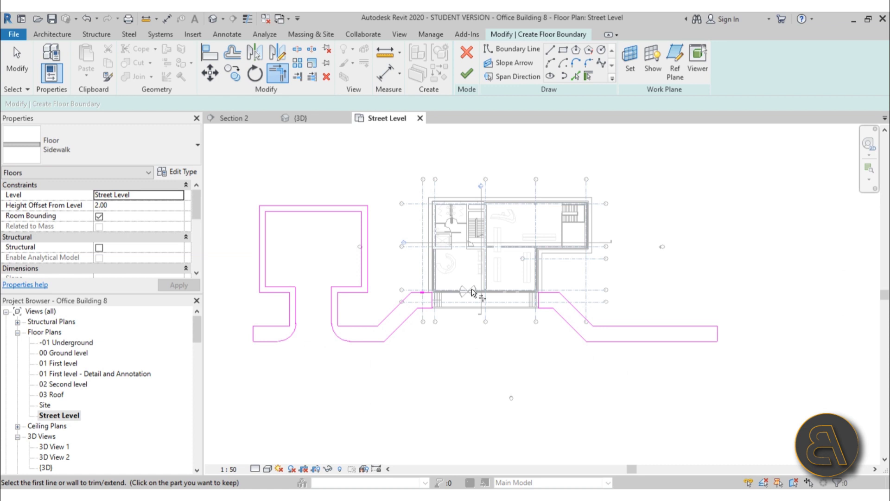
{"action": "left_click", "coordinate": [467, 73]}
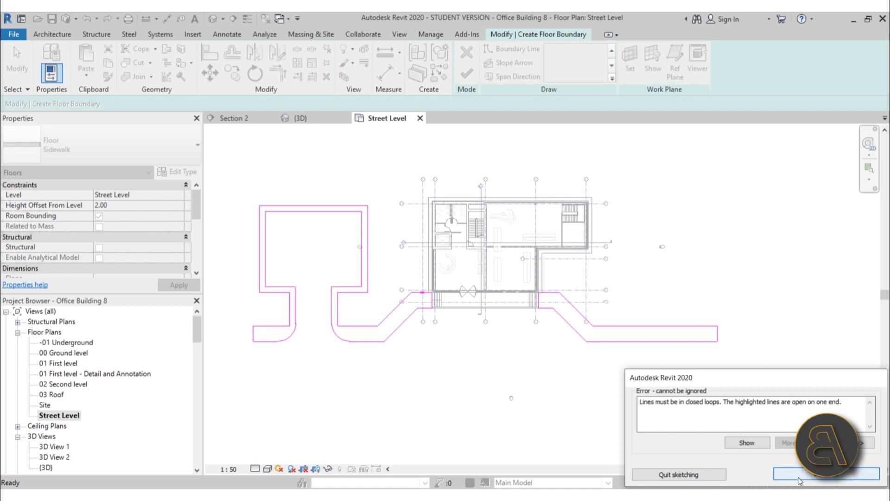
{"action": "left_click", "coordinate": [746, 442]}
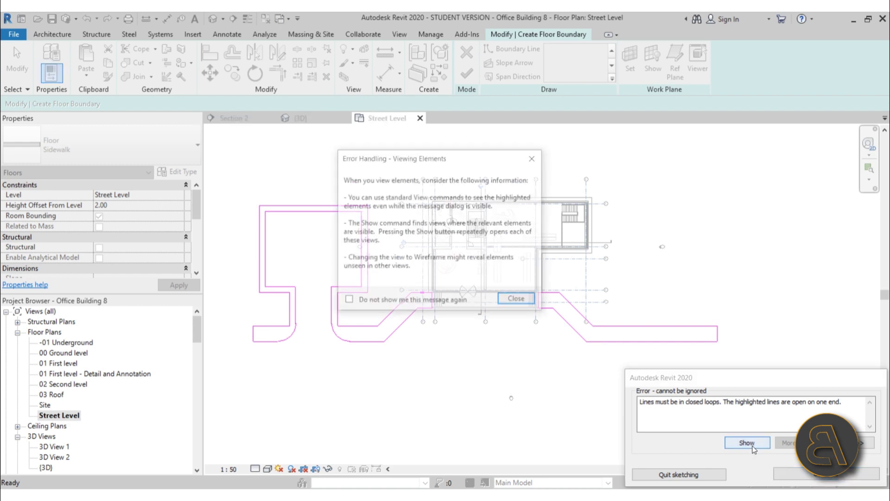
{"action": "left_click", "coordinate": [518, 300]}
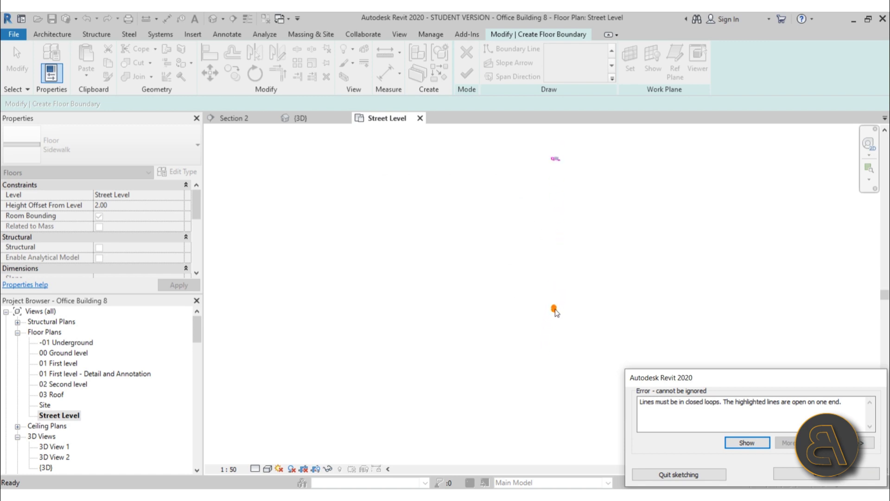
- Continue the sketch and delete the stray vertical boundary line lying far away from the site
{"action": "left_click", "coordinate": [558, 306]}
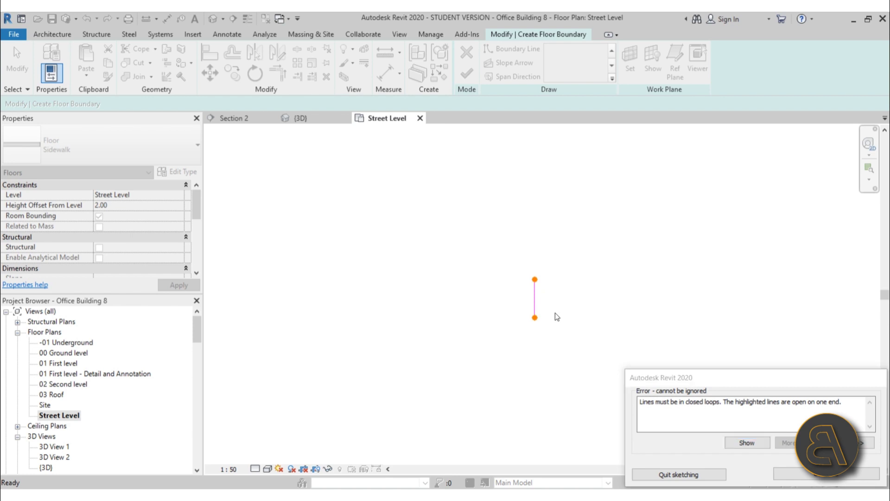
{"action": "left_click", "coordinate": [834, 478]}
{"action": "key", "text": "Escape"}
{"action": "left_click", "coordinate": [534, 297]}
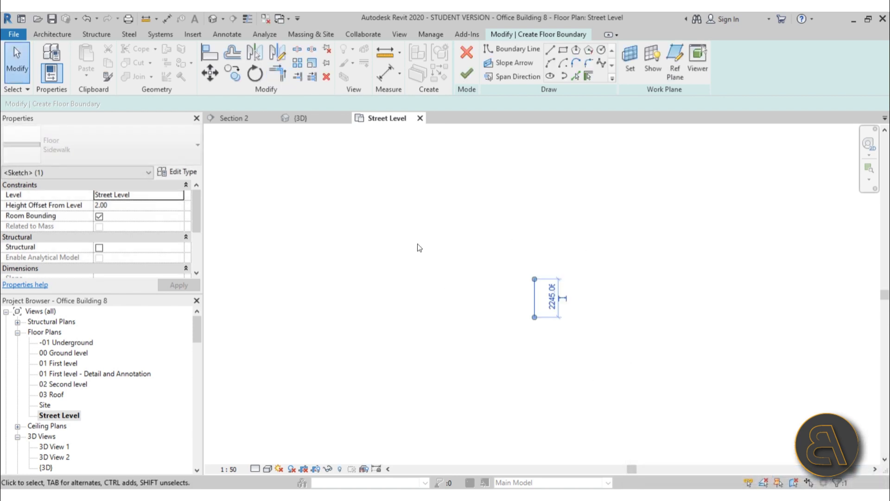
{"action": "key", "text": "Delete"}
- Finish the Sidewalk floor boundary sketch and deselect the floor
{"action": "scroll", "coordinate": [405, 375], "scroll_direction": "down", "scroll_amount": 5}
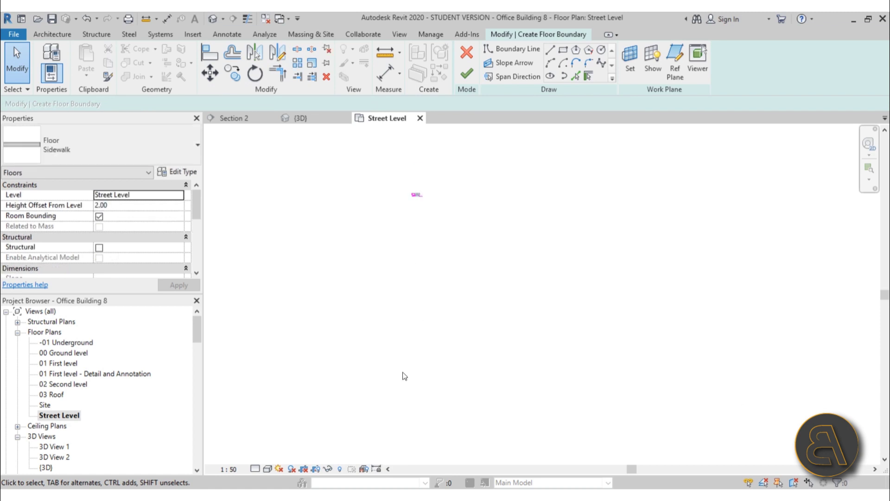
{"action": "scroll", "coordinate": [465, 262], "scroll_direction": "up", "scroll_amount": 3}
{"action": "scroll", "coordinate": [514, 278], "scroll_direction": "up", "scroll_amount": 2}
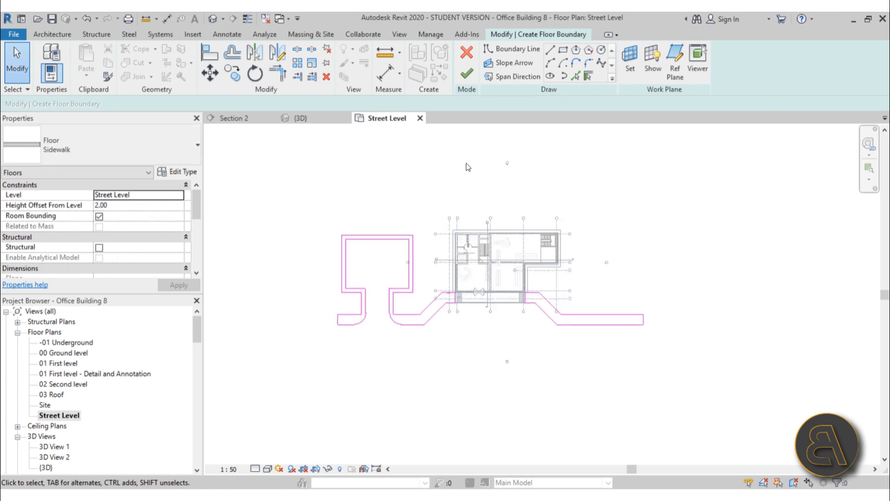
{"action": "left_click", "coordinate": [466, 73]}
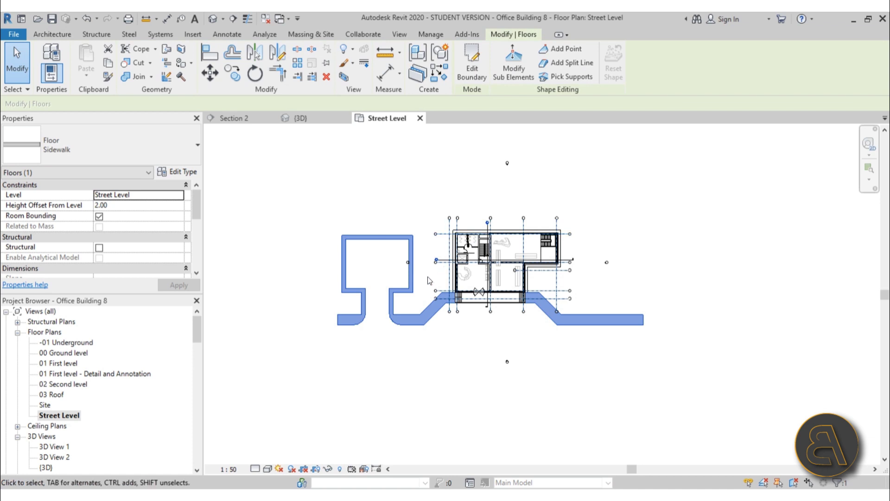
{"action": "key", "text": "Escape"}
- Start a new floor on Street Level and duplicate the Sidewalk floor type as "Asphalt"
{"action": "scroll", "coordinate": [510, 297], "scroll_direction": "up", "scroll_amount": 2}
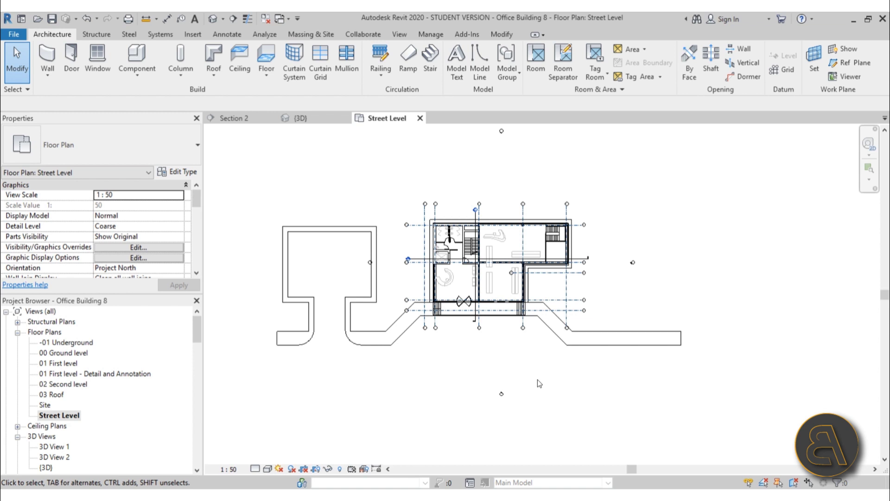
{"action": "middle_click_drag", "start_coordinate": [518, 372], "coordinate": [515, 377]}
{"action": "scroll", "coordinate": [403, 378], "scroll_direction": "up", "scroll_amount": 1}
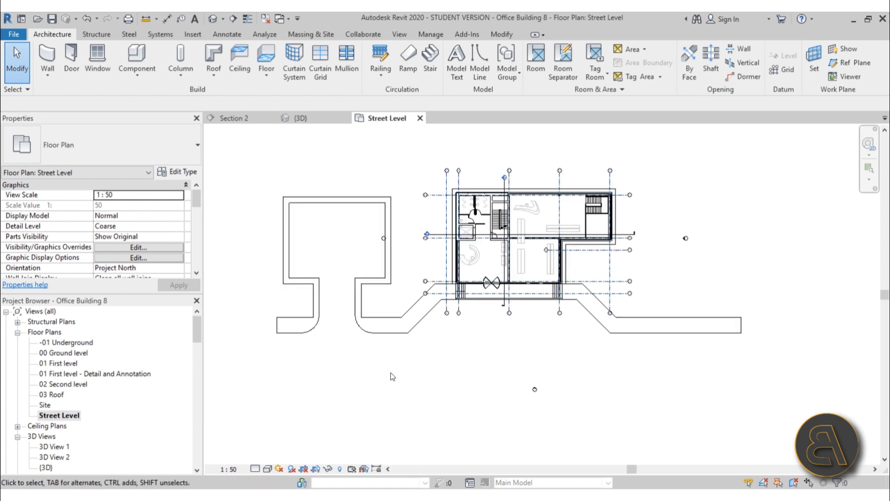
{"action": "middle_click_drag", "start_coordinate": [380, 391], "coordinate": [377, 346]}
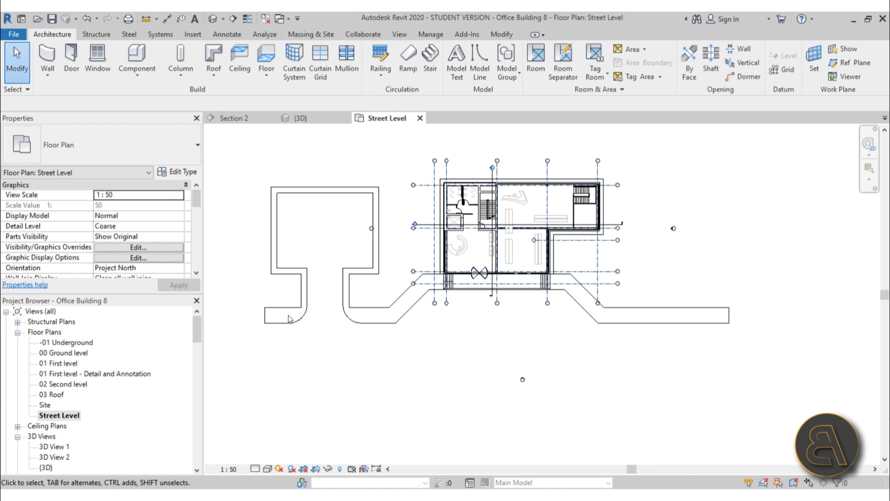
{"action": "double_click", "coordinate": [300, 281]}
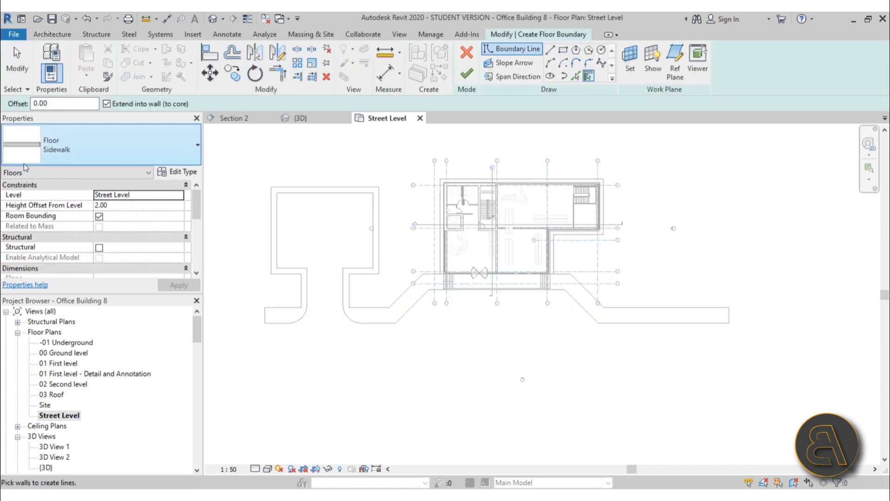
{"action": "left_click", "coordinate": [178, 173]}
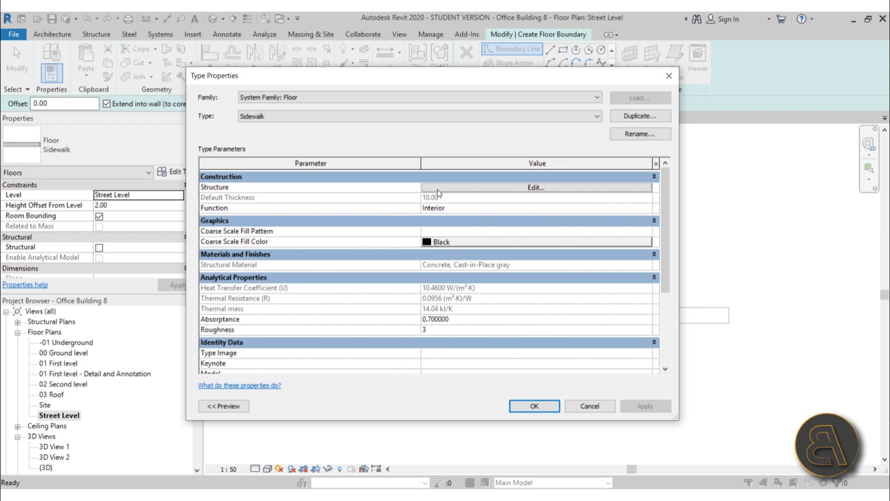
{"action": "left_click", "coordinate": [628, 116]}
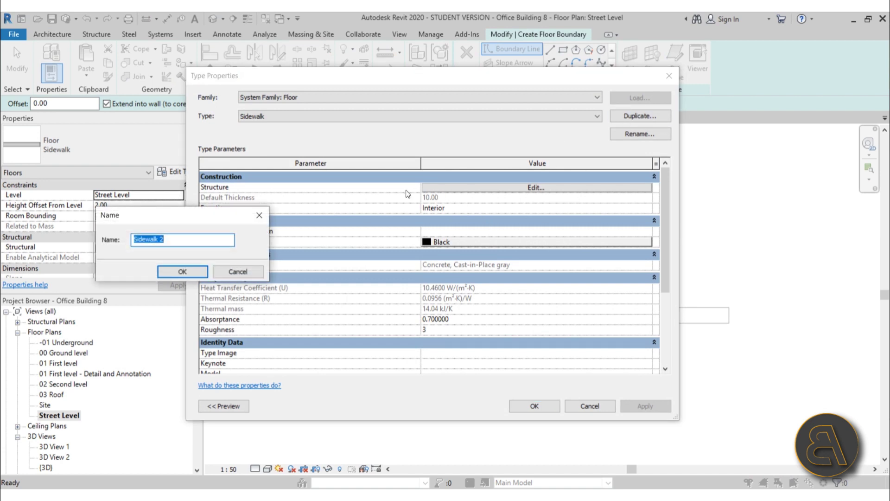
{"action": "type", "text": "Asphalt"}
{"action": "key", "text": "Return"}
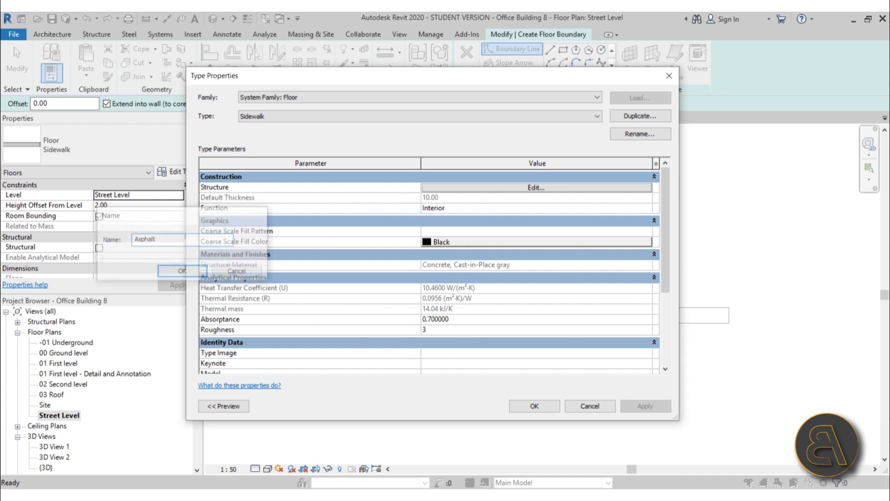
- Set the Asphalt type's structure layer material to "Asphalt, Bitumen" and apply the type to the new floor
{"action": "left_click", "coordinate": [443, 190]}
{"action": "left_click", "coordinate": [399, 188]}
{"action": "left_click", "coordinate": [398, 187]}
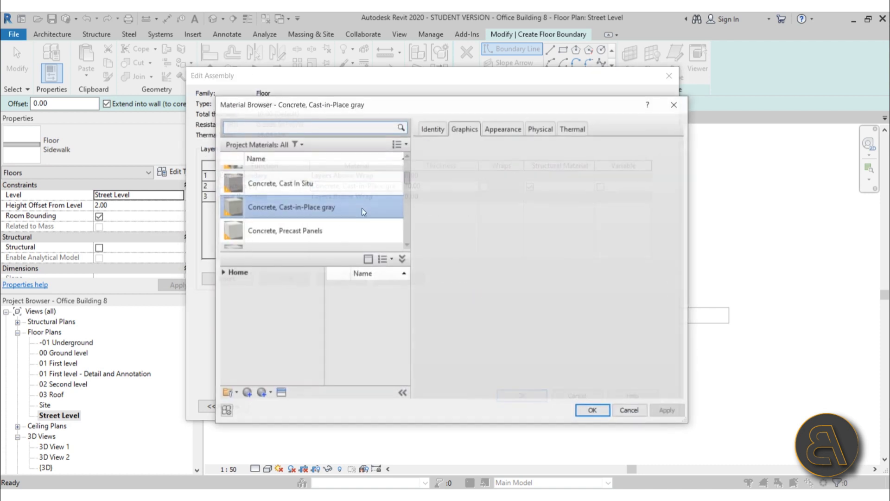
{"action": "type", "text": "a"}
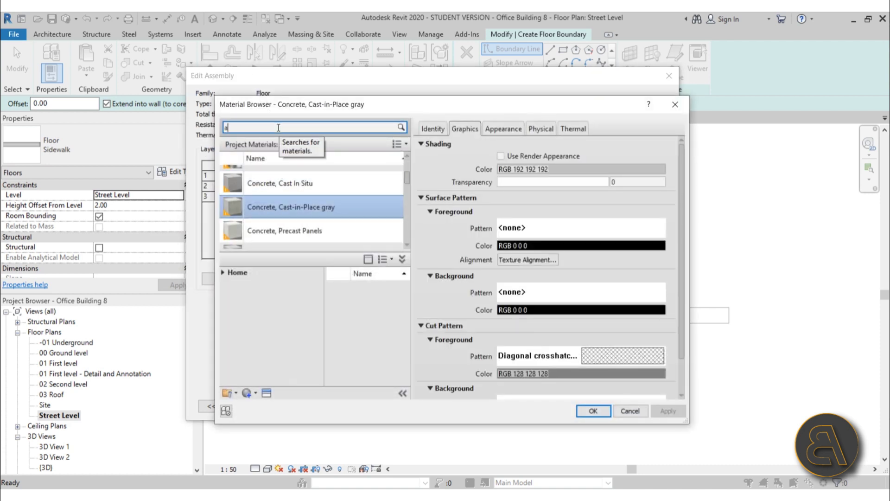
{"action": "type", "text": "sp"}
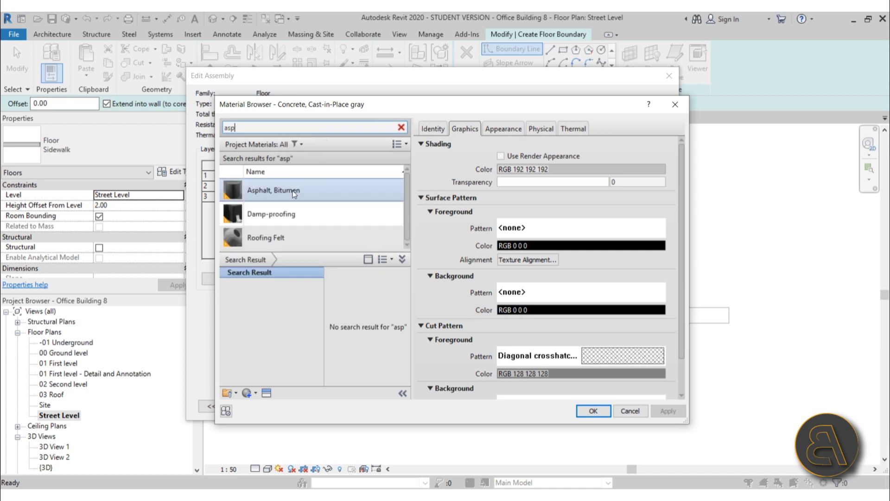
{"action": "left_click", "coordinate": [257, 197]}
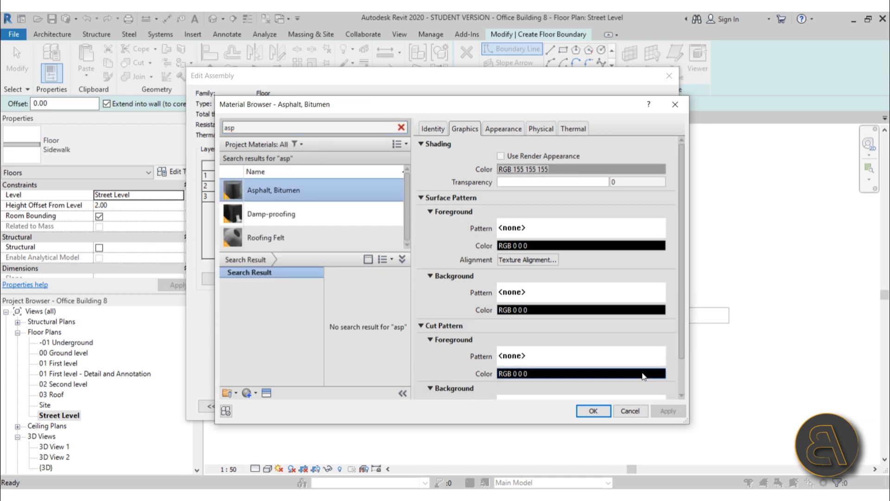
{"action": "left_click", "coordinate": [600, 412]}
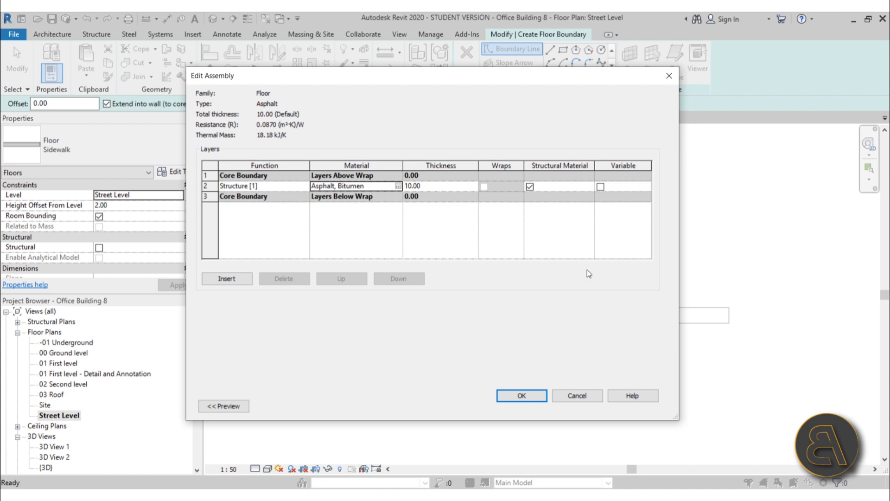
{"action": "left_click", "coordinate": [533, 397]}
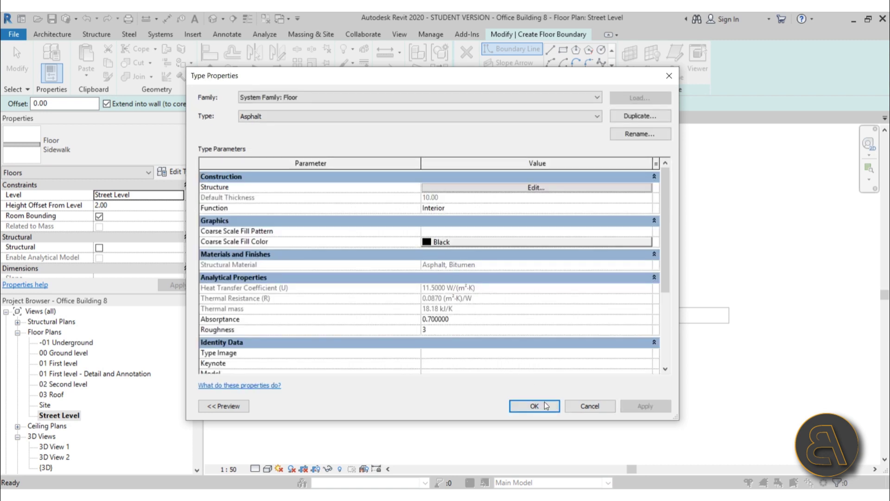
{"action": "left_click", "coordinate": [533, 406]}
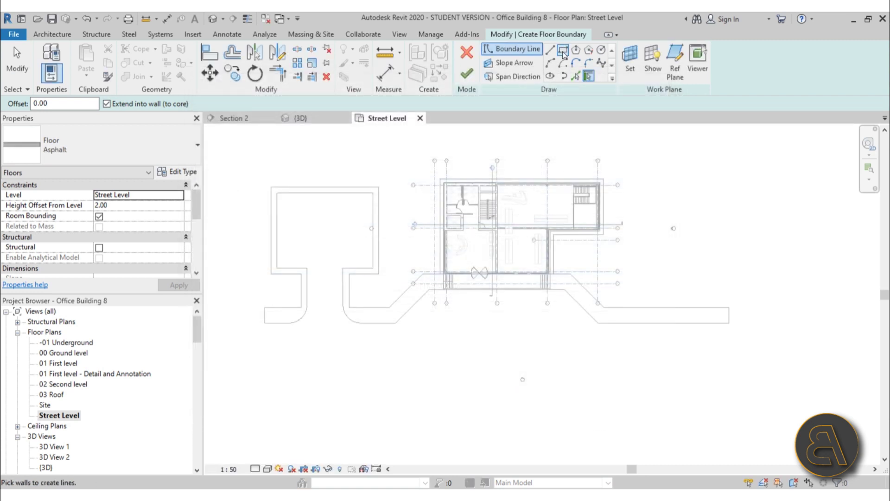
- Pick the Sidewalk's inner edges as Asphalt boundary lines along the parking area's top and left side, then the left driveway edge, curve and street edge
{"action": "left_click", "coordinate": [575, 76]}
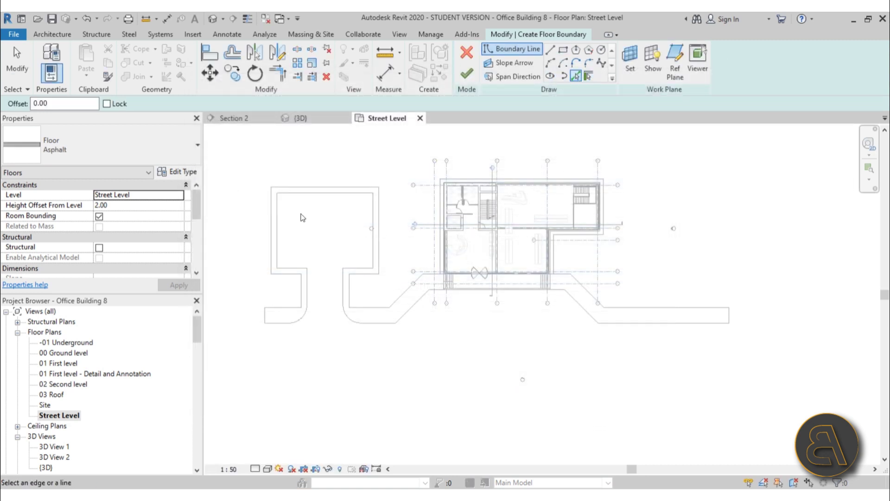
{"action": "scroll", "coordinate": [300, 207], "scroll_direction": "up", "scroll_amount": 2}
{"action": "left_click", "coordinate": [301, 194]}
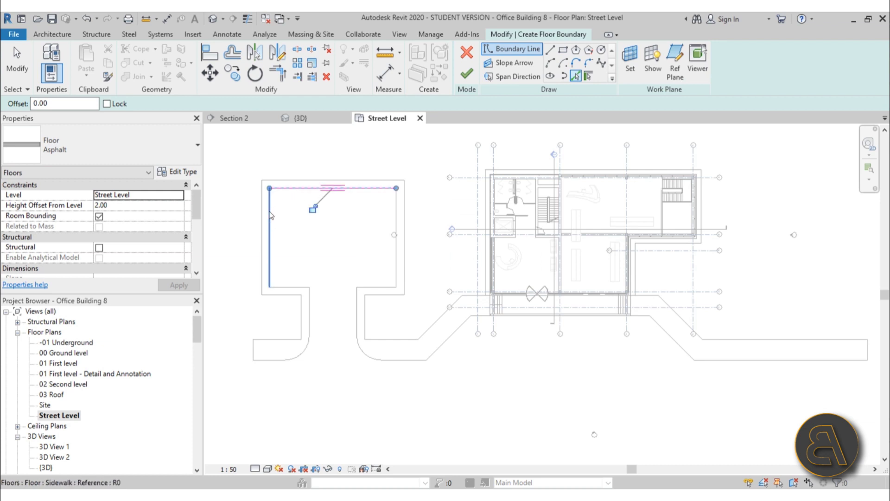
{"action": "key", "text": "Tab"}
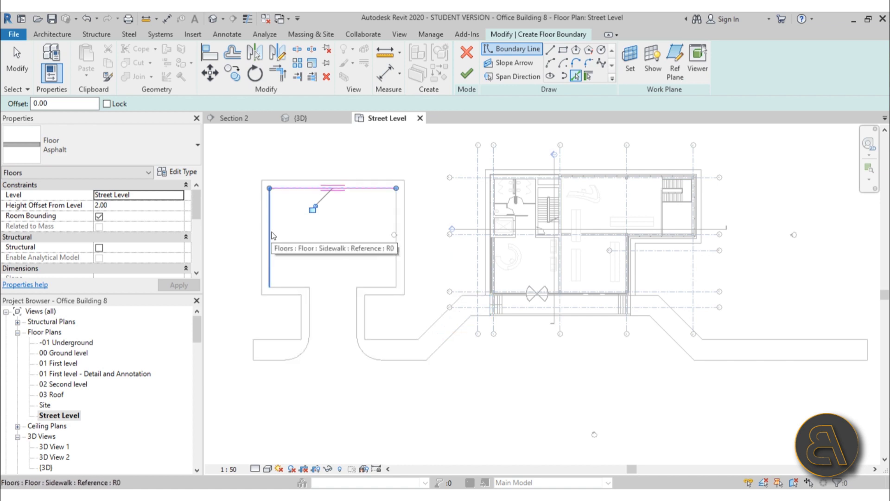
{"action": "left_click", "coordinate": [271, 237]}
{"action": "left_click", "coordinate": [299, 287]}
{"action": "scroll", "coordinate": [307, 298], "scroll_direction": "up", "scroll_amount": 2}
{"action": "left_click", "coordinate": [308, 304]}
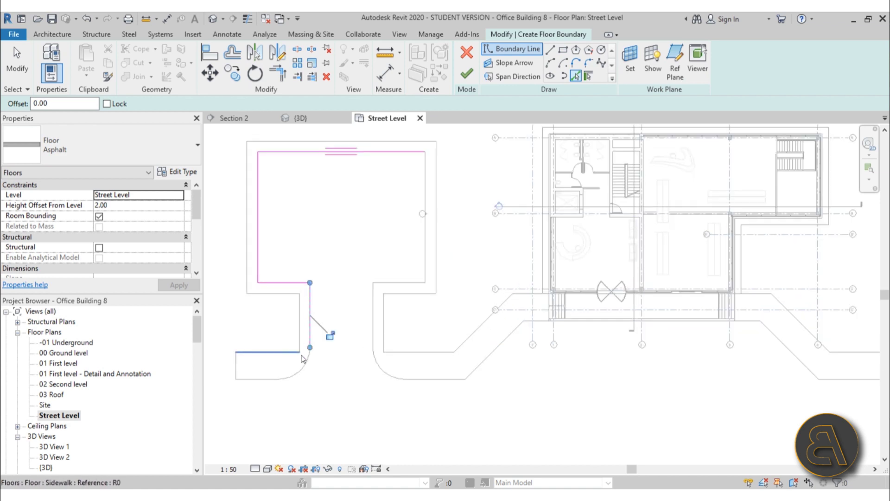
{"action": "left_click", "coordinate": [302, 358]}
{"action": "left_click", "coordinate": [262, 379]}
- Pick the right driveway edge, the parking area's remaining inner edges, the right driveway curve and the adjoining street edge as boundary lines
{"action": "left_click", "coordinate": [373, 320]}
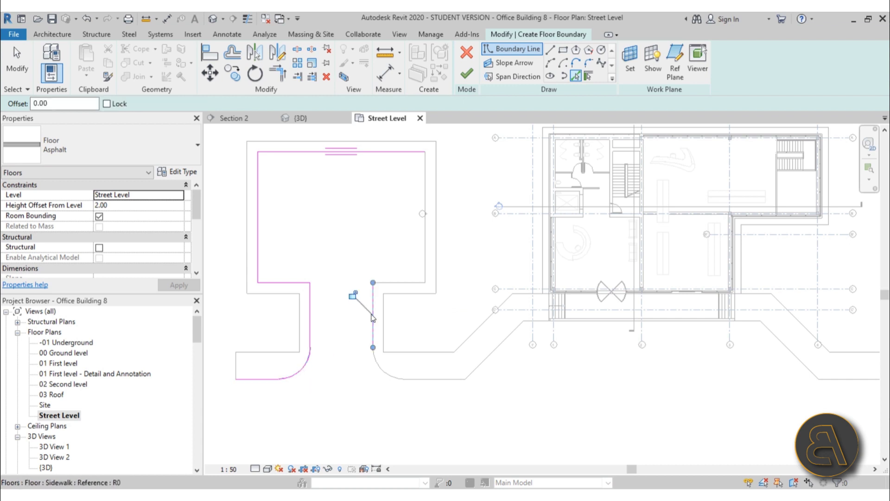
{"action": "left_click", "coordinate": [398, 282]}
{"action": "left_click", "coordinate": [426, 264]}
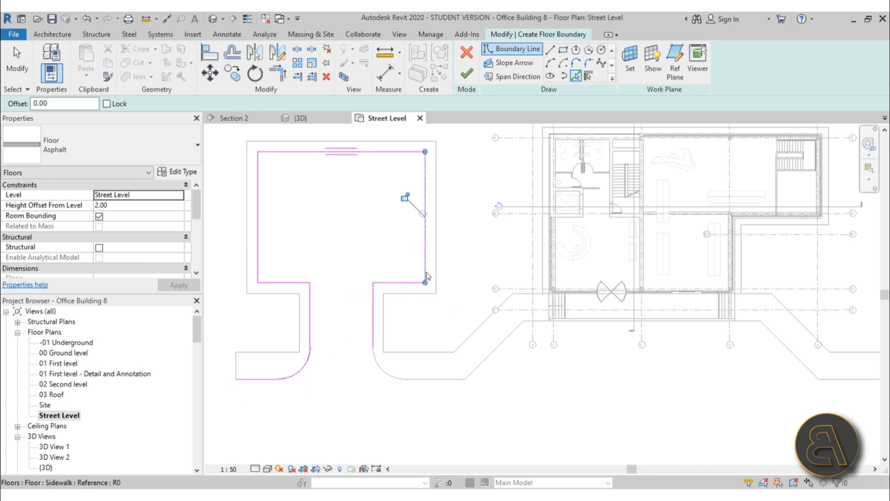
{"action": "left_click", "coordinate": [382, 371]}
{"action": "left_click", "coordinate": [436, 379]}
- Create a boundary line offset 600 toward the street from the short sidewalk edge left of the driveway
{"action": "scroll", "coordinate": [525, 400], "scroll_direction": "down", "scroll_amount": 2}
{"action": "middle_click_drag", "start_coordinate": [524, 399], "coordinate": [411, 320]}
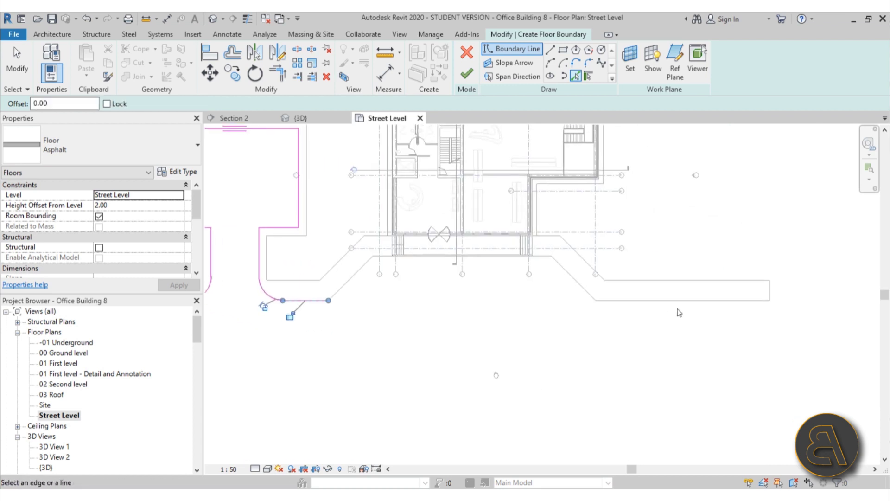
{"action": "scroll", "coordinate": [747, 330], "scroll_direction": "down", "scroll_amount": 1}
{"action": "middle_click_drag", "start_coordinate": [748, 330], "coordinate": [512, 325]}
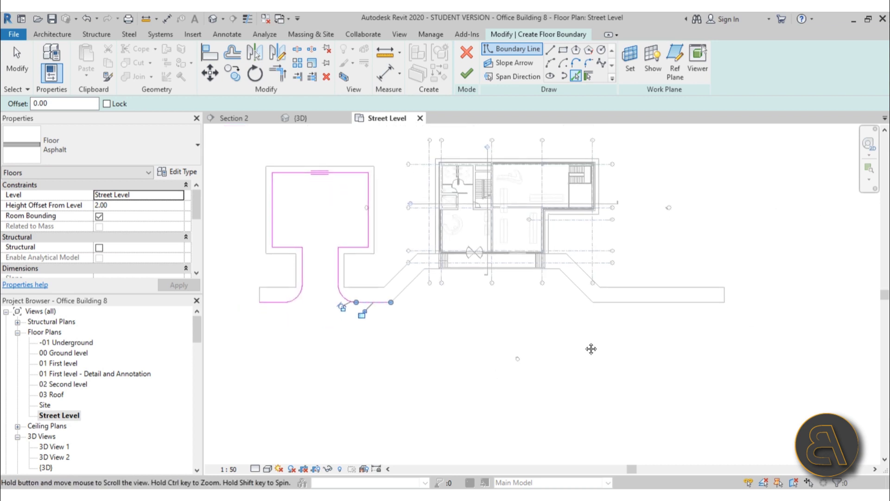
{"action": "left_click", "coordinate": [575, 76]}
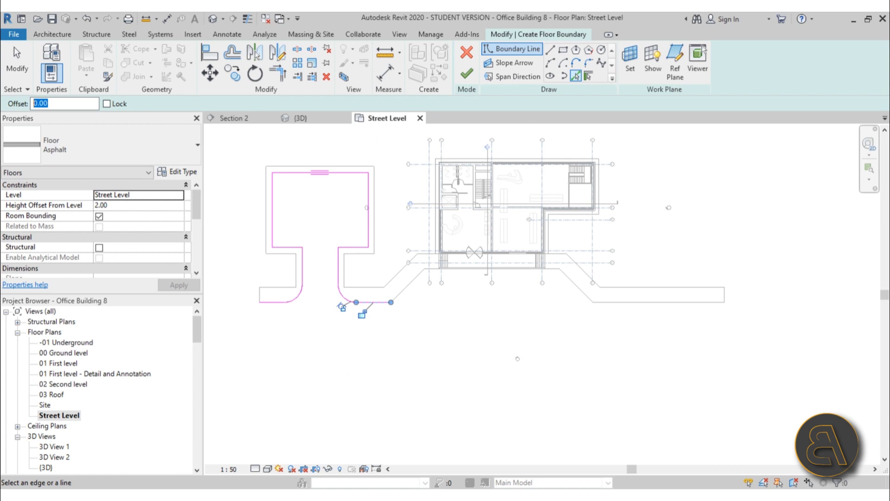
{"action": "type", "text": "600"}
{"action": "key", "text": "Return"}
{"action": "left_click", "coordinate": [277, 302]}
{"action": "key", "text": "Escape"}
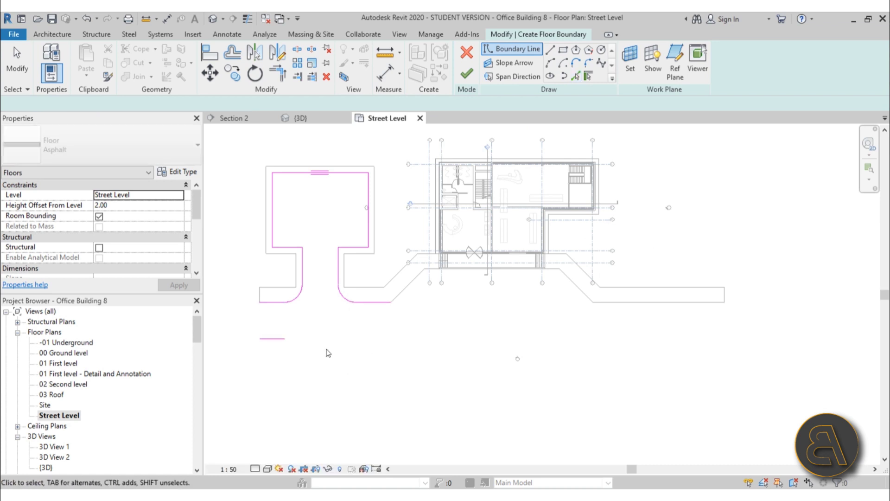
- Draw a vertical boundary line from the sidewalk's far right street-side corner down to the level of the offset line
{"action": "left_click", "coordinate": [550, 49]}
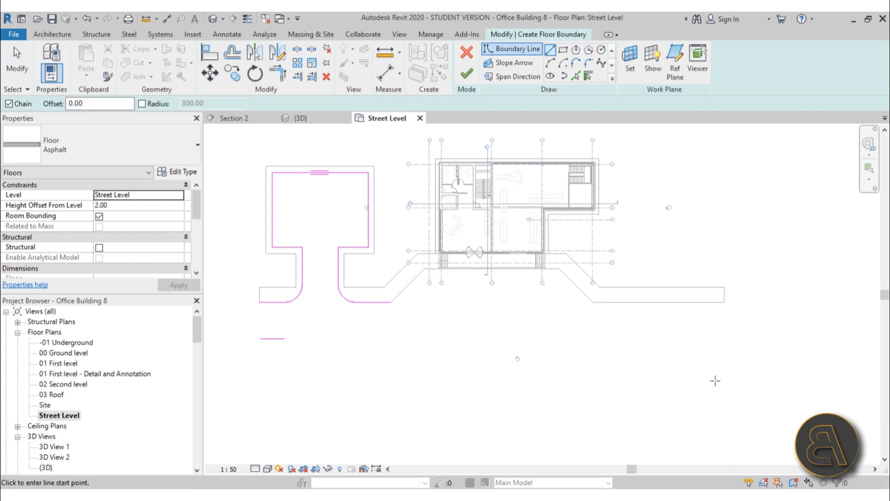
{"action": "left_click", "coordinate": [724, 301]}
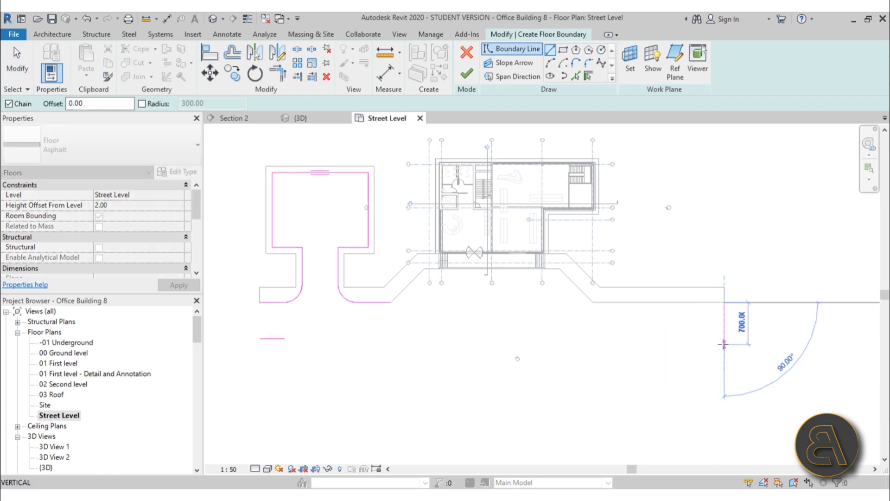
{"action": "left_click", "coordinate": [724, 339]}
{"action": "key", "text": "Escape"}
{"action": "key", "text": "Escape"}
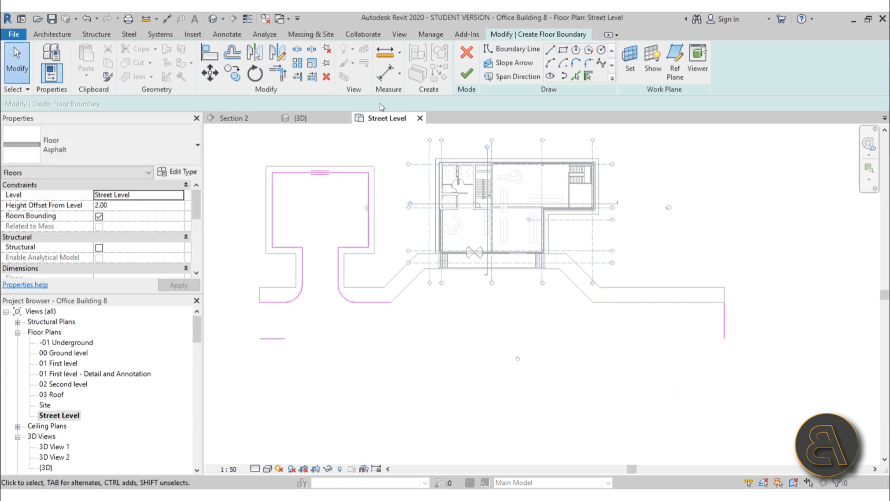
- Trim the street-edge line and the offset line to corners with the vertical line at the road's right end
{"action": "left_click", "coordinate": [277, 73]}
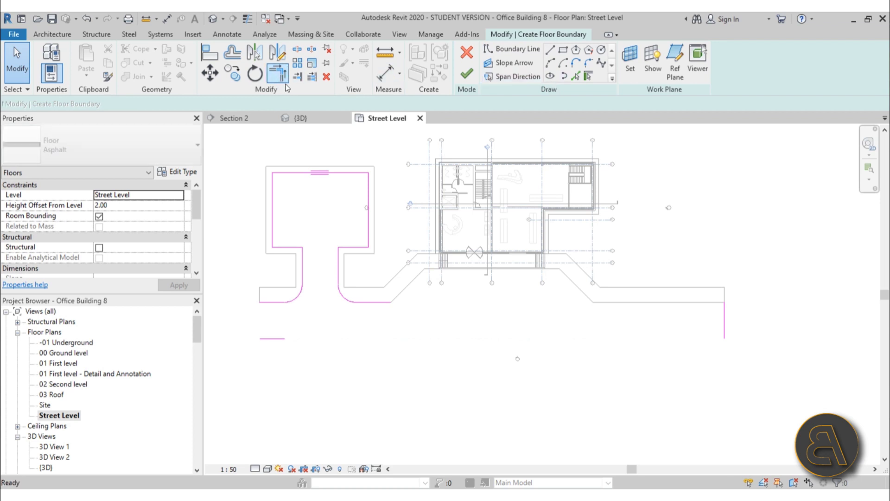
{"action": "left_click", "coordinate": [376, 304]}
{"action": "left_click", "coordinate": [723, 320]}
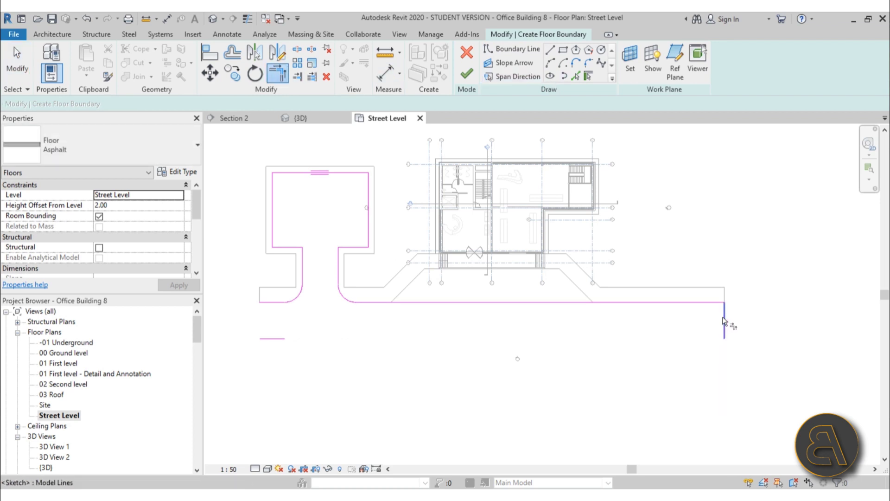
{"action": "left_click", "coordinate": [275, 338]}
- Close the road outline with a vertical boundary line at its left end
{"action": "left_click", "coordinate": [550, 50]}
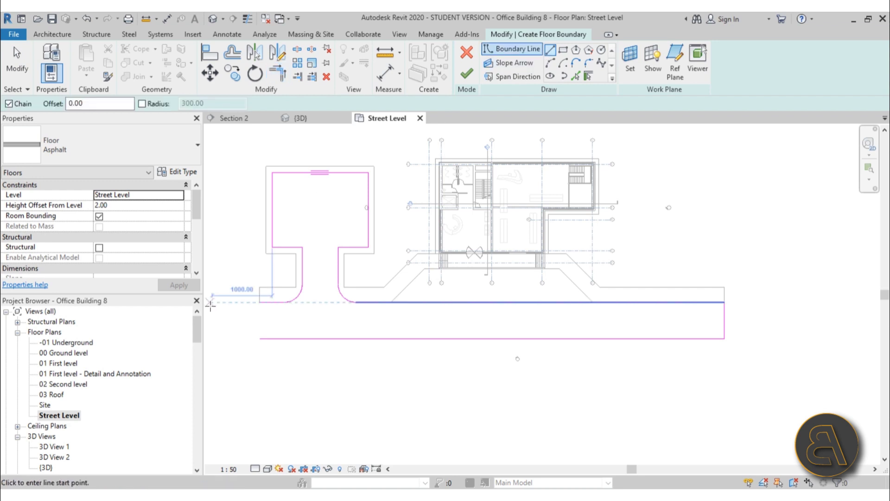
{"action": "left_click", "coordinate": [259, 302]}
{"action": "left_click", "coordinate": [259, 339]}
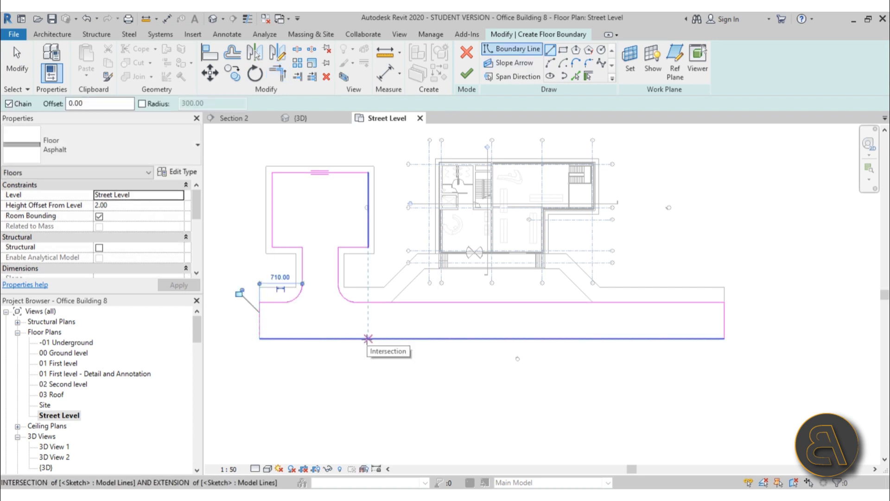
{"action": "key", "text": "Escape"}
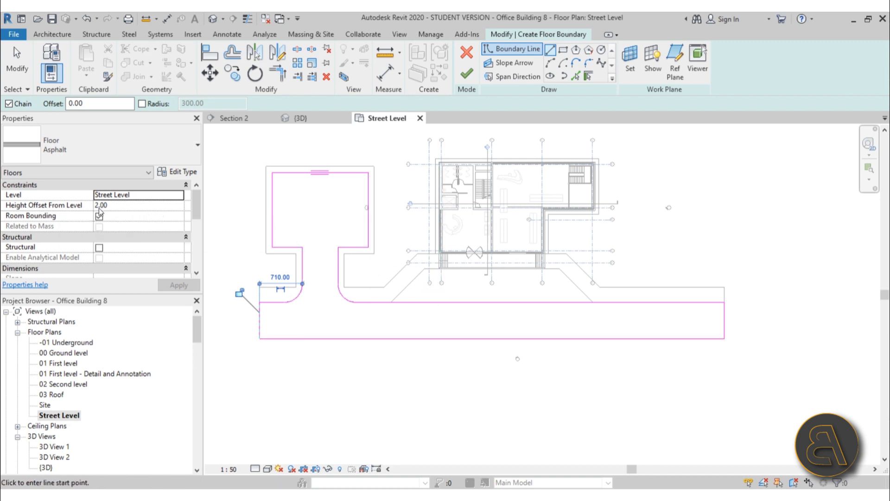
- Set the Asphalt floor's height offset from Street Level to -8.00 and finish the floor boundary
{"action": "left_click", "coordinate": [118, 208]}
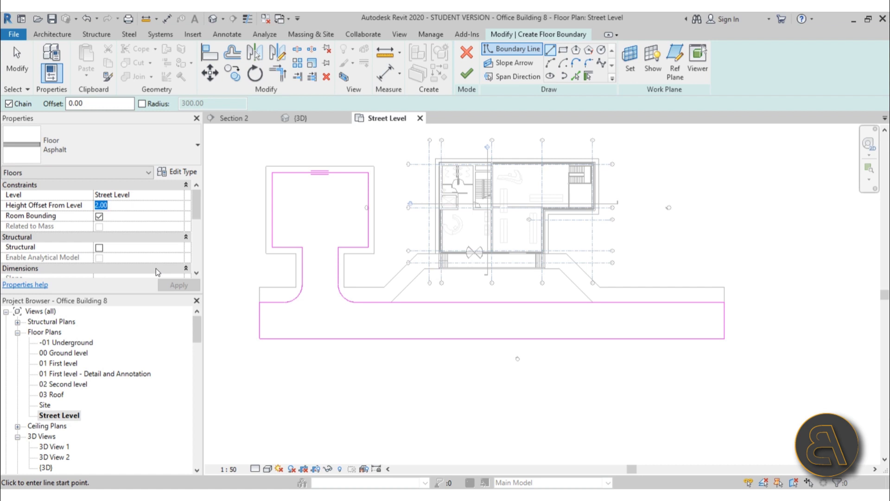
{"action": "type", "text": "-8.00"}
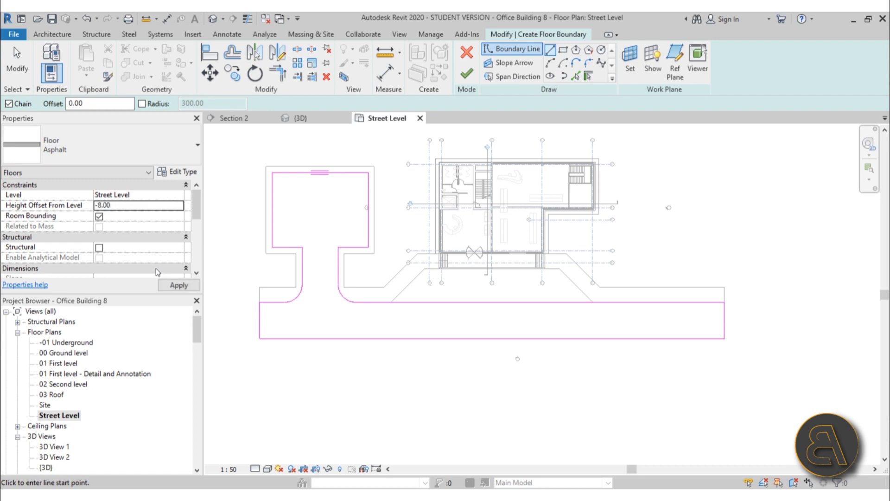
{"action": "left_click", "coordinate": [179, 284]}
{"action": "left_click", "coordinate": [467, 73]}
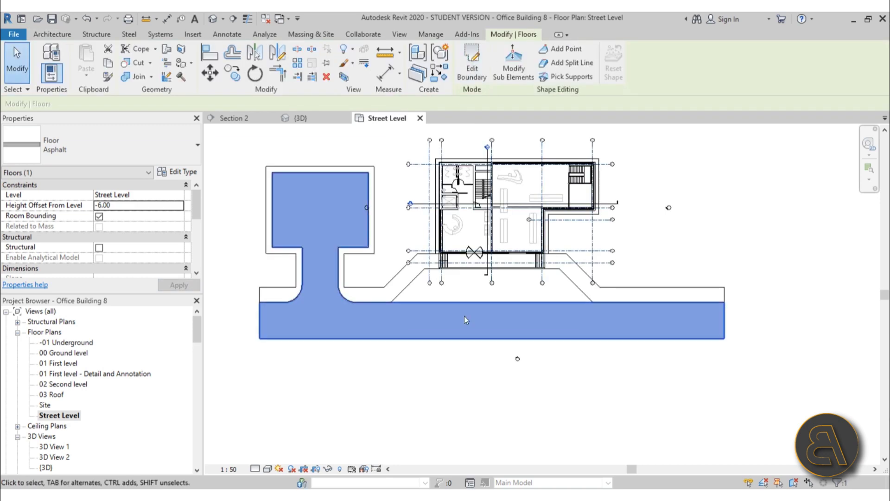
{"action": "left_click", "coordinate": [401, 328]}
- Examine the Asphalt floor in the 3D view, checking how it meets the Sidewalk curbs around the driveway and parking area
{"action": "left_click", "coordinate": [211, 23]}
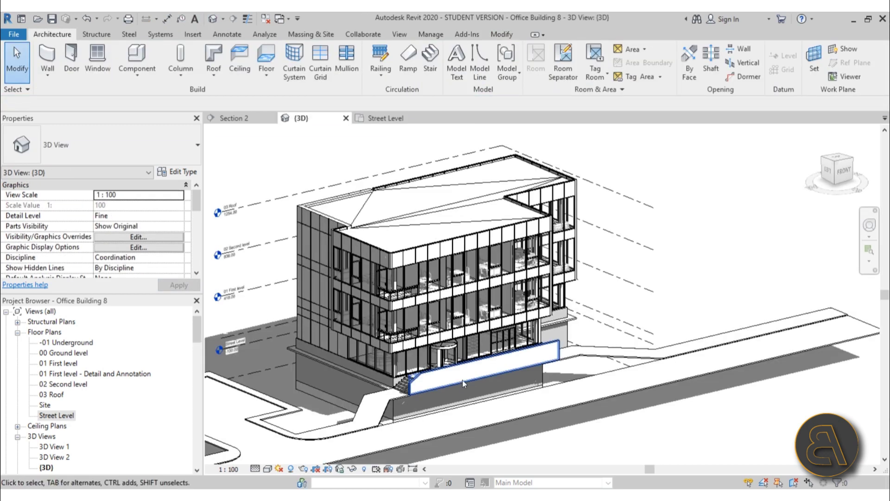
{"action": "scroll", "coordinate": [278, 388], "scroll_direction": "up", "scroll_amount": 5}
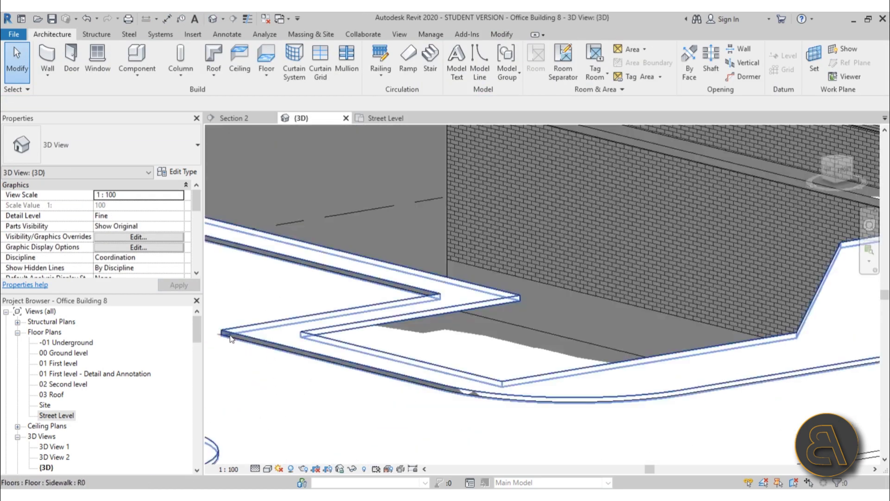
{"action": "scroll", "coordinate": [377, 338], "scroll_direction": "down", "scroll_amount": 3}
{"action": "mouse_move", "coordinate": [453, 369]}
{"action": "middle_mouse_down"}
{"action": "mouse_move", "coordinate": [541, 425]}
{"action": "mouse_move", "coordinate": [540, 436]}
{"action": "mouse_move", "coordinate": [484, 400]}
{"action": "mouse_move", "coordinate": [524, 417]}
{"action": "middle_mouse_up"}
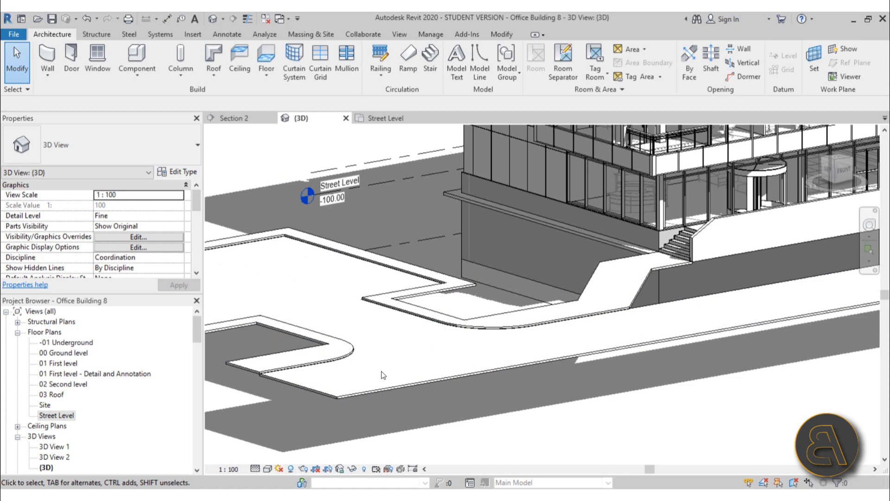
{"action": "scroll", "coordinate": [383, 375], "scroll_direction": "down", "scroll_amount": 3}
{"action": "middle_click_drag", "start_coordinate": [383, 375], "coordinate": [449, 420]}
{"action": "scroll", "coordinate": [370, 344], "scroll_direction": "down", "scroll_amount": 3}
{"action": "scroll", "coordinate": [371, 345], "scroll_direction": "up", "scroll_amount": 1}
{"action": "scroll", "coordinate": [387, 340], "scroll_direction": "up", "scroll_amount": 1}
{"action": "left_click", "coordinate": [376, 333]}
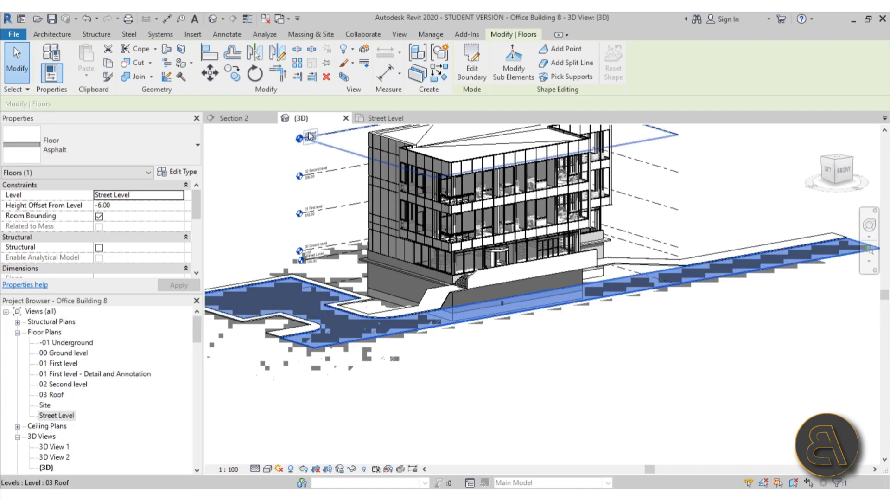
- Return to the Street Level plan and open the Sidewalk floor's boundary for editing
{"action": "left_click", "coordinate": [389, 117]}
{"action": "scroll", "coordinate": [380, 291], "scroll_direction": "up", "scroll_amount": 2}
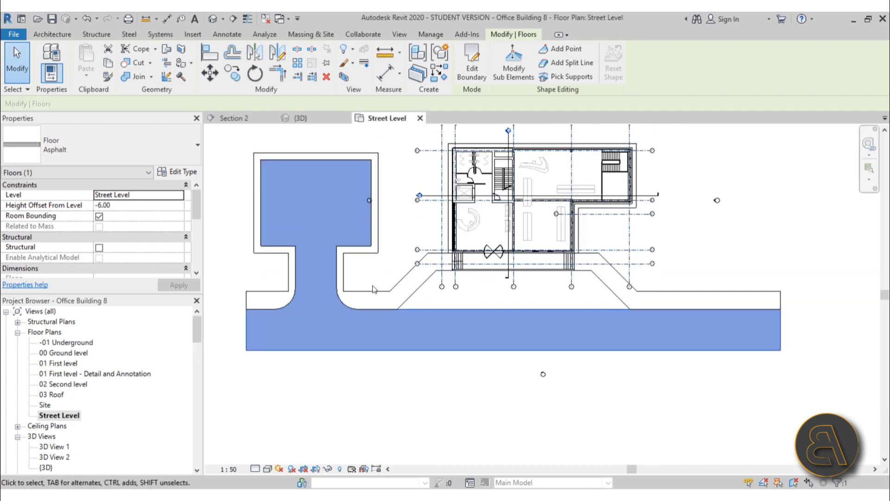
{"action": "left_click", "coordinate": [376, 288]}
{"action": "left_click", "coordinate": [374, 199]}
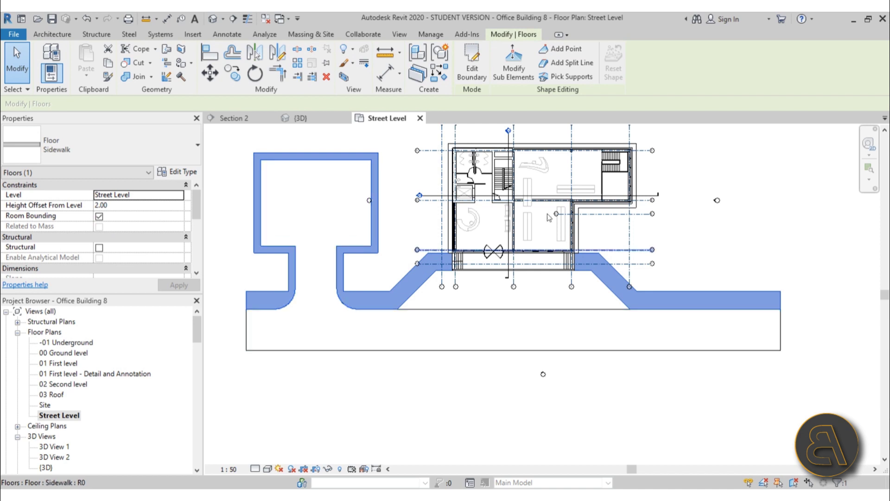
{"action": "left_click", "coordinate": [472, 70]}
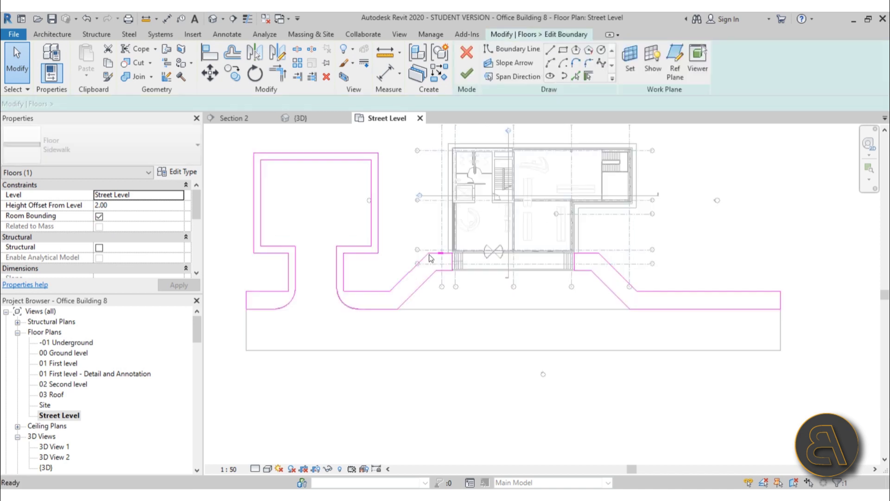
- Sketch a rectangular sidewalk strip about 7750 by 429 along the far side of the road, over its full length
{"action": "left_click", "coordinate": [563, 50]}
{"action": "left_click", "coordinate": [247, 350]}
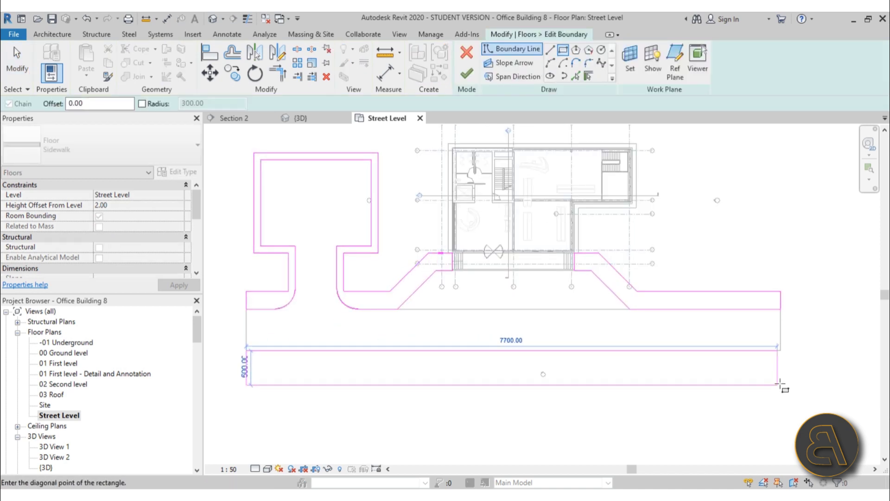
{"action": "left_click", "coordinate": [780, 380]}
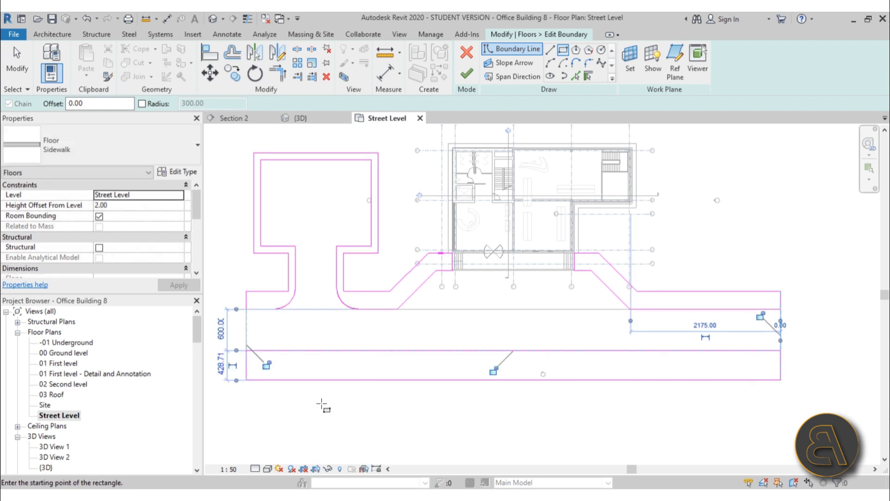
{"action": "key", "text": "Escape"}
- Narrow the new sidewalk strip by editing the distance between its two long edges
{"action": "left_click", "coordinate": [300, 380]}
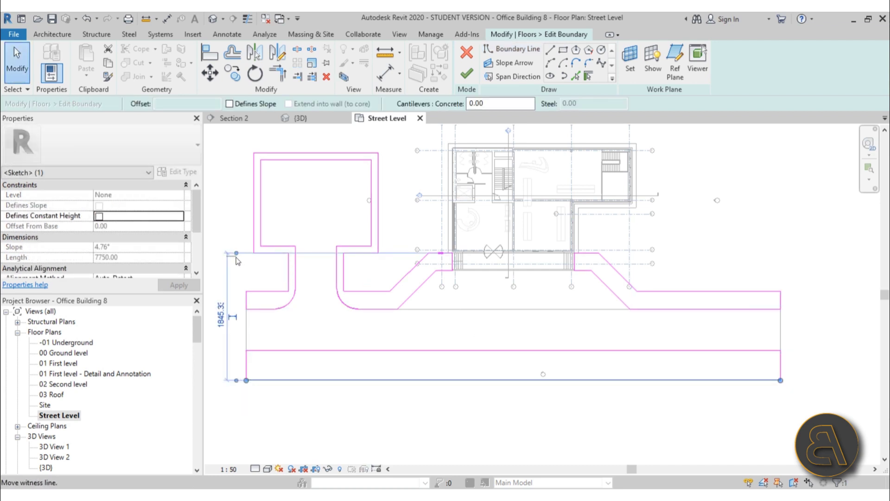
{"action": "left_click", "coordinate": [263, 350]}
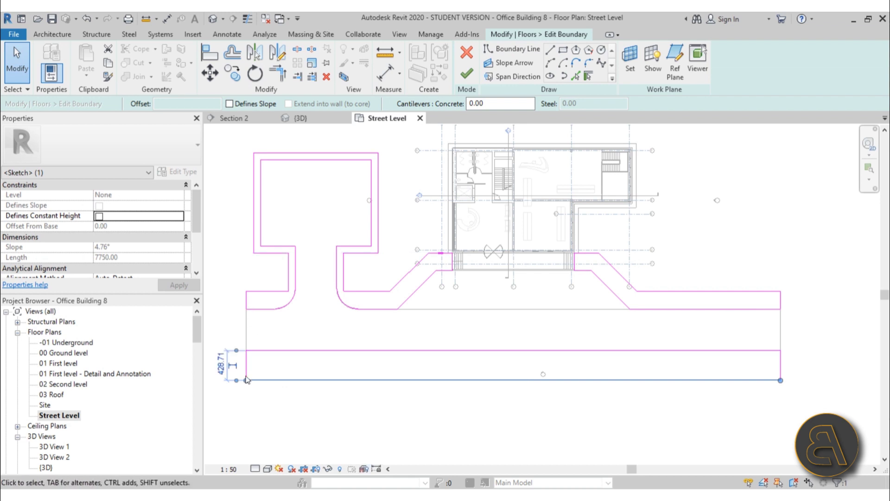
{"action": "left_click", "coordinate": [222, 365]}
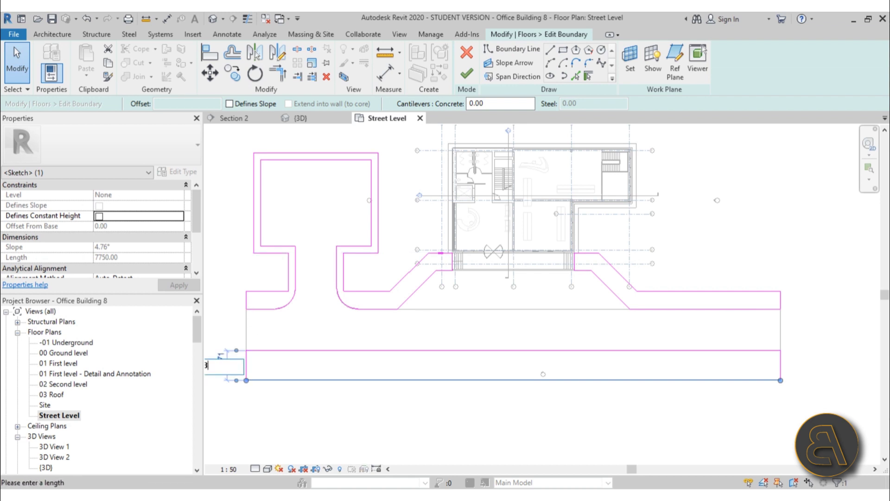
{"action": "type", "text": "3"}
{"action": "key", "text": "Return"}
{"action": "left_click", "coordinate": [486, 334]}
- Extend the sidewalk edge beside the driveway curve across the building front to the foot of the far diagonal path
{"action": "scroll", "coordinate": [391, 352], "scroll_direction": "down", "scroll_amount": 1}
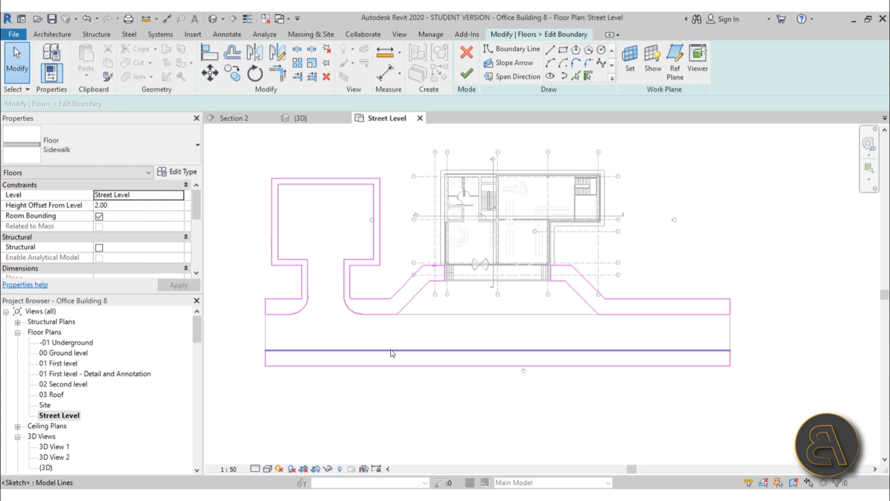
{"action": "scroll", "coordinate": [289, 274], "scroll_direction": "up", "scroll_amount": 2}
{"action": "left_click", "coordinate": [361, 306]}
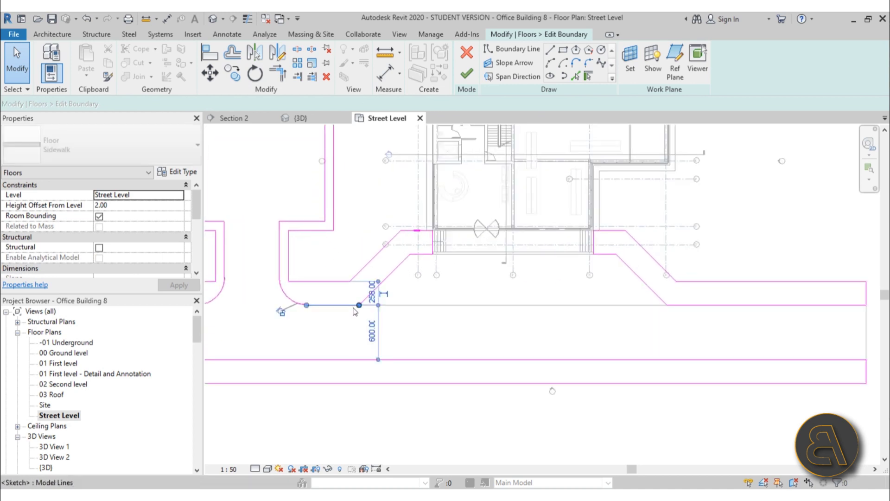
{"action": "mouse_move", "coordinate": [360, 304]}
{"action": "left_mouse_down"}
{"action": "mouse_move", "coordinate": [681, 304]}
{"action": "mouse_move", "coordinate": [667, 305]}
{"action": "left_mouse_up"}
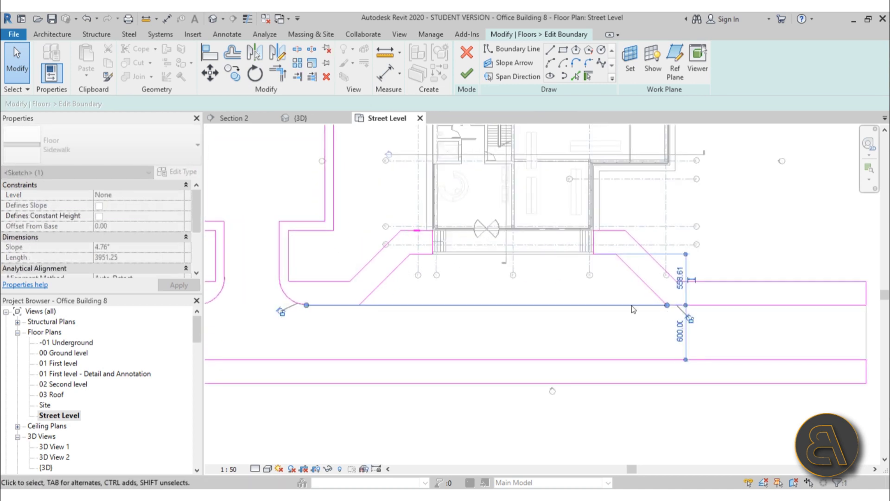
- Draw a horizontal boundary line about 3309 long between the two diagonal path edges, just inside the street edge
{"action": "left_click", "coordinate": [512, 49]}
{"action": "left_click", "coordinate": [361, 302]}
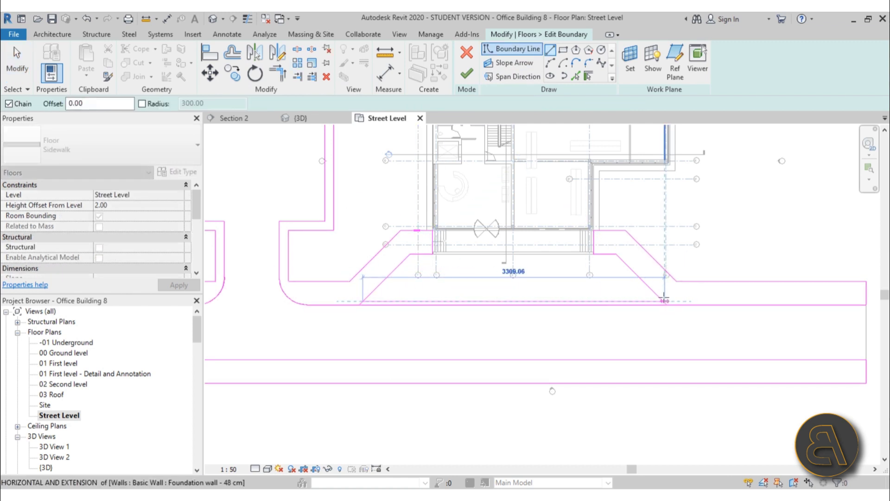
{"action": "left_click", "coordinate": [666, 301]}
{"action": "key", "text": "Escape"}
{"action": "key", "text": "Escape"}
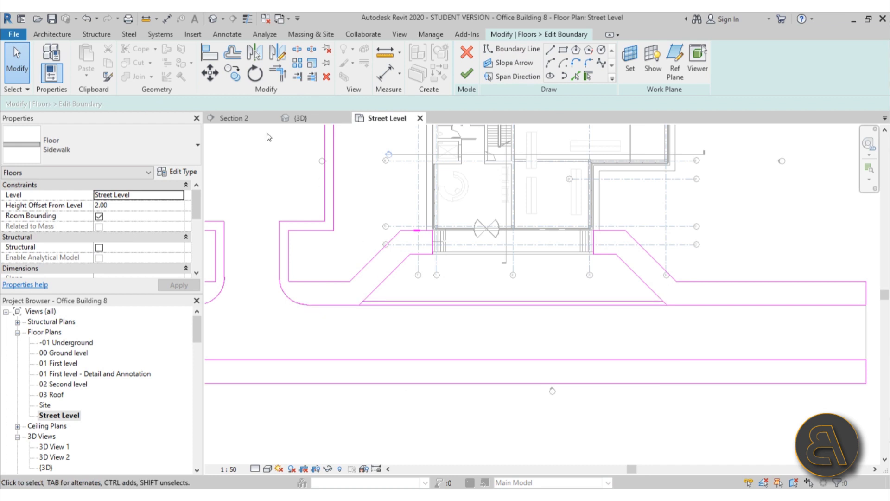
- Trim the new line and the inner diagonal path edges into clean corners, and finish the Sidewalk boundary
{"action": "left_click", "coordinate": [274, 76]}
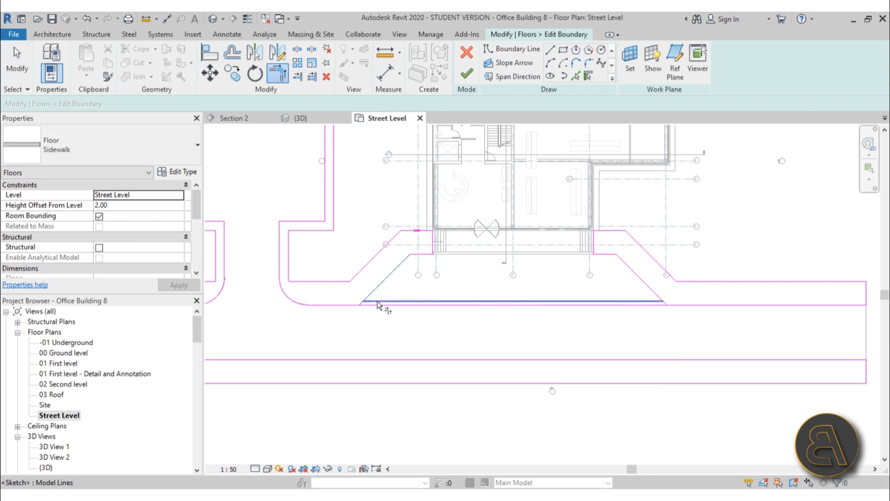
{"action": "scroll", "coordinate": [633, 269], "scroll_direction": "down", "scroll_amount": 2}
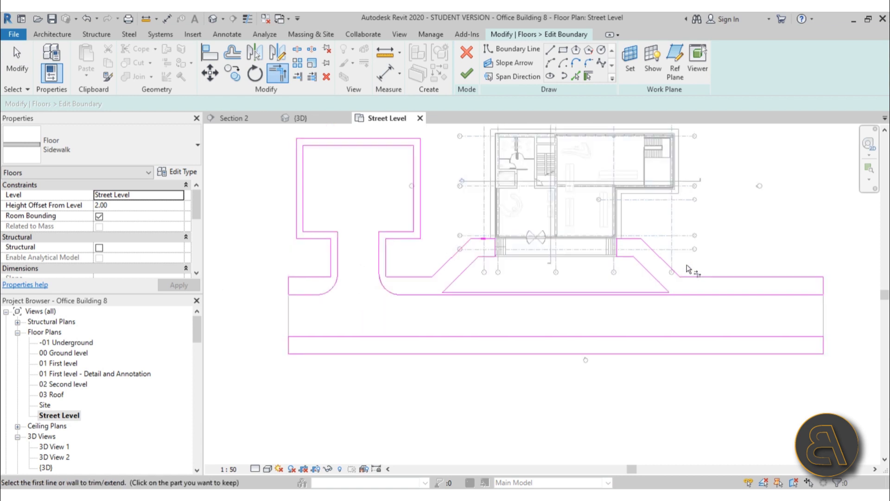
{"action": "key", "text": "Escape"}
{"action": "middle_click_drag", "start_coordinate": [622, 301], "coordinate": [494, 329]}
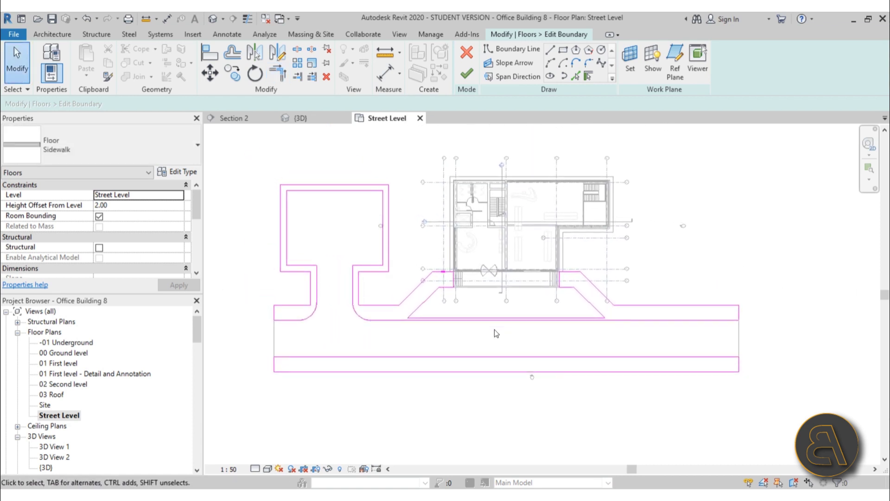
{"action": "left_click", "coordinate": [468, 76]}
{"action": "left_click", "coordinate": [470, 383]}
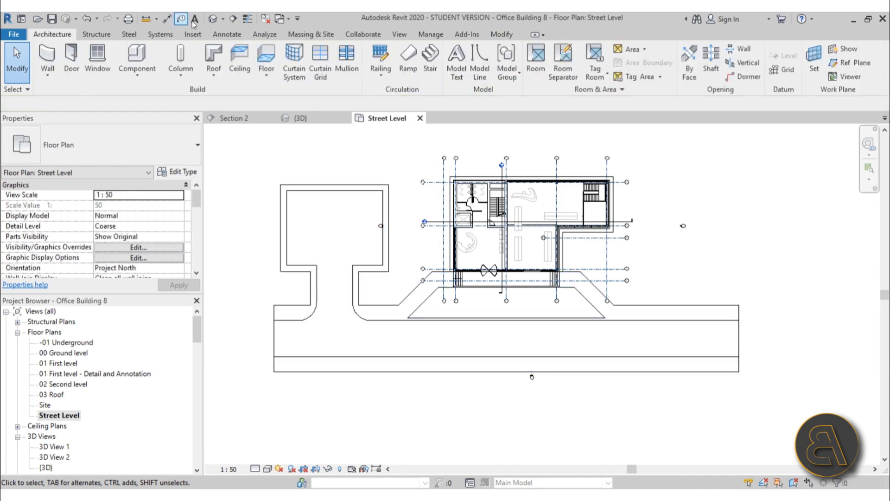
- Open the 3D view and examine the updated Sidewalk along both sides of the road
{"action": "left_click", "coordinate": [212, 19]}
{"action": "mouse_move", "coordinate": [532, 393]}
{"action": "middle_mouse_down", "text": "shift"}
{"action": "mouse_move", "coordinate": [554, 459]}
{"action": "mouse_move", "coordinate": [639, 384]}
{"action": "mouse_move", "coordinate": [586, 363]}
{"action": "mouse_move", "coordinate": [561, 388]}
{"action": "mouse_move", "coordinate": [533, 394]}
{"action": "mouse_move", "coordinate": [532, 405]}
{"action": "mouse_move", "coordinate": [527, 398]}
{"action": "middle_mouse_up", "text": "shift"}
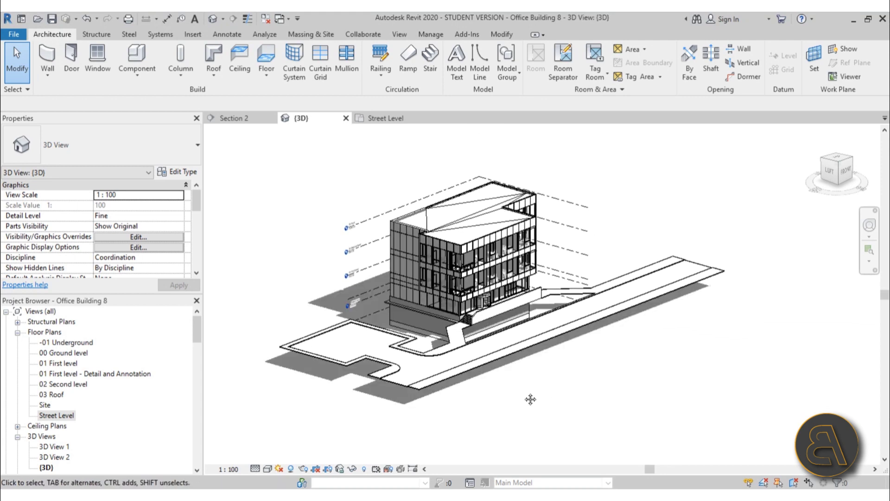
{"action": "middle_click_drag", "start_coordinate": [521, 392], "coordinate": [564, 396]}
{"action": "scroll", "coordinate": [573, 355], "scroll_direction": "up", "scroll_amount": 1}
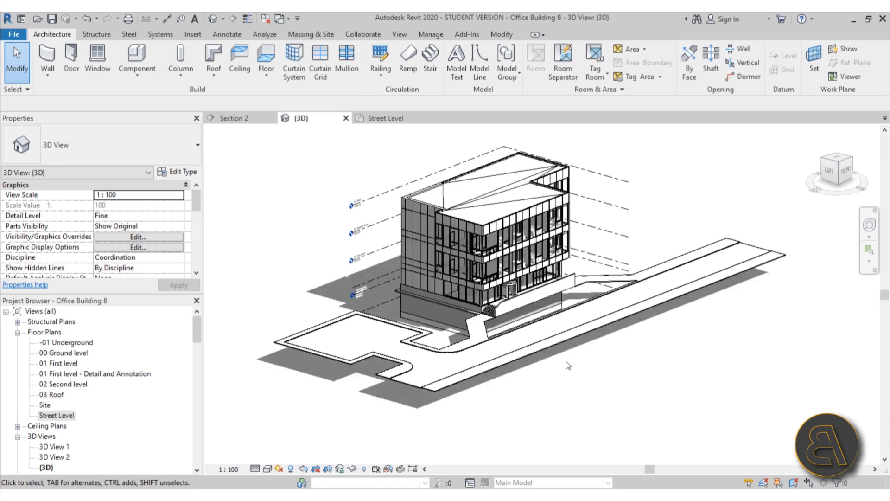
{"action": "scroll", "coordinate": [565, 361], "scroll_direction": "up", "scroll_amount": 3}
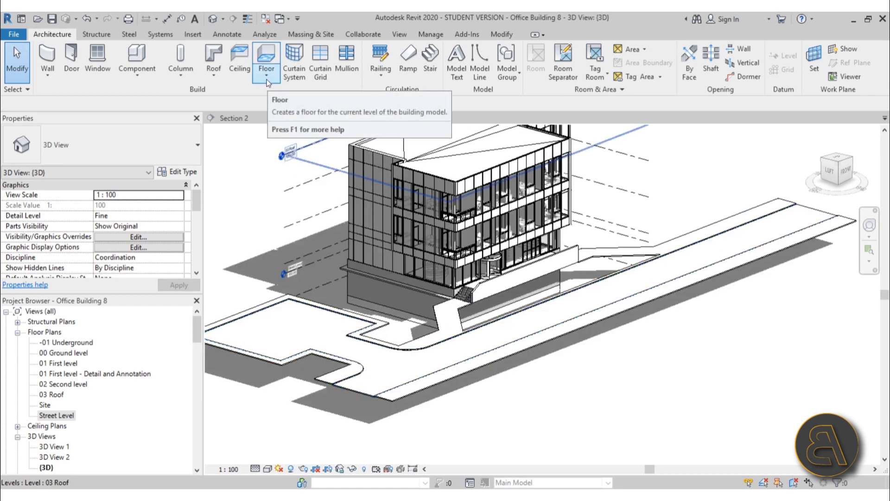
- Look up the Slab Edge command and examine the existing slab edge at the base of the building's foundation wall
{"action": "left_click", "coordinate": [267, 79]}
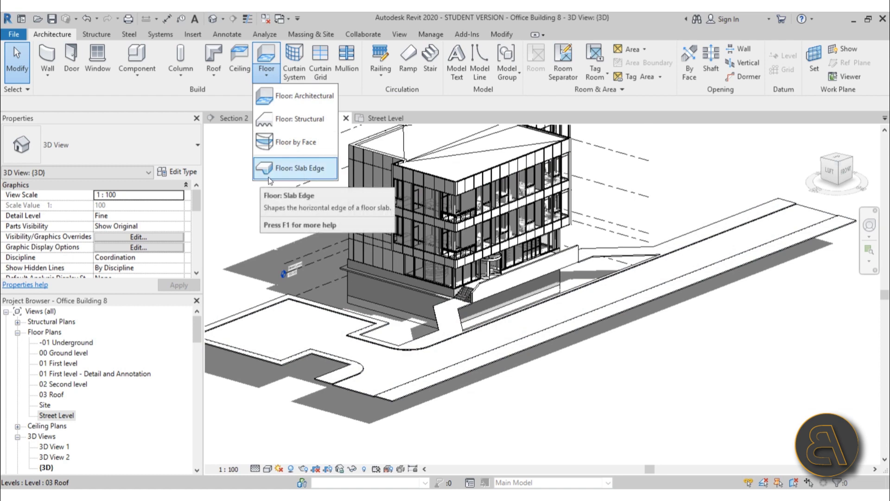
{"action": "left_click", "coordinate": [309, 178]}
{"action": "scroll", "coordinate": [353, 311], "scroll_direction": "up", "scroll_amount": 5}
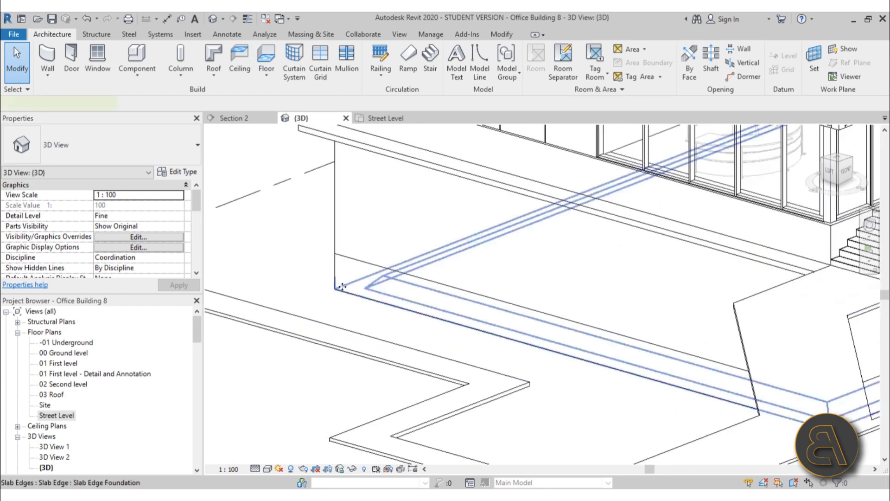
{"action": "left_click", "coordinate": [290, 288]}
{"action": "key", "text": "Escape"}
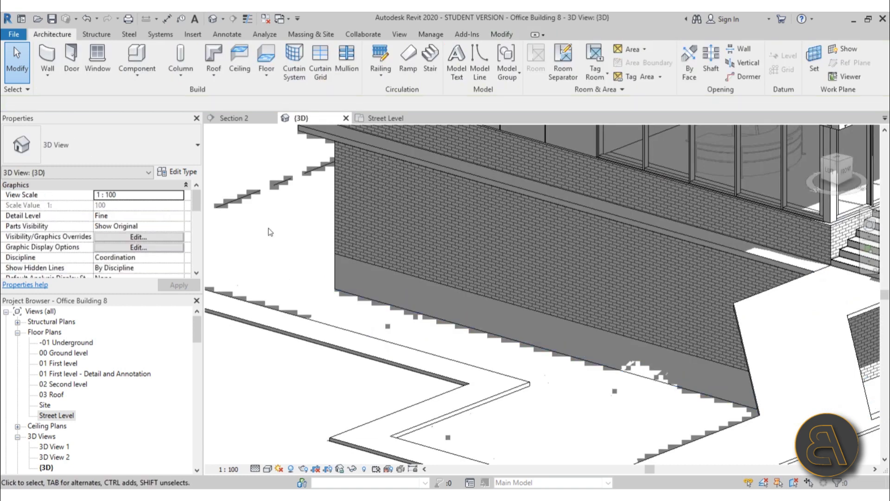
{"action": "left_click", "coordinate": [88, 32]}
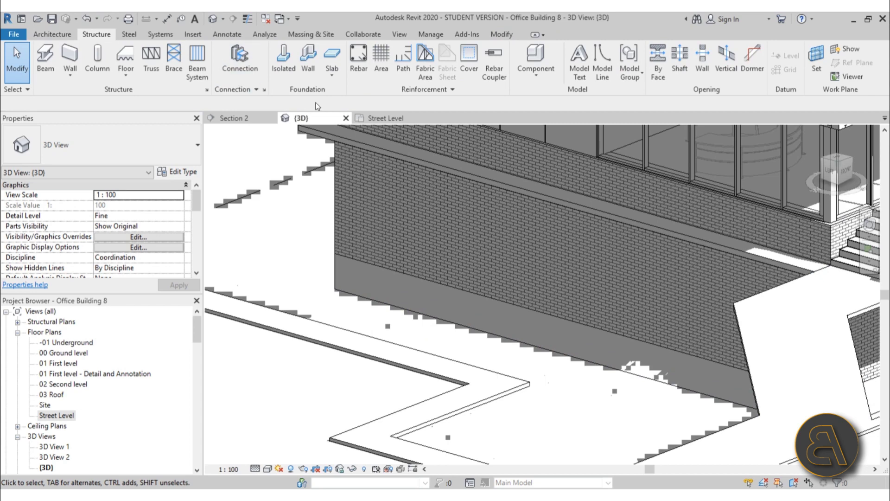
{"action": "left_click", "coordinate": [333, 80]}
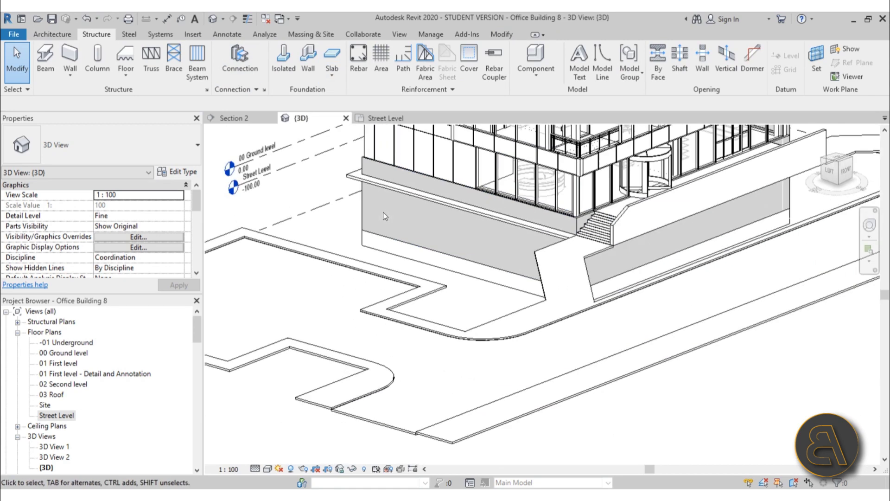
- Examine the Sidewalk's edges around the driveway and along the road in the 3D view
{"action": "scroll", "coordinate": [349, 313], "scroll_direction": "down", "scroll_amount": 3}
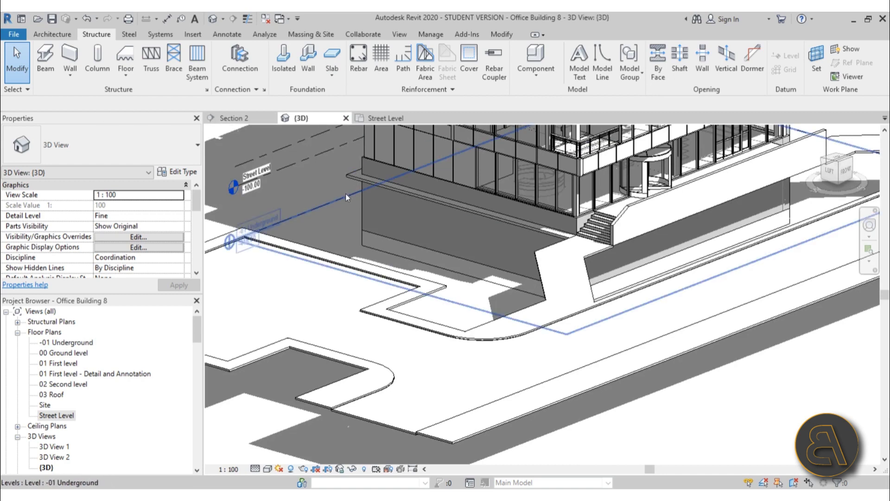
{"action": "scroll", "coordinate": [349, 312], "scroll_direction": "up", "scroll_amount": 3}
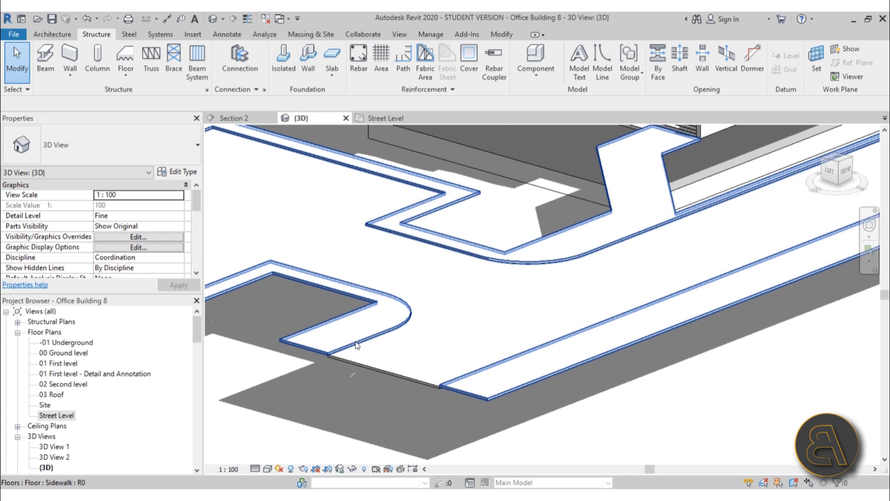
{"action": "left_click", "coordinate": [299, 347]}
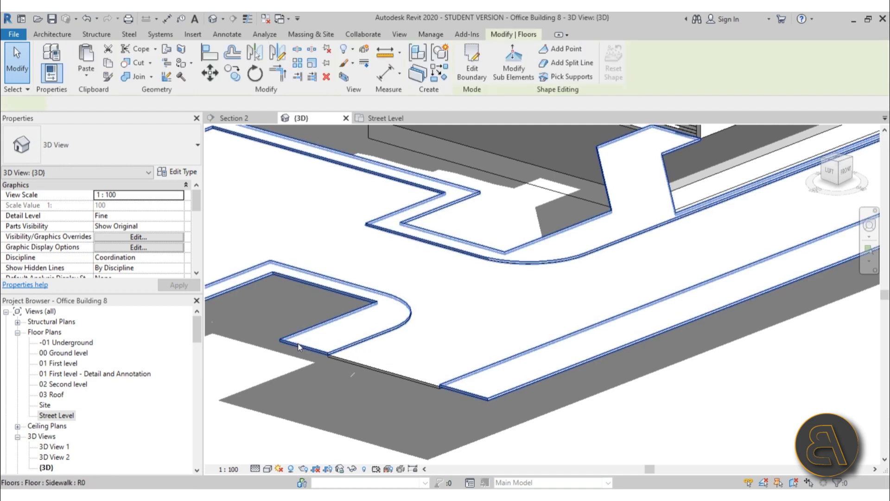
{"action": "key", "text": "Escape"}
{"action": "scroll", "coordinate": [439, 283], "scroll_direction": "down", "scroll_amount": 5}
{"action": "middle_click_drag", "start_coordinate": [439, 283], "coordinate": [403, 319]}
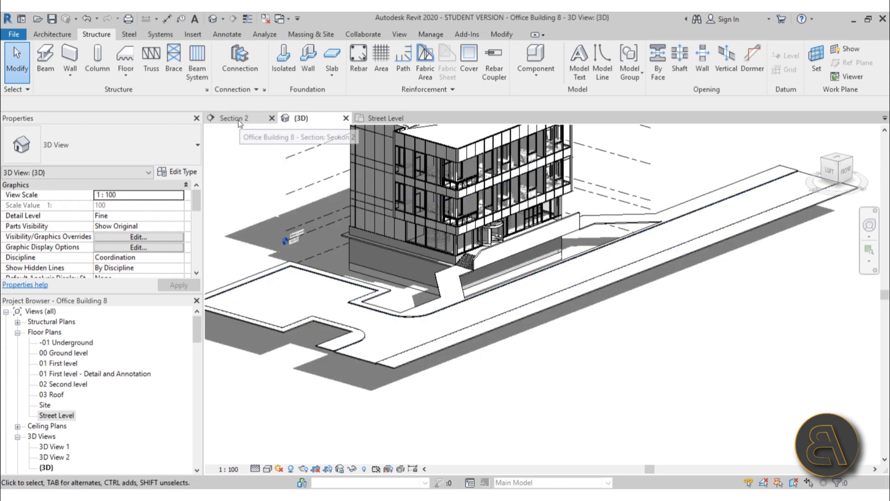
- Open Section 2 and stretch its crop region outward past the entrance side to include the sidewalk edge and road
{"action": "left_click", "coordinate": [238, 120]}
{"action": "scroll", "coordinate": [369, 253], "scroll_direction": "up", "scroll_amount": 5}
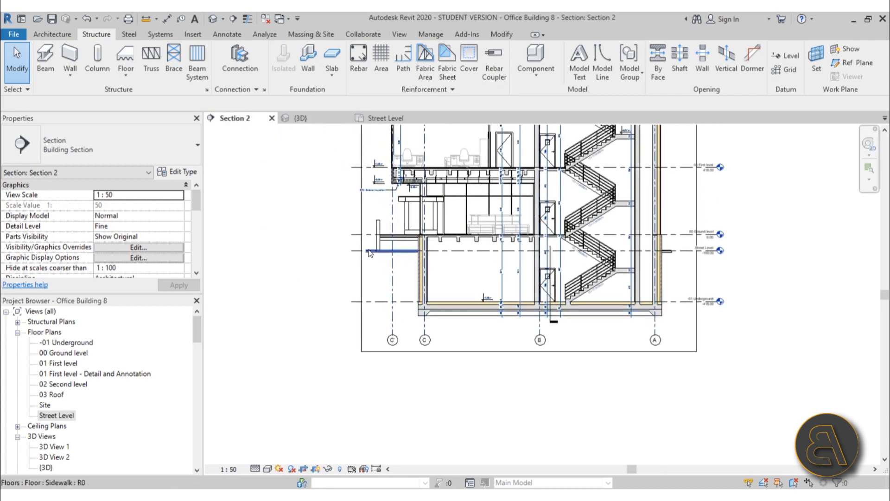
{"action": "scroll", "coordinate": [560, 280], "scroll_direction": "down", "scroll_amount": 6}
{"action": "left_click", "coordinate": [445, 231]}
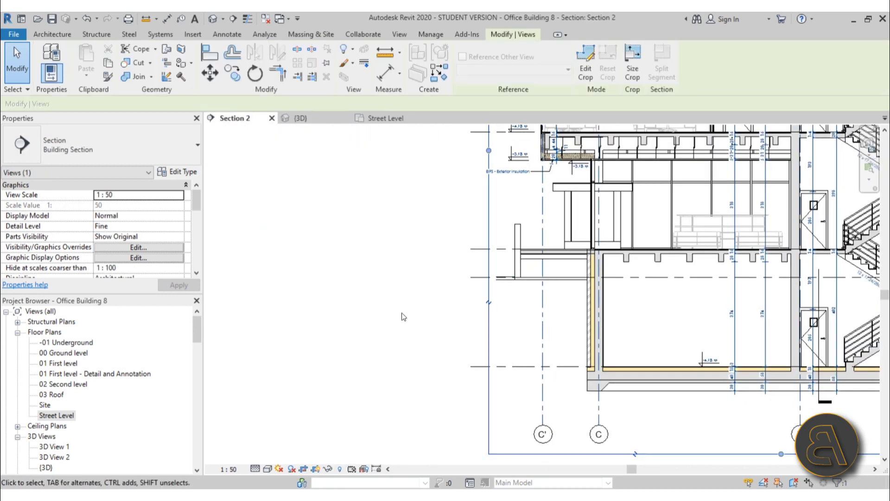
{"action": "scroll", "coordinate": [448, 233], "scroll_direction": "down", "scroll_amount": 2}
{"action": "left_click_drag", "start_coordinate": [449, 233], "coordinate": [362, 241]}
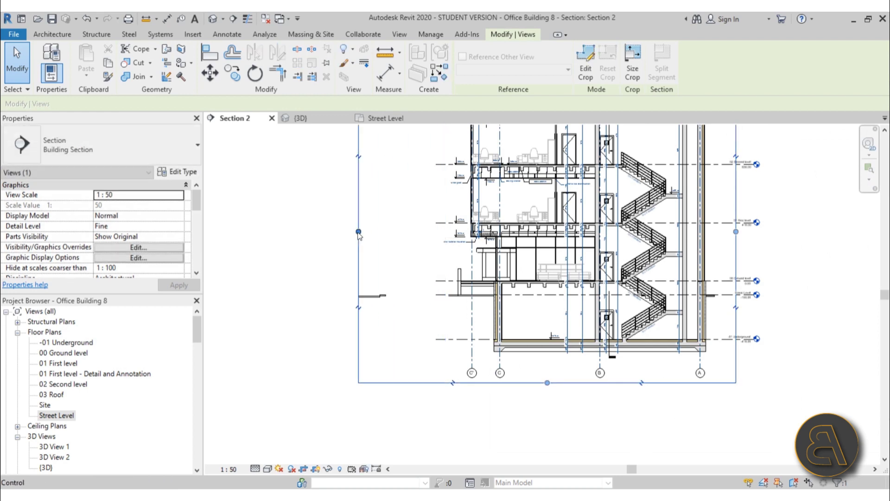
- Turn on Thin Lines and measure the curb height from the road surface to the top of the Sidewalk
{"action": "scroll", "coordinate": [368, 295], "scroll_direction": "up", "scroll_amount": 10}
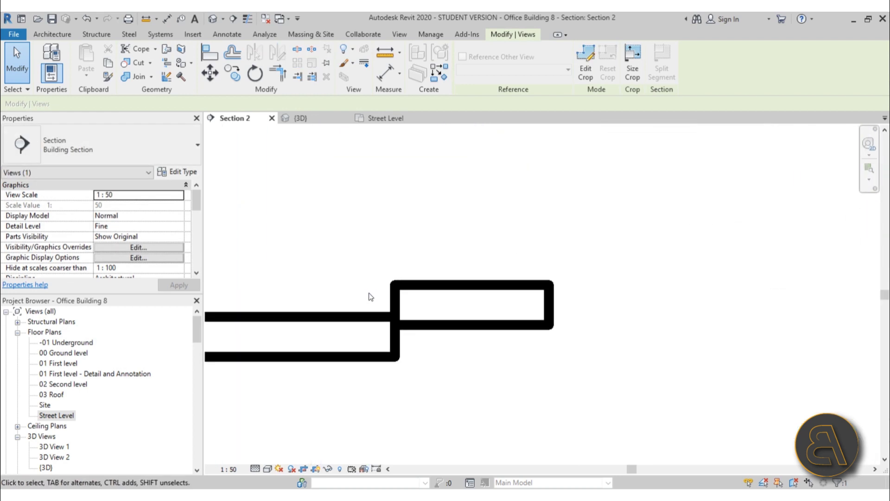
{"action": "left_click", "coordinate": [250, 21]}
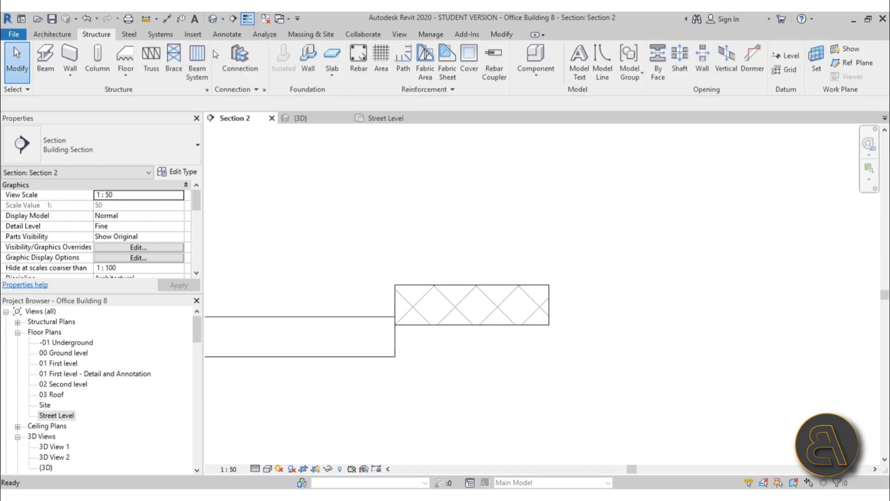
{"action": "left_click", "coordinate": [154, 21]}
{"action": "left_click", "coordinate": [394, 316]}
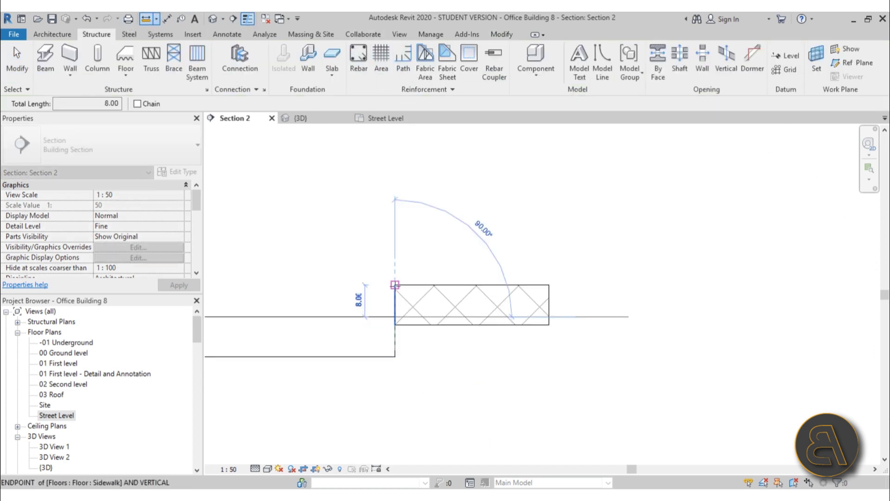
{"action": "key", "text": "Escape"}
{"action": "key", "text": "Escape"}
{"action": "scroll", "coordinate": [397, 299], "scroll_direction": "down", "scroll_amount": 8}
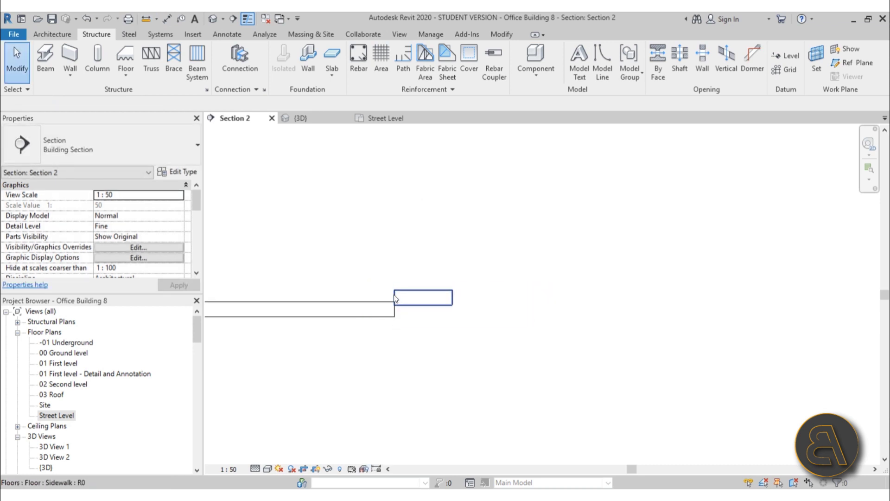
{"action": "scroll", "coordinate": [448, 306], "scroll_direction": "down", "scroll_amount": 6}
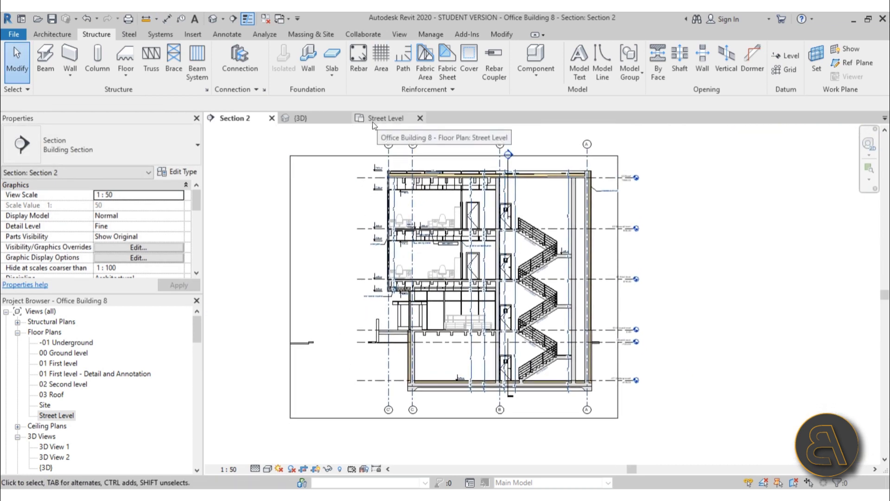
- Create a new family from the Metric Profile template
{"action": "left_click", "coordinate": [13, 35]}
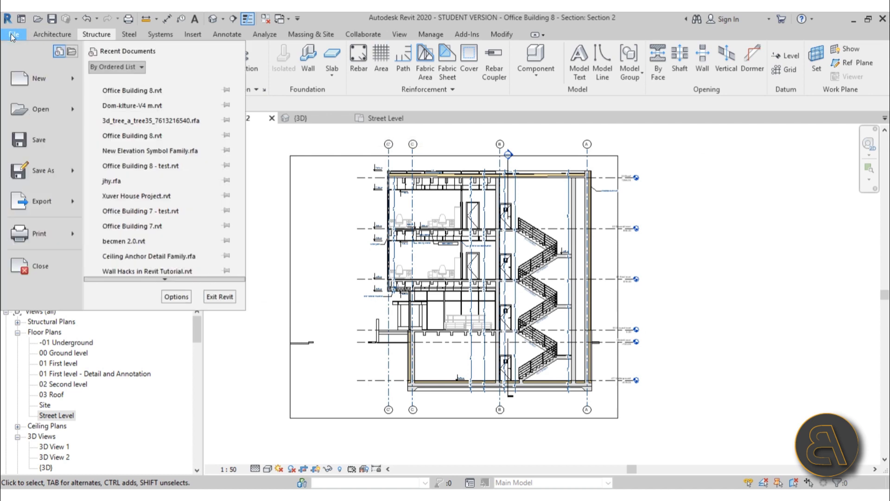
{"action": "mouse_move", "coordinate": [49, 85]}
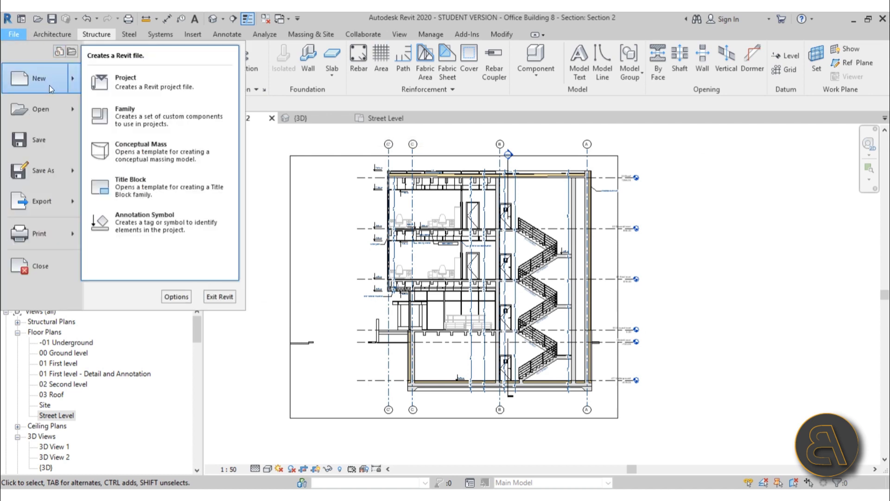
{"action": "left_click", "coordinate": [163, 122]}
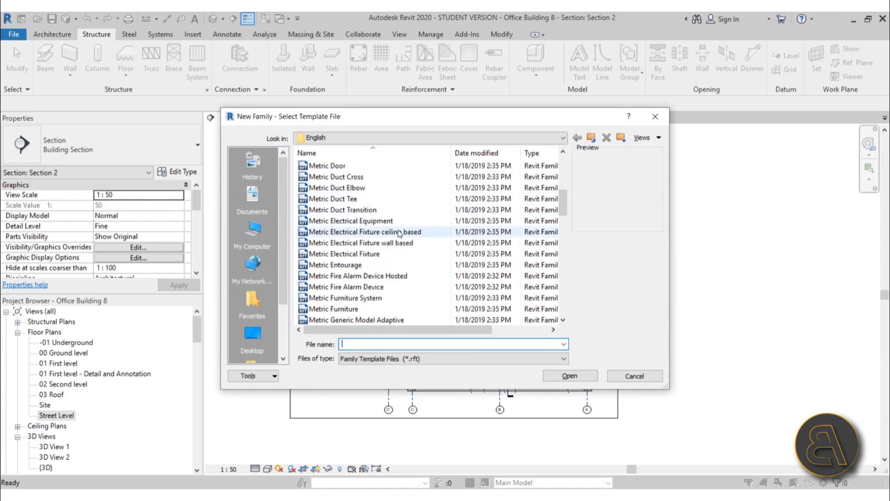
{"action": "left_click_drag", "start_coordinate": [564, 199], "coordinate": [561, 257]}
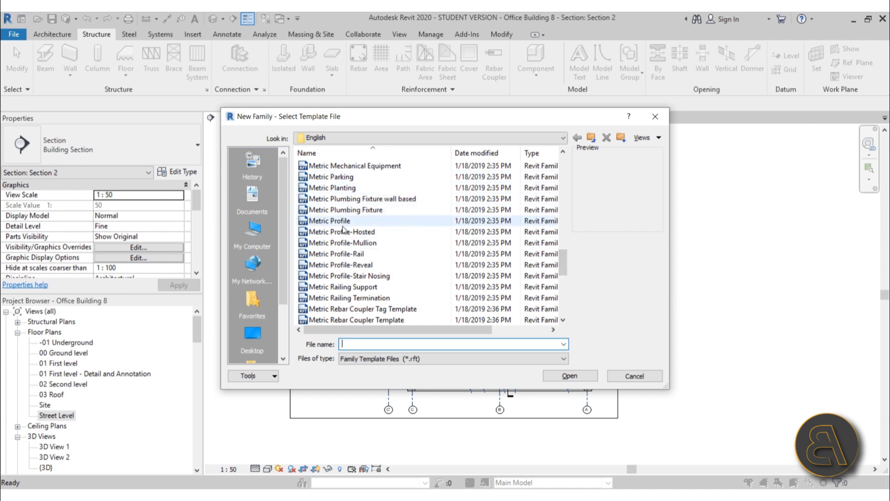
{"action": "scroll", "coordinate": [343, 235], "scroll_direction": "down", "scroll_amount": 1}
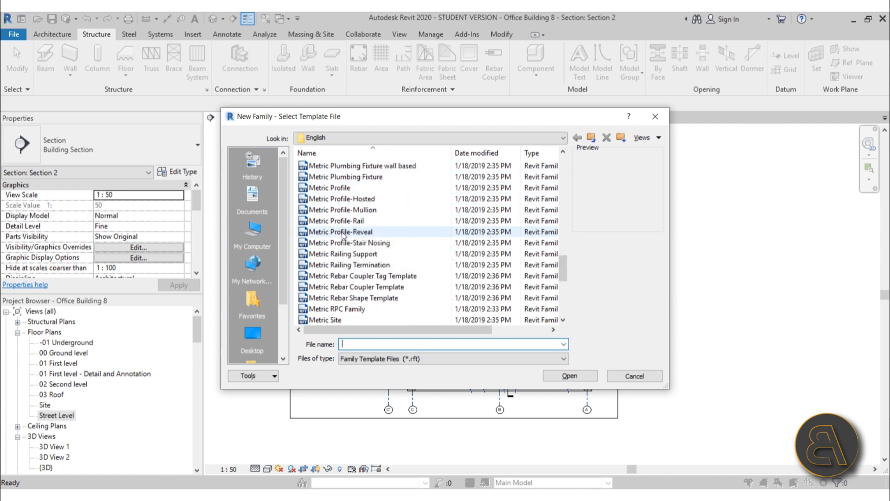
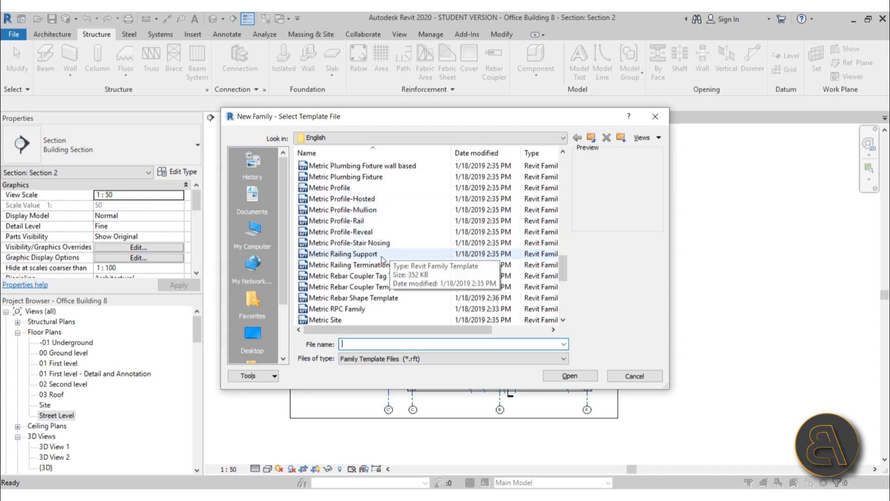
{"action": "left_click", "coordinate": [336, 188]}
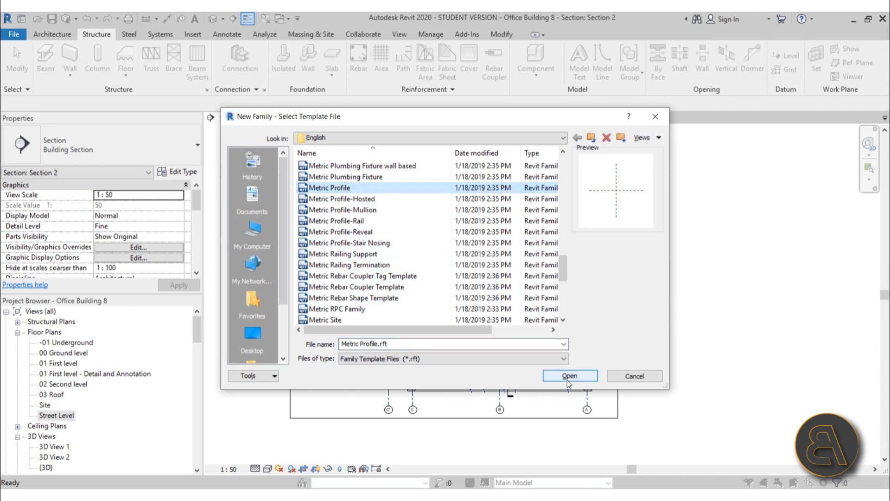
{"action": "left_click", "coordinate": [569, 376]}
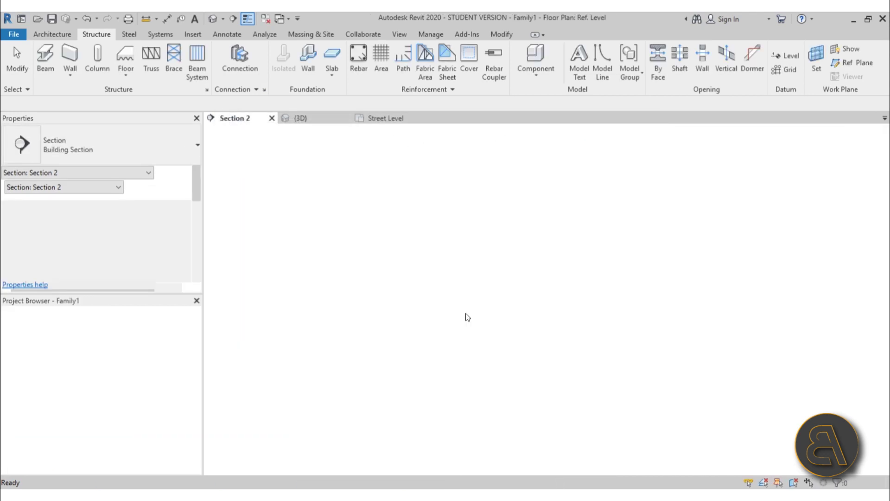
- Draw a rectangle about 60 mm wide and 80 mm high, extending right and down from the intersection of the reference planes
{"action": "middle_click_drag", "start_coordinate": [493, 281], "coordinate": [349, 234]}
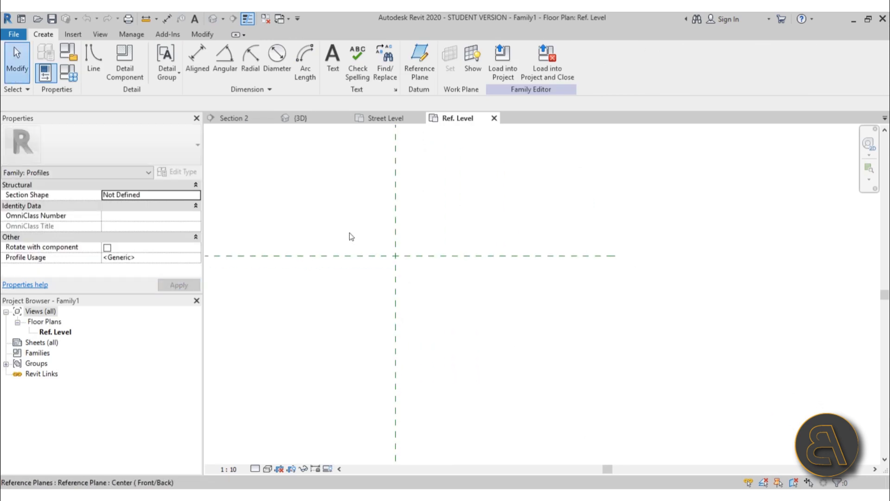
{"action": "left_click", "coordinate": [100, 51]}
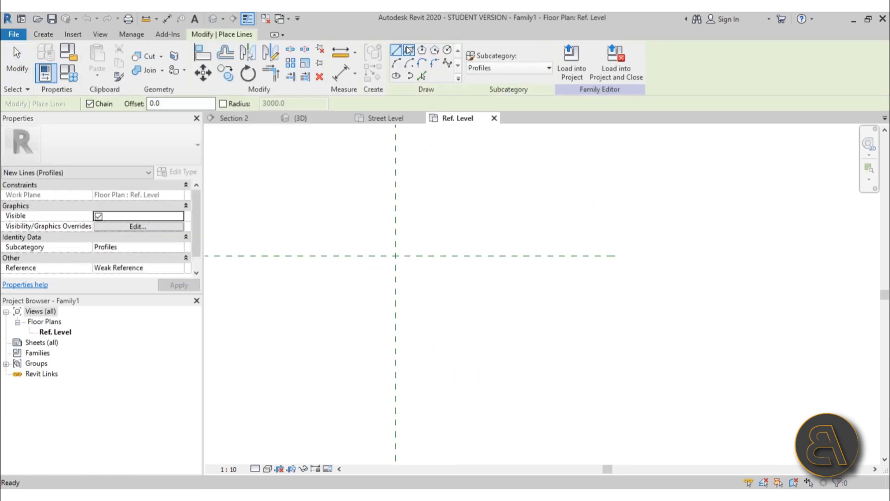
{"action": "left_click", "coordinate": [409, 50]}
{"action": "left_click", "coordinate": [395, 255]}
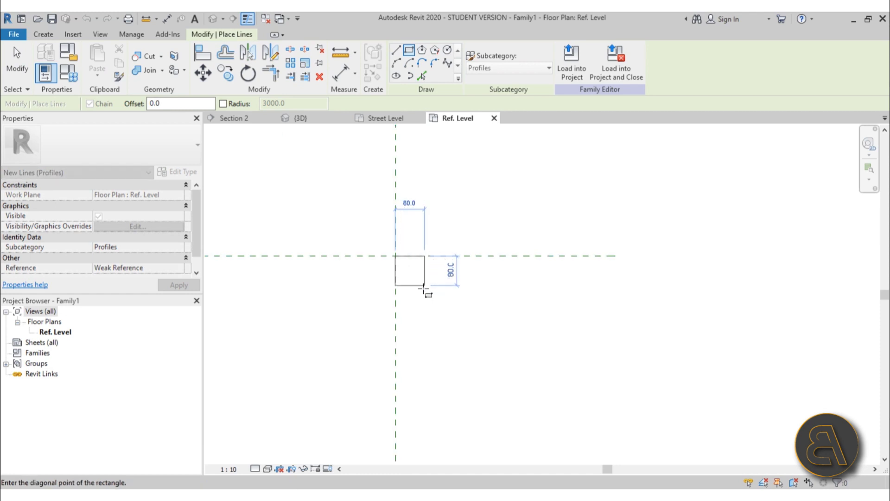
{"action": "left_click", "coordinate": [416, 288]}
{"action": "scroll", "coordinate": [416, 288], "scroll_direction": "up", "scroll_amount": 3}
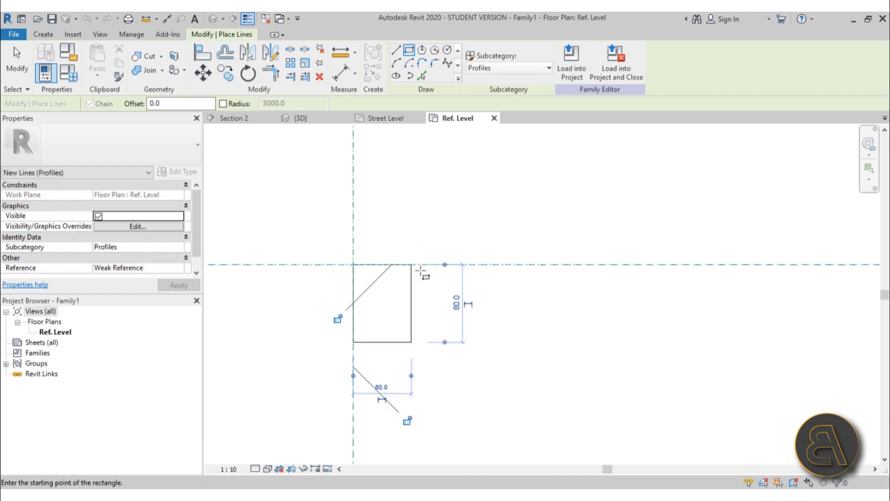
{"action": "key", "text": "Escape"}
{"action": "key", "text": "Escape"}
- Try to slant the rectangle's right line alone by moving its upper end about 15 mm inward, and undo the move
{"action": "left_click", "coordinate": [416, 284]}
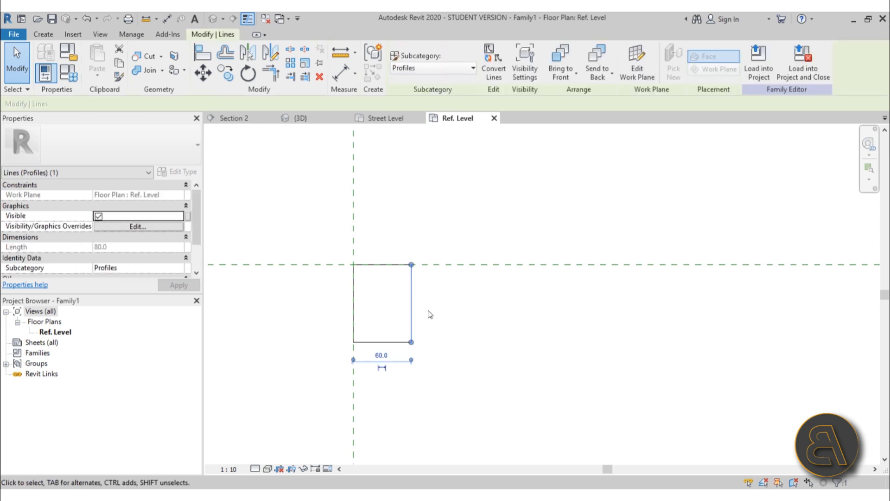
{"action": "scroll", "coordinate": [413, 267], "scroll_direction": "up", "scroll_amount": 3}
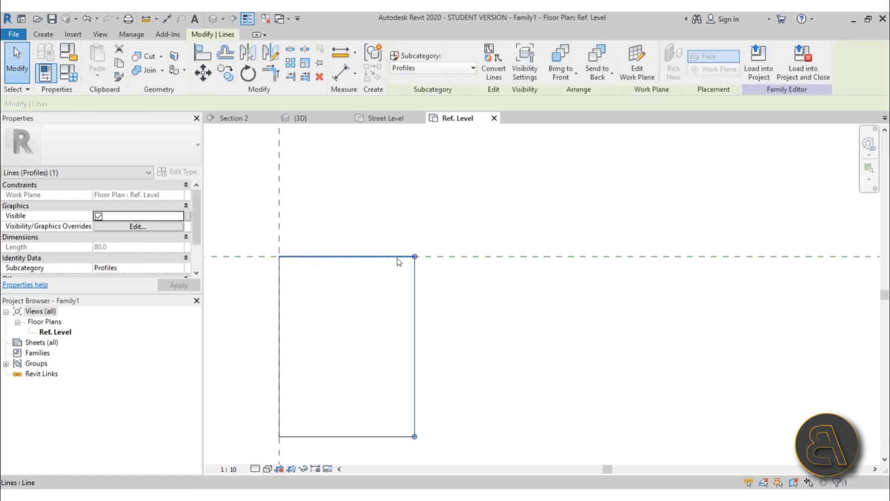
{"action": "left_click_drag", "start_coordinate": [415, 257], "coordinate": [379, 261]}
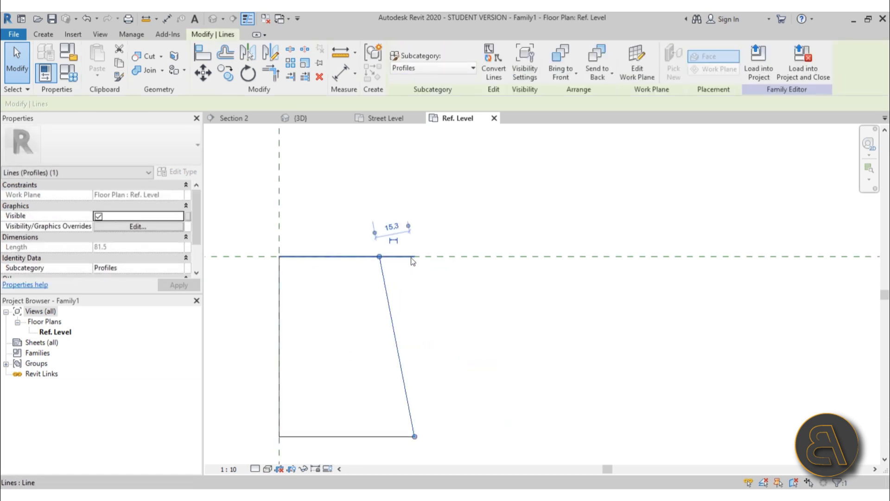
{"action": "left_click", "coordinate": [86, 18]}
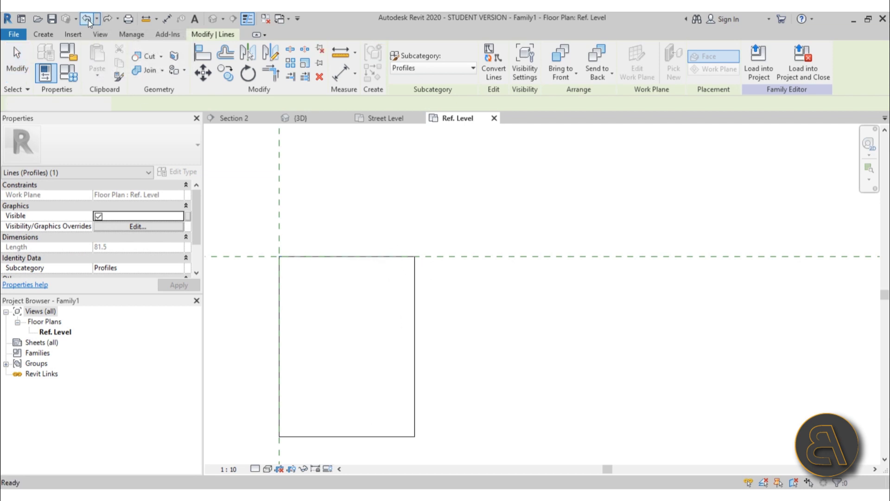
- Move the shared upper-right corner of the rectangle's top and right lines inward along the reference plane to slant the curb's outer face
{"action": "left_click", "coordinate": [414, 278]}
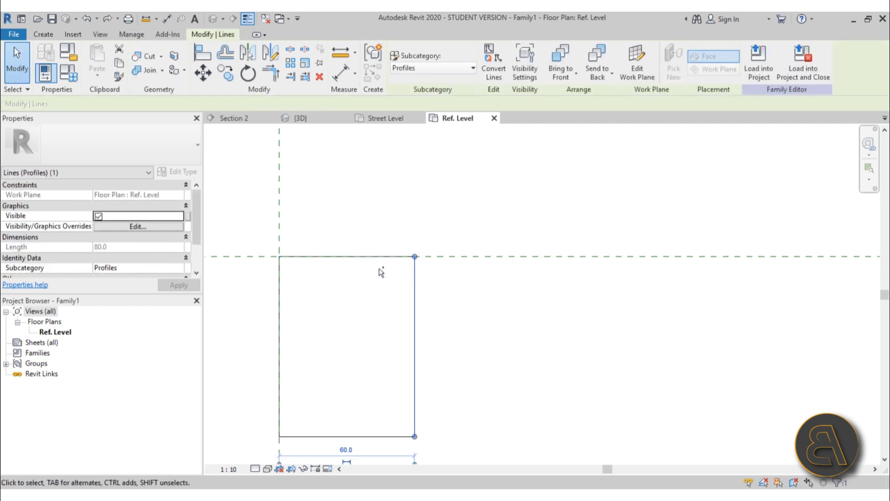
{"action": "left_click", "coordinate": [375, 256], "text": "ctrl"}
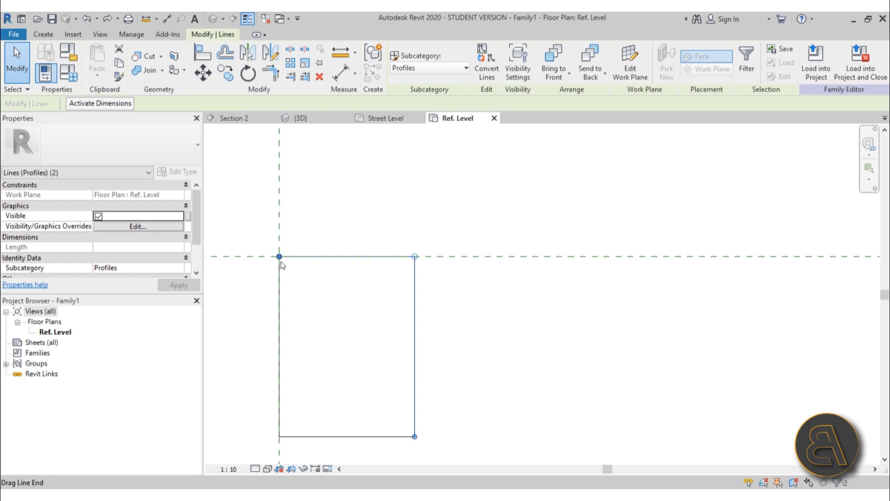
{"action": "left_click_drag", "start_coordinate": [408, 259], "coordinate": [417, 255]}
{"action": "scroll", "coordinate": [427, 259], "scroll_direction": "up", "scroll_amount": 1}
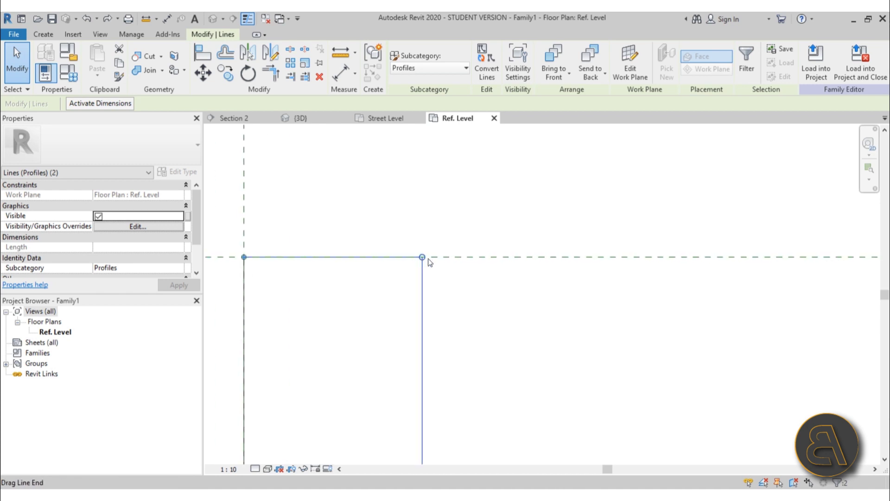
{"action": "scroll", "coordinate": [424, 258], "scroll_direction": "down", "scroll_amount": 2}
{"action": "scroll", "coordinate": [422, 264], "scroll_direction": "up", "scroll_amount": 1}
{"action": "left_click_drag", "start_coordinate": [439, 234], "coordinate": [404, 231]}
{"action": "left_click", "coordinate": [432, 254]}
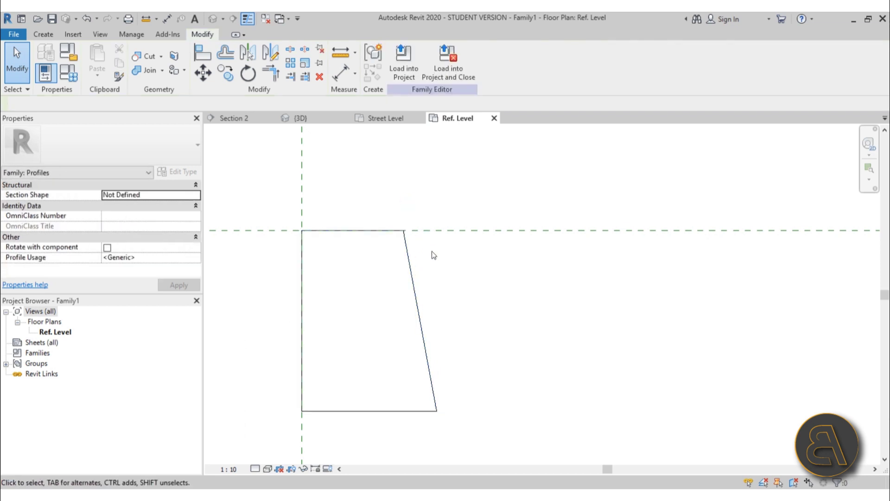
- Round the profile's upper outer corner with a fillet arc of radius 20 mm between the top line and the slanted line
{"action": "left_click", "coordinate": [43, 34]}
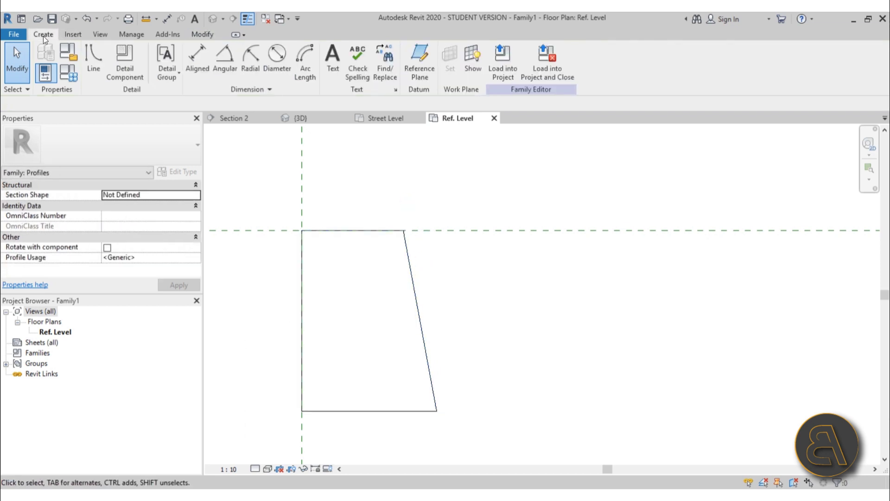
{"action": "left_click", "coordinate": [93, 62]}
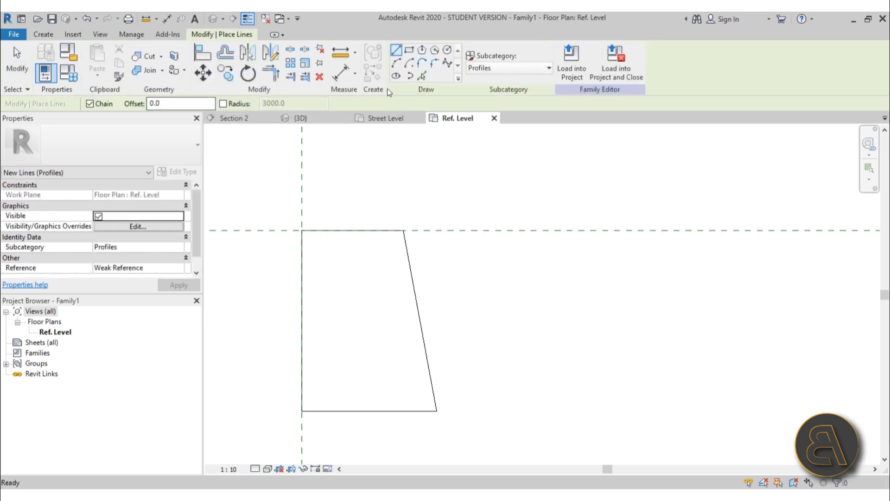
{"action": "left_click", "coordinate": [434, 64]}
{"action": "left_click", "coordinate": [406, 238]}
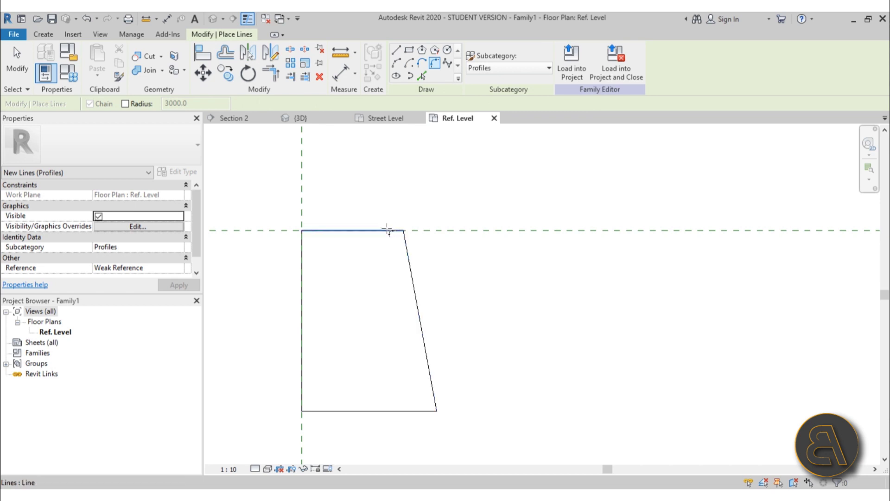
{"action": "left_click", "coordinate": [388, 230]}
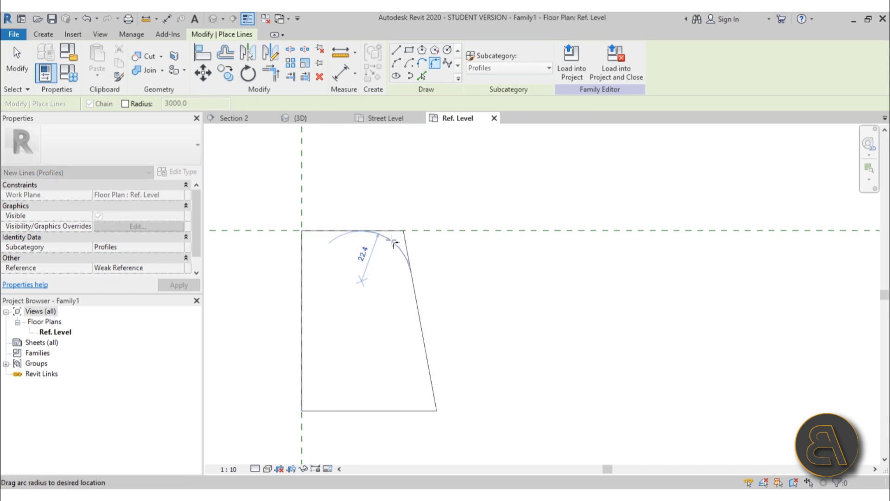
{"action": "left_click", "coordinate": [392, 241]}
{"action": "left_click", "coordinate": [363, 254]}
{"action": "type", "text": "20"}
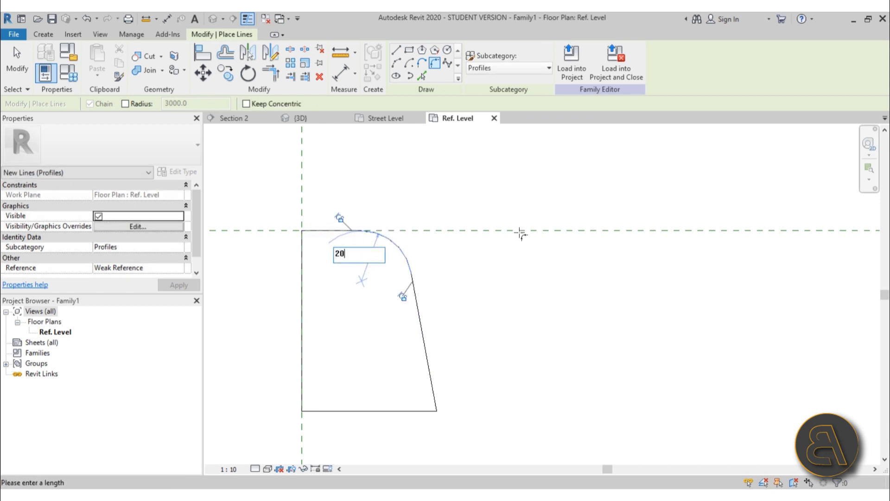
{"action": "key", "text": "Return"}
{"action": "left_click", "coordinate": [18, 69]}
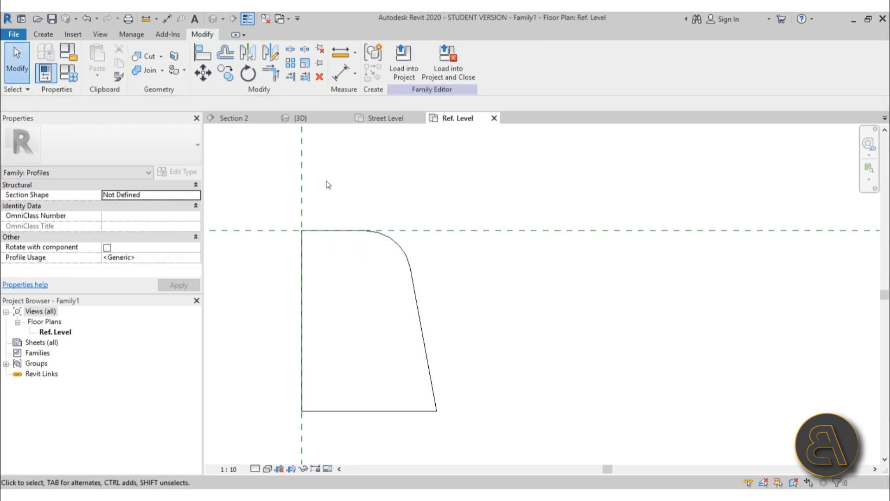
- Save the family to the Desktop as "Curb profile" and load it into the Office Building 8 project, closing the family
{"action": "scroll", "coordinate": [328, 182], "scroll_direction": "down", "scroll_amount": 4}
{"action": "middle_click_drag", "start_coordinate": [409, 241], "coordinate": [426, 285]}
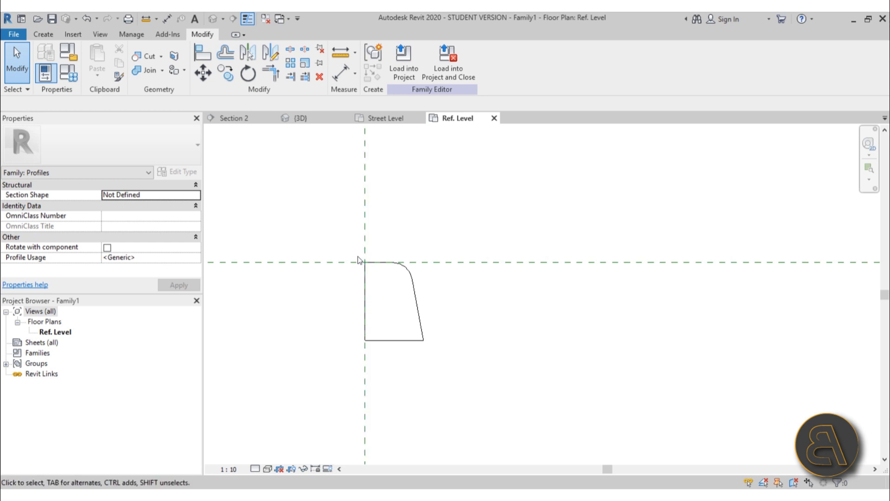
{"action": "key", "text": "ctrl+s"}
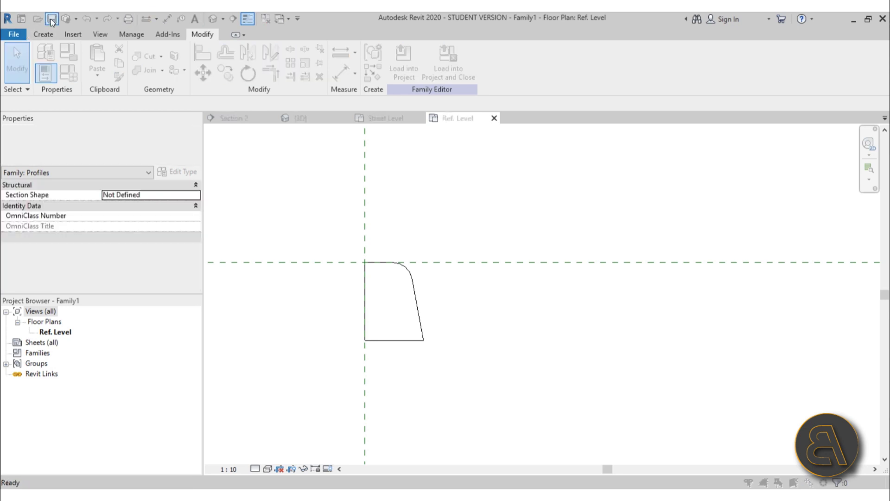
{"action": "left_click", "coordinate": [361, 334]}
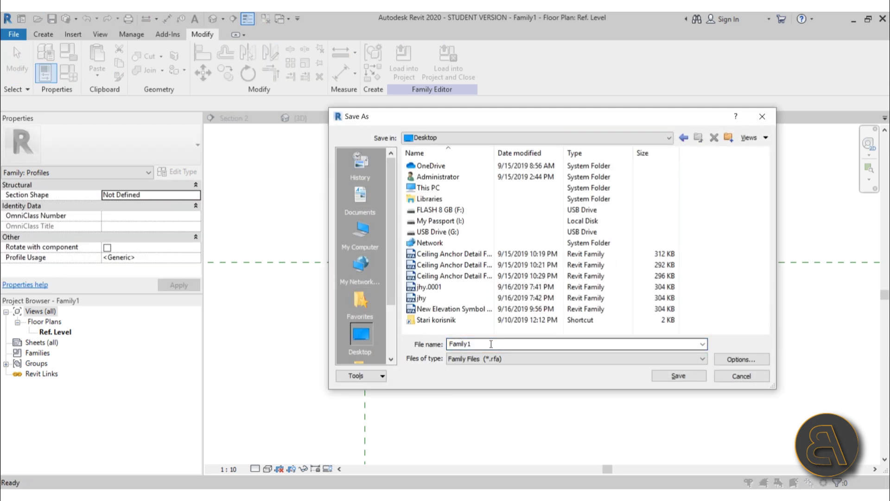
{"action": "type", "text": "C"}
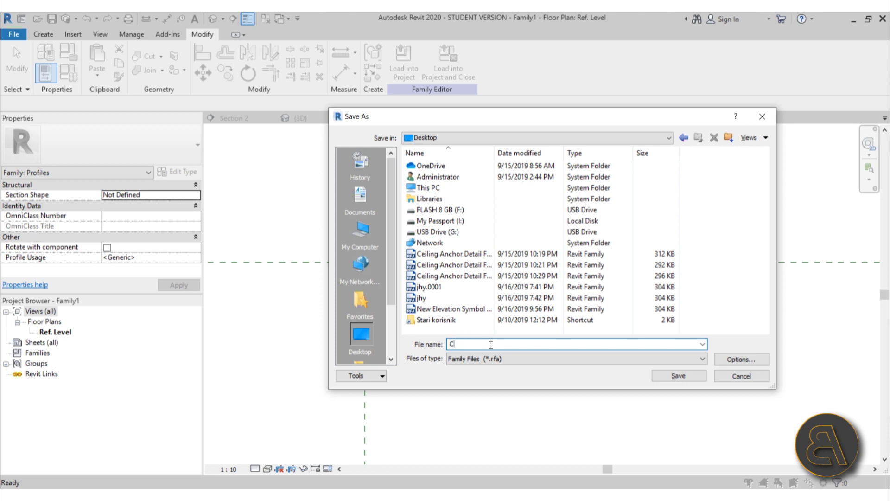
{"action": "type", "text": "urb profile"}
{"action": "key", "text": "Return"}
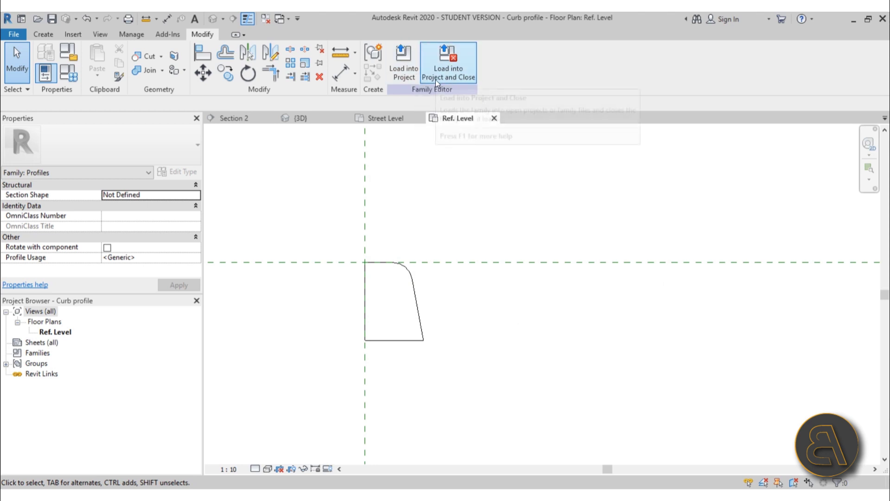
{"action": "left_click", "coordinate": [435, 79]}
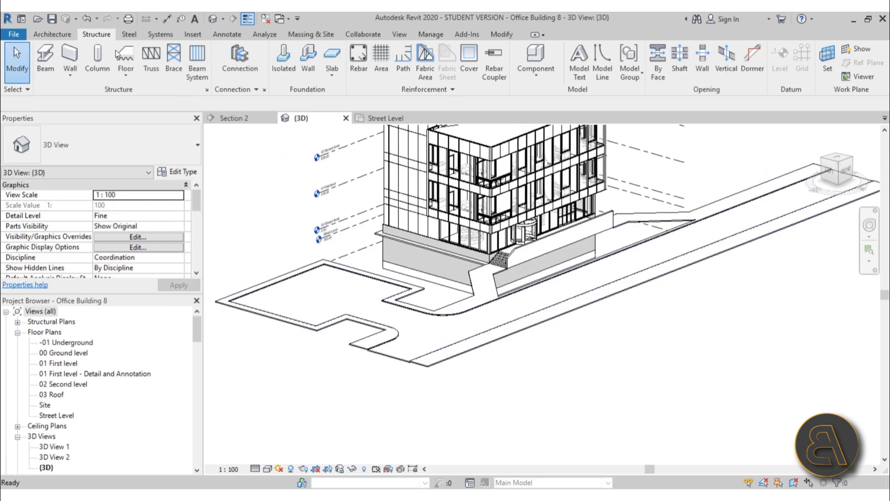
- Start a floor slab edge and duplicate the Slab Edge Foundation type as "Slab Edge - Curb"
{"action": "left_click", "coordinate": [54, 36]}
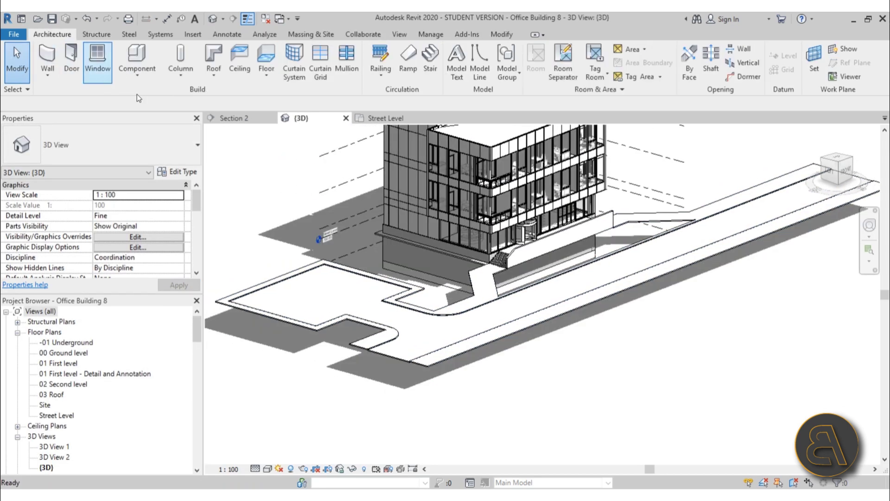
{"action": "left_click", "coordinate": [266, 79]}
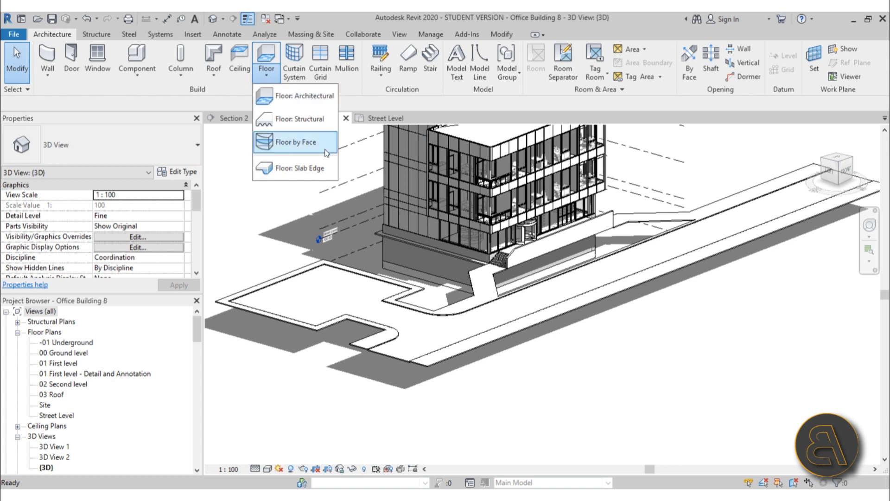
{"action": "left_click", "coordinate": [299, 168]}
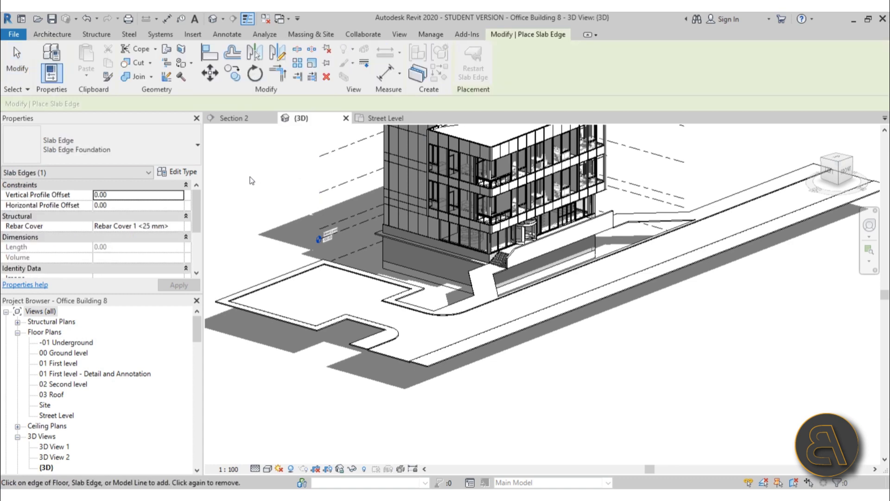
{"action": "left_click", "coordinate": [190, 173]}
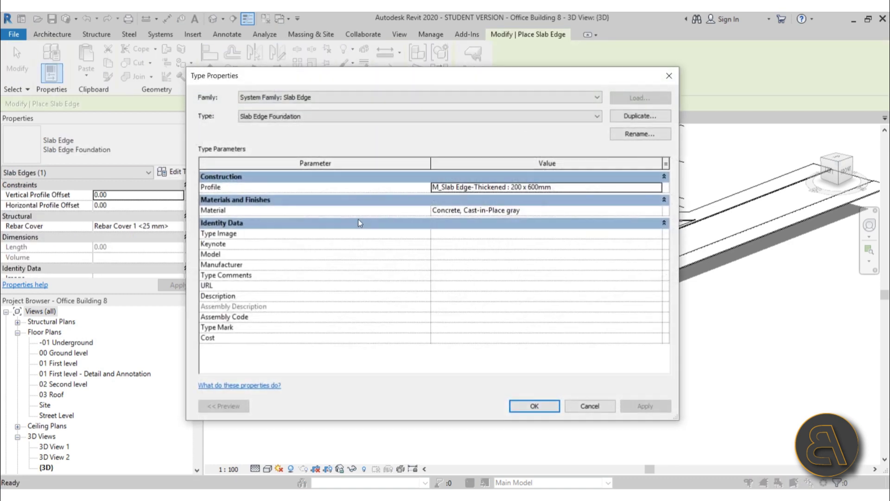
{"action": "left_click", "coordinate": [628, 116]}
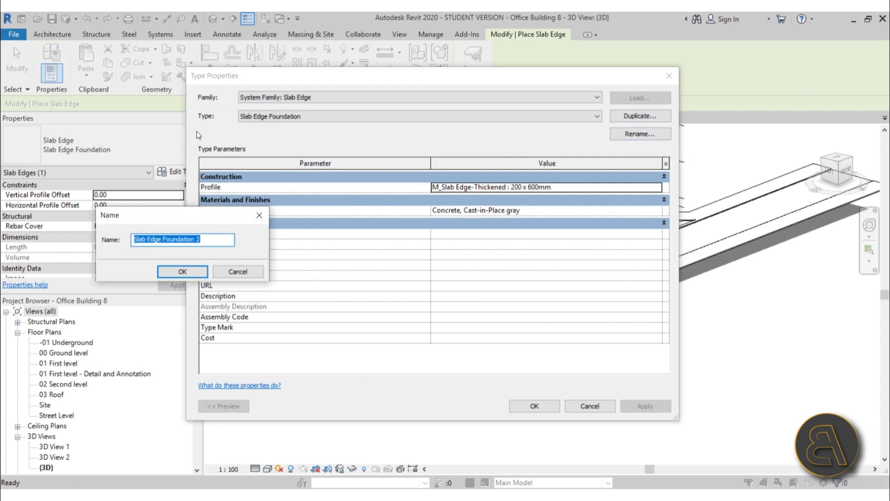
{"action": "left_click", "coordinate": [218, 241]}
{"action": "left_click_drag", "start_coordinate": [218, 242], "coordinate": [165, 245]}
{"action": "type", "text": "- "}
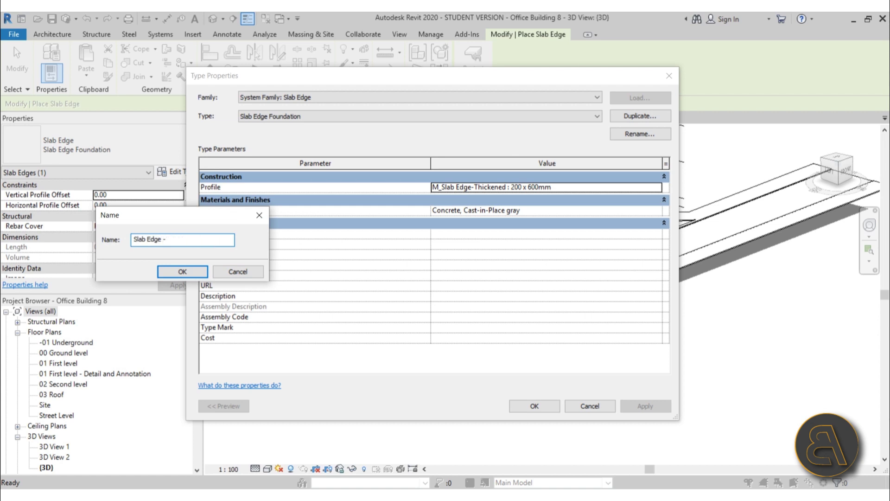
{"action": "type", "text": "Curb"}
{"action": "key", "text": "Return"}
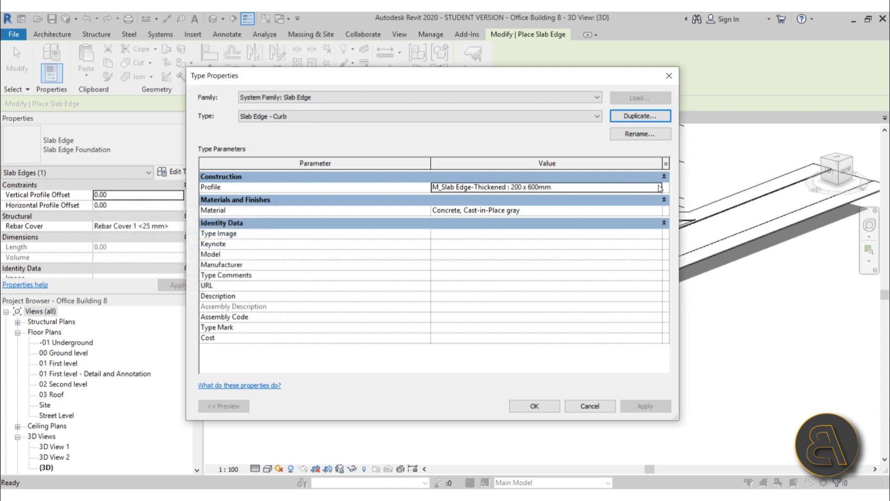
- Set the profile of the Slab Edge - Curb type to "Curb profile : Curb profile"
{"action": "left_click", "coordinate": [659, 186]}
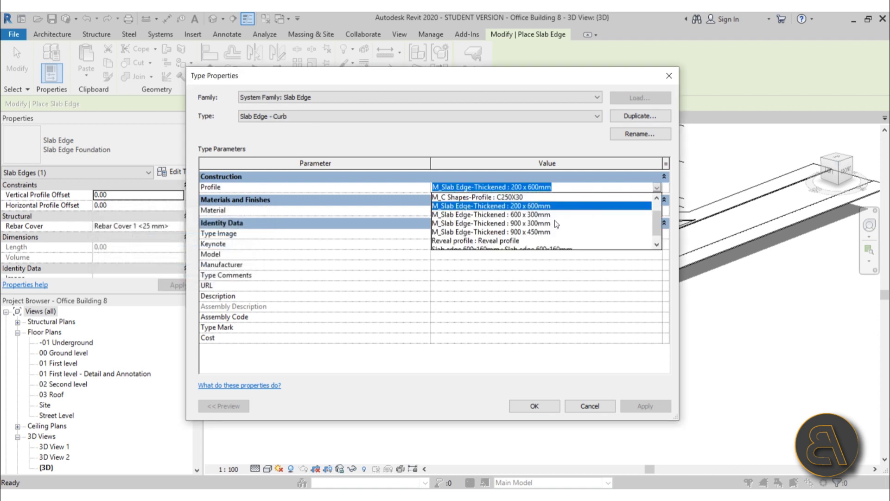
{"action": "scroll", "coordinate": [581, 229], "scroll_direction": "up", "scroll_amount": 1}
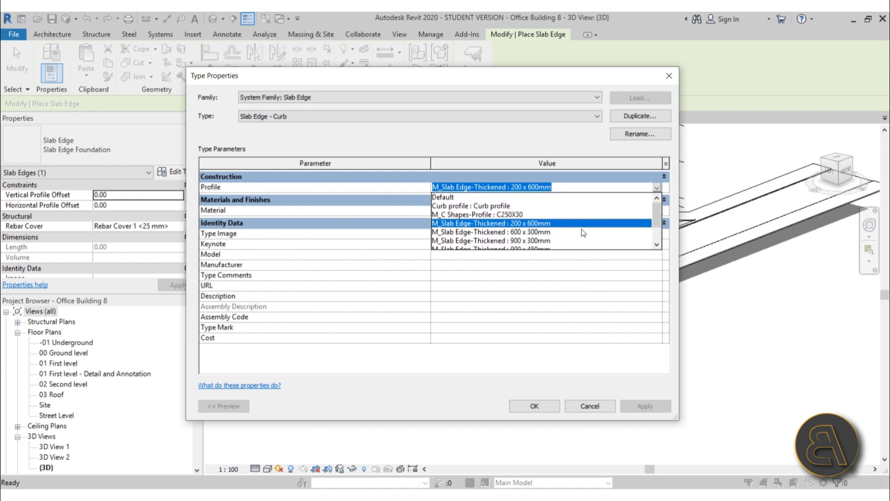
{"action": "left_click", "coordinate": [493, 206]}
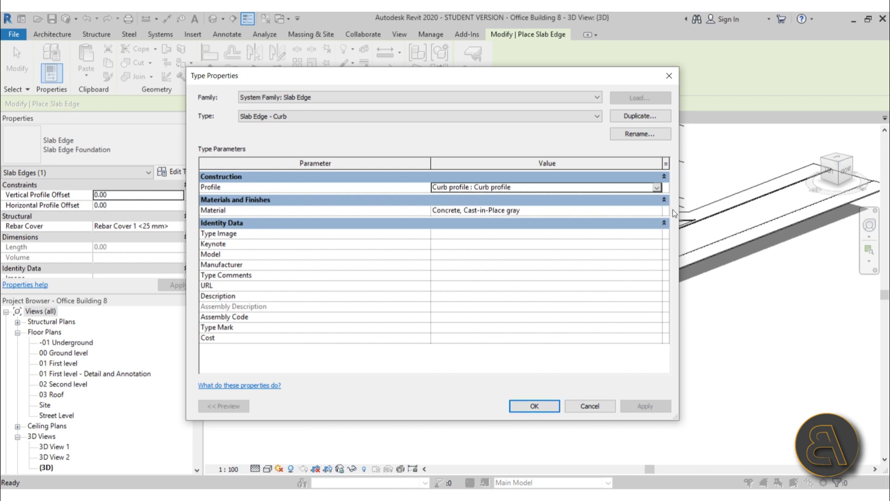
- Open the material choice for the curb type and look through the project materials matching "white"
{"action": "left_click", "coordinate": [657, 213]}
{"action": "left_click", "coordinate": [657, 211]}
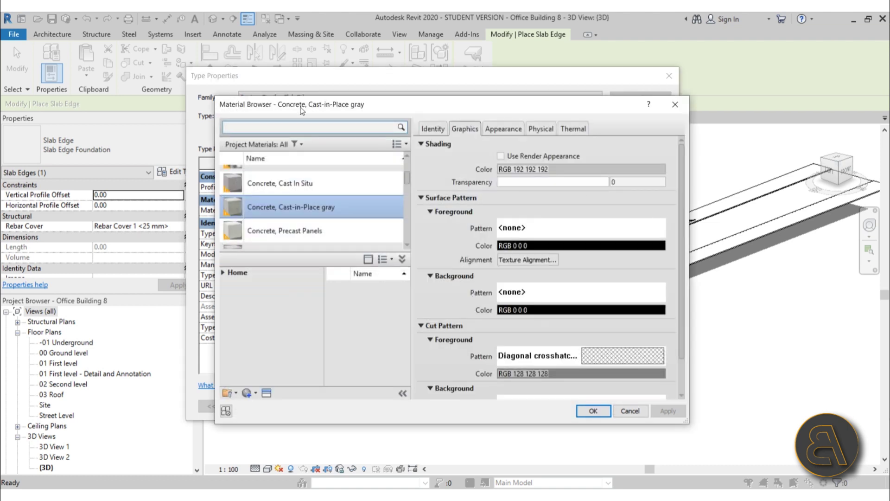
{"action": "type", "text": "white"}
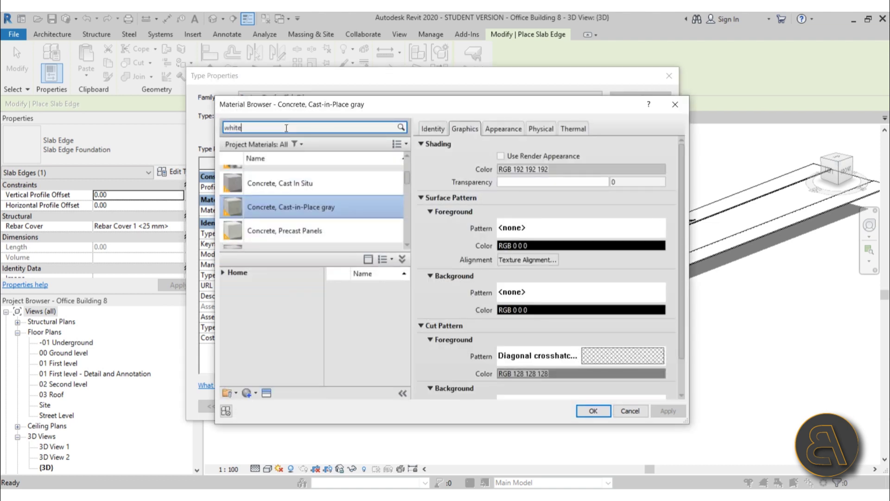
{"action": "scroll", "coordinate": [345, 216], "scroll_direction": "down", "scroll_amount": 3}
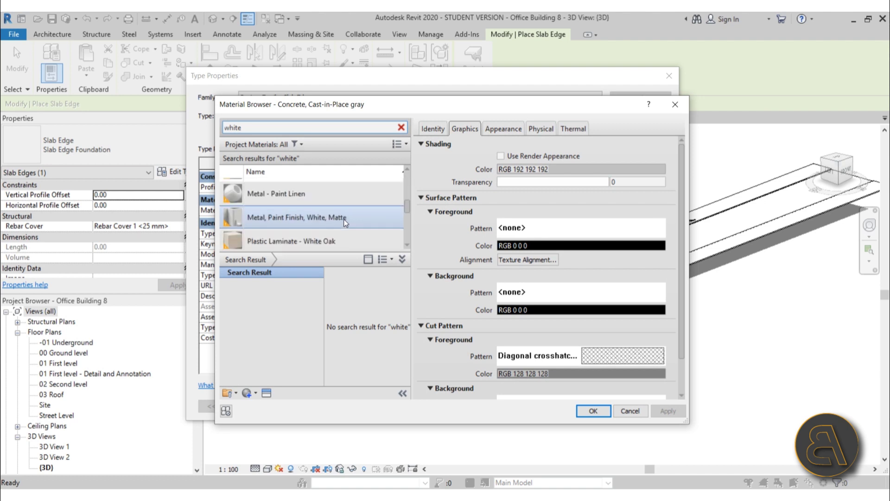
{"action": "scroll", "coordinate": [333, 229], "scroll_direction": "down", "scroll_amount": 6}
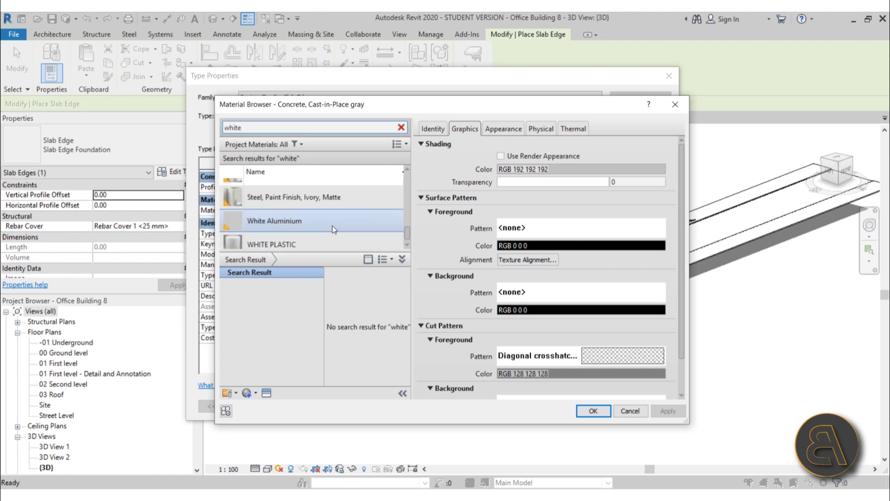
{"action": "scroll", "coordinate": [333, 229], "scroll_direction": "up", "scroll_amount": 4}
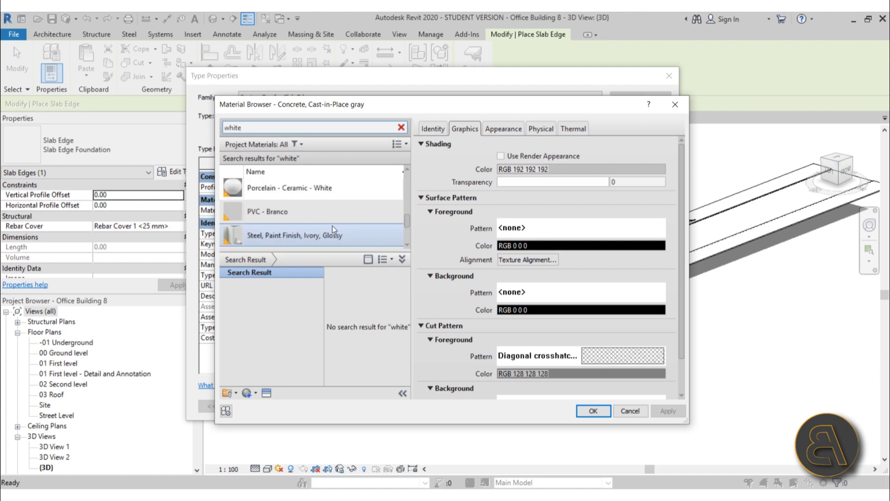
{"action": "scroll", "coordinate": [332, 225], "scroll_direction": "up", "scroll_amount": 4}
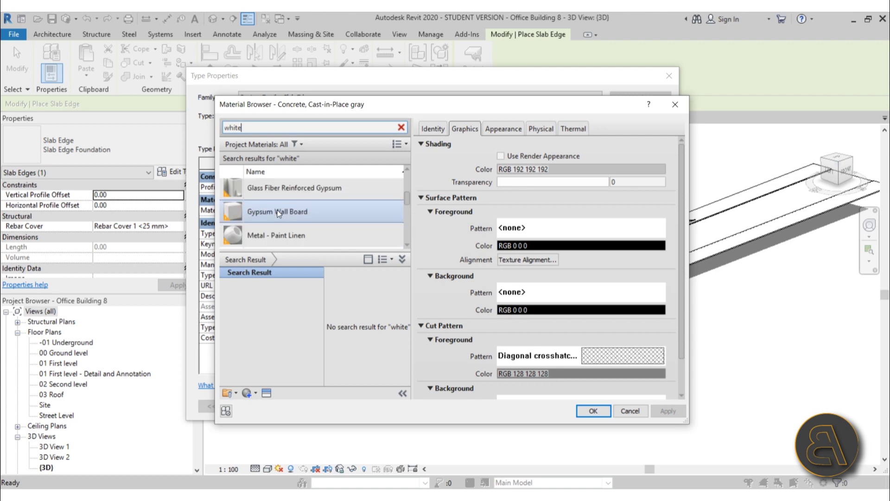
{"action": "scroll", "coordinate": [277, 211], "scroll_direction": "down", "scroll_amount": 8}
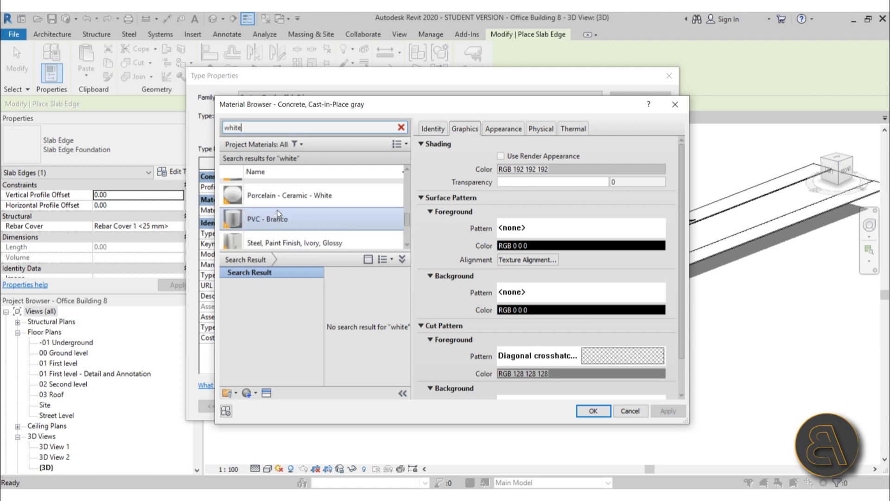
{"action": "scroll", "coordinate": [277, 210], "scroll_direction": "up", "scroll_amount": 8}
- Search the project materials for "gyp" and "paint", enlarging the results list to look for a suitable painted base material
{"action": "left_click_drag", "start_coordinate": [256, 128], "coordinate": [163, 121]}
{"action": "type", "text": "gyp"}
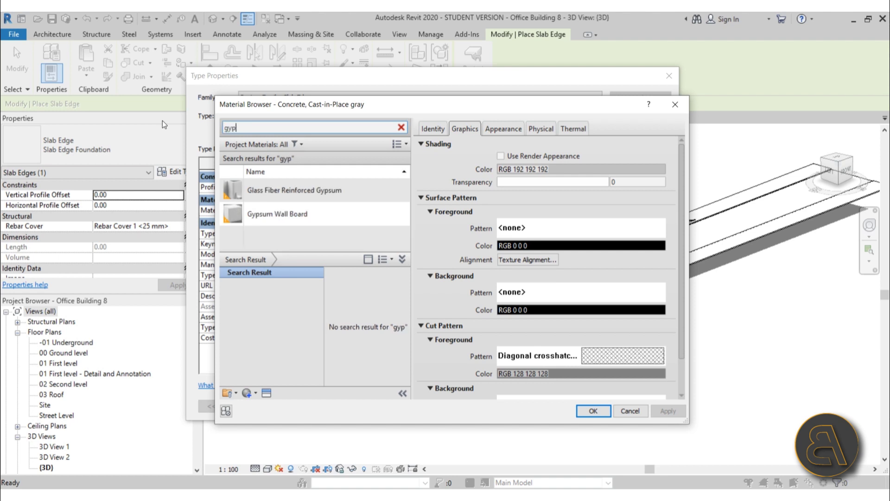
{"action": "key", "text": "BackSpace"}
{"action": "key", "text": "BackSpace"}
{"action": "key", "text": "BackSpace"}
{"action": "type", "text": "paint"}
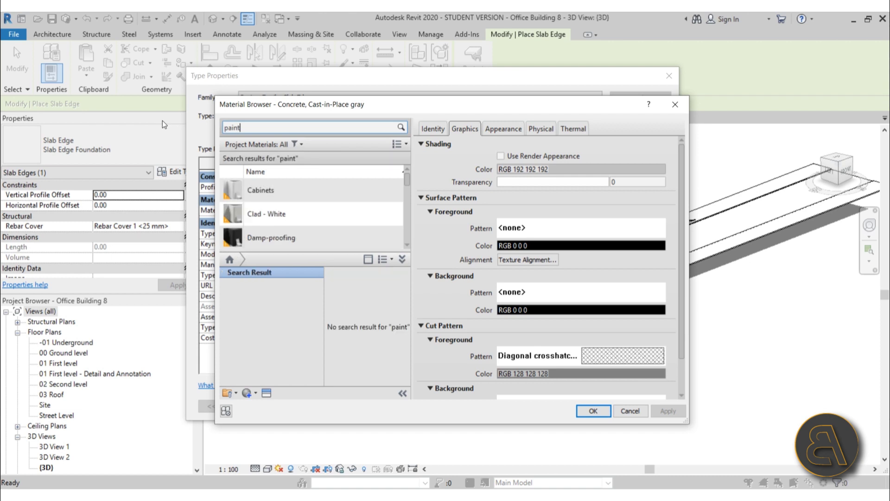
{"action": "scroll", "coordinate": [333, 190], "scroll_direction": "down", "scroll_amount": 5}
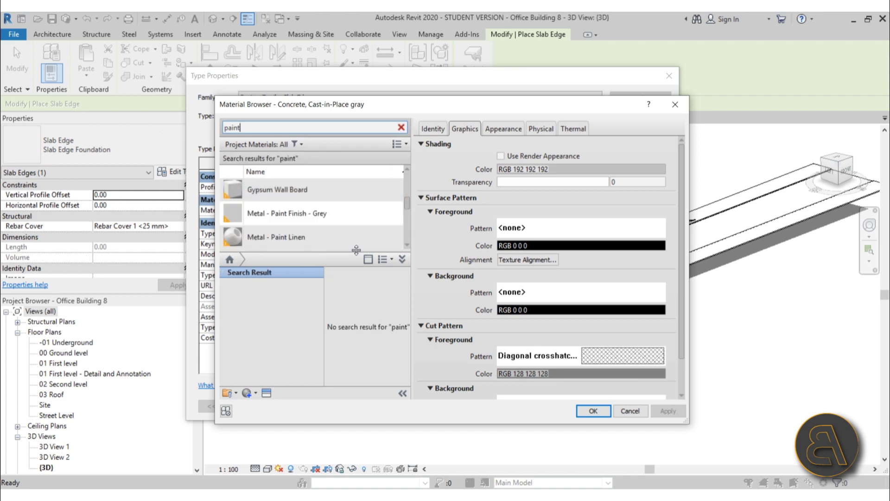
{"action": "left_click_drag", "start_coordinate": [320, 254], "coordinate": [319, 331]}
{"action": "scroll", "coordinate": [347, 235], "scroll_direction": "down", "scroll_amount": 1}
{"action": "scroll", "coordinate": [348, 223], "scroll_direction": "down", "scroll_amount": 2}
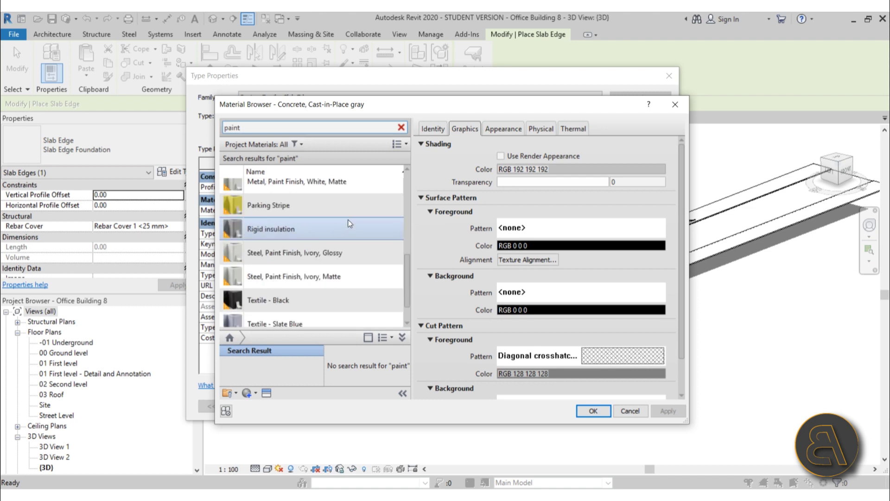
{"action": "scroll", "coordinate": [349, 223], "scroll_direction": "down", "scroll_amount": 1}
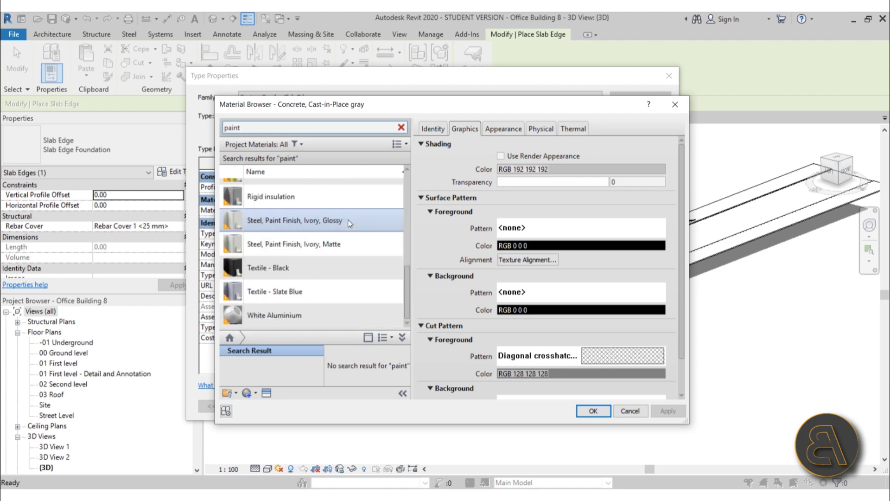
{"action": "scroll", "coordinate": [329, 275], "scroll_direction": "up", "scroll_amount": 2}
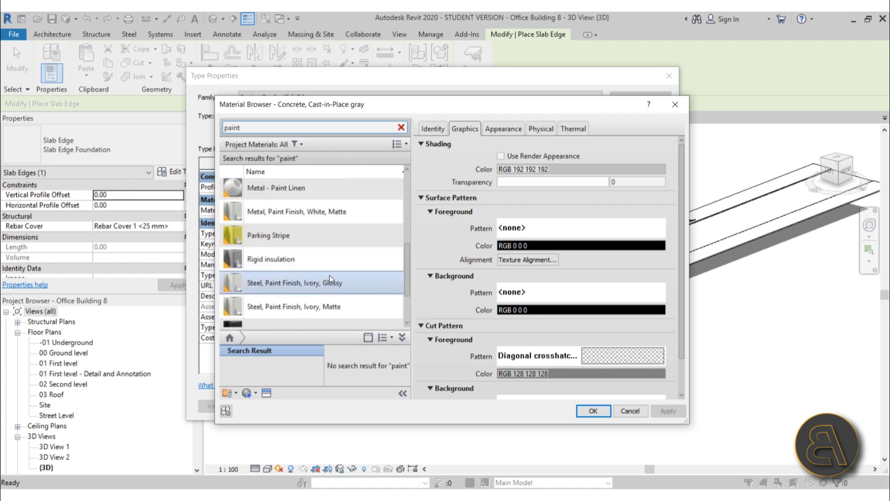
{"action": "scroll", "coordinate": [328, 274], "scroll_direction": "up", "scroll_amount": 2}
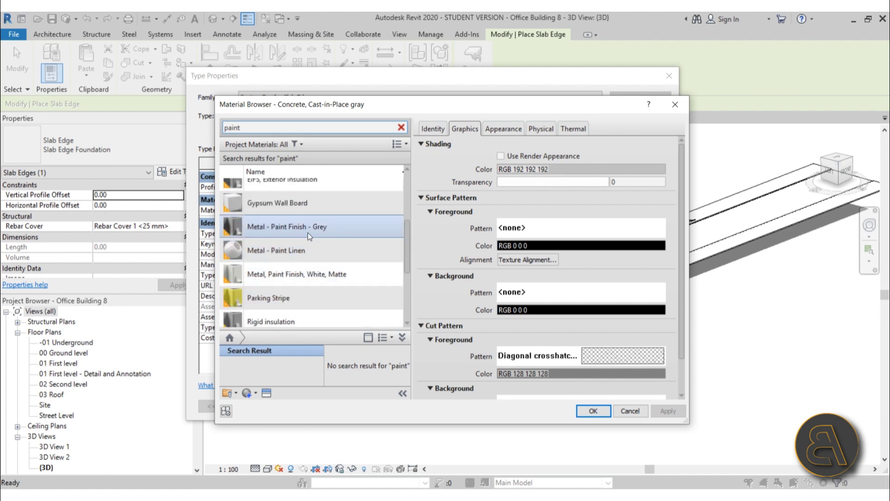
{"action": "scroll", "coordinate": [307, 237], "scroll_direction": "up", "scroll_amount": 2}
- Duplicate the Gypsum Wall Board material and name the copy "Curb material"
{"action": "left_click", "coordinate": [291, 269]}
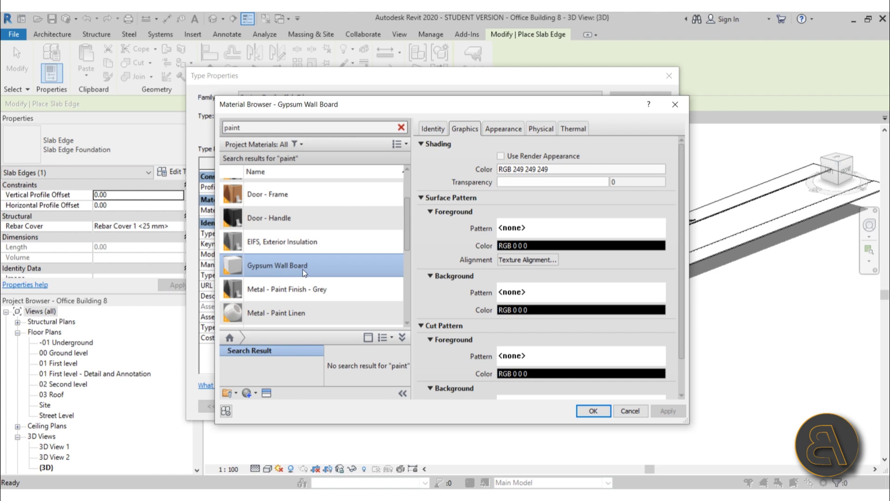
{"action": "right_click", "coordinate": [266, 271]}
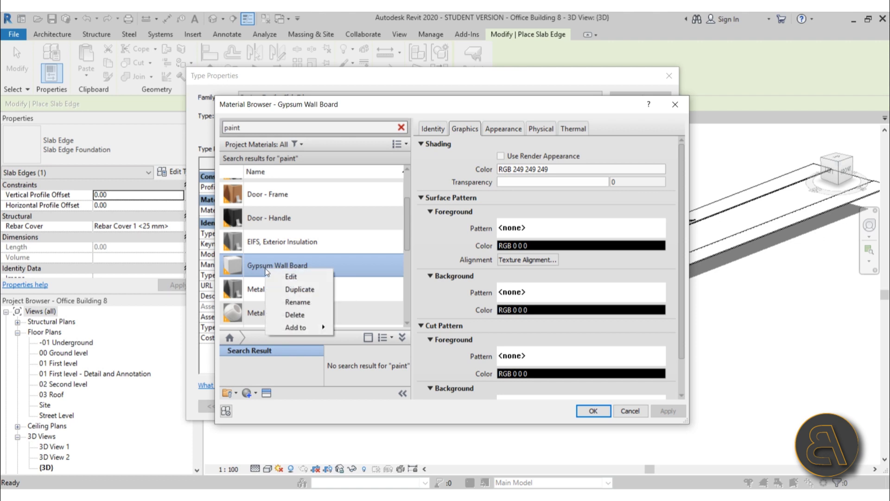
{"action": "left_click", "coordinate": [288, 290]}
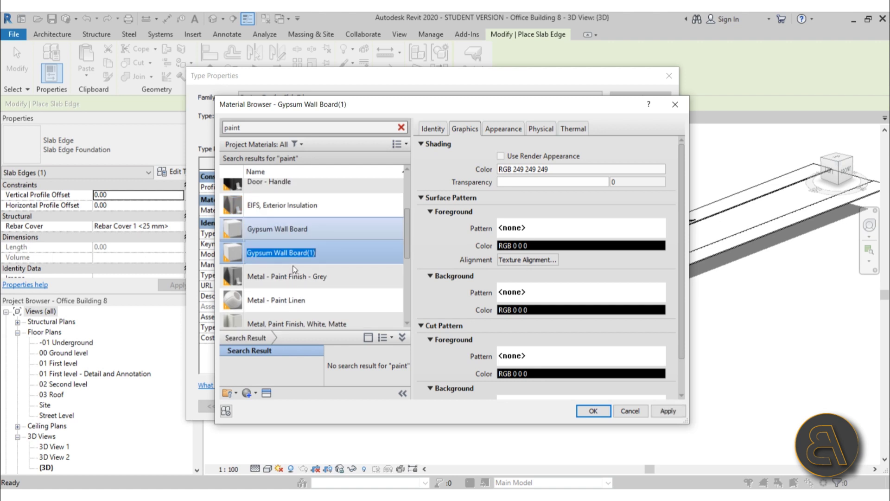
{"action": "type", "text": "C"}
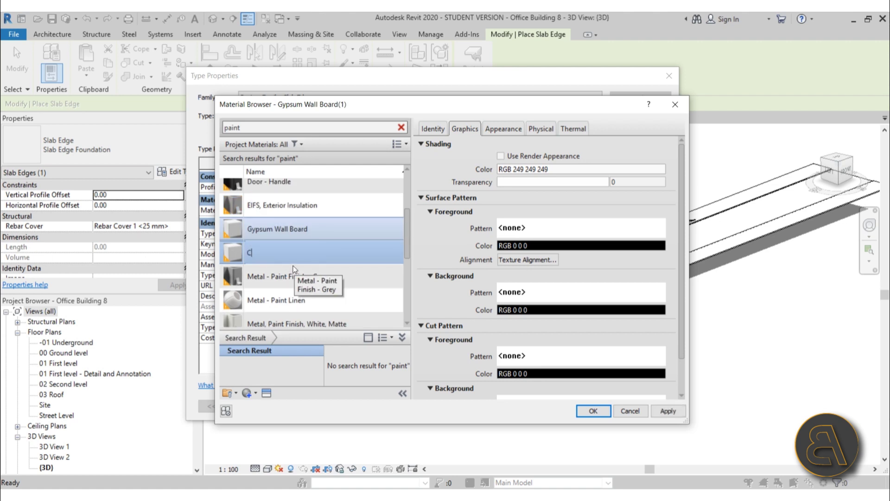
{"action": "type", "text": "urb material"}
{"action": "key", "text": "Return"}
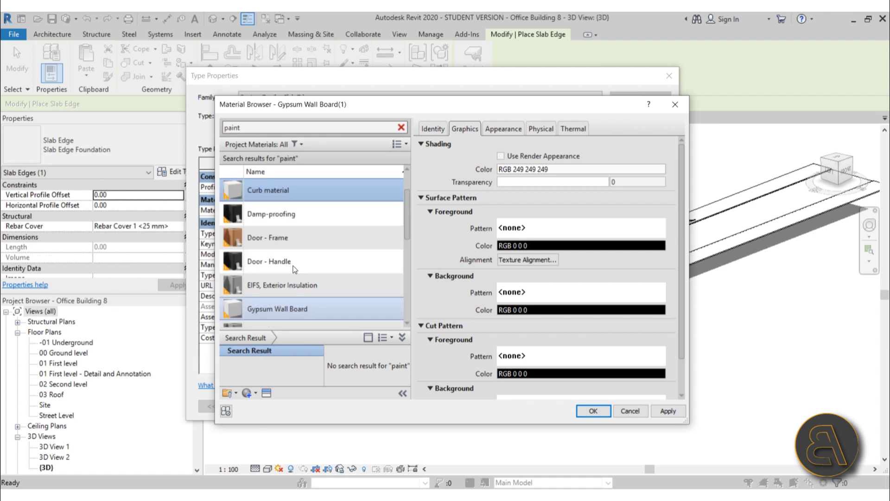
- Check the appearance settings of Curb material, assign it to the Slab Edge - Curb type and accept the type properties
{"action": "left_click", "coordinate": [503, 129]}
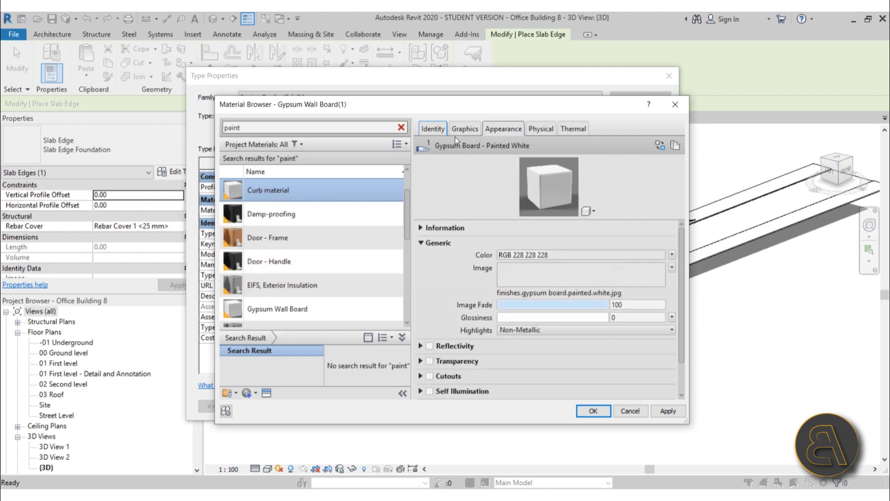
{"action": "scroll", "coordinate": [292, 216], "scroll_direction": "up", "scroll_amount": 1}
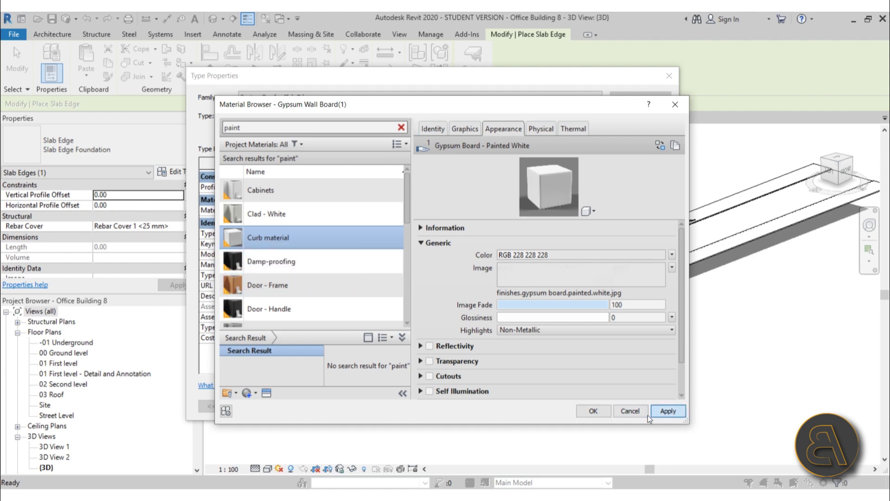
{"action": "left_click", "coordinate": [592, 415]}
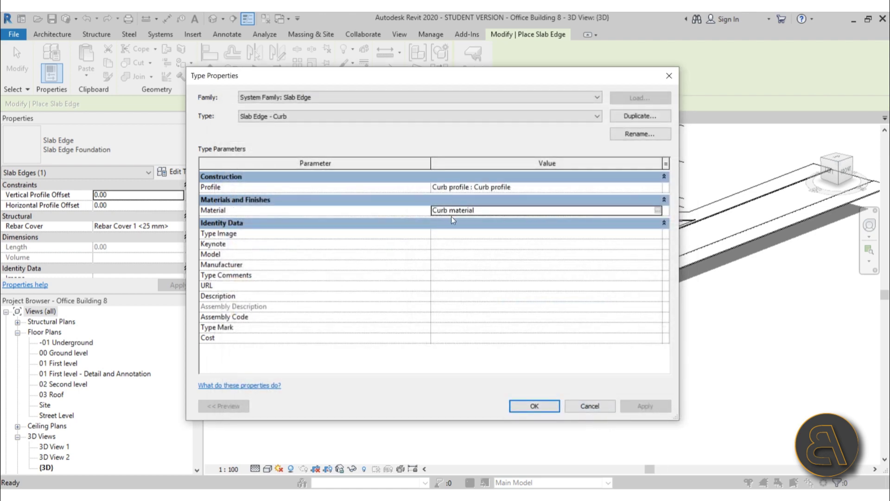
{"action": "left_click", "coordinate": [547, 411]}
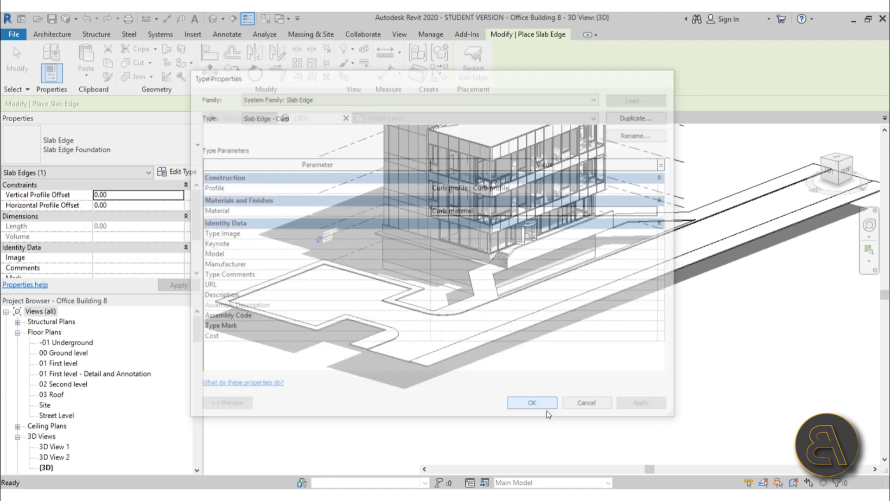
- Start a slab edge of type Slab Edge - Curb and place it along the parking area's first inner Sidewalk edge
{"action": "left_click", "coordinate": [52, 35]}
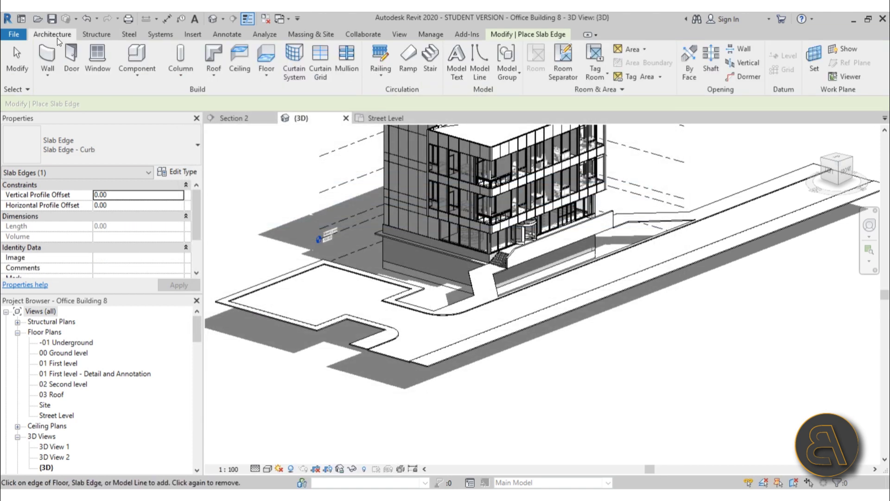
{"action": "left_click", "coordinate": [266, 75]}
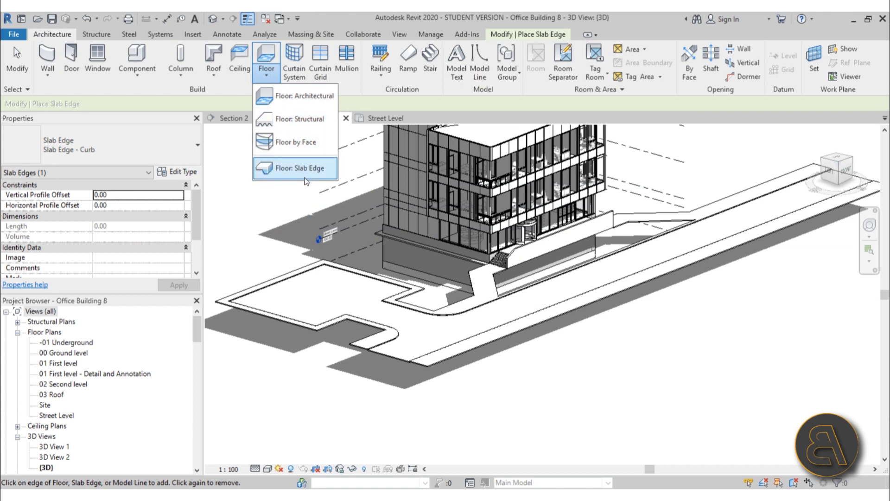
{"action": "left_click", "coordinate": [287, 179]}
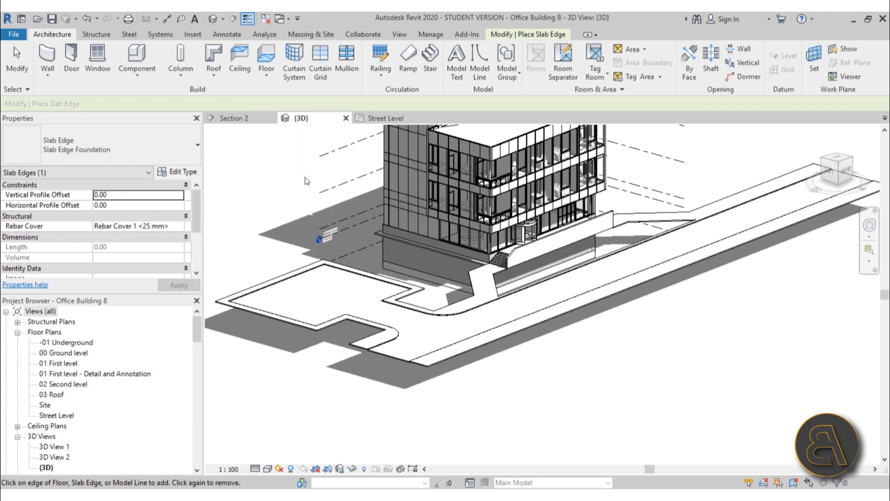
{"action": "left_click", "coordinate": [102, 149]}
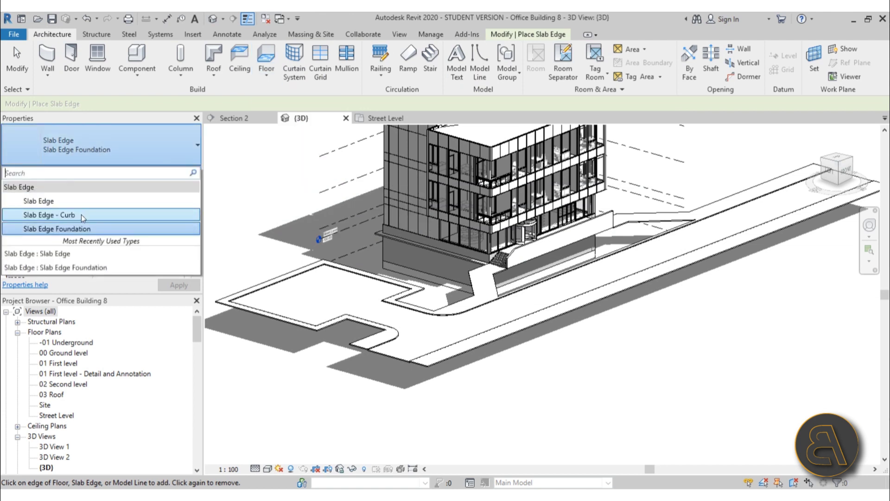
{"action": "left_click", "coordinate": [82, 213]}
{"action": "scroll", "coordinate": [245, 277], "scroll_direction": "up", "scroll_amount": 5}
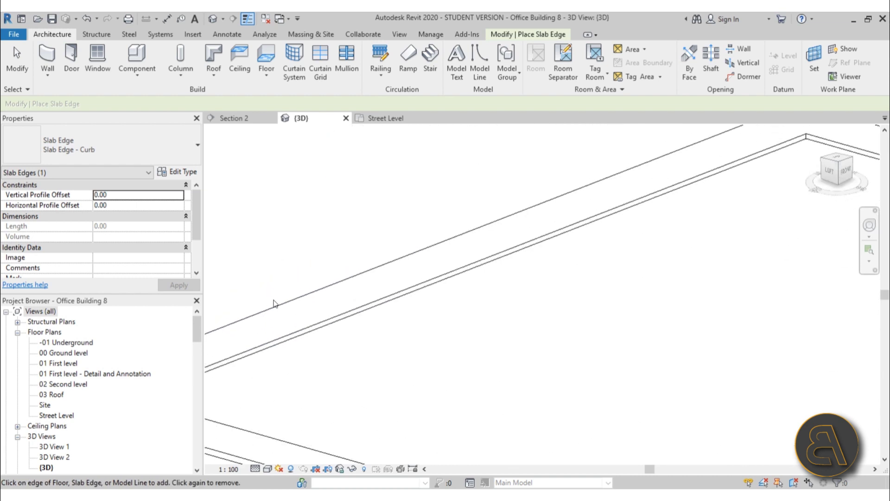
{"action": "left_click", "coordinate": [331, 321]}
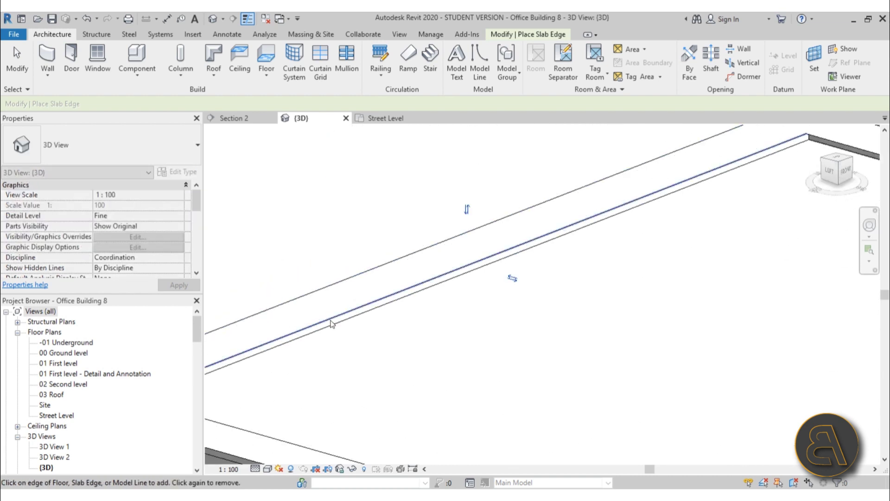
- Continue the curb along the parking area's other inner Sidewalk edges, including the offset near the planting area
{"action": "middle_click_drag", "start_coordinate": [445, 334], "coordinate": [619, 222], "text": "shift"}
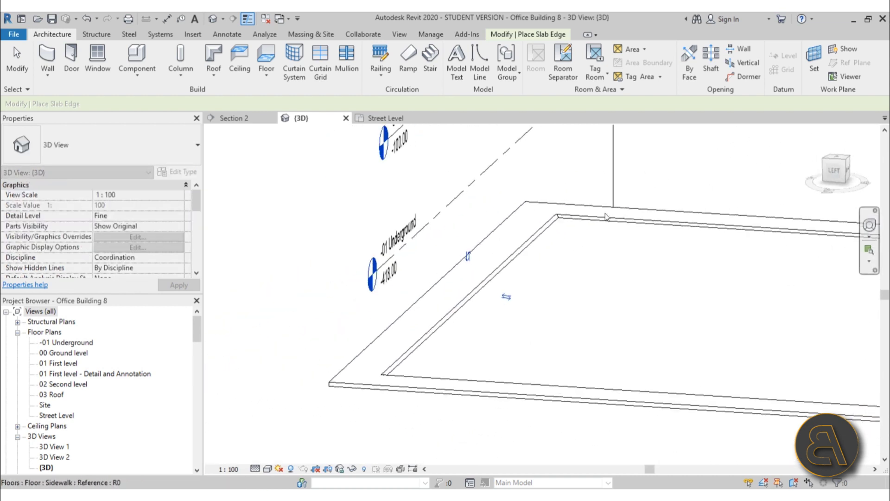
{"action": "scroll", "coordinate": [602, 216], "scroll_direction": "up", "scroll_amount": 3}
{"action": "scroll", "coordinate": [459, 223], "scroll_direction": "up", "scroll_amount": 3}
{"action": "scroll", "coordinate": [544, 213], "scroll_direction": "up", "scroll_amount": 3}
{"action": "scroll", "coordinate": [510, 195], "scroll_direction": "down", "scroll_amount": 3}
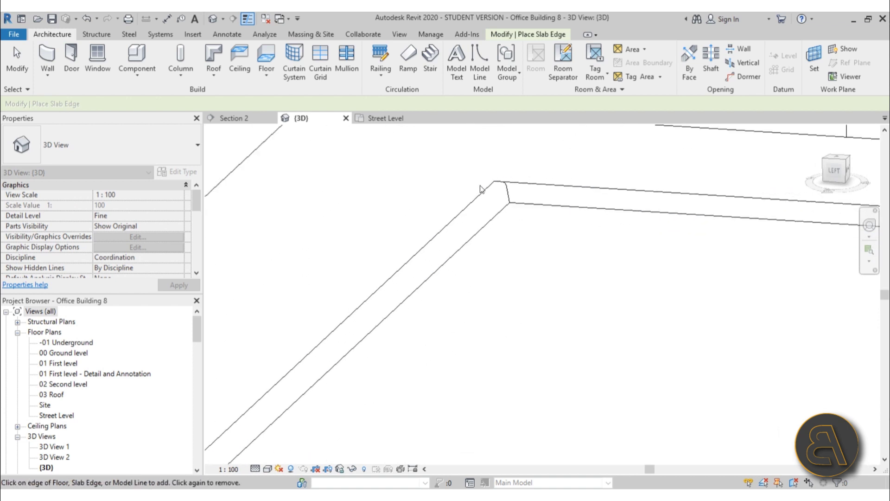
{"action": "scroll", "coordinate": [429, 185], "scroll_direction": "down", "scroll_amount": 4}
{"action": "scroll", "coordinate": [681, 199], "scroll_direction": "up", "scroll_amount": 5}
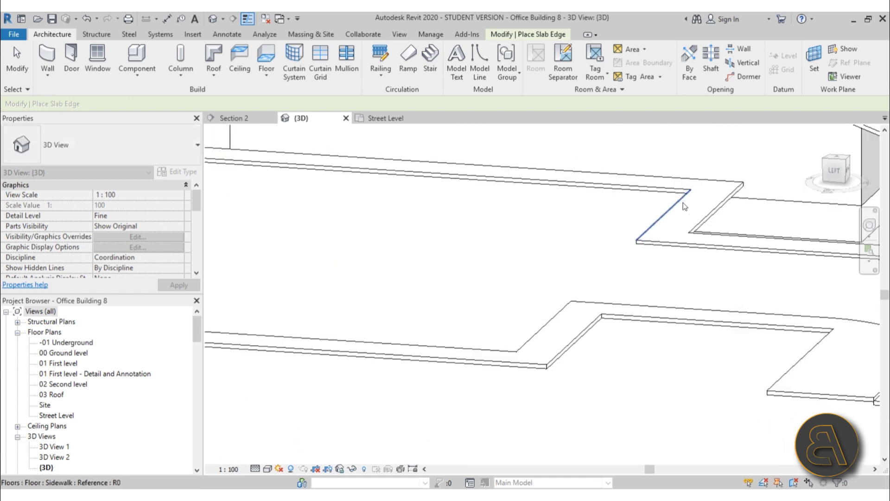
{"action": "left_click", "coordinate": [661, 252]}
{"action": "mouse_move", "coordinate": [658, 230]}
{"action": "middle_mouse_down", "text": "shift"}
{"action": "mouse_move", "coordinate": [541, 172]}
{"action": "mouse_move", "coordinate": [577, 218]}
{"action": "mouse_move", "coordinate": [712, 199]}
{"action": "mouse_move", "coordinate": [547, 149]}
{"action": "mouse_move", "coordinate": [670, 278]}
{"action": "mouse_move", "coordinate": [610, 242]}
{"action": "middle_mouse_up", "text": "shift"}
{"action": "left_click", "coordinate": [537, 173]}
- Add the curb to the Sidewalk edges enclosing the long tapered area between the entrance ramp and the street
{"action": "scroll", "coordinate": [609, 236], "scroll_direction": "down", "scroll_amount": 5}
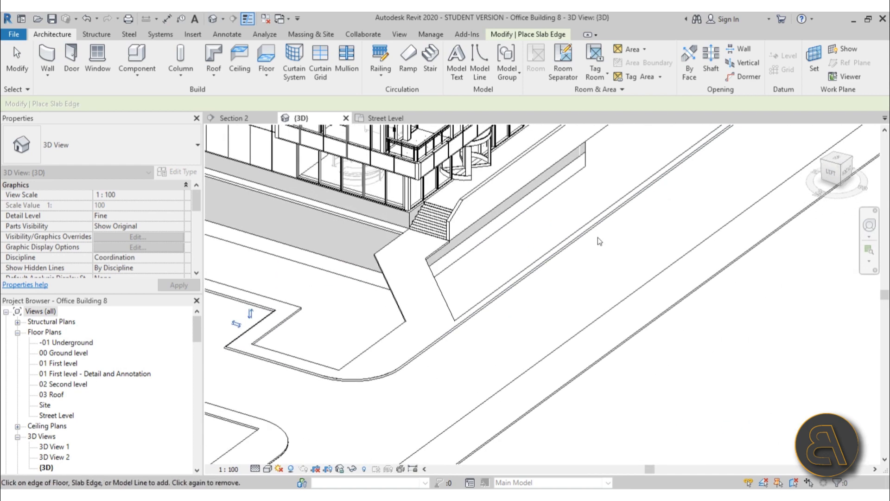
{"action": "scroll", "coordinate": [517, 295], "scroll_direction": "up", "scroll_amount": 4}
{"action": "scroll", "coordinate": [517, 295], "scroll_direction": "up", "scroll_amount": 3}
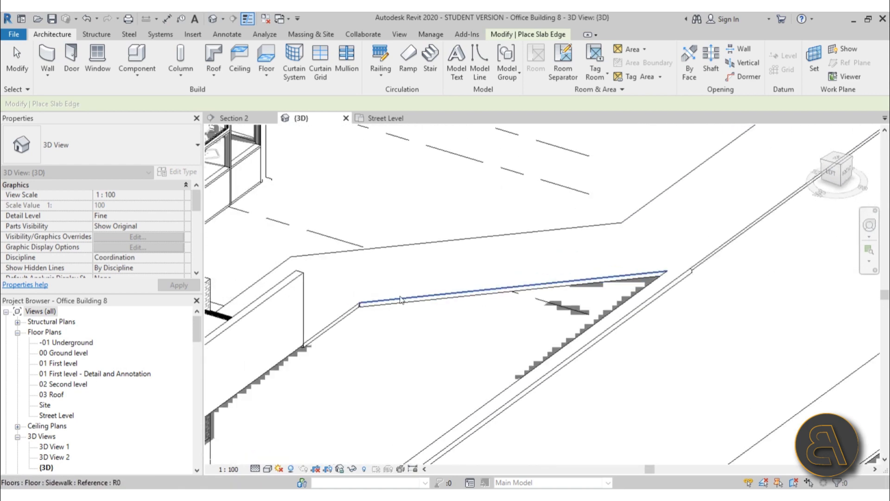
{"action": "mouse_move", "coordinate": [351, 312]}
{"action": "middle_mouse_down", "text": "shift"}
{"action": "mouse_move", "coordinate": [454, 260]}
{"action": "mouse_move", "coordinate": [550, 233]}
{"action": "mouse_move", "coordinate": [365, 321]}
{"action": "middle_mouse_up", "text": "shift"}
{"action": "left_click", "coordinate": [365, 321]}
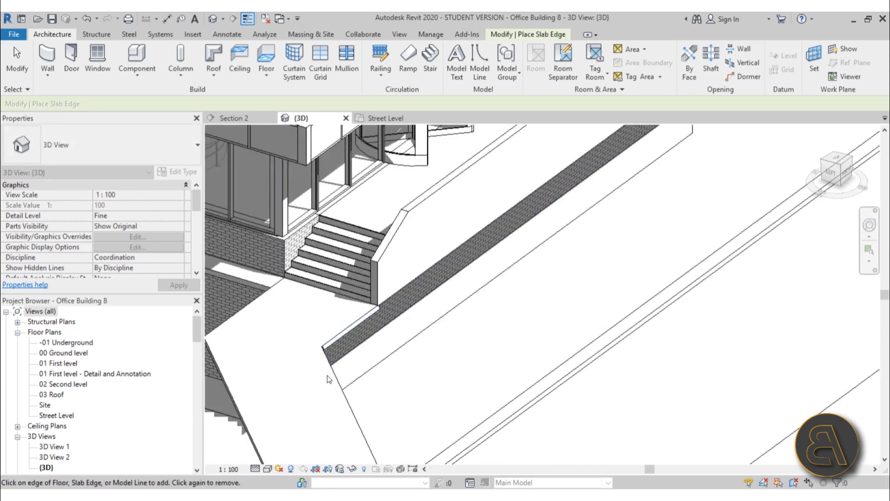
- Extend the curb around the Sidewalk edges of the planting area between the entrance walkway and the parking area
{"action": "mouse_move", "coordinate": [332, 376]}
{"action": "middle_mouse_down", "text": "shift"}
{"action": "mouse_move", "coordinate": [597, 318]}
{"action": "mouse_move", "coordinate": [424, 337]}
{"action": "middle_mouse_up", "text": "shift"}
{"action": "mouse_move", "coordinate": [427, 300]}
{"action": "middle_mouse_down", "text": "shift"}
{"action": "mouse_move", "coordinate": [441, 289]}
{"action": "mouse_move", "coordinate": [510, 306]}
{"action": "mouse_move", "coordinate": [619, 297]}
{"action": "mouse_move", "coordinate": [583, 298]}
{"action": "mouse_move", "coordinate": [657, 351]}
{"action": "middle_mouse_up", "text": "shift"}
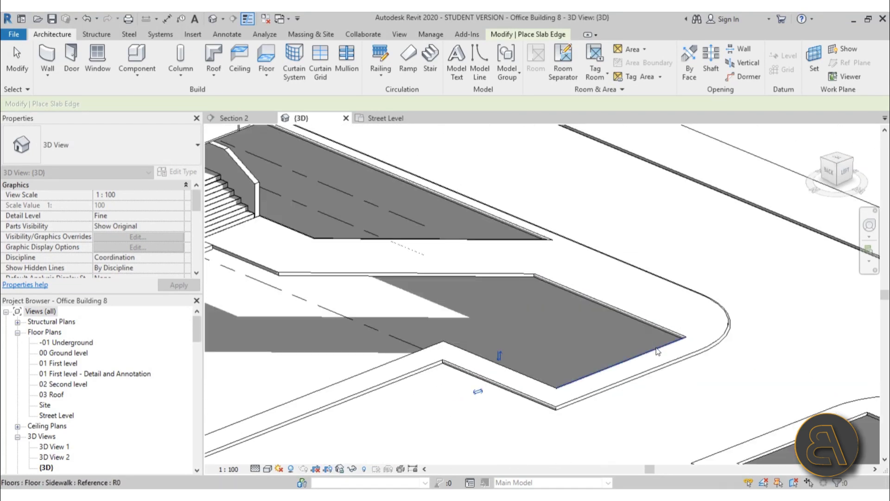
{"action": "mouse_move", "coordinate": [511, 366]}
{"action": "middle_mouse_down", "text": "shift"}
{"action": "mouse_move", "coordinate": [455, 304]}
{"action": "mouse_move", "coordinate": [340, 364]}
{"action": "mouse_move", "coordinate": [444, 340]}
{"action": "mouse_move", "coordinate": [408, 339]}
{"action": "middle_mouse_up", "text": "shift"}
{"action": "left_click", "coordinate": [408, 338]}
- Place the curb along the Sidewalk edges of the recessed area across the parking entrance
{"action": "middle_click_drag", "start_coordinate": [535, 297], "coordinate": [372, 344], "text": "shift"}
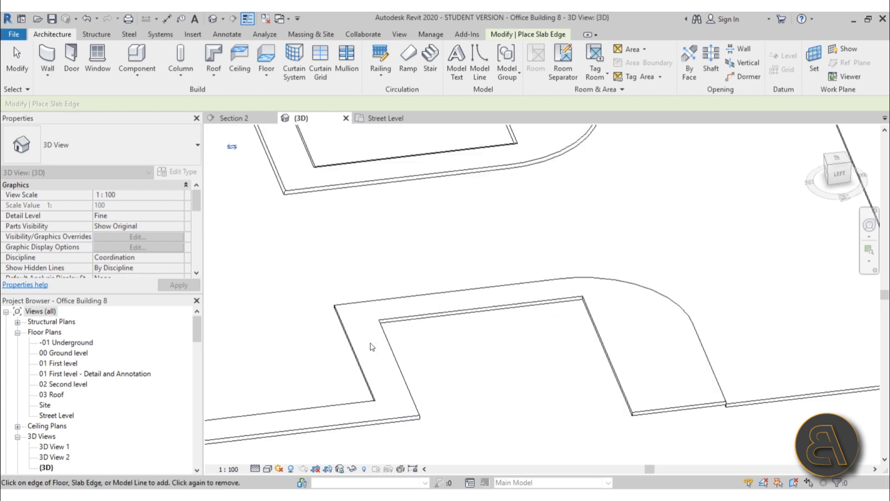
{"action": "left_click", "coordinate": [388, 321]}
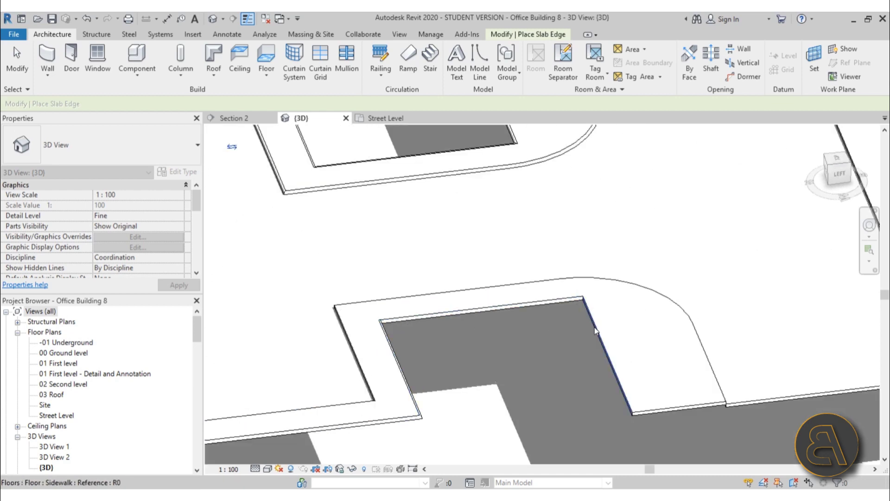
{"action": "middle_click_drag", "start_coordinate": [598, 331], "coordinate": [431, 308], "text": "shift"}
{"action": "left_click", "coordinate": [448, 347]}
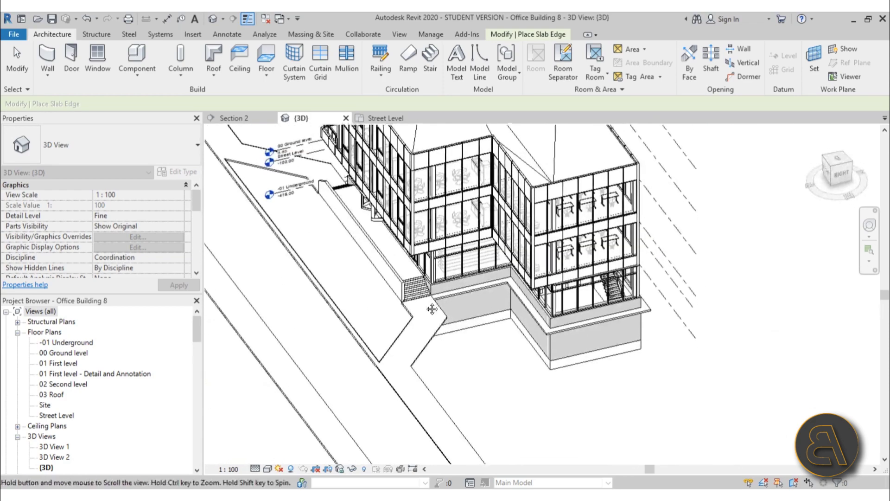
- End the slab edge placement and examine the Sidewalk floor where the walkway meets the entrance stairs and brick wall
{"action": "scroll", "coordinate": [408, 308], "scroll_direction": "up", "scroll_amount": 5}
{"action": "middle_click_drag", "start_coordinate": [394, 347], "coordinate": [439, 242], "text": "shift"}
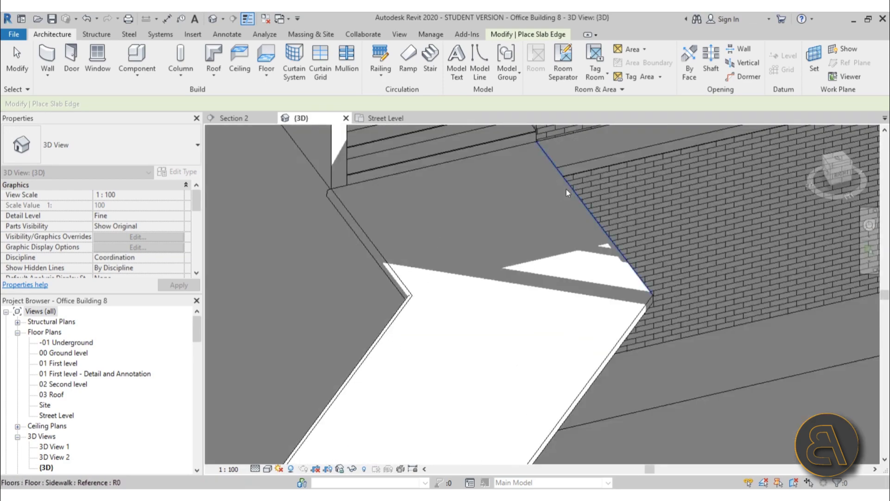
{"action": "key", "text": "Escape"}
{"action": "key", "text": "Escape"}
{"action": "middle_click_drag", "start_coordinate": [566, 189], "coordinate": [588, 324], "text": "shift"}
{"action": "left_click", "coordinate": [614, 327]}
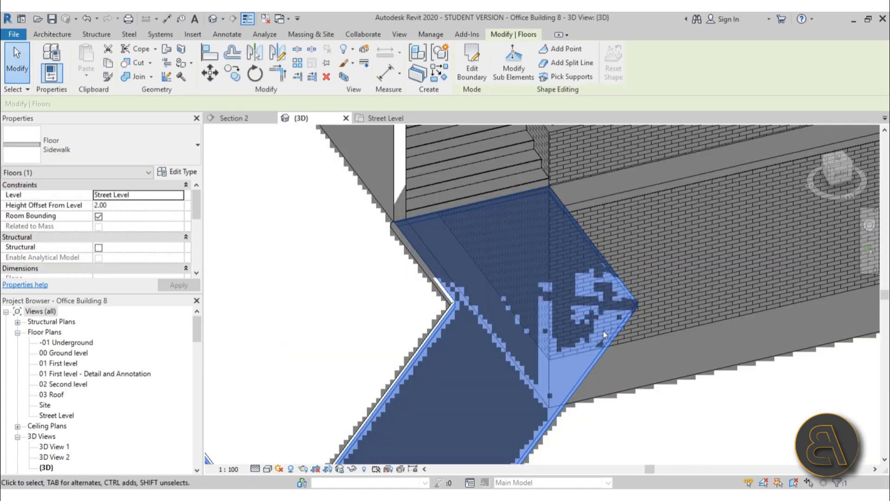
{"action": "key", "text": "Escape"}
- Place a new Slab Edge - Curb along the diagonal walkway edge beside the brick wall and end the placement
{"action": "scroll", "coordinate": [534, 311], "scroll_direction": "down", "scroll_amount": 3}
{"action": "middle_click_drag", "start_coordinate": [532, 312], "coordinate": [390, 225]}
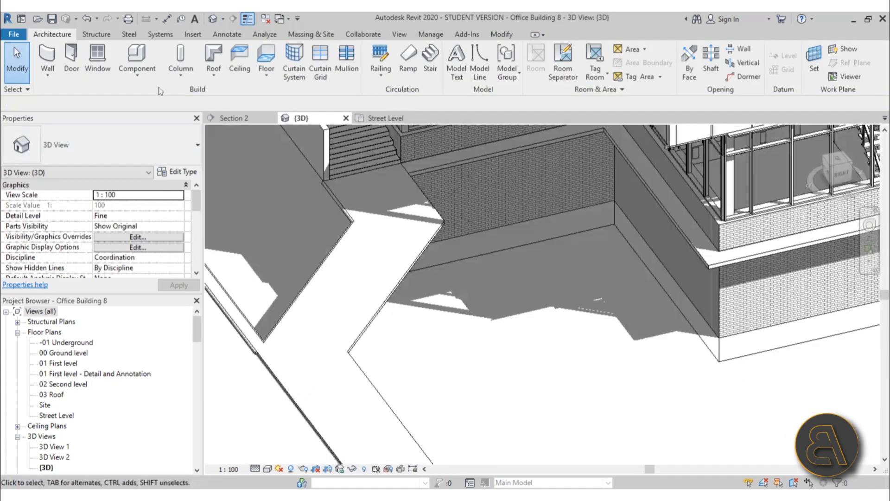
{"action": "left_click", "coordinate": [265, 73]}
{"action": "left_click", "coordinate": [298, 169]}
{"action": "scroll", "coordinate": [397, 258], "scroll_direction": "up", "scroll_amount": 5}
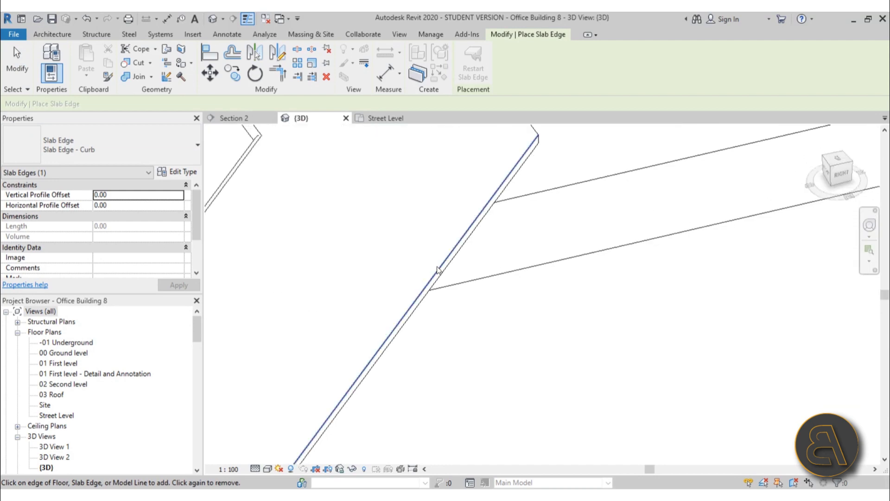
{"action": "left_click", "coordinate": [438, 270]}
{"action": "scroll", "coordinate": [417, 252], "scroll_direction": "down", "scroll_amount": 4}
{"action": "scroll", "coordinate": [343, 223], "scroll_direction": "up", "scroll_amount": 5}
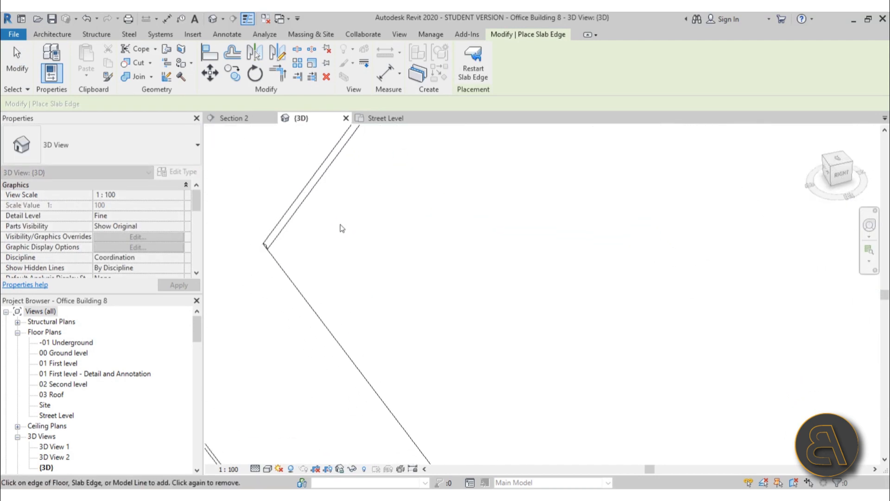
{"action": "scroll", "coordinate": [362, 260], "scroll_direction": "down", "scroll_amount": 4}
{"action": "scroll", "coordinate": [364, 253], "scroll_direction": "up", "scroll_amount": 4}
{"action": "middle_click_drag", "start_coordinate": [382, 308], "coordinate": [392, 258], "text": "shift"}
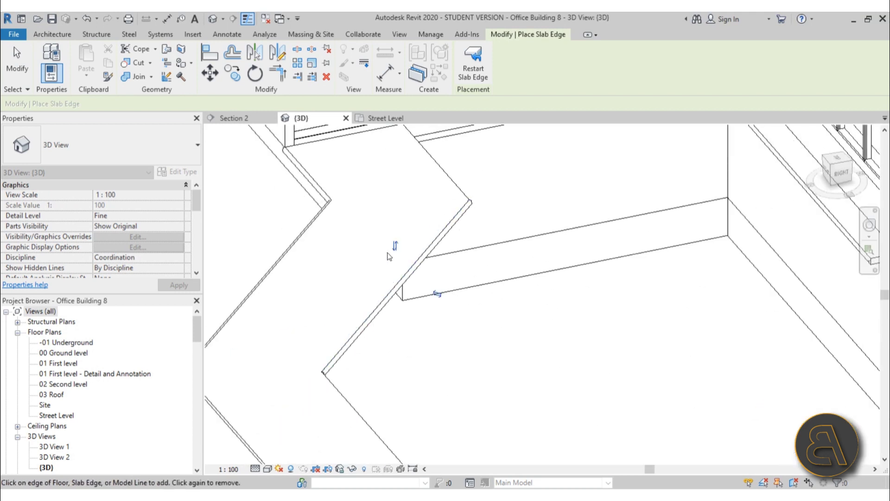
{"action": "key", "text": "Escape"}
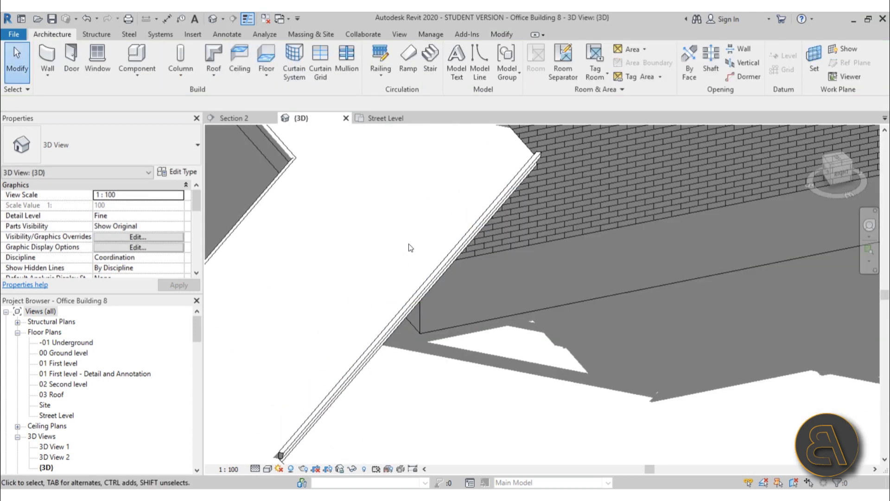
- Flip the profile of the diagonal walkway curb using its vertical axis and dismiss the warning
{"action": "left_click", "coordinate": [427, 274]}
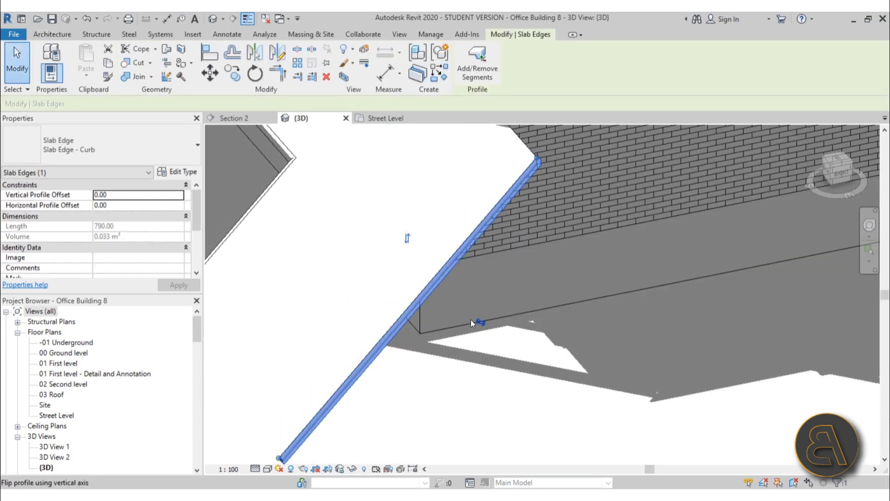
{"action": "left_click", "coordinate": [472, 320]}
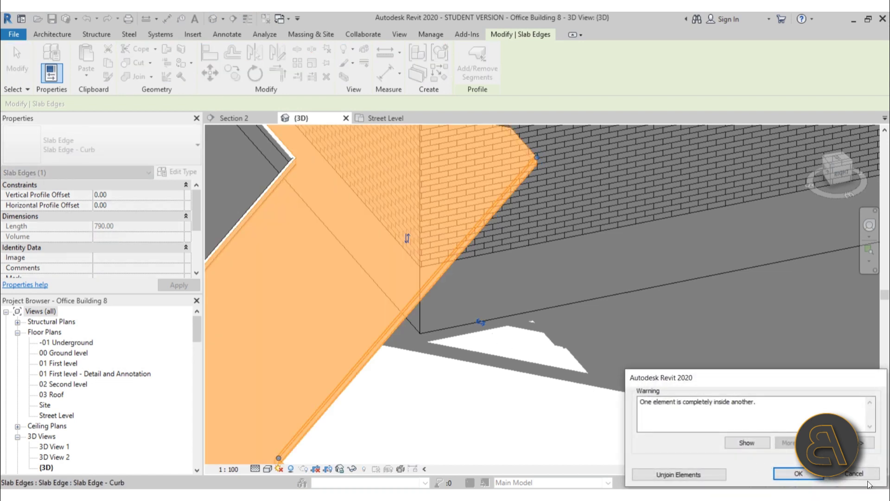
{"action": "left_click", "coordinate": [854, 473]}
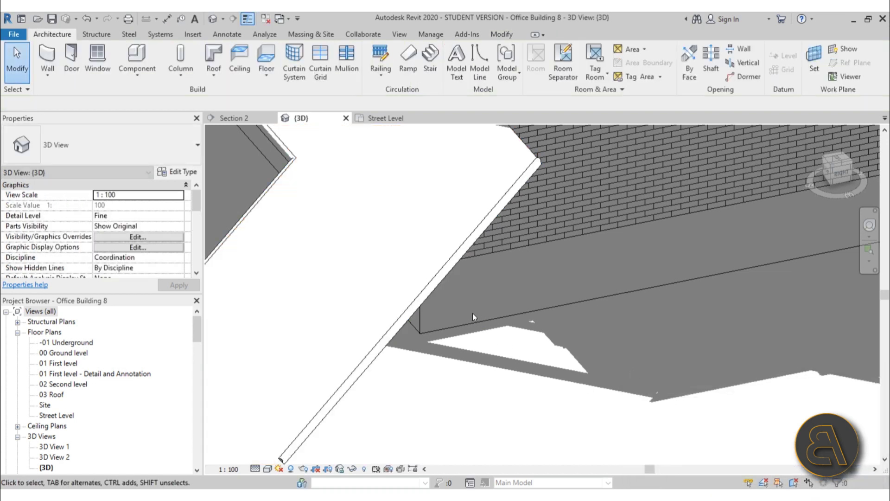
- Start another Slab Edge - Curb and place it along the short walkway edge between the brick wall and the stairs
{"action": "left_click", "coordinate": [259, 80]}
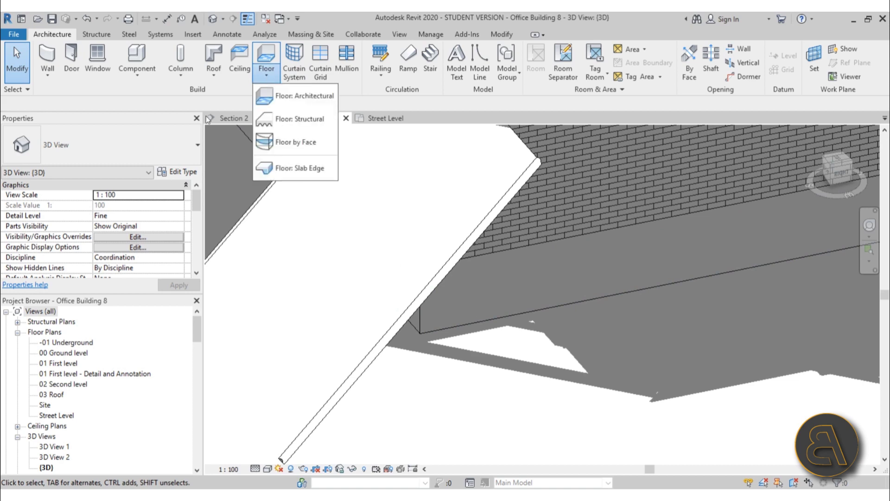
{"action": "left_click", "coordinate": [308, 167]}
{"action": "left_click", "coordinate": [479, 225]}
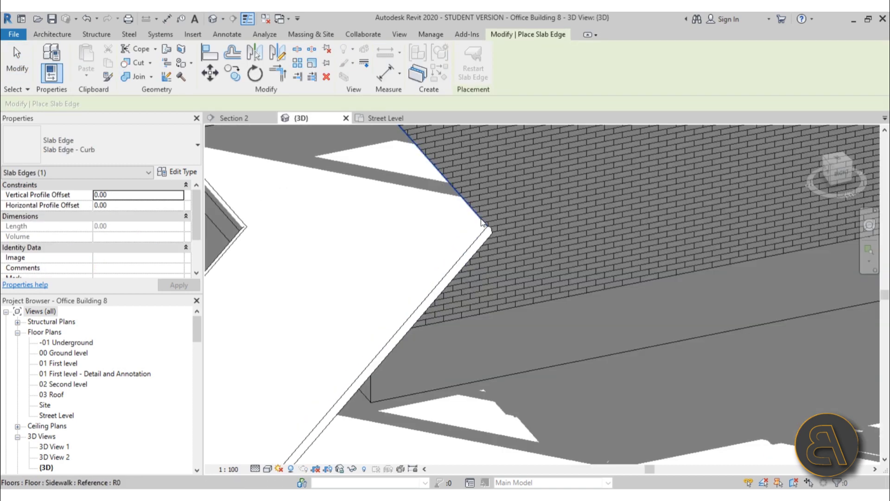
{"action": "mouse_move", "coordinate": [479, 226]}
{"action": "middle_mouse_down"}
{"action": "mouse_move", "coordinate": [465, 282]}
{"action": "mouse_move", "coordinate": [397, 218]}
{"action": "mouse_move", "coordinate": [406, 223]}
{"action": "mouse_move", "coordinate": [369, 233]}
{"action": "mouse_move", "coordinate": [582, 224]}
{"action": "mouse_move", "coordinate": [449, 318]}
{"action": "middle_mouse_up"}
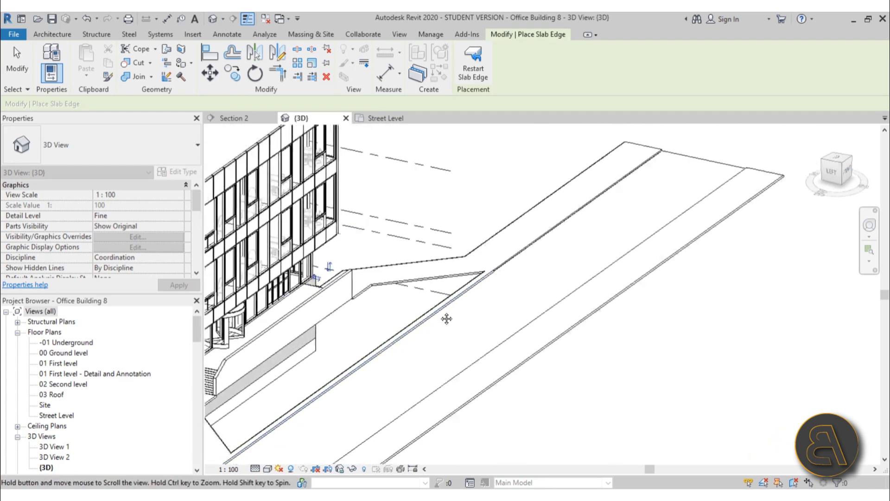
- Add the curb along the Sidewalk's street-facing edge towards the rounded corner at the parking entrance
{"action": "scroll", "coordinate": [459, 299], "scroll_direction": "up", "scroll_amount": 5}
{"action": "scroll", "coordinate": [442, 277], "scroll_direction": "down", "scroll_amount": 4}
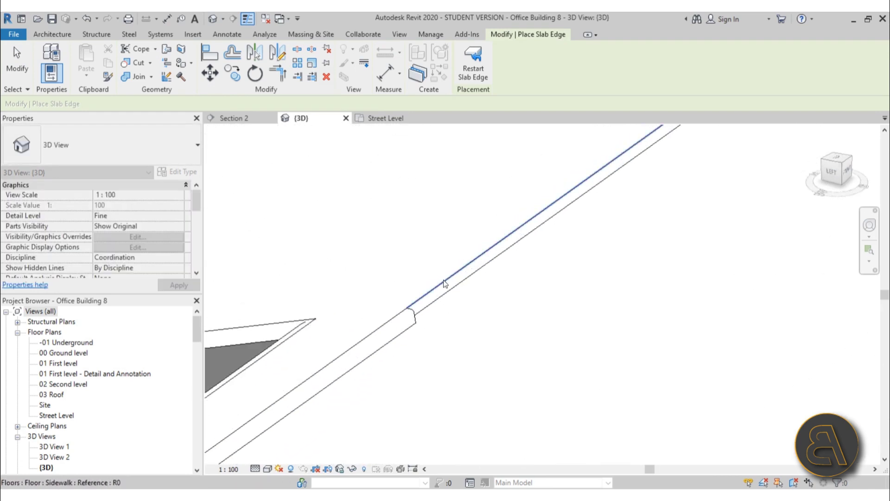
{"action": "middle_click_drag", "start_coordinate": [357, 232], "coordinate": [369, 418]}
{"action": "scroll", "coordinate": [368, 417], "scroll_direction": "down", "scroll_amount": 3}
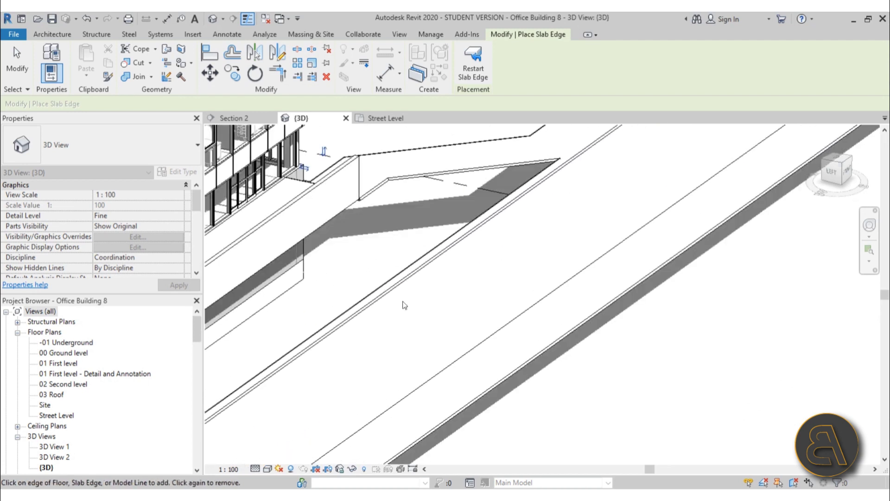
{"action": "scroll", "coordinate": [440, 303], "scroll_direction": "up", "scroll_amount": 3}
{"action": "scroll", "coordinate": [441, 303], "scroll_direction": "up", "scroll_amount": 2}
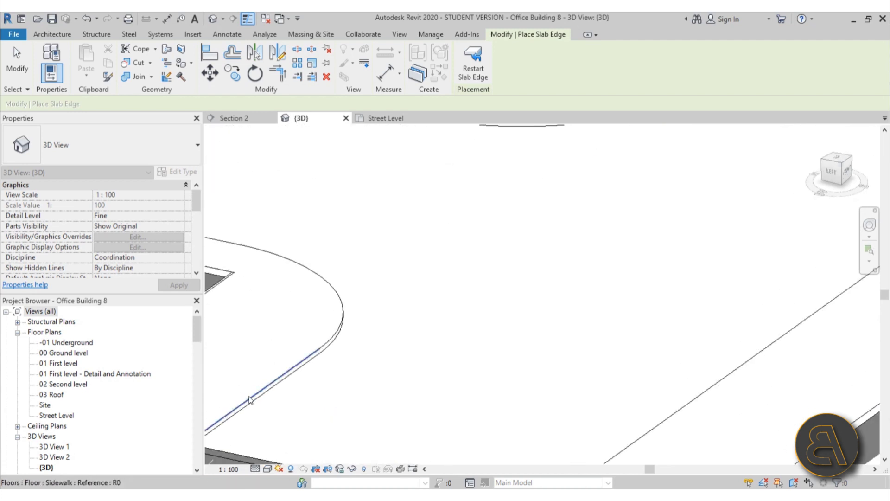
- Continue the curb past the rounded corner and along the Sidewalk edges bordering the parking area
{"action": "scroll", "coordinate": [323, 348], "scroll_direction": "down", "scroll_amount": 3}
{"action": "middle_click_drag", "start_coordinate": [324, 349], "coordinate": [616, 313]}
{"action": "scroll", "coordinate": [261, 304], "scroll_direction": "up", "scroll_amount": 3}
{"action": "scroll", "coordinate": [264, 311], "scroll_direction": "down", "scroll_amount": 2}
{"action": "scroll", "coordinate": [293, 243], "scroll_direction": "up", "scroll_amount": 3}
{"action": "scroll", "coordinate": [294, 287], "scroll_direction": "down", "scroll_amount": 5}
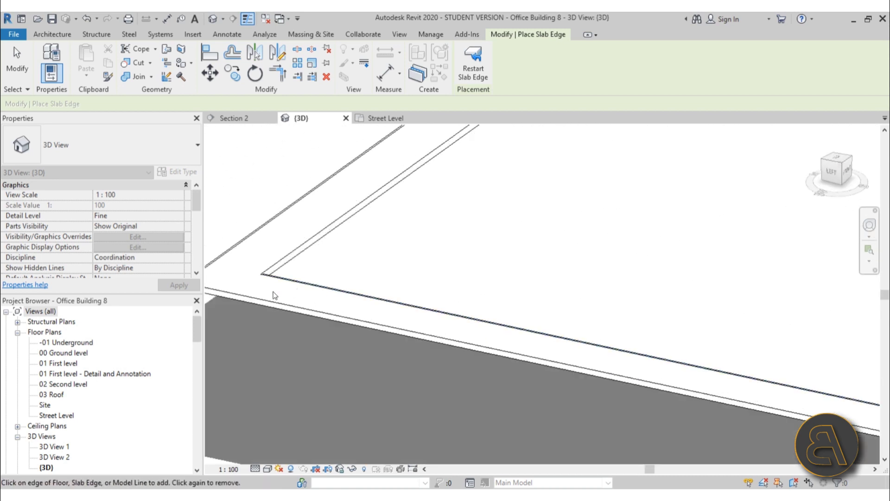
- Switch the 3D view's visual style to a display with material colours and textures
{"action": "middle_click_drag", "start_coordinate": [337, 325], "coordinate": [597, 313], "text": "shift"}
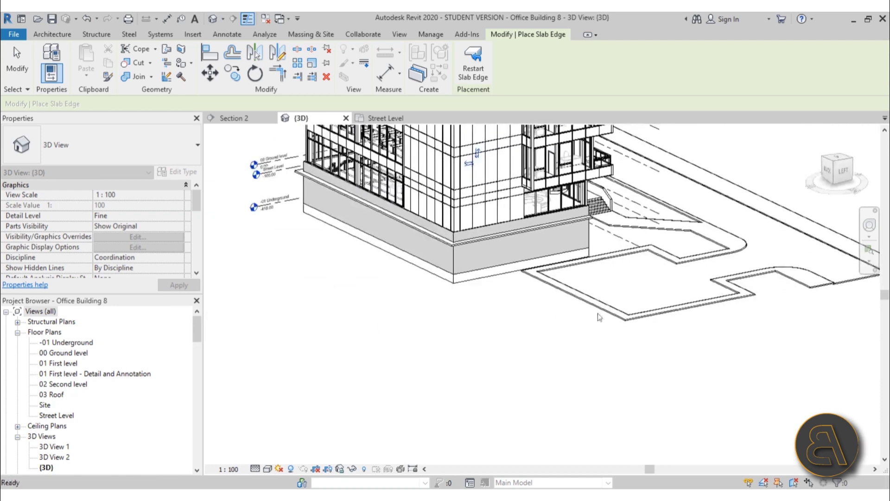
{"action": "scroll", "coordinate": [500, 293], "scroll_direction": "up", "scroll_amount": 8}
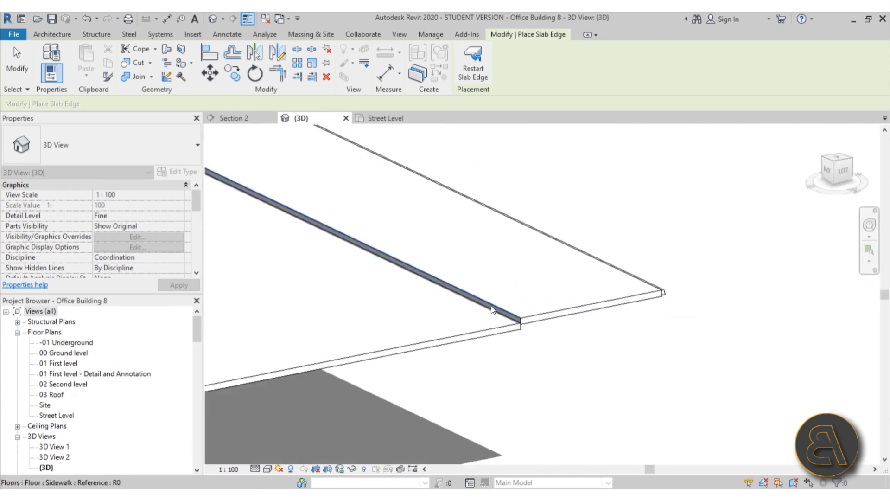
{"action": "scroll", "coordinate": [491, 306], "scroll_direction": "down", "scroll_amount": 3}
{"action": "middle_click_drag", "start_coordinate": [460, 266], "coordinate": [563, 344], "text": "shift"}
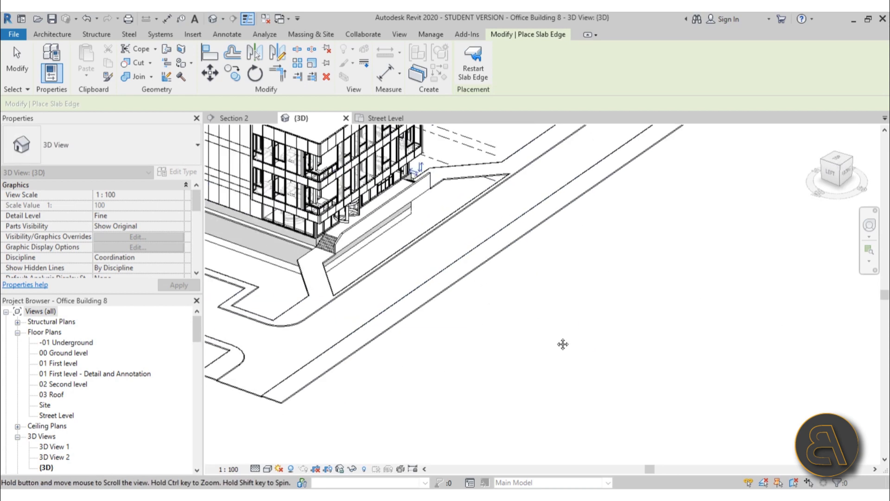
{"action": "scroll", "coordinate": [563, 344], "scroll_direction": "down", "scroll_amount": 5}
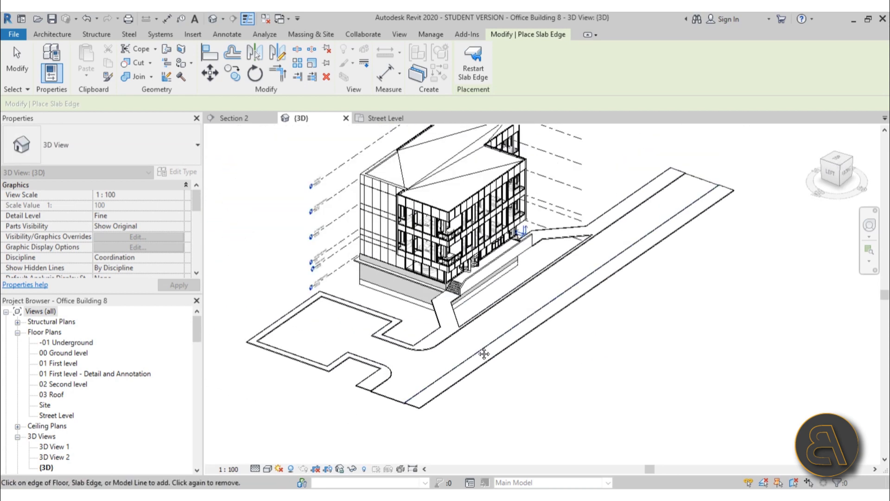
{"action": "left_click", "coordinate": [267, 469]}
{"action": "left_click", "coordinate": [510, 371]}
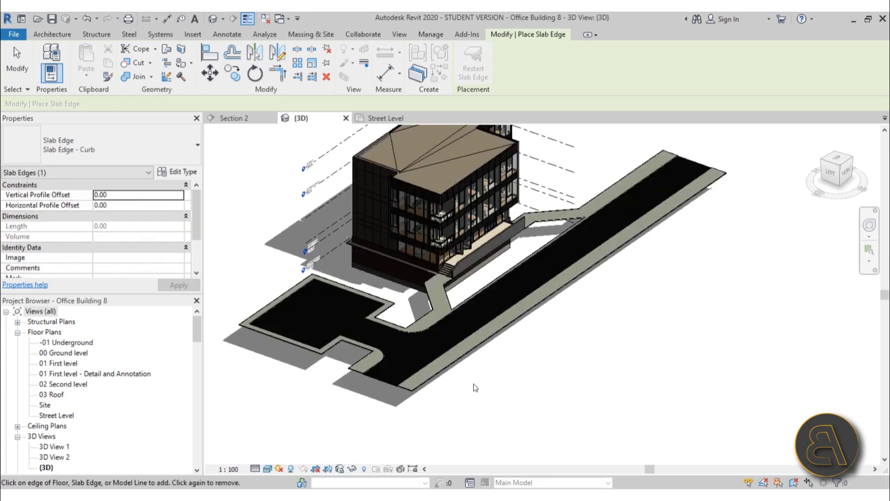
- Inspect the curbs along the parking area, planting areas, walkways and street, and end the slab edge placement
{"action": "scroll", "coordinate": [475, 387], "scroll_direction": "up", "scroll_amount": 8}
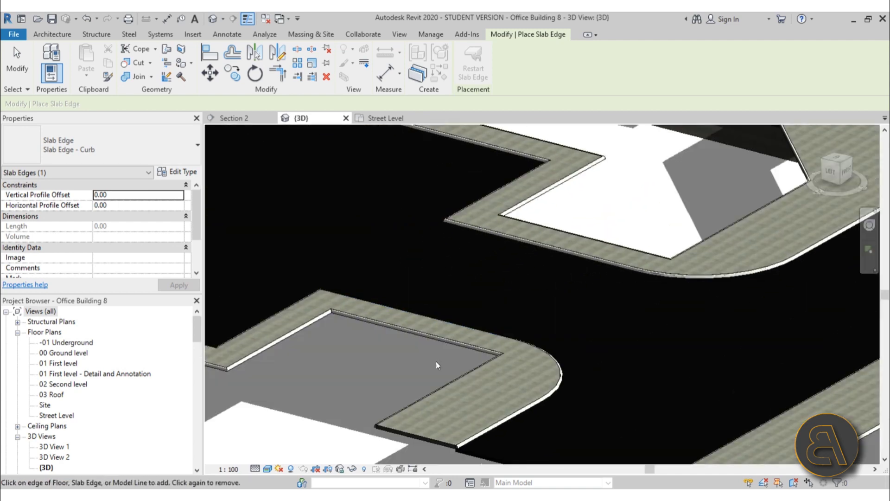
{"action": "middle_click_drag", "start_coordinate": [348, 374], "coordinate": [658, 387], "text": "shift"}
{"action": "scroll", "coordinate": [621, 264], "scroll_direction": "down", "scroll_amount": 3}
{"action": "scroll", "coordinate": [552, 362], "scroll_direction": "up", "scroll_amount": 2}
{"action": "middle_click_drag", "start_coordinate": [658, 388], "coordinate": [445, 304]}
{"action": "scroll", "coordinate": [542, 375], "scroll_direction": "up", "scroll_amount": 4}
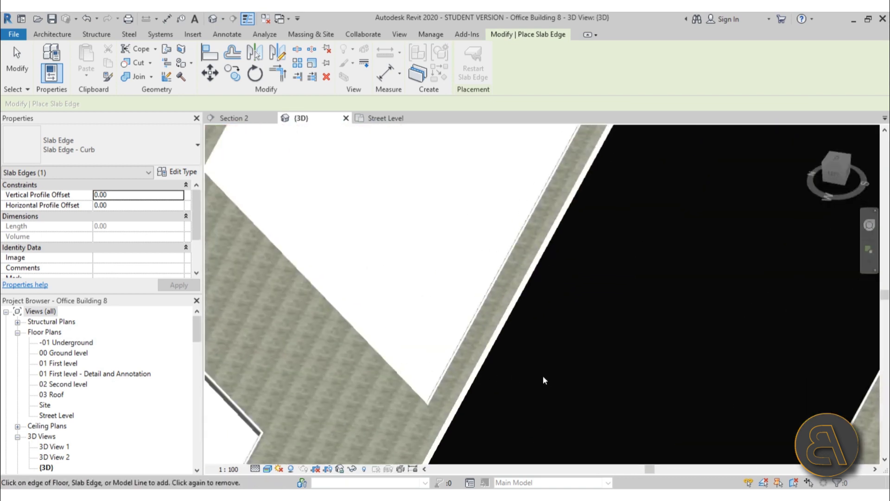
{"action": "scroll", "coordinate": [506, 374], "scroll_direction": "down", "scroll_amount": 4}
{"action": "middle_click_drag", "start_coordinate": [552, 261], "coordinate": [490, 322]}
{"action": "scroll", "coordinate": [445, 266], "scroll_direction": "up", "scroll_amount": 4}
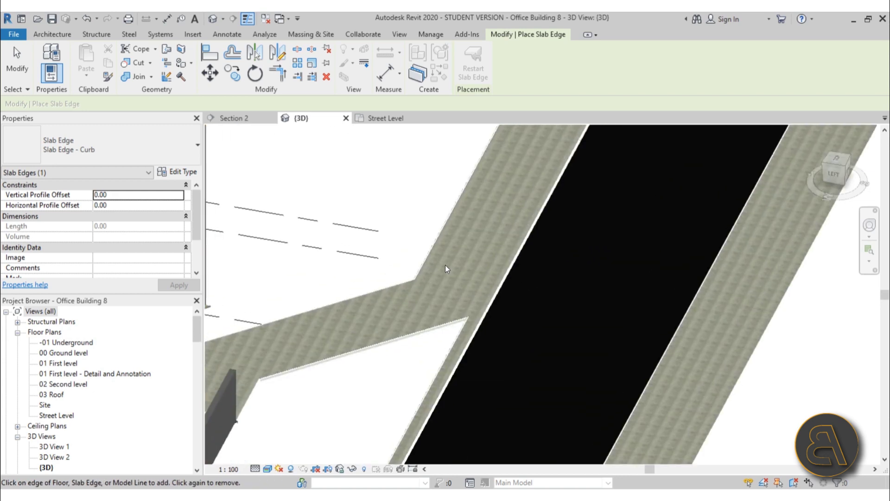
{"action": "scroll", "coordinate": [445, 278], "scroll_direction": "down", "scroll_amount": 3}
{"action": "scroll", "coordinate": [432, 316], "scroll_direction": "down", "scroll_amount": 4}
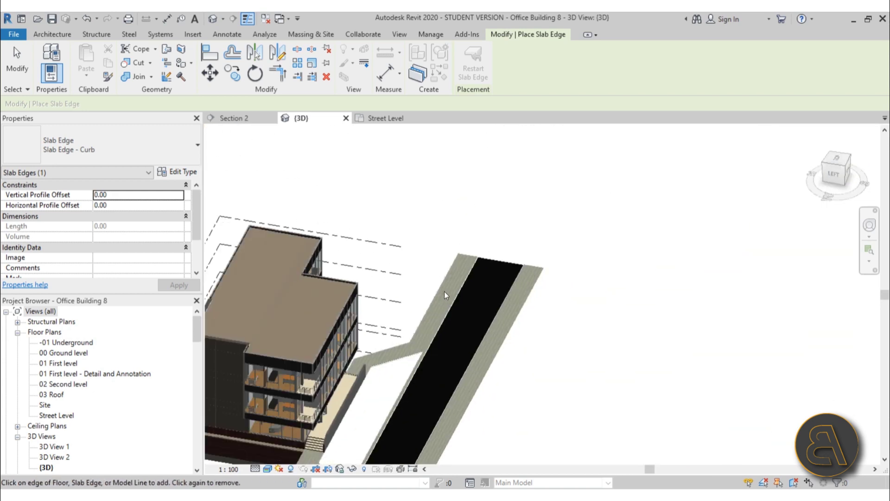
{"action": "middle_click_drag", "start_coordinate": [444, 291], "coordinate": [546, 304]}
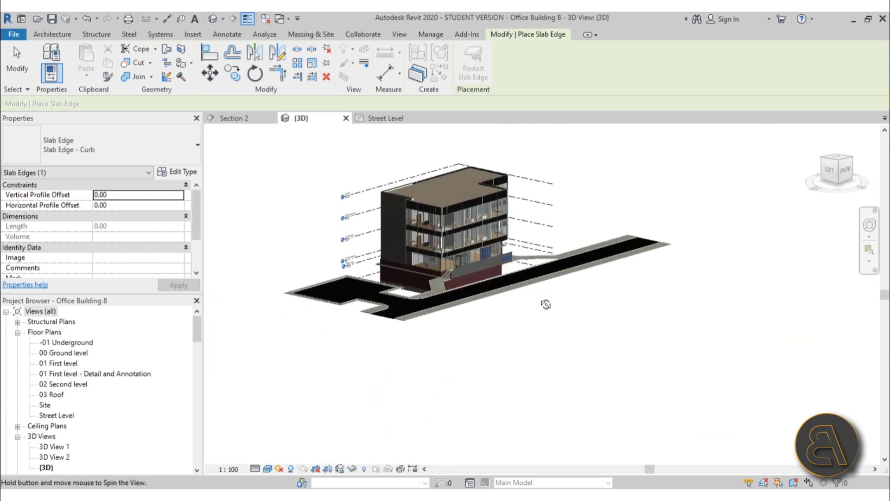
{"action": "scroll", "coordinate": [499, 236], "scroll_direction": "up", "scroll_amount": 4}
{"action": "scroll", "coordinate": [451, 333], "scroll_direction": "down", "scroll_amount": 4}
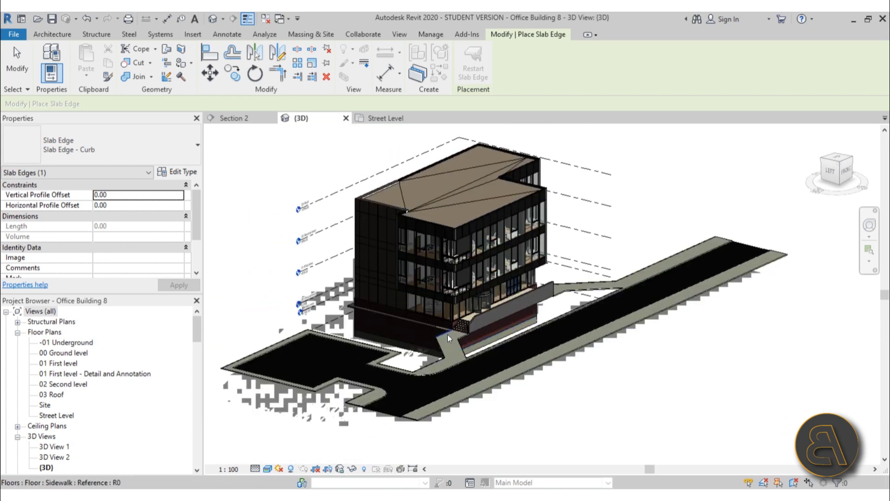
{"action": "left_click", "coordinate": [17, 70]}
- Examine the building's corner balconies and curtain wall facade up close, followed by the whole building with its site
{"action": "scroll", "coordinate": [501, 310], "scroll_direction": "up", "scroll_amount": 5}
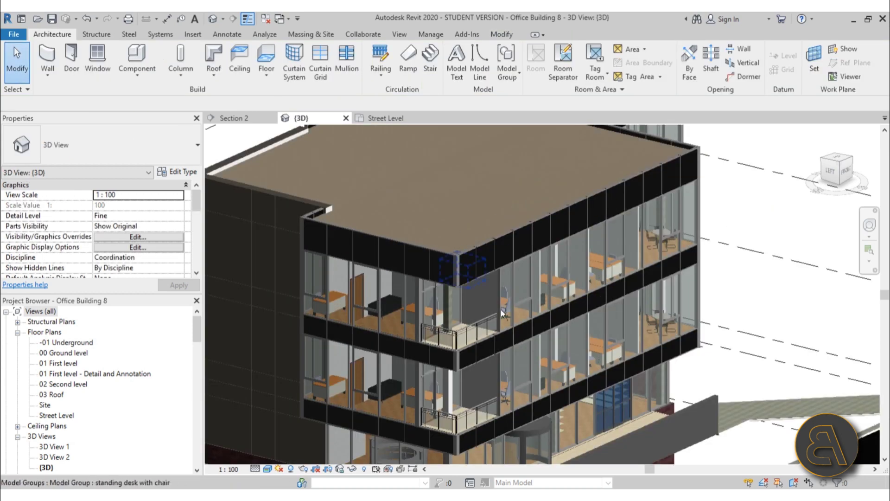
{"action": "scroll", "coordinate": [383, 317], "scroll_direction": "up", "scroll_amount": 4}
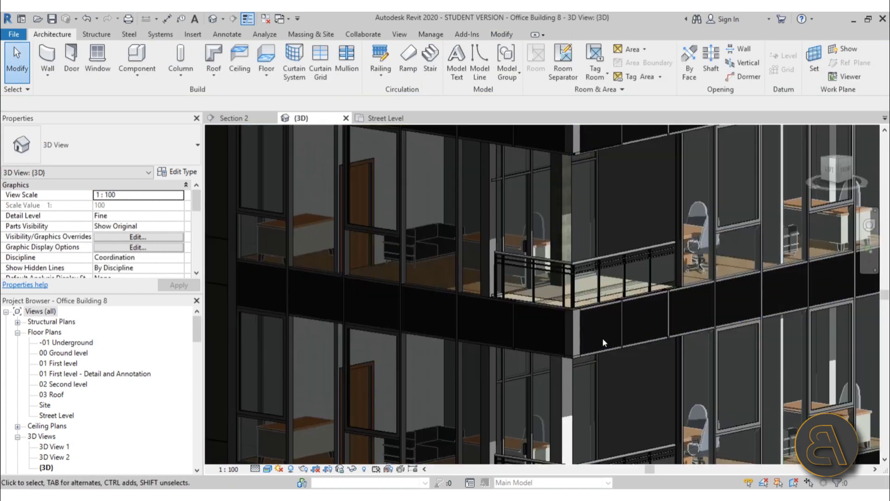
{"action": "scroll", "coordinate": [623, 342], "scroll_direction": "up", "scroll_amount": 5}
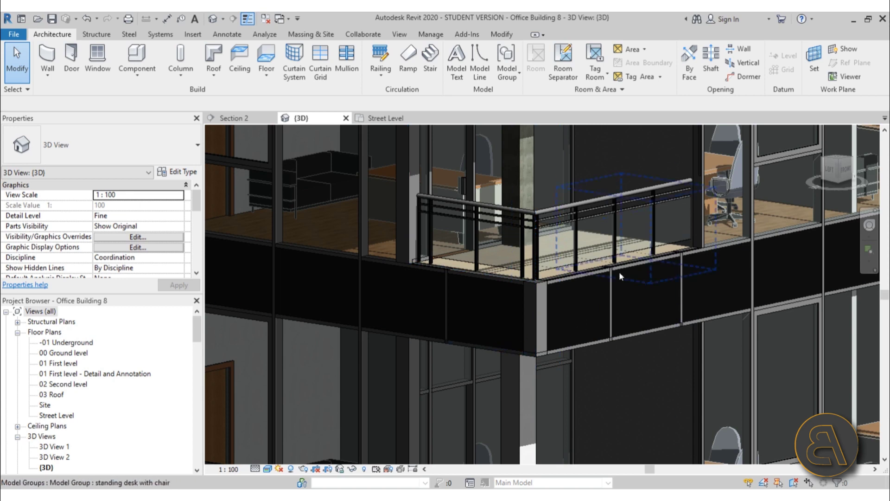
{"action": "scroll", "coordinate": [657, 308], "scroll_direction": "down", "scroll_amount": 5}
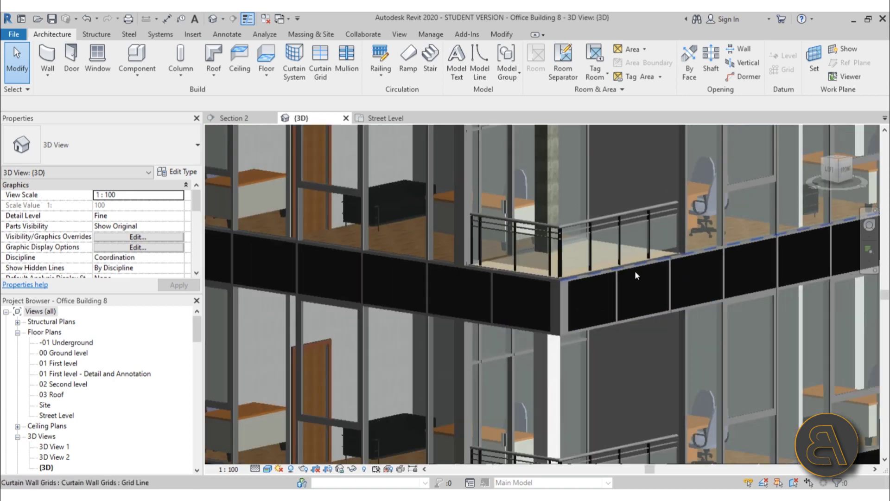
{"action": "middle_click_drag", "start_coordinate": [619, 297], "coordinate": [563, 274]}
{"action": "scroll", "coordinate": [563, 274], "scroll_direction": "down", "scroll_amount": 5}
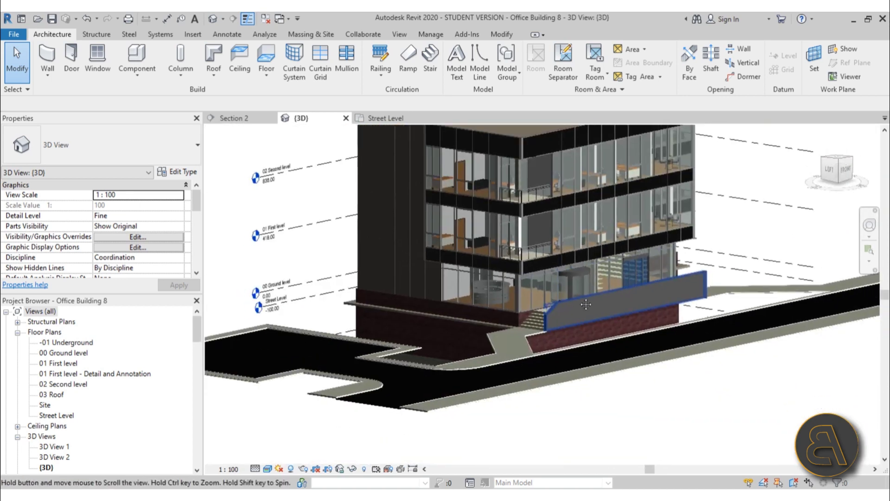
{"action": "middle_click_drag", "start_coordinate": [572, 312], "coordinate": [639, 399], "text": "shift"}
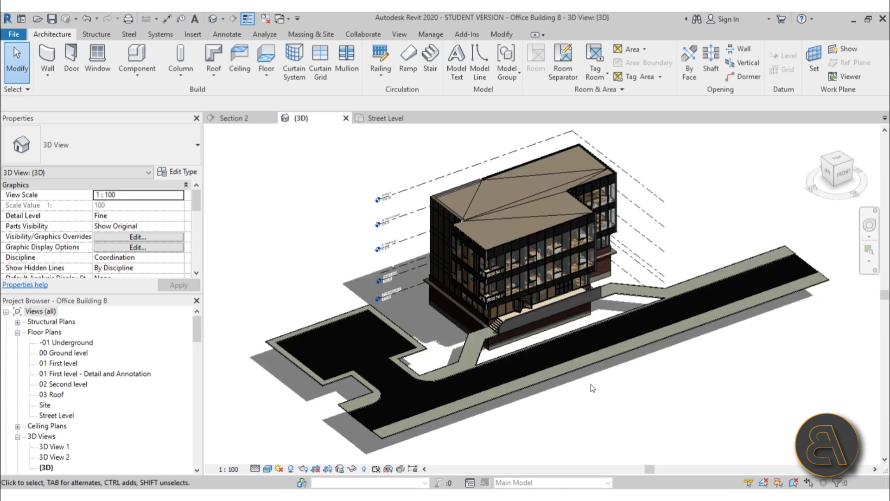
{"action": "scroll", "coordinate": [530, 341], "scroll_direction": "down", "scroll_amount": 3}
{"action": "mouse_move", "coordinate": [575, 412]}
{"action": "middle_mouse_down", "text": "shift"}
{"action": "mouse_move", "coordinate": [582, 377]}
{"action": "mouse_move", "coordinate": [590, 390]}
{"action": "mouse_move", "coordinate": [555, 377]}
{"action": "mouse_move", "coordinate": [618, 377]}
{"action": "mouse_move", "coordinate": [606, 375]}
{"action": "middle_mouse_up", "text": "shift"}
{"action": "scroll", "coordinate": [571, 388], "scroll_direction": "up", "scroll_amount": 2}
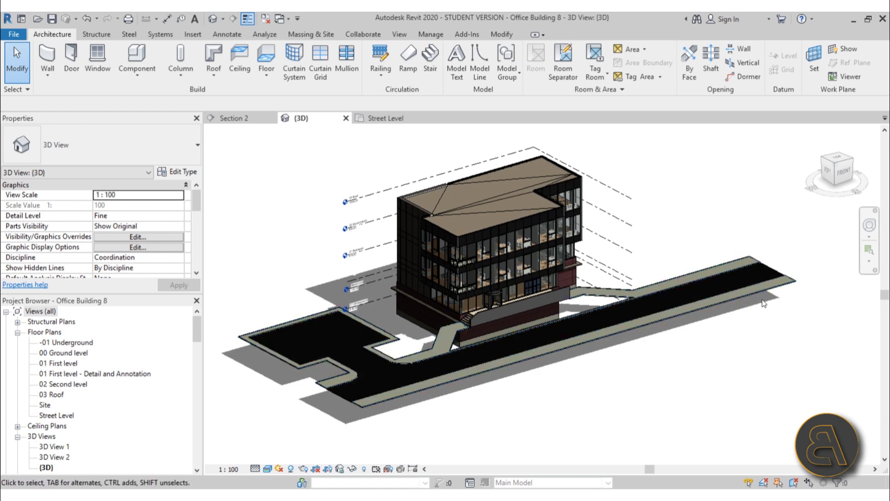
- Check the extent of the Slab Edge - Curb and the Sidewalk floor by selecting each near the parking area
{"action": "left_click", "coordinate": [255, 347]}
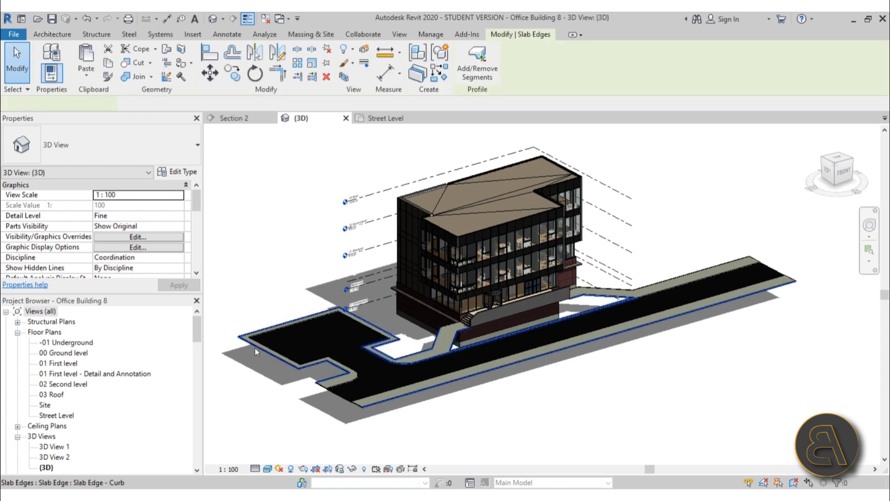
{"action": "left_click", "coordinate": [249, 378]}
{"action": "scroll", "coordinate": [326, 363], "scroll_direction": "up", "scroll_amount": 5}
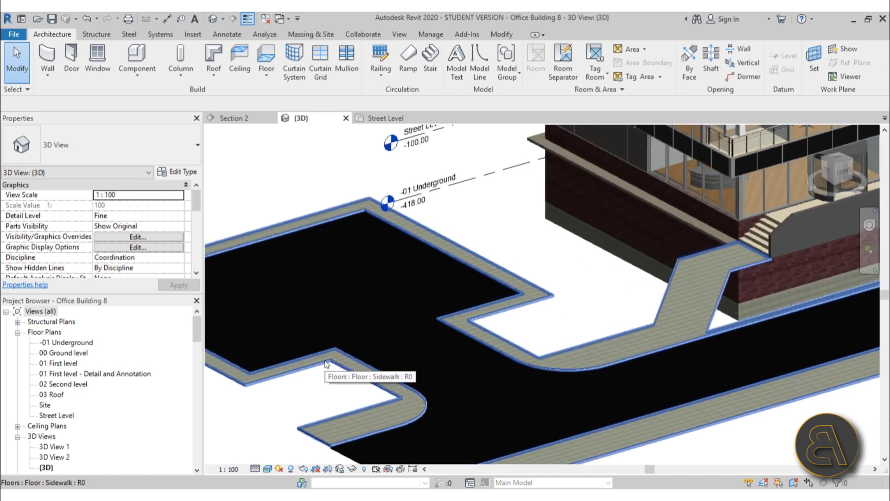
{"action": "left_click", "coordinate": [326, 363]}
{"action": "scroll", "coordinate": [283, 307], "scroll_direction": "down", "scroll_amount": 5}
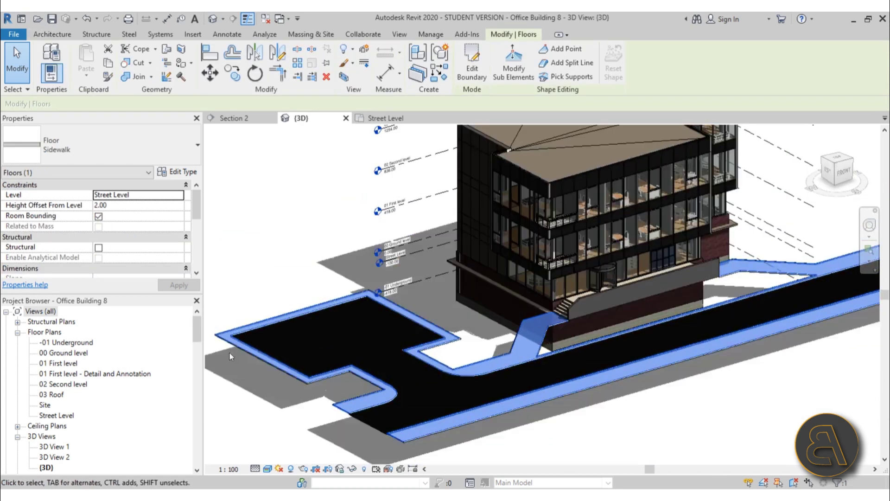
{"action": "left_click", "coordinate": [268, 285]}
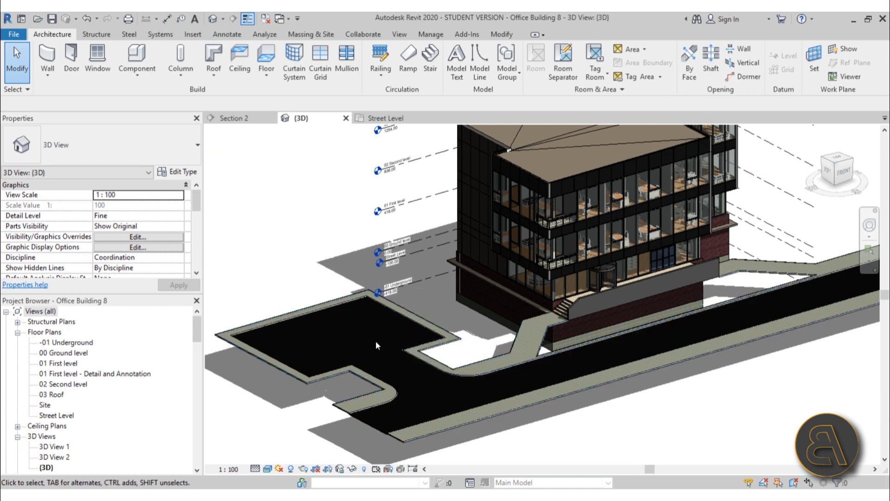
- Start a Toposurface for the site and open the Street Level floor plan for placing its points
{"action": "left_click", "coordinate": [318, 35]}
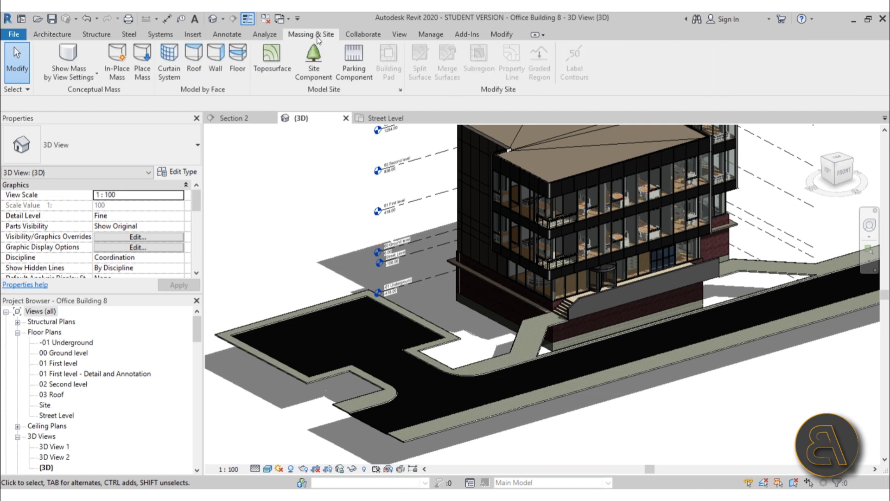
{"action": "left_click", "coordinate": [273, 65]}
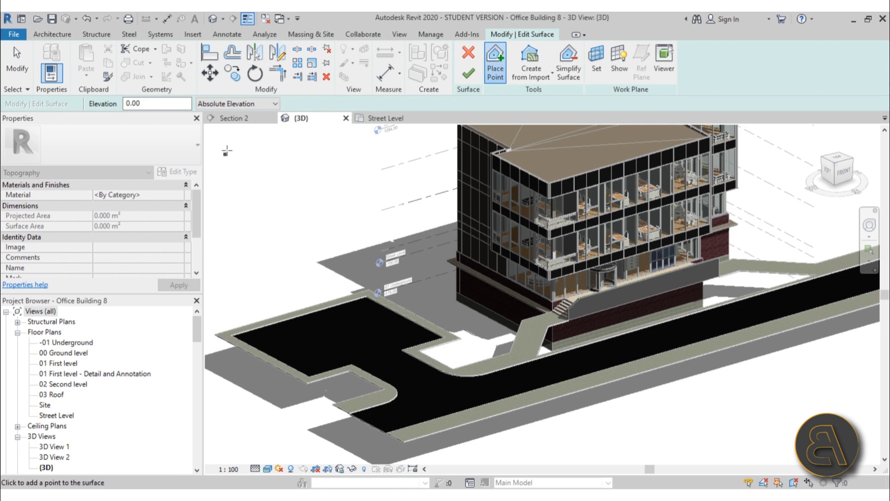
{"action": "left_click", "coordinate": [386, 118]}
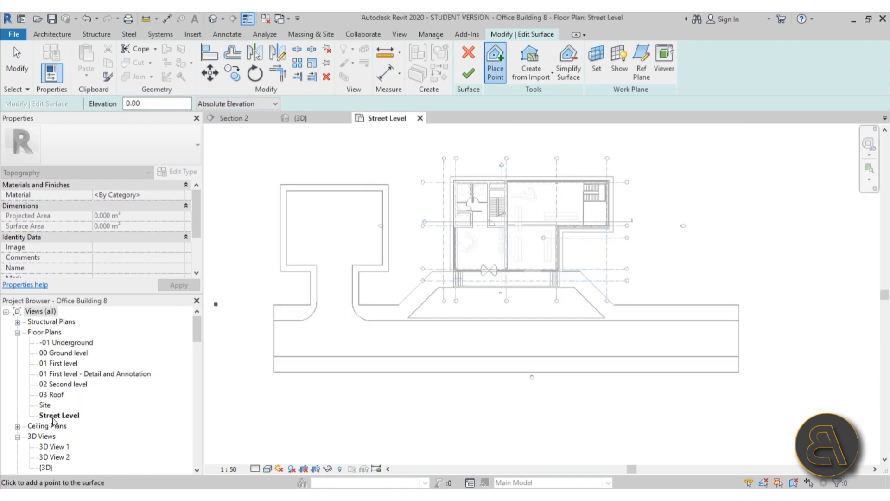
- In the Site floor plan, place four toposurface points at absolute elevation 0.00 around the building and the road
{"action": "left_click", "coordinate": [36, 407]}
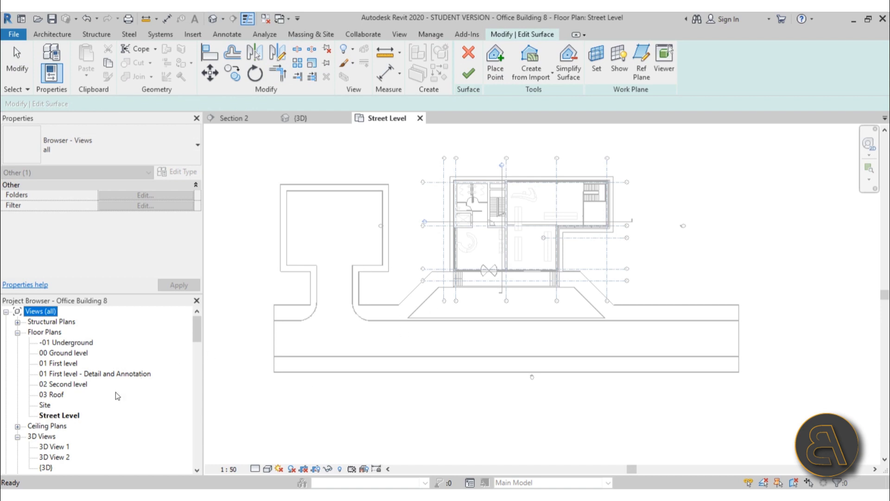
{"action": "double_click", "coordinate": [45, 406]}
{"action": "scroll", "coordinate": [347, 289], "scroll_direction": "down", "scroll_amount": 4}
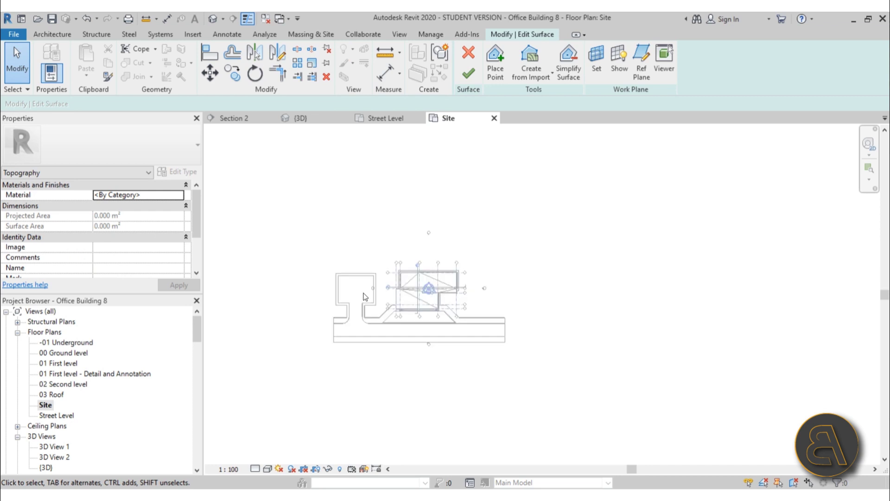
{"action": "left_click", "coordinate": [498, 76]}
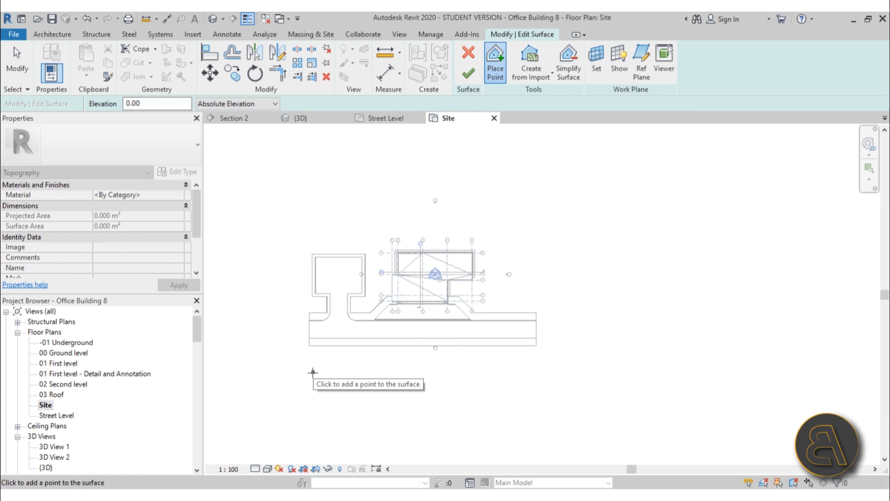
{"action": "scroll", "coordinate": [313, 372], "scroll_direction": "up", "scroll_amount": 2}
{"action": "scroll", "coordinate": [312, 373], "scroll_direction": "down", "scroll_amount": 1}
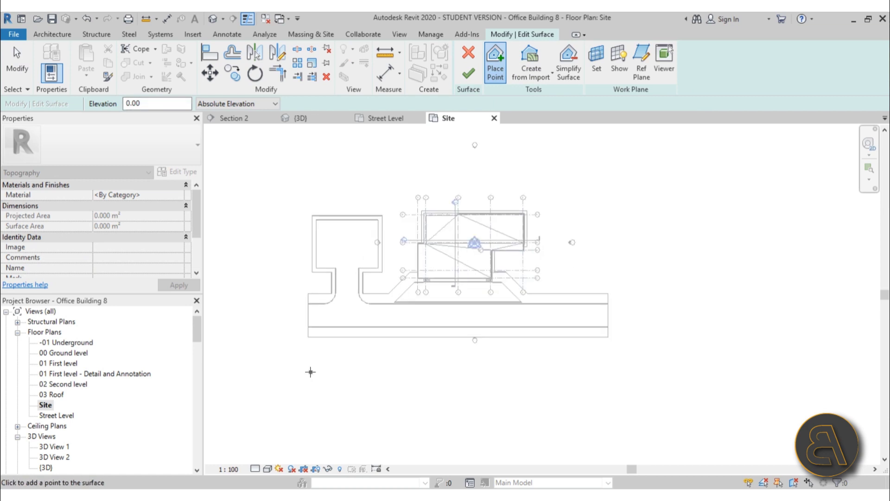
{"action": "left_click", "coordinate": [310, 372]}
{"action": "middle_click_drag", "start_coordinate": [439, 152], "coordinate": [380, 187]}
{"action": "left_click", "coordinate": [540, 181]}
{"action": "left_click", "coordinate": [577, 175]}
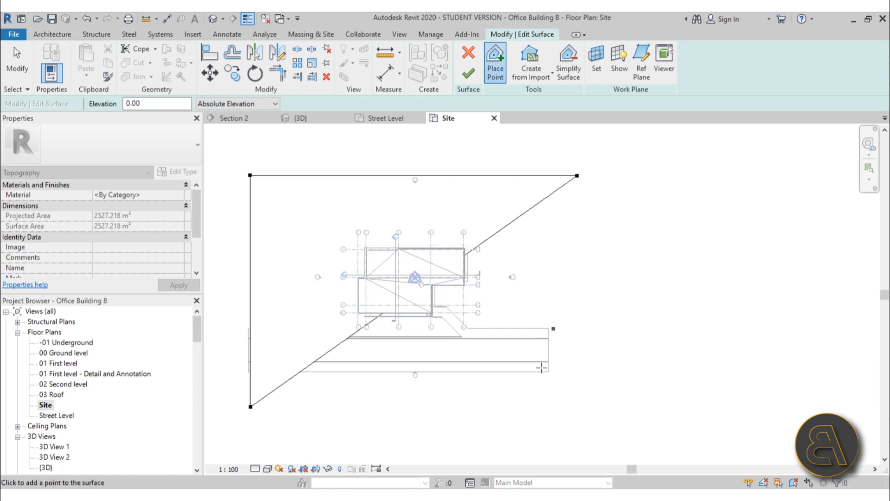
{"action": "left_click", "coordinate": [543, 421]}
{"action": "key", "text": "Escape"}
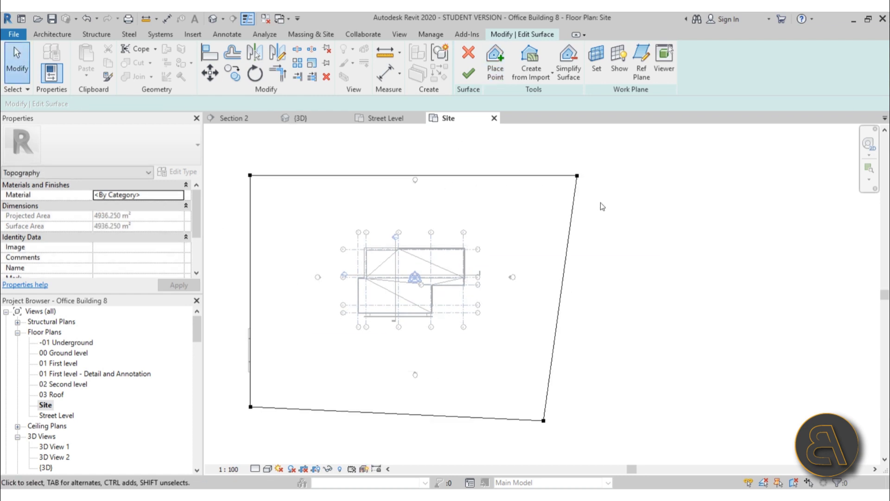
- Move the four boundary points outward to form a roughly rectangular surface around the building and road, and finish the toposurface
{"action": "left_click_drag", "start_coordinate": [536, 160], "coordinate": [557, 174]}
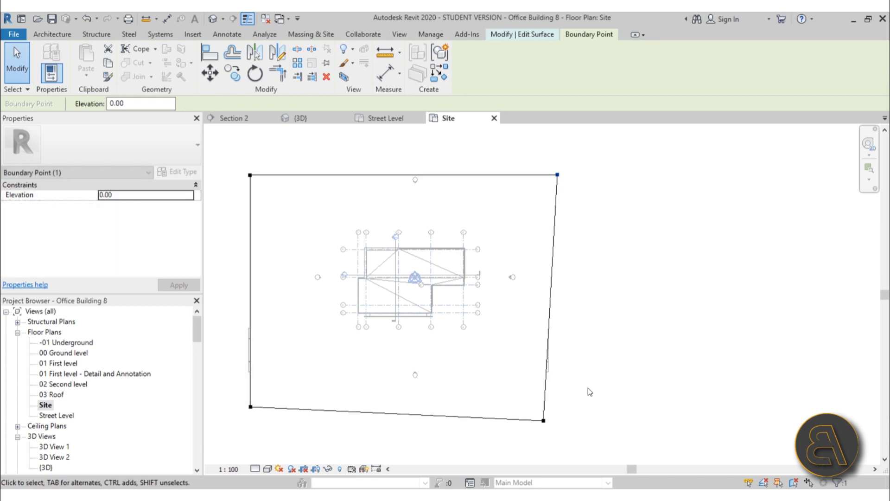
{"action": "left_click_drag", "start_coordinate": [545, 418], "coordinate": [555, 403]}
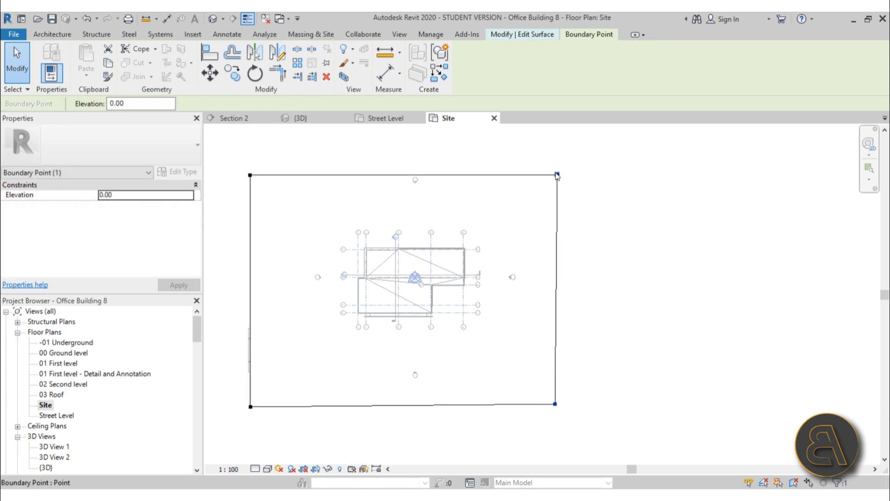
{"action": "left_click_drag", "start_coordinate": [557, 174], "coordinate": [528, 180]}
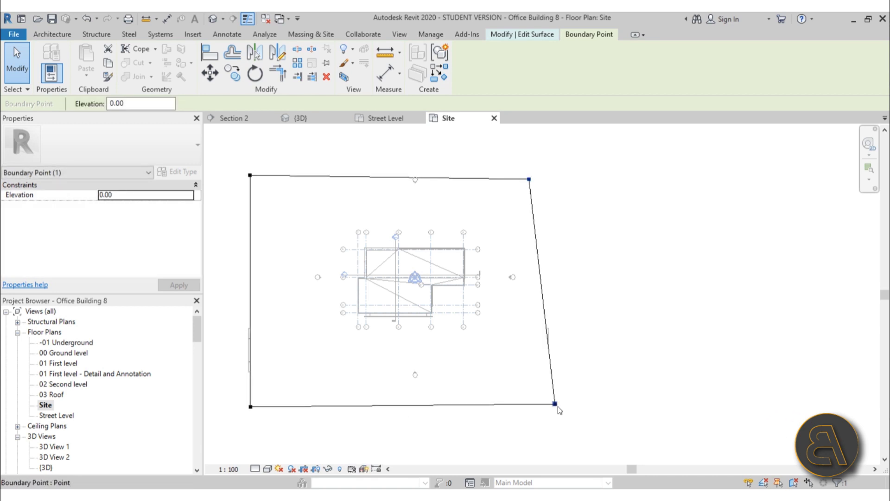
{"action": "mouse_move", "coordinate": [557, 407]}
{"action": "left_mouse_down"}
{"action": "mouse_move", "coordinate": [536, 405]}
{"action": "mouse_move", "coordinate": [549, 407]}
{"action": "left_mouse_up"}
{"action": "left_click", "coordinate": [538, 407]}
{"action": "left_click_drag", "start_coordinate": [529, 179], "coordinate": [580, 139]}
{"action": "scroll", "coordinate": [547, 186], "scroll_direction": "down", "scroll_amount": 2}
{"action": "left_click_drag", "start_coordinate": [289, 182], "coordinate": [283, 144]}
{"action": "left_click_drag", "start_coordinate": [288, 383], "coordinate": [278, 403]}
{"action": "left_click_drag", "start_coordinate": [547, 383], "coordinate": [584, 399]}
{"action": "left_click", "coordinate": [585, 412]}
{"action": "left_click", "coordinate": [349, 375]}
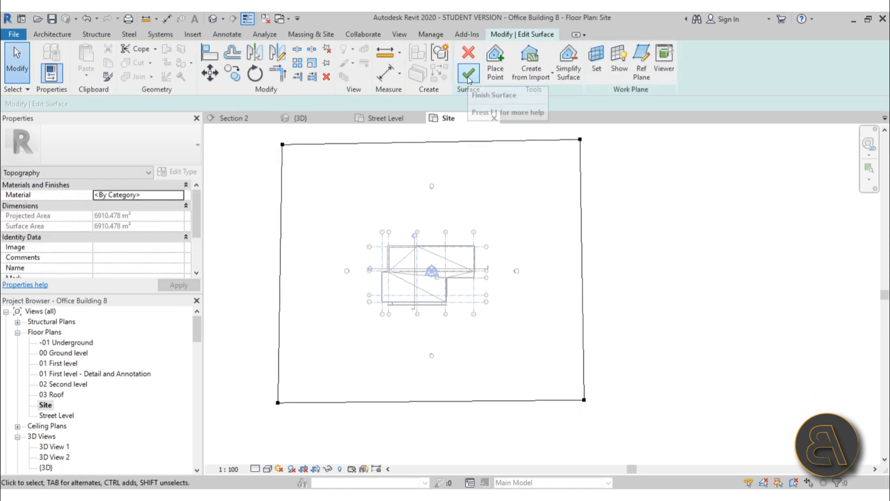
{"action": "left_click", "coordinate": [467, 75]}
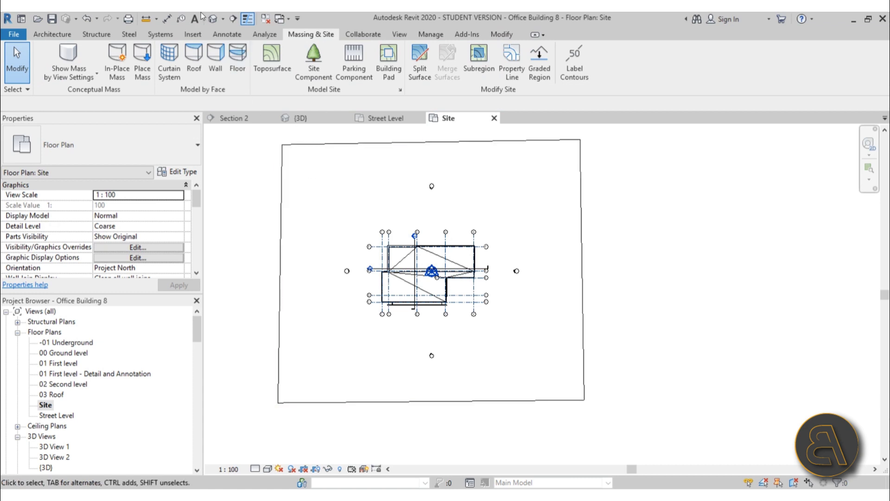
- Examine in the 3D view how the toposurface meets the building base, parking area and road
{"action": "left_click", "coordinate": [211, 20]}
{"action": "scroll", "coordinate": [431, 278], "scroll_direction": "down", "scroll_amount": 3}
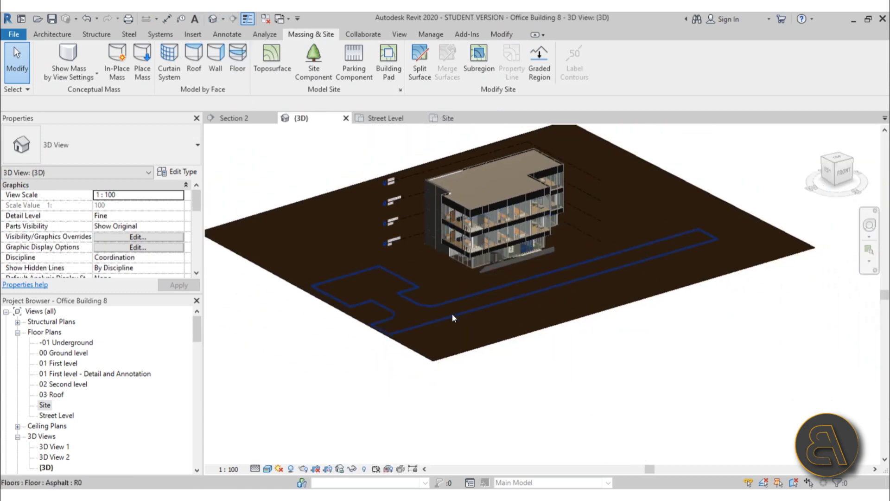
{"action": "scroll", "coordinate": [455, 294], "scroll_direction": "up", "scroll_amount": 4}
{"action": "scroll", "coordinate": [456, 293], "scroll_direction": "up", "scroll_amount": 6}
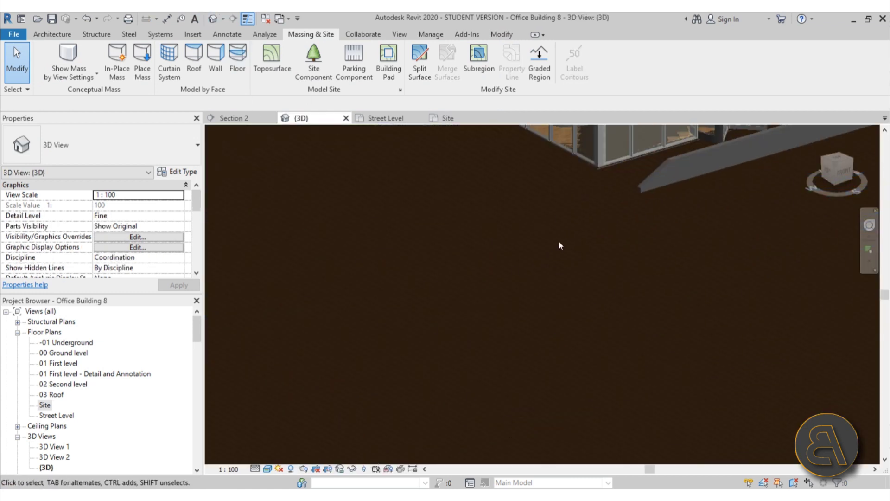
{"action": "middle_click_drag", "start_coordinate": [562, 244], "coordinate": [485, 347]}
{"action": "scroll", "coordinate": [538, 288], "scroll_direction": "down", "scroll_amount": 10}
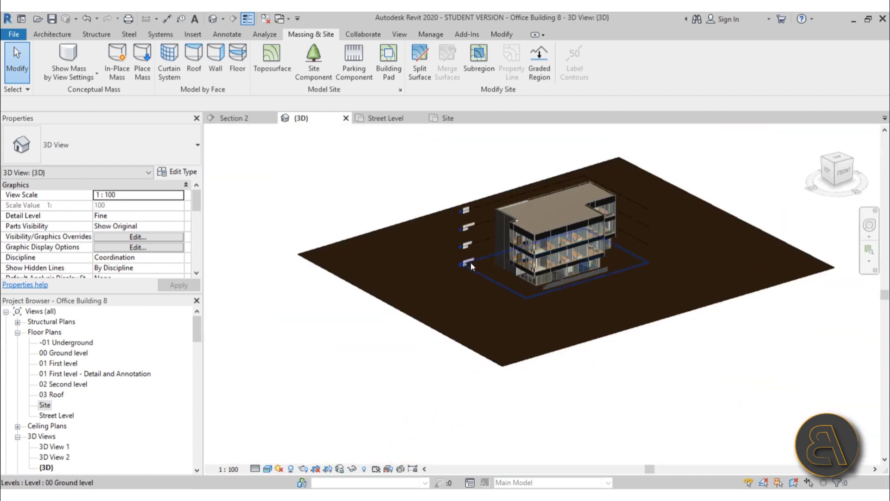
- Select the toposurface and compare its height with the 00 Ground level and Street Level in Section 2
{"action": "left_click", "coordinate": [370, 235]}
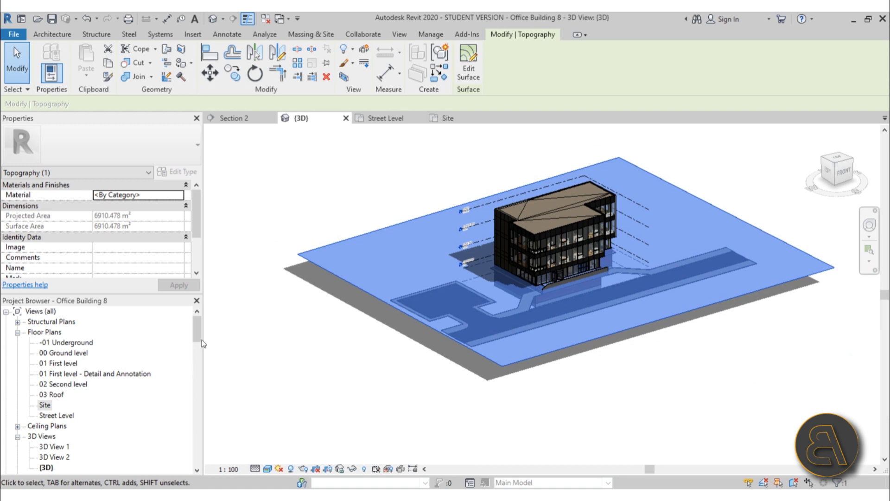
{"action": "double_click", "coordinate": [61, 417]}
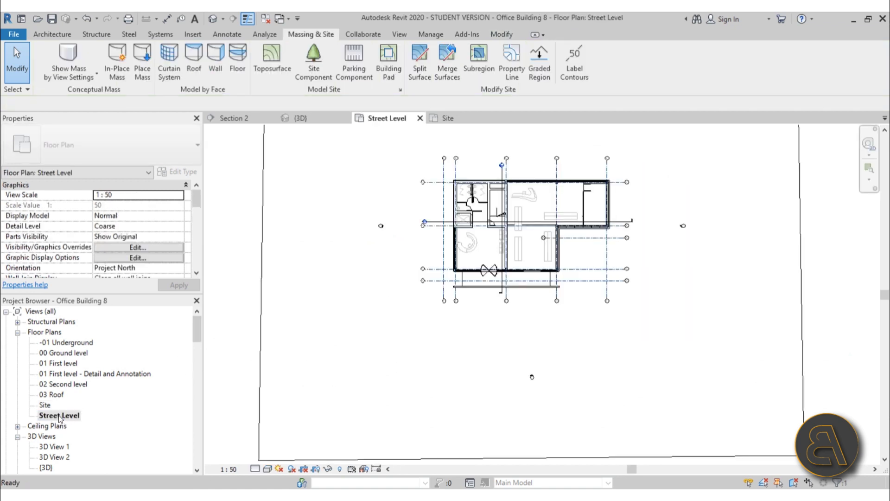
{"action": "left_click", "coordinate": [234, 117]}
{"action": "scroll", "coordinate": [635, 348], "scroll_direction": "up", "scroll_amount": 5}
{"action": "scroll", "coordinate": [634, 347], "scroll_direction": "up", "scroll_amount": 1}
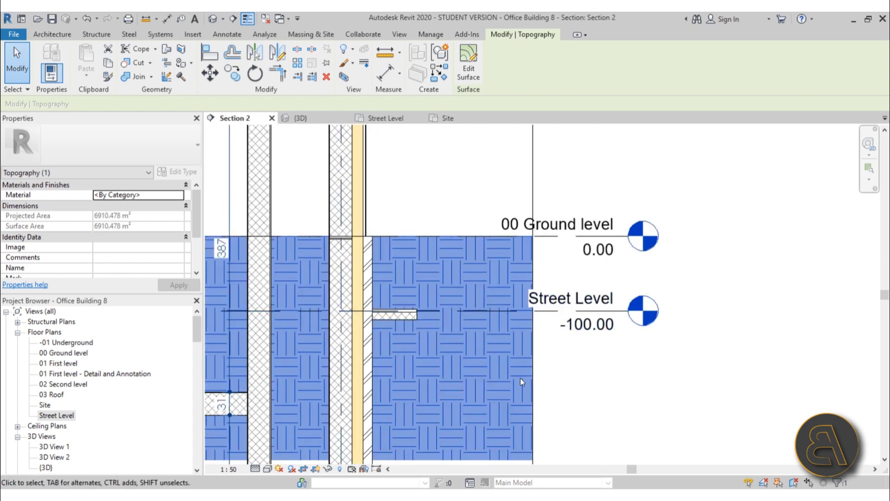
{"action": "scroll", "coordinate": [516, 275], "scroll_direction": "down", "scroll_amount": 5}
{"action": "scroll", "coordinate": [347, 301], "scroll_direction": "down", "scroll_amount": 3}
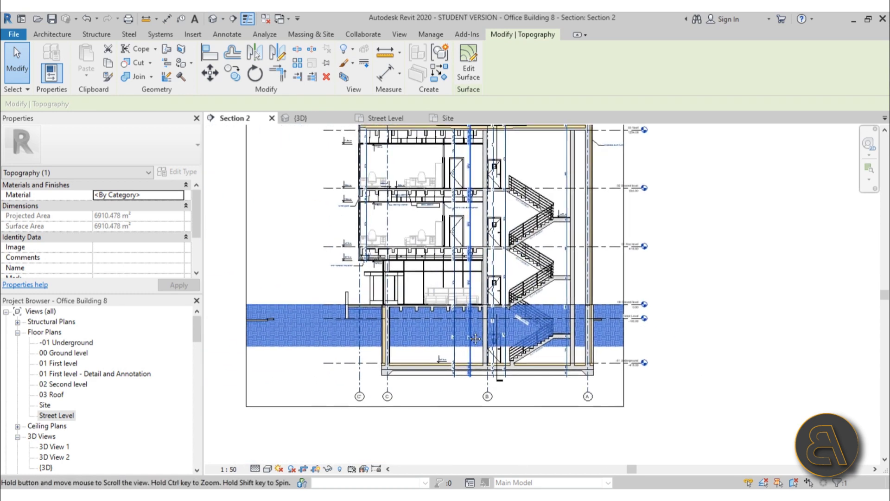
- Edit the toposurface in the Site plan, setting all four boundary points to elevation -100, and finish the surface
{"action": "left_click", "coordinate": [458, 118]}
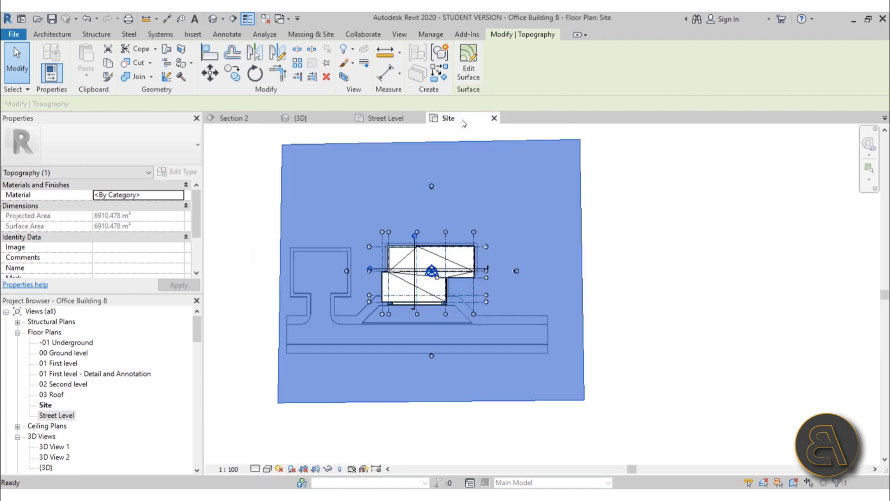
{"action": "left_click", "coordinate": [469, 84]}
{"action": "scroll", "coordinate": [311, 173], "scroll_direction": "down", "scroll_amount": 3}
{"action": "left_click_drag", "start_coordinate": [273, 149], "coordinate": [593, 353]}
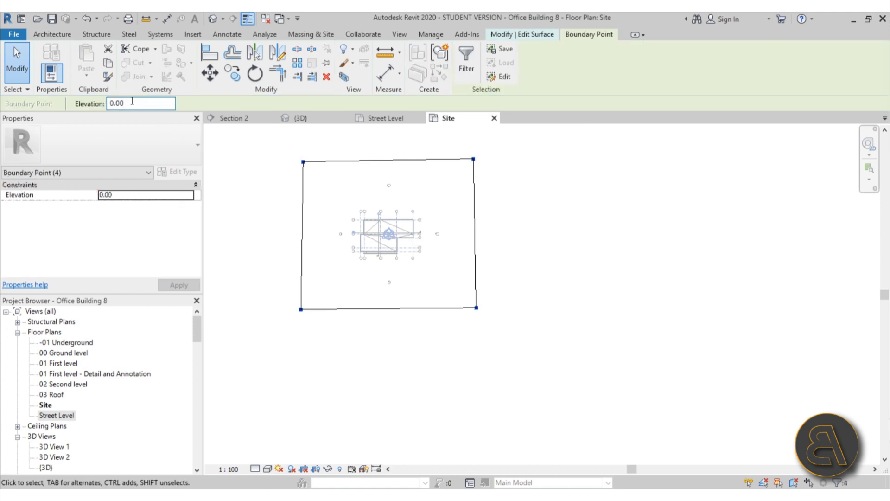
{"action": "double_click", "coordinate": [132, 101]}
{"action": "type", "text": "-100"}
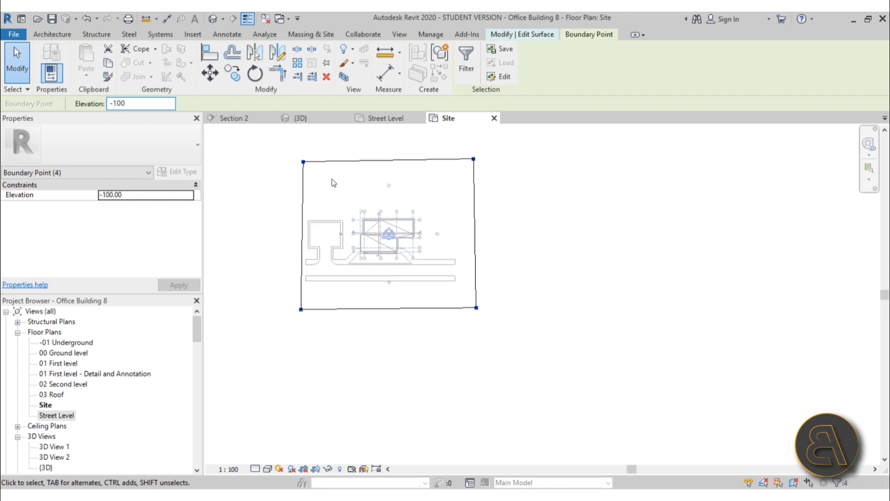
{"action": "left_click", "coordinate": [488, 321]}
{"action": "scroll", "coordinate": [348, 232], "scroll_direction": "up", "scroll_amount": 2}
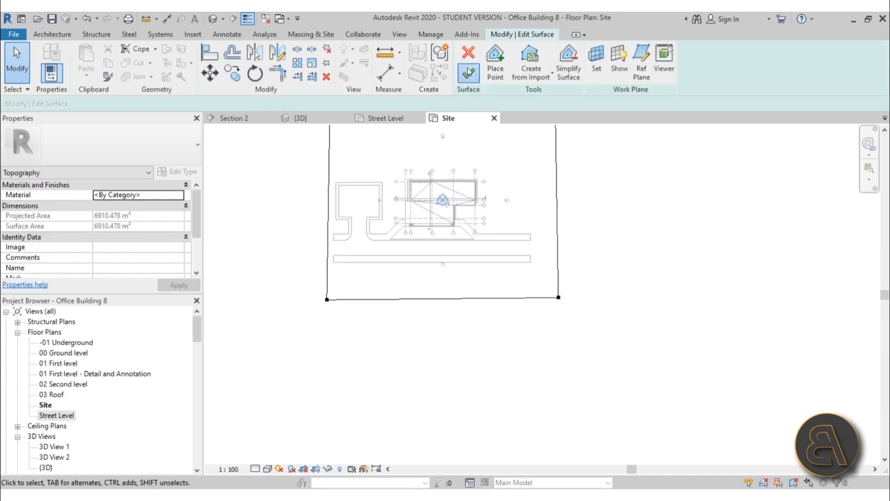
{"action": "left_click", "coordinate": [470, 72]}
{"action": "middle_click_drag", "start_coordinate": [442, 192], "coordinate": [421, 243]}
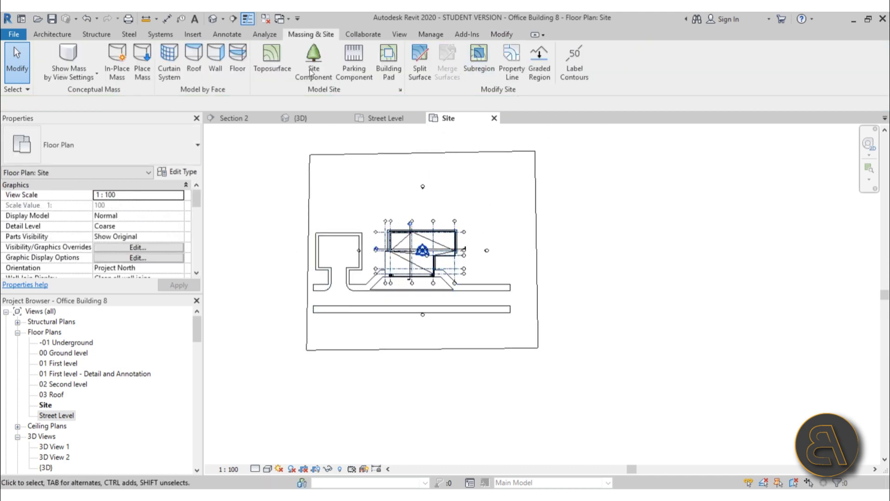
- Inspect the lowered toposurface in 3D around the sidewalks, parking area and building entrance
{"action": "left_click", "coordinate": [211, 20]}
{"action": "scroll", "coordinate": [493, 316], "scroll_direction": "up", "scroll_amount": 4}
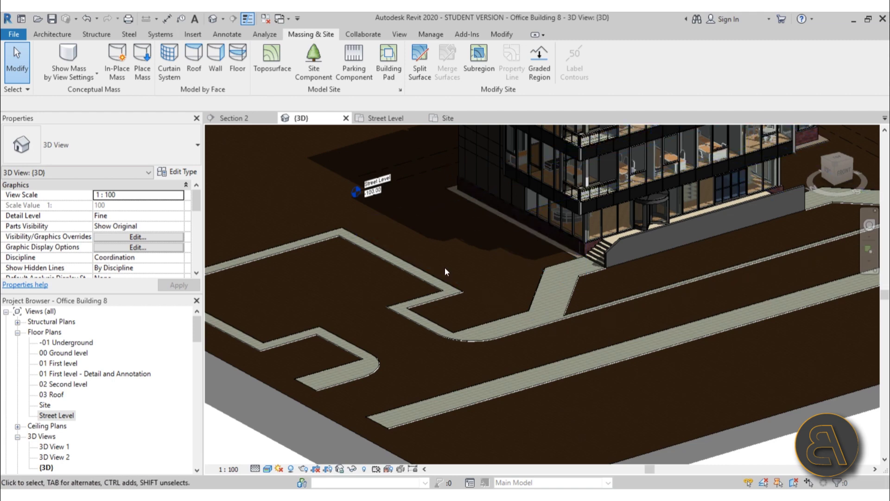
{"action": "scroll", "coordinate": [444, 267], "scroll_direction": "down", "scroll_amount": 2}
{"action": "middle_click_drag", "start_coordinate": [461, 261], "coordinate": [280, 330]}
{"action": "scroll", "coordinate": [292, 318], "scroll_direction": "up", "scroll_amount": 3}
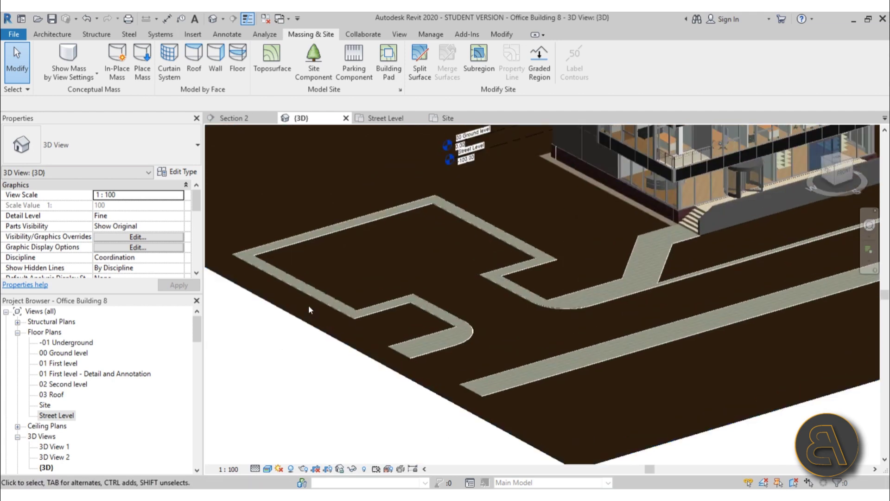
{"action": "scroll", "coordinate": [419, 302], "scroll_direction": "down", "scroll_amount": 2}
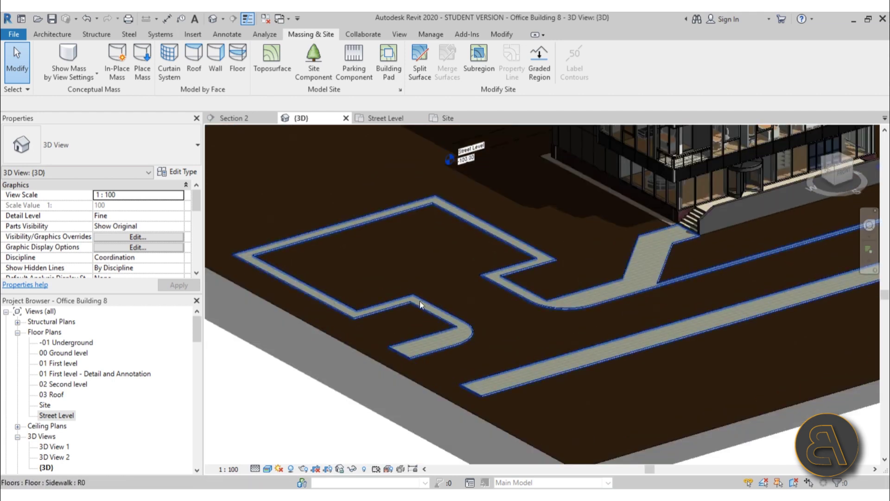
{"action": "middle_click_drag", "start_coordinate": [417, 288], "coordinate": [444, 287]}
{"action": "scroll", "coordinate": [444, 287], "scroll_direction": "down", "scroll_amount": 3}
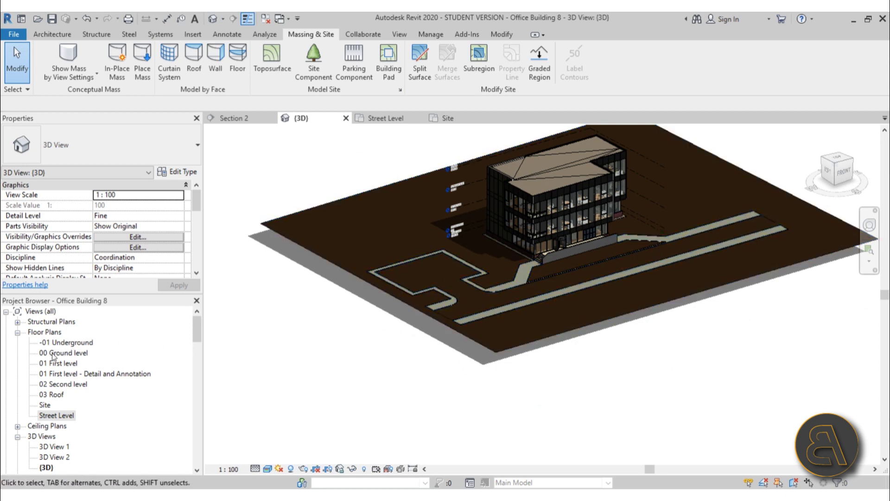
- Edit the toposurface in the Site plan, moving the two boundary points on the parking side outward, and finish the surface
{"action": "left_click", "coordinate": [349, 204]}
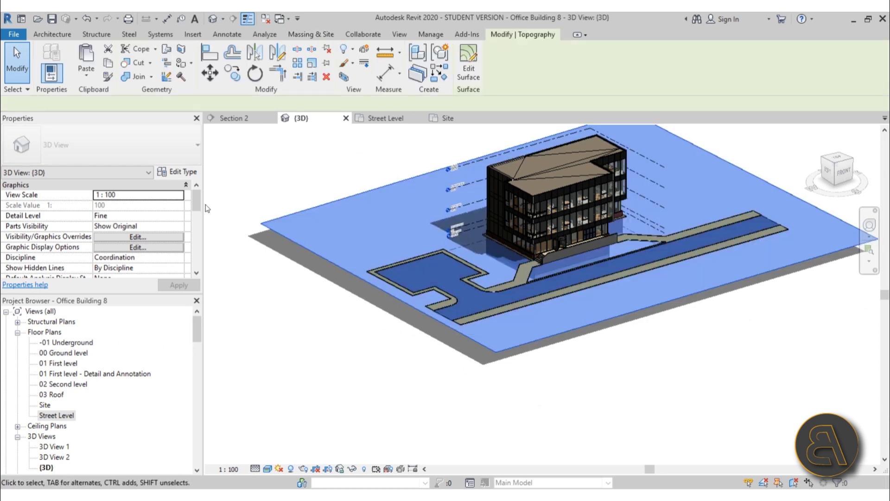
{"action": "left_click", "coordinate": [469, 75]}
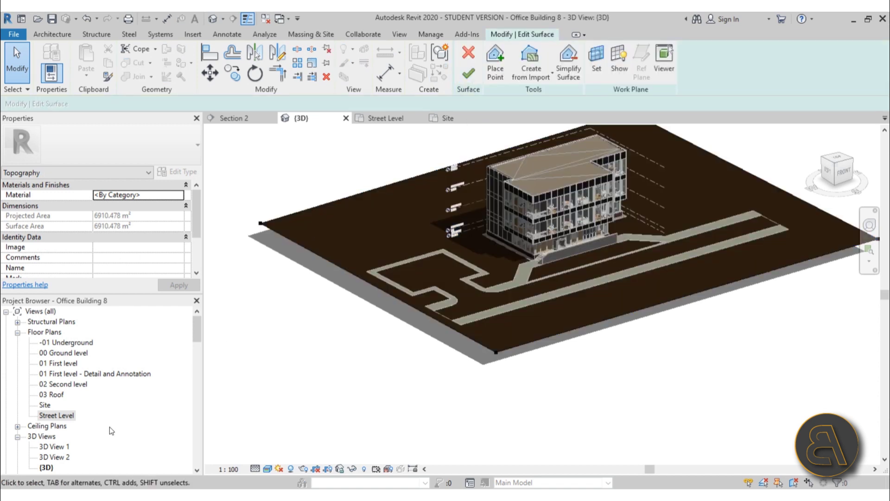
{"action": "double_click", "coordinate": [48, 406]}
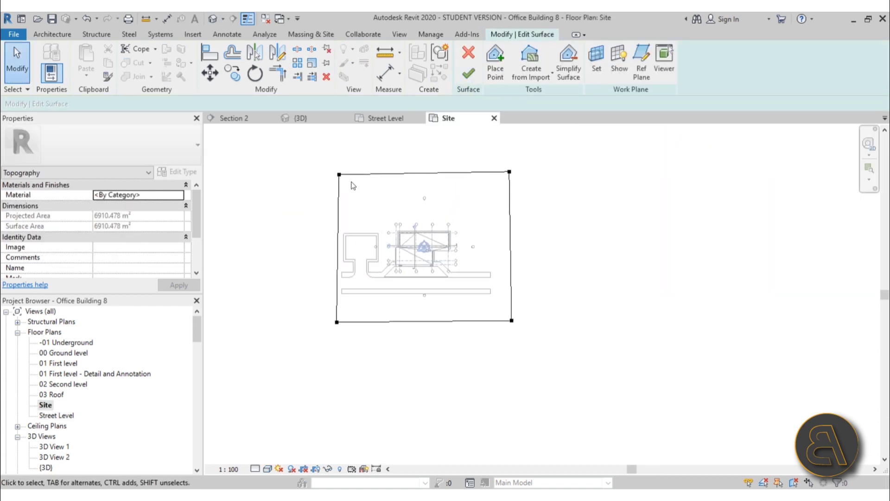
{"action": "left_click_drag", "start_coordinate": [339, 175], "coordinate": [315, 174]}
{"action": "key", "text": "Escape"}
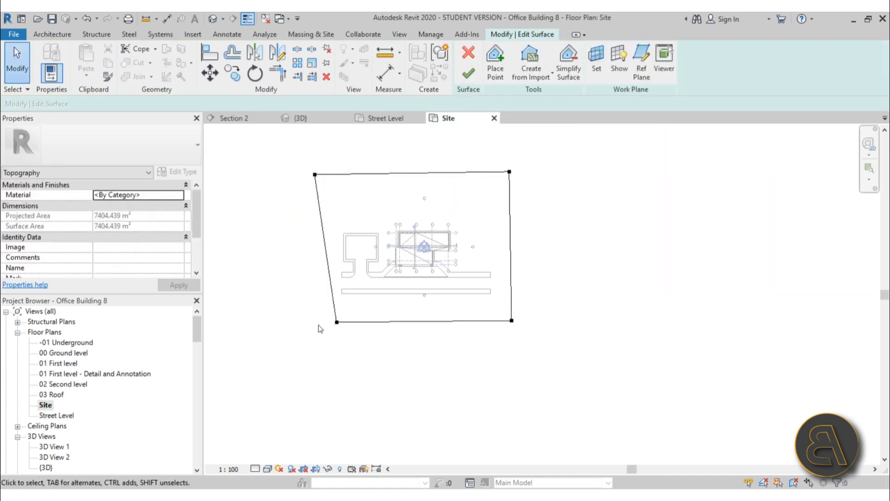
{"action": "left_click_drag", "start_coordinate": [337, 323], "coordinate": [313, 323]}
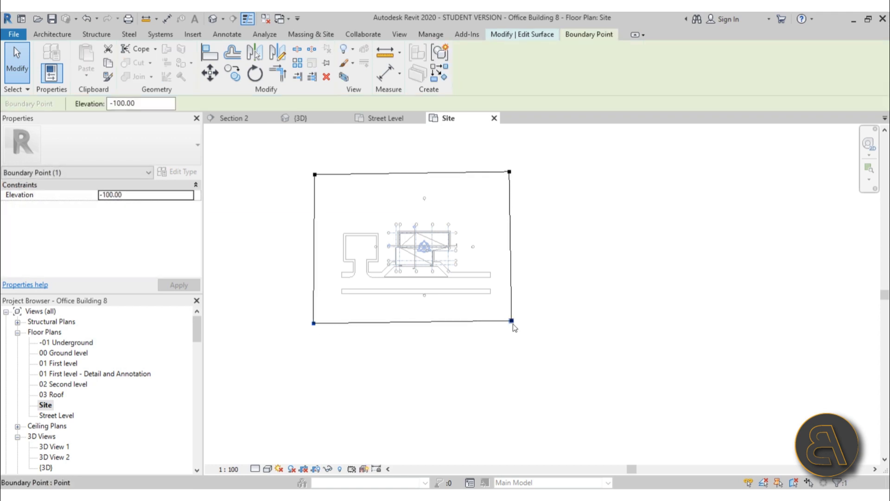
{"action": "scroll", "coordinate": [385, 197], "scroll_direction": "up", "scroll_amount": 3}
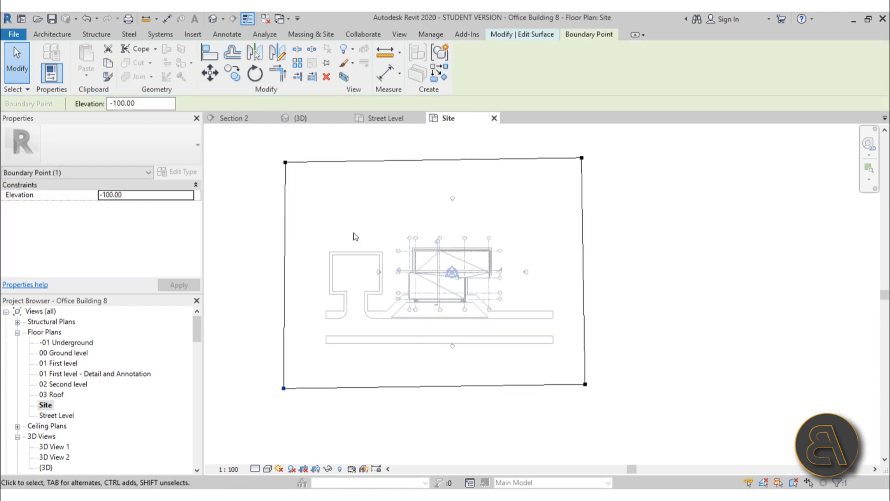
{"action": "key", "text": "Escape"}
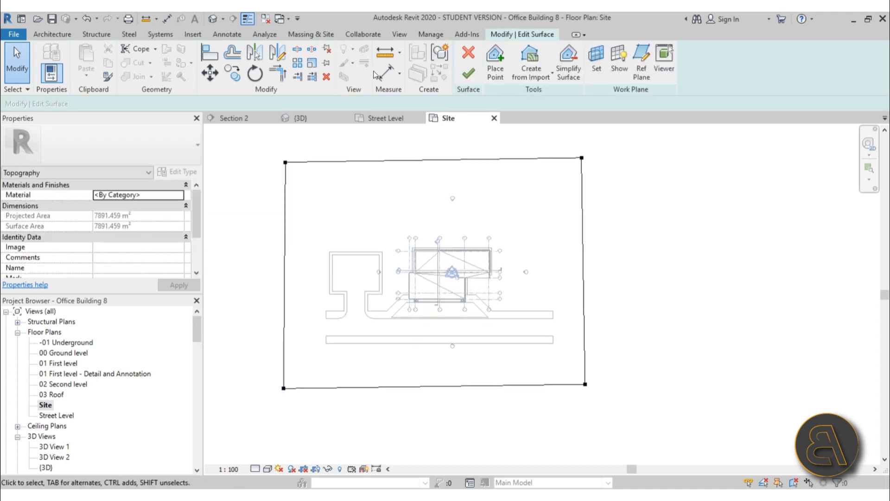
{"action": "left_click", "coordinate": [472, 74]}
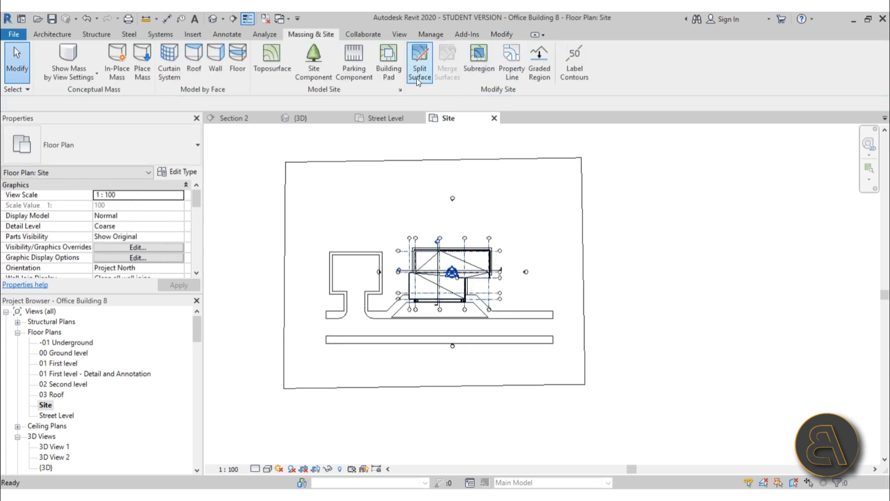
- Start splitting the toposurface and choose to trace the split boundary from existing edges near the driveway corner
{"action": "left_click", "coordinate": [417, 78]}
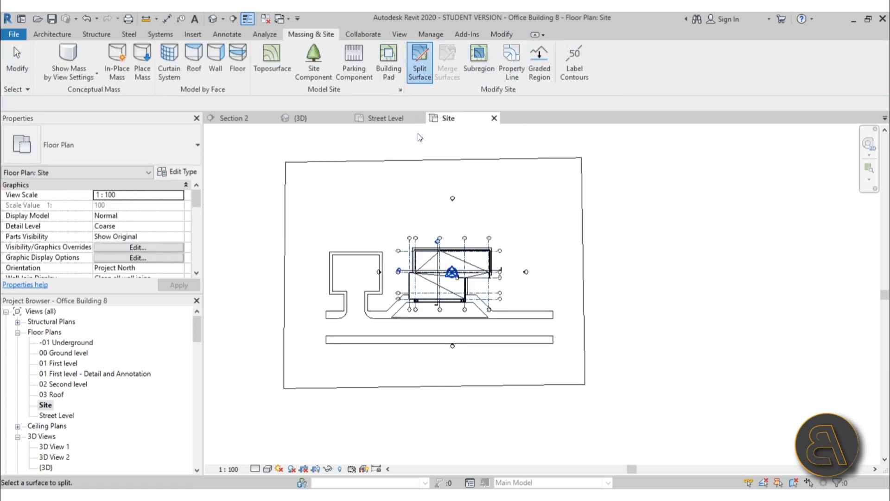
{"action": "left_click", "coordinate": [408, 162]}
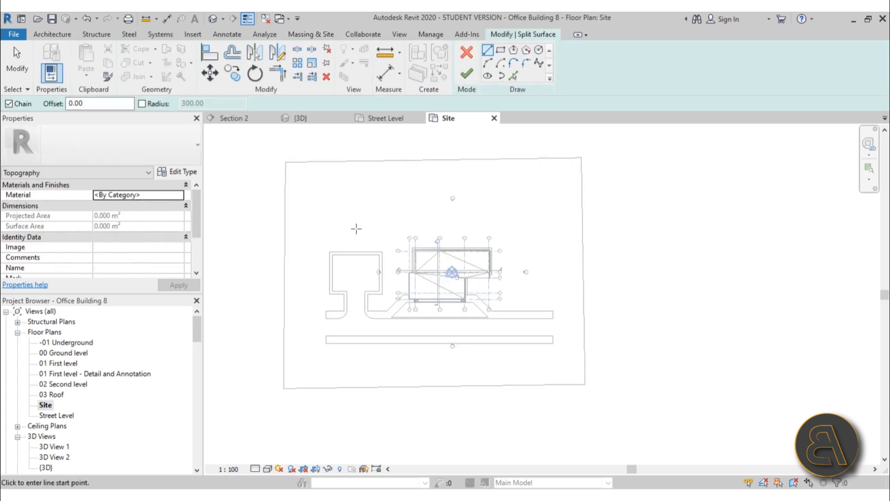
{"action": "scroll", "coordinate": [333, 280], "scroll_direction": "up", "scroll_amount": 4}
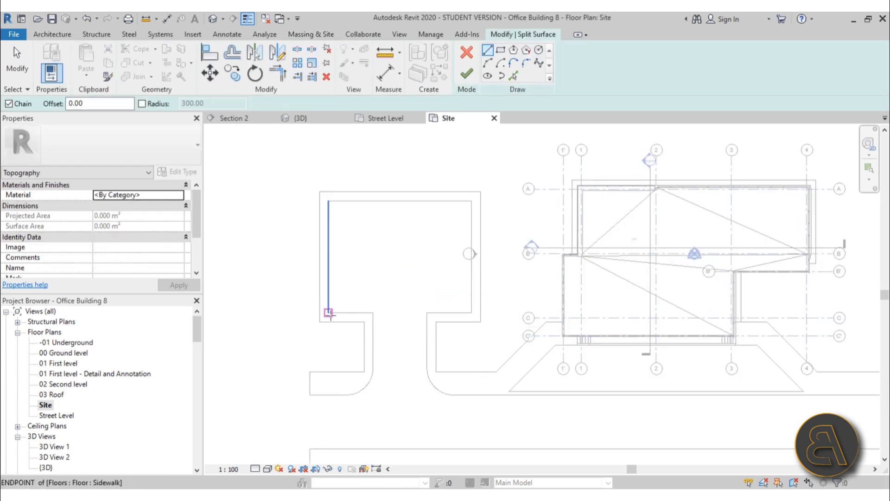
{"action": "scroll", "coordinate": [327, 312], "scroll_direction": "up", "scroll_amount": 2}
{"action": "middle_click_drag", "start_coordinate": [329, 316], "coordinate": [342, 243]}
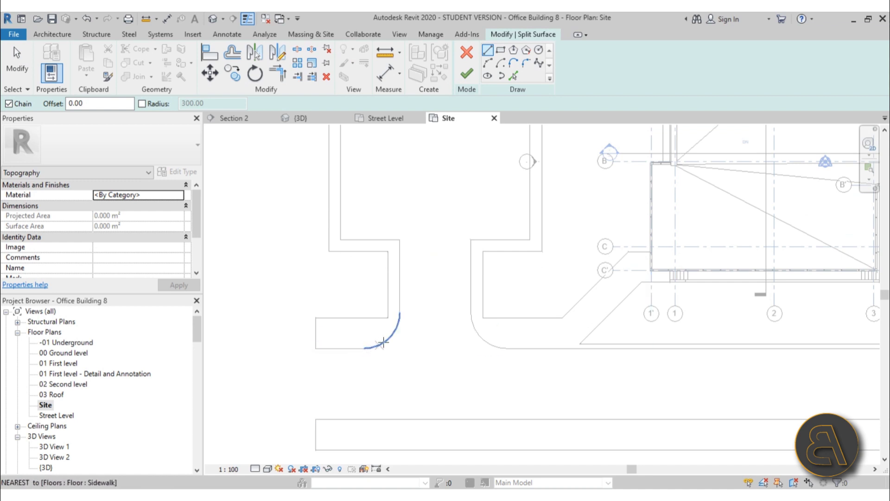
{"action": "scroll", "coordinate": [331, 348], "scroll_direction": "up", "scroll_amount": 5}
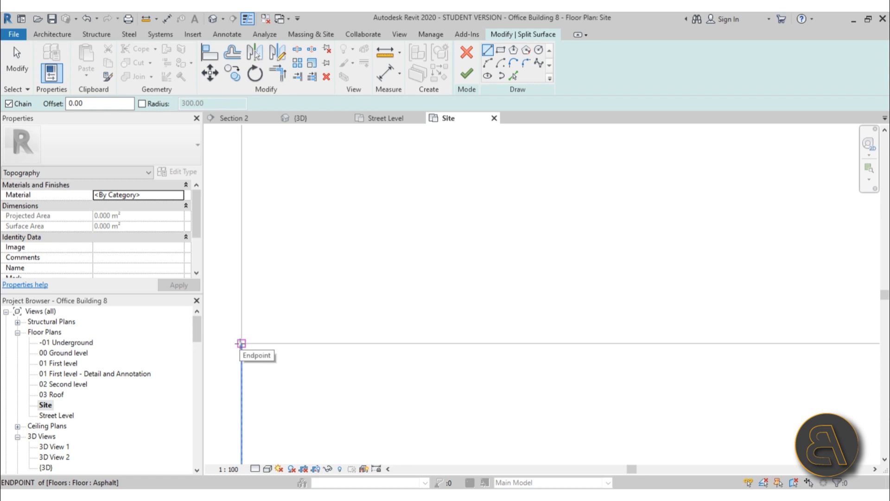
{"action": "left_click", "coordinate": [241, 343]}
{"action": "scroll", "coordinate": [500, 341], "scroll_direction": "down", "scroll_amount": 5}
{"action": "left_click", "coordinate": [514, 76]}
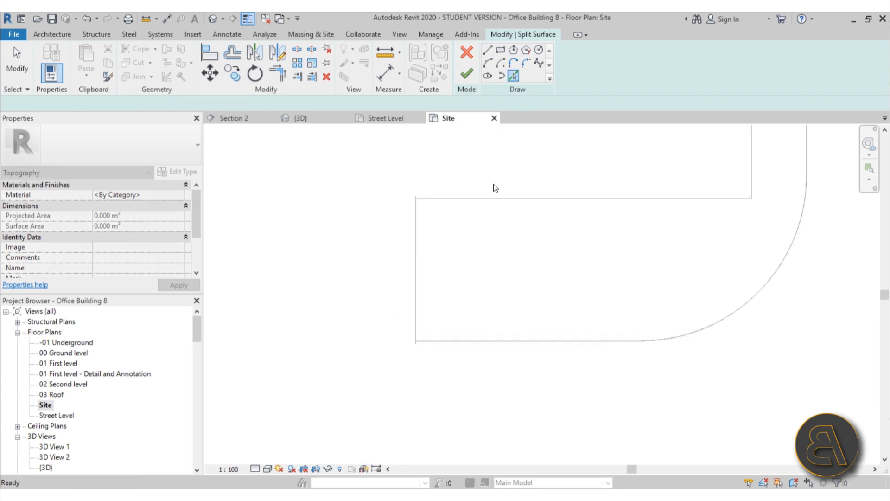
- Try tracing the split boundary edge by edge along the street curb, corner arc, driveway side and adjoining parking edges
{"action": "left_click", "coordinate": [509, 341]}
{"action": "left_click", "coordinate": [702, 324]}
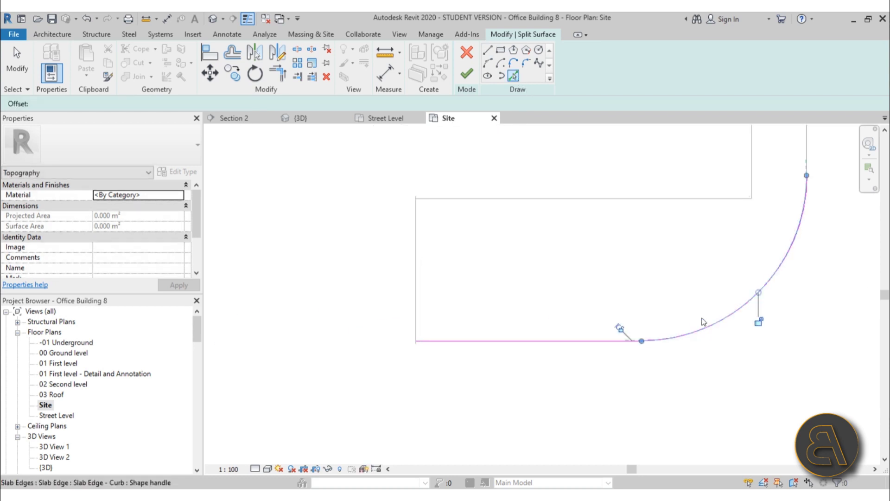
{"action": "middle_click_drag", "start_coordinate": [704, 321], "coordinate": [502, 427]}
{"action": "left_click", "coordinate": [555, 326]}
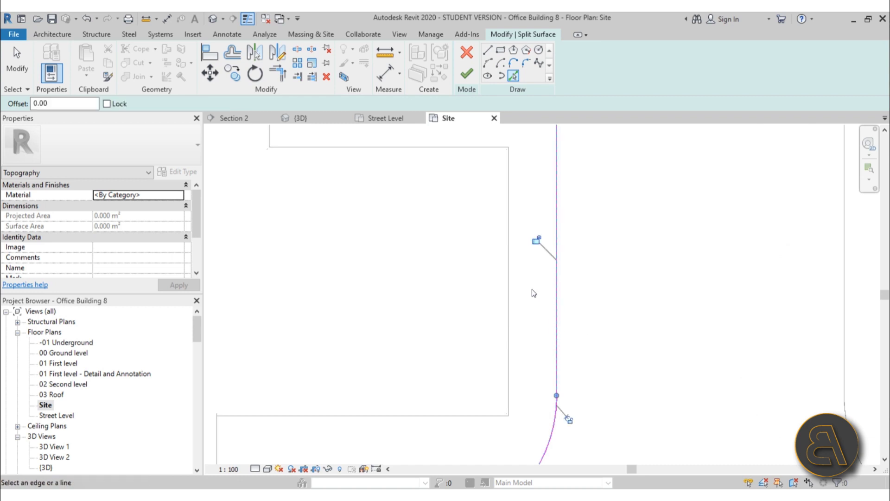
{"action": "middle_click_drag", "start_coordinate": [533, 292], "coordinate": [457, 377]}
{"action": "left_click", "coordinate": [417, 326]}
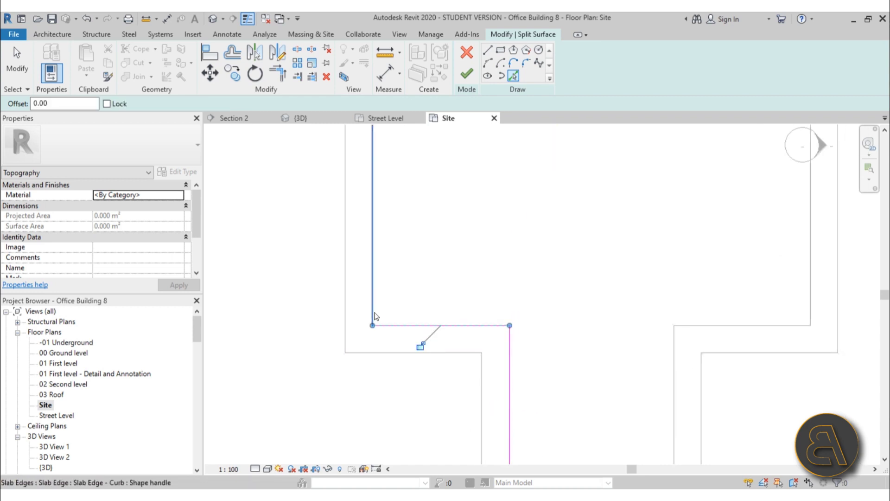
{"action": "left_click", "coordinate": [372, 209]}
- Continue tracing the curb along the back, building side and near edge of the parking area
{"action": "scroll", "coordinate": [472, 262], "scroll_direction": "down", "scroll_amount": 2}
{"action": "middle_click_drag", "start_coordinate": [471, 262], "coordinate": [417, 364]}
{"action": "left_click", "coordinate": [373, 181]}
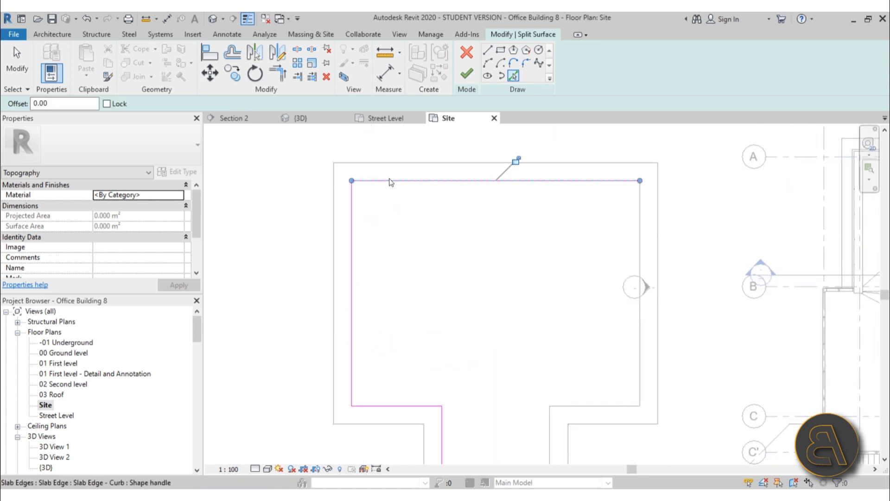
{"action": "left_click", "coordinate": [641, 211]}
{"action": "scroll", "coordinate": [556, 260], "scroll_direction": "down", "scroll_amount": 2}
{"action": "mouse_move", "coordinate": [557, 260]}
{"action": "middle_mouse_down"}
{"action": "mouse_move", "coordinate": [496, 212]}
{"action": "mouse_move", "coordinate": [504, 263]}
{"action": "middle_mouse_up"}
{"action": "scroll", "coordinate": [505, 262], "scroll_direction": "up", "scroll_amount": 2}
{"action": "left_click", "coordinate": [497, 255]}
{"action": "scroll", "coordinate": [496, 255], "scroll_direction": "down", "scroll_amount": 2}
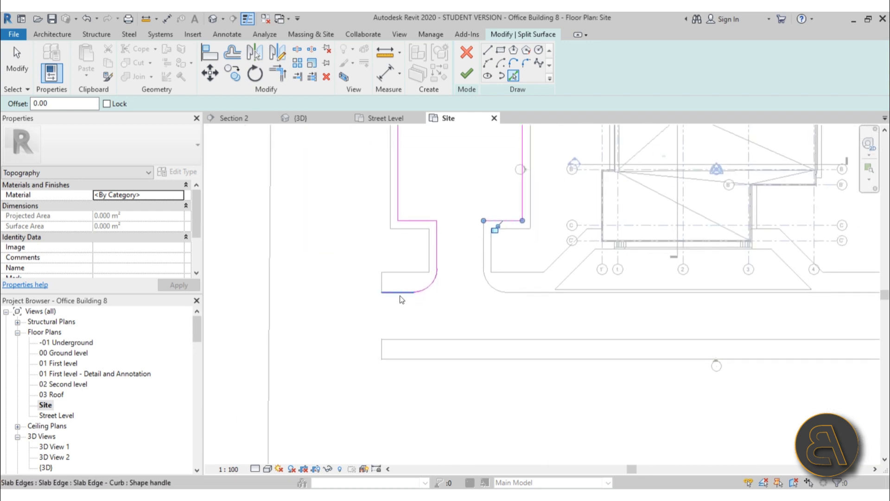
{"action": "scroll", "coordinate": [426, 295], "scroll_direction": "down", "scroll_amount": 1}
- Select the whole chain of traced boundary lines and delete it
{"action": "key", "text": "Escape"}
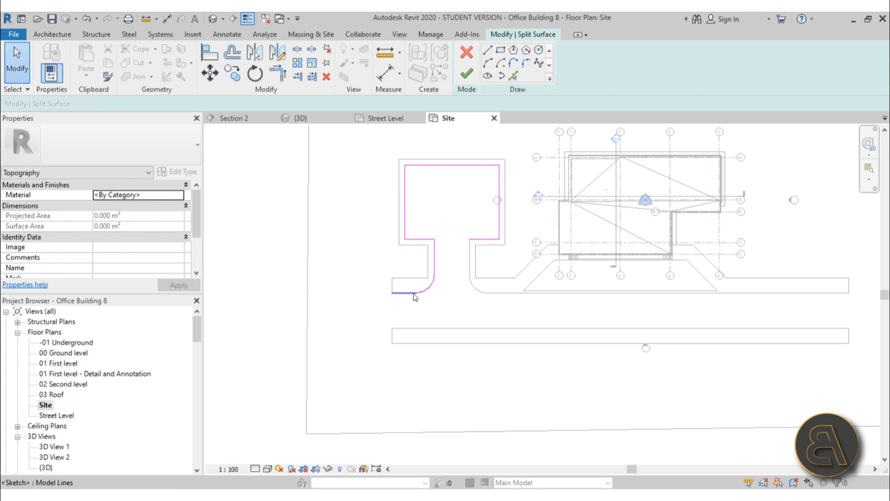
{"action": "key", "text": "Tab"}
{"action": "left_click", "coordinate": [415, 293]}
{"action": "key", "text": "Delete"}
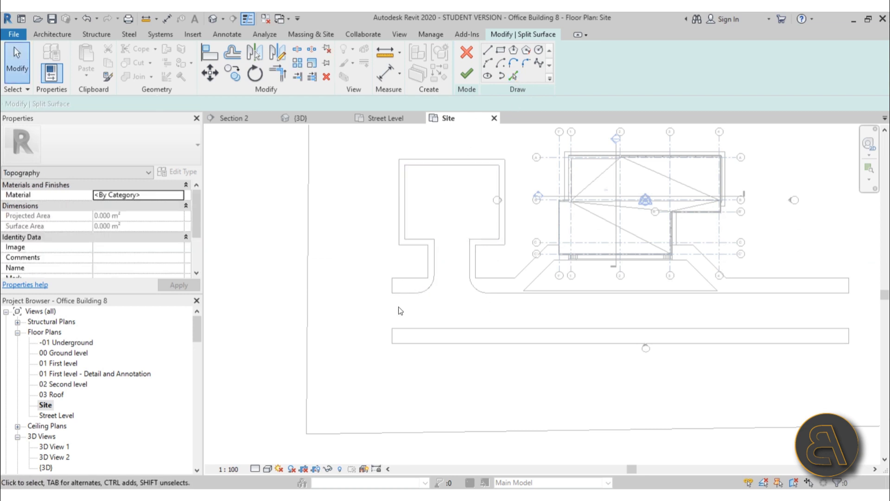
- Trace the complete outline of the asphalt floor, parking area and road, as the split boundary and finish the split
{"action": "left_click", "coordinate": [513, 76]}
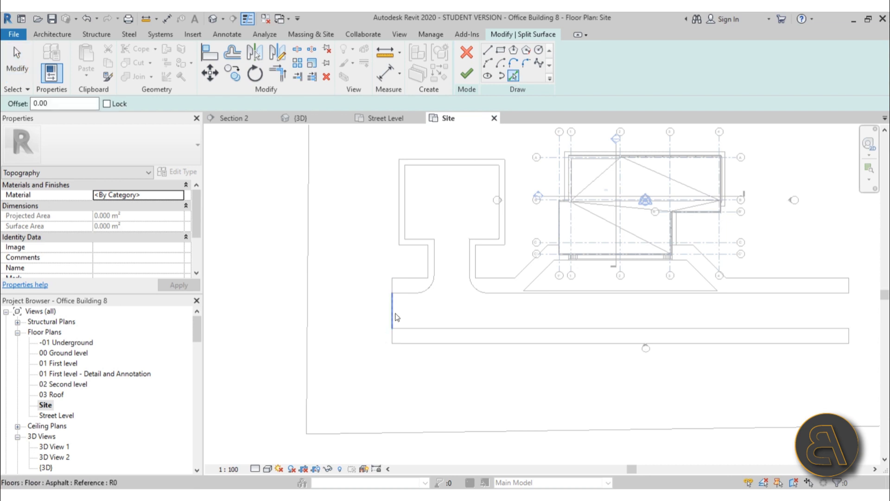
{"action": "key", "text": "Tab"}
{"action": "left_click", "coordinate": [397, 317]}
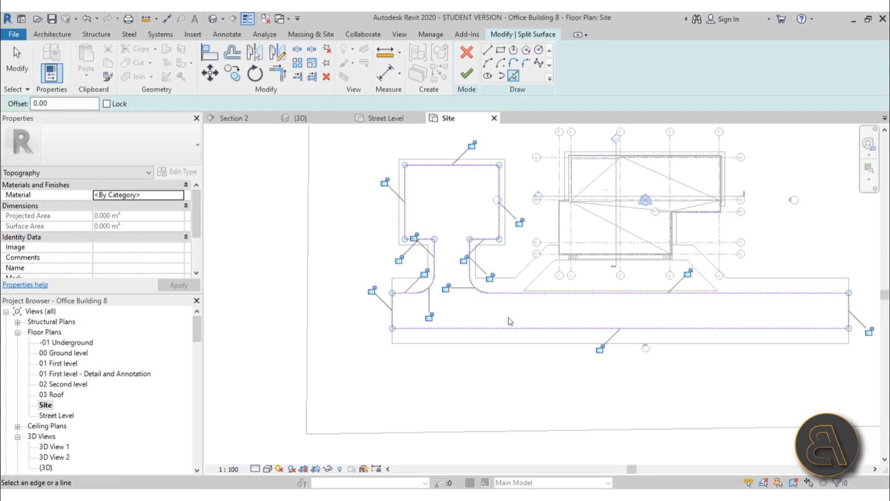
{"action": "scroll", "coordinate": [508, 317], "scroll_direction": "down", "scroll_amount": 1}
{"action": "scroll", "coordinate": [361, 316], "scroll_direction": "up", "scroll_amount": 2}
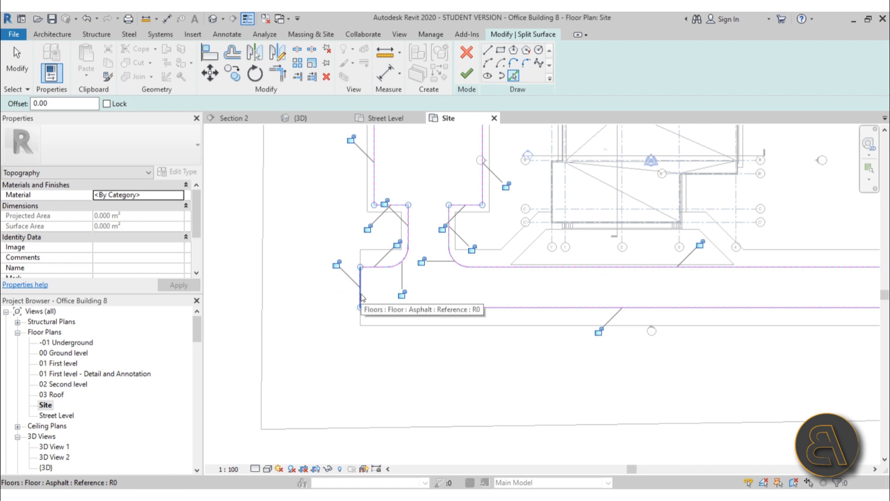
{"action": "left_click", "coordinate": [359, 301]}
{"action": "scroll", "coordinate": [357, 308], "scroll_direction": "down", "scroll_amount": 2}
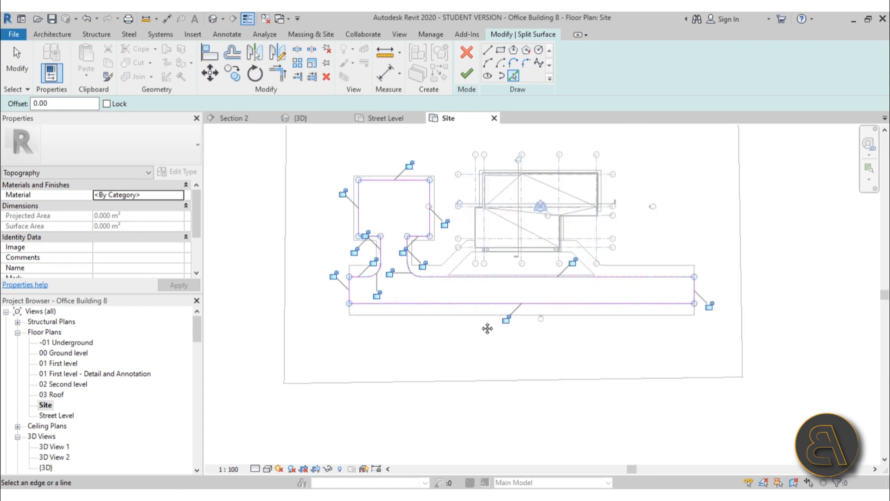
{"action": "left_click", "coordinate": [467, 73]}
{"action": "scroll", "coordinate": [422, 340], "scroll_direction": "down", "scroll_amount": 1}
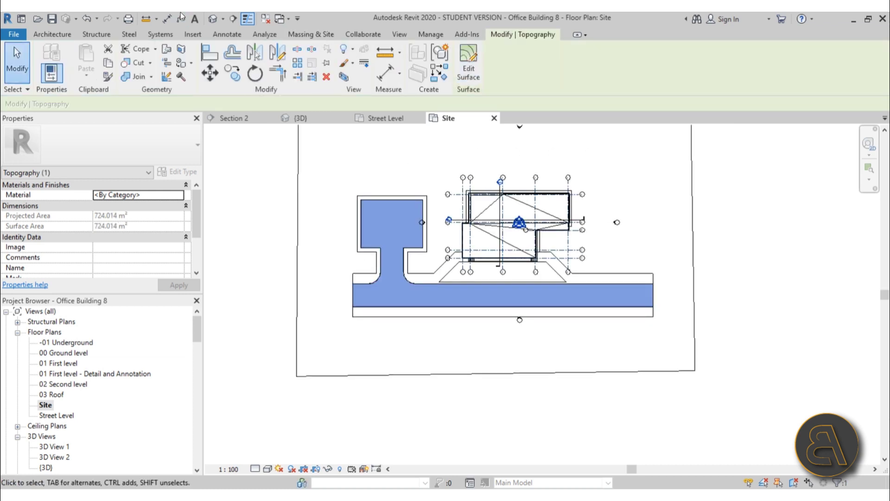
- Select the split-off surface piece covering the parking area and road in 3D and remove it
{"action": "left_click", "coordinate": [212, 19]}
{"action": "scroll", "coordinate": [462, 305], "scroll_direction": "up", "scroll_amount": 3}
{"action": "scroll", "coordinate": [422, 327], "scroll_direction": "up", "scroll_amount": 2}
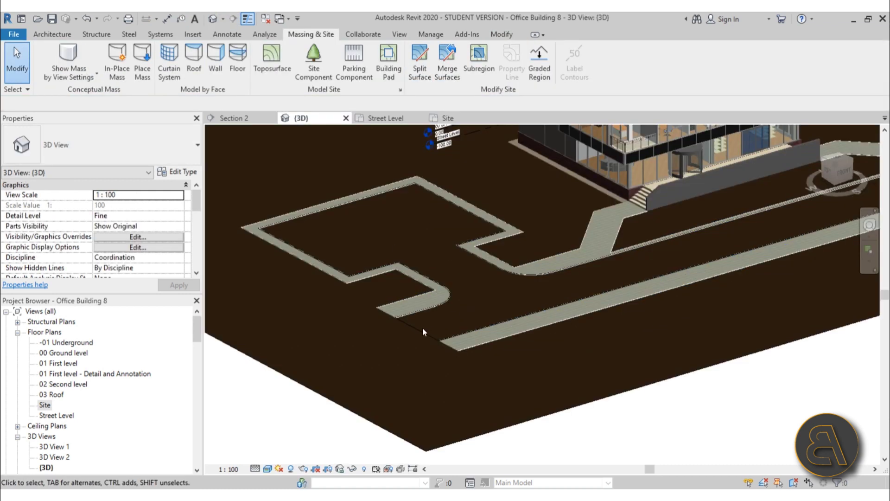
{"action": "left_click", "coordinate": [422, 332]}
{"action": "middle_click_drag", "start_coordinate": [466, 305], "coordinate": [449, 316], "text": "shift"}
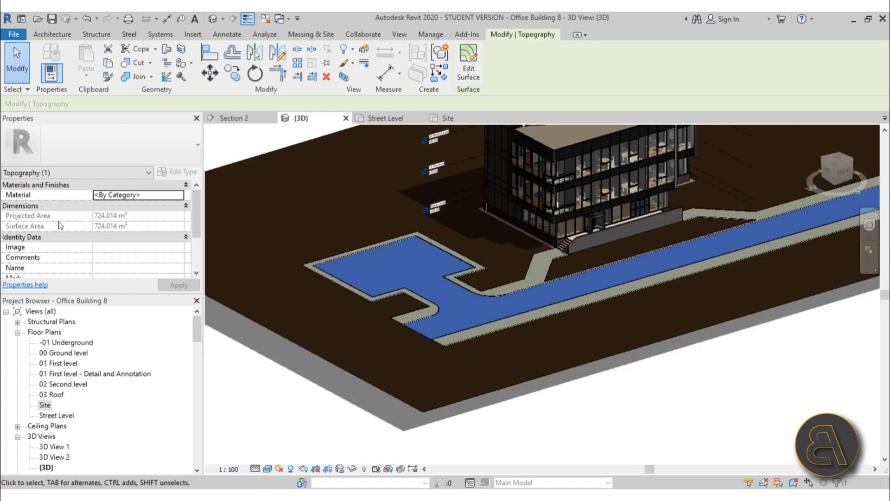
{"action": "middle_click_drag", "start_coordinate": [394, 348], "coordinate": [249, 299]}
{"action": "key", "text": "Escape"}
- Select the remaining toposurface, open its material choice and search the materials for "grass"
{"action": "scroll", "coordinate": [326, 279], "scroll_direction": "up", "scroll_amount": 1}
{"action": "scroll", "coordinate": [401, 342], "scroll_direction": "down", "scroll_amount": 2}
{"action": "scroll", "coordinate": [479, 341], "scroll_direction": "down", "scroll_amount": 1}
{"action": "scroll", "coordinate": [573, 297], "scroll_direction": "down", "scroll_amount": 2}
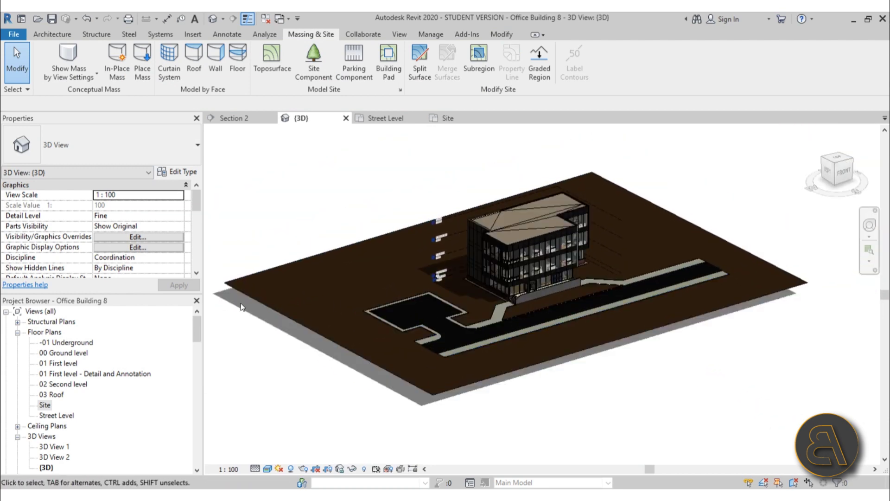
{"action": "left_click", "coordinate": [249, 299]}
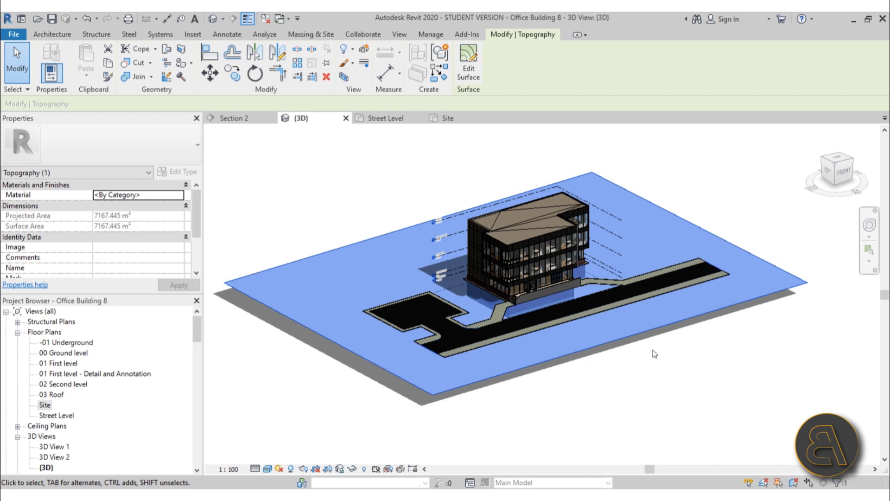
{"action": "left_click", "coordinate": [175, 197]}
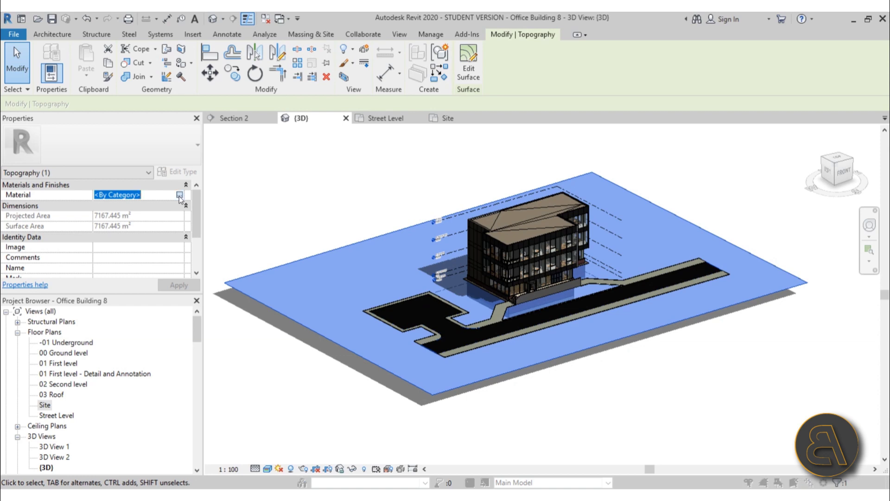
{"action": "left_click", "coordinate": [179, 196]}
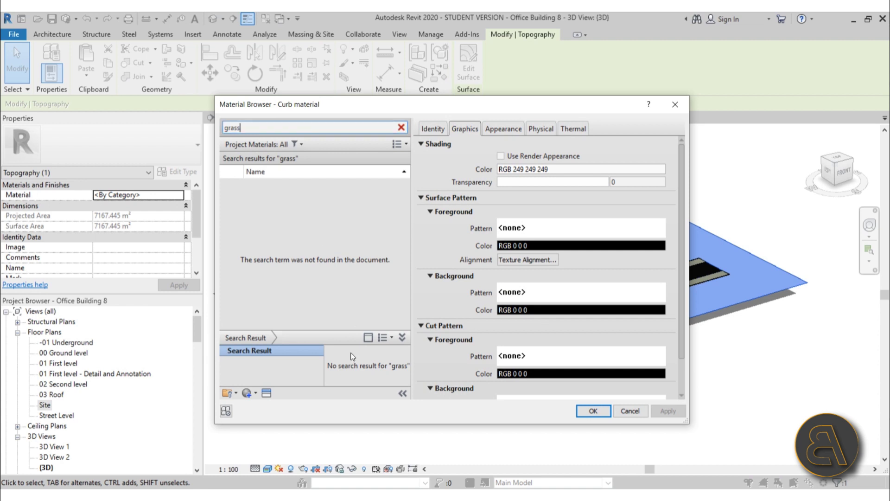
{"action": "left_click_drag", "start_coordinate": [335, 337], "coordinate": [235, 112]}
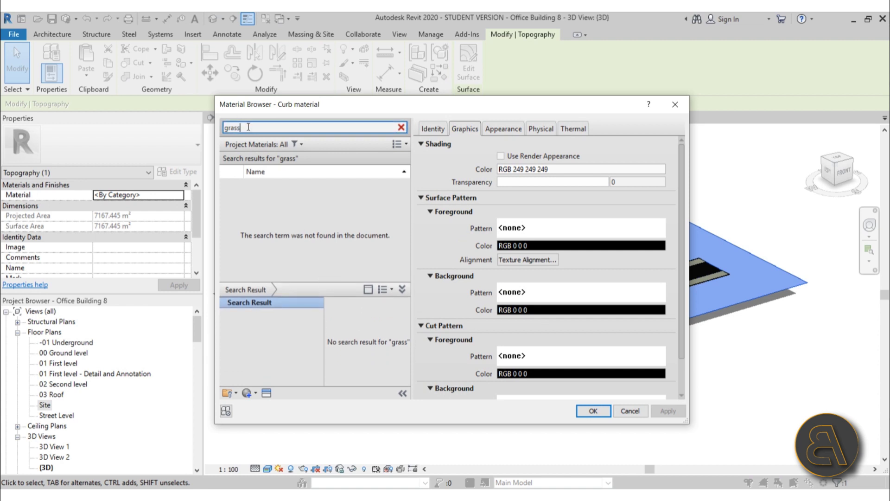
- Search the materials for "plan", then clear the search and leave the material choice
{"action": "key", "text": "BackSpace"}
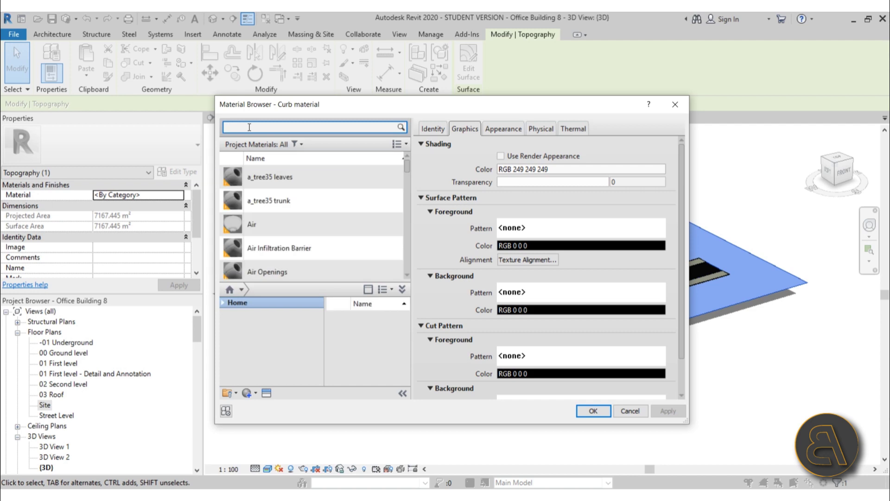
{"action": "type", "text": "plan"}
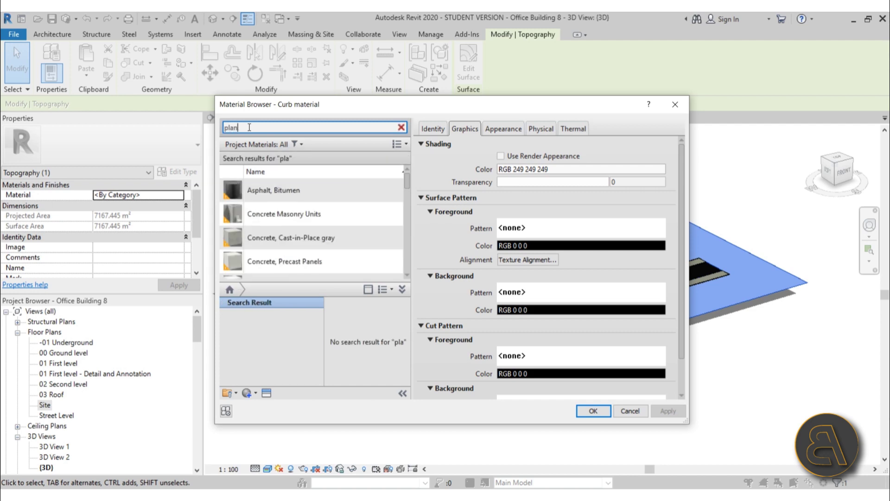
{"action": "key", "text": "BackSpace"}
{"action": "key", "text": "BackSpace"}
{"action": "key", "text": "BackSpace"}
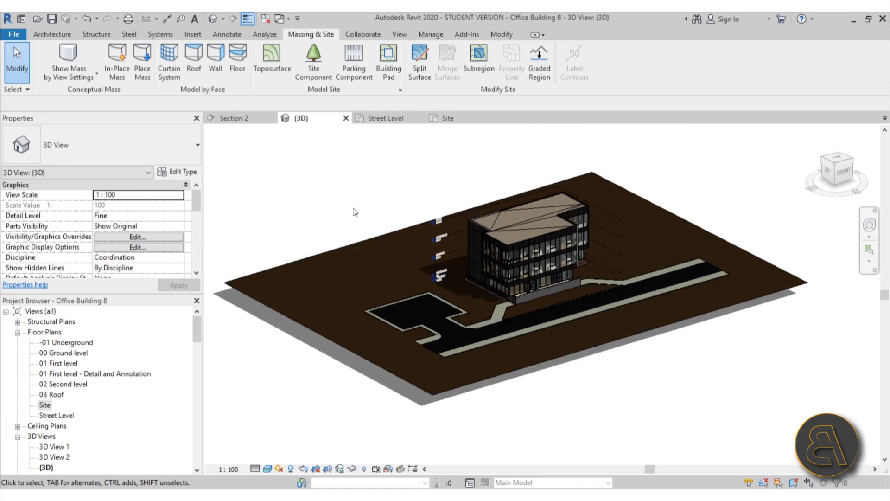
- Browse the AEC Materials library for the toposurface's material, then cancel and deselect the surface
{"action": "left_click", "coordinate": [352, 250]}
{"action": "left_click", "coordinate": [179, 195]}
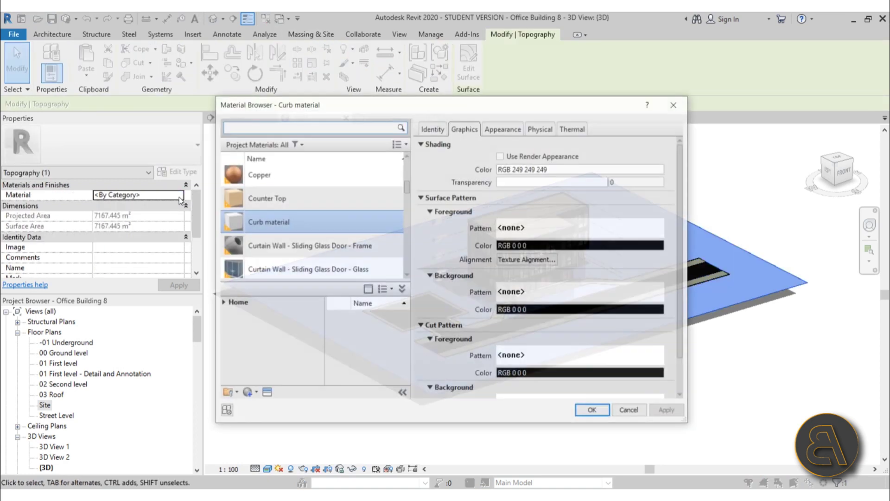
{"action": "left_click", "coordinate": [234, 302]}
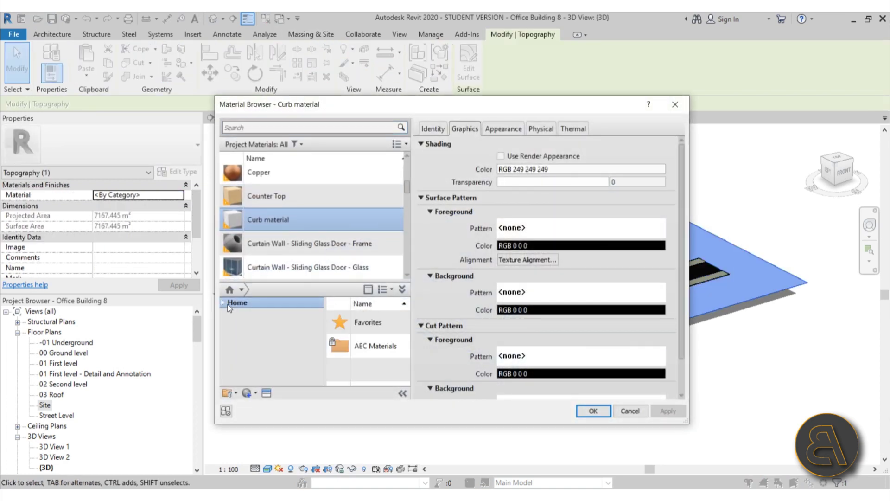
{"action": "left_click", "coordinate": [223, 303]}
{"action": "left_click", "coordinate": [262, 324]}
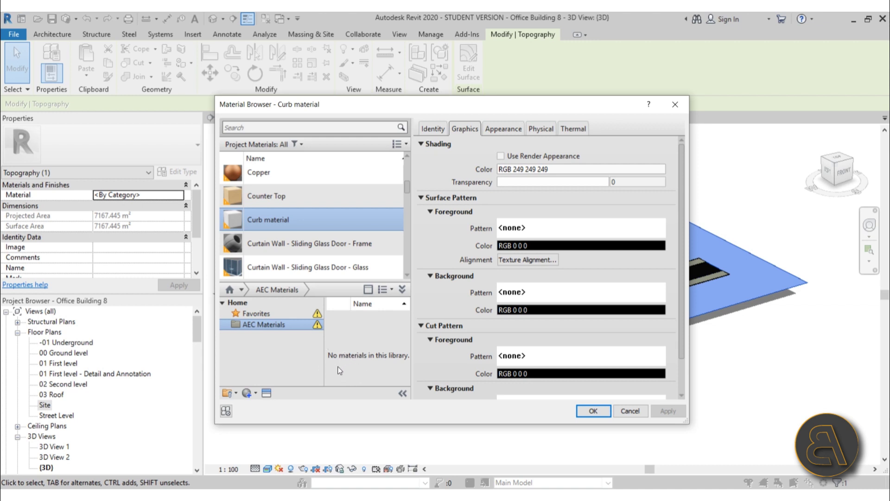
{"action": "left_click", "coordinate": [629, 411]}
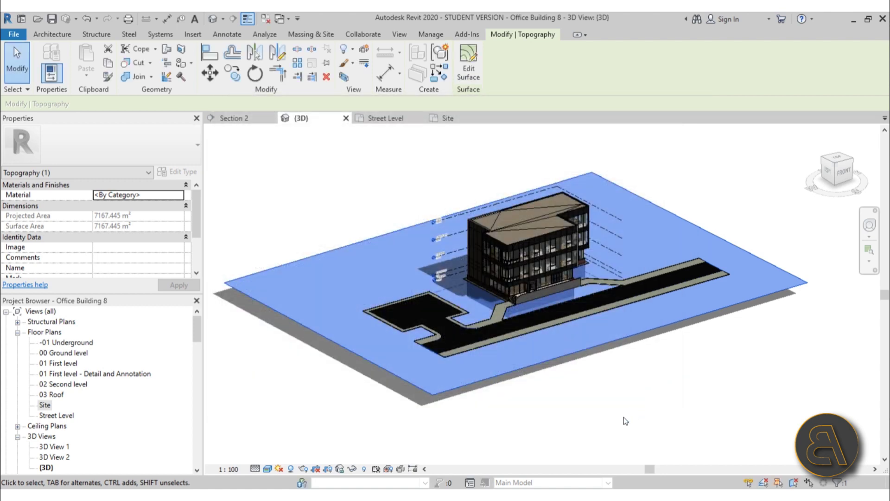
{"action": "left_click", "coordinate": [630, 410]}
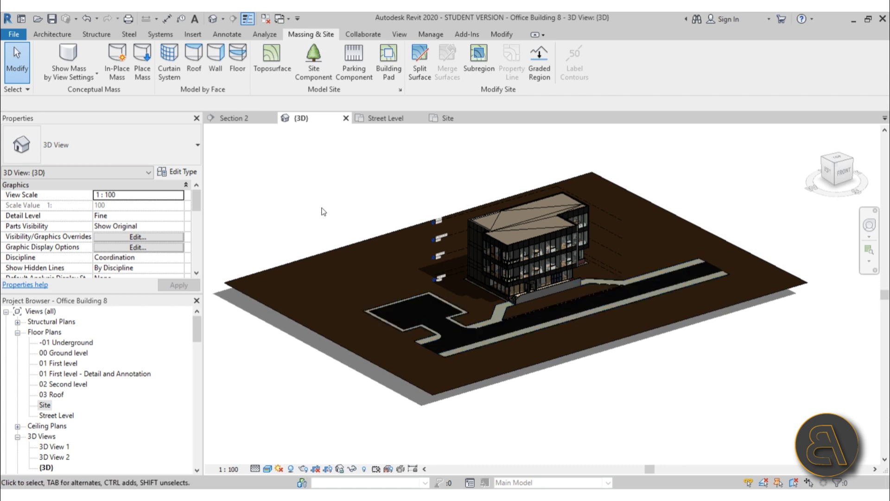
- Close all open views of the Office Building 8 project and return to the home screen
{"action": "left_click", "coordinate": [273, 118]}
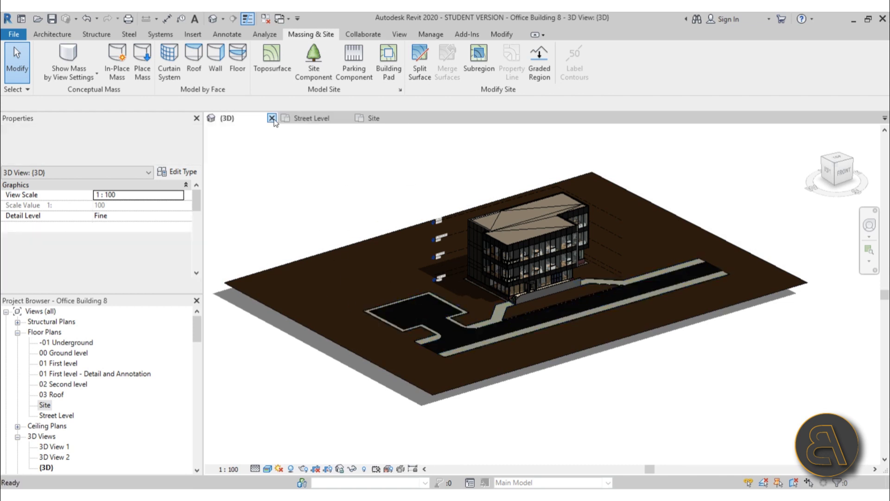
{"action": "left_click", "coordinate": [273, 118]}
{"action": "left_click", "coordinate": [272, 119]}
{"action": "left_click", "coordinate": [272, 118]}
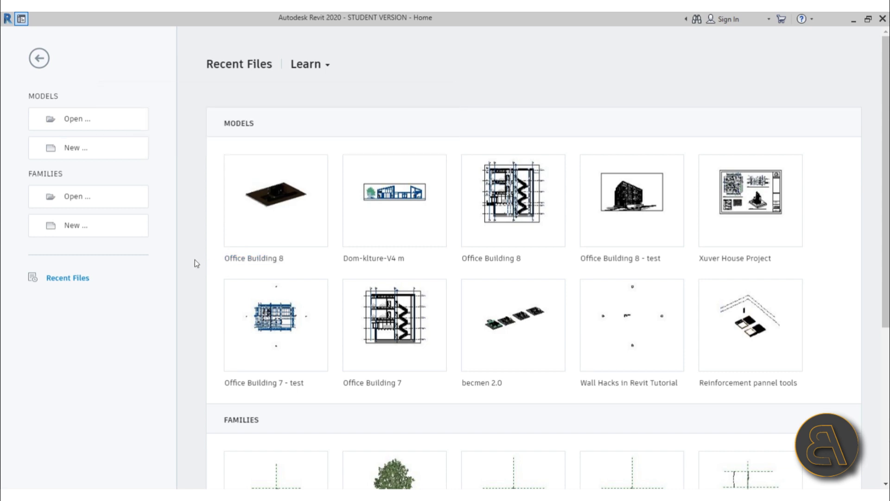
- Open the Office Building 8 project from the recent files
{"action": "left_click", "coordinate": [237, 258]}
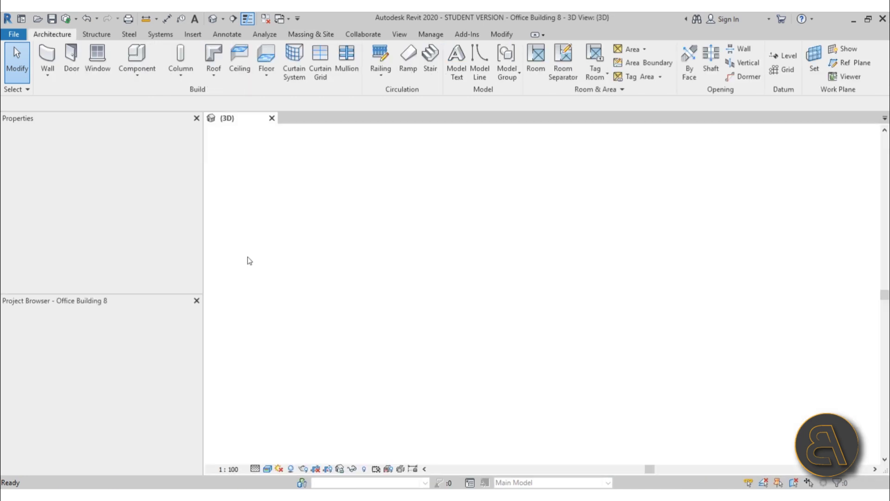
{"action": "left_click", "coordinate": [288, 319]}
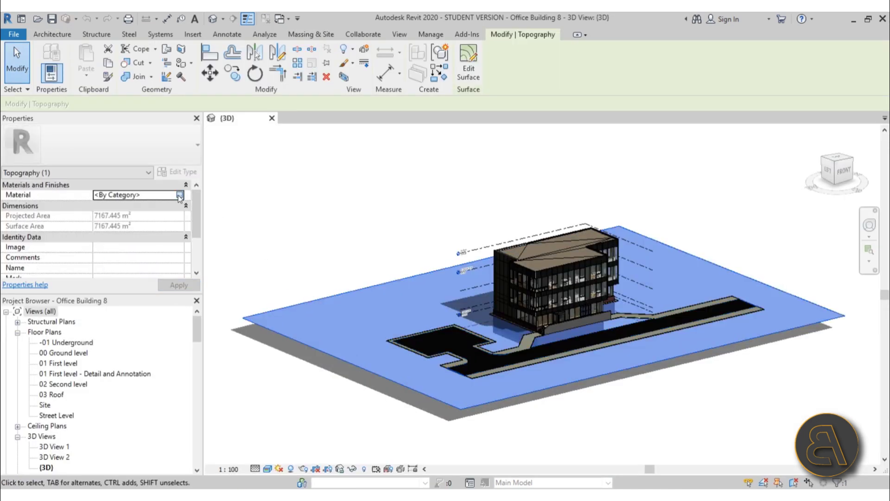
{"action": "left_click", "coordinate": [179, 196]}
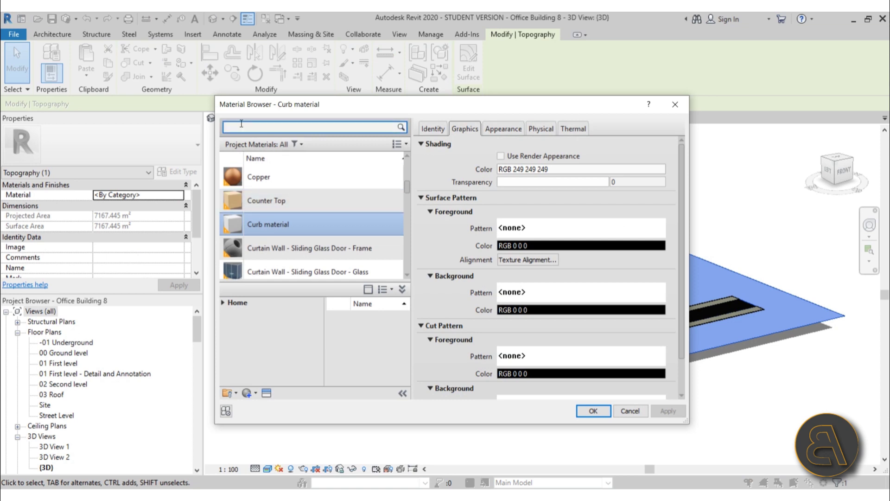
{"action": "type", "text": "grass"}
{"action": "key", "text": "Return"}
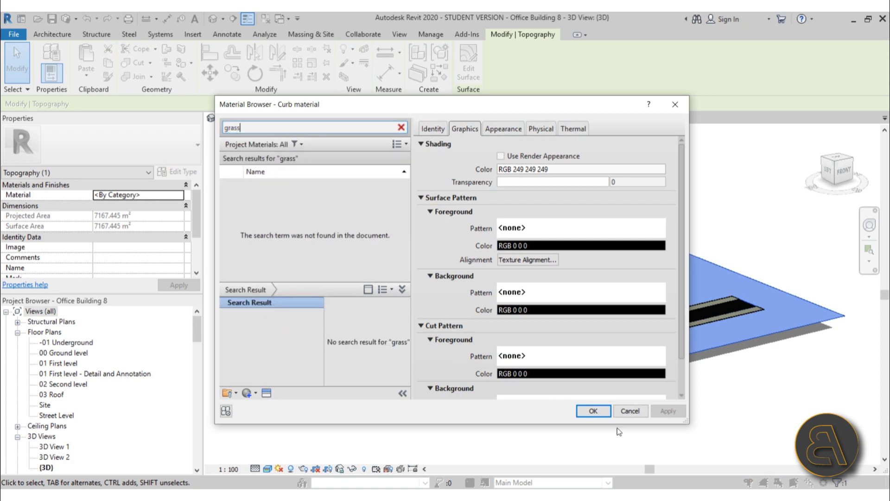
{"action": "left_click", "coordinate": [628, 411]}
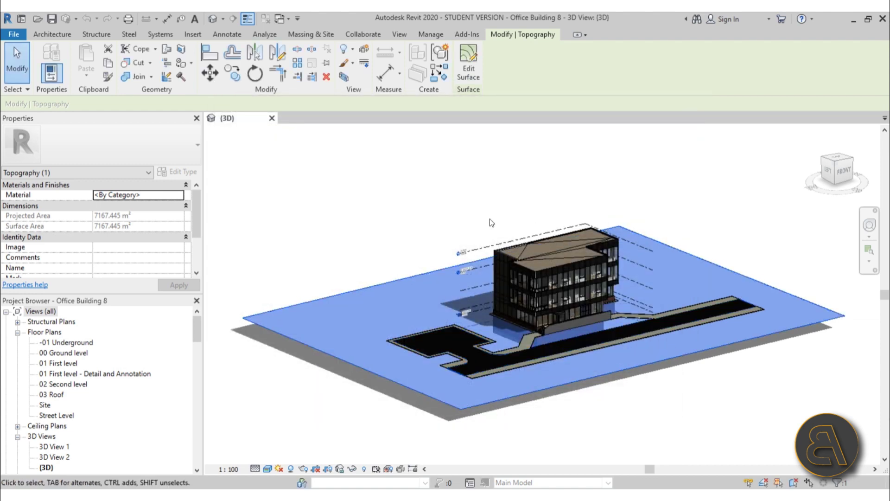
{"action": "left_click", "coordinate": [490, 218]}
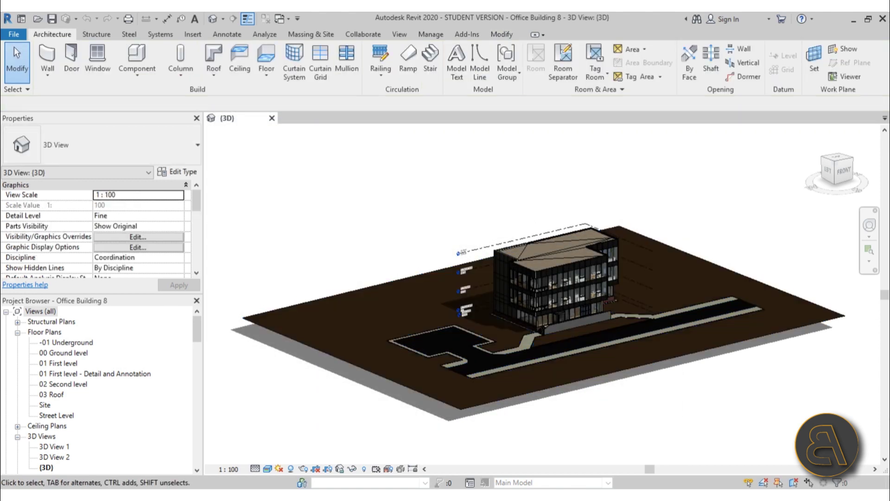
- Search the toposurface's materials for "gras", assign Grass from the AEC Materials library and deselect the surface
{"action": "left_click", "coordinate": [330, 302]}
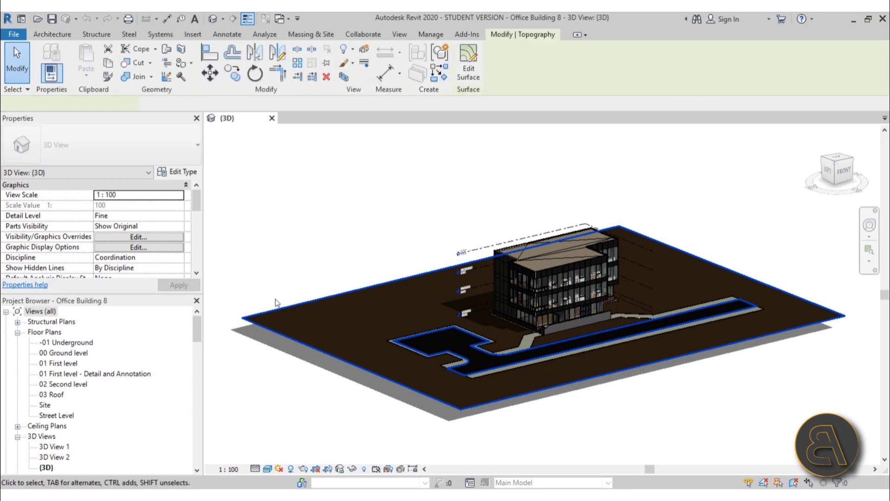
{"action": "left_click", "coordinate": [180, 195]}
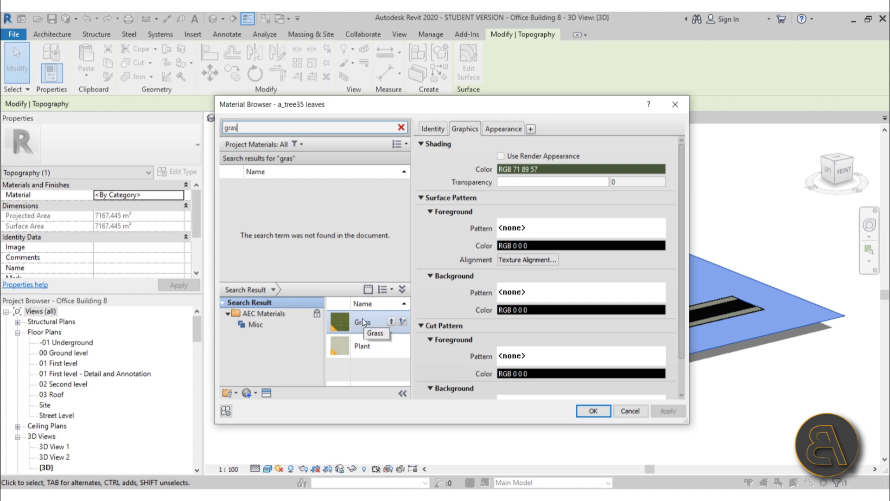
{"action": "left_click", "coordinate": [391, 323]}
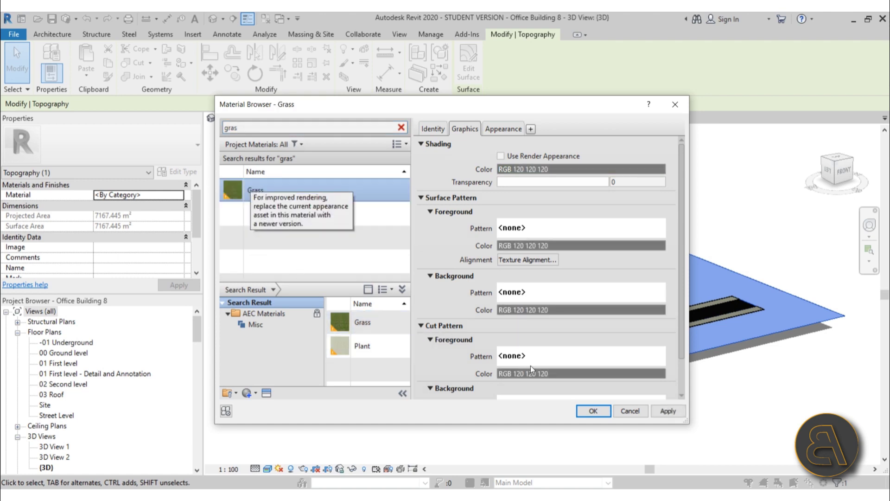
{"action": "left_click", "coordinate": [668, 410]}
{"action": "left_click", "coordinate": [597, 411]}
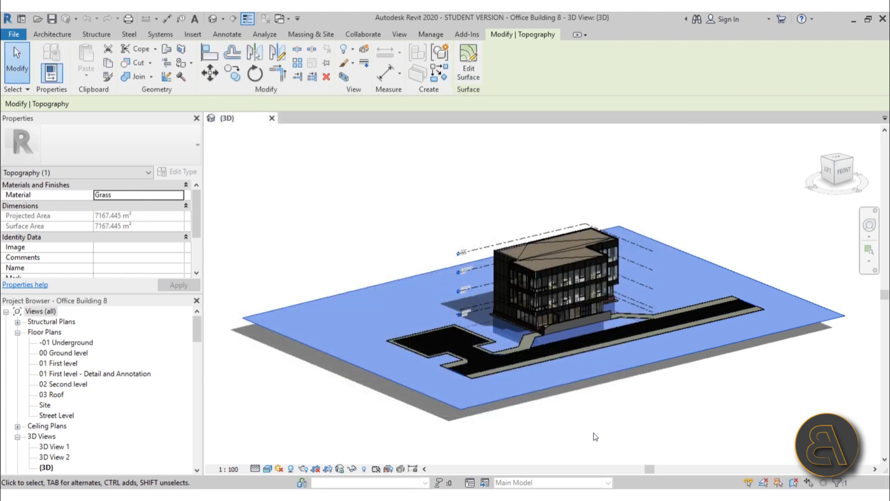
{"action": "left_click", "coordinate": [593, 432]}
- Check the grass surface in front of the building entrance, then open the Street Level floor plan
{"action": "scroll", "coordinate": [541, 326], "scroll_direction": "up", "scroll_amount": 10}
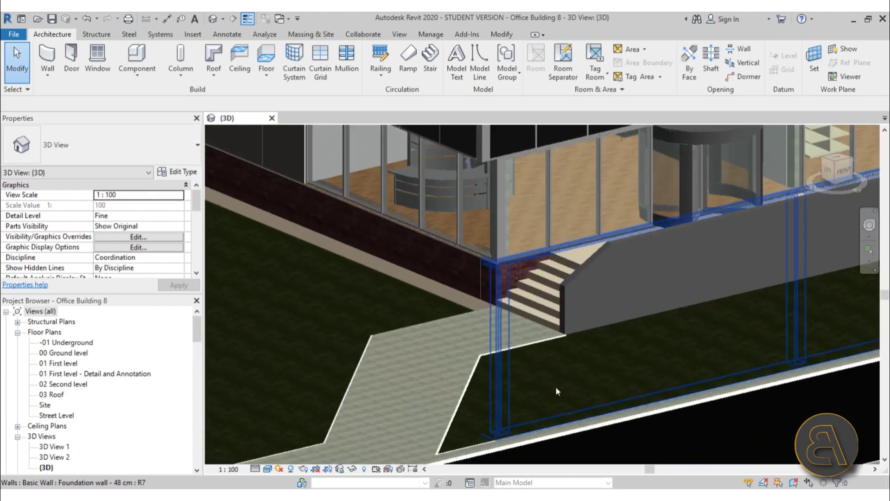
{"action": "middle_click_drag", "start_coordinate": [555, 386], "coordinate": [408, 379]}
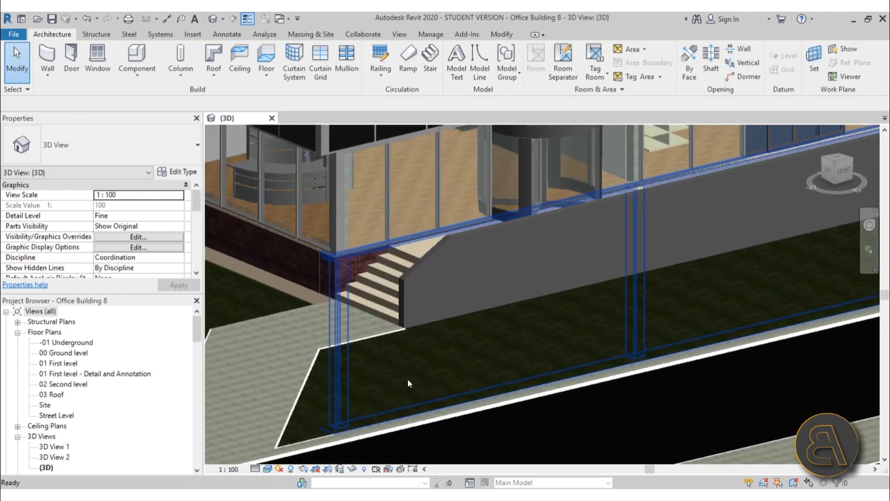
{"action": "scroll", "coordinate": [452, 346], "scroll_direction": "down", "scroll_amount": 6}
{"action": "middle_click_drag", "start_coordinate": [453, 345], "coordinate": [419, 378]}
{"action": "scroll", "coordinate": [418, 379], "scroll_direction": "down", "scroll_amount": 4}
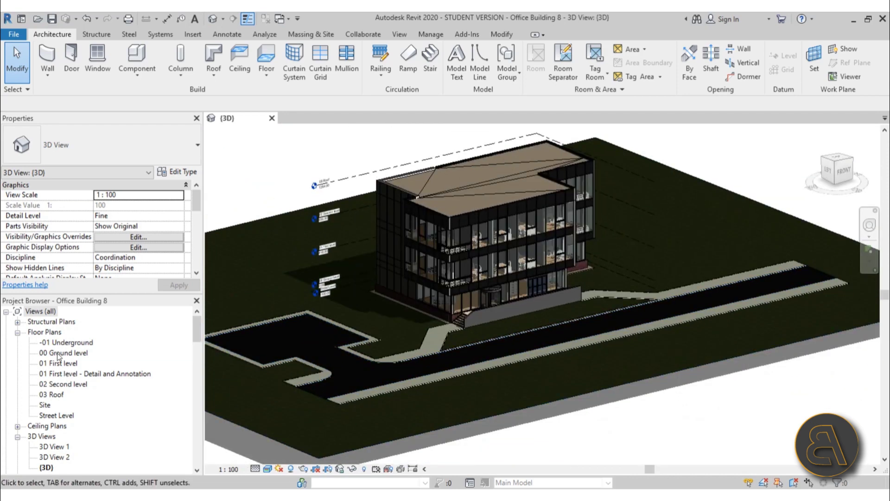
{"action": "double_click", "coordinate": [51, 415]}
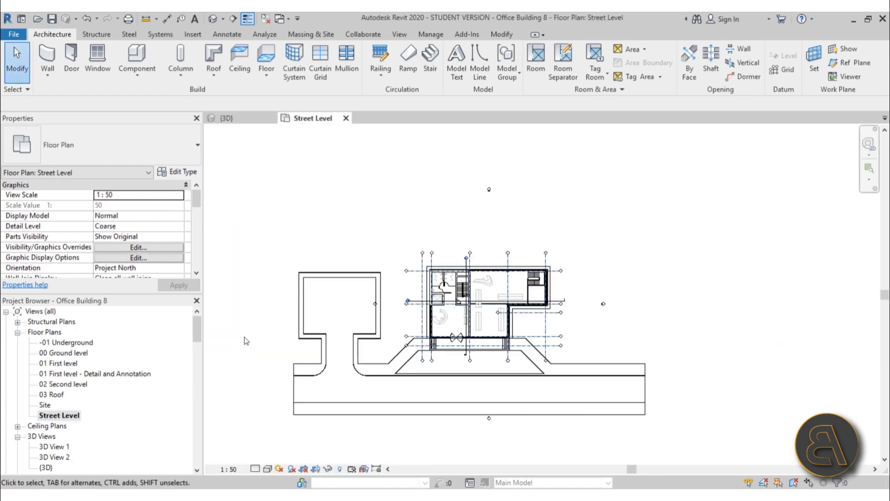
{"action": "scroll", "coordinate": [344, 325], "scroll_direction": "up", "scroll_amount": 2}
{"action": "middle_click_drag", "start_coordinate": [336, 320], "coordinate": [343, 325]}
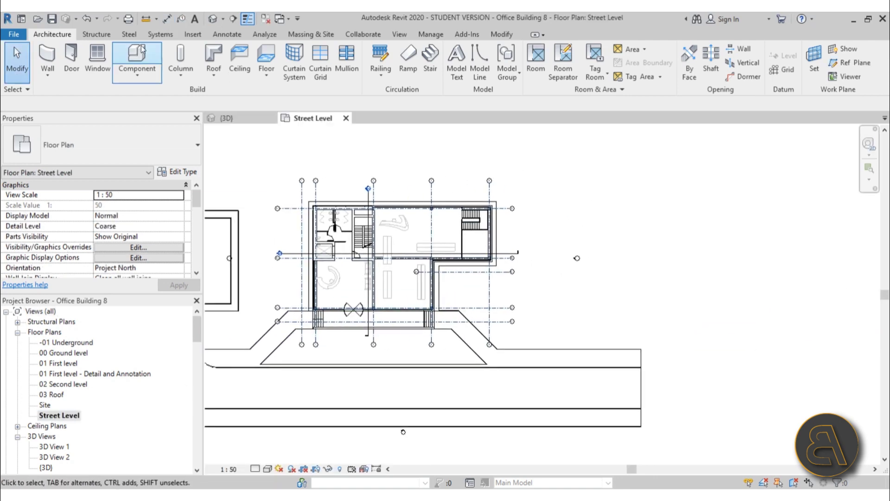
- Place an American Beech - 6.0 Meters tree as a site component in the building's recessed corner
{"action": "left_click", "coordinate": [300, 34]}
{"action": "left_click", "coordinate": [309, 58]}
{"action": "left_click", "coordinate": [140, 162]}
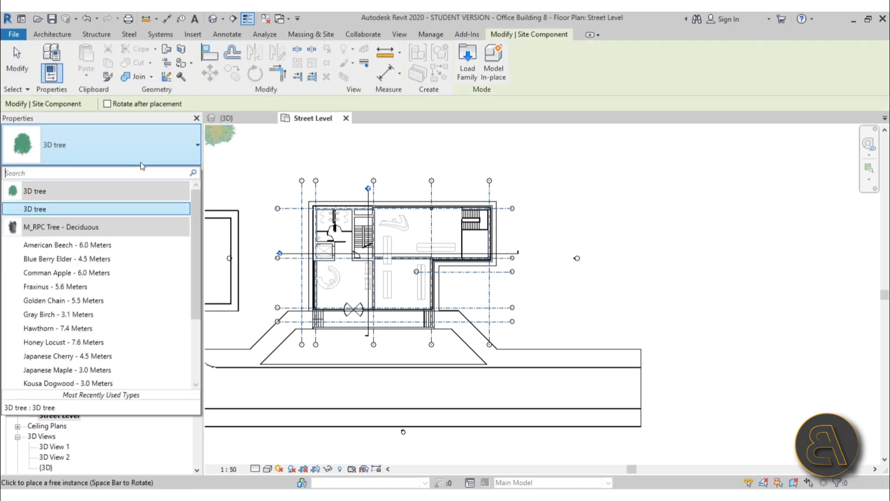
{"action": "scroll", "coordinate": [63, 248], "scroll_direction": "down", "scroll_amount": 2}
{"action": "scroll", "coordinate": [63, 244], "scroll_direction": "up", "scroll_amount": 1}
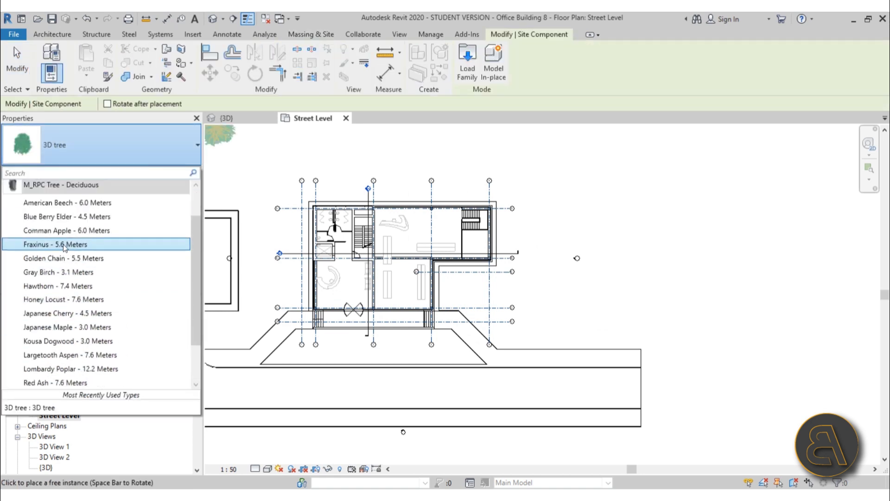
{"action": "left_click", "coordinate": [51, 202]}
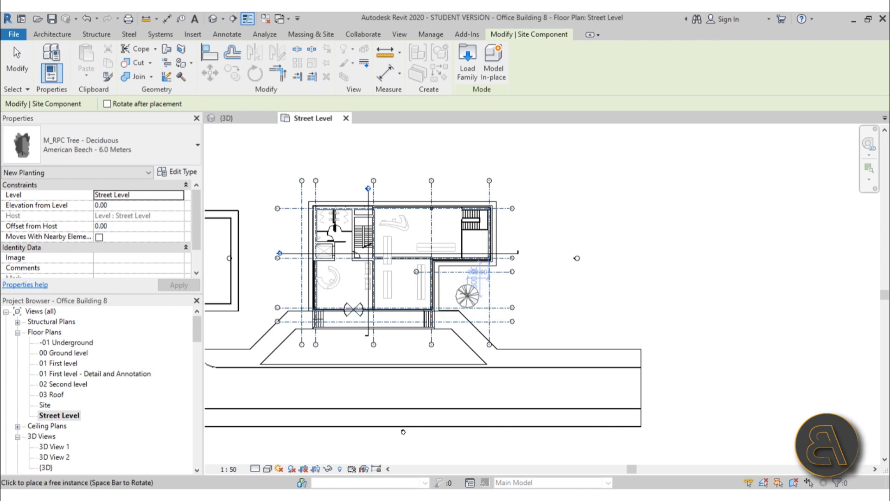
- Open the default 3D view, end the tree placement and examine the tree at the building's recessed corner
{"action": "left_click", "coordinate": [212, 18]}
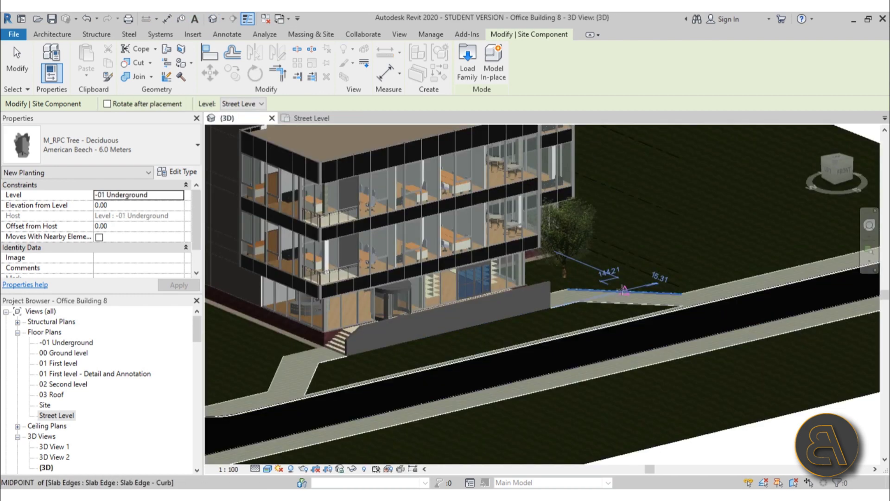
{"action": "scroll", "coordinate": [624, 290], "scroll_direction": "up", "scroll_amount": 2}
{"action": "key", "text": "Escape"}
{"action": "middle_click_drag", "start_coordinate": [624, 290], "coordinate": [487, 326], "text": "shift"}
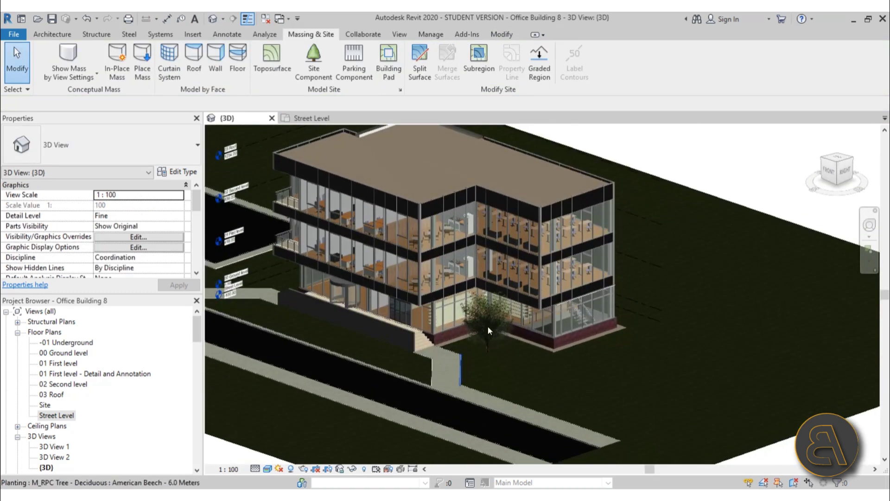
{"action": "scroll", "coordinate": [486, 322], "scroll_direction": "up", "scroll_amount": 4}
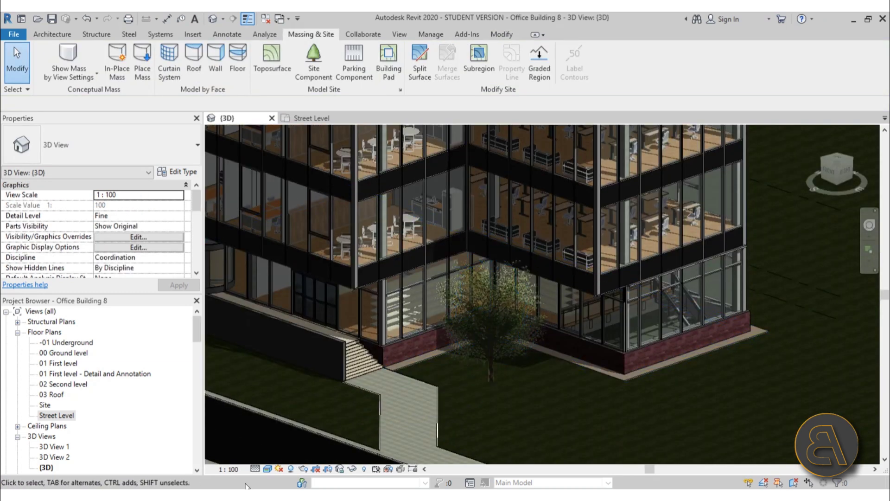
- Display the 3D view in the Hidden Line style, examine the tree's simplified geometry and select the tree
{"action": "left_click", "coordinate": [267, 468]}
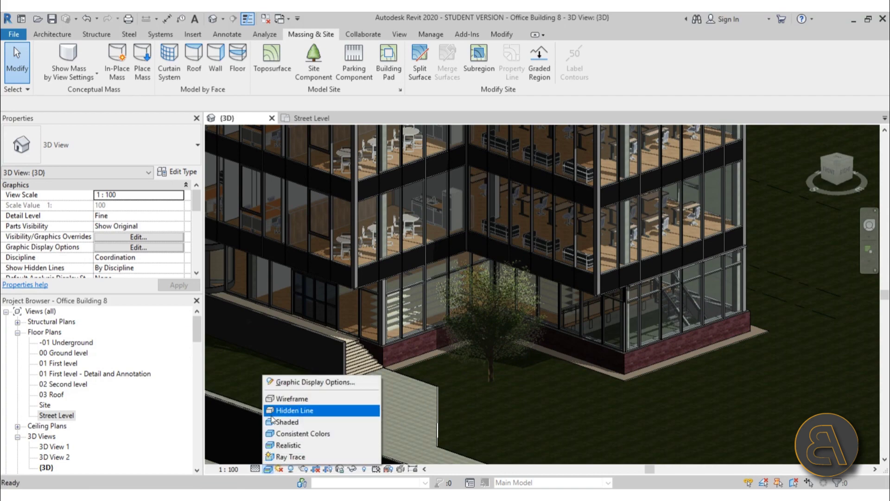
{"action": "left_click", "coordinate": [306, 410]}
{"action": "scroll", "coordinate": [430, 328], "scroll_direction": "down", "scroll_amount": 5}
{"action": "middle_click_drag", "start_coordinate": [429, 328], "coordinate": [485, 378], "text": "shift"}
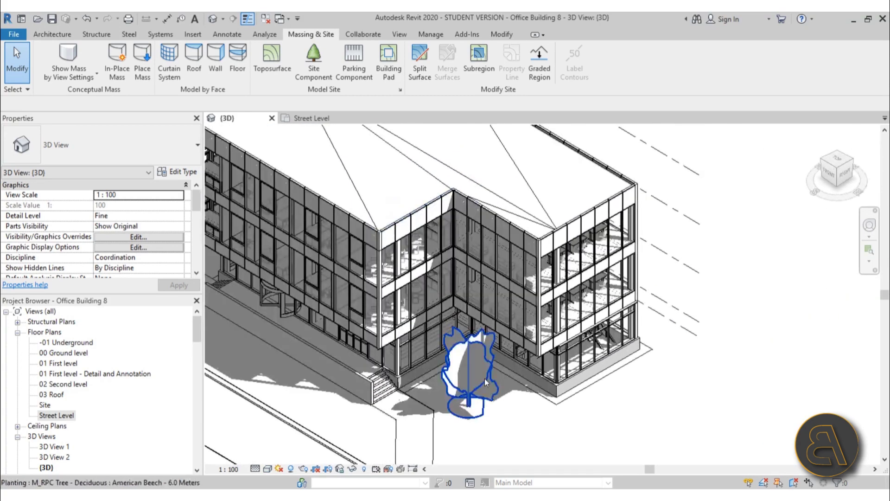
{"action": "scroll", "coordinate": [485, 379], "scroll_direction": "up", "scroll_amount": 5}
{"action": "scroll", "coordinate": [475, 340], "scroll_direction": "down", "scroll_amount": 3}
{"action": "middle_click_drag", "start_coordinate": [474, 341], "coordinate": [484, 424], "text": "shift"}
{"action": "mouse_move", "coordinate": [484, 424]}
{"action": "middle_mouse_down"}
{"action": "mouse_move", "coordinate": [483, 451]}
{"action": "mouse_move", "coordinate": [470, 349]}
{"action": "mouse_move", "coordinate": [454, 356]}
{"action": "mouse_move", "coordinate": [461, 310]}
{"action": "mouse_move", "coordinate": [453, 323]}
{"action": "middle_mouse_up"}
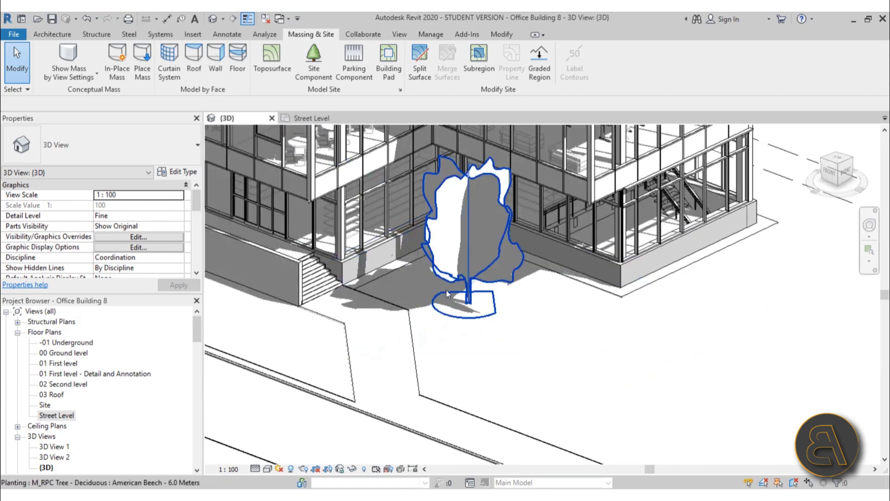
{"action": "left_click", "coordinate": [441, 278]}
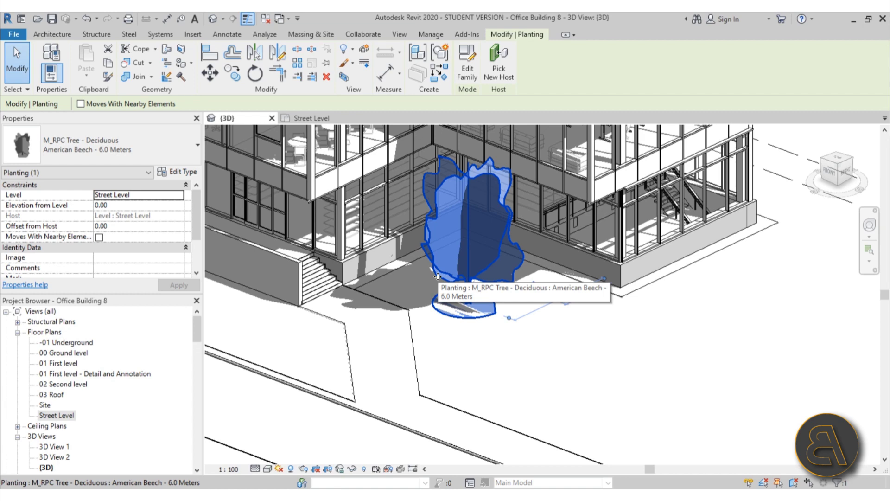
{"action": "scroll", "coordinate": [438, 276], "scroll_direction": "down", "scroll_amount": 3}
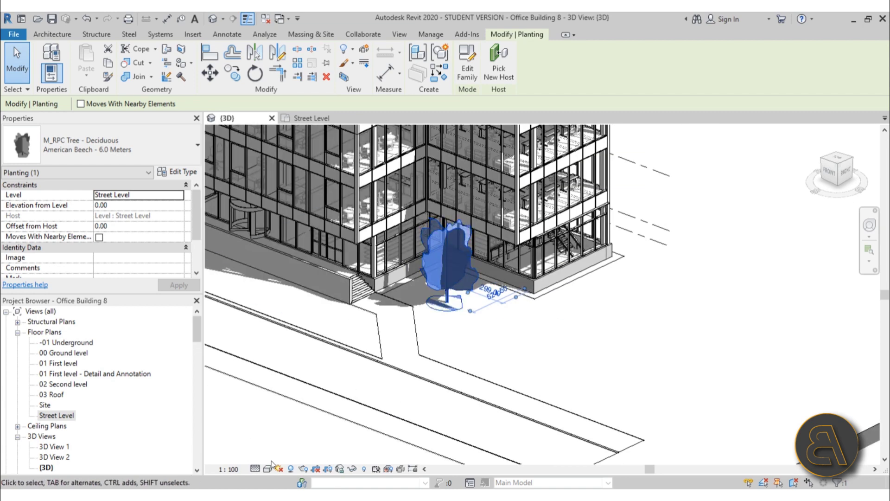
- Set the 3D view's visual style to Realistic and deselect the tree
{"action": "left_click", "coordinate": [271, 462]}
{"action": "left_click", "coordinate": [301, 441]}
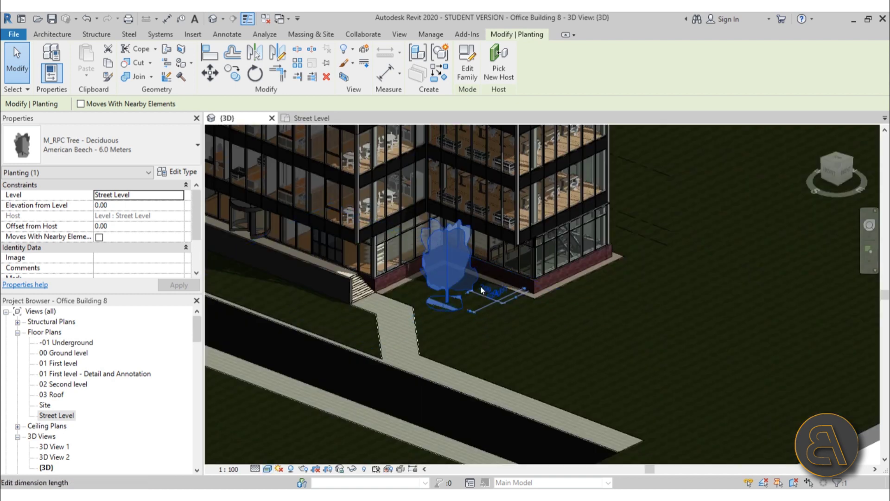
{"action": "left_click", "coordinate": [515, 355]}
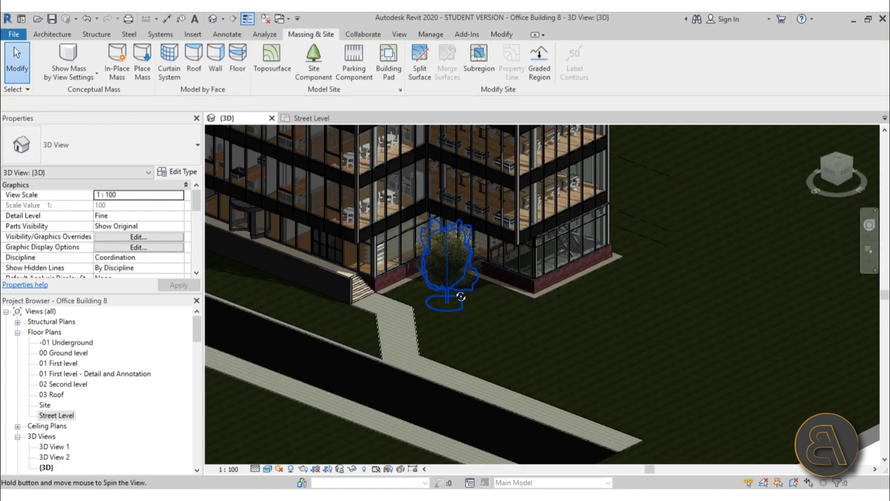
- Examine the American Beech tree's realistic appearance up close and from above
{"action": "scroll", "coordinate": [461, 296], "scroll_direction": "up", "scroll_amount": 6}
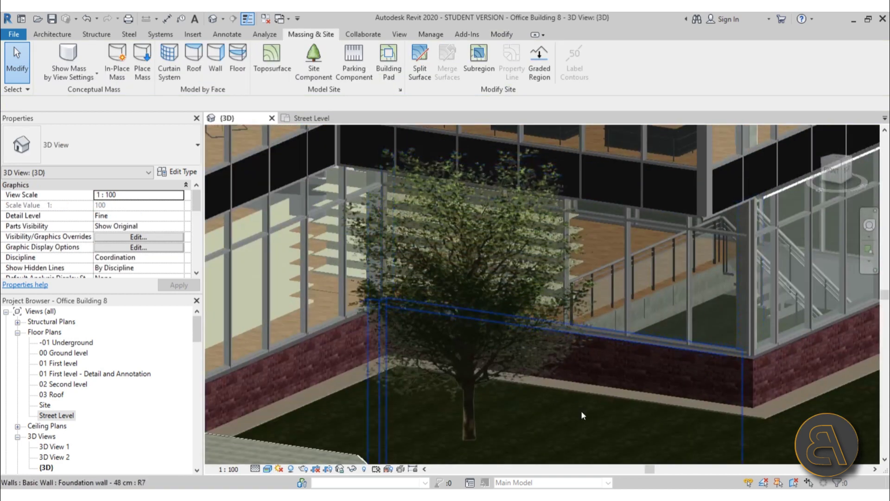
{"action": "scroll", "coordinate": [602, 422], "scroll_direction": "down", "scroll_amount": 3}
{"action": "scroll", "coordinate": [454, 285], "scroll_direction": "down", "scroll_amount": 4}
{"action": "middle_click_drag", "start_coordinate": [435, 353], "coordinate": [442, 443], "text": "shift"}
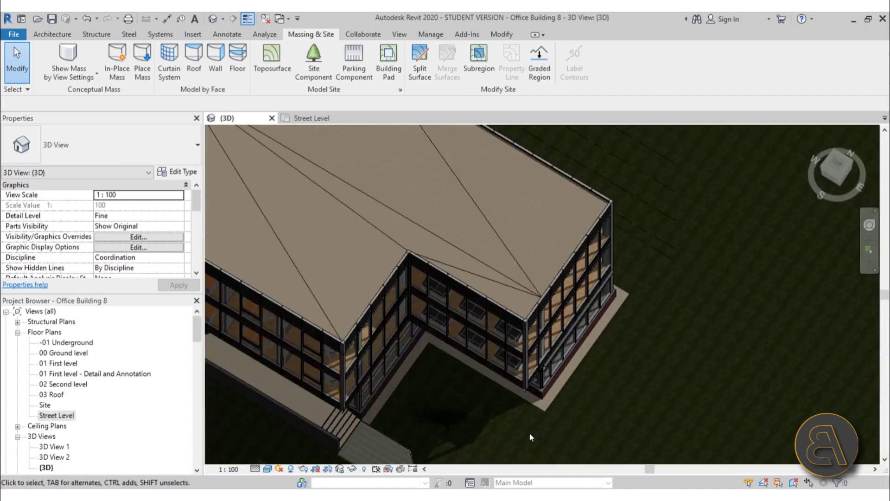
{"action": "scroll", "coordinate": [447, 416], "scroll_direction": "up", "scroll_amount": 8}
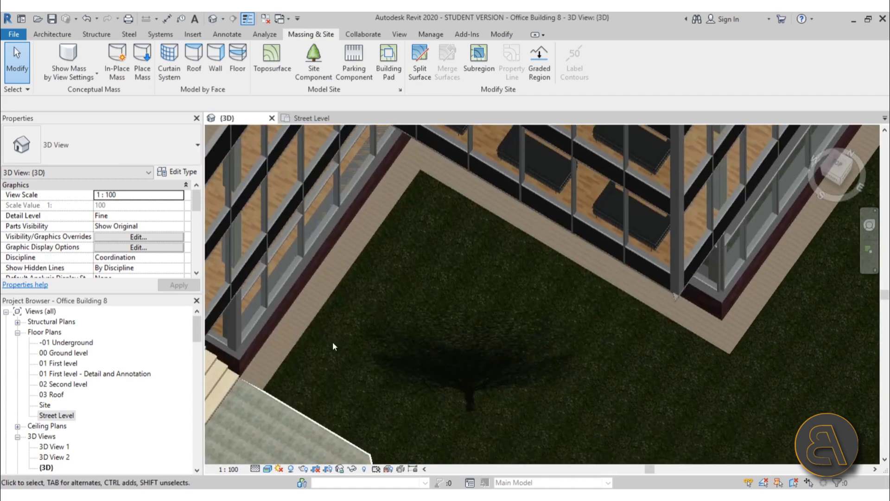
{"action": "middle_click_drag", "start_coordinate": [333, 346], "coordinate": [464, 304]}
{"action": "scroll", "coordinate": [340, 317], "scroll_direction": "down", "scroll_amount": 5}
{"action": "scroll", "coordinate": [465, 304], "scroll_direction": "up", "scroll_amount": 6}
- Delete the American Beech tree from the building's recessed corner
{"action": "left_click", "coordinate": [464, 305]}
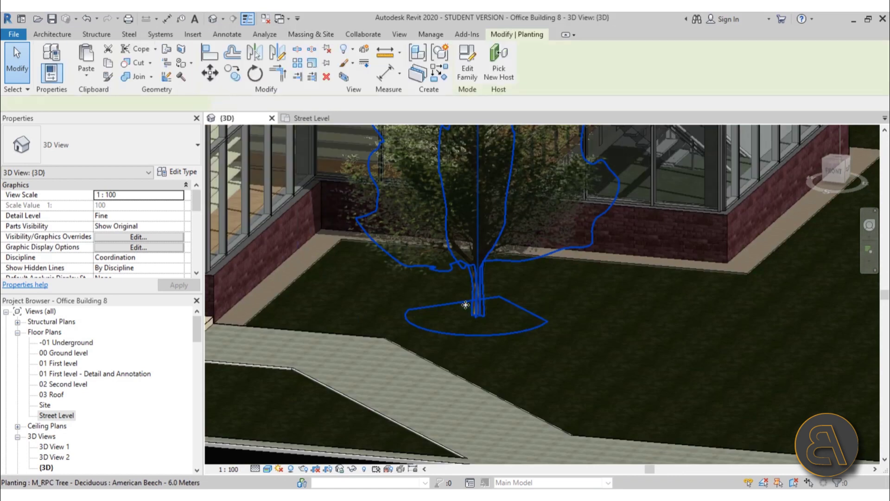
{"action": "scroll", "coordinate": [465, 304], "scroll_direction": "down", "scroll_amount": 4}
{"action": "middle_click_drag", "start_coordinate": [506, 351], "coordinate": [435, 324], "text": "shift"}
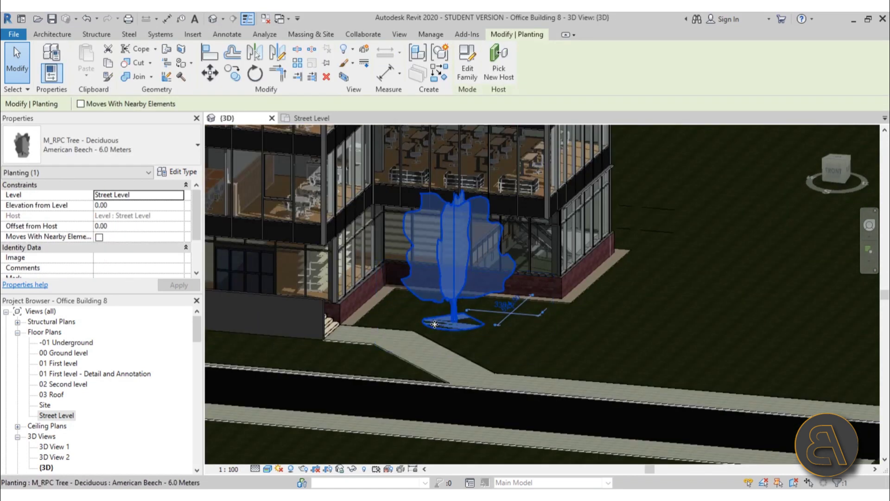
{"action": "key", "text": "Delete"}
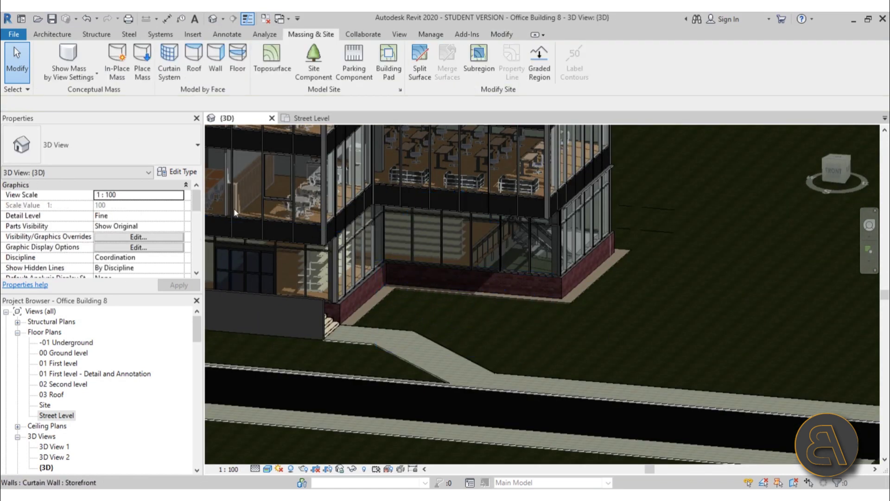
- Place a site component of type 3D tree on the grass in the building's recessed corner
{"action": "left_click", "coordinate": [314, 60]}
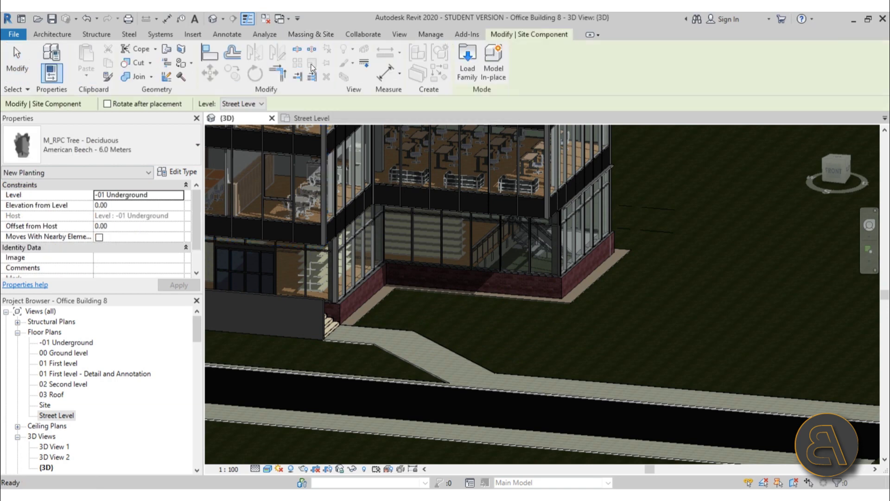
{"action": "left_click", "coordinate": [94, 156]}
{"action": "scroll", "coordinate": [63, 243], "scroll_direction": "up", "scroll_amount": 1}
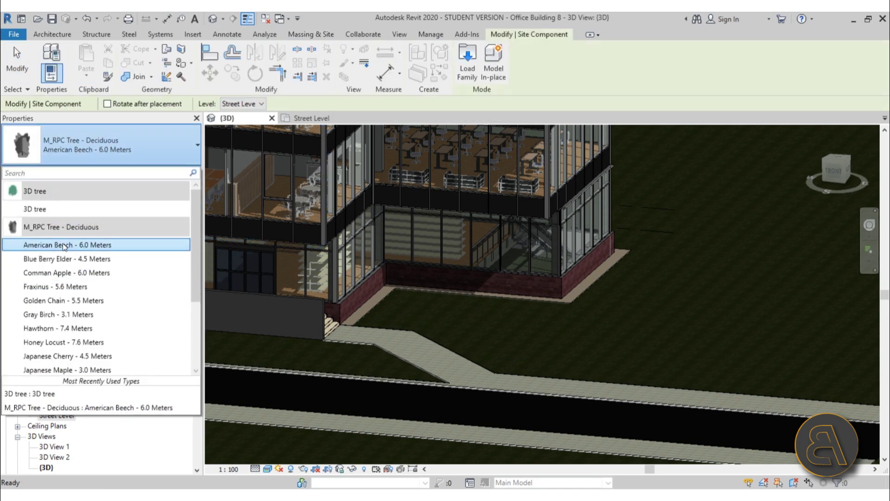
{"action": "left_click", "coordinate": [33, 209]}
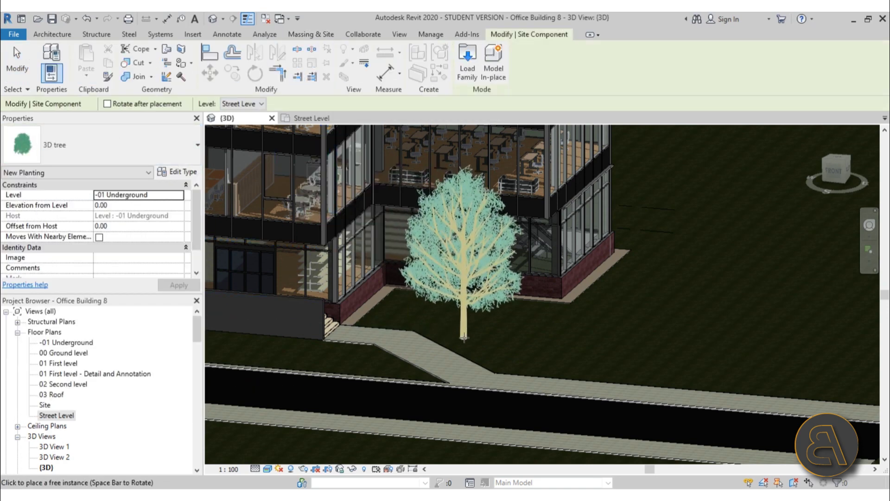
{"action": "left_click", "coordinate": [447, 324]}
{"action": "key", "text": "Escape"}
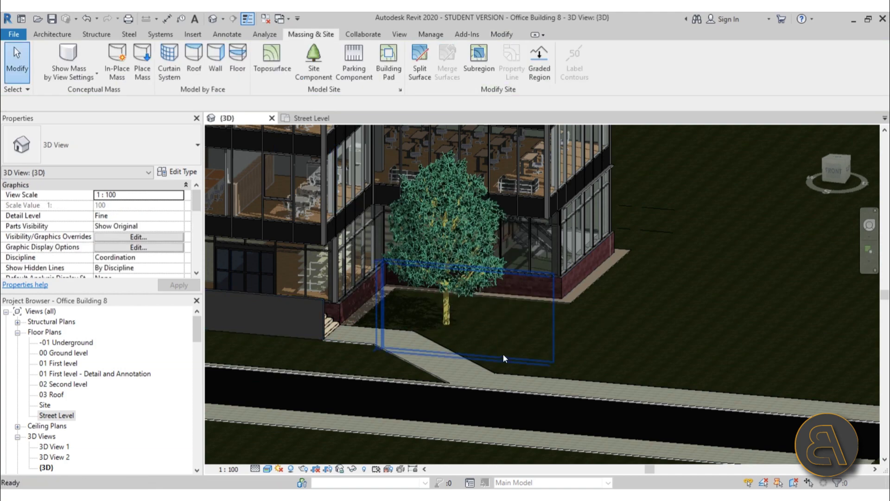
- Examine the placed 3D tree up close and from other angles, and look over the whole site and the asphalt parking lot
{"action": "middle_click_drag", "start_coordinate": [550, 279], "coordinate": [361, 360], "text": "shift"}
{"action": "scroll", "coordinate": [380, 330], "scroll_direction": "up", "scroll_amount": 5}
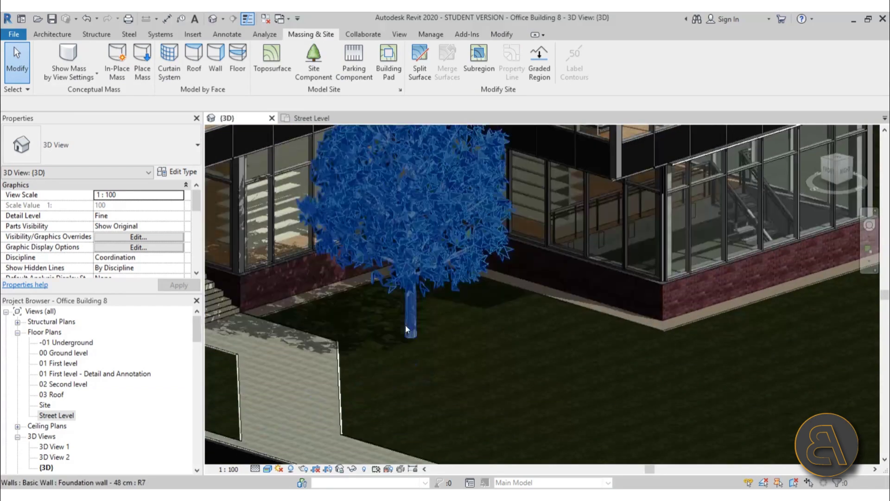
{"action": "left_click", "coordinate": [410, 316]}
{"action": "scroll", "coordinate": [443, 342], "scroll_direction": "down", "scroll_amount": 5}
{"action": "middle_click_drag", "start_coordinate": [453, 359], "coordinate": [437, 333], "text": "shift"}
{"action": "scroll", "coordinate": [434, 334], "scroll_direction": "up", "scroll_amount": 5}
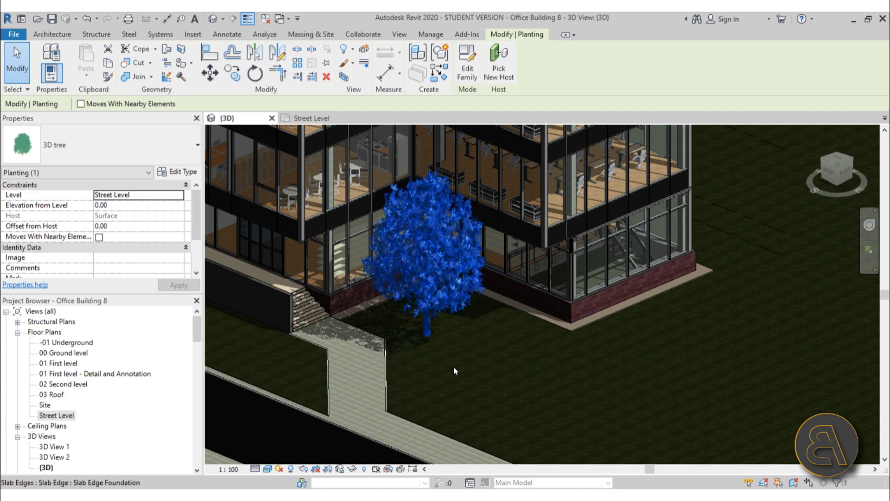
{"action": "key", "text": "Escape"}
{"action": "scroll", "coordinate": [452, 374], "scroll_direction": "down", "scroll_amount": 6}
{"action": "middle_click_drag", "start_coordinate": [447, 369], "coordinate": [515, 358], "text": "shift"}
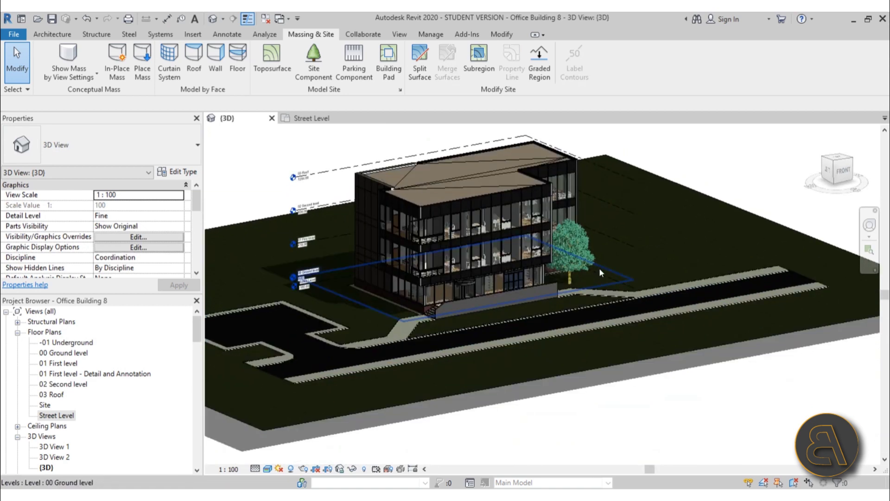
{"action": "middle_click_drag", "start_coordinate": [254, 288], "coordinate": [324, 318]}
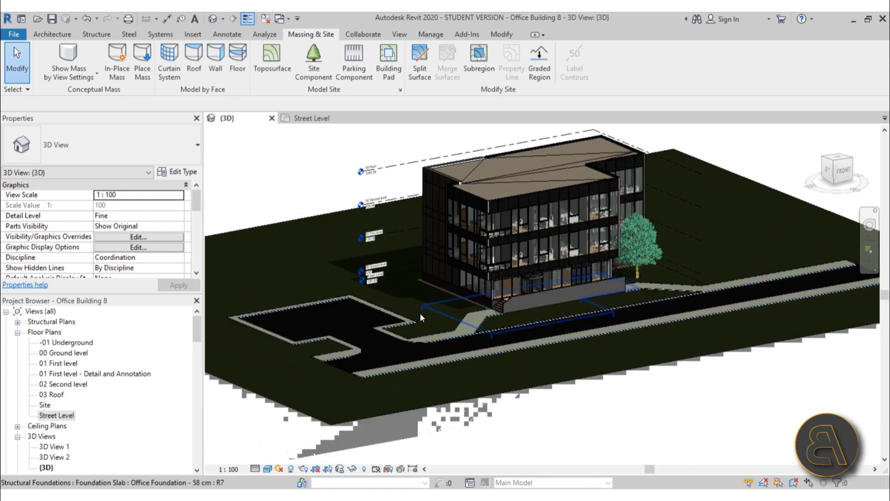
{"action": "middle_click_drag", "start_coordinate": [420, 313], "coordinate": [427, 342], "text": "shift"}
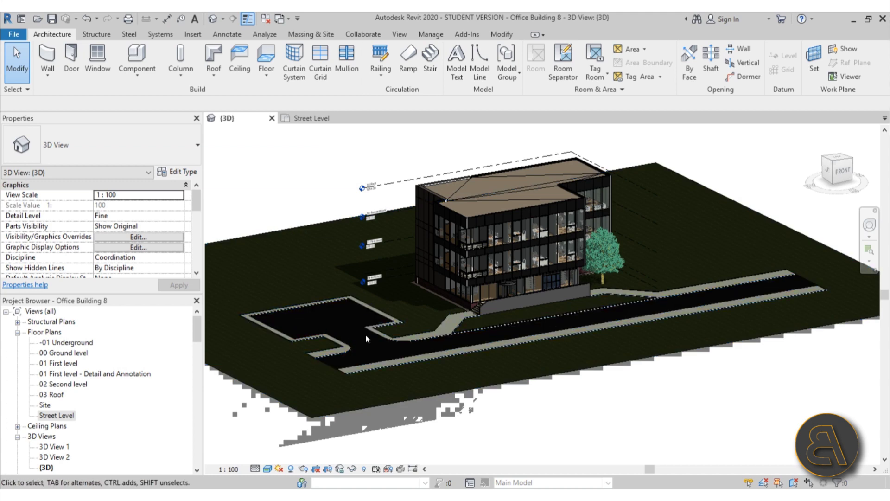
{"action": "scroll", "coordinate": [366, 338], "scroll_direction": "up", "scroll_amount": 4}
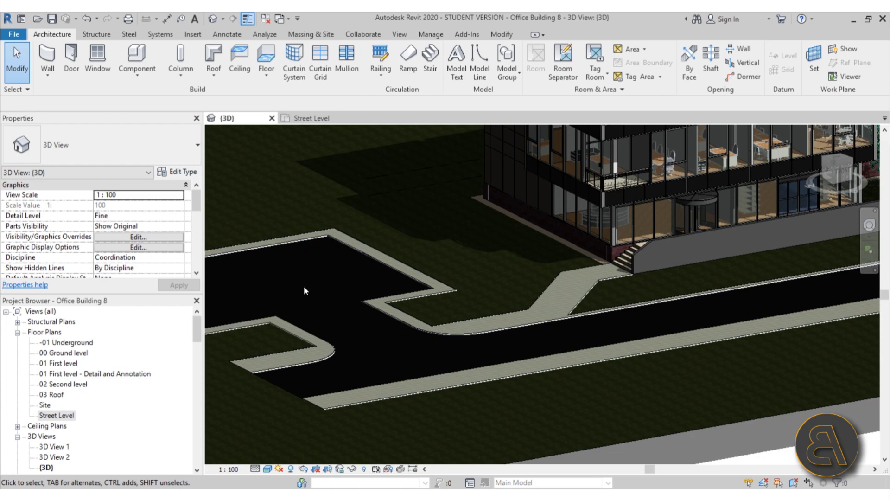
{"action": "mouse_move", "coordinate": [297, 294]}
{"action": "middle_mouse_down"}
{"action": "mouse_move", "coordinate": [322, 304]}
{"action": "mouse_move", "coordinate": [336, 287]}
{"action": "middle_mouse_up"}
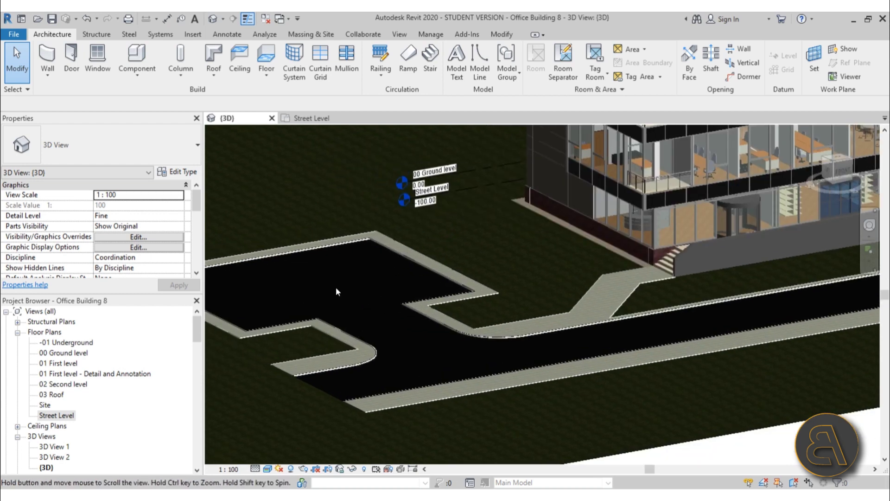
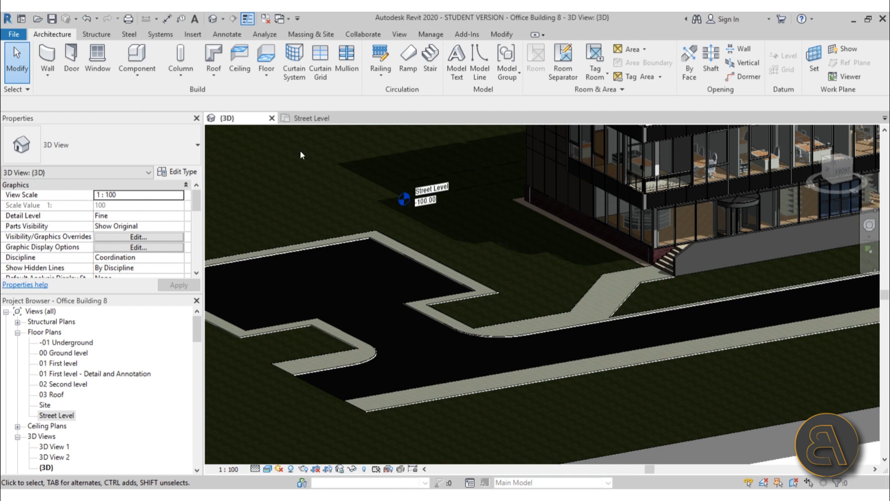
- Start placing a component and choose the M_Parking Space type 4800 x 2400mm - 90 deg
{"action": "left_click", "coordinate": [136, 58]}
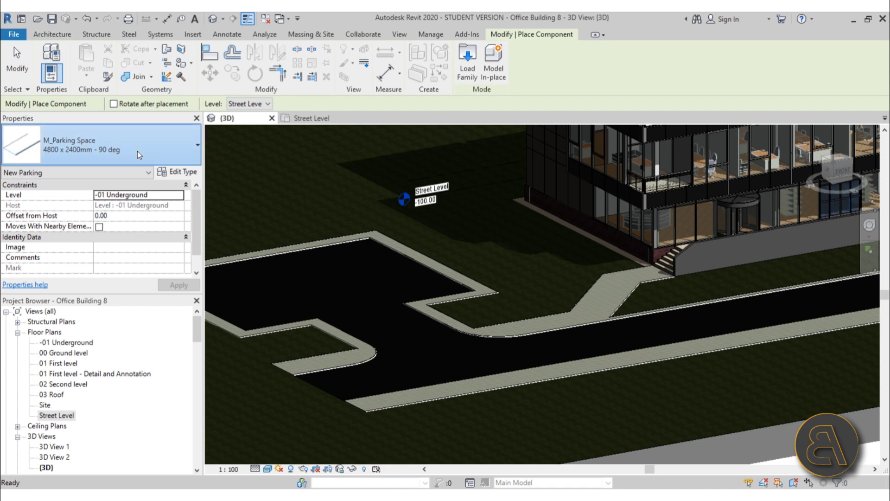
{"action": "left_click", "coordinate": [137, 151]}
{"action": "scroll", "coordinate": [121, 230], "scroll_direction": "up", "scroll_amount": 5}
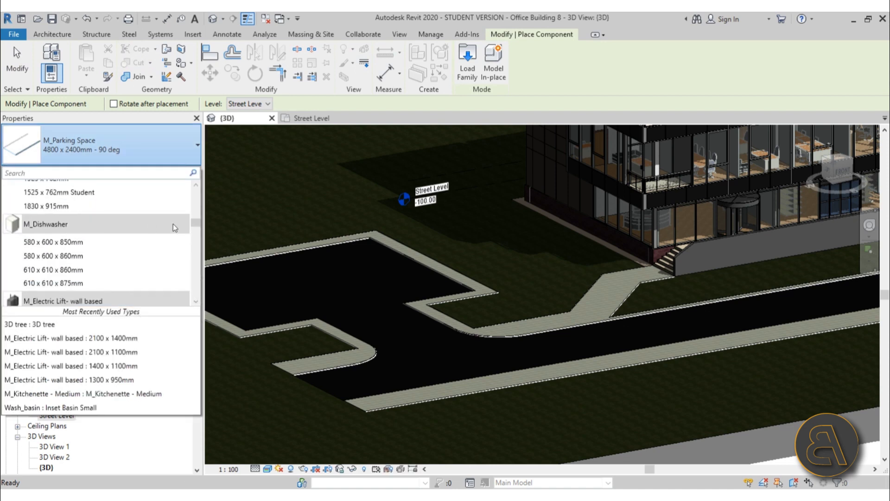
{"action": "scroll", "coordinate": [173, 223], "scroll_direction": "down", "scroll_amount": 2}
{"action": "scroll", "coordinate": [174, 223], "scroll_direction": "down", "scroll_amount": 10}
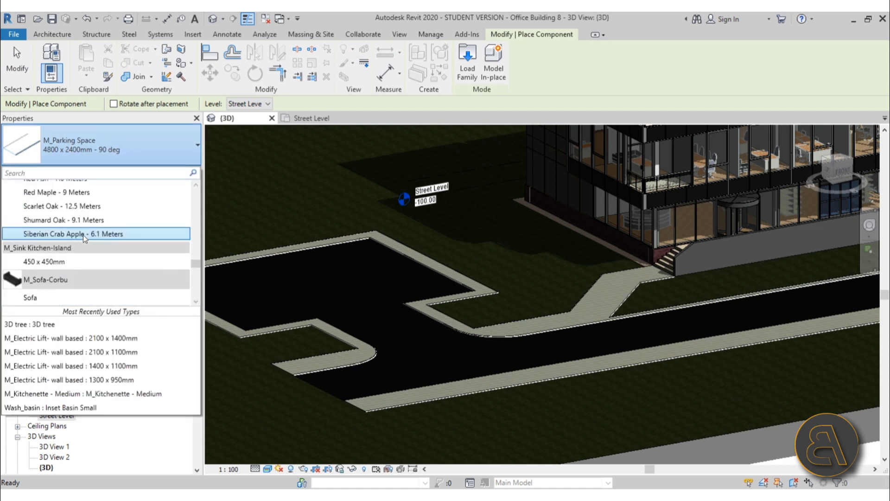
{"action": "scroll", "coordinate": [70, 240], "scroll_direction": "down", "scroll_amount": 8}
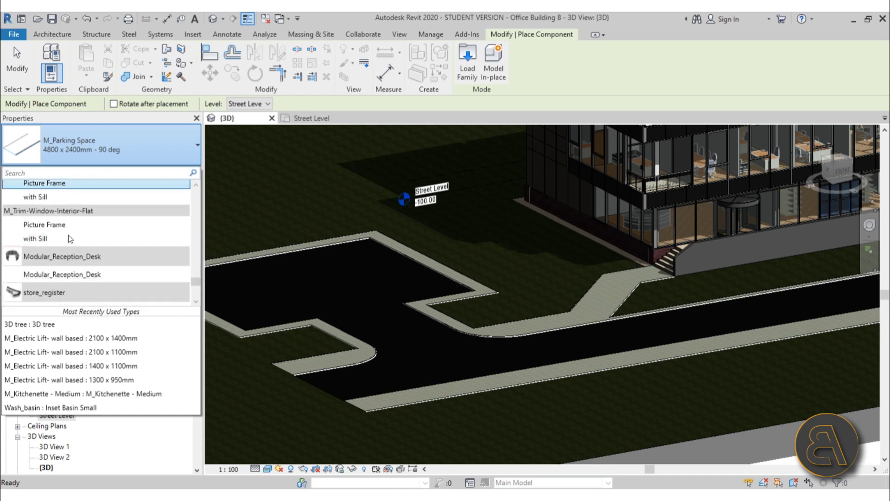
{"action": "scroll", "coordinate": [67, 234], "scroll_direction": "down", "scroll_amount": 4}
{"action": "scroll", "coordinate": [66, 233], "scroll_direction": "up", "scroll_amount": 5}
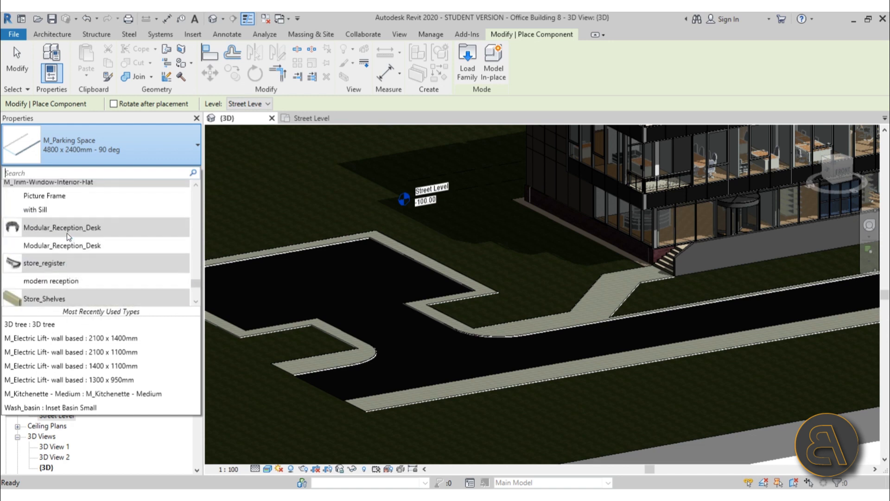
{"action": "scroll", "coordinate": [67, 233], "scroll_direction": "down", "scroll_amount": 2}
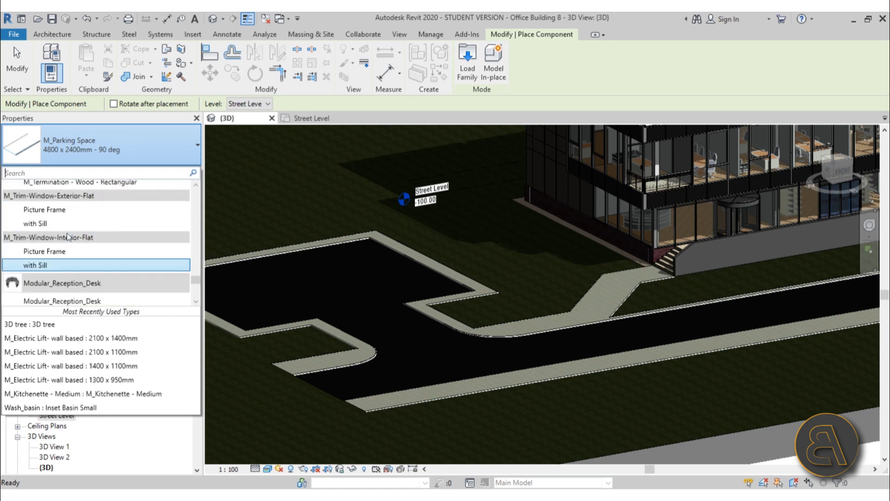
{"action": "scroll", "coordinate": [67, 233], "scroll_direction": "up", "scroll_amount": 4}
{"action": "scroll", "coordinate": [67, 234], "scroll_direction": "up", "scroll_amount": 12}
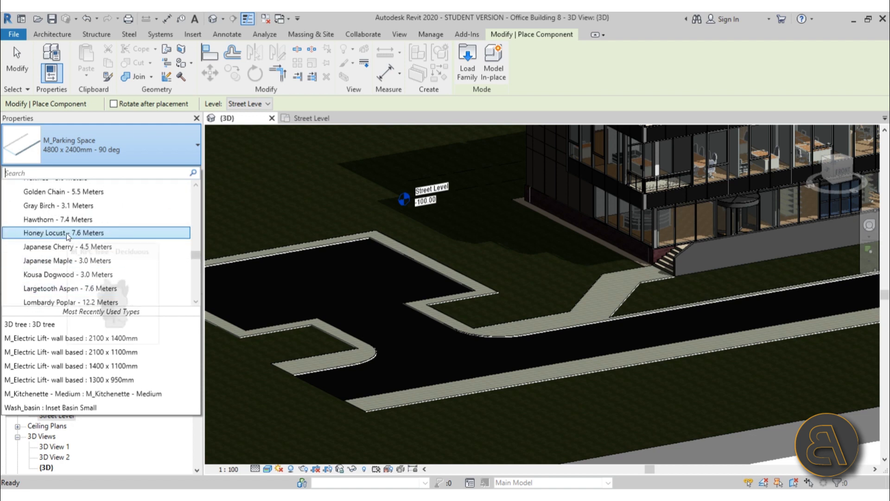
{"action": "scroll", "coordinate": [66, 233], "scroll_direction": "up", "scroll_amount": 4}
{"action": "scroll", "coordinate": [65, 232], "scroll_direction": "down", "scroll_amount": 1}
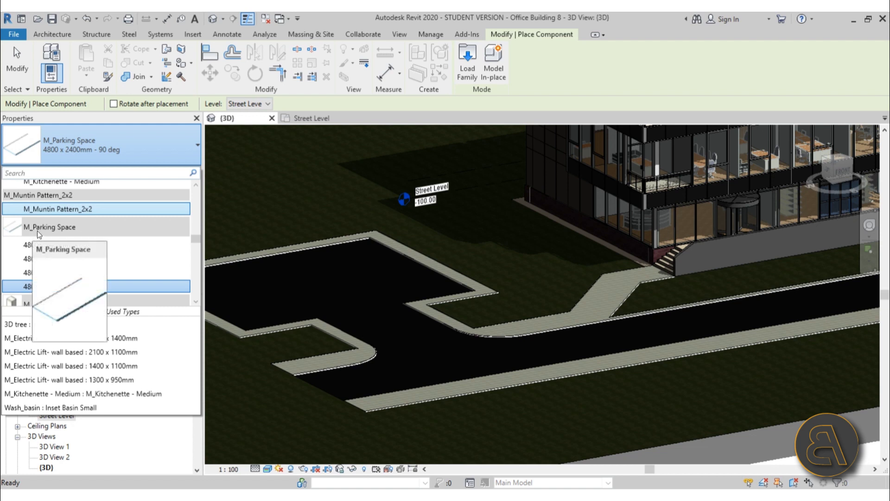
{"action": "scroll", "coordinate": [151, 224], "scroll_direction": "down", "scroll_amount": 1}
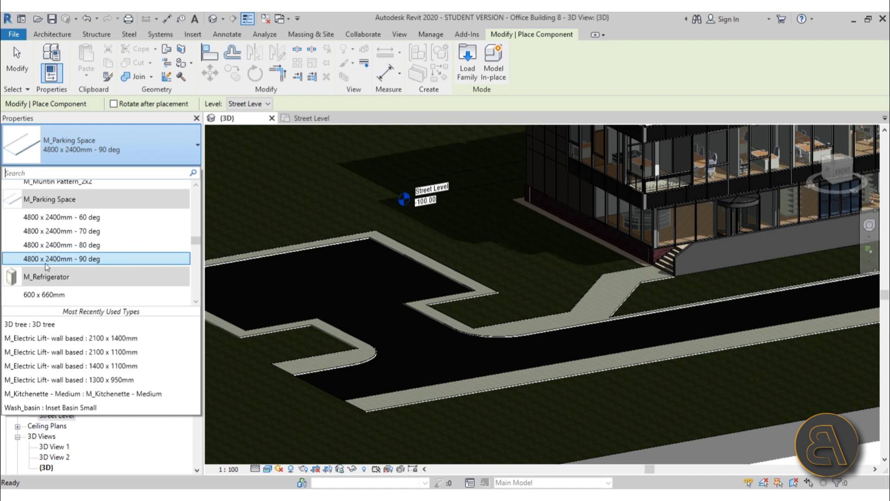
{"action": "mouse_move", "coordinate": [26, 263]}
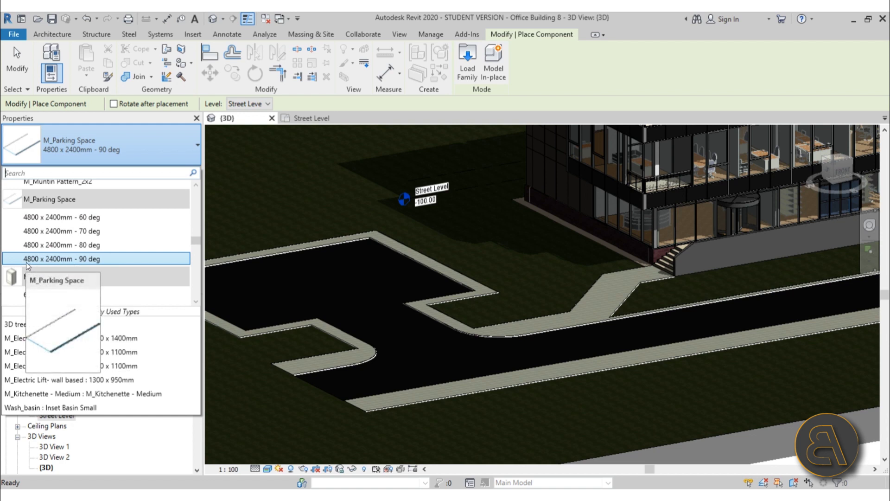
{"action": "left_click", "coordinate": [55, 260]}
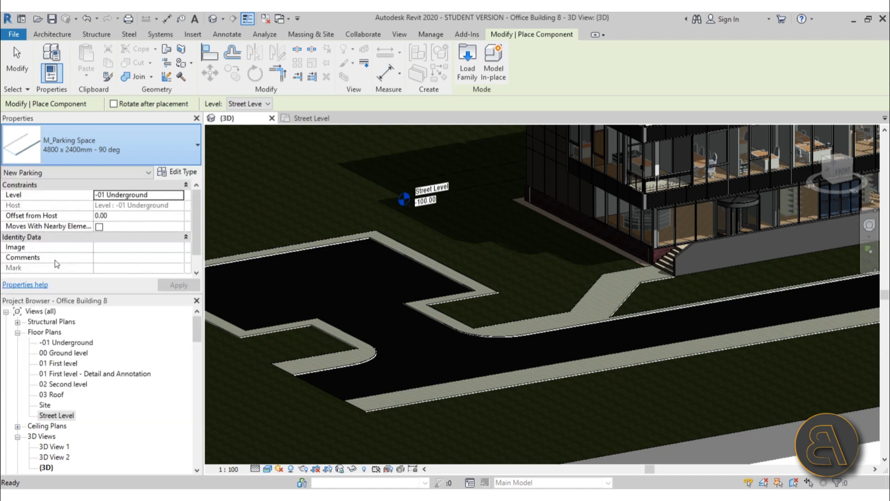
- Duplicate the parking space type and name the copy 5000 x 2500mm - 90 deg
{"action": "left_click", "coordinate": [184, 173]}
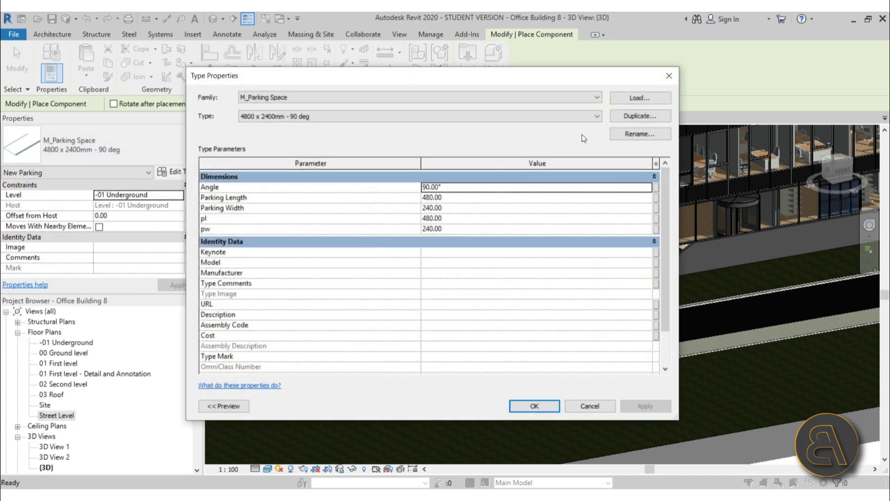
{"action": "left_click", "coordinate": [622, 116]}
{"action": "left_click", "coordinate": [149, 239]}
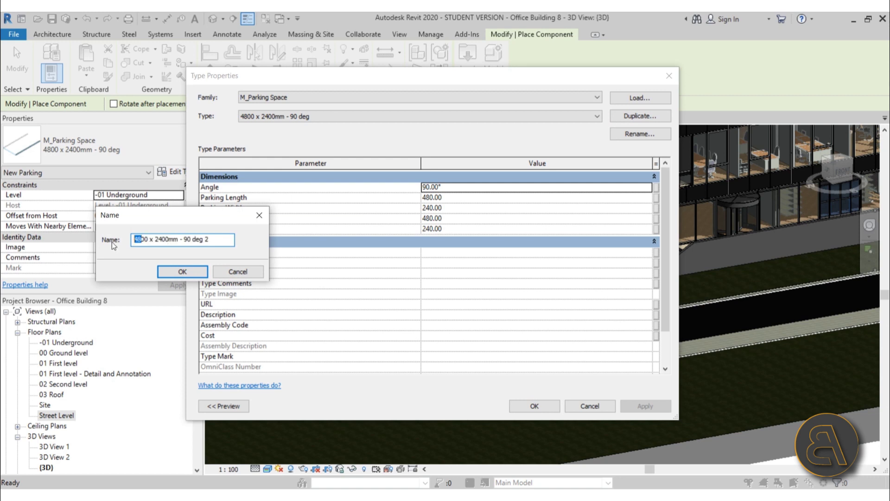
{"action": "type", "text": "50"}
{"action": "left_click", "coordinate": [171, 271]}
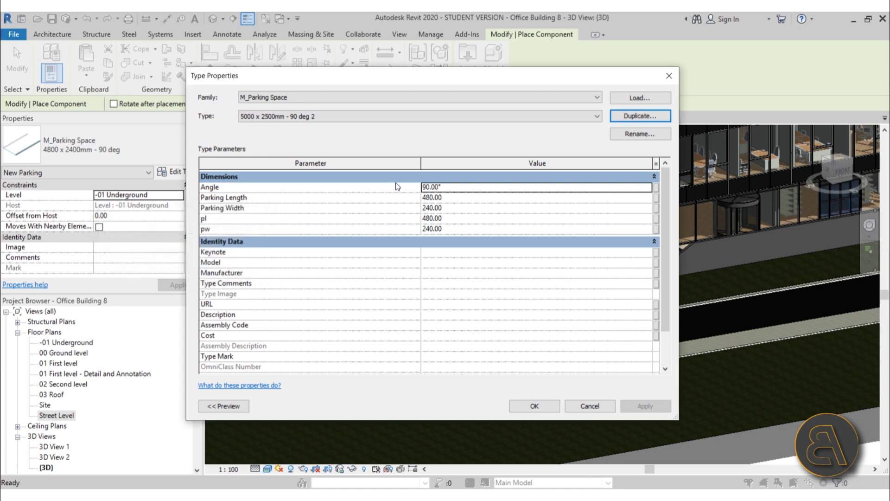
{"action": "left_click", "coordinate": [631, 135]}
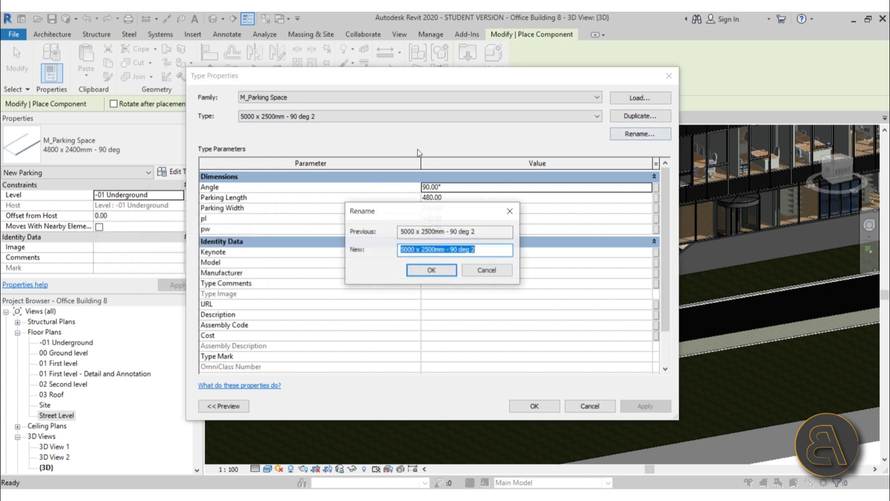
{"action": "left_click", "coordinate": [476, 249]}
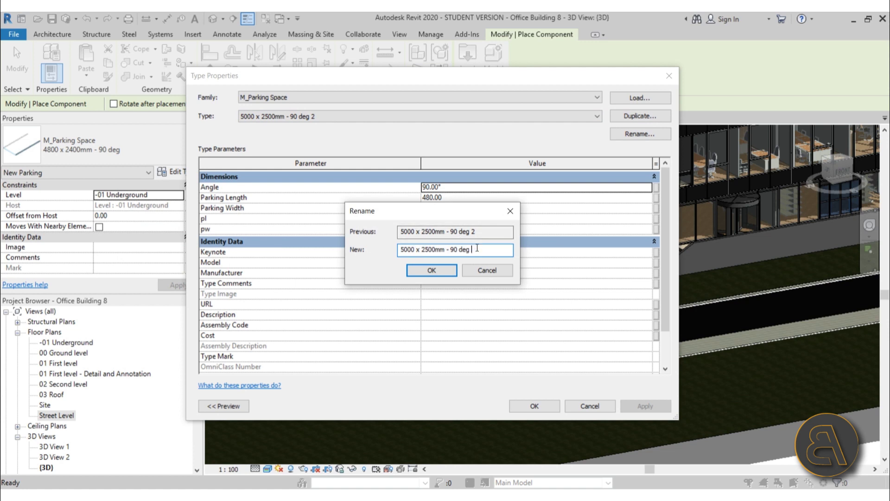
{"action": "key", "text": "Return"}
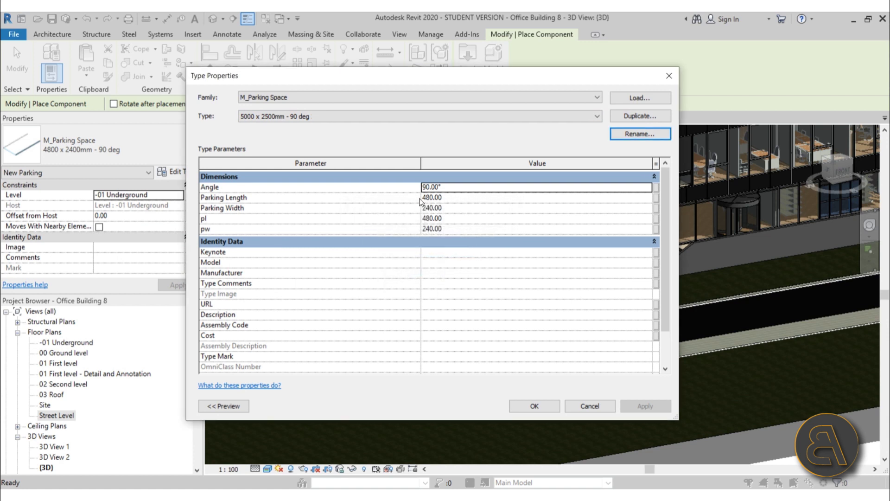
- Set the new type's parking length to 500, match its parking width to the 2500 mm in its name, and leave component placement
{"action": "left_click", "coordinate": [453, 198]}
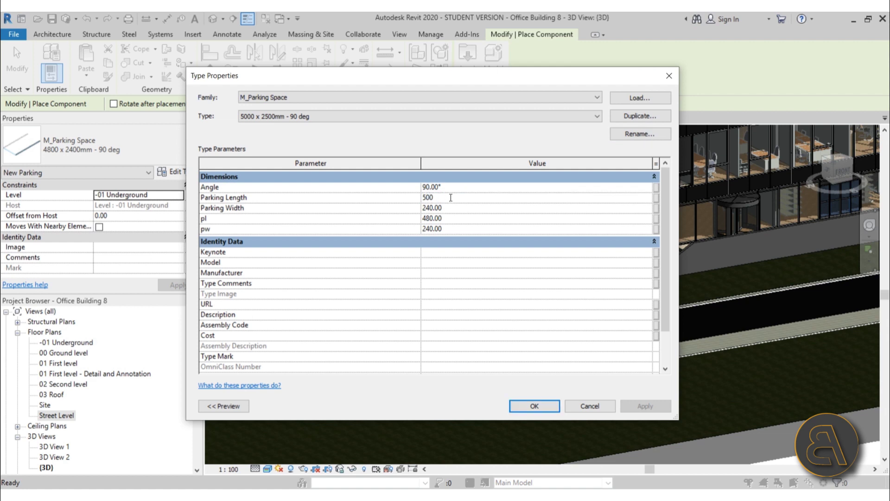
{"action": "left_click", "coordinate": [455, 209]}
{"action": "left_click", "coordinate": [547, 404]}
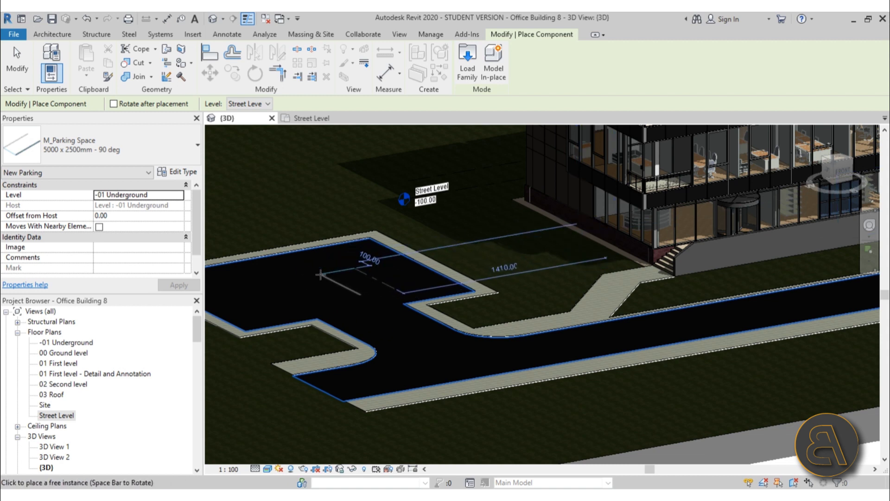
{"action": "key", "text": "Escape"}
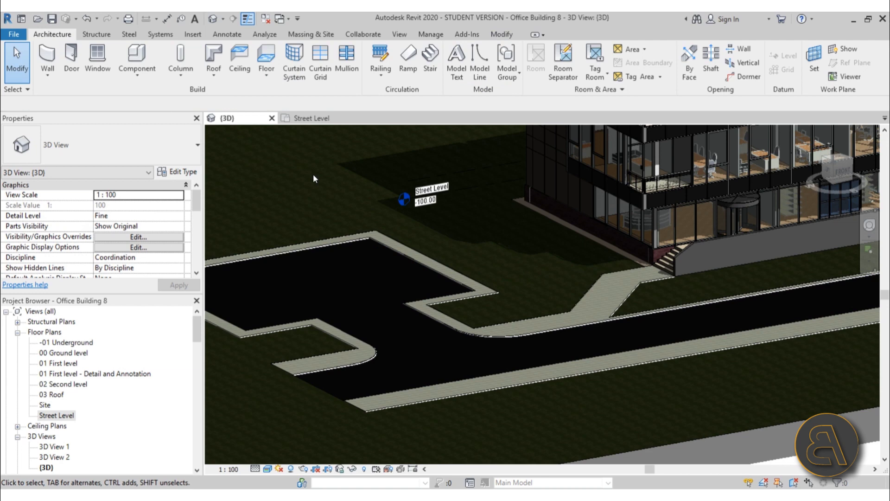
- Open the Street Level plan, switch to the Site floor plan and show the parking lot there
{"action": "left_click", "coordinate": [310, 119]}
{"action": "scroll", "coordinate": [313, 285], "scroll_direction": "up", "scroll_amount": 3}
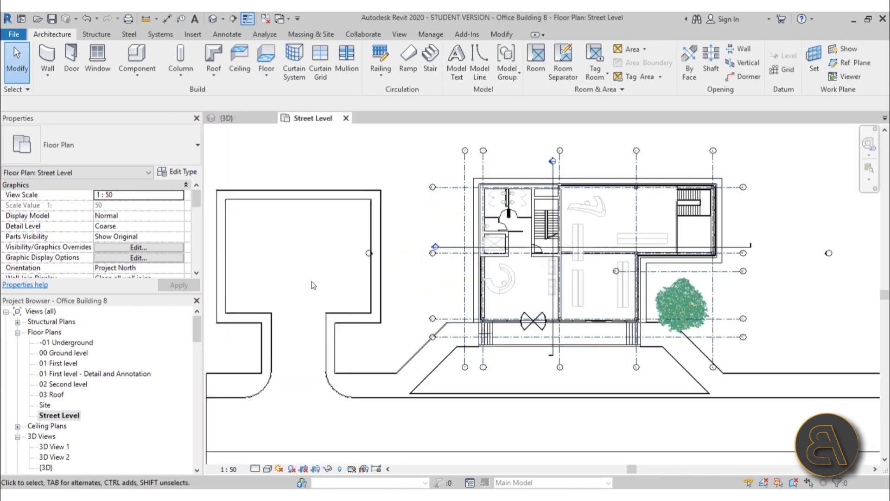
{"action": "scroll", "coordinate": [313, 285], "scroll_direction": "up", "scroll_amount": 1}
{"action": "double_click", "coordinate": [46, 406]}
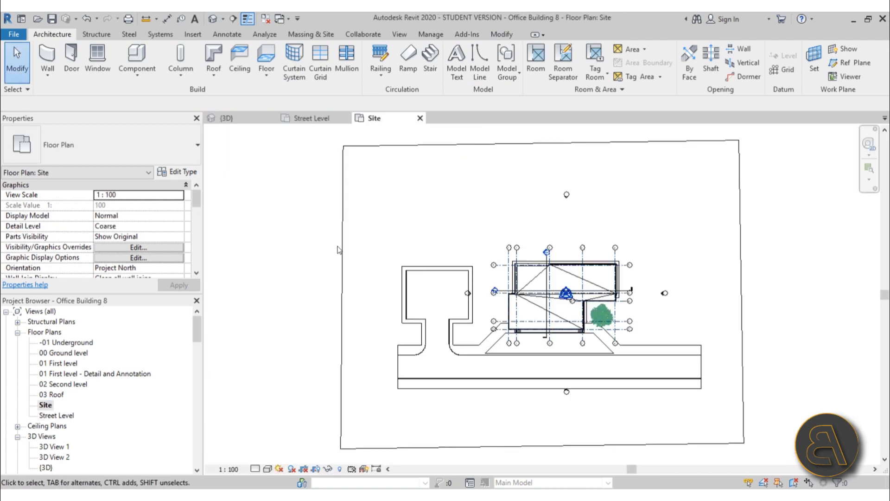
{"action": "scroll", "coordinate": [338, 260], "scroll_direction": "up", "scroll_amount": 4}
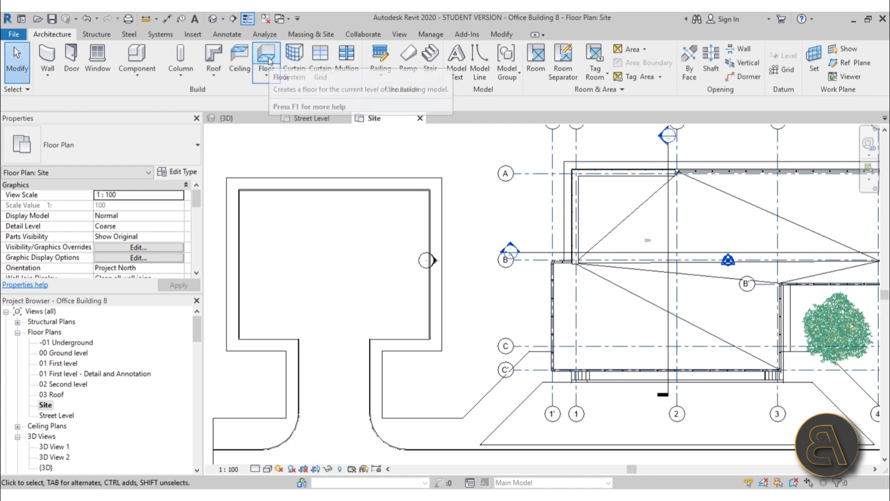
- Place one M_Parking Space of type 5000 x 2500mm - 90 deg inside the parking lot near its lower right corner
{"action": "left_click", "coordinate": [129, 56]}
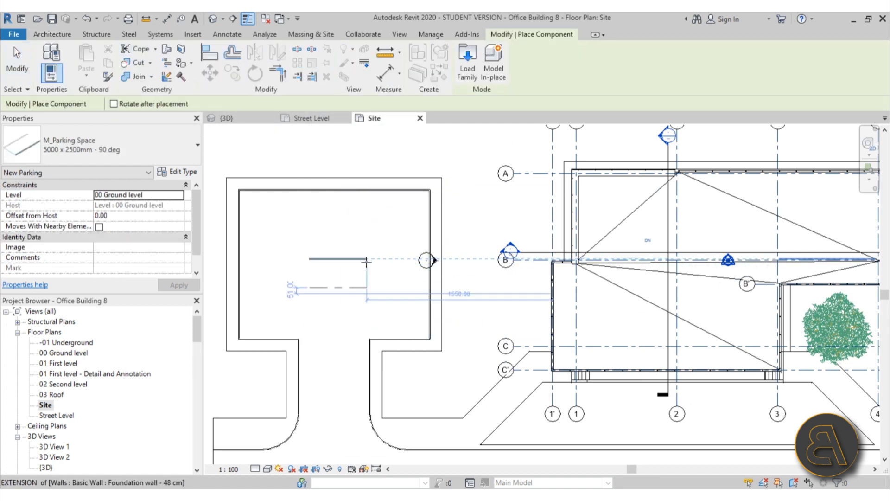
{"action": "scroll", "coordinate": [408, 303], "scroll_direction": "up", "scroll_amount": 3}
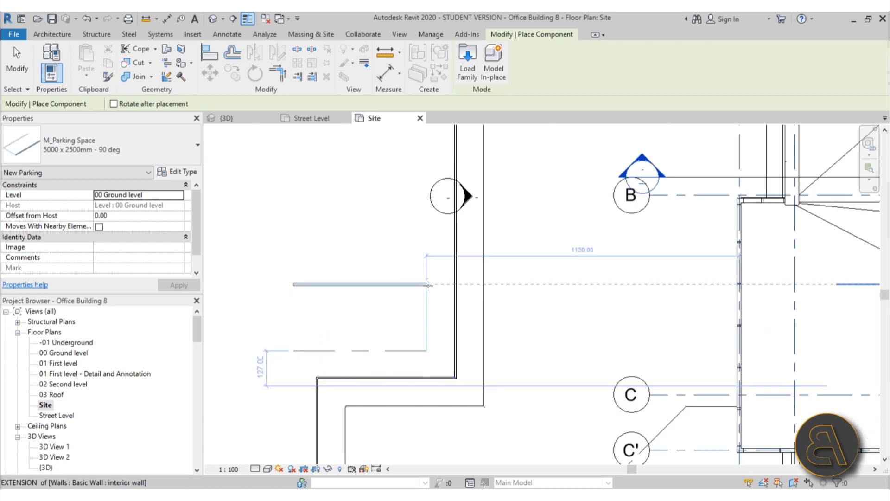
{"action": "left_click", "coordinate": [423, 351]}
{"action": "key", "text": "Escape"}
{"action": "key", "text": "Escape"}
- Move the parking space by its lower right corner onto the curb corner at the lot's lower right
{"action": "left_click", "coordinate": [423, 351]}
{"action": "middle_click_drag", "start_coordinate": [423, 350], "coordinate": [403, 309]}
{"action": "left_click", "coordinate": [209, 73]}
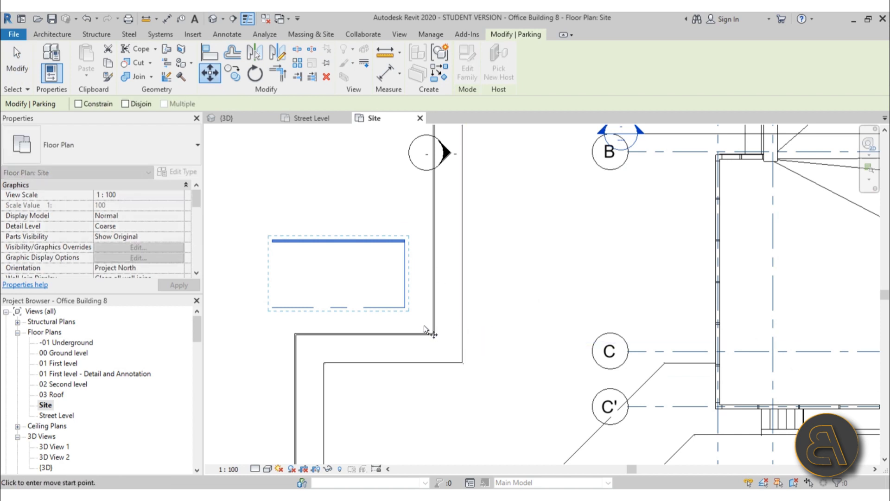
{"action": "scroll", "coordinate": [423, 324], "scroll_direction": "up", "scroll_amount": 2}
{"action": "left_click", "coordinate": [387, 288]}
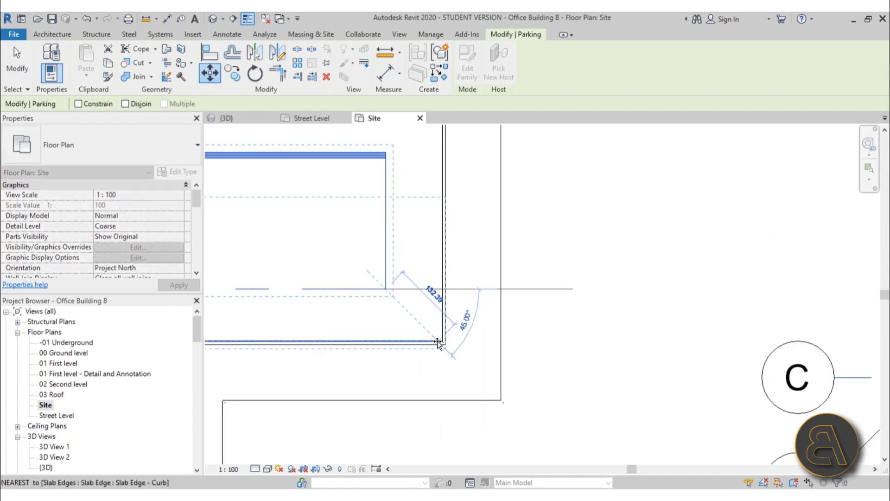
{"action": "scroll", "coordinate": [443, 343], "scroll_direction": "up", "scroll_amount": 3}
{"action": "left_click", "coordinate": [459, 349]}
{"action": "scroll", "coordinate": [401, 334], "scroll_direction": "down", "scroll_amount": 4}
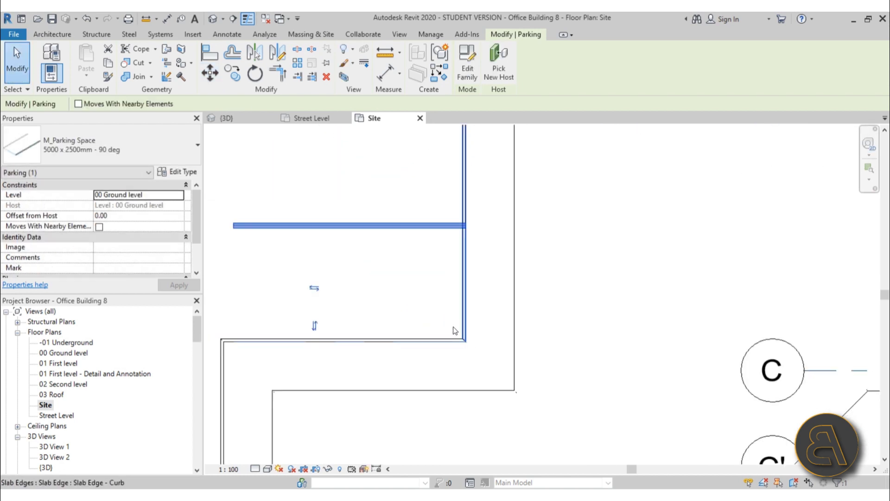
{"action": "scroll", "coordinate": [308, 281], "scroll_direction": "up", "scroll_amount": 5}
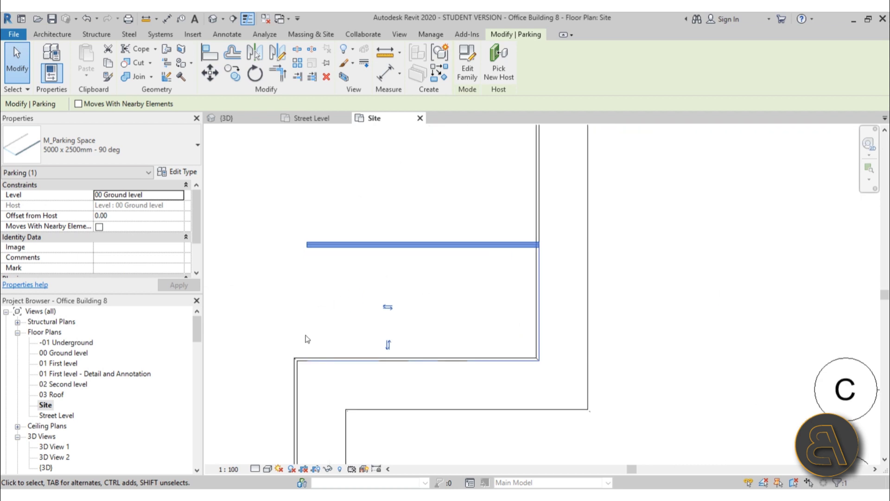
- Make four end-to-end copies of the parking space up the lot's right curb, using Copy with Multiple on
{"action": "scroll", "coordinate": [305, 347], "scroll_direction": "down", "scroll_amount": 4}
{"action": "middle_click_drag", "start_coordinate": [340, 320], "coordinate": [278, 336]}
{"action": "left_click", "coordinate": [232, 73]}
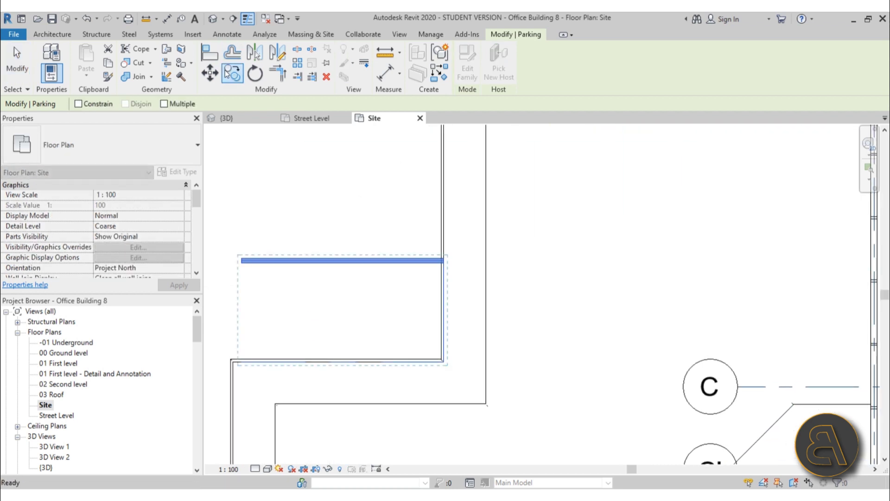
{"action": "left_click", "coordinate": [167, 105]}
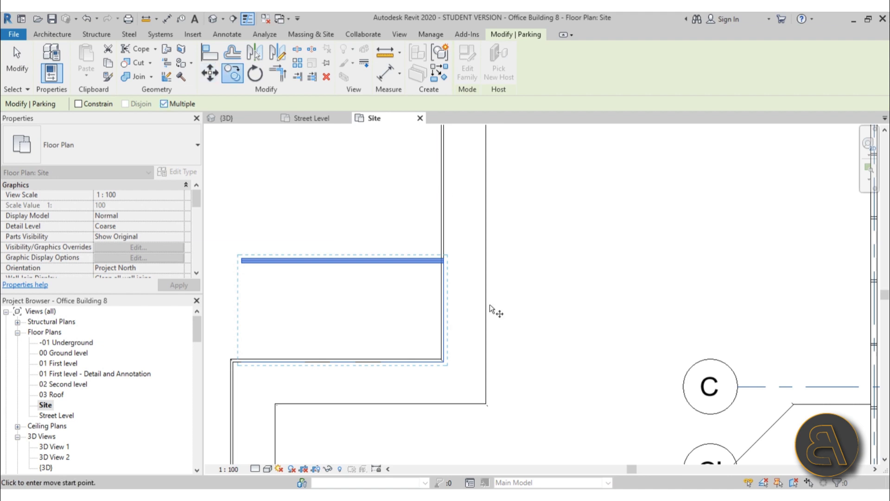
{"action": "scroll", "coordinate": [445, 367], "scroll_direction": "up", "scroll_amount": 3}
{"action": "left_click", "coordinate": [445, 367]}
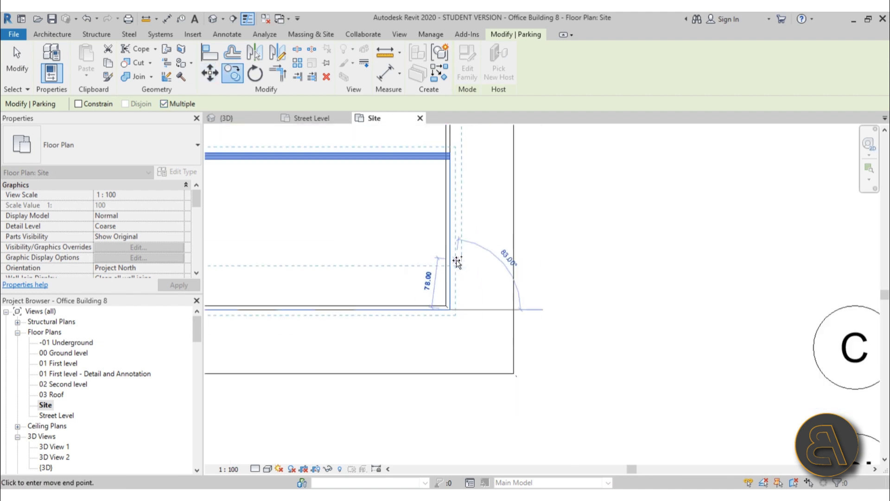
{"action": "scroll", "coordinate": [441, 308], "scroll_direction": "up", "scroll_amount": 2}
{"action": "scroll", "coordinate": [430, 246], "scroll_direction": "down", "scroll_amount": 3}
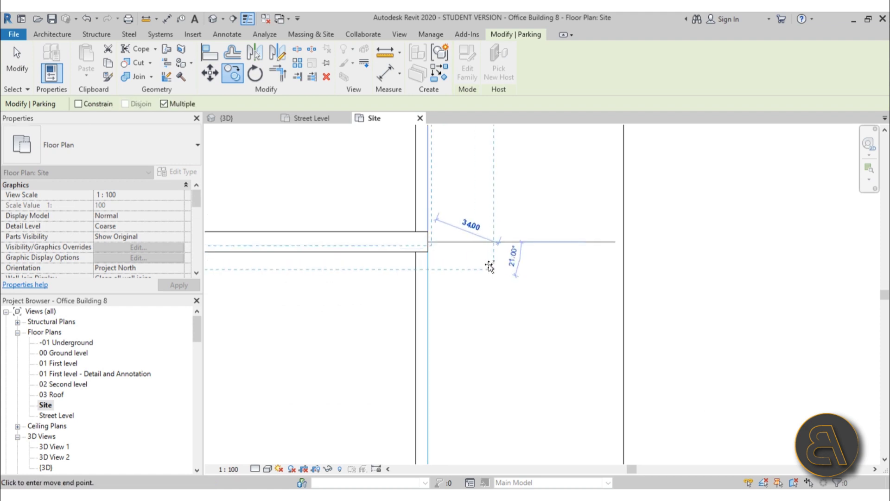
{"action": "scroll", "coordinate": [426, 267], "scroll_direction": "up", "scroll_amount": 1}
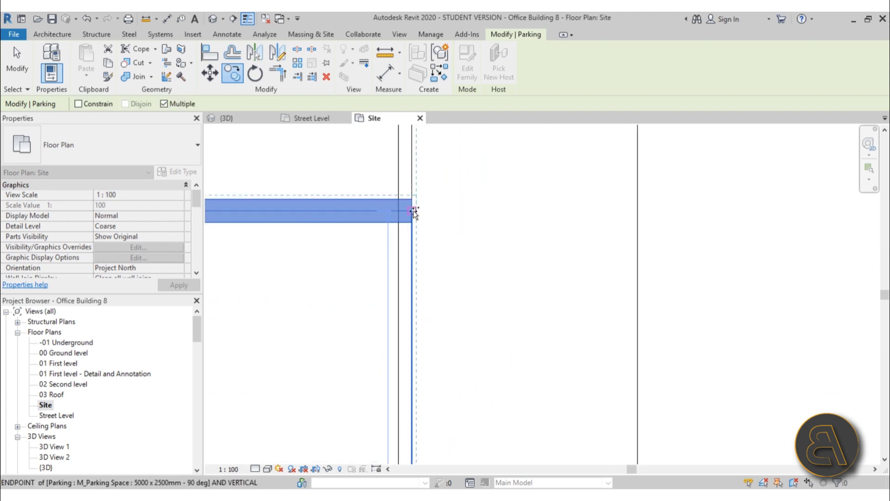
{"action": "scroll", "coordinate": [419, 217], "scroll_direction": "down", "scroll_amount": 2}
{"action": "scroll", "coordinate": [449, 251], "scroll_direction": "up", "scroll_amount": 3}
{"action": "scroll", "coordinate": [459, 390], "scroll_direction": "down", "scroll_amount": 2}
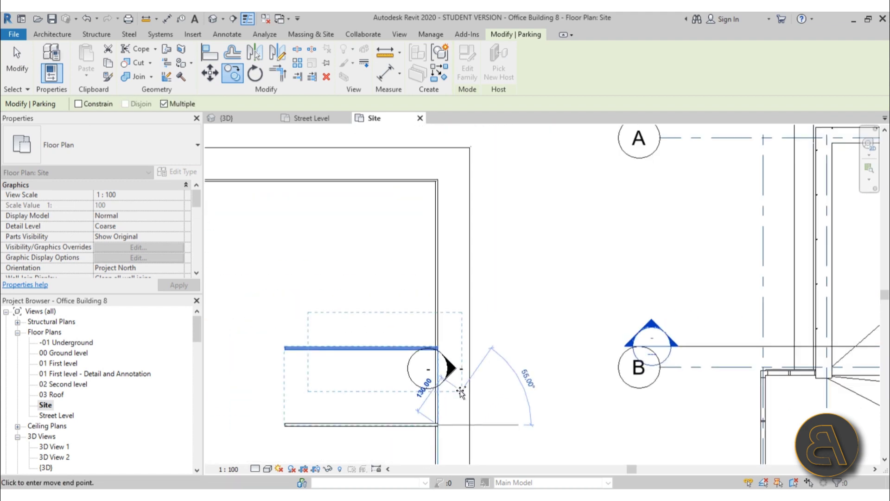
{"action": "scroll", "coordinate": [409, 358], "scroll_direction": "up", "scroll_amount": 4}
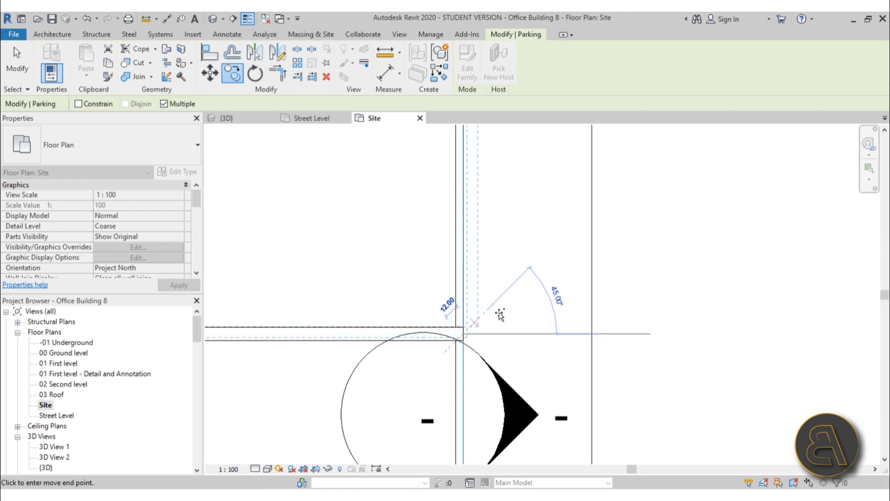
{"action": "scroll", "coordinate": [478, 325], "scroll_direction": "down", "scroll_amount": 2}
{"action": "middle_click_drag", "start_coordinate": [466, 315], "coordinate": [472, 323]}
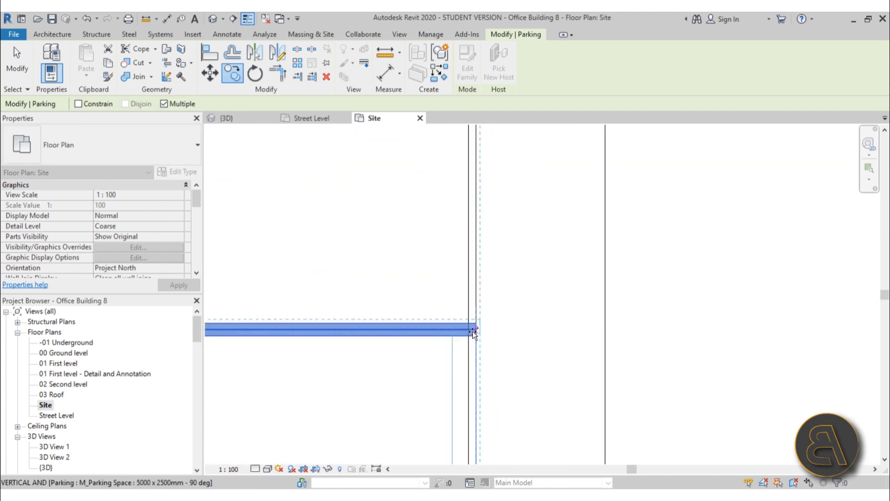
{"action": "scroll", "coordinate": [517, 343], "scroll_direction": "down", "scroll_amount": 2}
{"action": "scroll", "coordinate": [517, 343], "scroll_direction": "down", "scroll_amount": 2}
{"action": "scroll", "coordinate": [517, 343], "scroll_direction": "down", "scroll_amount": 3}
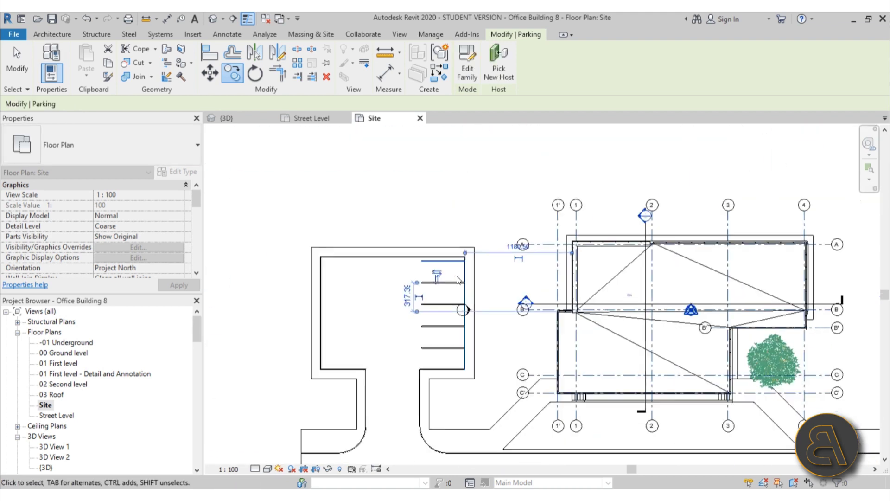
{"action": "key", "text": "Escape"}
{"action": "key", "text": "Escape"}
- Mirror a copy of the five parking spaces to the lot's left side about a vertical axis drawn from the upper sidewalk's midpoint
{"action": "middle_click_drag", "start_coordinate": [493, 312], "coordinate": [488, 292]}
{"action": "scroll", "coordinate": [439, 339], "scroll_direction": "up", "scroll_amount": 4}
{"action": "scroll", "coordinate": [440, 340], "scroll_direction": "down", "scroll_amount": 3}
{"action": "middle_click_drag", "start_coordinate": [439, 338], "coordinate": [427, 341]}
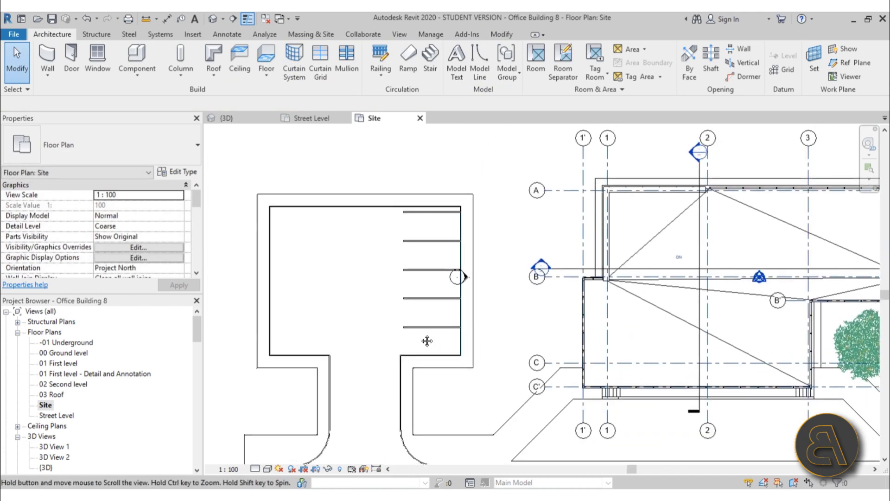
{"action": "scroll", "coordinate": [426, 348], "scroll_direction": "up", "scroll_amount": 3}
{"action": "left_click_drag", "start_coordinate": [425, 343], "coordinate": [356, 150]}
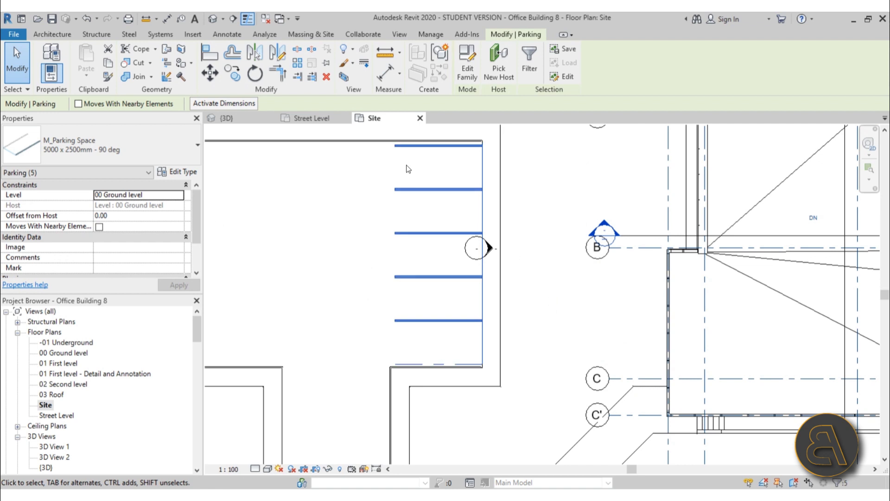
{"action": "scroll", "coordinate": [343, 251], "scroll_direction": "down", "scroll_amount": 2}
{"action": "middle_click_drag", "start_coordinate": [322, 276], "coordinate": [357, 269]}
{"action": "middle_click_drag", "start_coordinate": [350, 227], "coordinate": [337, 237]}
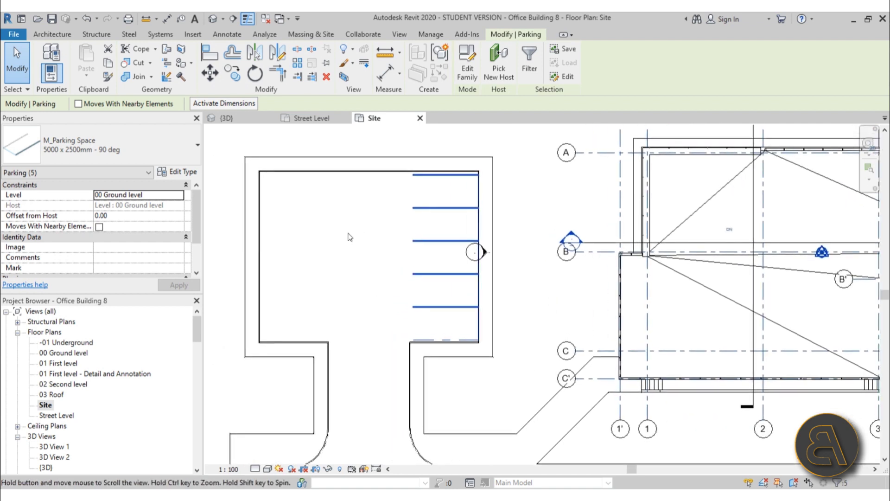
{"action": "left_click", "coordinate": [280, 55]}
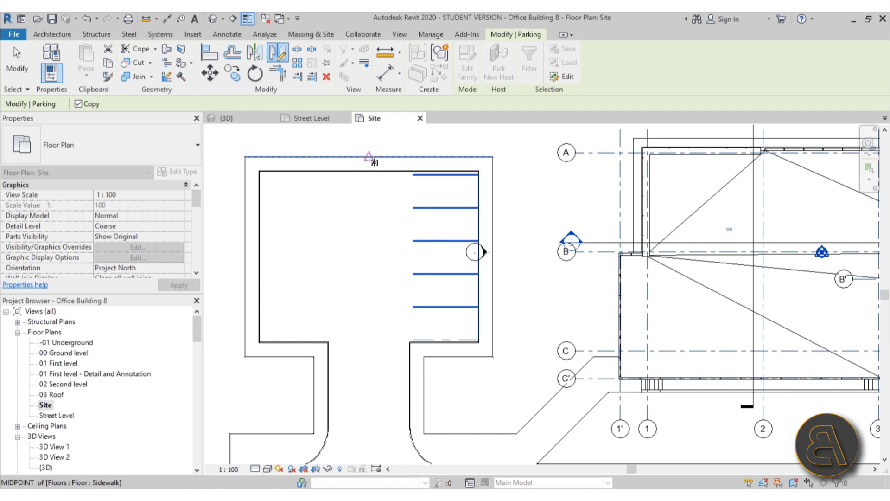
{"action": "left_click", "coordinate": [369, 158]}
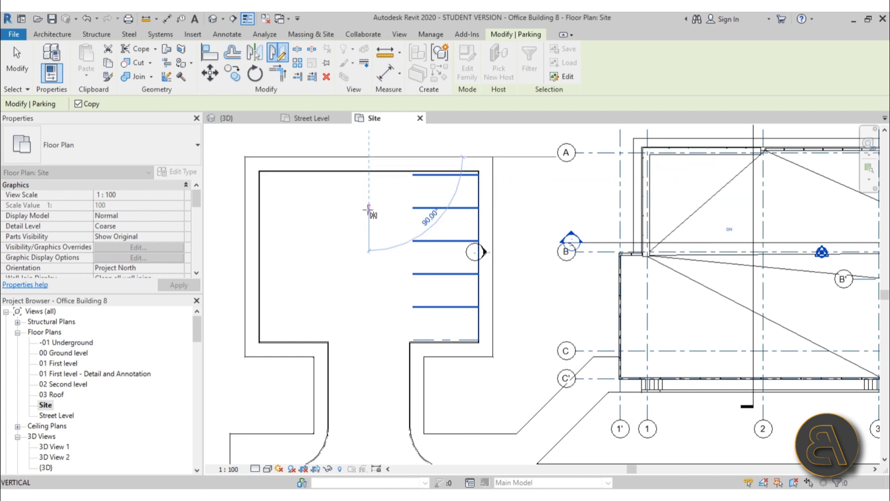
{"action": "left_click", "coordinate": [368, 278]}
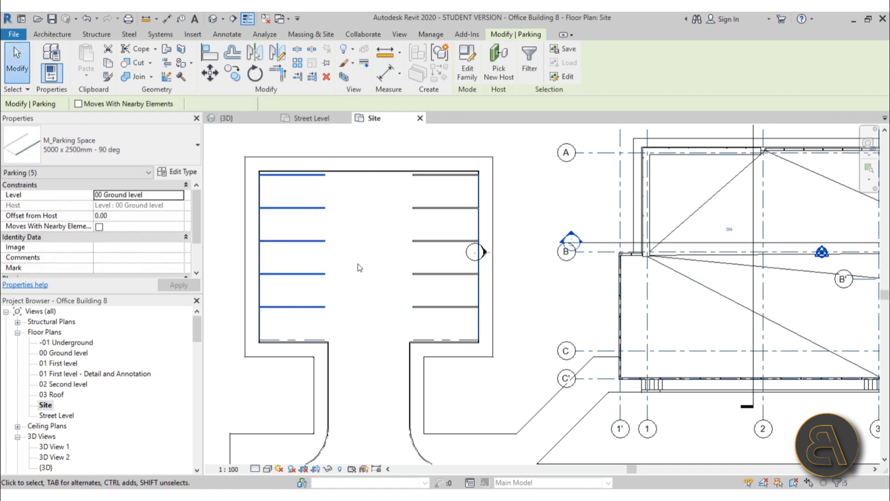
{"action": "key", "text": "Escape"}
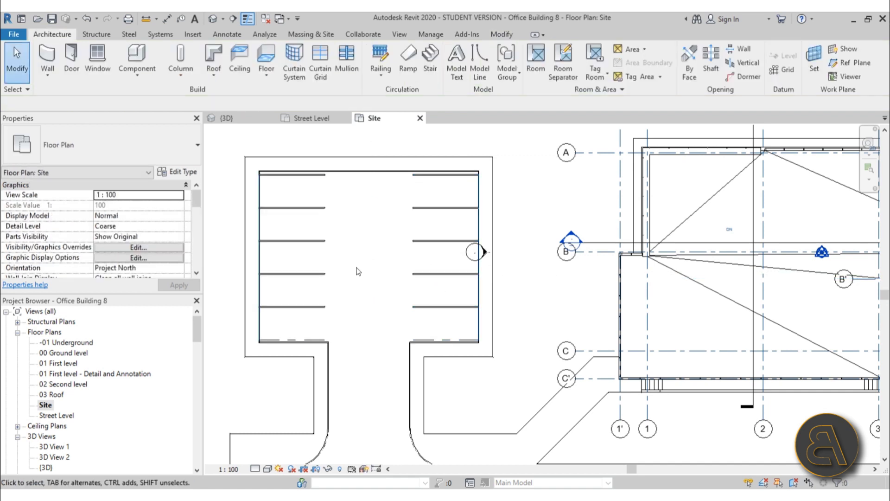
- Open the 3D view and examine the parking spaces' height relative to the asphalt, along with their level and host offset
{"action": "left_click", "coordinate": [213, 19]}
{"action": "middle_click_drag", "start_coordinate": [388, 280], "coordinate": [362, 250], "text": "shift"}
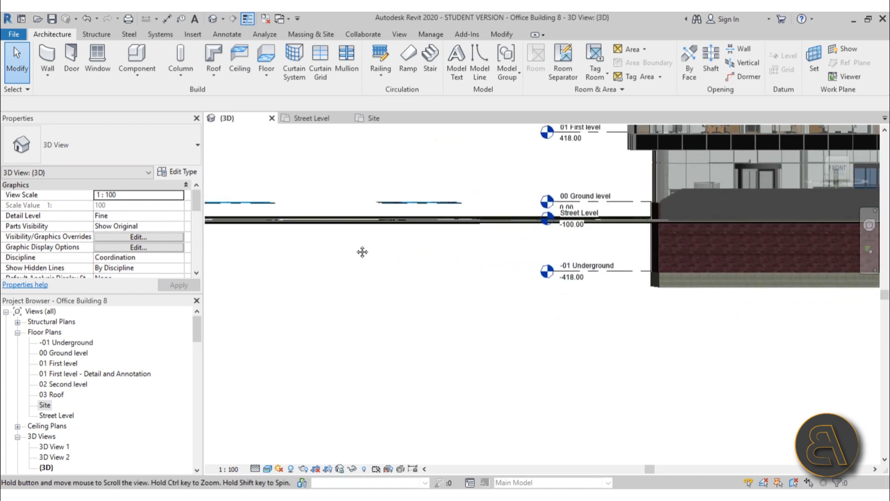
{"action": "scroll", "coordinate": [577, 179], "scroll_direction": "up", "scroll_amount": 3}
{"action": "scroll", "coordinate": [598, 210], "scroll_direction": "down", "scroll_amount": 5}
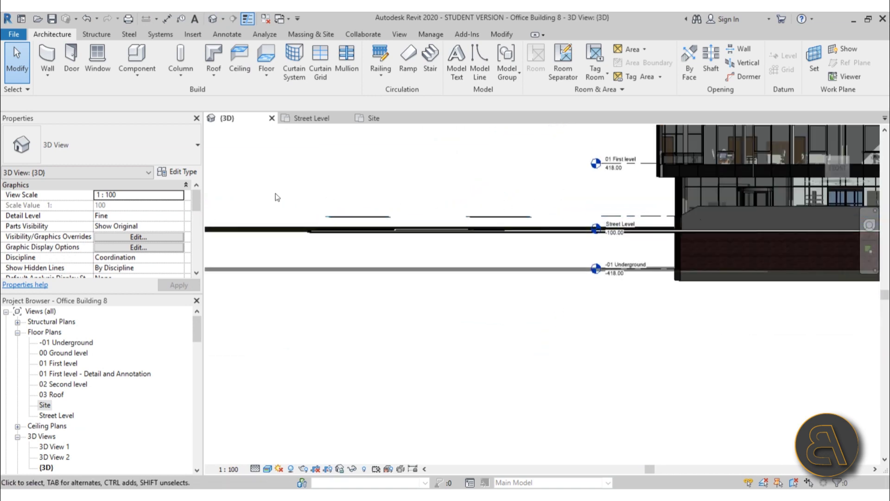
{"action": "left_click_drag", "start_coordinate": [476, 218], "coordinate": [549, 227]}
{"action": "left_click_drag", "start_coordinate": [550, 229], "coordinate": [549, 229]}
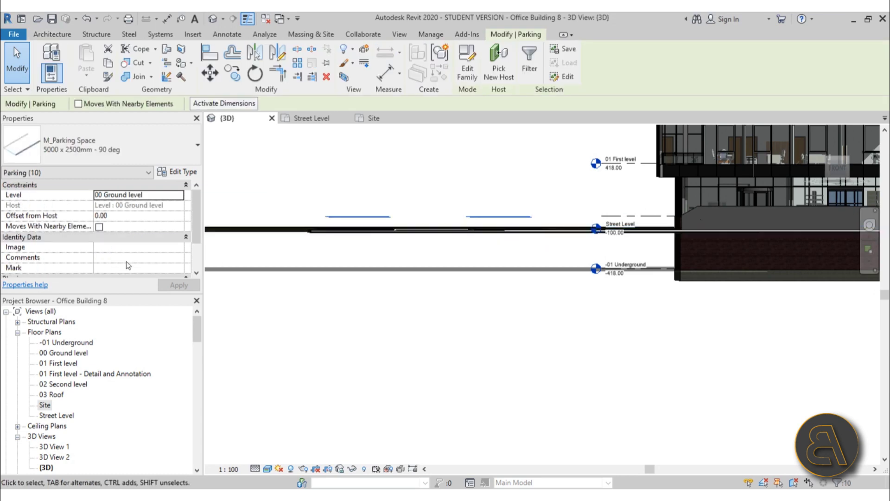
{"action": "left_click", "coordinate": [373, 323]}
{"action": "left_click_drag", "start_coordinate": [302, 194], "coordinate": [365, 165]}
{"action": "middle_click_drag", "start_coordinate": [439, 180], "coordinate": [510, 200], "text": "shift"}
{"action": "scroll", "coordinate": [558, 211], "scroll_direction": "up", "scroll_amount": 5}
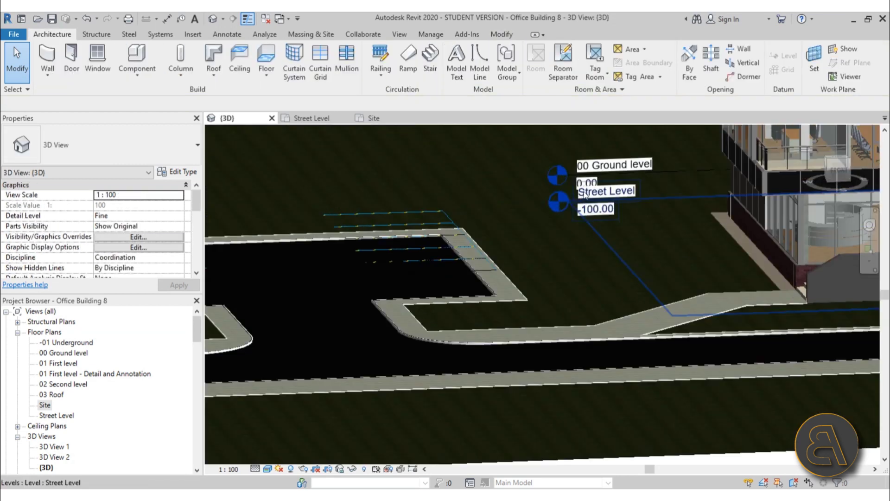
{"action": "scroll", "coordinate": [474, 280], "scroll_direction": "down", "scroll_amount": 3}
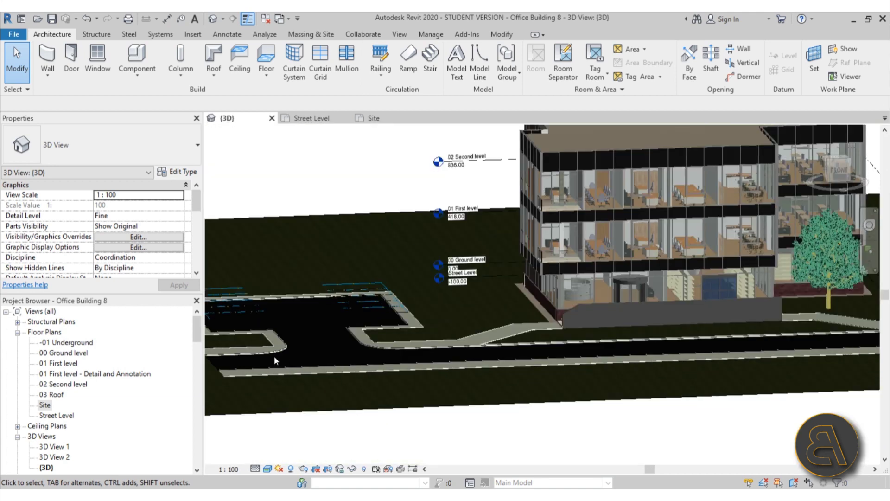
{"action": "scroll", "coordinate": [235, 361], "scroll_direction": "up", "scroll_amount": 2}
{"action": "middle_click_drag", "start_coordinate": [234, 361], "coordinate": [338, 352], "text": "shift"}
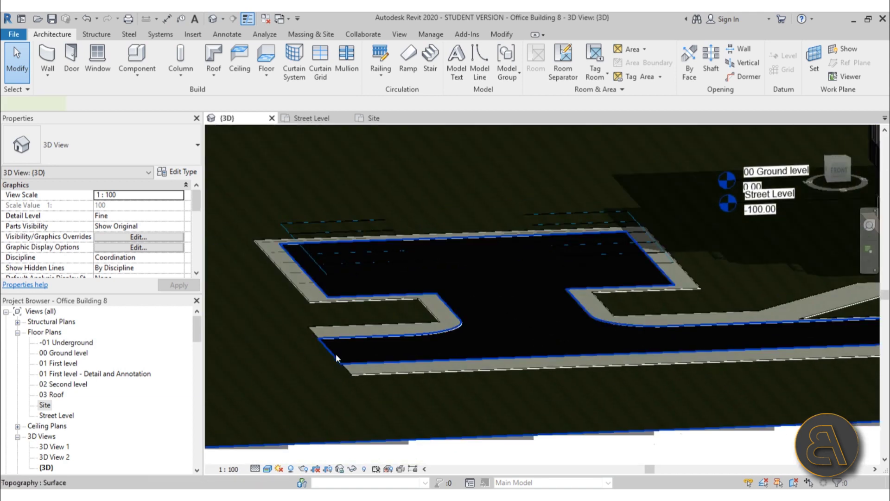
- Select the asphalt floor in the 3D view and read its level and height offset
{"action": "left_click", "coordinate": [336, 354]}
{"action": "left_click", "coordinate": [438, 350]}
{"action": "left_click", "coordinate": [337, 358]}
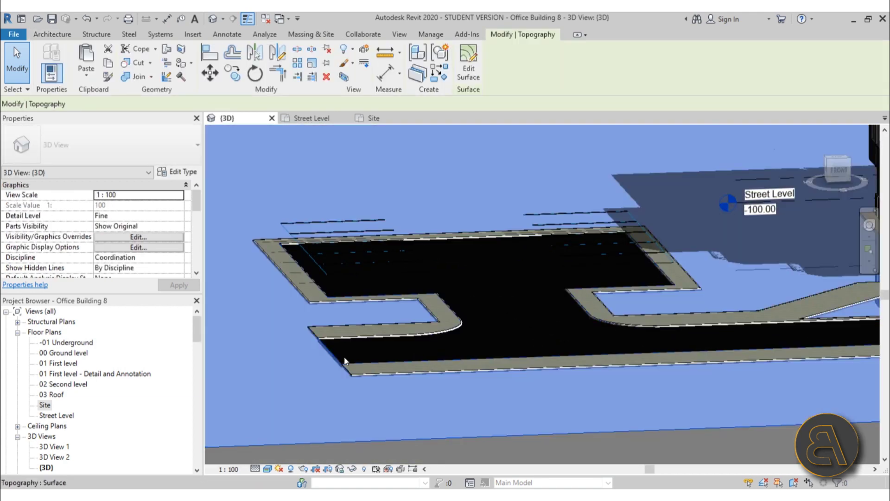
{"action": "left_click", "coordinate": [344, 361]}
{"action": "left_click", "coordinate": [339, 357]}
{"action": "left_click", "coordinate": [341, 355]}
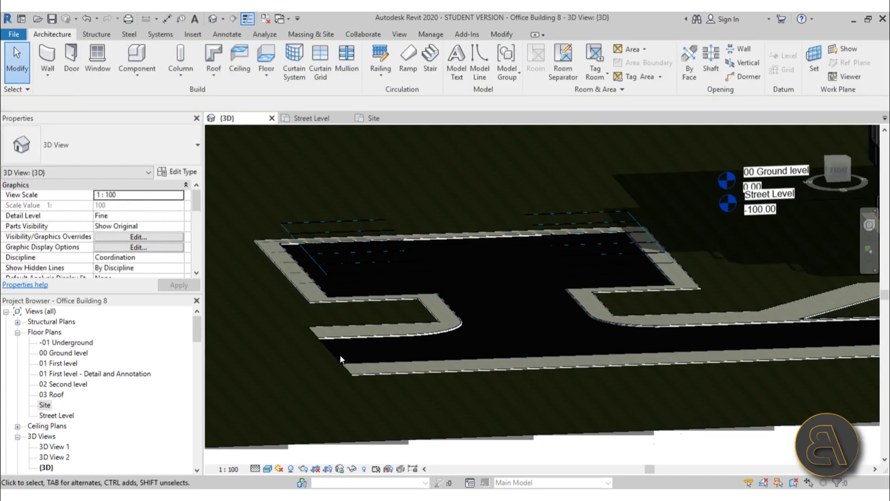
{"action": "scroll", "coordinate": [334, 351], "scroll_direction": "up", "scroll_amount": 3}
{"action": "left_click", "coordinate": [327, 348]}
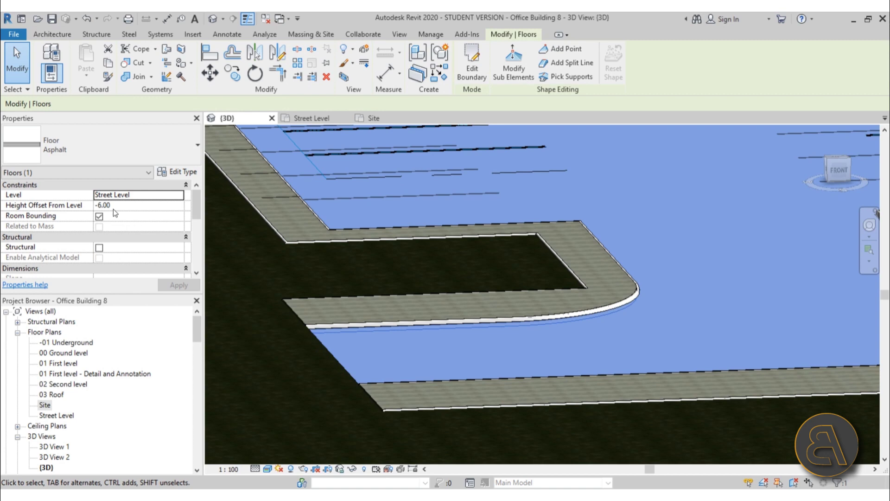
{"action": "scroll", "coordinate": [530, 349], "scroll_direction": "down", "scroll_amount": 5}
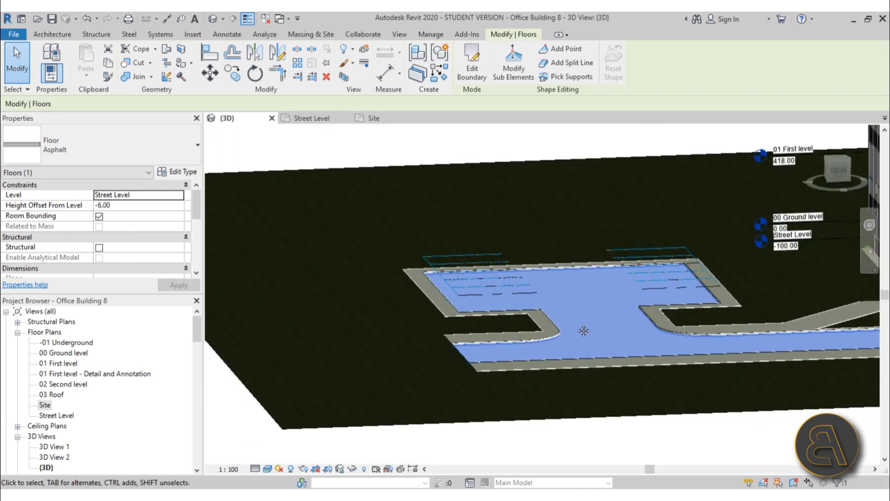
- Select all ten parking spaces in the 3D view and set their level to Street Level with a host offset of -6
{"action": "left_click", "coordinate": [301, 162]}
{"action": "middle_click_drag", "start_coordinate": [301, 163], "coordinate": [314, 232], "text": "shift"}
{"action": "scroll", "coordinate": [314, 233], "scroll_direction": "up", "scroll_amount": 3}
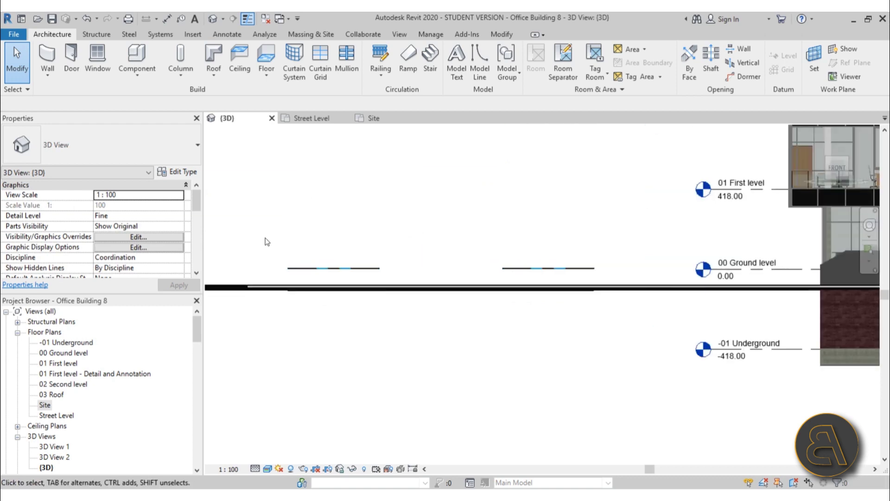
{"action": "left_click_drag", "start_coordinate": [244, 240], "coordinate": [615, 280]}
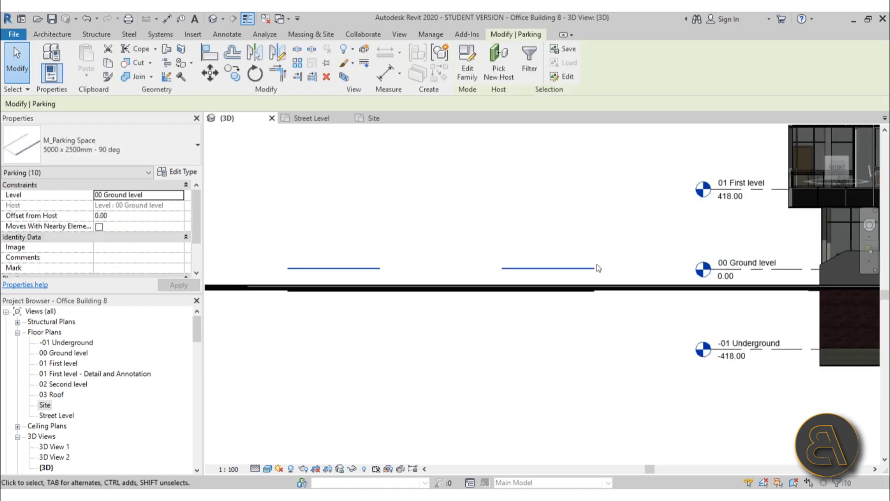
{"action": "middle_click_drag", "start_coordinate": [598, 263], "coordinate": [389, 239], "text": "shift"}
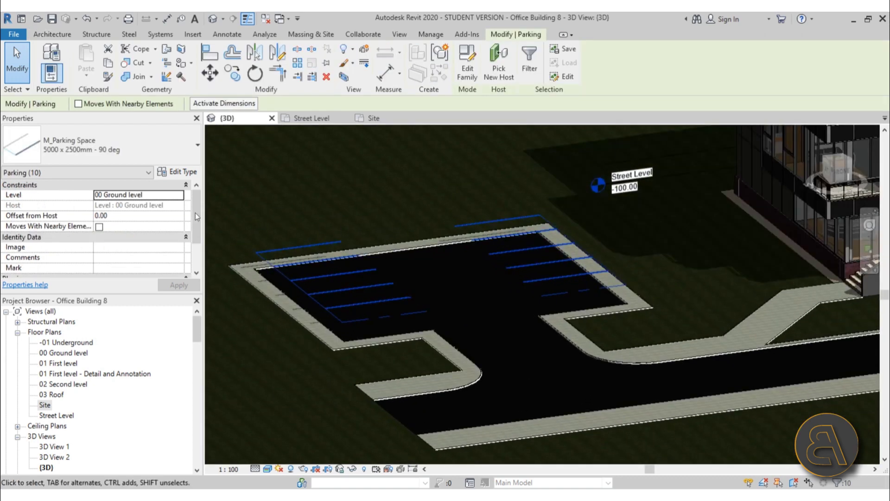
{"action": "left_click", "coordinate": [184, 197]}
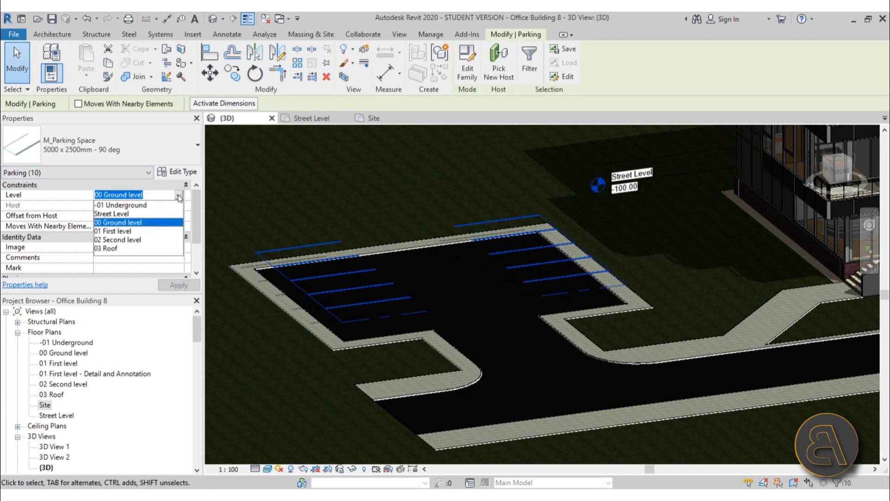
{"action": "left_click", "coordinate": [119, 214]}
{"action": "left_click", "coordinate": [128, 216]}
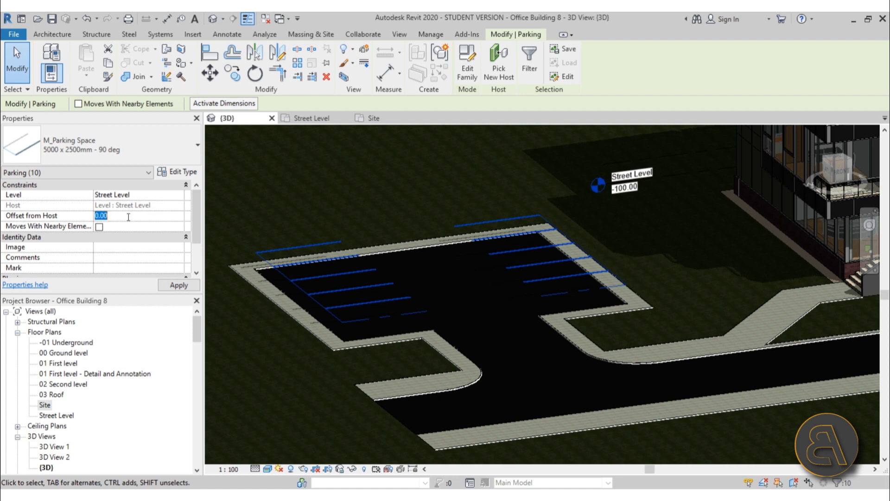
{"action": "type", "text": "-6"}
{"action": "key", "text": "Return"}
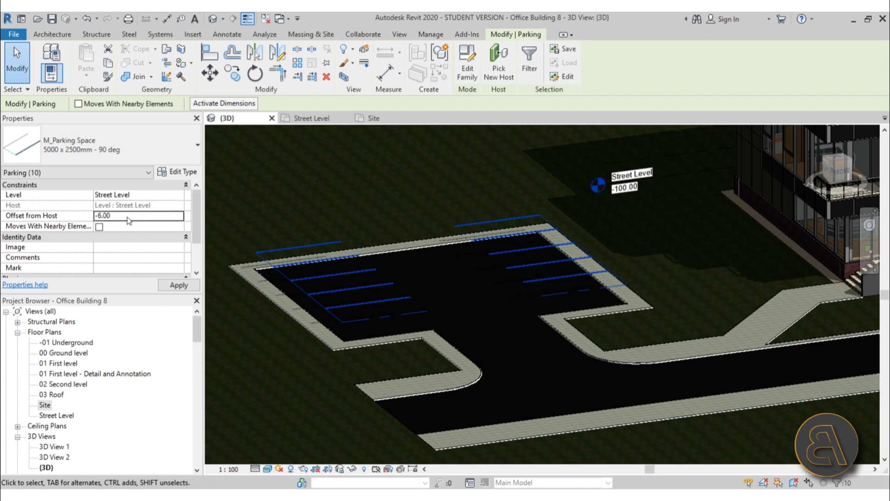
{"action": "left_click", "coordinate": [475, 303]}
- Examine how the parking space stripes sit on the asphalt and view the whole site around the building
{"action": "scroll", "coordinate": [460, 282], "scroll_direction": "up", "scroll_amount": 3}
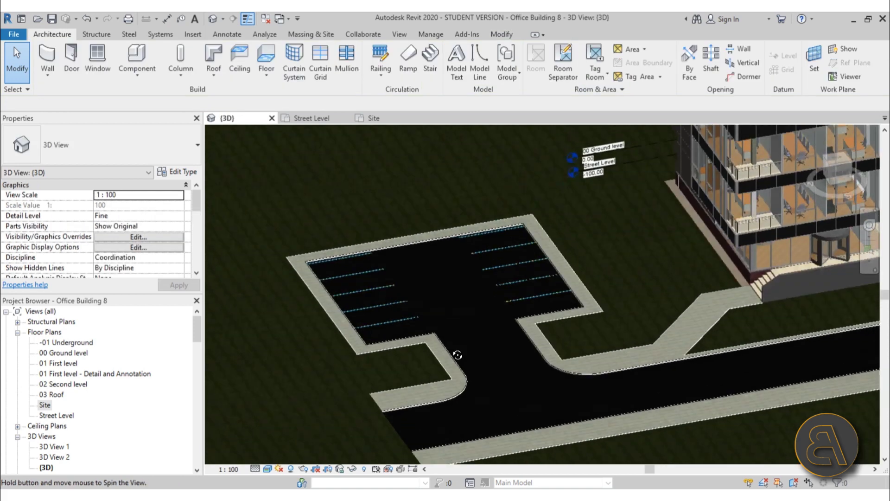
{"action": "scroll", "coordinate": [480, 332], "scroll_direction": "up", "scroll_amount": 5}
{"action": "scroll", "coordinate": [441, 212], "scroll_direction": "up", "scroll_amount": 3}
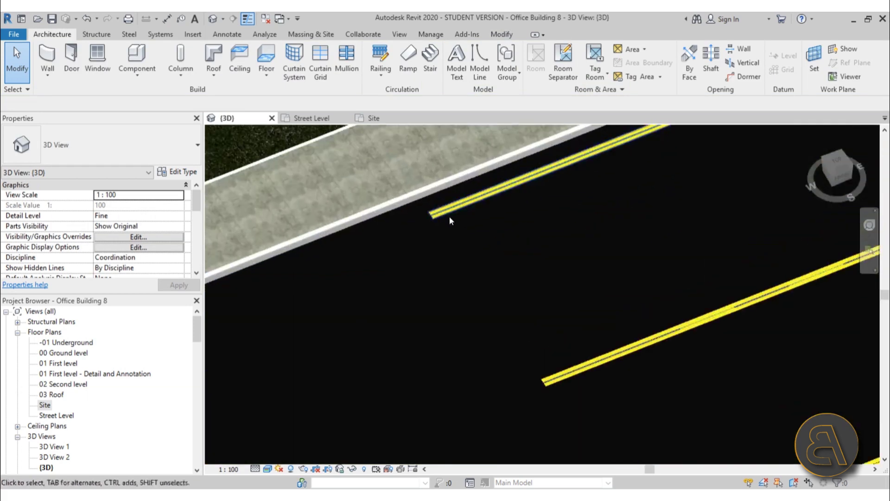
{"action": "scroll", "coordinate": [403, 225], "scroll_direction": "down", "scroll_amount": 5}
{"action": "middle_click_drag", "start_coordinate": [409, 256], "coordinate": [449, 262]}
{"action": "scroll", "coordinate": [382, 305], "scroll_direction": "up", "scroll_amount": 4}
{"action": "scroll", "coordinate": [415, 231], "scroll_direction": "down", "scroll_amount": 2}
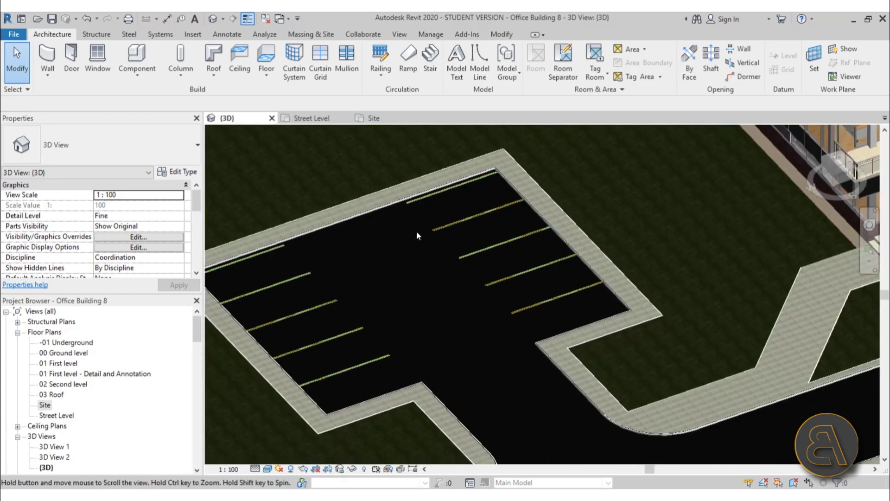
{"action": "left_click", "coordinate": [444, 229]}
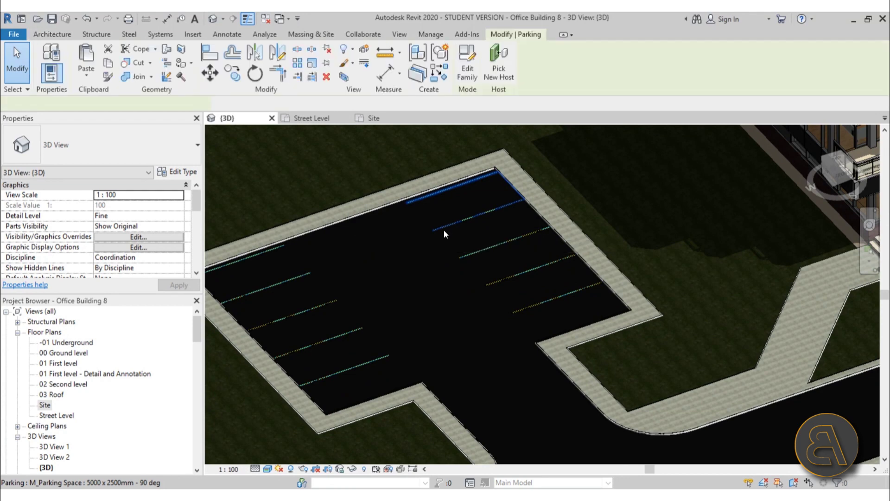
{"action": "key", "text": "Escape"}
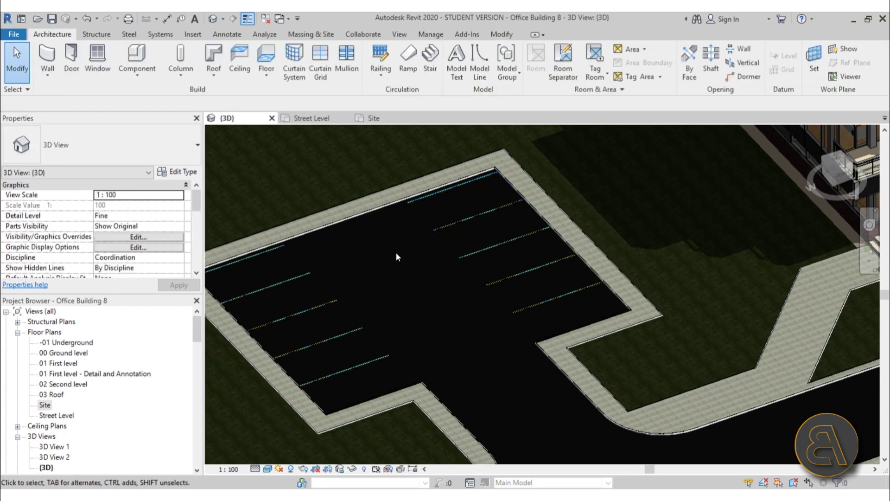
{"action": "scroll", "coordinate": [399, 258], "scroll_direction": "down", "scroll_amount": 4}
{"action": "middle_click_drag", "start_coordinate": [400, 260], "coordinate": [457, 330]}
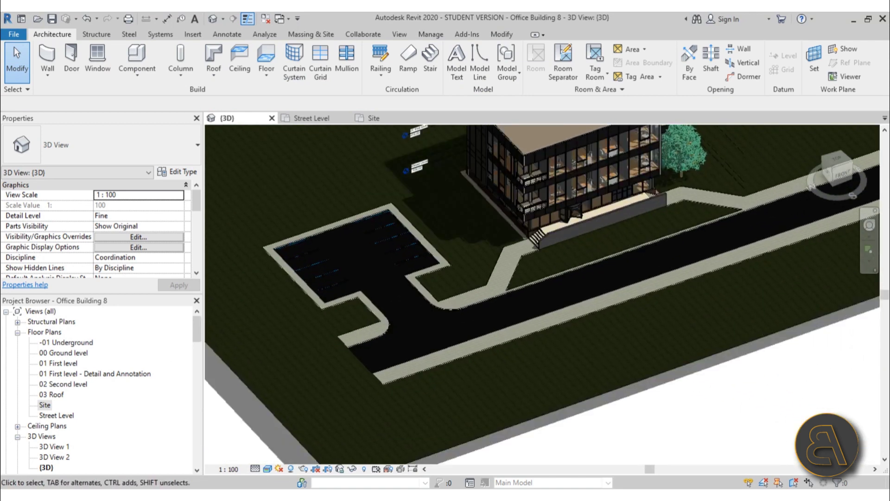
{"action": "scroll", "coordinate": [631, 446], "scroll_direction": "down", "scroll_amount": 2}
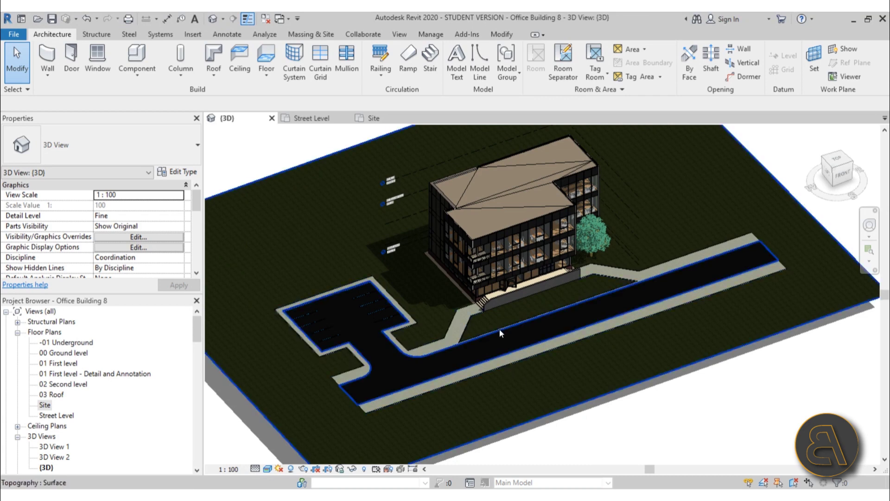
{"action": "middle_click_drag", "start_coordinate": [498, 343], "coordinate": [489, 337]}
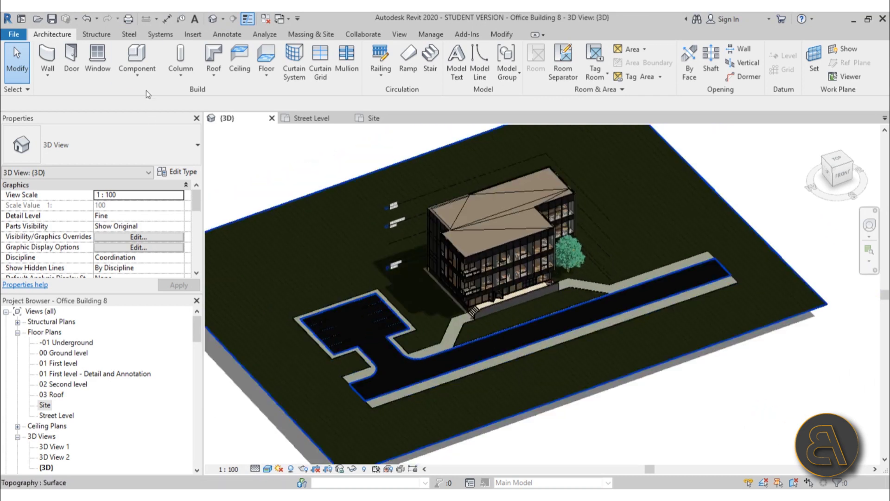
- Start placing a component and browse to the Site > Parking folder of the US Metric library to load families
{"action": "left_click", "coordinate": [134, 59]}
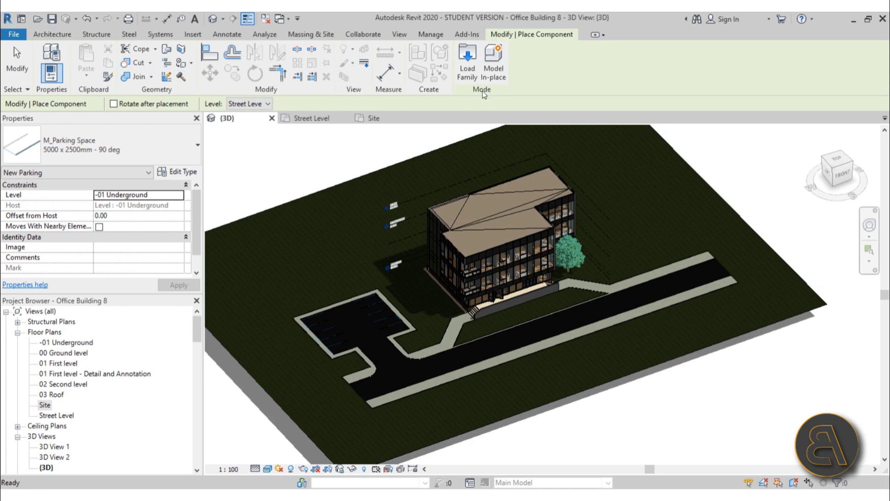
{"action": "left_click", "coordinate": [472, 75]}
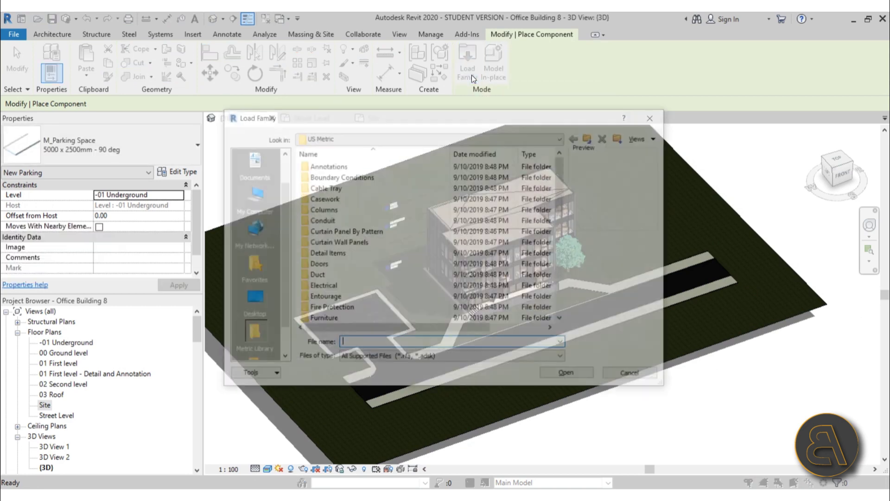
{"action": "scroll", "coordinate": [362, 232], "scroll_direction": "down", "scroll_amount": 4}
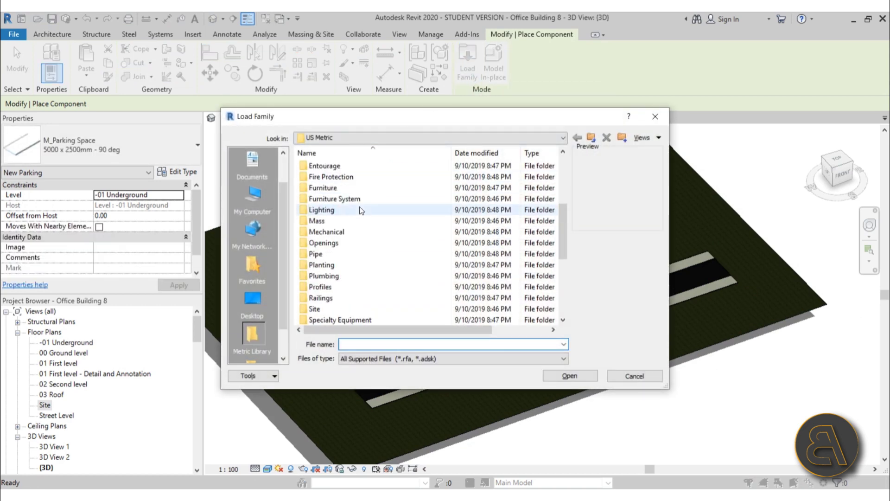
{"action": "scroll", "coordinate": [357, 246], "scroll_direction": "down", "scroll_amount": 1}
{"action": "left_click", "coordinate": [312, 276]}
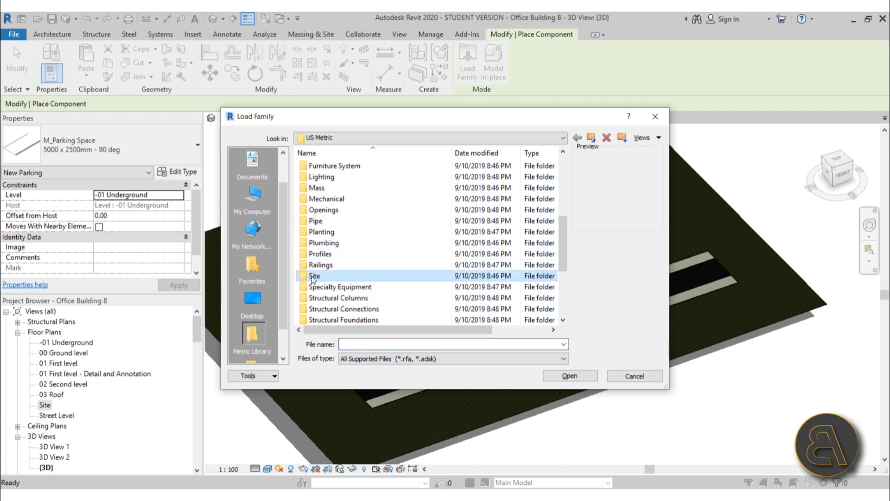
{"action": "double_click", "coordinate": [321, 278]}
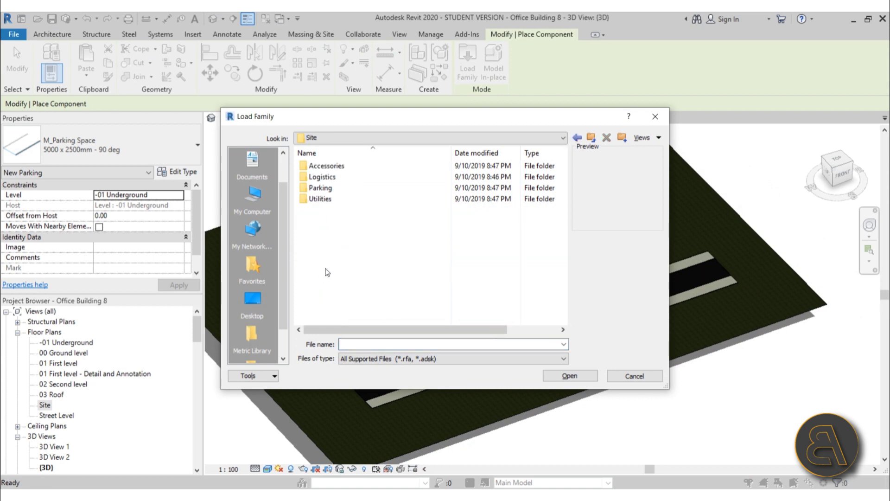
{"action": "double_click", "coordinate": [326, 188]}
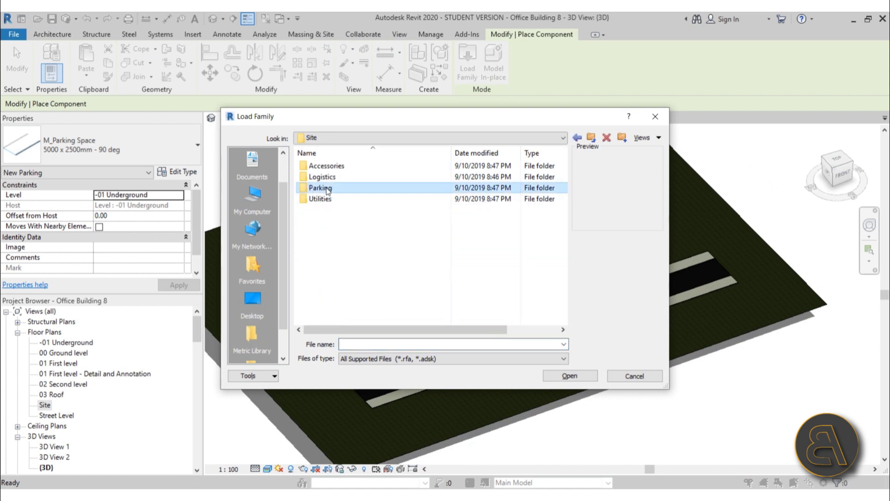
- Preview the parking families, including the ADA symbol, pavement stripe, parking islands, direction arrows and ADA curb
{"action": "left_click", "coordinate": [345, 264]}
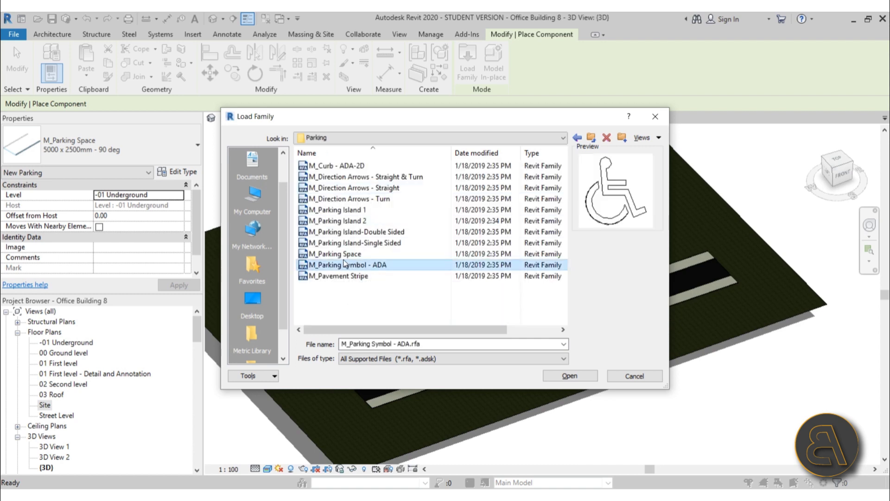
{"action": "left_click", "coordinate": [341, 255]}
{"action": "left_click", "coordinate": [346, 267]}
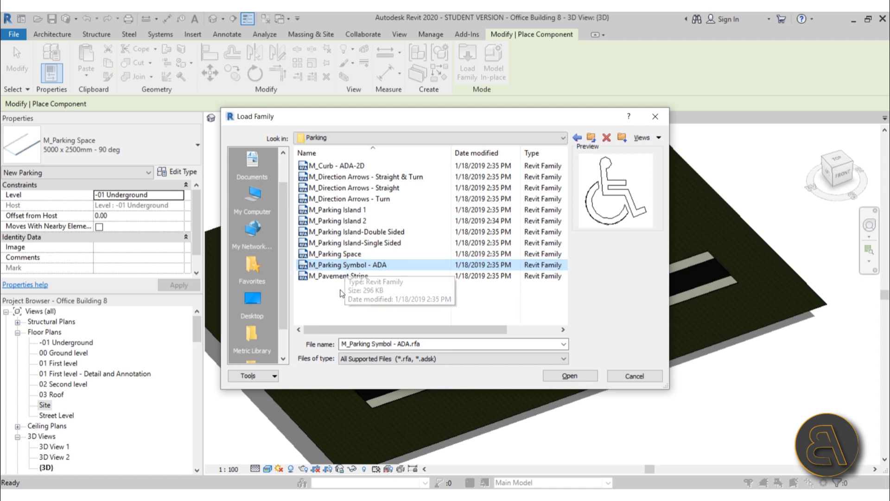
{"action": "left_click", "coordinate": [345, 275]}
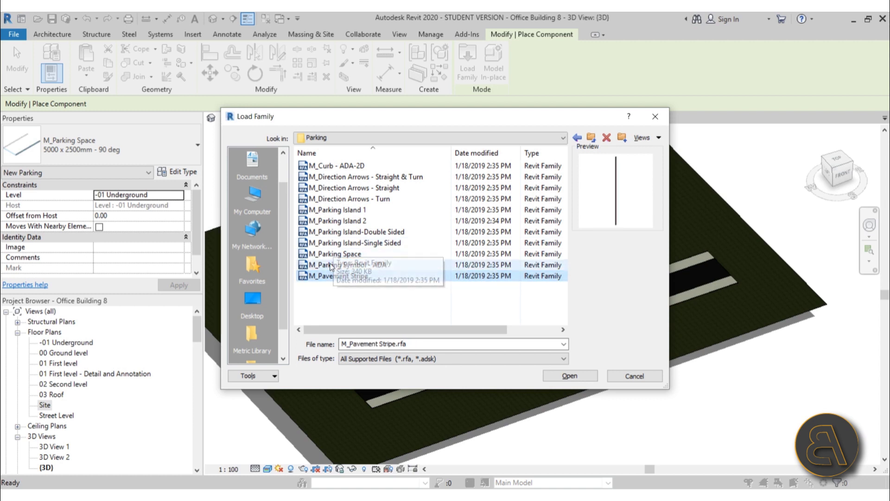
{"action": "left_click", "coordinate": [330, 245]}
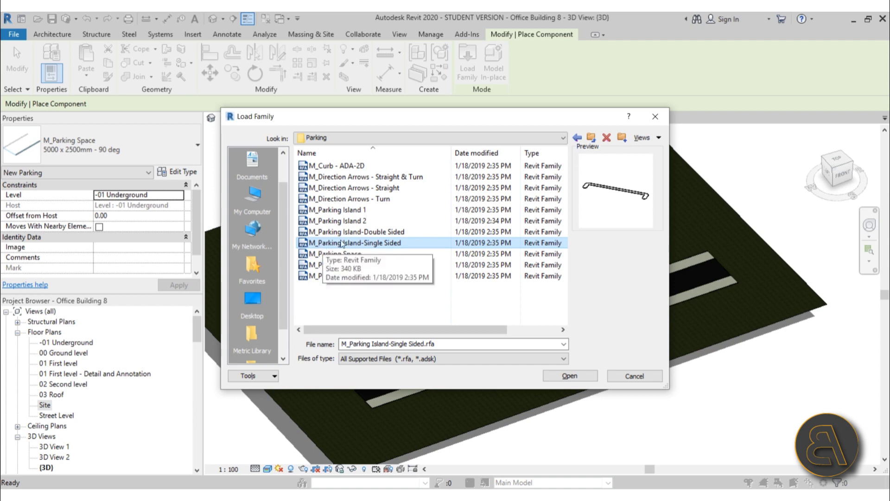
{"action": "left_click", "coordinate": [339, 233]}
{"action": "left_click", "coordinate": [336, 223]}
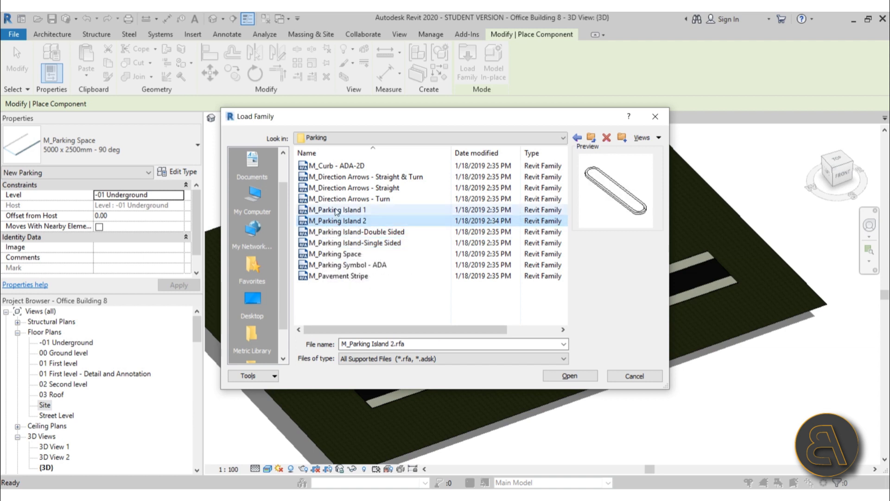
{"action": "left_click", "coordinate": [338, 211]}
{"action": "left_click", "coordinate": [337, 200]}
{"action": "left_click", "coordinate": [336, 189]}
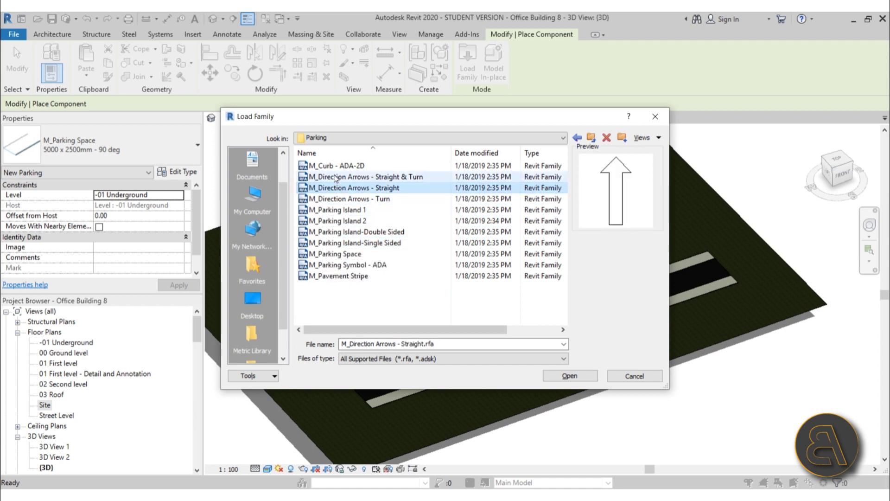
{"action": "left_click", "coordinate": [336, 177]}
{"action": "left_click", "coordinate": [334, 166]}
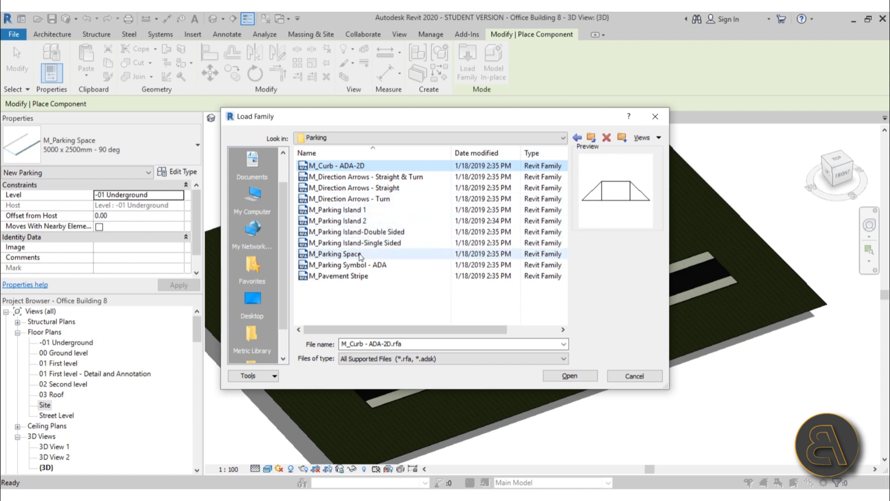
- Load the M_Pavement Stripe, M_Parking Symbol - ADA, M_Direction Arrows - Straight and M_Direction Arrows - Straight & Turn families
{"action": "left_click", "coordinate": [351, 276]}
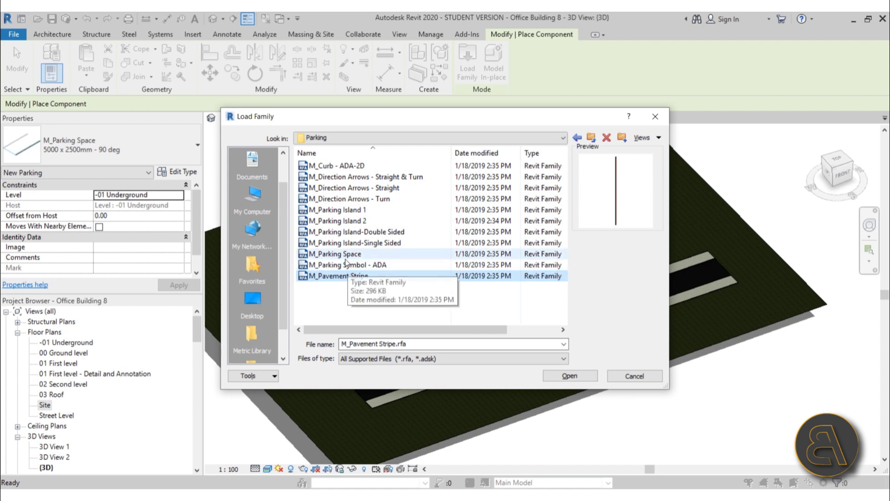
{"action": "left_click", "coordinate": [345, 267]}
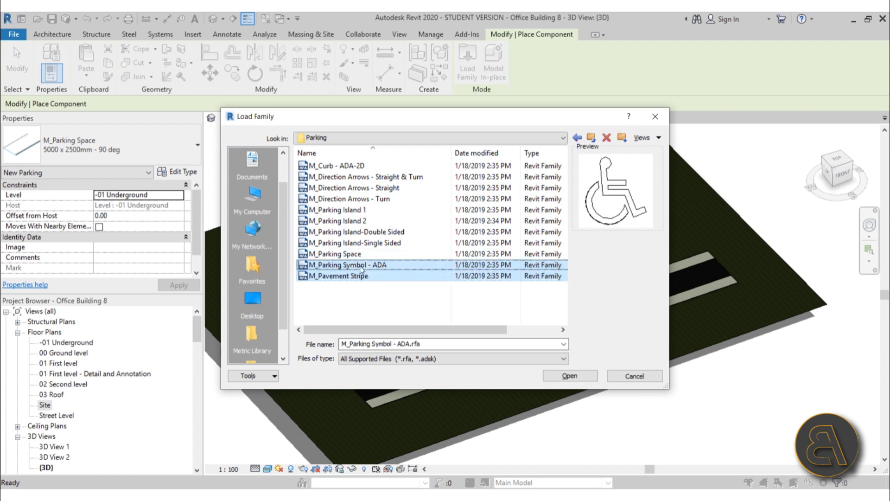
{"action": "left_click", "coordinate": [352, 189]}
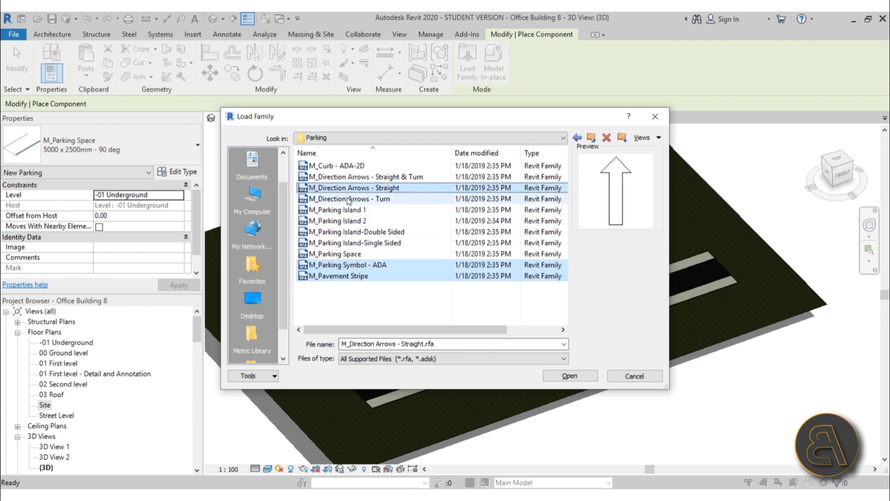
{"action": "left_click", "coordinate": [343, 177]}
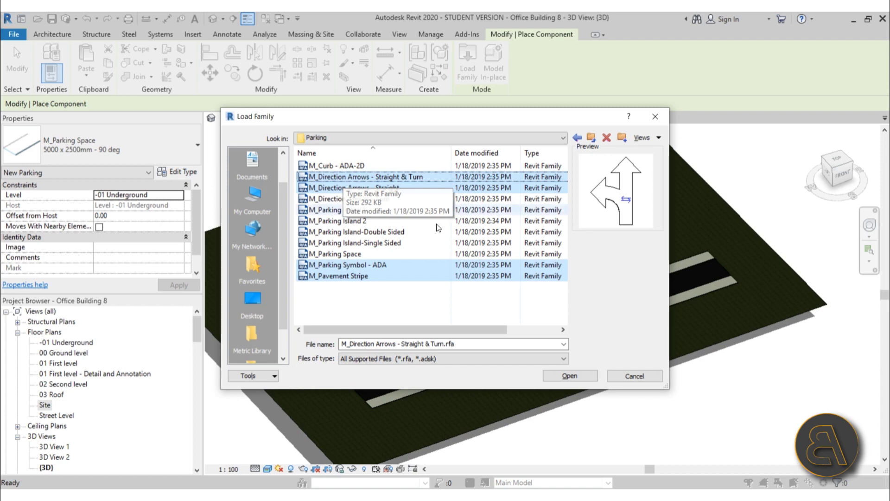
{"action": "left_click", "coordinate": [577, 376]}
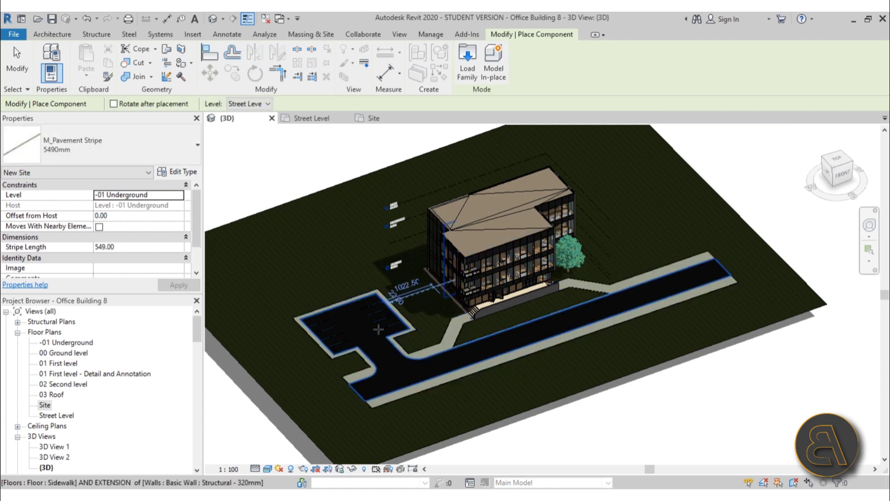
- Place one 5490mm M_Pavement Stripe lengthwise on the asphalt road near its end beside the parking entrance, and select it
{"action": "scroll", "coordinate": [380, 383], "scroll_direction": "up", "scroll_amount": 5}
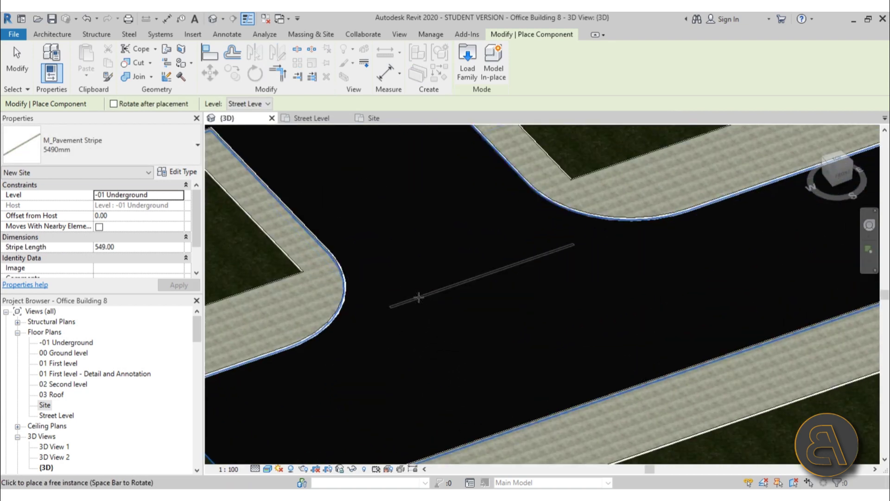
{"action": "scroll", "coordinate": [388, 366], "scroll_direction": "down", "scroll_amount": 2}
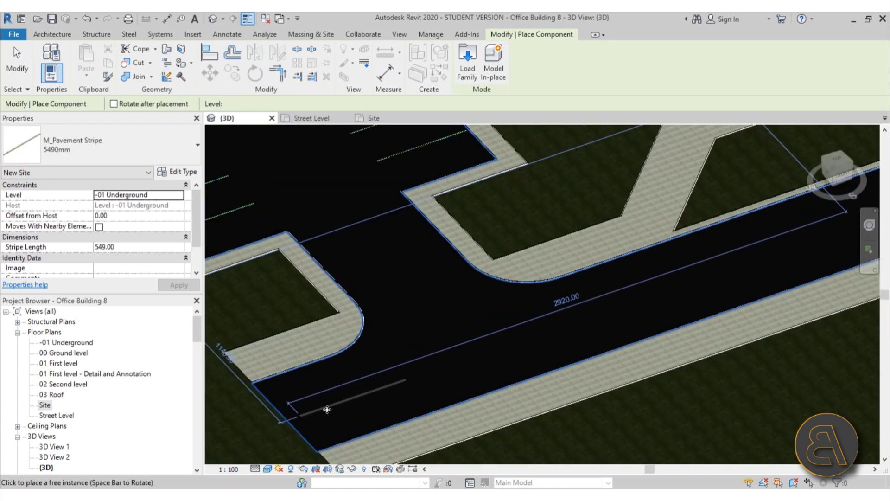
{"action": "key", "text": "Escape"}
{"action": "left_click", "coordinate": [363, 394]}
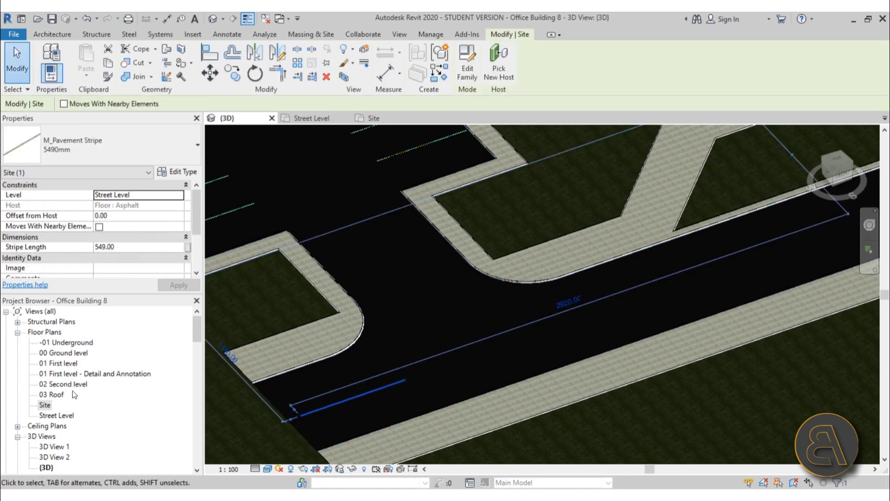
- Compare the Site and Street Level floor plans for the display of the pavement stripe on the road
{"action": "double_click", "coordinate": [45, 405]}
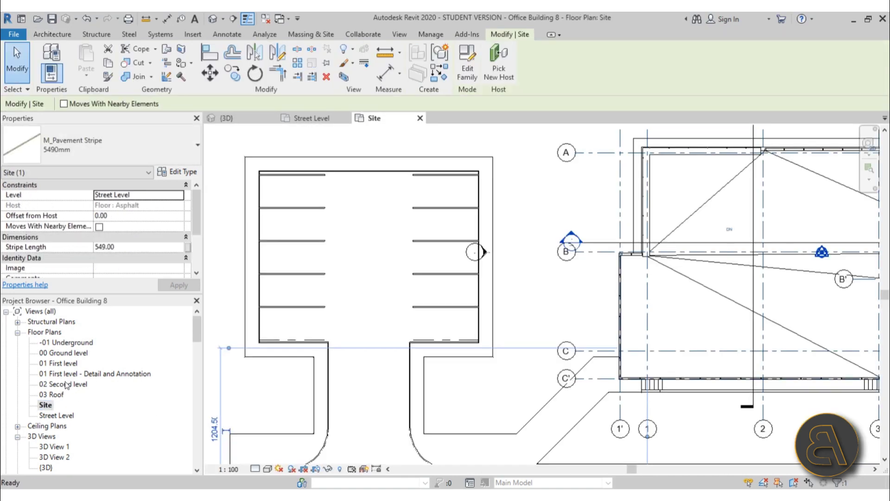
{"action": "double_click", "coordinate": [56, 415]}
{"action": "scroll", "coordinate": [371, 348], "scroll_direction": "down", "scroll_amount": 3}
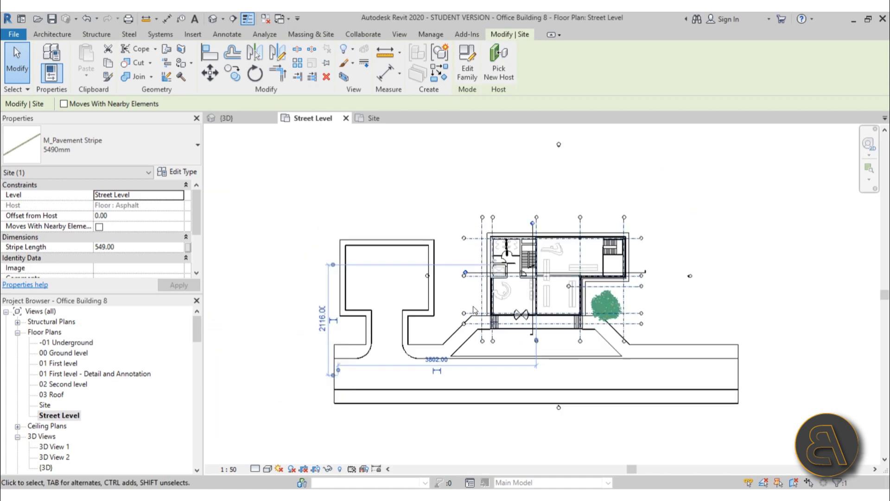
{"action": "scroll", "coordinate": [370, 348], "scroll_direction": "up", "scroll_amount": 4}
{"action": "scroll", "coordinate": [351, 350], "scroll_direction": "down", "scroll_amount": 2}
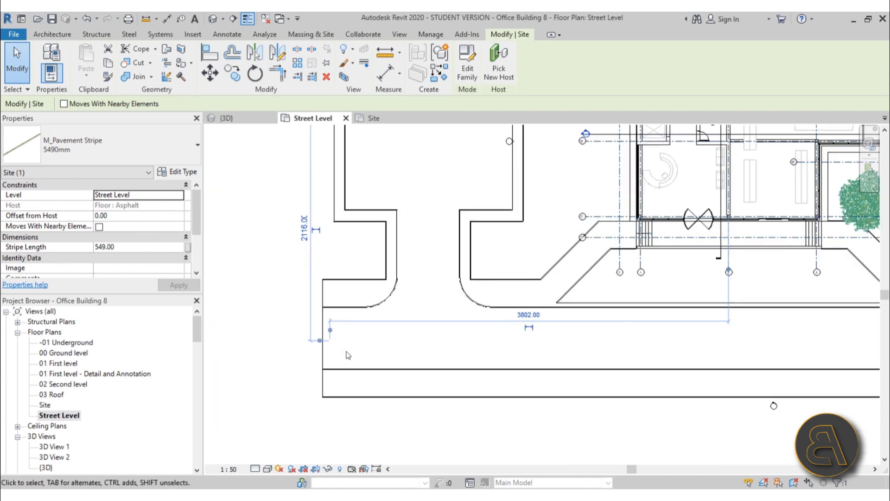
{"action": "scroll", "coordinate": [348, 357], "scroll_direction": "up", "scroll_amount": 2}
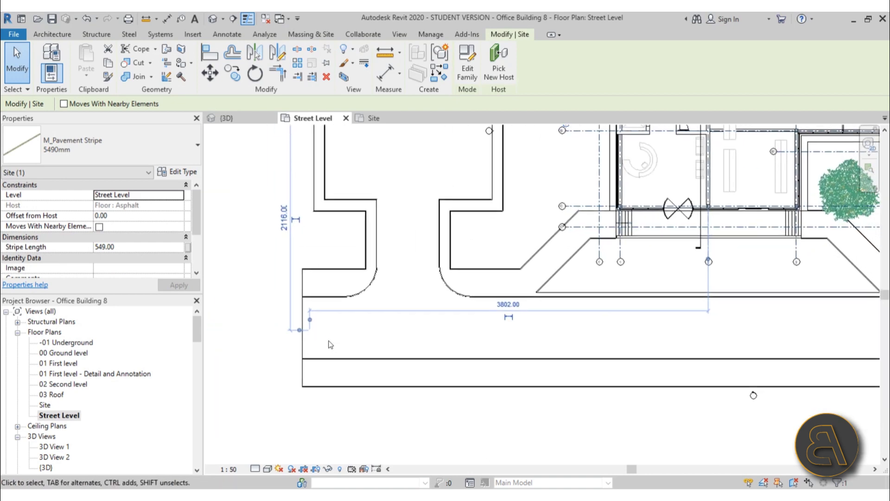
- Select the pavement stripe in the 3D view and examine its display in the Site floor plan
{"action": "left_click", "coordinate": [213, 19]}
{"action": "middle_click_drag", "start_coordinate": [444, 349], "coordinate": [376, 357], "text": "shift"}
{"action": "scroll", "coordinate": [376, 358], "scroll_direction": "up", "scroll_amount": 3}
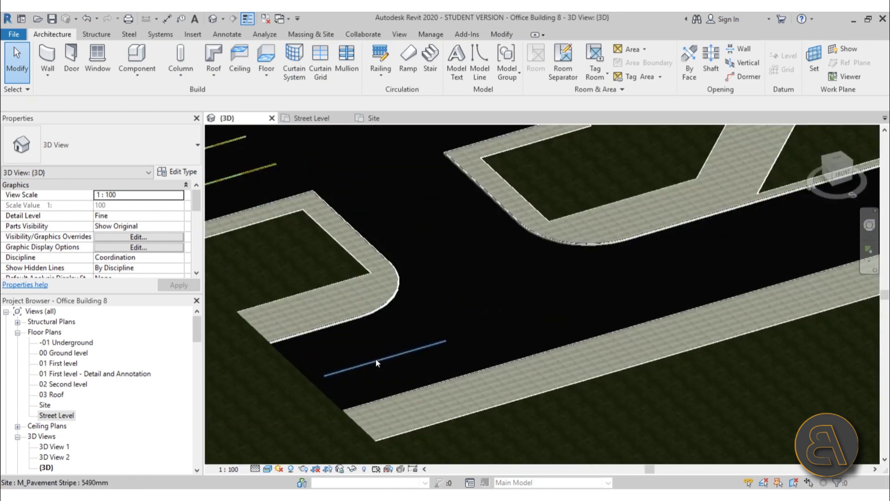
{"action": "left_click", "coordinate": [375, 358]}
{"action": "double_click", "coordinate": [45, 405]}
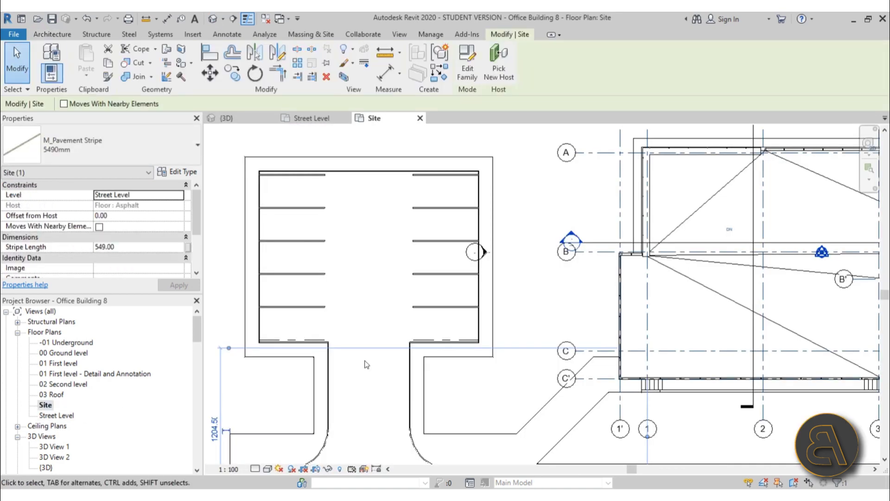
{"action": "scroll", "coordinate": [319, 367], "scroll_direction": "down", "scroll_amount": 4}
{"action": "scroll", "coordinate": [319, 367], "scroll_direction": "up", "scroll_amount": 2}
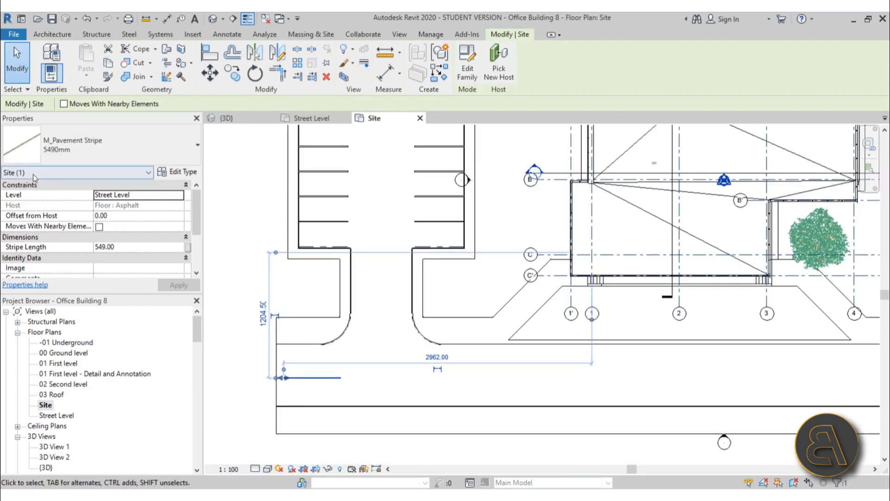
{"action": "key", "text": "Escape"}
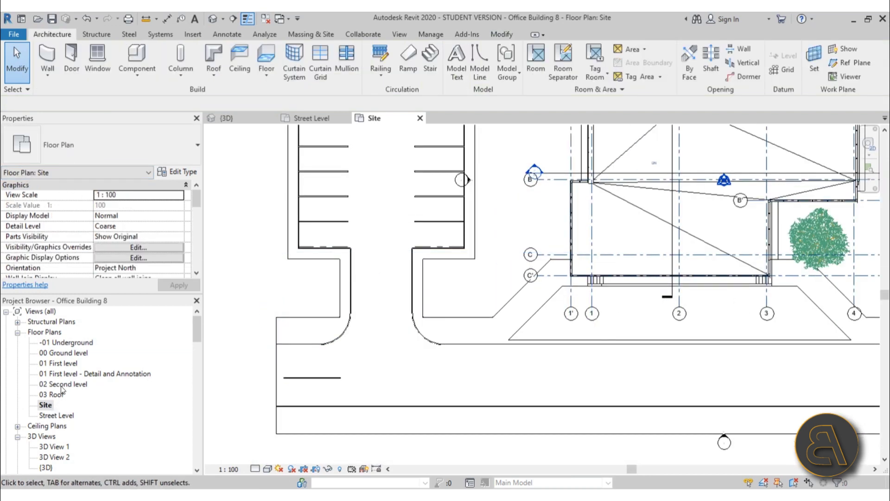
- In the Street Level plan, examine the visibility of the Site subcategories, including Pavement Stripe, in the Visibility/Graphic Overrides
{"action": "double_click", "coordinate": [53, 415]}
{"action": "scroll", "coordinate": [369, 299], "scroll_direction": "down", "scroll_amount": 3}
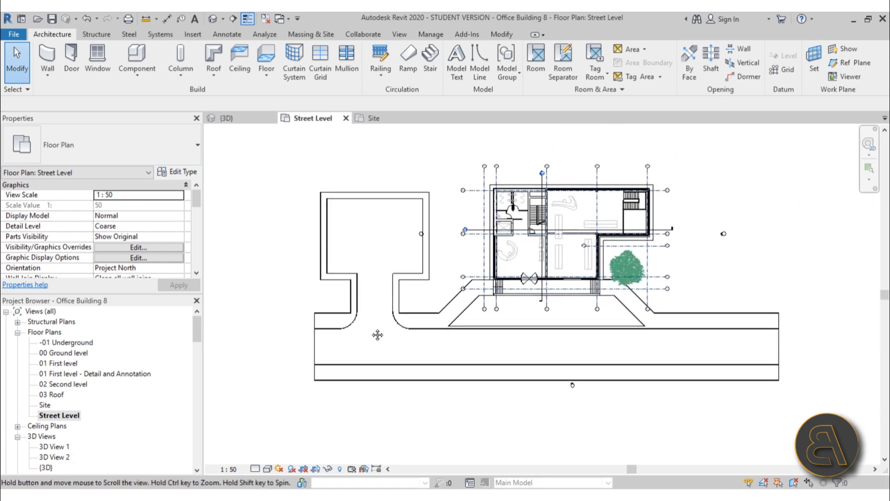
{"action": "scroll", "coordinate": [369, 299], "scroll_direction": "up", "scroll_amount": 2}
{"action": "scroll", "coordinate": [388, 304], "scroll_direction": "down", "scroll_amount": 2}
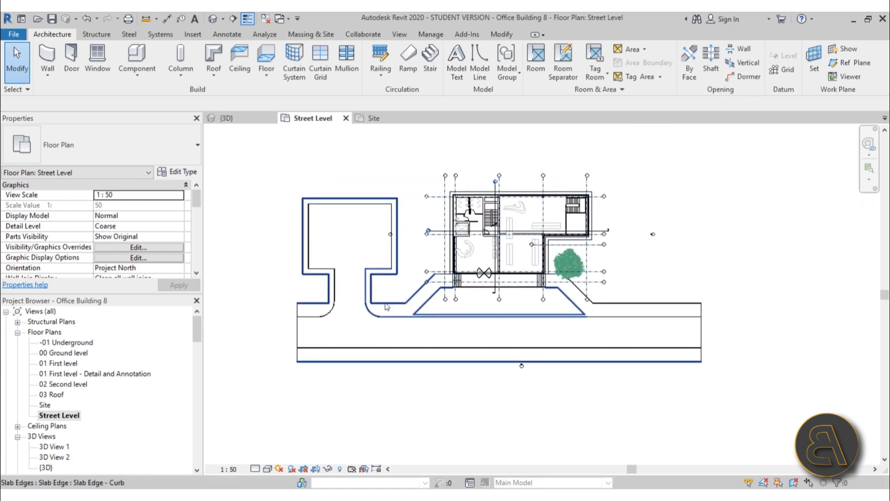
{"action": "scroll", "coordinate": [380, 302], "scroll_direction": "up", "scroll_amount": 1}
{"action": "middle_click_drag", "start_coordinate": [380, 302], "coordinate": [381, 301]}
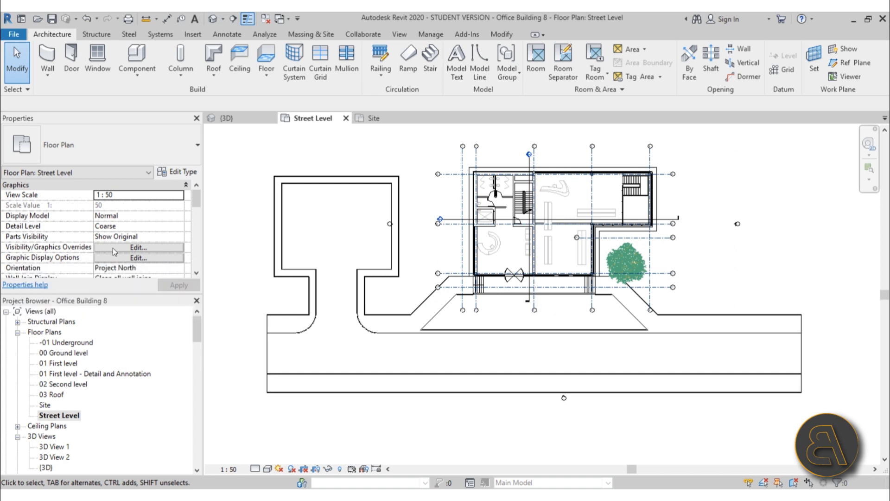
{"action": "left_click", "coordinate": [138, 247]}
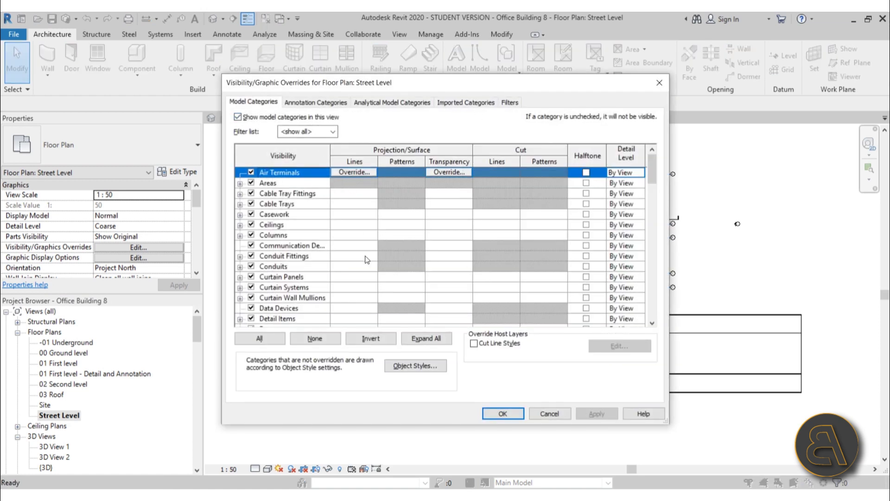
{"action": "scroll", "coordinate": [366, 260], "scroll_direction": "down", "scroll_amount": 8}
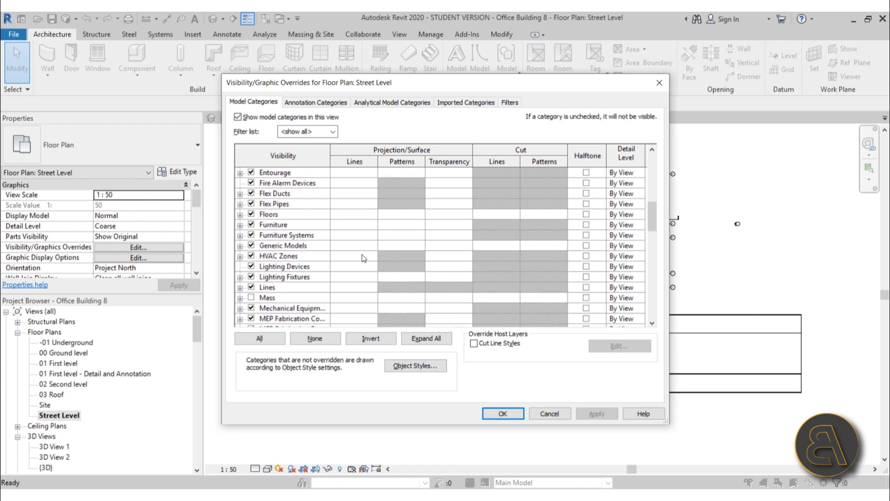
{"action": "scroll", "coordinate": [363, 258], "scroll_direction": "down", "scroll_amount": 8}
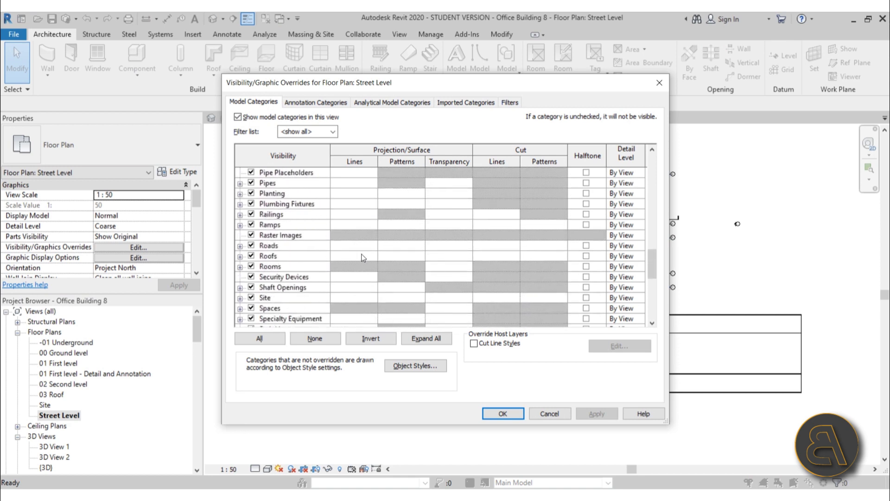
{"action": "scroll", "coordinate": [363, 258], "scroll_direction": "down", "scroll_amount": 2}
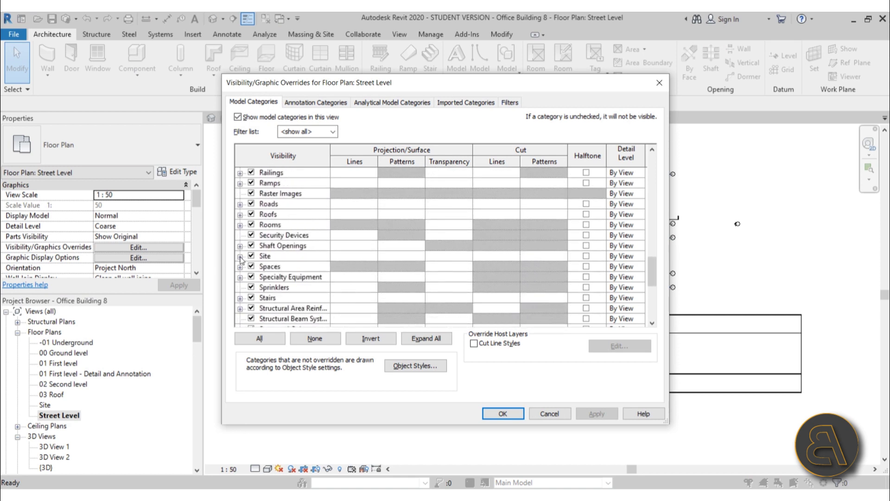
{"action": "left_click", "coordinate": [239, 256]}
{"action": "scroll", "coordinate": [347, 269], "scroll_direction": "down", "scroll_amount": 1}
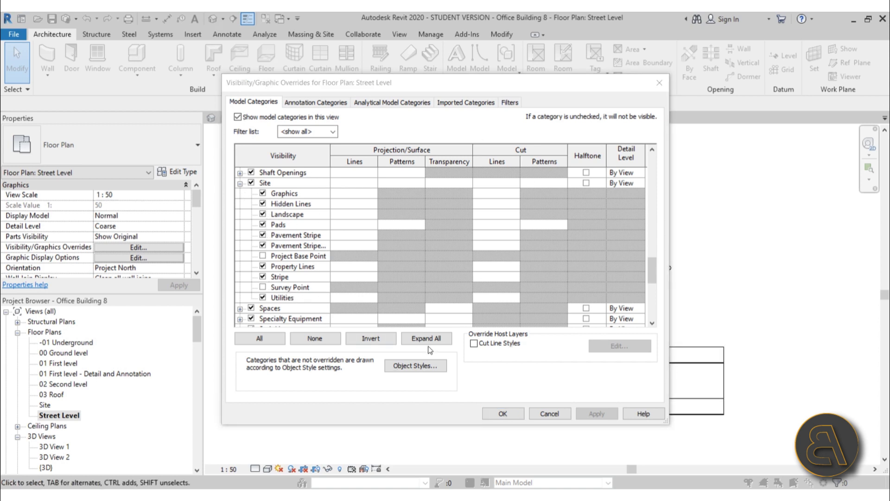
{"action": "left_click", "coordinate": [512, 416]}
- Select the asphalt floor in the Street Level plan and check its height offset from the level
{"action": "middle_click_drag", "start_coordinate": [452, 381], "coordinate": [458, 355]}
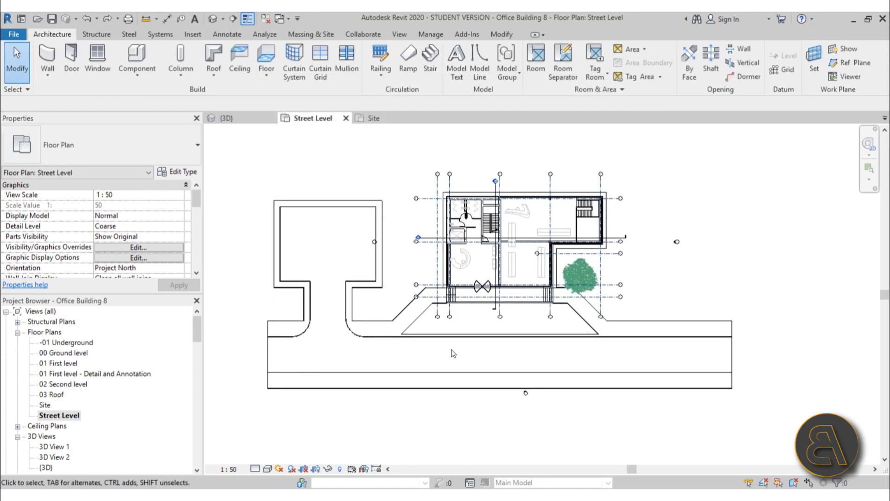
{"action": "left_click", "coordinate": [271, 360]}
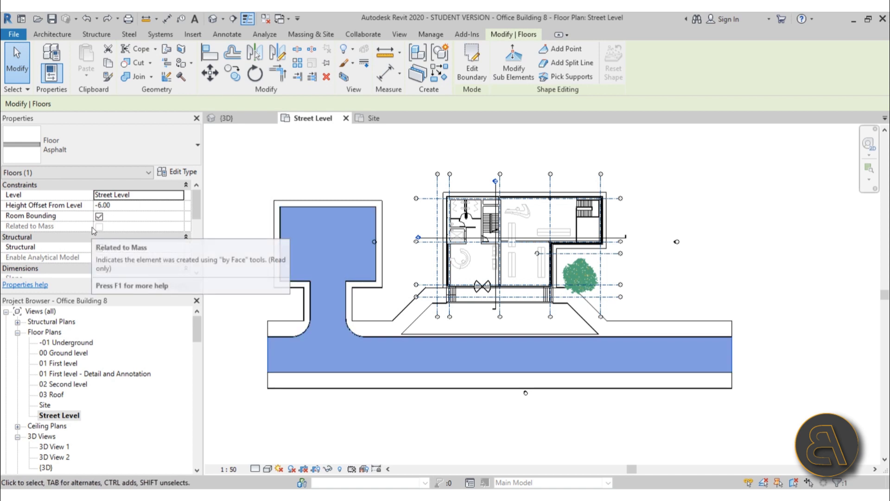
{"action": "left_click", "coordinate": [247, 237]}
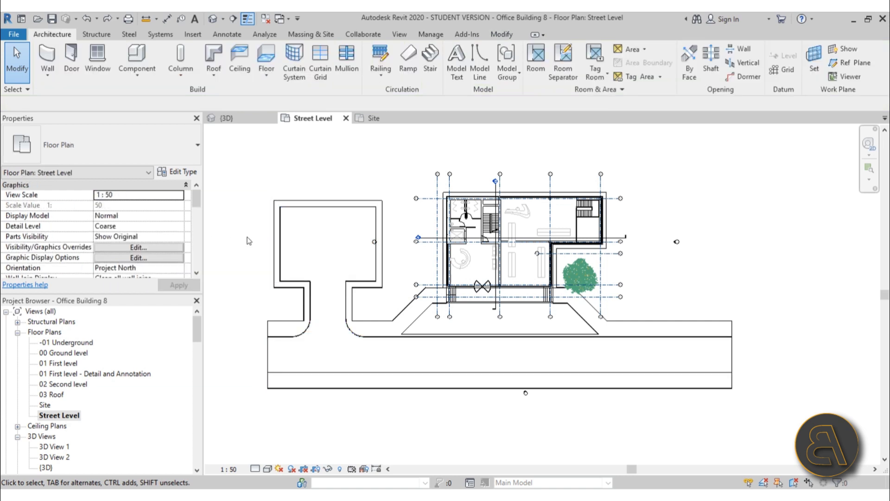
- Set both the primary range Bottom and the View Depth level of the Street Level plan's view range to Unlimited
{"action": "scroll", "coordinate": [153, 218], "scroll_direction": "down", "scroll_amount": 4}
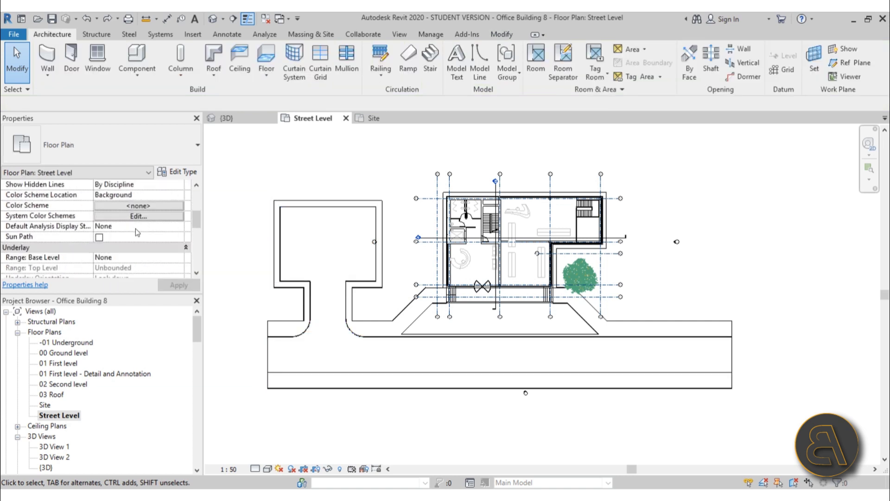
{"action": "scroll", "coordinate": [124, 229], "scroll_direction": "down", "scroll_amount": 5}
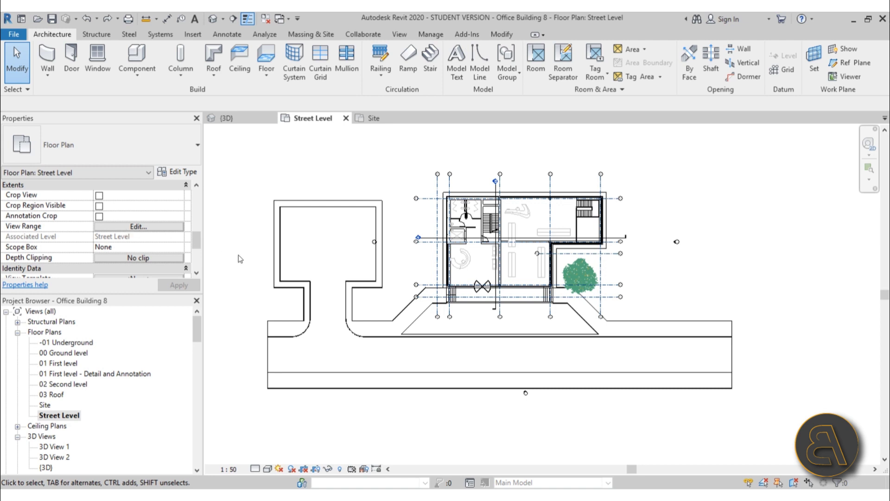
{"action": "key", "text": "r"}
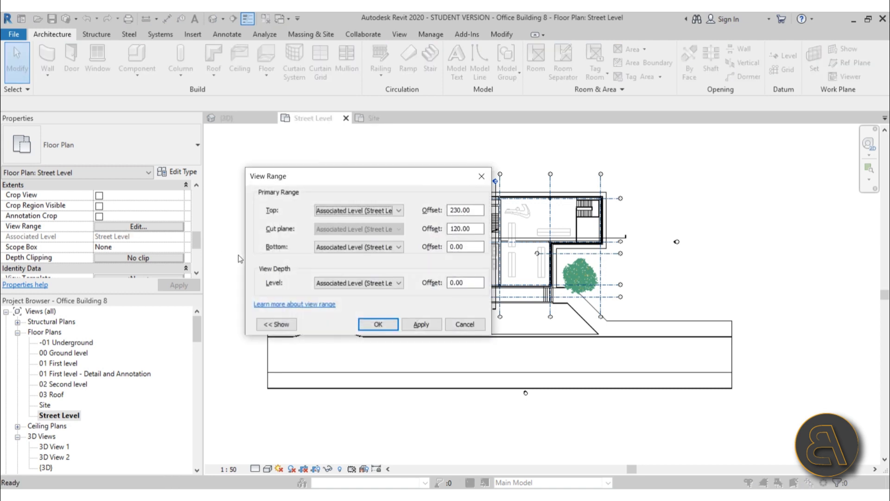
{"action": "left_click", "coordinate": [331, 247]}
{"action": "left_click", "coordinate": [326, 274]}
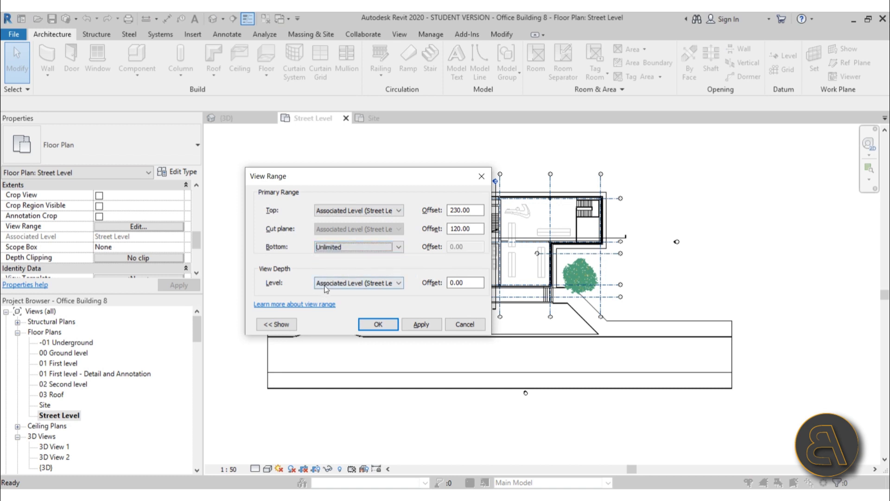
{"action": "left_click", "coordinate": [326, 285]}
{"action": "left_click", "coordinate": [337, 312]}
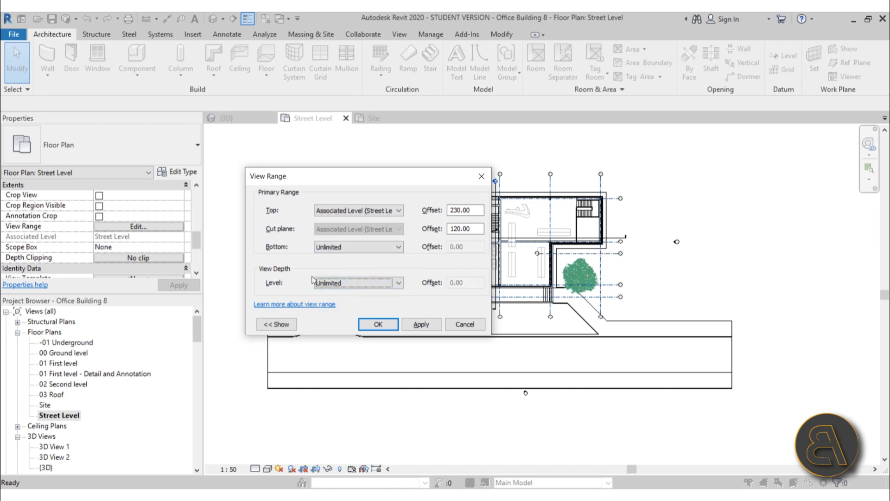
{"action": "left_click", "coordinate": [416, 324]}
{"action": "left_click", "coordinate": [378, 324]}
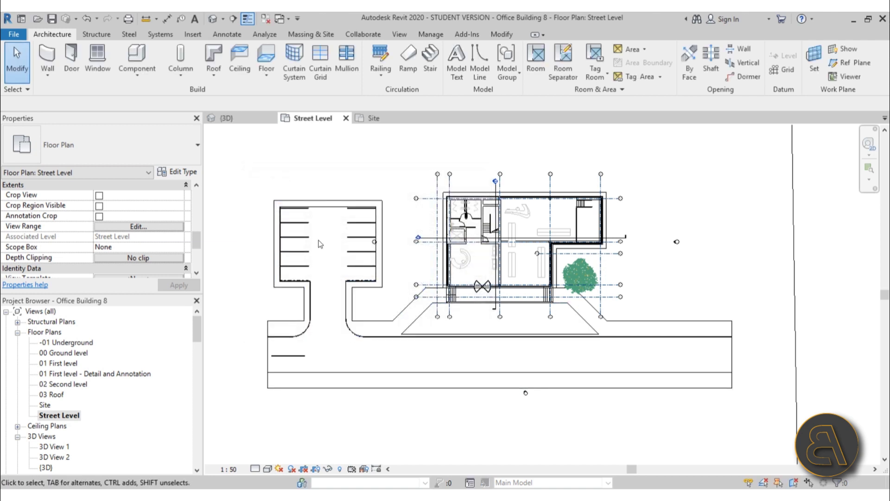
- Select the toposurface in the Street Level plan to check its extent around the building and road
{"action": "scroll", "coordinate": [494, 291], "scroll_direction": "down", "scroll_amount": 3}
{"action": "left_click", "coordinate": [420, 180]}
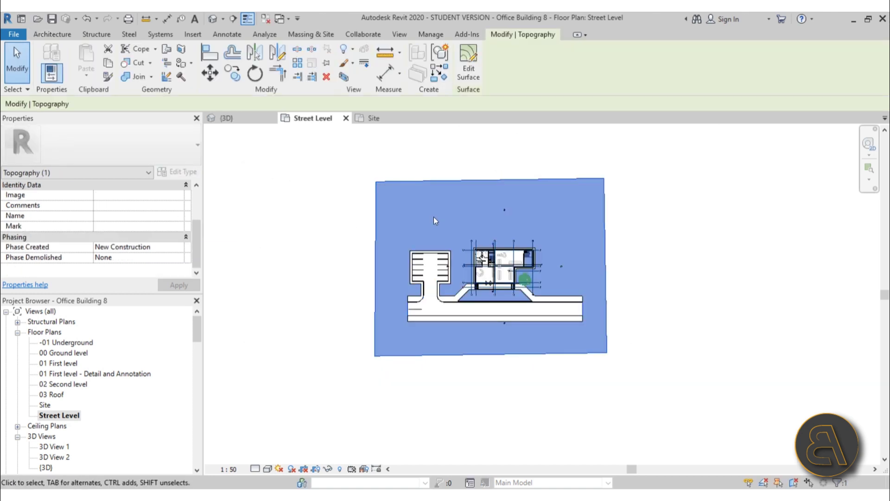
{"action": "left_click", "coordinate": [433, 216]}
{"action": "scroll", "coordinate": [433, 274], "scroll_direction": "up", "scroll_amount": 3}
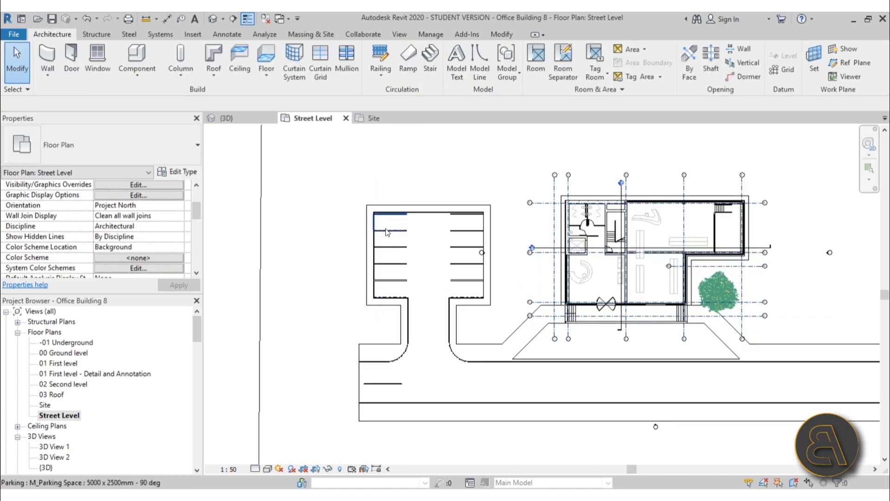
- Move the pavement stripe by its outer endpoint onto the midpoint of the asphalt road's end edge
{"action": "scroll", "coordinate": [366, 387], "scroll_direction": "up", "scroll_amount": 5}
{"action": "left_click", "coordinate": [376, 312]}
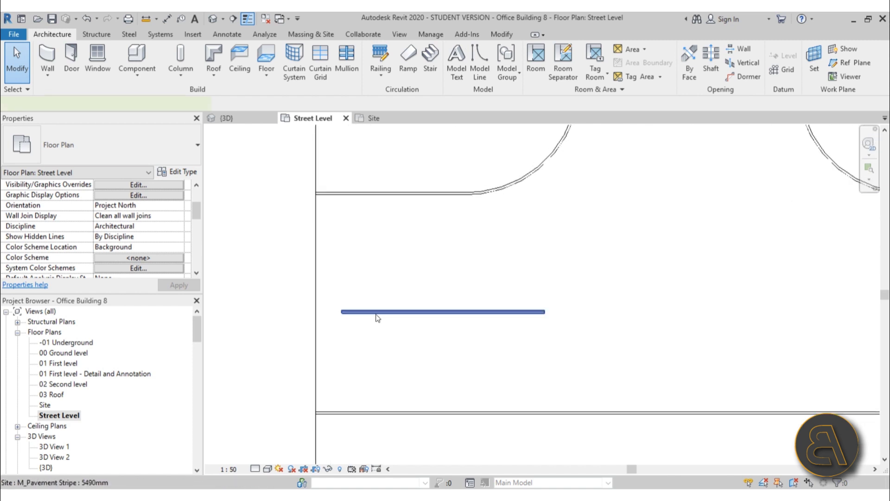
{"action": "scroll", "coordinate": [366, 327], "scroll_direction": "up", "scroll_amount": 3}
{"action": "left_click", "coordinate": [353, 315]}
{"action": "left_click", "coordinate": [328, 305]}
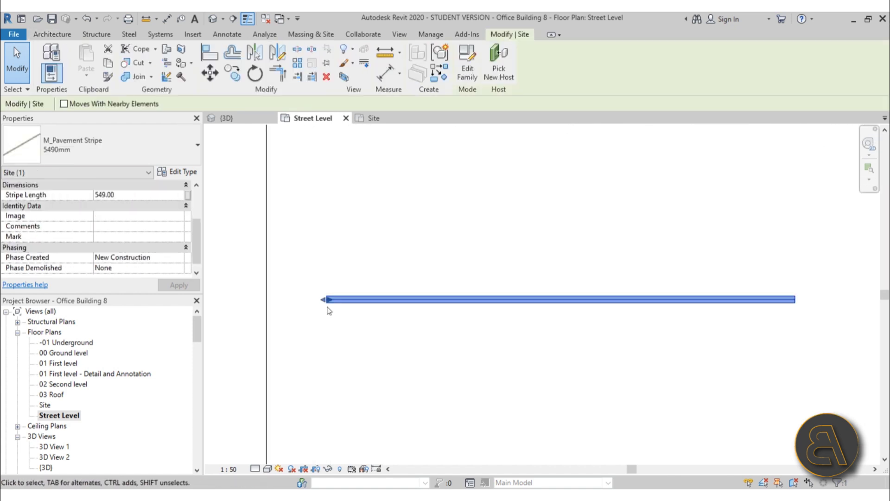
{"action": "scroll", "coordinate": [377, 235], "scroll_direction": "down", "scroll_amount": 2}
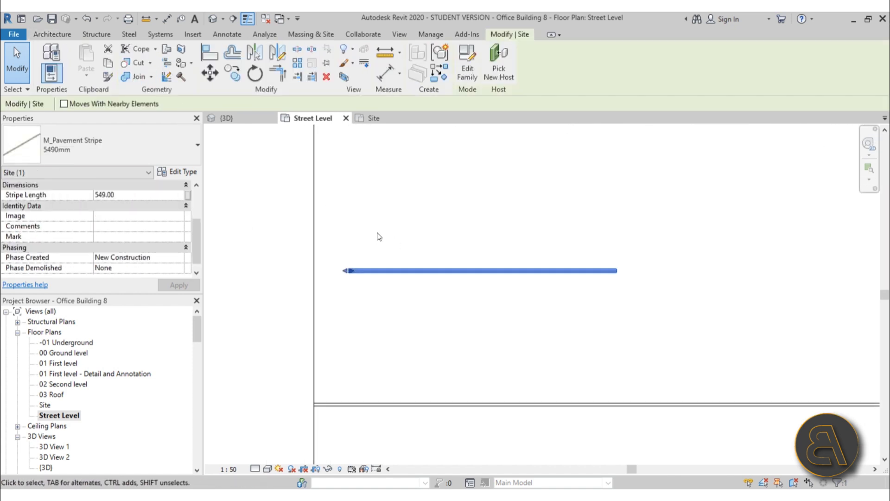
{"action": "left_click", "coordinate": [210, 78]}
{"action": "scroll", "coordinate": [301, 296], "scroll_direction": "up", "scroll_amount": 3}
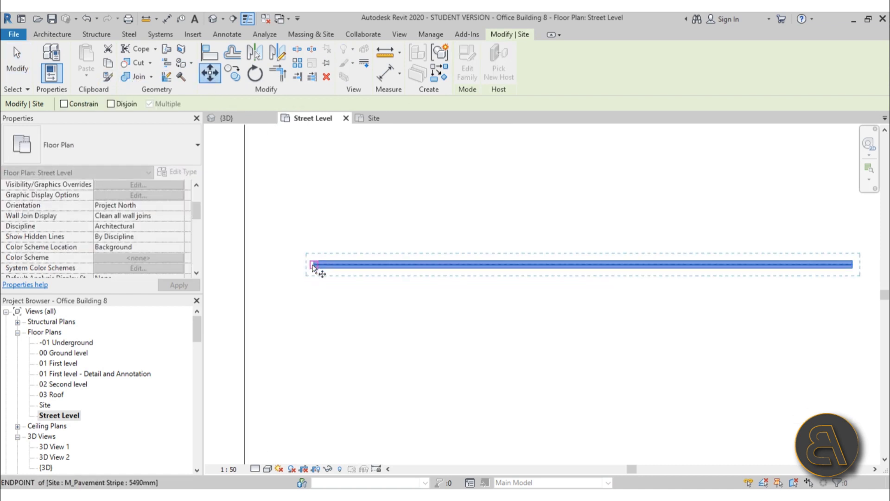
{"action": "left_click", "coordinate": [314, 265]}
{"action": "left_click", "coordinate": [244, 254]}
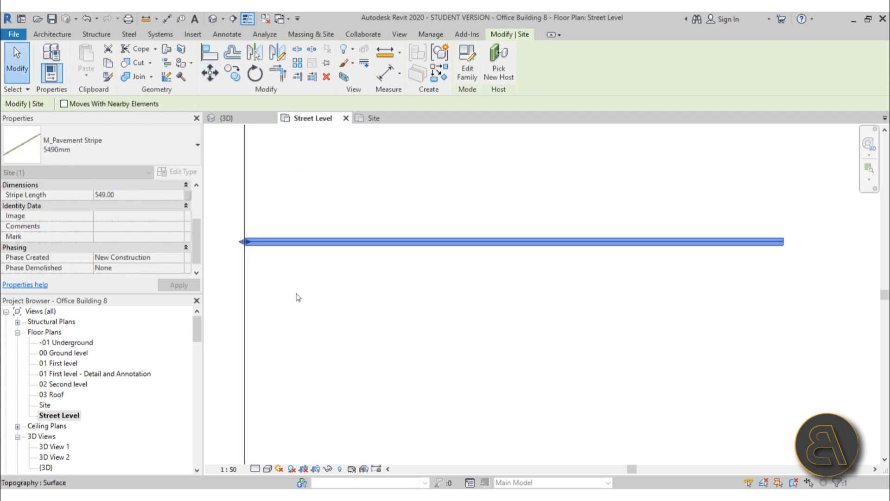
- Set the Stripe Length of the pavement stripe on the road's centerline to 400
{"action": "scroll", "coordinate": [325, 301], "scroll_direction": "down", "scroll_amount": 3}
{"action": "left_click", "coordinate": [348, 304]}
{"action": "scroll", "coordinate": [347, 303], "scroll_direction": "down", "scroll_amount": 2}
{"action": "middle_click_drag", "start_coordinate": [379, 308], "coordinate": [329, 308]}
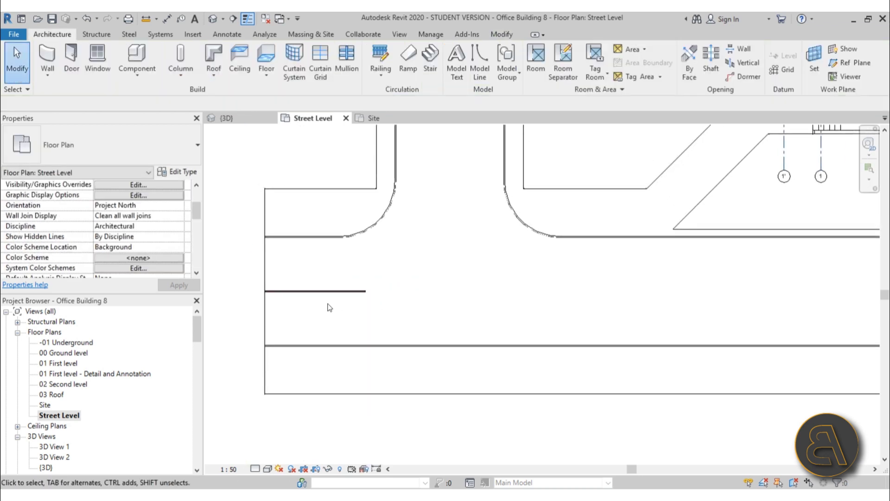
{"action": "left_click", "coordinate": [320, 292]}
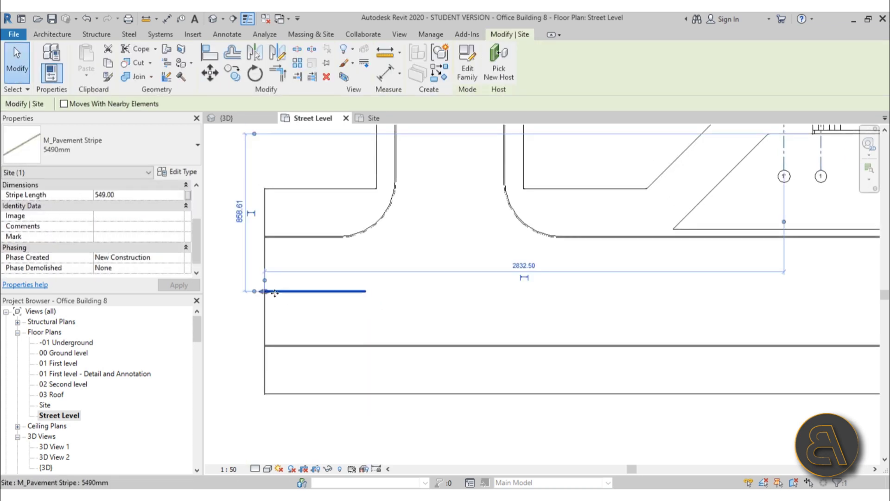
{"action": "left_click", "coordinate": [127, 196]}
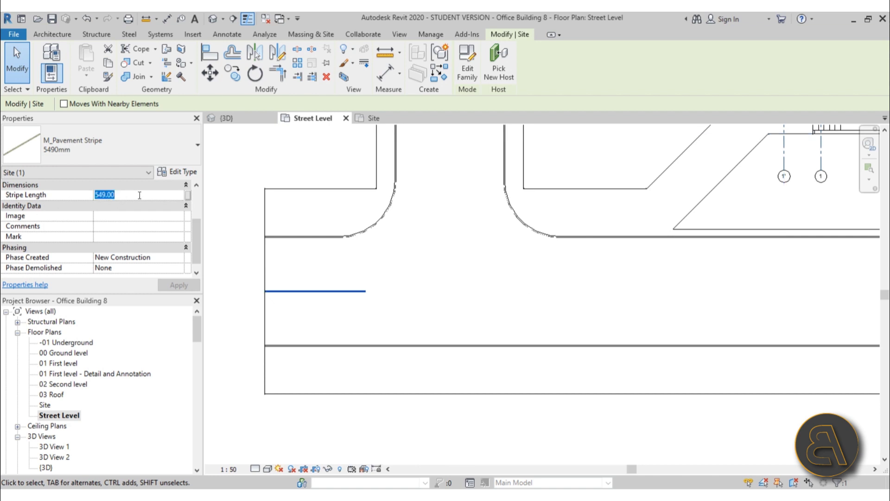
{"action": "left_click", "coordinate": [354, 318]}
{"action": "scroll", "coordinate": [328, 327], "scroll_direction": "up", "scroll_amount": 3}
{"action": "left_click", "coordinate": [298, 289]}
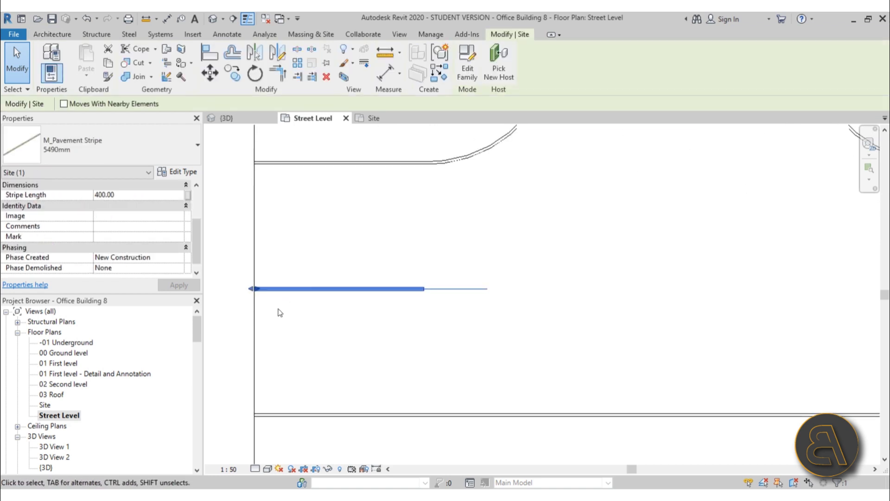
{"action": "left_click", "coordinate": [280, 313]}
- Copy the 400-long pavement stripe horizontally along the road's centerline by 800, with multiple copying enabled
{"action": "left_click", "coordinate": [298, 289]}
{"action": "left_click", "coordinate": [234, 76]}
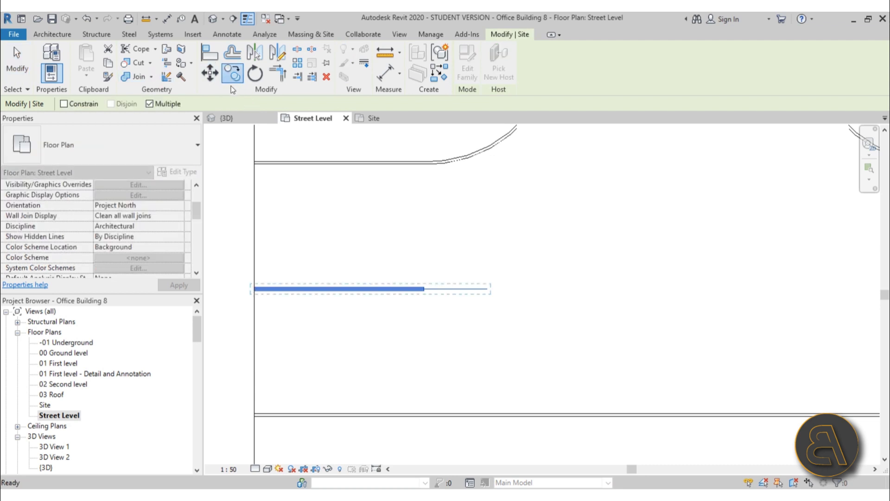
{"action": "scroll", "coordinate": [267, 295], "scroll_direction": "up", "scroll_amount": 3}
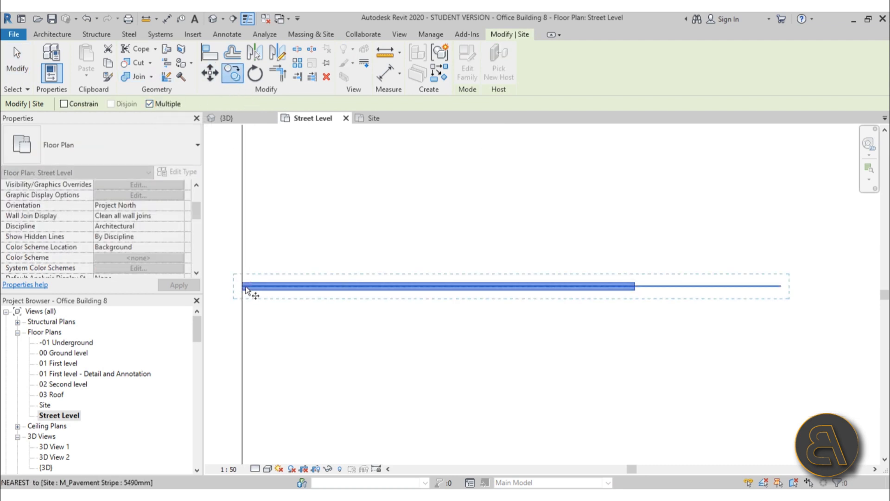
{"action": "scroll", "coordinate": [245, 290], "scroll_direction": "down", "scroll_amount": 4}
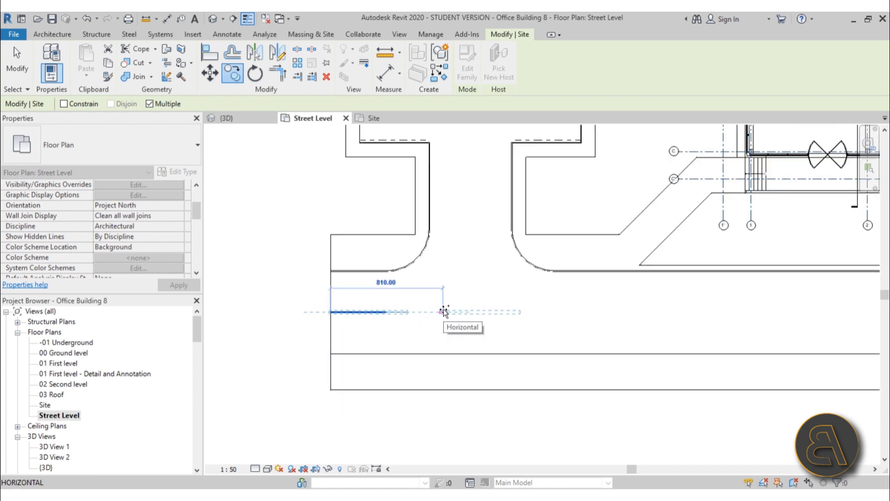
{"action": "type", "text": "800"}
{"action": "key", "text": "Return"}
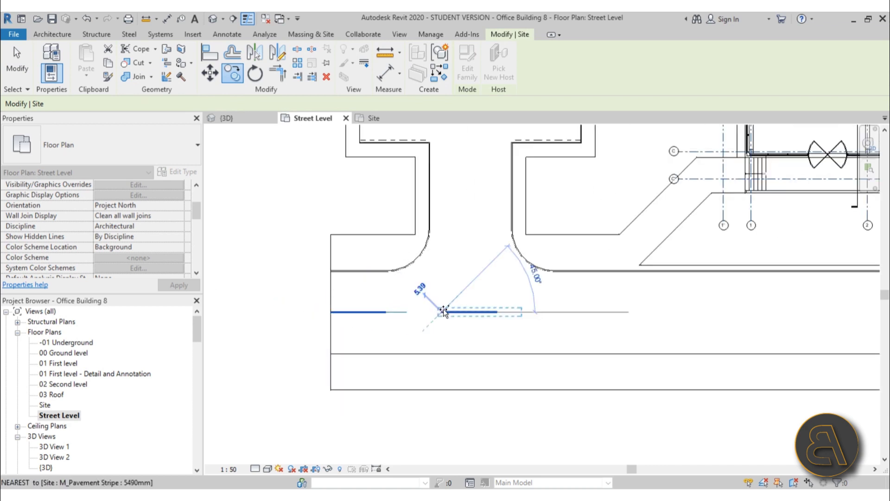
- Continue the centerline to the road's far end with eight more stripe copies spaced 800 apart, and finish copying
{"action": "scroll", "coordinate": [685, 313], "scroll_direction": "down", "scroll_amount": 5}
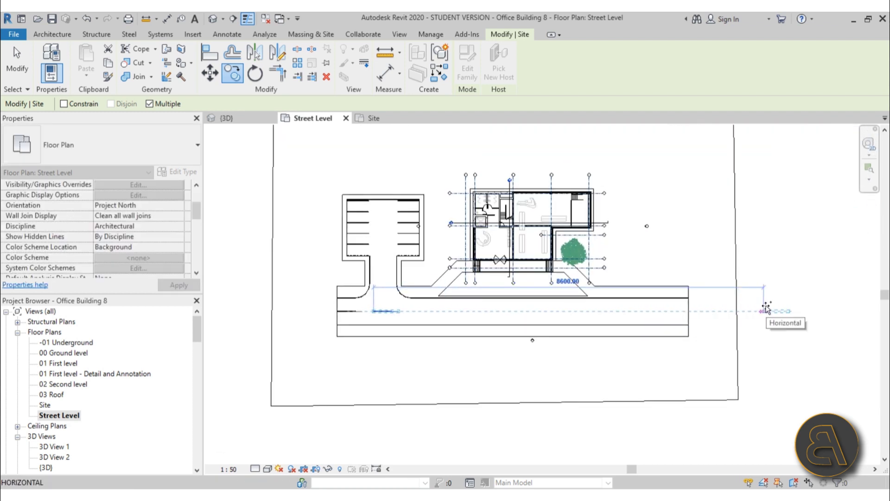
{"action": "type", "text": "800"}
{"action": "key", "text": "Return"}
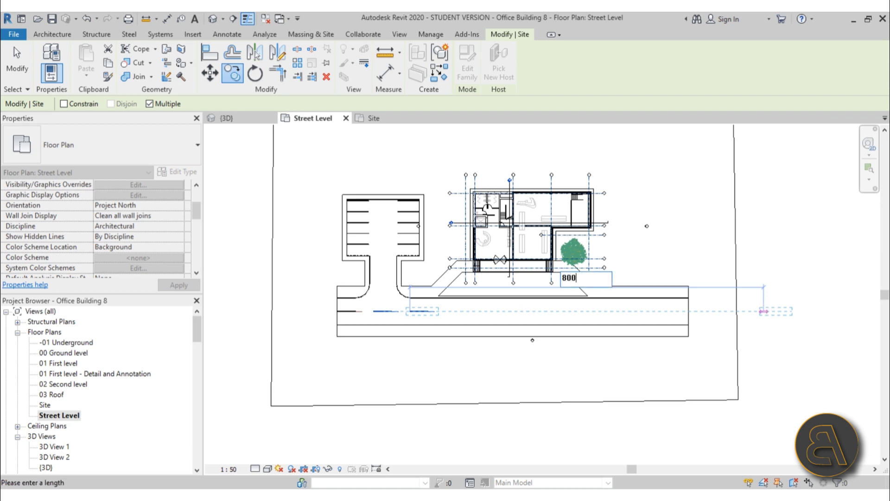
{"action": "type", "text": "800"}
{"action": "key", "text": "Return"}
{"action": "type", "text": "800"}
{"action": "key", "text": "Return"}
{"action": "type", "text": "80"}
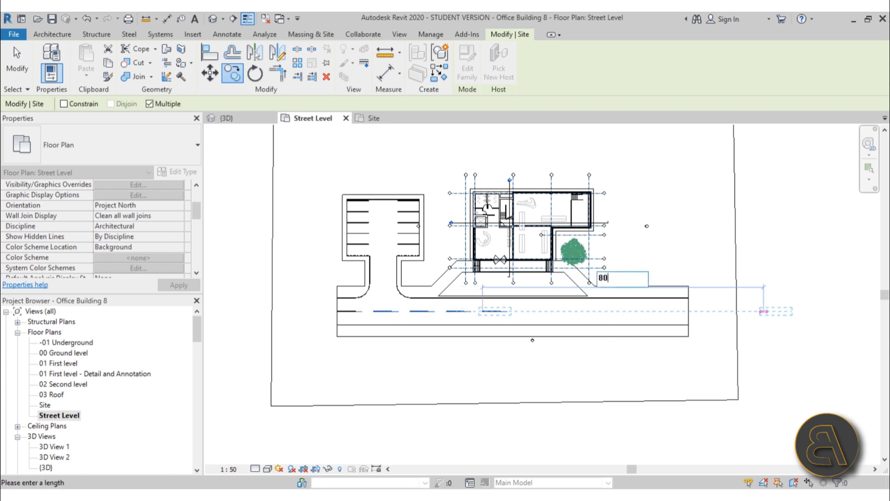
{"action": "type", "text": "0"}
{"action": "key", "text": "Return"}
{"action": "type", "text": "800"}
{"action": "key", "text": "Return"}
{"action": "type", "text": "800"}
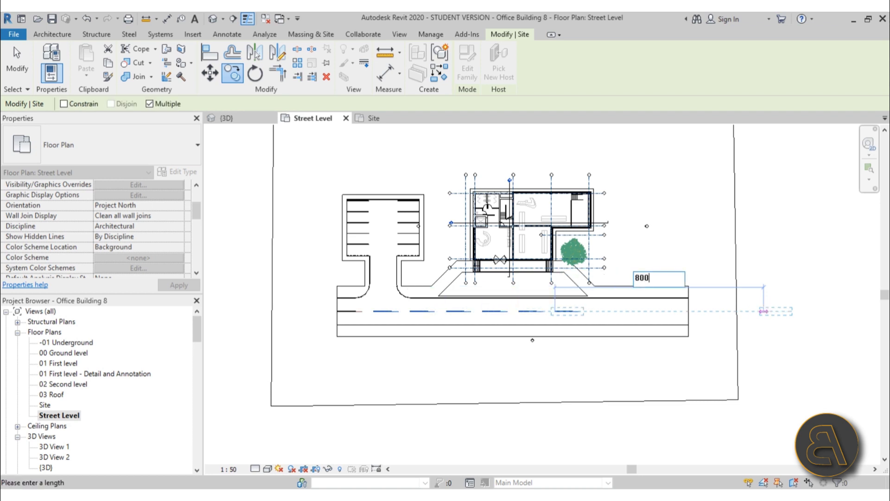
{"action": "key", "text": "Return"}
{"action": "type", "text": "800"}
{"action": "key", "text": "Return"}
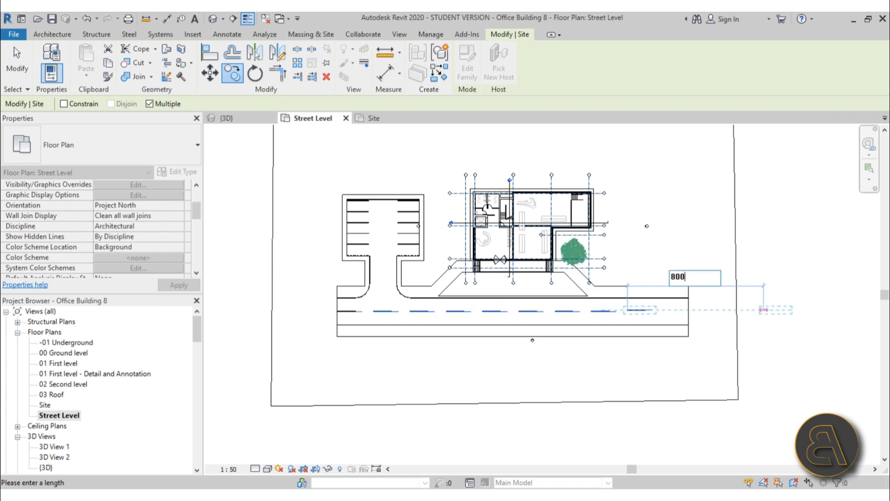
{"action": "type", "text": "800"}
{"action": "key", "text": "Return"}
{"action": "key", "text": "Escape"}
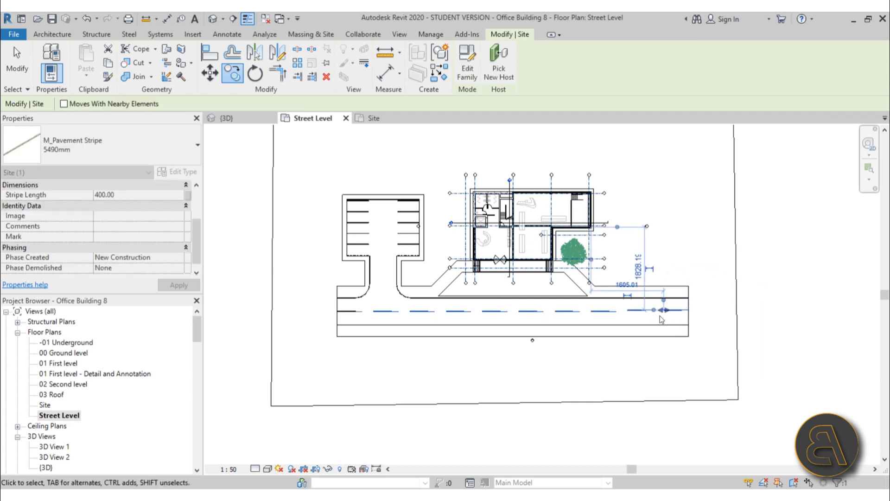
{"action": "key", "text": "Escape"}
- Place an M_Parking Symbol - ADA component in the middle of the building-side parking space nearest the driveway
{"action": "scroll", "coordinate": [658, 312], "scroll_direction": "up", "scroll_amount": 5}
{"action": "scroll", "coordinate": [549, 316], "scroll_direction": "down", "scroll_amount": 3}
{"action": "middle_click_drag", "start_coordinate": [515, 318], "coordinate": [707, 323]}
{"action": "scroll", "coordinate": [306, 320], "scroll_direction": "up", "scroll_amount": 3}
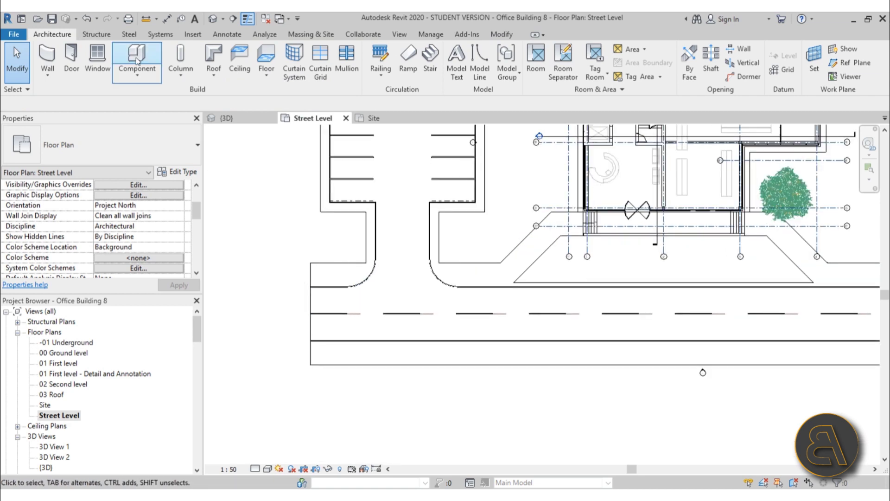
{"action": "left_click", "coordinate": [136, 58]}
{"action": "left_click", "coordinate": [136, 155]}
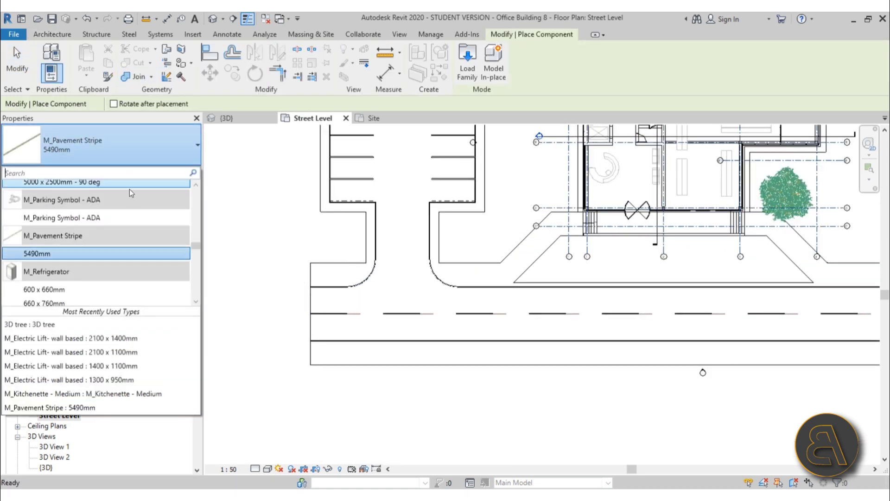
{"action": "left_click", "coordinate": [96, 218]}
{"action": "middle_click_drag", "start_coordinate": [408, 248], "coordinate": [392, 281]}
{"action": "scroll", "coordinate": [403, 234], "scroll_direction": "up", "scroll_amount": 5}
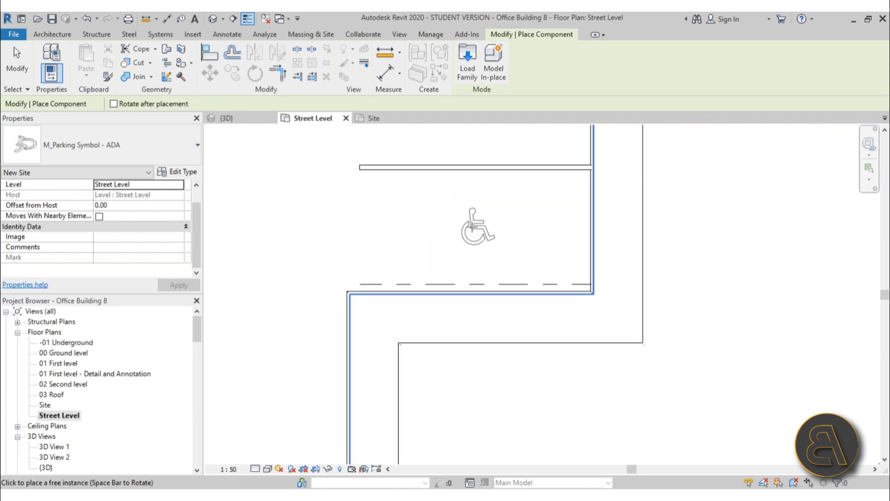
{"action": "scroll", "coordinate": [468, 229], "scroll_direction": "down", "scroll_amount": 4}
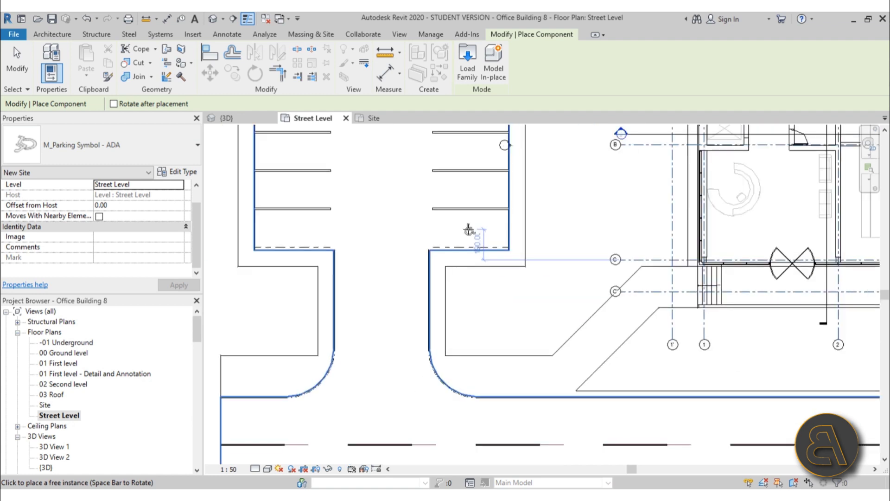
{"action": "scroll", "coordinate": [467, 227], "scroll_direction": "up", "scroll_amount": 2}
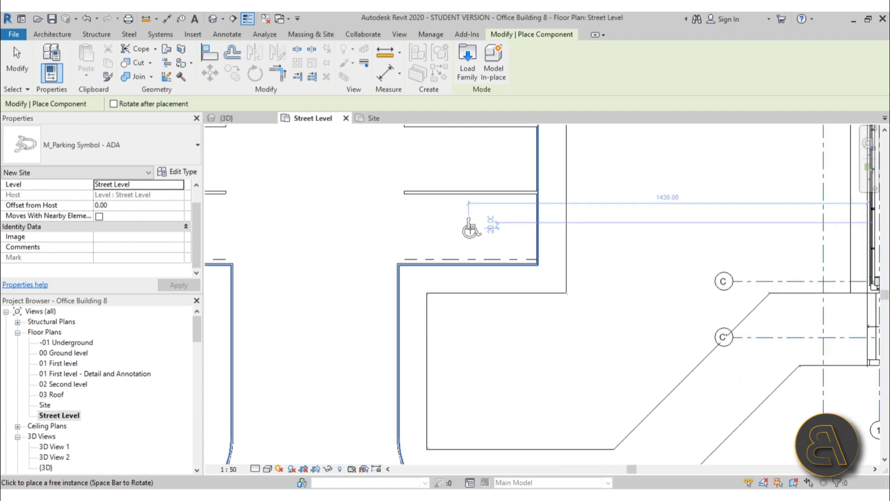
{"action": "left_click", "coordinate": [471, 226]}
{"action": "scroll", "coordinate": [411, 263], "scroll_direction": "down", "scroll_amount": 2}
{"action": "scroll", "coordinate": [399, 259], "scroll_direction": "up", "scroll_amount": 4}
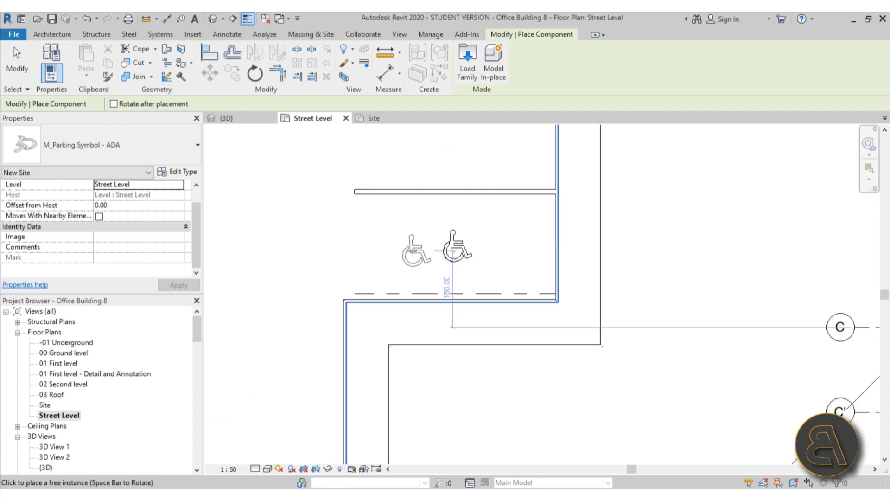
{"action": "key", "text": "Escape"}
{"action": "left_click", "coordinate": [440, 251]}
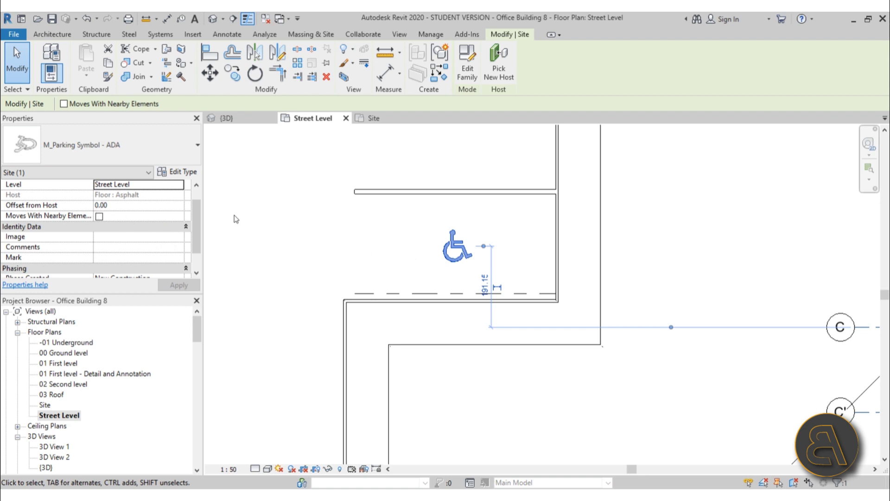
{"action": "scroll", "coordinate": [235, 219], "scroll_direction": "down", "scroll_amount": 4}
{"action": "middle_click_drag", "start_coordinate": [352, 334], "coordinate": [368, 265]}
{"action": "key", "text": "Escape"}
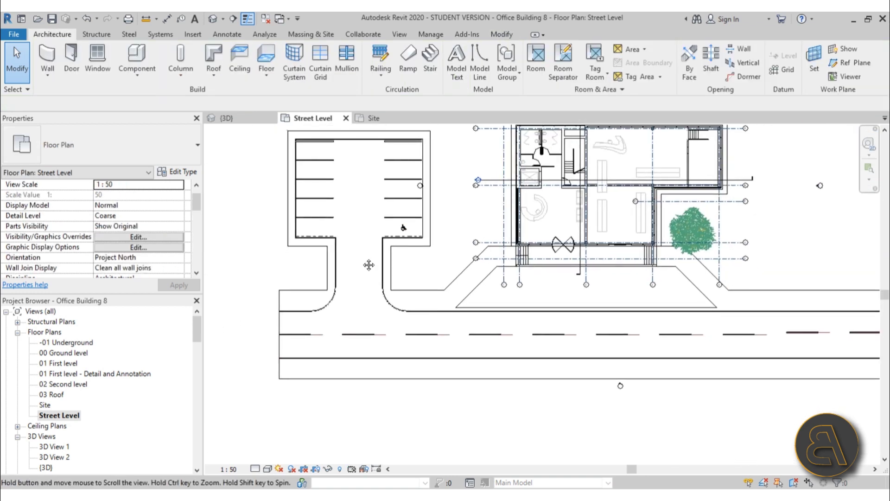
- Place an M_Direction Arrows - Straight & Turn component in the lane farther from the building, at the road end before the parking entrance
{"action": "scroll", "coordinate": [349, 275], "scroll_direction": "up", "scroll_amount": 2}
{"action": "left_click", "coordinate": [127, 57]}
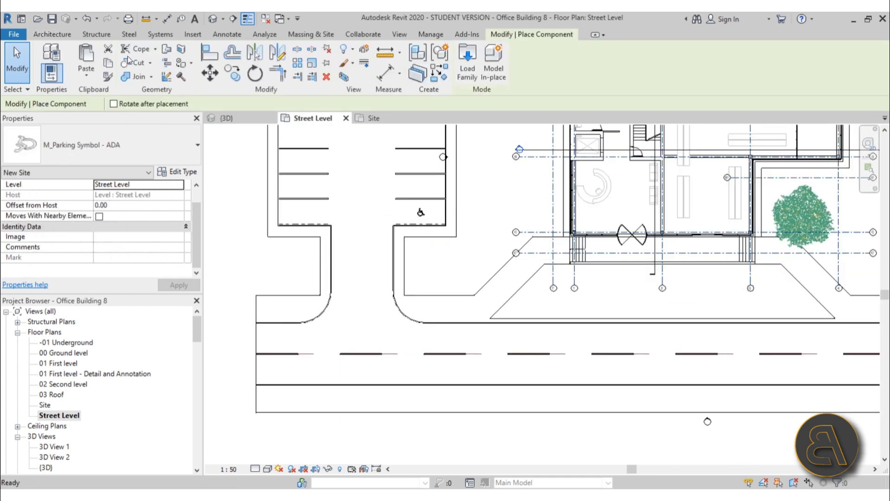
{"action": "left_click", "coordinate": [115, 147]}
{"action": "scroll", "coordinate": [88, 280], "scroll_direction": "up", "scroll_amount": 1}
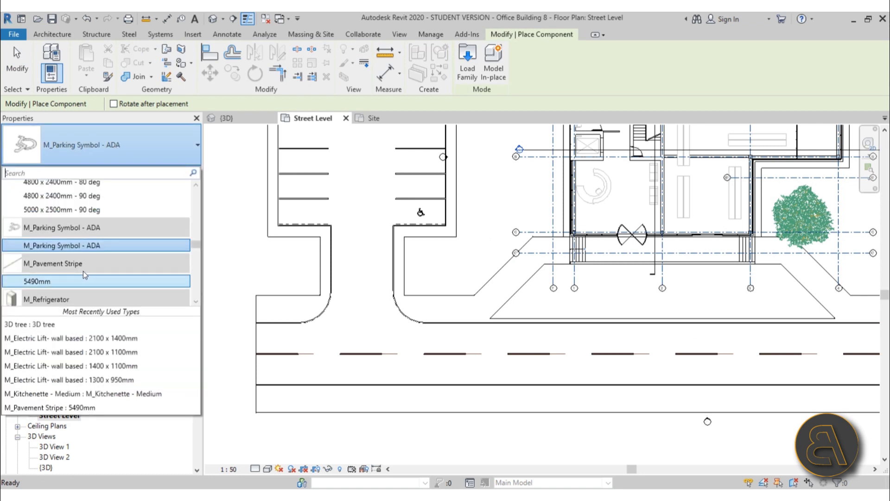
{"action": "scroll", "coordinate": [132, 268], "scroll_direction": "down", "scroll_amount": 3}
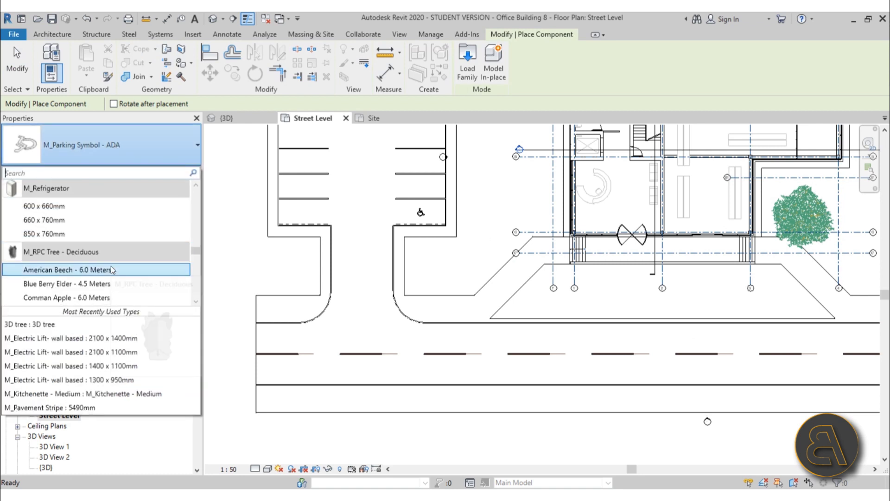
{"action": "scroll", "coordinate": [109, 267], "scroll_direction": "up", "scroll_amount": 2}
{"action": "scroll", "coordinate": [83, 263], "scroll_direction": "up", "scroll_amount": 1}
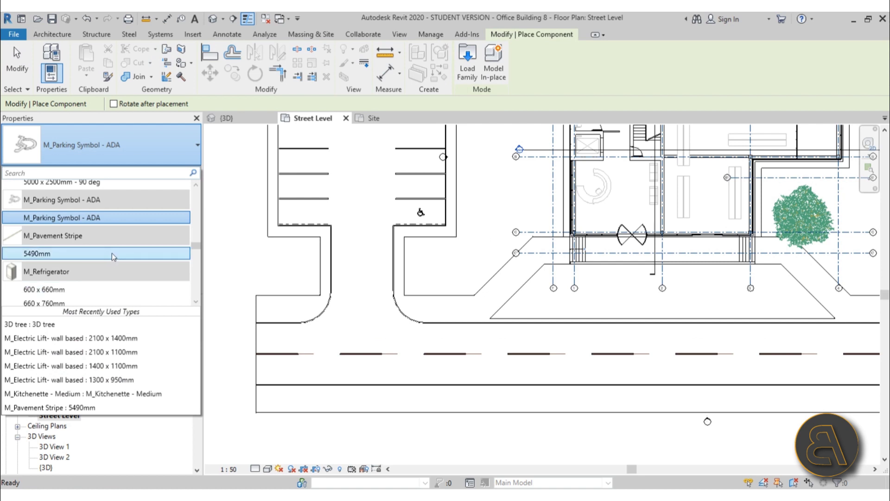
{"action": "scroll", "coordinate": [102, 237], "scroll_direction": "up", "scroll_amount": 3}
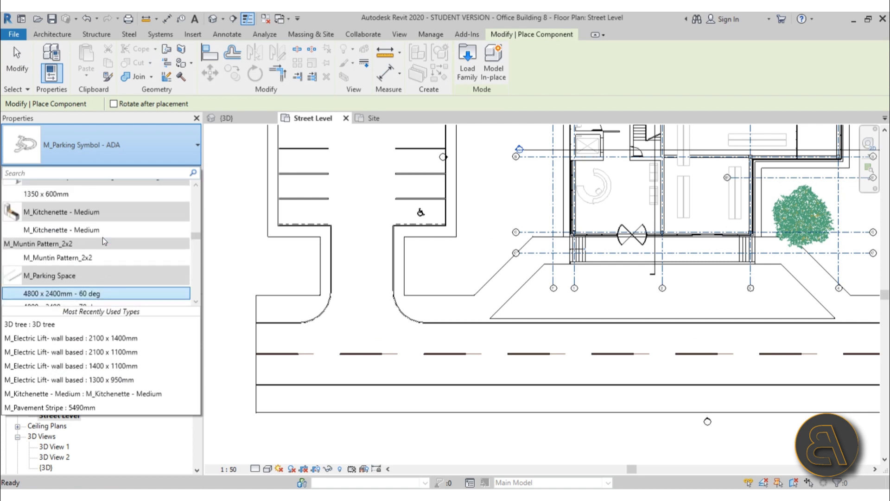
{"action": "scroll", "coordinate": [102, 237], "scroll_direction": "up", "scroll_amount": 5}
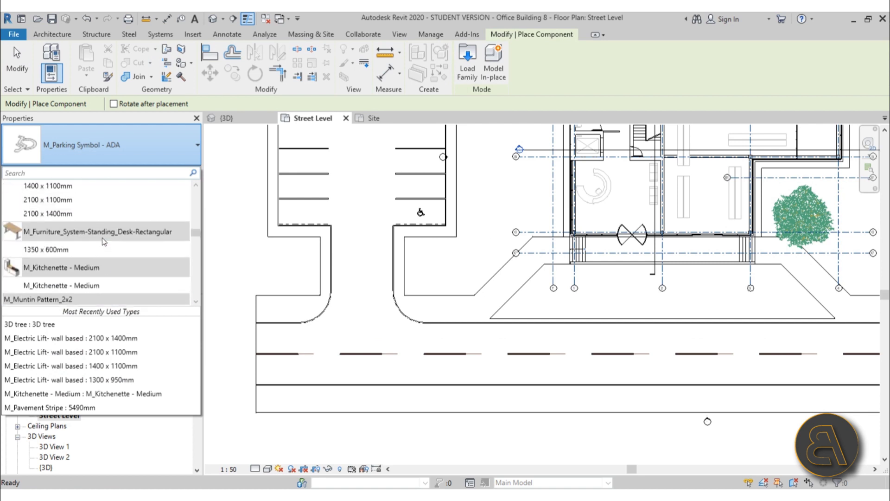
{"action": "scroll", "coordinate": [101, 238], "scroll_direction": "up", "scroll_amount": 3}
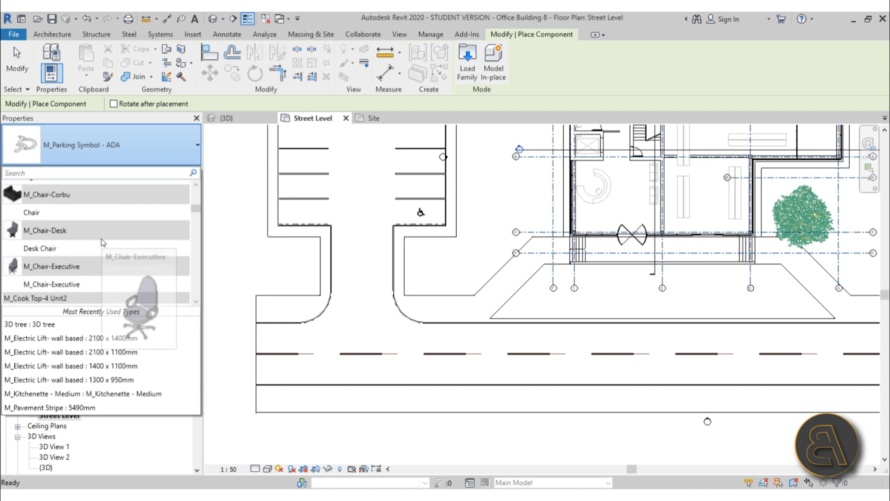
{"action": "scroll", "coordinate": [101, 239], "scroll_direction": "up", "scroll_amount": 3}
{"action": "scroll", "coordinate": [100, 238], "scroll_direction": "down", "scroll_amount": 3}
{"action": "scroll", "coordinate": [100, 238], "scroll_direction": "up", "scroll_amount": 1}
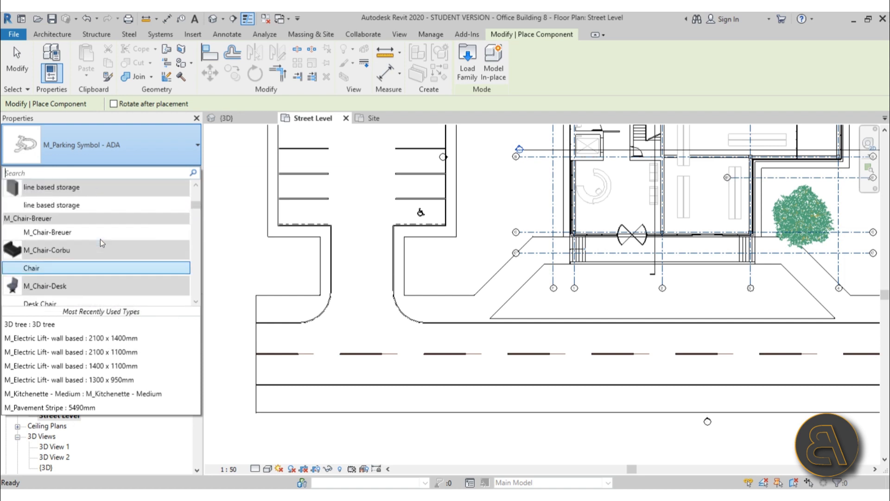
{"action": "scroll", "coordinate": [100, 241], "scroll_direction": "up", "scroll_amount": 1}
{"action": "scroll", "coordinate": [195, 204], "scroll_direction": "up", "scroll_amount": 1}
{"action": "left_click_drag", "start_coordinate": [195, 204], "coordinate": [98, 218]}
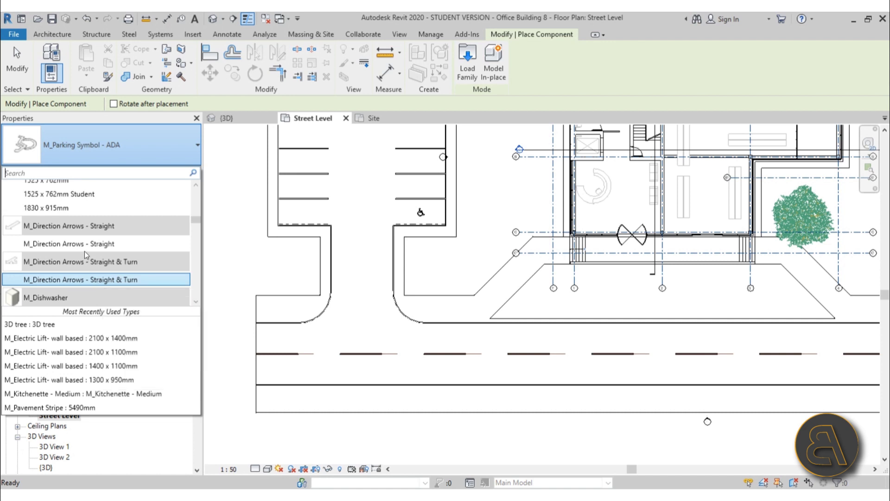
{"action": "left_click", "coordinate": [93, 279]}
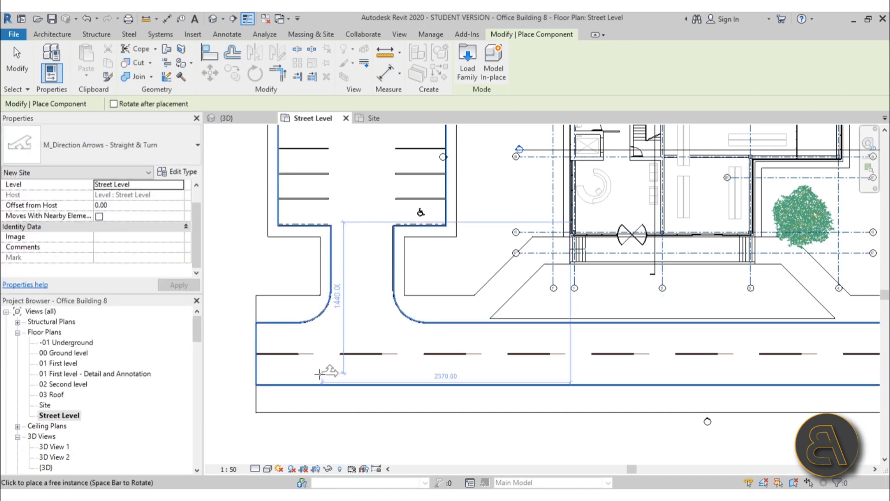
{"action": "left_click", "coordinate": [275, 371]}
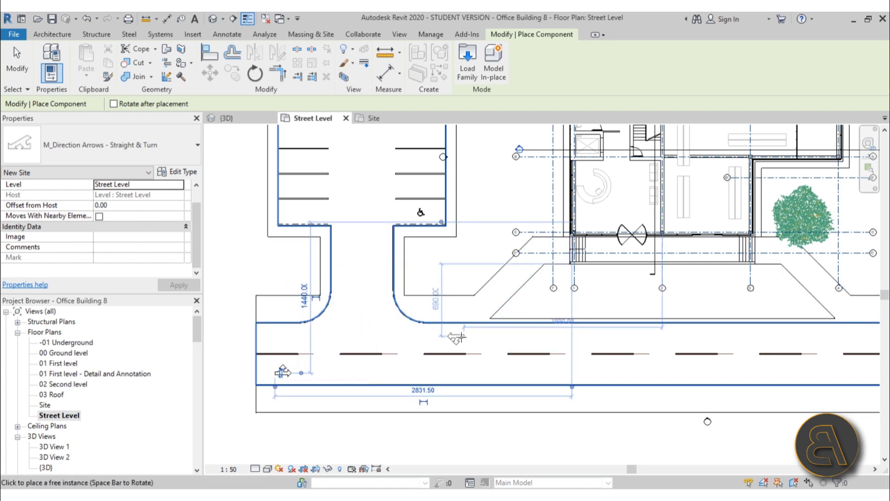
- Place a second M_Direction Arrows - Straight & Turn component in the lane nearer the building, just beyond the parking entrance and facing the opposite way
{"action": "left_click", "coordinate": [154, 154]}
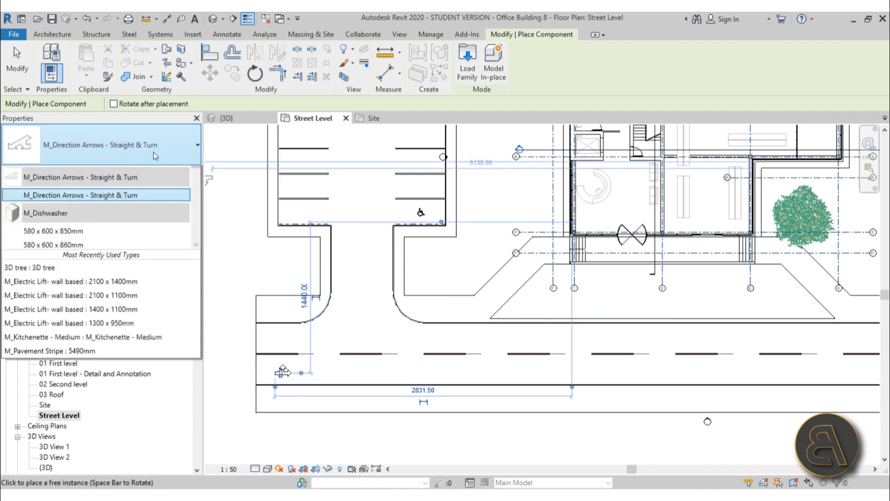
{"action": "scroll", "coordinate": [154, 152], "scroll_direction": "up", "scroll_amount": 1}
{"action": "left_click", "coordinate": [154, 152]}
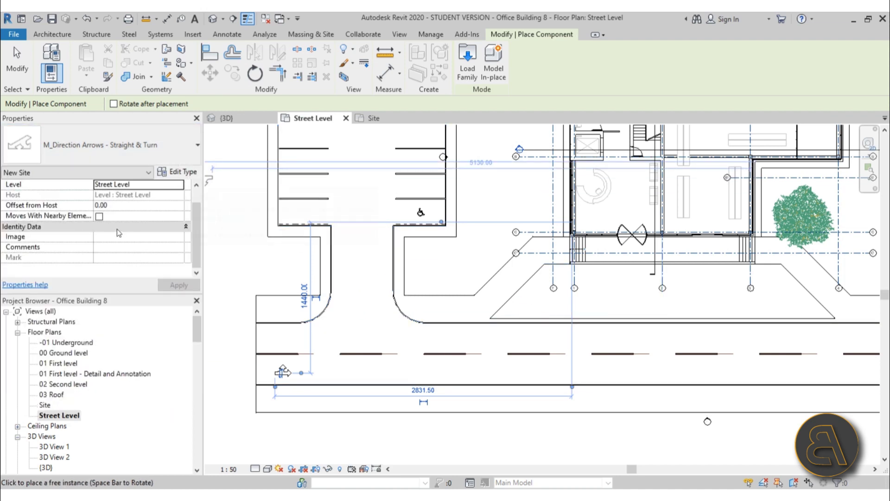
{"action": "scroll", "coordinate": [433, 338], "scroll_direction": "up", "scroll_amount": 5}
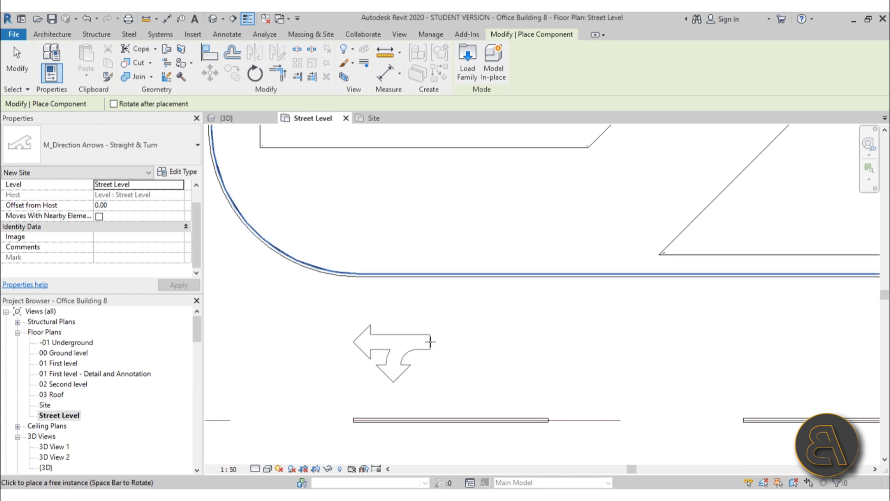
{"action": "left_click", "coordinate": [430, 342]}
{"action": "key", "text": "Escape"}
{"action": "key", "text": "Escape"}
- Flip the new direction arrow so its turn points toward the parking side, and shift it slightly toward the centerline and away from the entrance
{"action": "left_click", "coordinate": [408, 342]}
{"action": "left_click", "coordinate": [401, 341]}
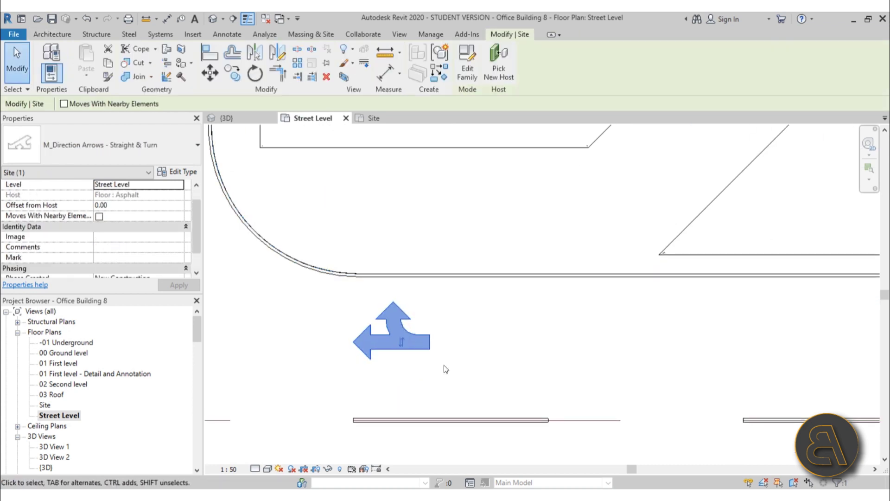
{"action": "left_click_drag", "start_coordinate": [419, 347], "coordinate": [459, 370]}
{"action": "scroll", "coordinate": [404, 363], "scroll_direction": "down", "scroll_amount": 4}
{"action": "key", "text": "Escape"}
{"action": "middle_click_drag", "start_coordinate": [364, 298], "coordinate": [411, 325]}
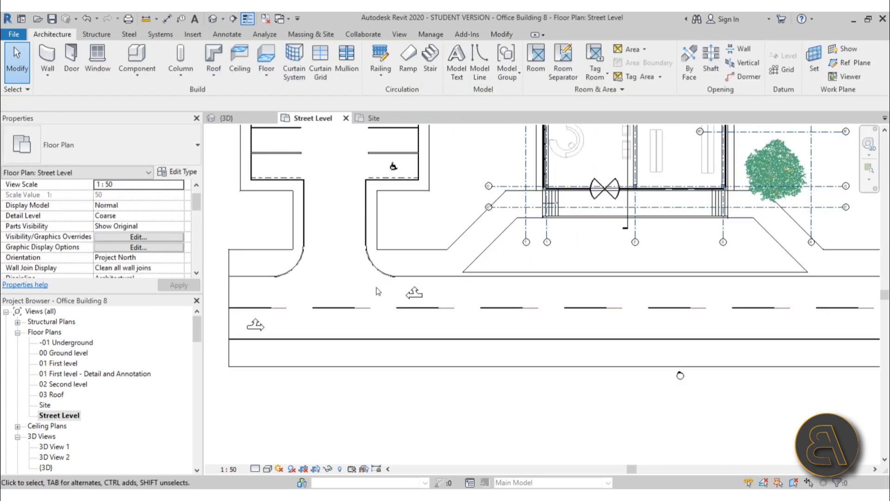
- Check both direction arrows in plan and examine the road markings, parking area and building with its terrain in the 3D view
{"action": "left_click", "coordinate": [415, 295]}
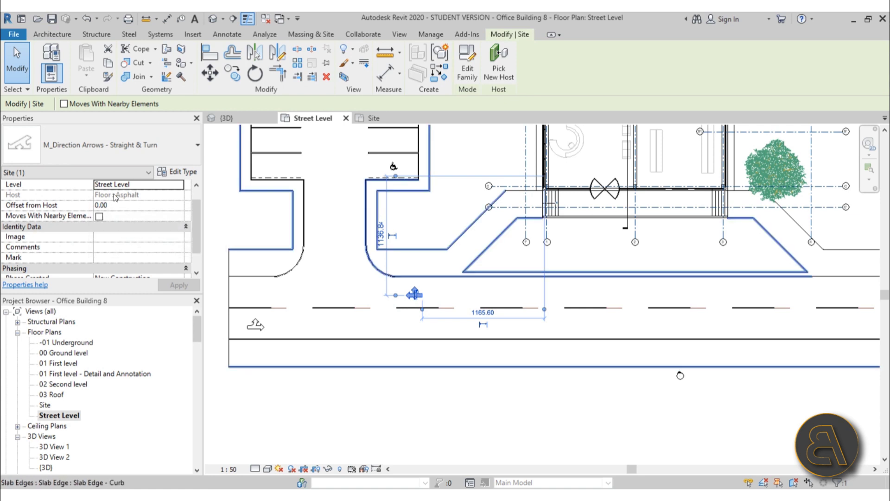
{"action": "left_click", "coordinate": [255, 326]}
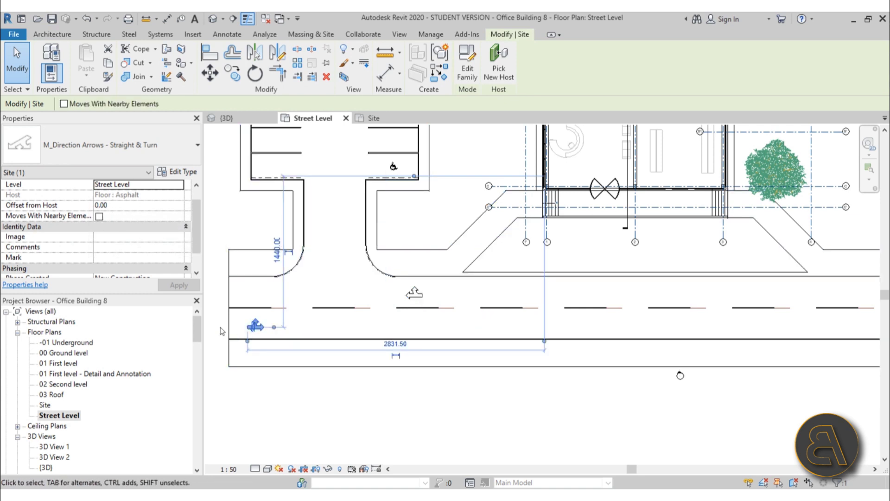
{"action": "scroll", "coordinate": [264, 331], "scroll_direction": "up", "scroll_amount": 5}
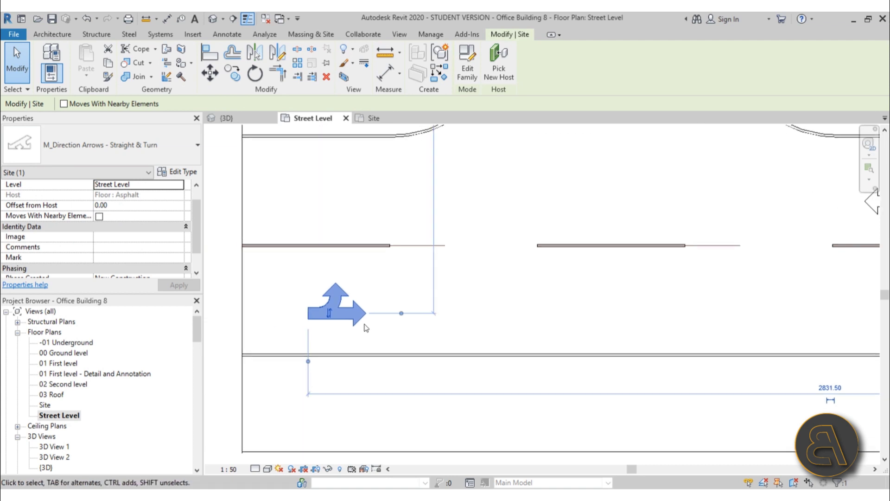
{"action": "key", "text": "Escape"}
{"action": "scroll", "coordinate": [318, 278], "scroll_direction": "down", "scroll_amount": 4}
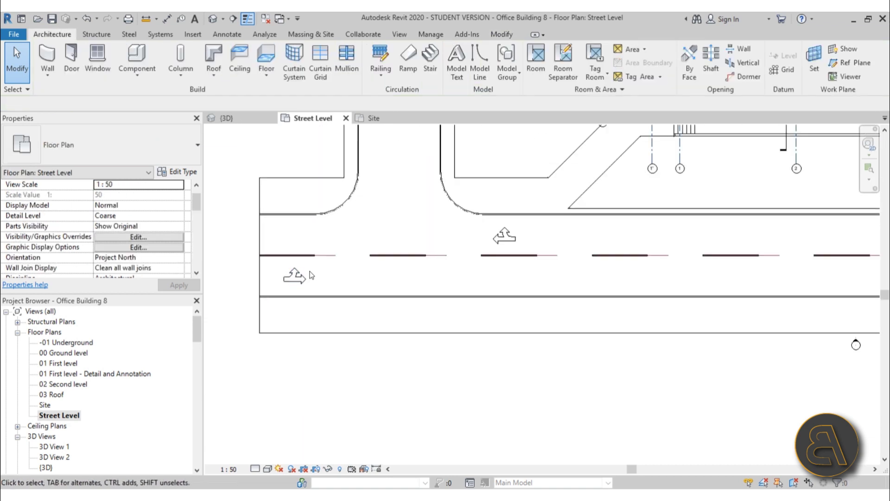
{"action": "left_click", "coordinate": [213, 19]}
{"action": "scroll", "coordinate": [440, 278], "scroll_direction": "down", "scroll_amount": 3}
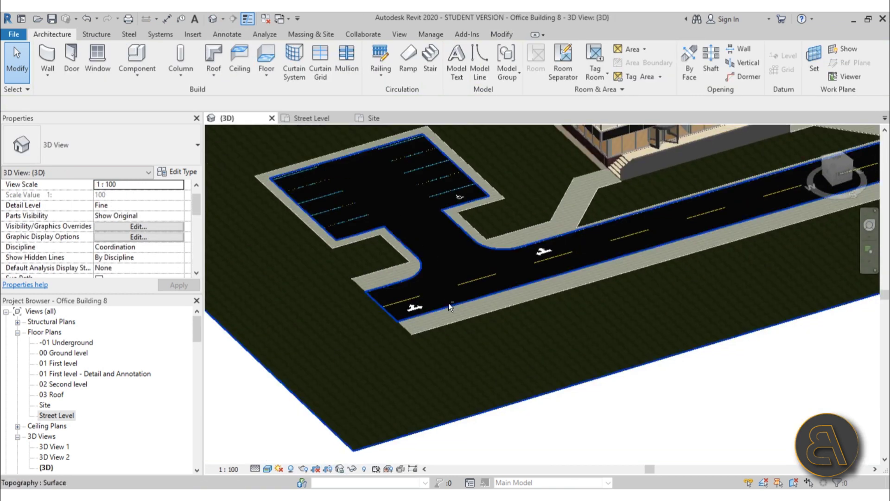
{"action": "middle_click_drag", "start_coordinate": [448, 303], "coordinate": [399, 396]}
{"action": "scroll", "coordinate": [399, 395], "scroll_direction": "down", "scroll_amount": 4}
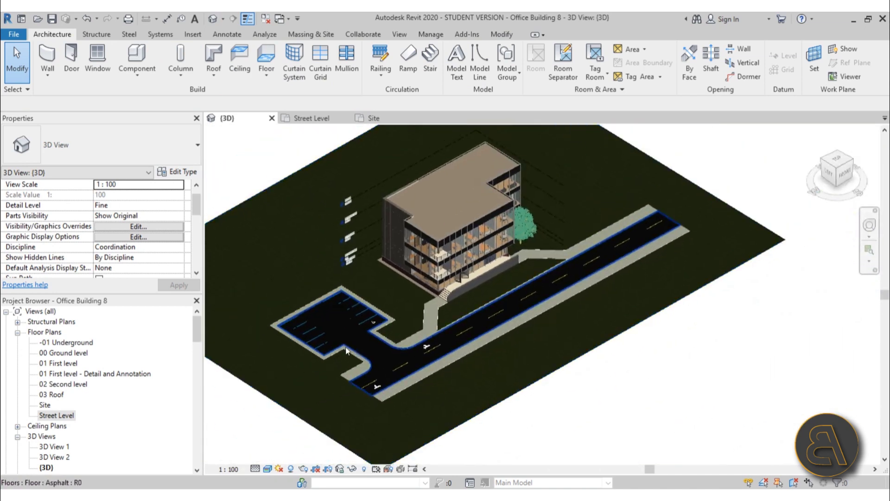
{"action": "scroll", "coordinate": [397, 360], "scroll_direction": "up", "scroll_amount": 5}
{"action": "scroll", "coordinate": [422, 342], "scroll_direction": "down", "scroll_amount": 5}
{"action": "middle_click_drag", "start_coordinate": [422, 342], "coordinate": [423, 369], "text": "shift"}
{"action": "scroll", "coordinate": [423, 369], "scroll_direction": "up", "scroll_amount": 5}
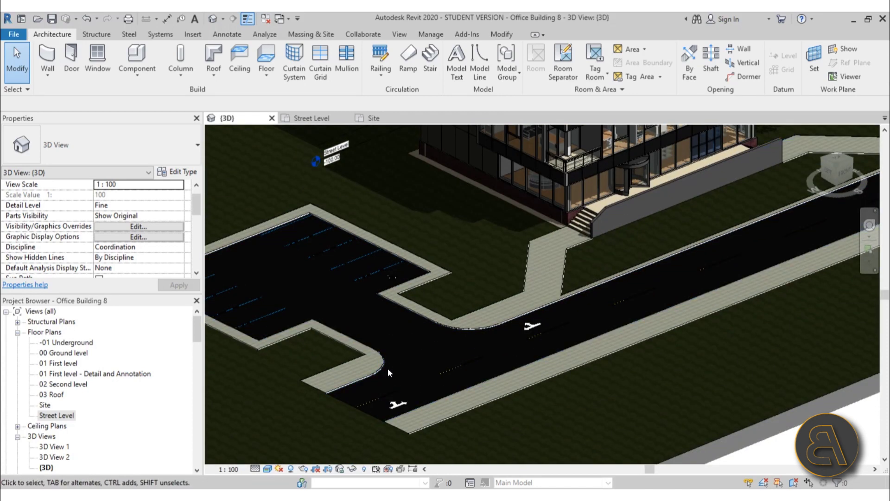
{"action": "scroll", "coordinate": [404, 363], "scroll_direction": "down", "scroll_amount": 4}
{"action": "middle_click_drag", "start_coordinate": [400, 365], "coordinate": [391, 366]}
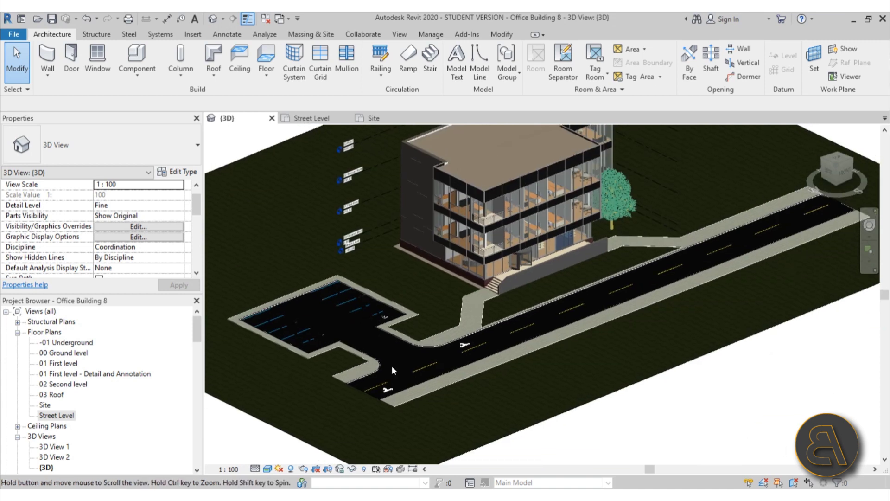
{"action": "scroll", "coordinate": [392, 366], "scroll_direction": "down", "scroll_amount": 3}
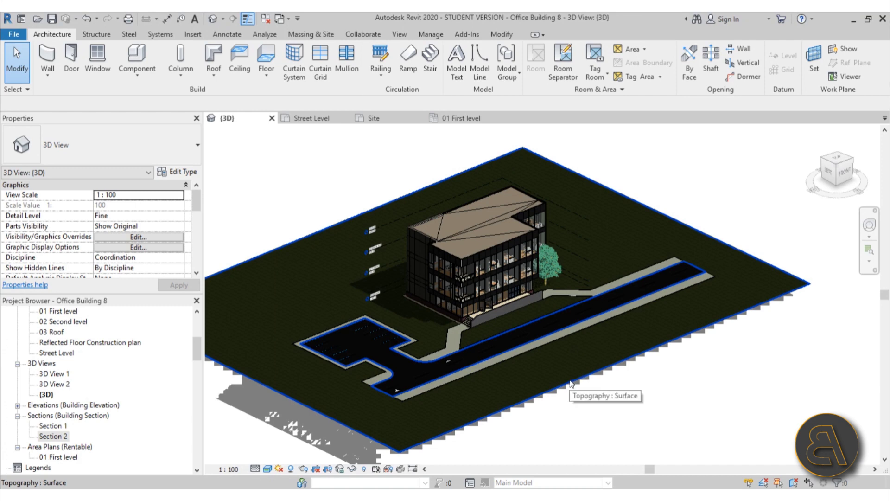
{"action": "scroll", "coordinate": [430, 319], "scroll_direction": "up", "scroll_amount": 3}
{"action": "scroll", "coordinate": [429, 319], "scroll_direction": "down", "scroll_amount": 3}
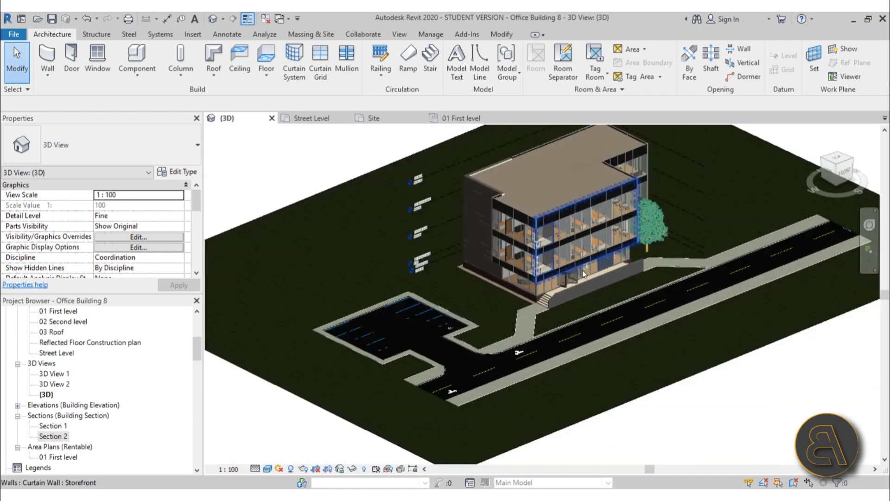
{"action": "middle_click_drag", "start_coordinate": [582, 269], "coordinate": [555, 316]}
{"action": "scroll", "coordinate": [619, 355], "scroll_direction": "up", "scroll_amount": 4}
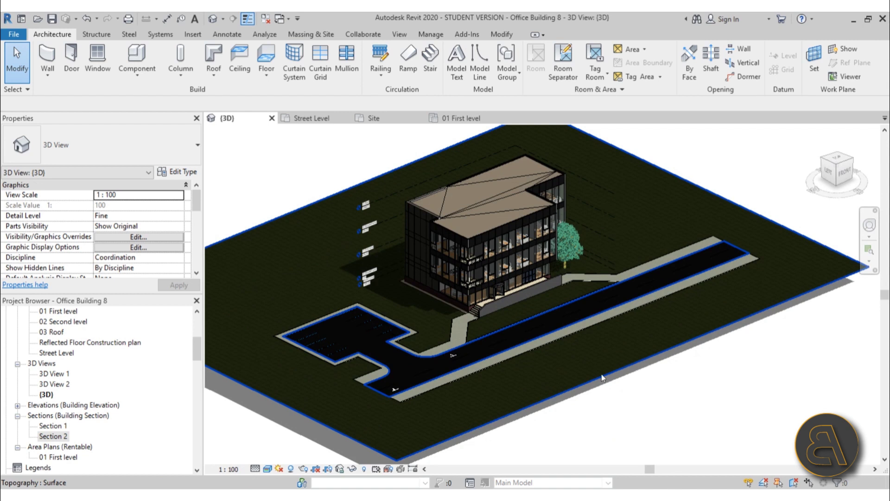
{"action": "scroll", "coordinate": [100, 385], "scroll_direction": "up", "scroll_amount": 2}
- Open Section 2 and examine how the terrain runs through the underground level and stairwell
{"action": "scroll", "coordinate": [97, 380], "scroll_direction": "down", "scroll_amount": 3}
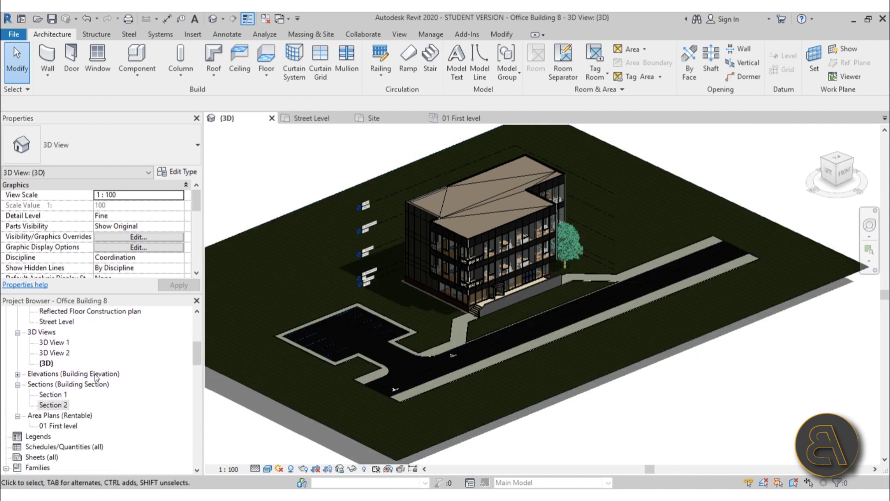
{"action": "scroll", "coordinate": [95, 374], "scroll_direction": "down", "scroll_amount": 2}
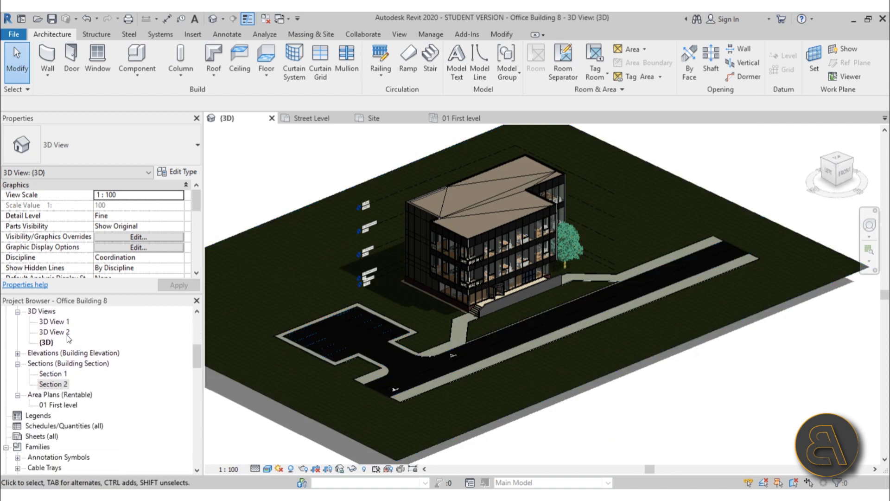
{"action": "double_click", "coordinate": [53, 383]}
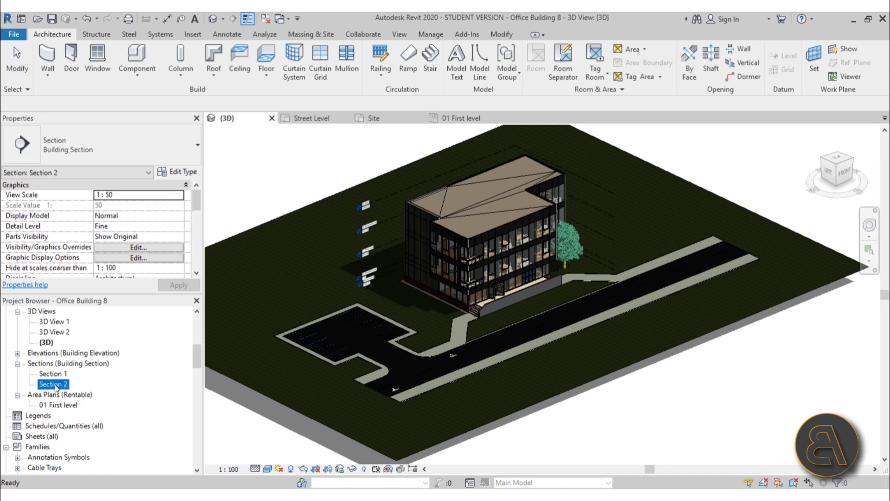
{"action": "middle_click_drag", "start_coordinate": [467, 340], "coordinate": [430, 336]}
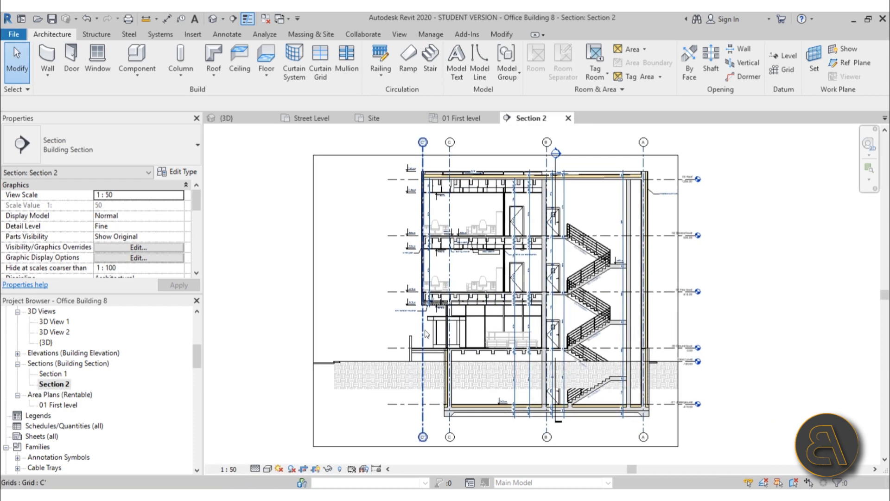
{"action": "scroll", "coordinate": [502, 396], "scroll_direction": "up", "scroll_amount": 4}
{"action": "middle_click_drag", "start_coordinate": [503, 396], "coordinate": [446, 380]}
{"action": "scroll", "coordinate": [446, 380], "scroll_direction": "up", "scroll_amount": 3}
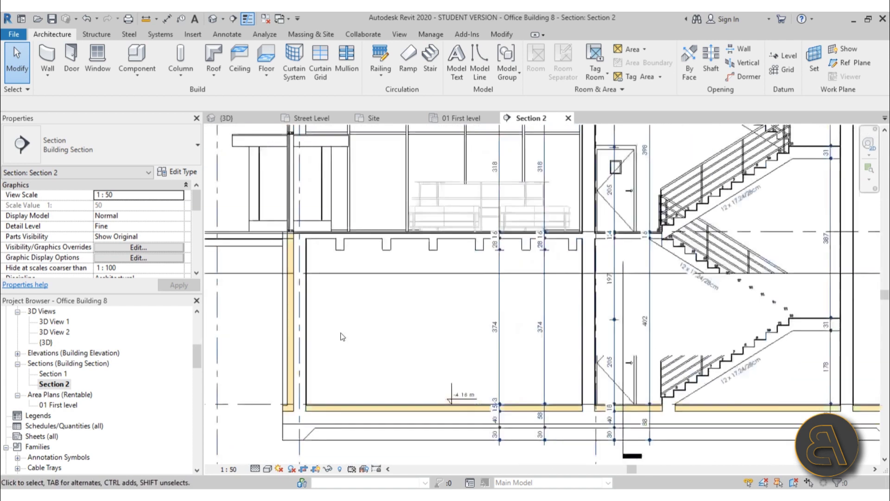
{"action": "scroll", "coordinate": [321, 268], "scroll_direction": "down", "scroll_amount": 2}
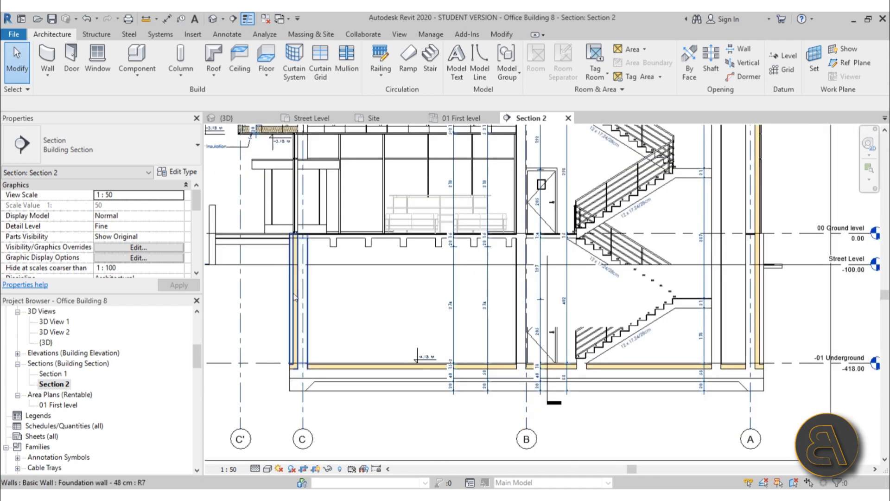
{"action": "scroll", "coordinate": [696, 301], "scroll_direction": "up", "scroll_amount": 5}
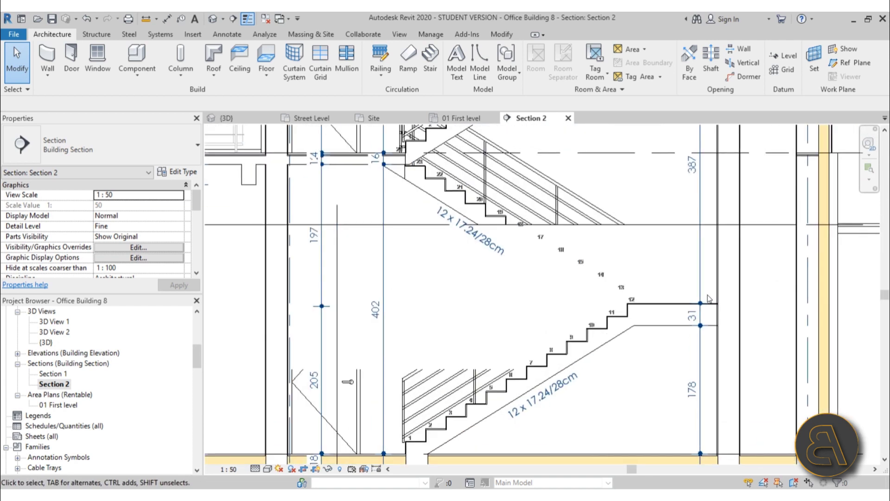
{"action": "scroll", "coordinate": [649, 333], "scroll_direction": "down", "scroll_amount": 4}
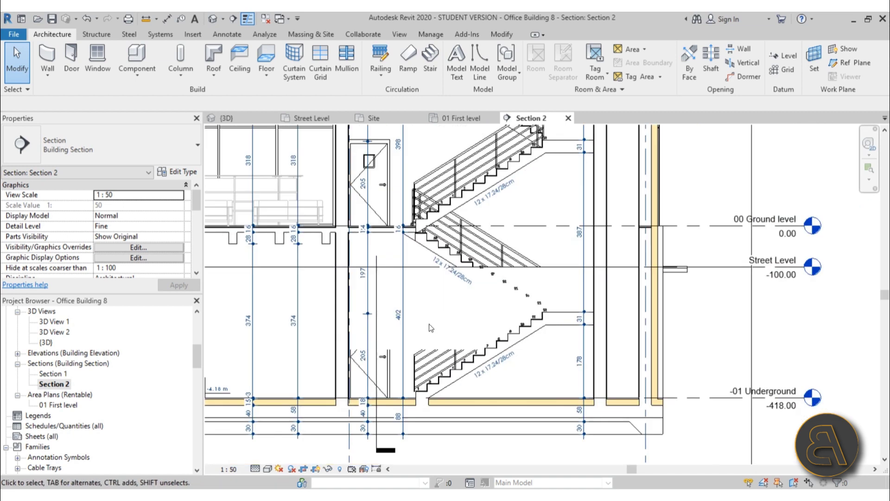
{"action": "scroll", "coordinate": [650, 332], "scroll_direction": "down", "scroll_amount": 3}
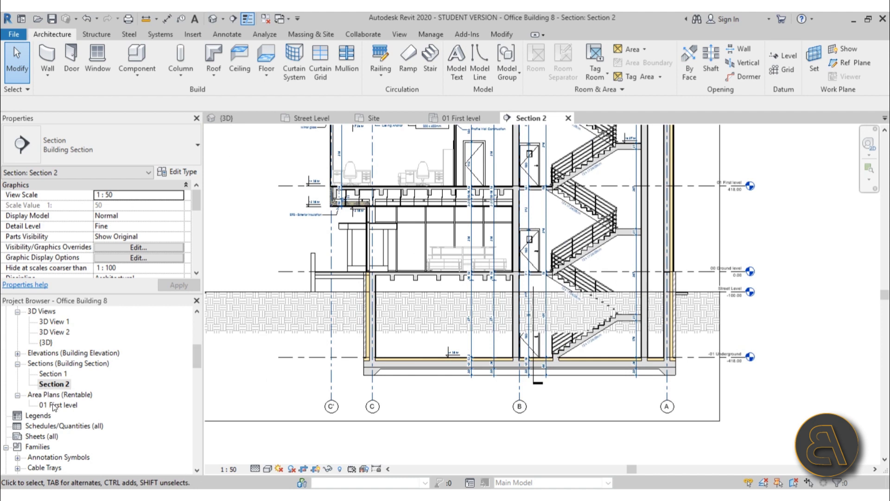
- Open the Site floor plan and fit the whole site in the view
{"action": "scroll", "coordinate": [55, 407], "scroll_direction": "down", "scroll_amount": 4}
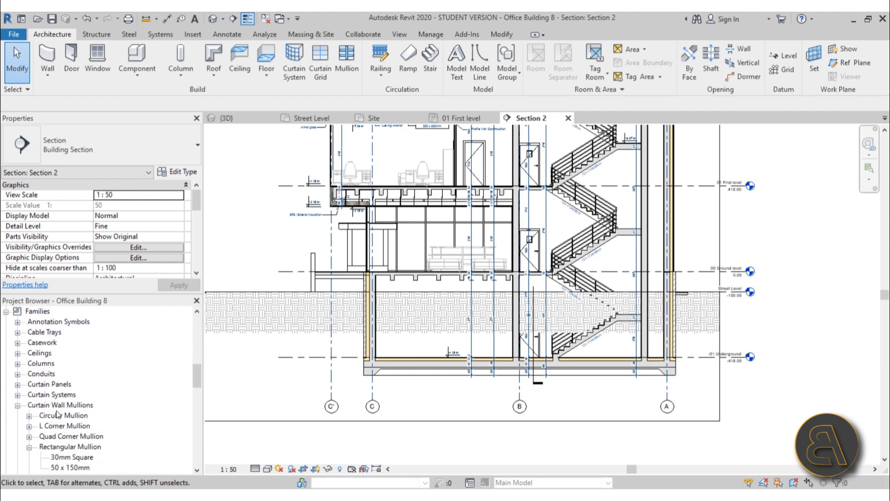
{"action": "scroll", "coordinate": [56, 412], "scroll_direction": "up", "scroll_amount": 5}
{"action": "scroll", "coordinate": [63, 377], "scroll_direction": "up", "scroll_amount": 5}
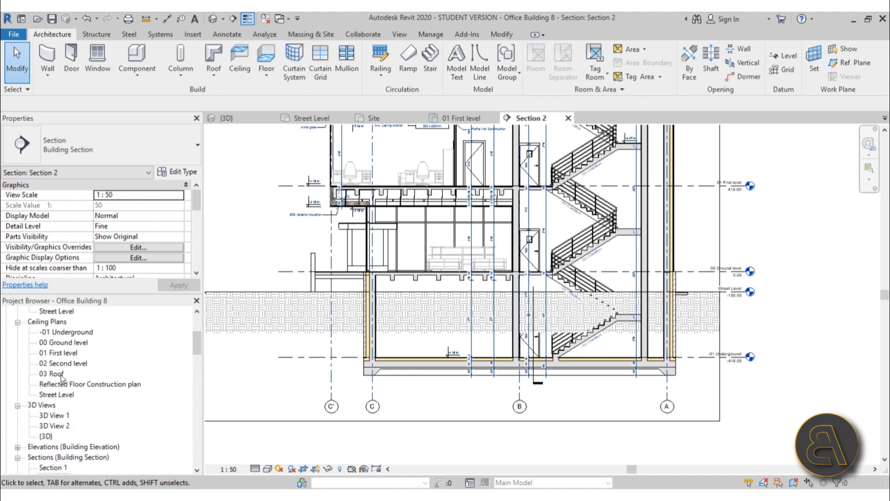
{"action": "double_click", "coordinate": [45, 363]}
{"action": "key", "text": "z"}
{"action": "key", "text": "f"}
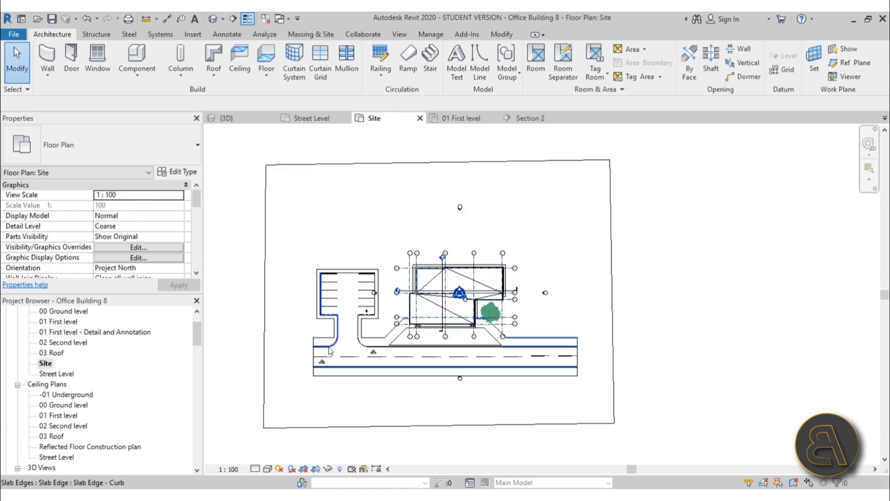
{"action": "left_click", "coordinate": [349, 163]}
{"action": "key", "text": "Escape"}
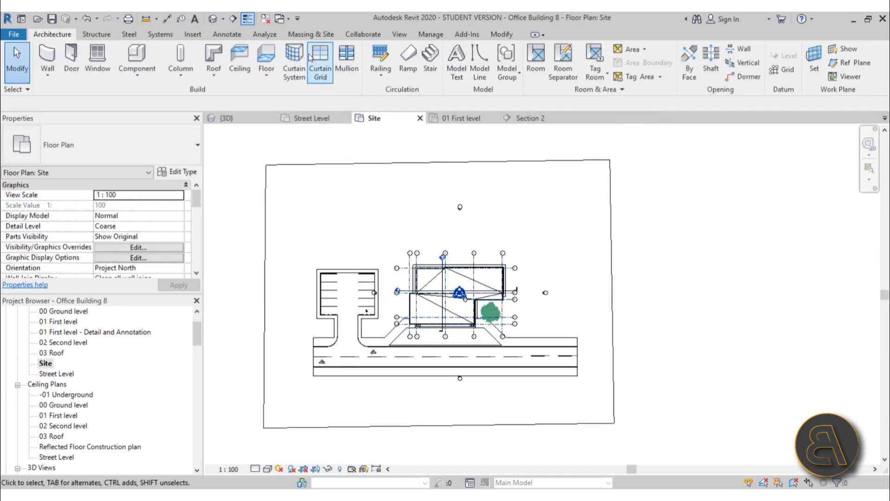
- Start a building pad boundary in the Site plan and examine the building outline around the corner at grids 1 and B
{"action": "left_click", "coordinate": [308, 35]}
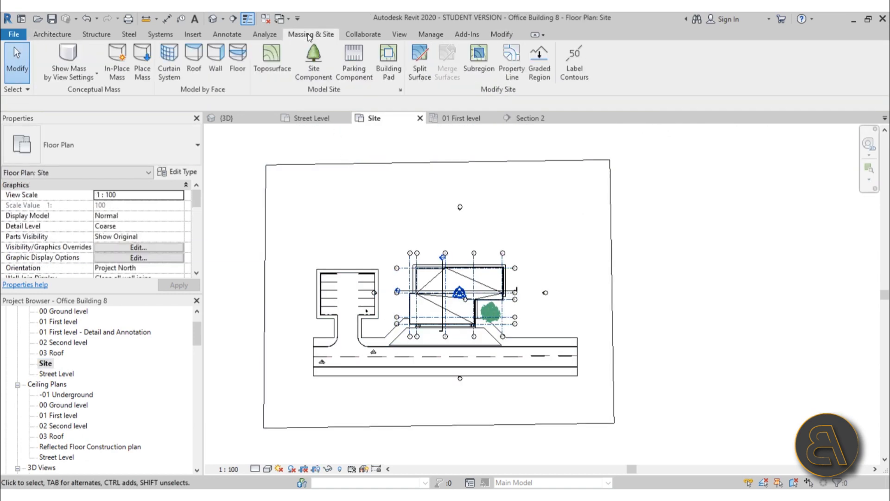
{"action": "left_click", "coordinate": [389, 74]}
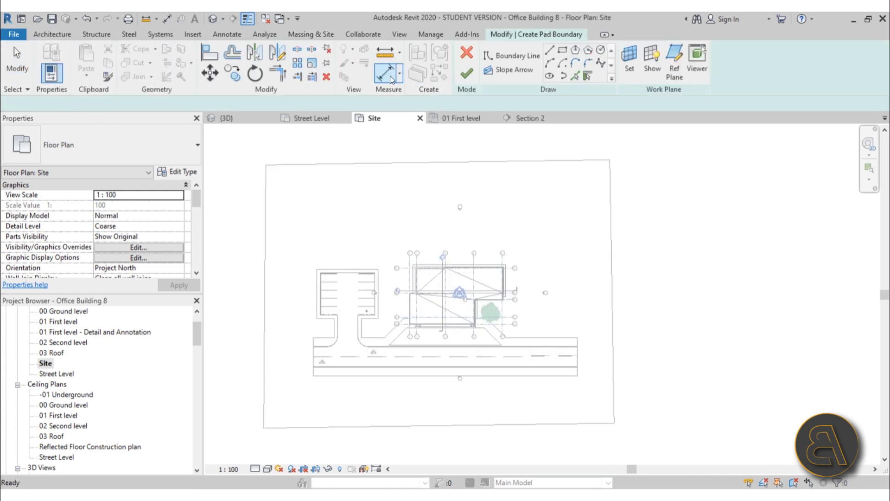
{"action": "scroll", "coordinate": [435, 293], "scroll_direction": "up", "scroll_amount": 5}
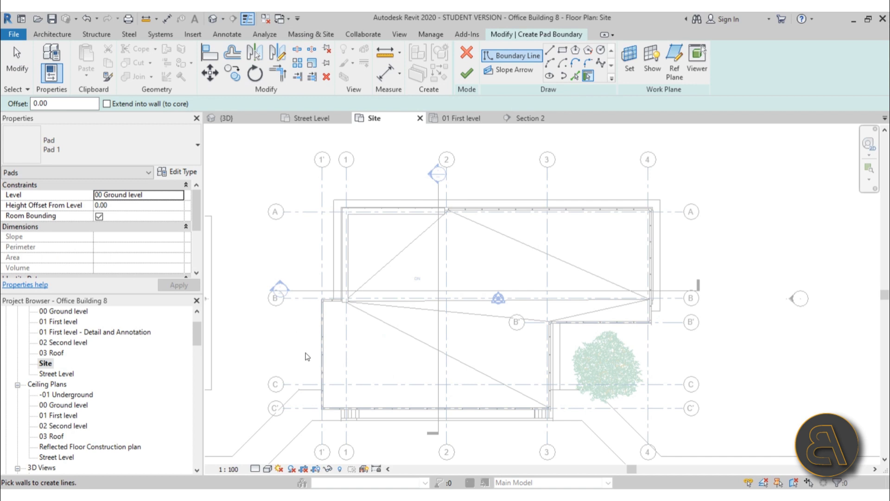
{"action": "scroll", "coordinate": [336, 318], "scroll_direction": "up", "scroll_amount": 3}
{"action": "scroll", "coordinate": [347, 334], "scroll_direction": "down", "scroll_amount": 3}
{"action": "scroll", "coordinate": [320, 366], "scroll_direction": "up", "scroll_amount": 5}
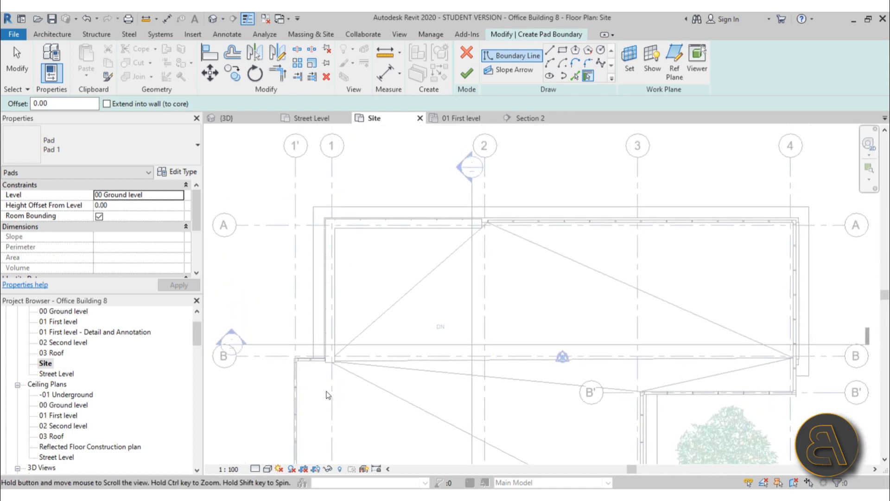
{"action": "scroll", "coordinate": [303, 364], "scroll_direction": "up", "scroll_amount": 1}
{"action": "middle_click_drag", "start_coordinate": [347, 388], "coordinate": [357, 254]}
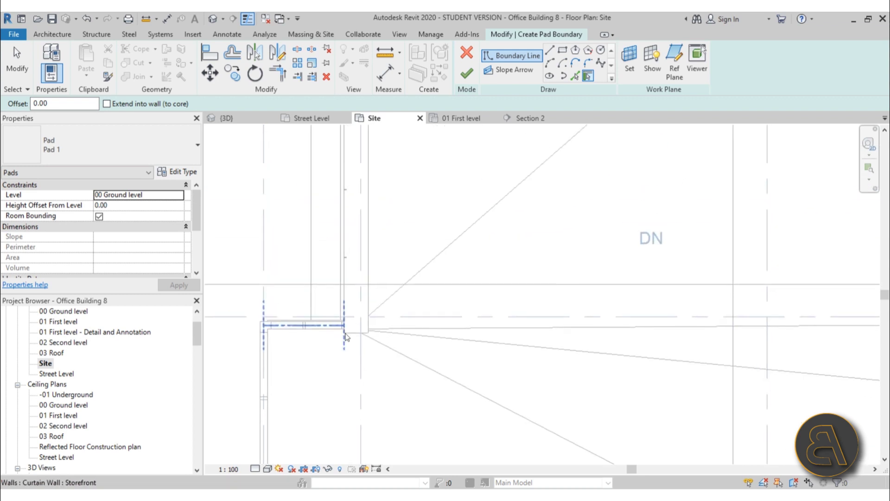
{"action": "scroll", "coordinate": [344, 308], "scroll_direction": "up", "scroll_amount": 2}
{"action": "scroll", "coordinate": [332, 264], "scroll_direction": "down", "scroll_amount": 3}
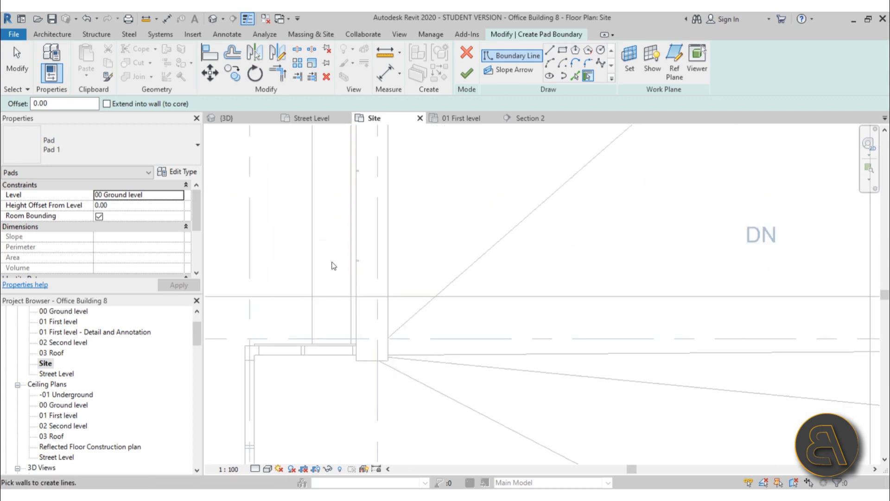
{"action": "scroll", "coordinate": [300, 221], "scroll_direction": "down", "scroll_amount": 1}
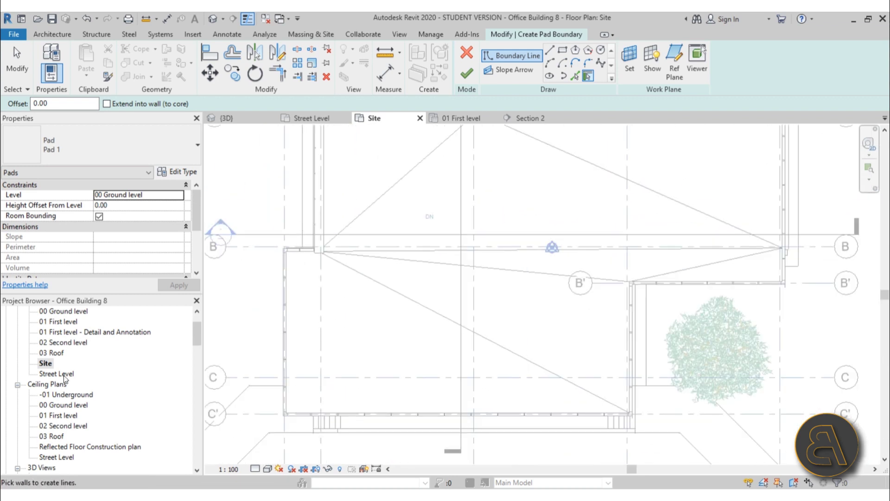
{"action": "scroll", "coordinate": [65, 378], "scroll_direction": "up", "scroll_amount": 2}
- Switch the pad sketch to the Street Level floor plan and focus on the outer wall beside the elevator shaft
{"action": "double_click", "coordinate": [60, 416]}
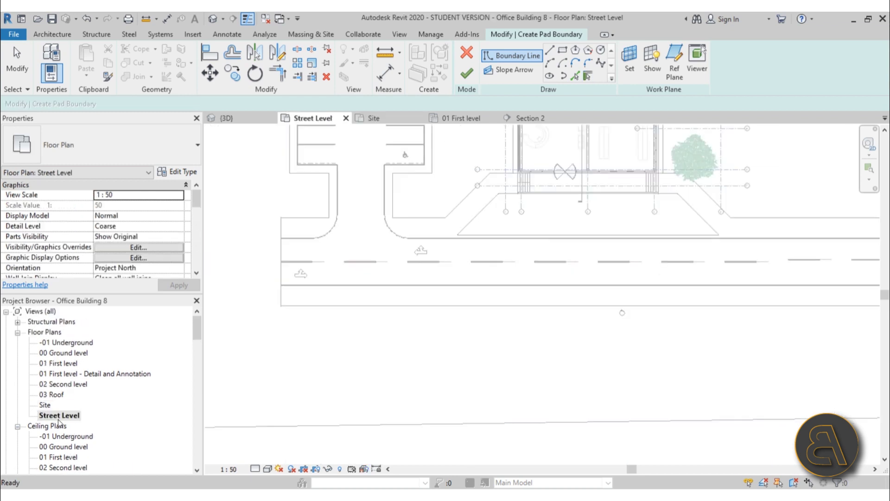
{"action": "key", "text": "Escape"}
{"action": "middle_click_drag", "start_coordinate": [288, 278], "coordinate": [282, 415]}
{"action": "scroll", "coordinate": [365, 308], "scroll_direction": "up", "scroll_amount": 5}
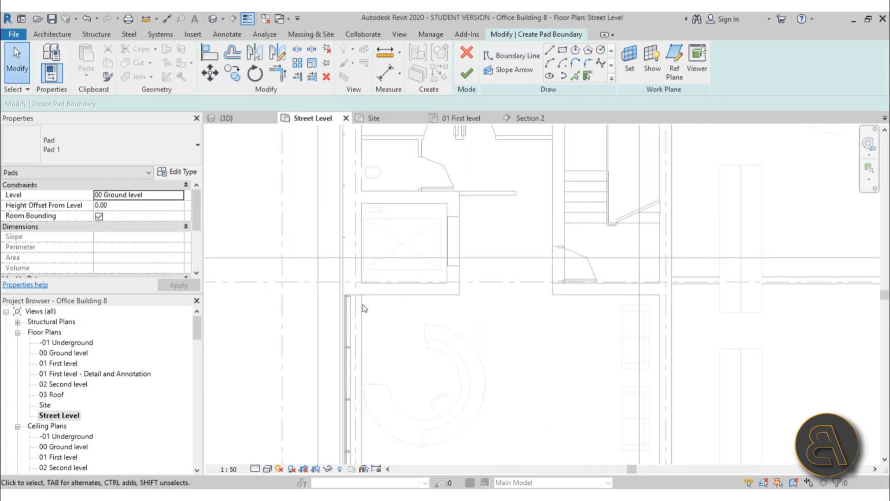
{"action": "scroll", "coordinate": [343, 288], "scroll_direction": "up", "scroll_amount": 3}
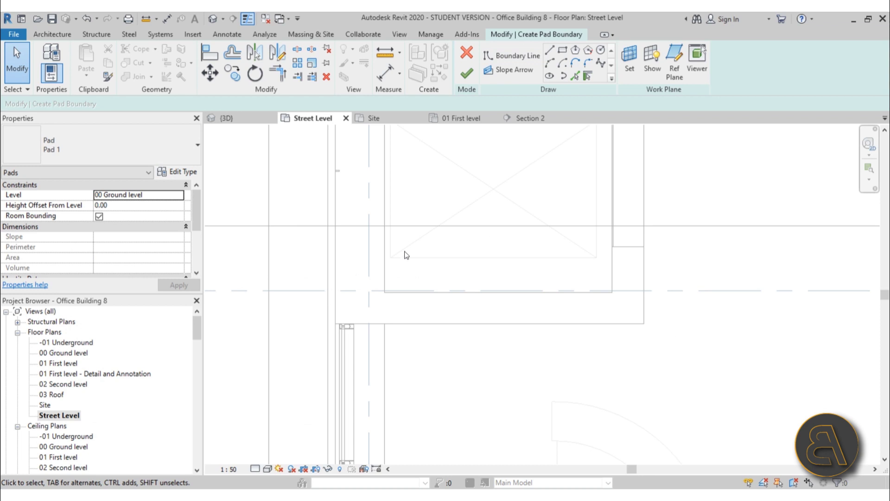
- Use Pick Lines to create pad boundary lines along the north and west edges of the foundation slab
{"action": "left_click", "coordinate": [575, 75]}
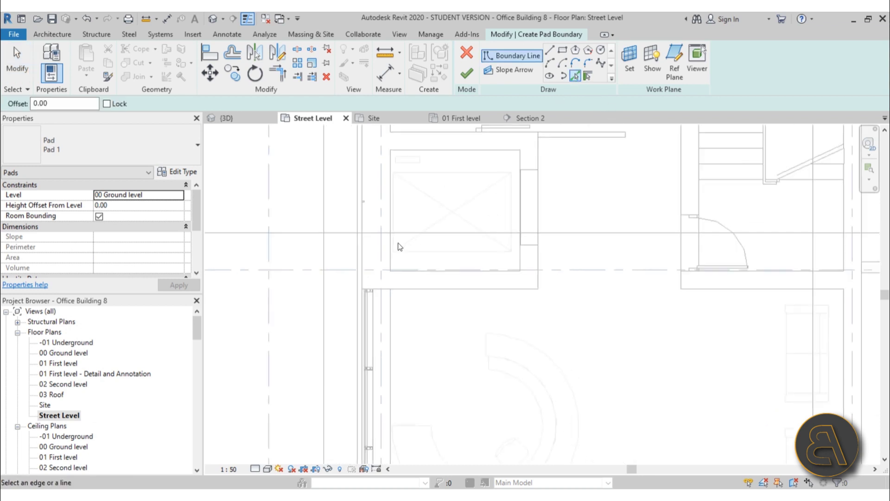
{"action": "mouse_move", "coordinate": [399, 246]}
{"action": "middle_mouse_down"}
{"action": "mouse_move", "coordinate": [324, 274]}
{"action": "mouse_move", "coordinate": [322, 458]}
{"action": "middle_mouse_up"}
{"action": "scroll", "coordinate": [294, 306], "scroll_direction": "up", "scroll_amount": 3}
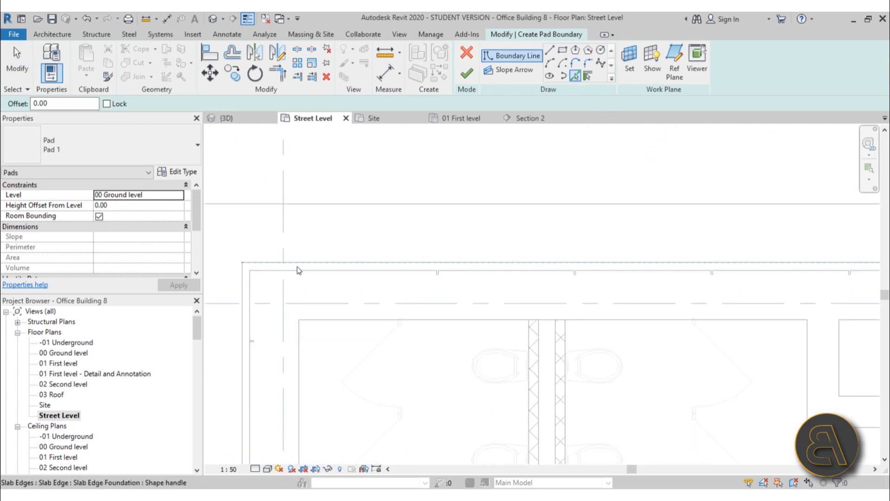
{"action": "left_click", "coordinate": [293, 266]}
{"action": "left_click", "coordinate": [247, 298]}
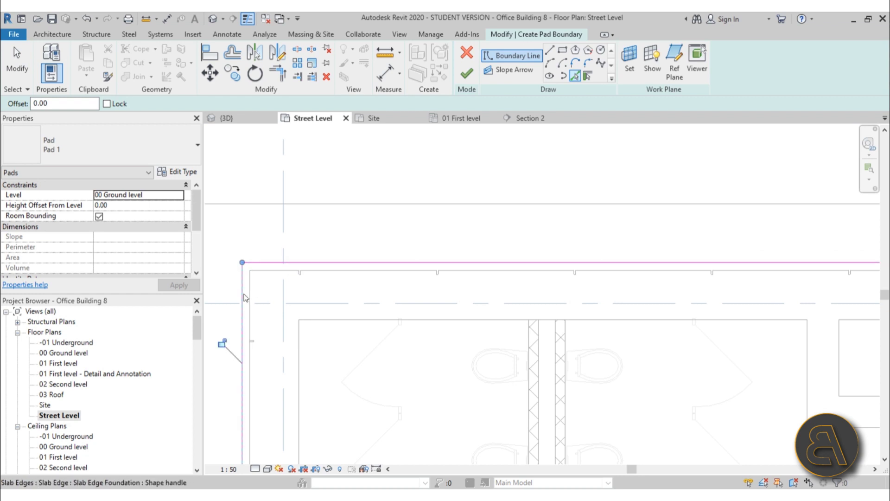
- Pick the foundation's east edge from the grid A corner and continue the pad boundary around the building's east wing
{"action": "scroll", "coordinate": [397, 340], "scroll_direction": "down", "scroll_amount": 3}
{"action": "middle_click_drag", "start_coordinate": [534, 366], "coordinate": [219, 304]}
{"action": "middle_click_drag", "start_coordinate": [720, 304], "coordinate": [400, 290]}
{"action": "scroll", "coordinate": [418, 264], "scroll_direction": "up", "scroll_amount": 2}
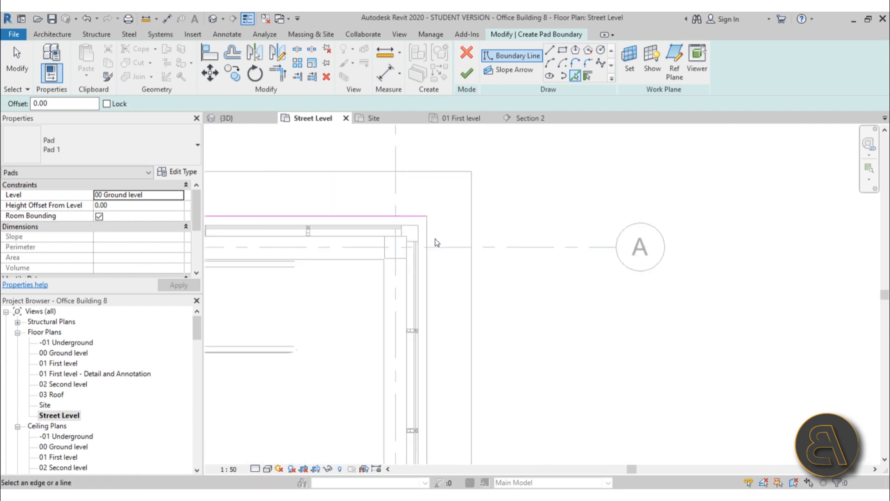
{"action": "left_click", "coordinate": [427, 240]}
{"action": "scroll", "coordinate": [427, 243], "scroll_direction": "down", "scroll_amount": 2}
{"action": "middle_click_drag", "start_coordinate": [485, 370], "coordinate": [497, 146]}
{"action": "left_click", "coordinate": [479, 212]}
- Pick the remaining foundation edge at the front near the tree and entrance stairs for the pad boundary
{"action": "scroll", "coordinate": [479, 211], "scroll_direction": "down", "scroll_amount": 2}
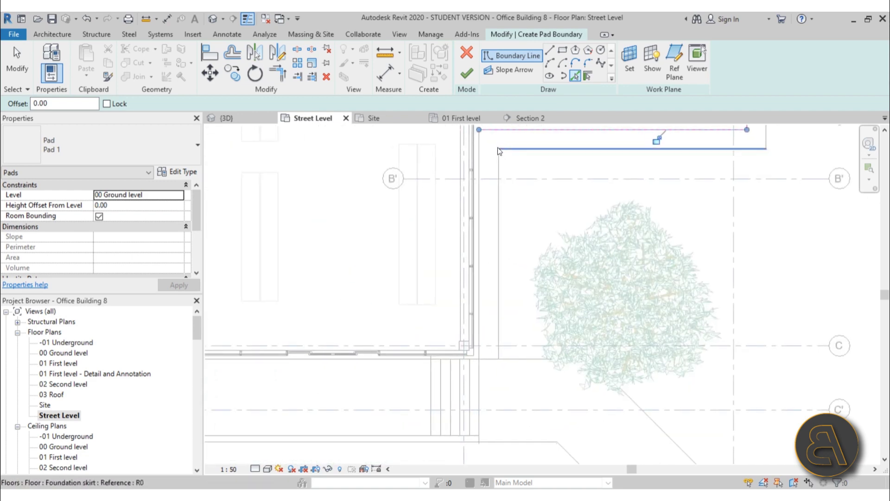
{"action": "scroll", "coordinate": [482, 149], "scroll_direction": "up", "scroll_amount": 2}
{"action": "scroll", "coordinate": [483, 312], "scroll_direction": "down", "scroll_amount": 2}
{"action": "middle_click_drag", "start_coordinate": [482, 312], "coordinate": [394, 312]}
{"action": "scroll", "coordinate": [611, 215], "scroll_direction": "up", "scroll_amount": 2}
{"action": "left_click", "coordinate": [519, 284]}
{"action": "scroll", "coordinate": [494, 296], "scroll_direction": "down", "scroll_amount": 2}
{"action": "scroll", "coordinate": [395, 312], "scroll_direction": "up", "scroll_amount": 2}
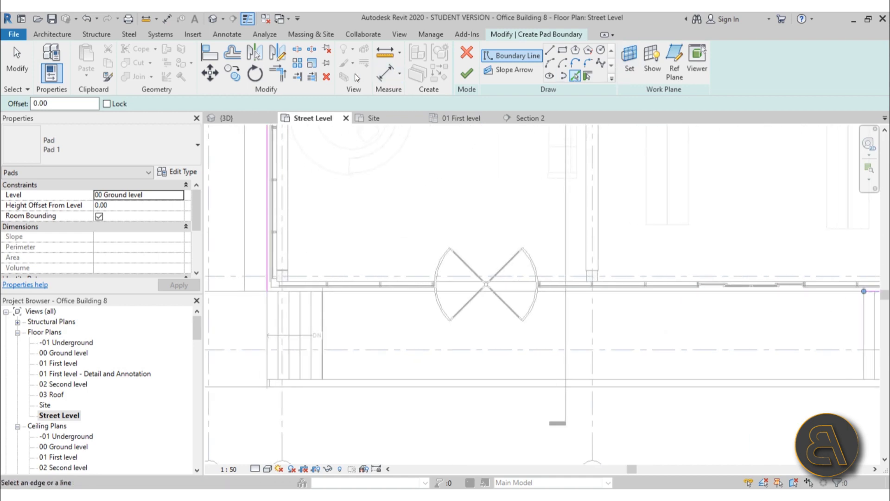
- Trim the west and front boundary lines into a corner to close the loop, and finish the building pad
{"action": "left_click", "coordinate": [277, 74]}
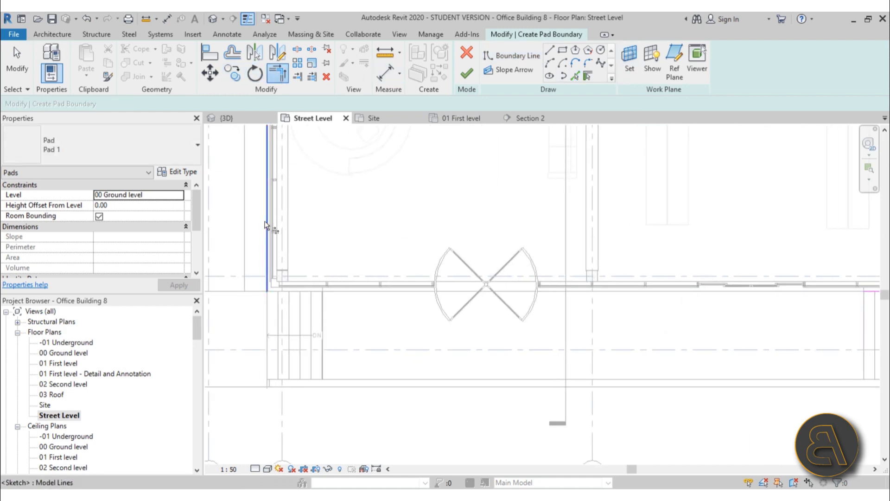
{"action": "left_click", "coordinate": [267, 222]}
{"action": "scroll", "coordinate": [267, 222], "scroll_direction": "down", "scroll_amount": 3}
{"action": "left_click", "coordinate": [500, 251]}
{"action": "scroll", "coordinate": [352, 292], "scroll_direction": "down", "scroll_amount": 3}
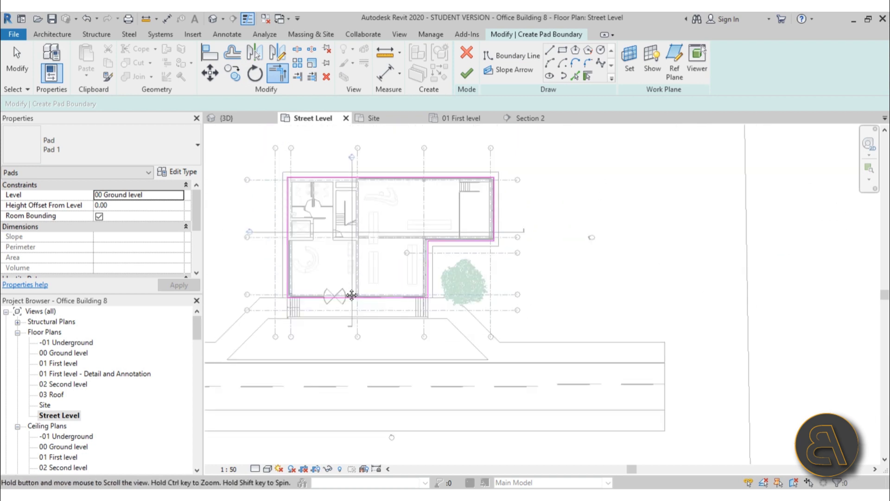
{"action": "scroll", "coordinate": [333, 242], "scroll_direction": "up", "scroll_amount": 2}
{"action": "left_click", "coordinate": [465, 74]}
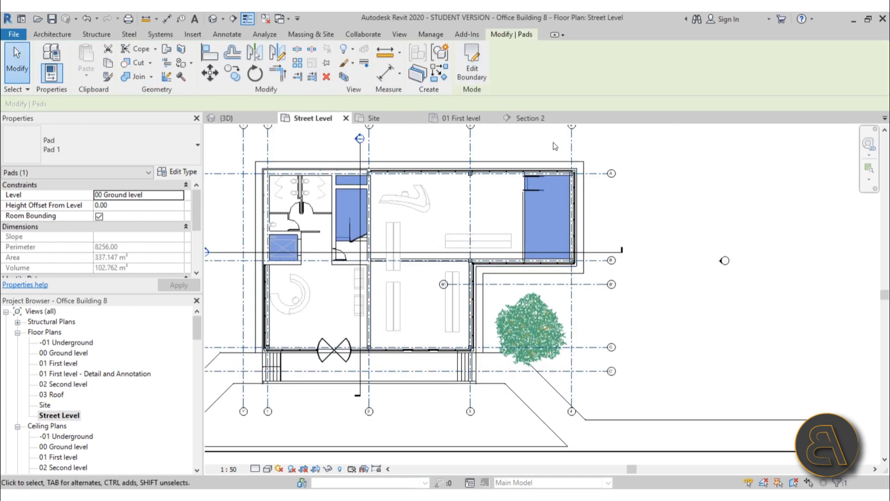
- Open Section 2, inspect the selected pad against the terrain, and set its level to -01 Underground
{"action": "left_click", "coordinate": [536, 120]}
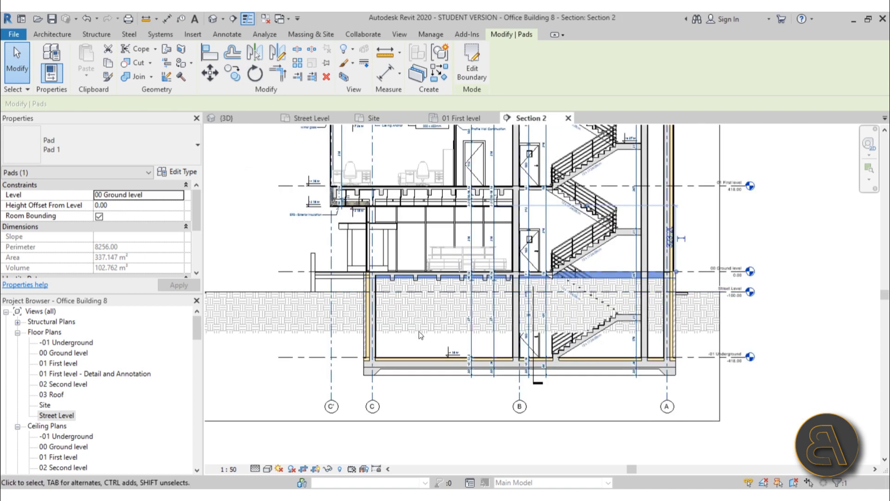
{"action": "scroll", "coordinate": [338, 322], "scroll_direction": "up", "scroll_amount": 2}
{"action": "scroll", "coordinate": [570, 274], "scroll_direction": "down", "scroll_amount": 1}
{"action": "scroll", "coordinate": [569, 271], "scroll_direction": "up", "scroll_amount": 2}
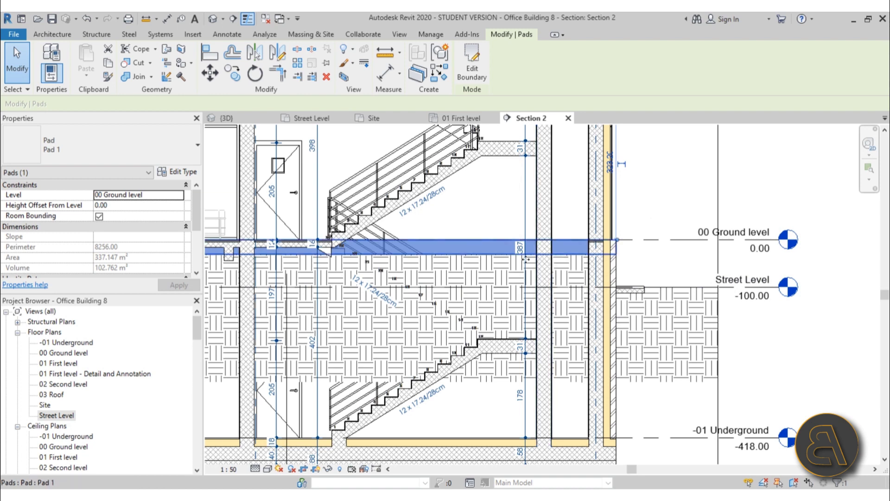
{"action": "scroll", "coordinate": [250, 261], "scroll_direction": "down", "scroll_amount": 3}
{"action": "middle_click_drag", "start_coordinate": [275, 275], "coordinate": [458, 281]}
{"action": "scroll", "coordinate": [256, 276], "scroll_direction": "up", "scroll_amount": 4}
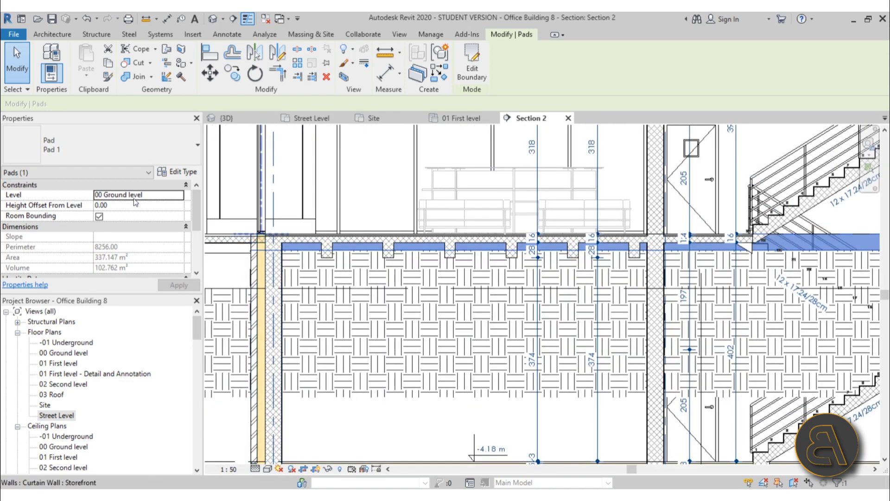
{"action": "left_click", "coordinate": [179, 197]}
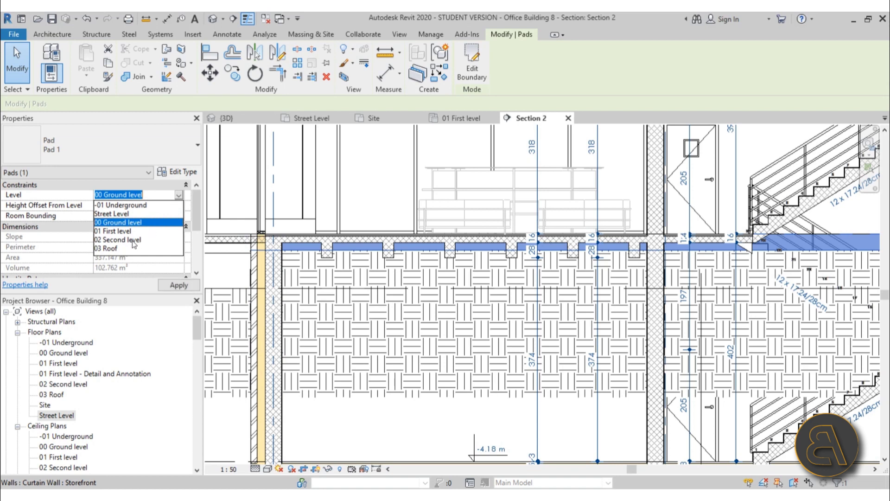
{"action": "left_click", "coordinate": [119, 205]}
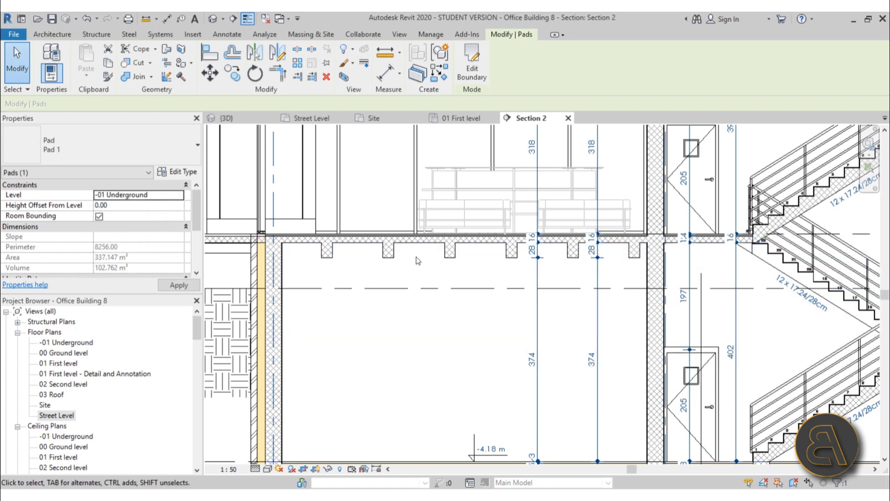
- Examine the pad's position against the foundation slab and the thickness dimensions beneath the -01 Underground level
{"action": "scroll", "coordinate": [365, 274], "scroll_direction": "down", "scroll_amount": 4}
{"action": "scroll", "coordinate": [318, 327], "scroll_direction": "up", "scroll_amount": 5}
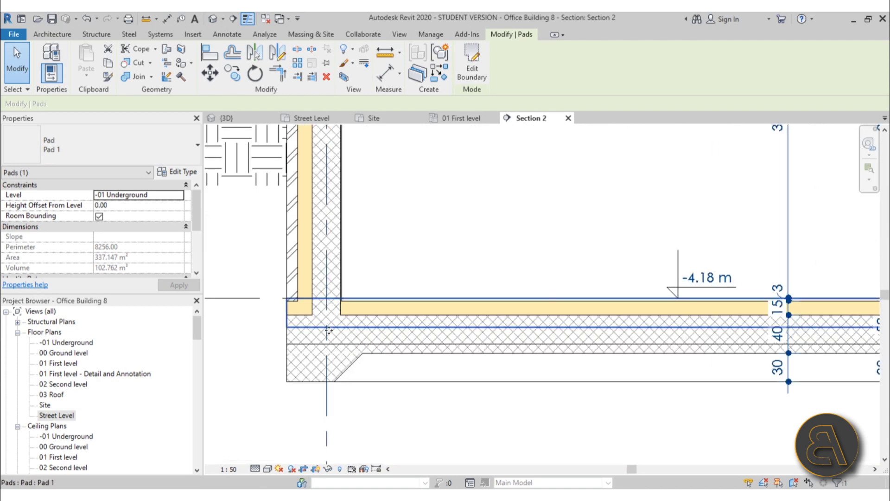
{"action": "scroll", "coordinate": [329, 330], "scroll_direction": "down", "scroll_amount": 4}
{"action": "scroll", "coordinate": [793, 312], "scroll_direction": "up", "scroll_amount": 4}
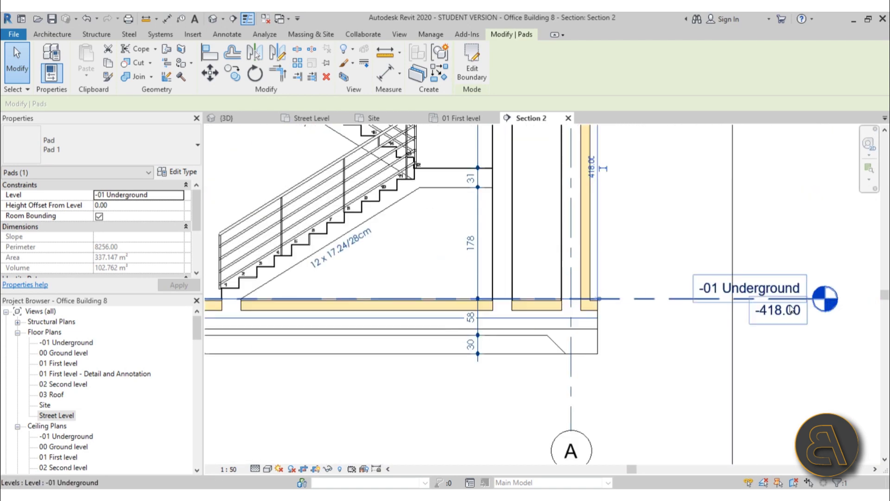
{"action": "scroll", "coordinate": [636, 312], "scroll_direction": "up", "scroll_amount": 3}
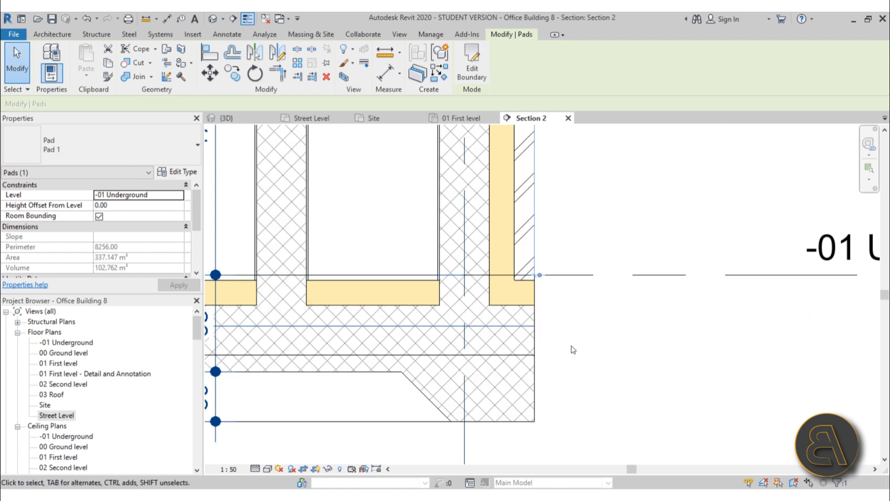
{"action": "scroll", "coordinate": [571, 346], "scroll_direction": "down", "scroll_amount": 2}
{"action": "scroll", "coordinate": [422, 341], "scroll_direction": "up", "scroll_amount": 2}
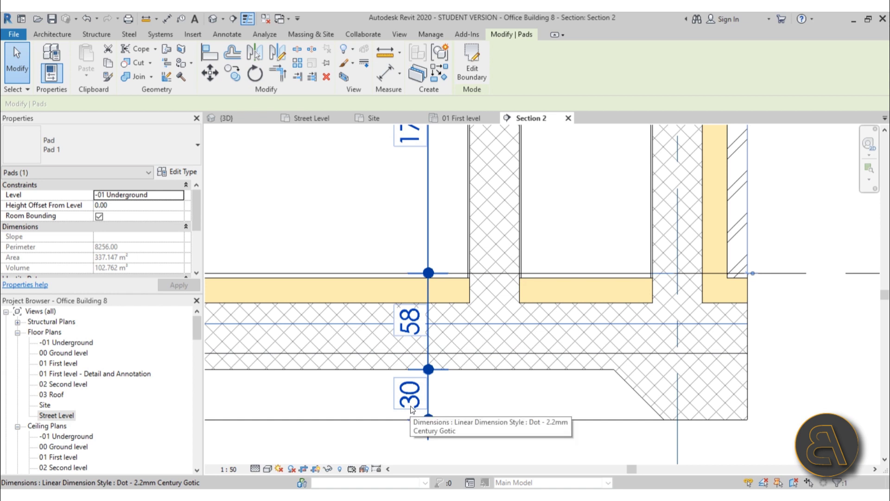
{"action": "scroll", "coordinate": [516, 336], "scroll_direction": "down", "scroll_amount": 2}
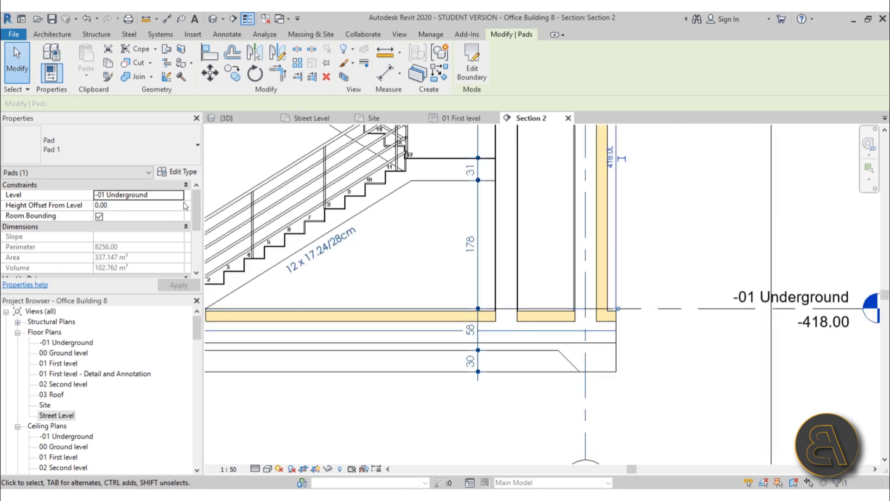
- Set the pad's height offset from level to -88 and check its position along the underside of the foundation
{"action": "left_click", "coordinate": [144, 205]}
{"action": "type", "text": "-8"}
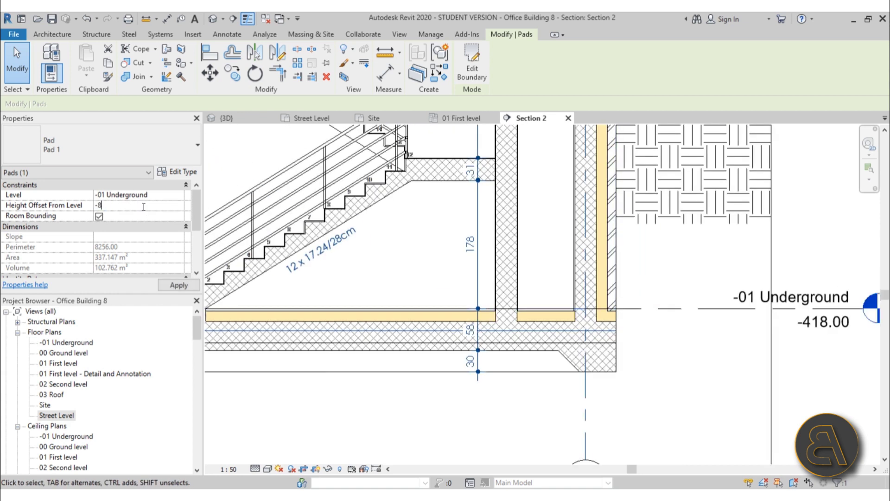
{"action": "type", "text": "8"}
{"action": "key", "text": "Return"}
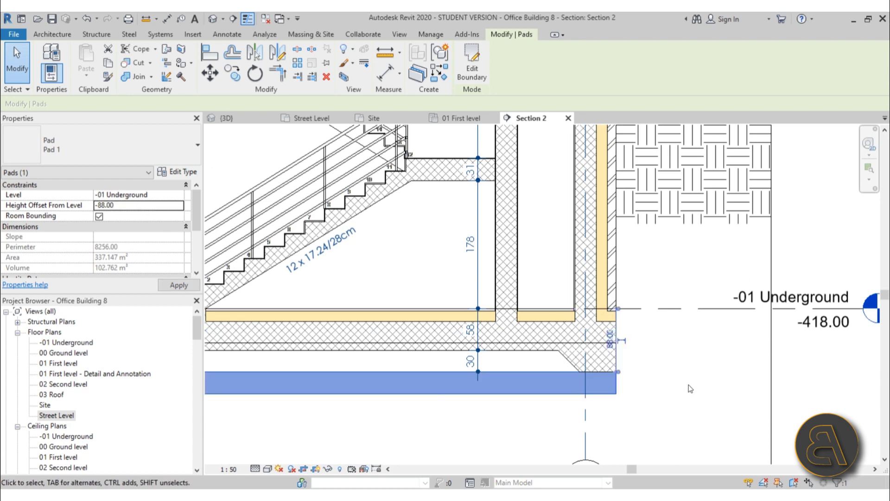
{"action": "scroll", "coordinate": [608, 377], "scroll_direction": "up", "scroll_amount": 3}
{"action": "scroll", "coordinate": [659, 360], "scroll_direction": "down", "scroll_amount": 5}
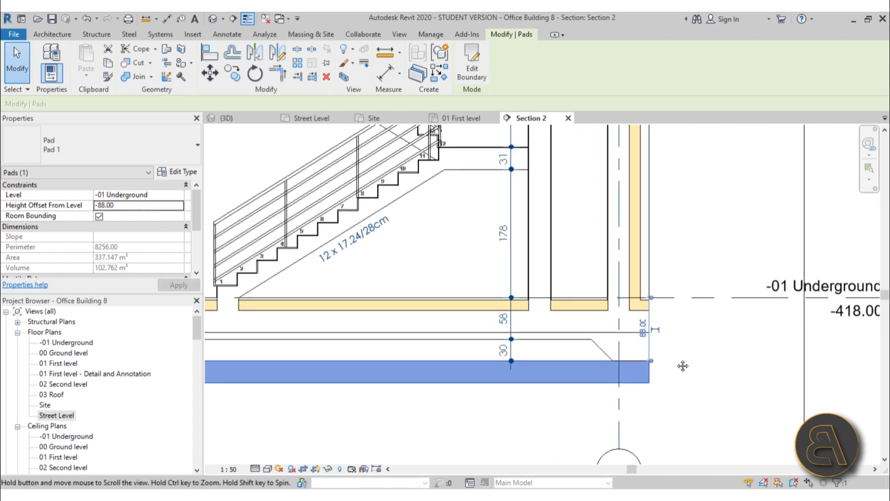
{"action": "middle_click_drag", "start_coordinate": [647, 351], "coordinate": [712, 346]}
{"action": "middle_click_drag", "start_coordinate": [330, 429], "coordinate": [489, 382]}
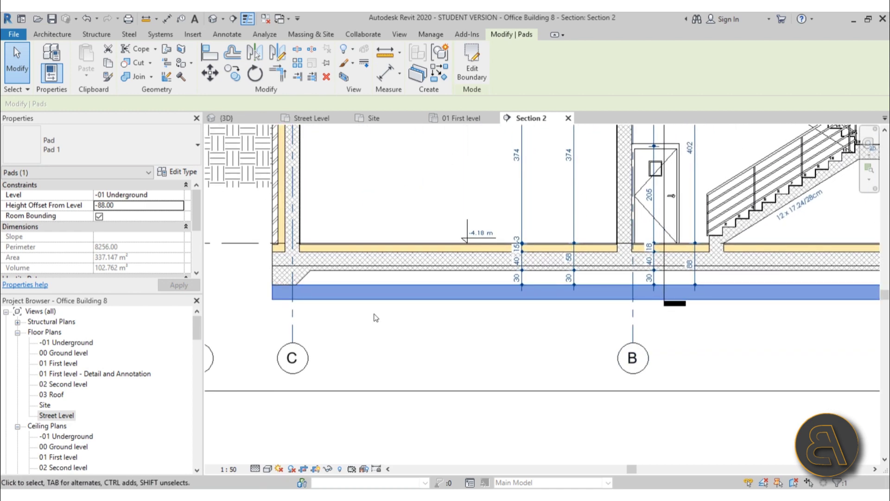
- Open the layer structure of the selected pad's type for editing
{"action": "left_click", "coordinate": [192, 174]}
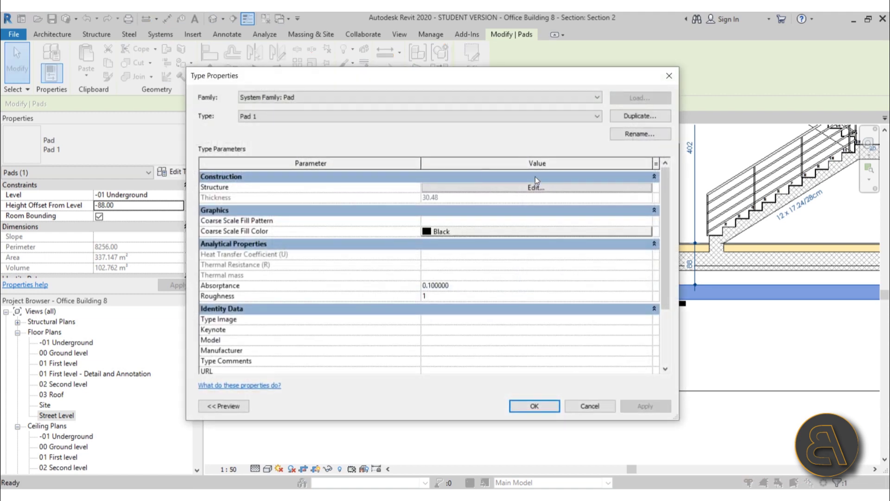
{"action": "left_click", "coordinate": [504, 188]}
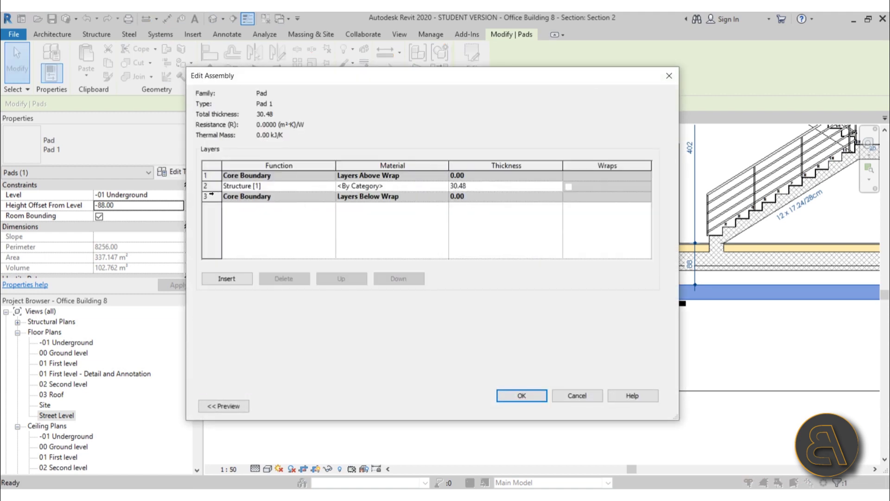
{"action": "left_click", "coordinate": [211, 196]}
{"action": "left_click", "coordinate": [212, 186]}
{"action": "left_click", "coordinate": [226, 278]}
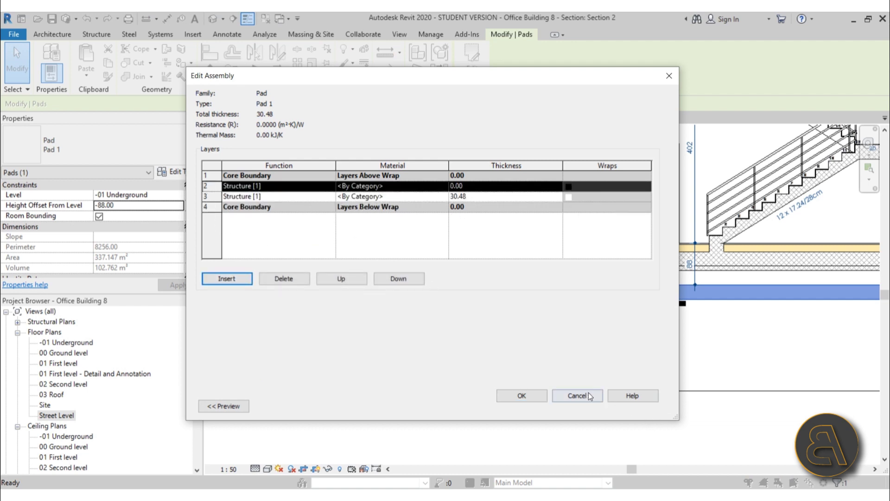
{"action": "left_click", "coordinate": [290, 280]}
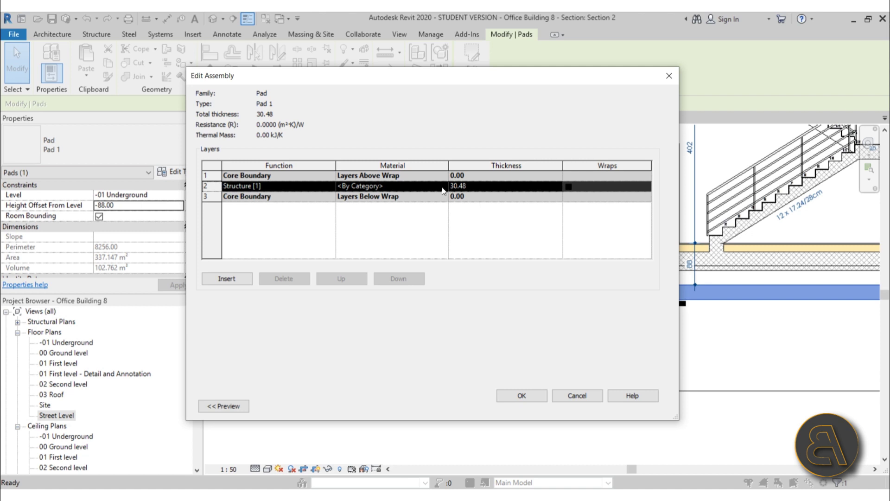
- Set the pad's structure layer to thickness 1 with the Earth material, and apply the type changes
{"action": "left_click", "coordinate": [485, 187]}
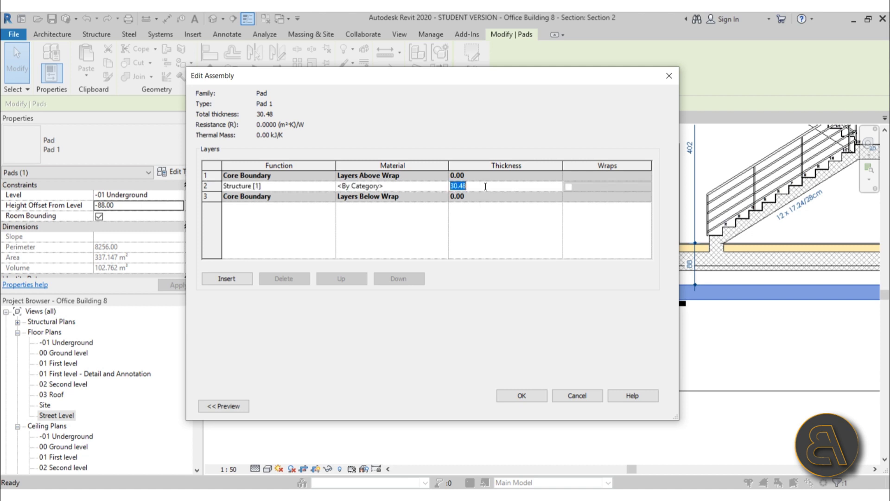
{"action": "type", "text": "1"}
{"action": "left_click", "coordinate": [417, 185]}
{"action": "left_click", "coordinate": [444, 185]}
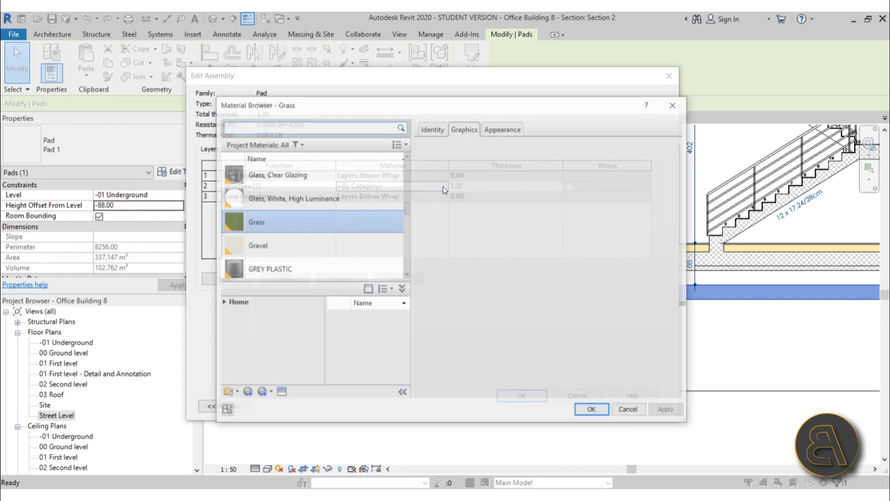
{"action": "left_click", "coordinate": [301, 127]}
{"action": "type", "text": "ear"}
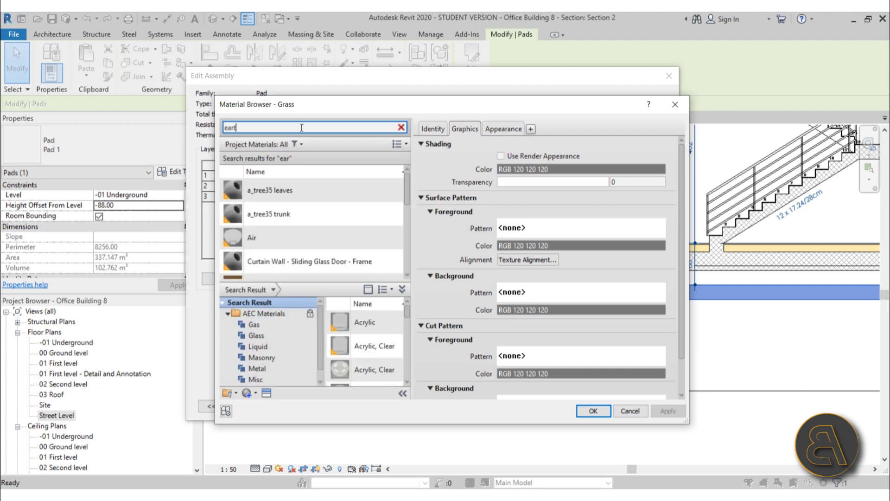
{"action": "type", "text": "t"}
{"action": "left_click", "coordinate": [274, 189]}
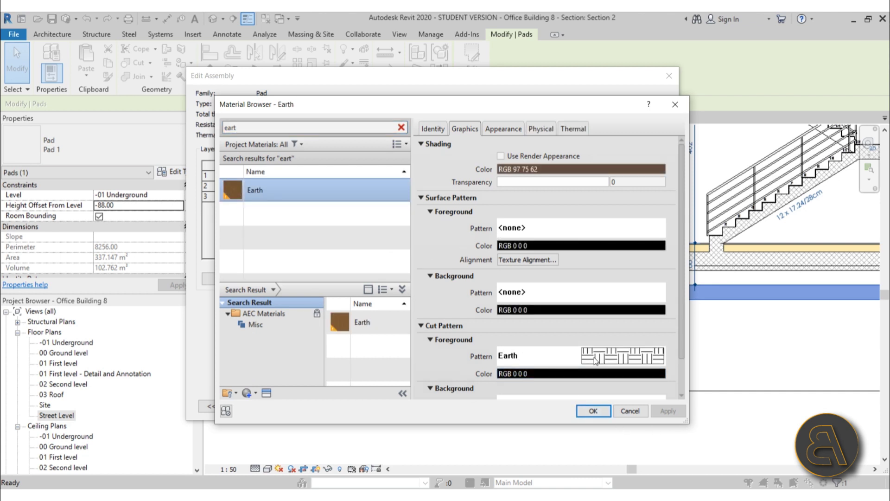
{"action": "left_click", "coordinate": [594, 415]}
{"action": "left_click", "coordinate": [521, 397]}
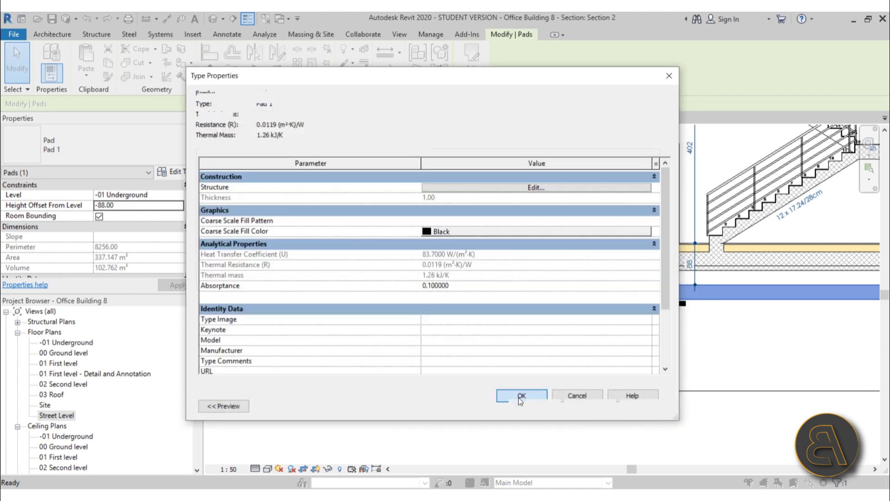
{"action": "left_click", "coordinate": [527, 406]}
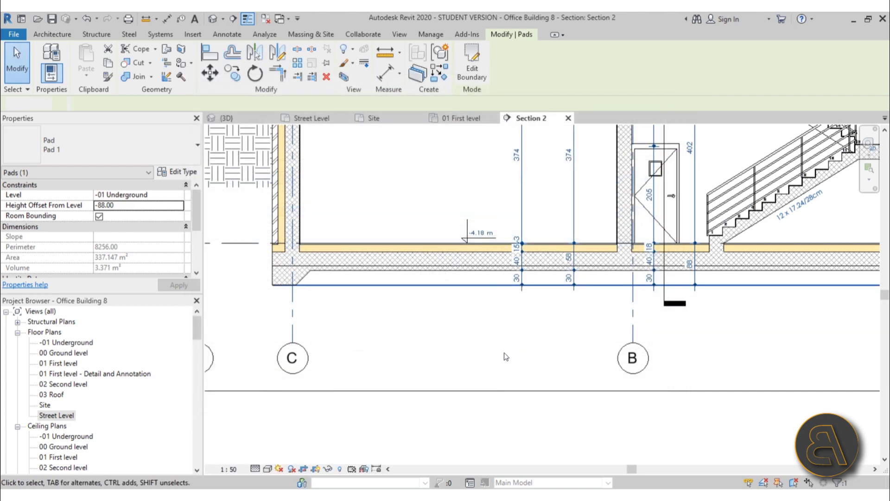
- Inspect the pad along the underside of the foundation slab edge near grid C in the section
{"action": "left_click", "coordinate": [505, 353]}
{"action": "scroll", "coordinate": [397, 339], "scroll_direction": "down", "scroll_amount": 3}
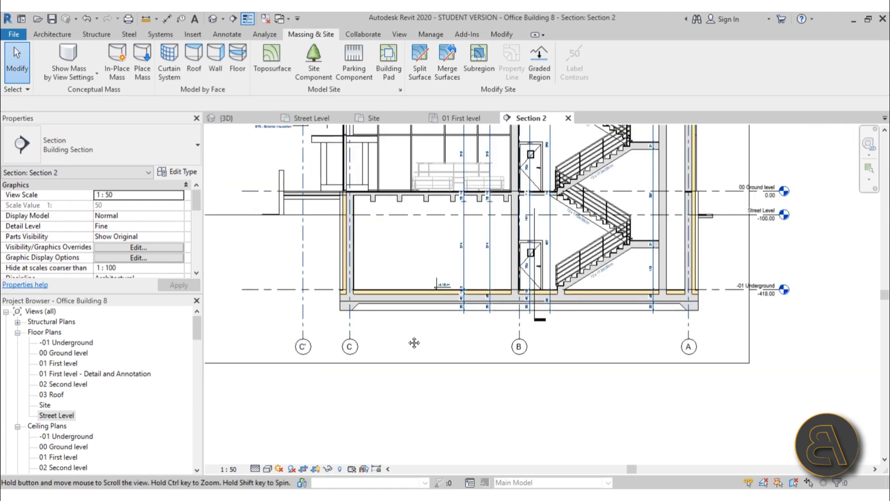
{"action": "scroll", "coordinate": [325, 315], "scroll_direction": "up", "scroll_amount": 6}
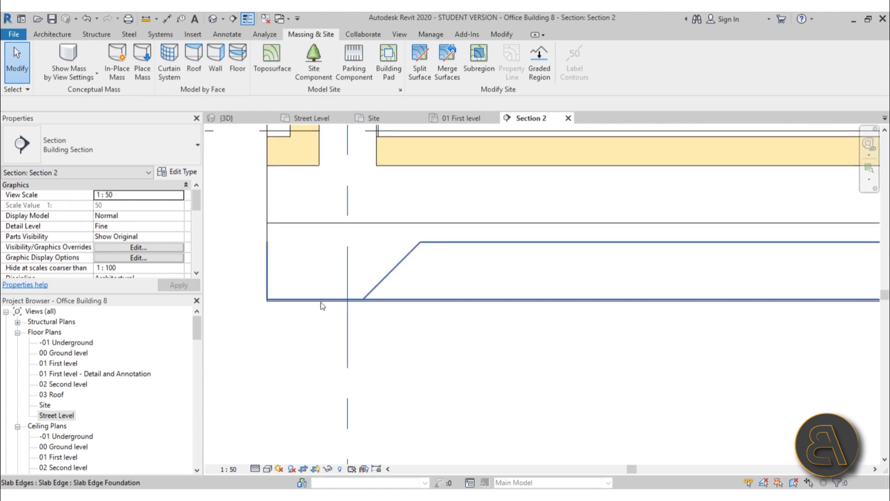
{"action": "left_click", "coordinate": [407, 302]}
{"action": "scroll", "coordinate": [369, 299], "scroll_direction": "down", "scroll_amount": 2}
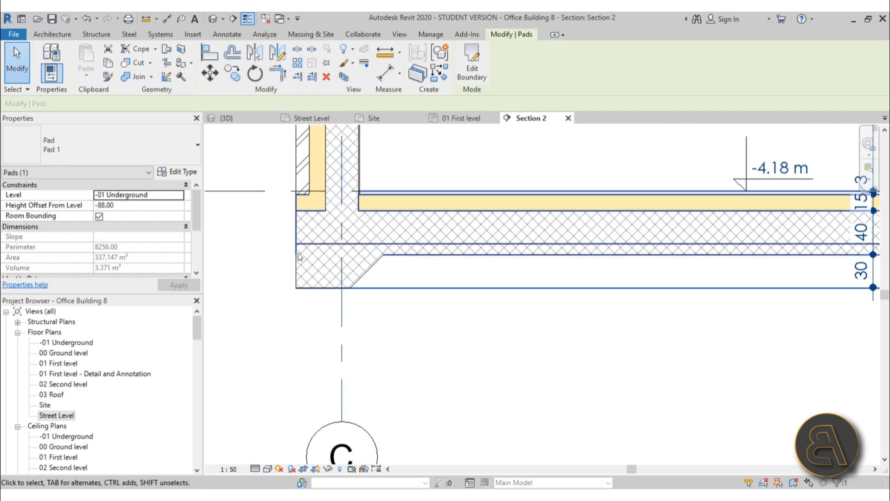
{"action": "scroll", "coordinate": [331, 289], "scroll_direction": "down", "scroll_amount": 2}
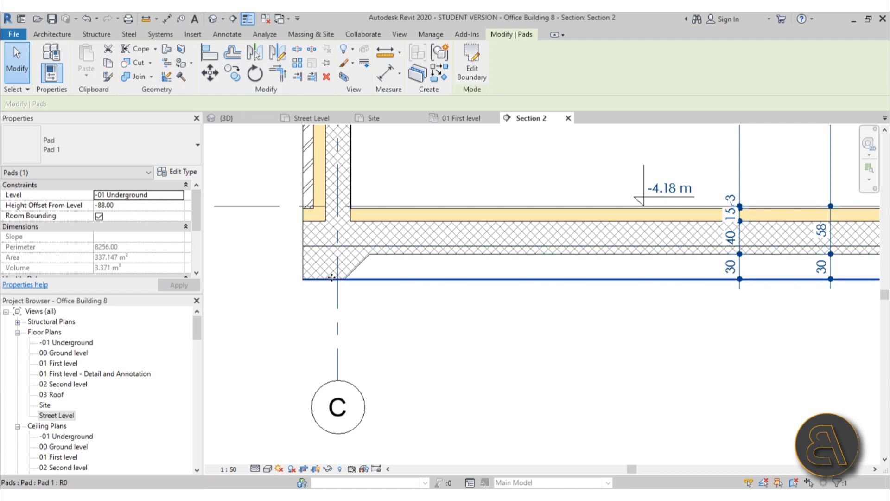
{"action": "left_click", "coordinate": [423, 333]}
- Examine the terrain cut on both sides of the underground level in Section 2, and review the whole site in 3D
{"action": "scroll", "coordinate": [423, 333], "scroll_direction": "down", "scroll_amount": 8}
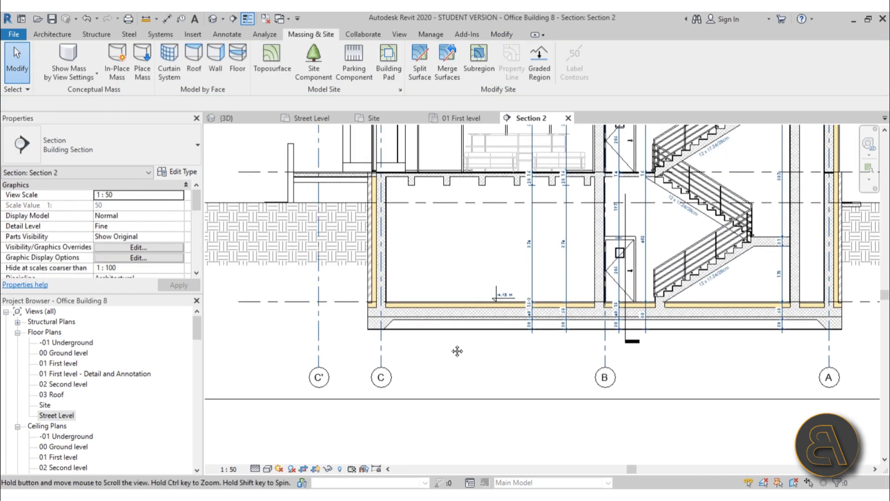
{"action": "scroll", "coordinate": [456, 347], "scroll_direction": "down", "scroll_amount": 2}
{"action": "scroll", "coordinate": [424, 336], "scroll_direction": "up", "scroll_amount": 5}
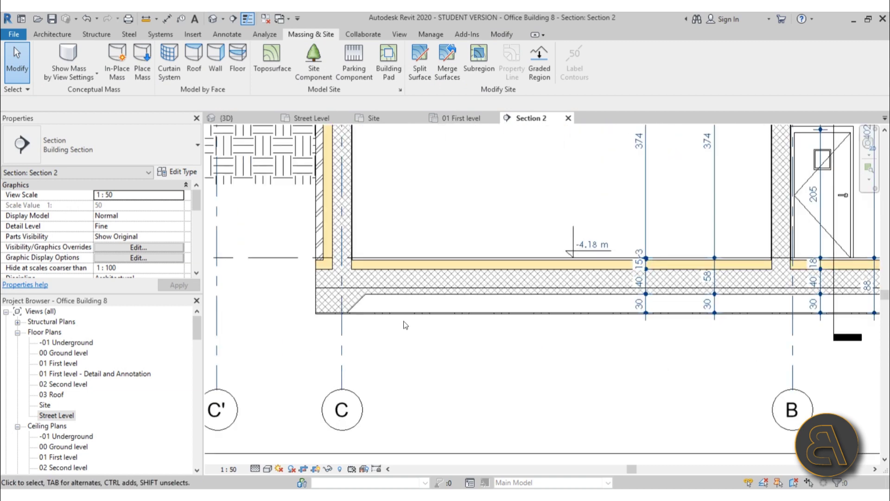
{"action": "scroll", "coordinate": [415, 339], "scroll_direction": "down", "scroll_amount": 2}
{"action": "middle_click_drag", "start_coordinate": [415, 338], "coordinate": [316, 343]}
{"action": "scroll", "coordinate": [412, 341], "scroll_direction": "down", "scroll_amount": 3}
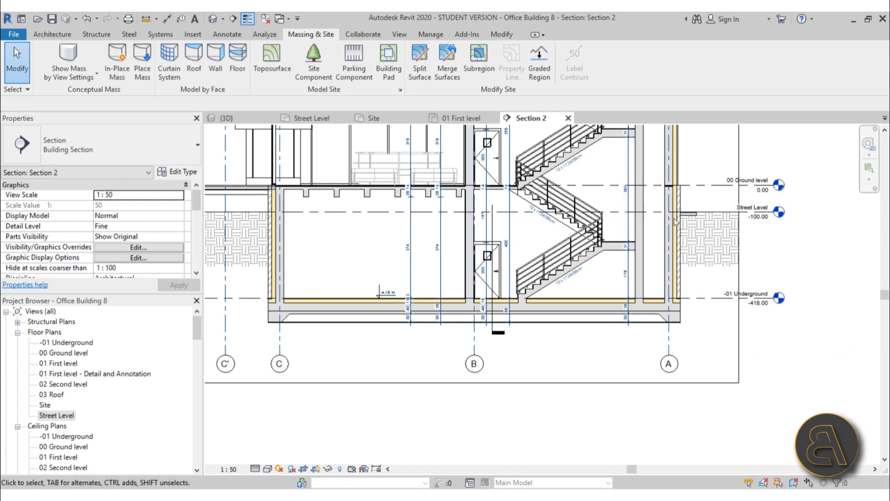
{"action": "middle_click_drag", "start_coordinate": [376, 330], "coordinate": [458, 248]}
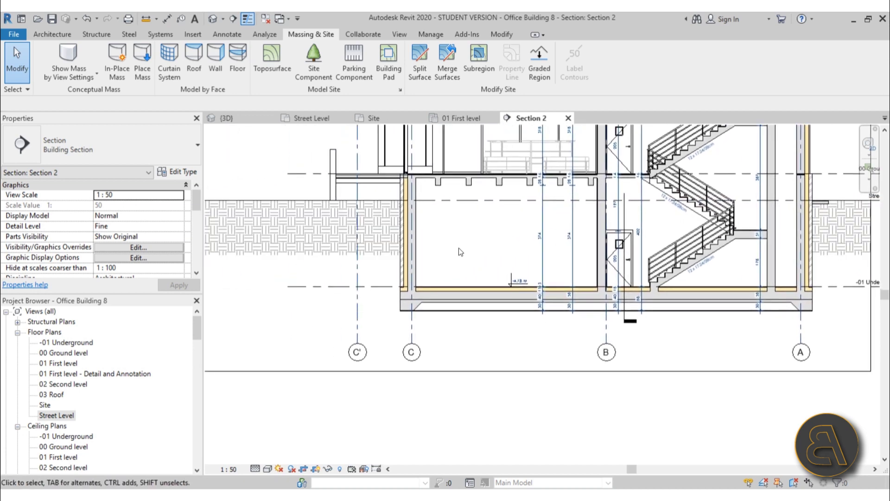
{"action": "scroll", "coordinate": [458, 248], "scroll_direction": "down", "scroll_amount": 1}
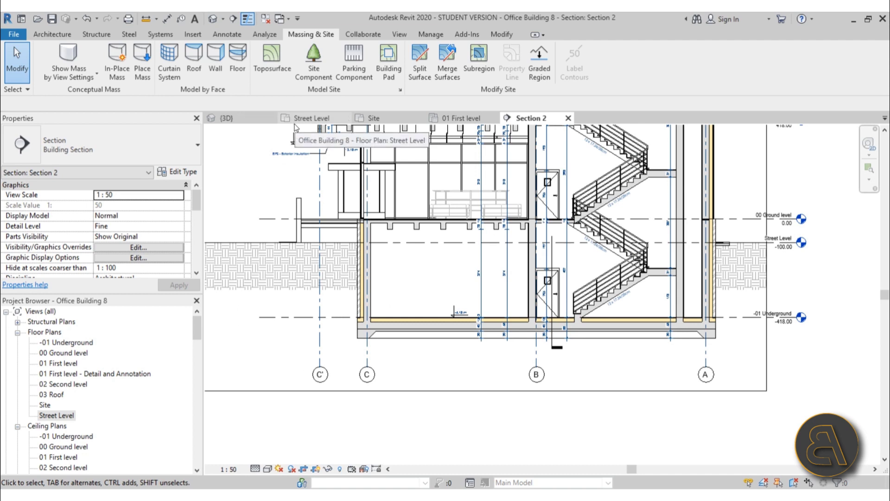
{"action": "scroll", "coordinate": [327, 274], "scroll_direction": "down", "scroll_amount": 2}
{"action": "middle_click_drag", "start_coordinate": [328, 275], "coordinate": [410, 418]}
{"action": "scroll", "coordinate": [371, 325], "scroll_direction": "down", "scroll_amount": 1}
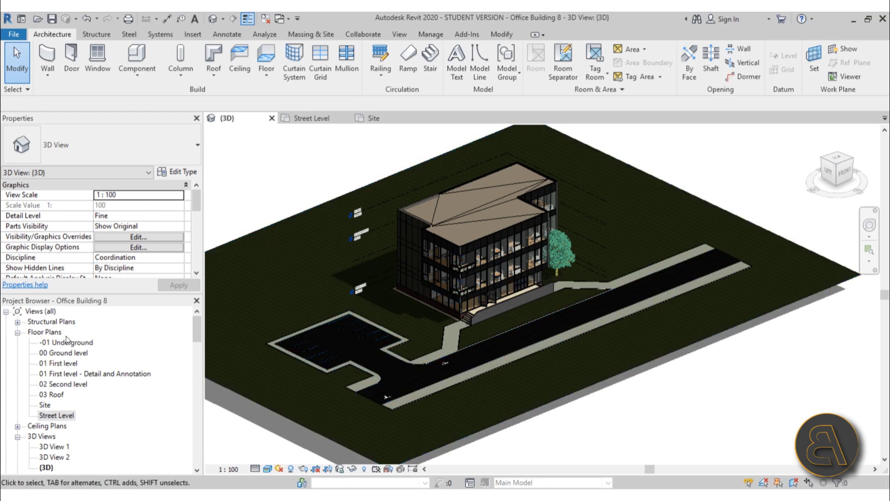
- Open the 01 First level ceiling plan with the whole building outline in view
{"action": "scroll", "coordinate": [137, 339], "scroll_direction": "down", "scroll_amount": 3}
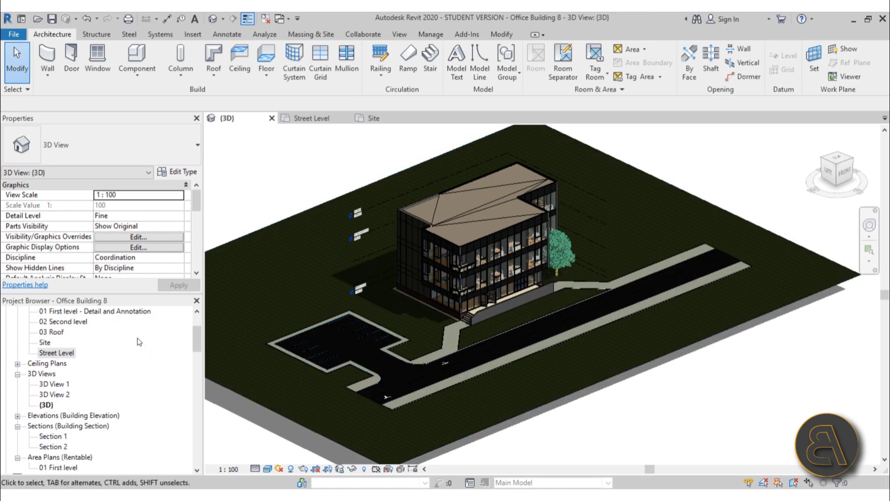
{"action": "scroll", "coordinate": [138, 339], "scroll_direction": "up", "scroll_amount": 2}
{"action": "scroll", "coordinate": [137, 338], "scroll_direction": "up", "scroll_amount": 1}
{"action": "scroll", "coordinate": [137, 337], "scroll_direction": "down", "scroll_amount": 2}
{"action": "left_click", "coordinate": [17, 364]}
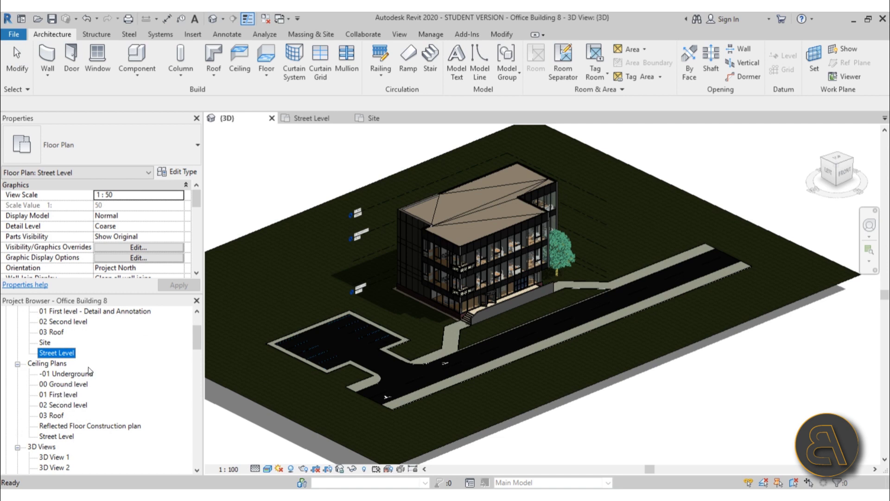
{"action": "scroll", "coordinate": [64, 366], "scroll_direction": "up", "scroll_amount": 2}
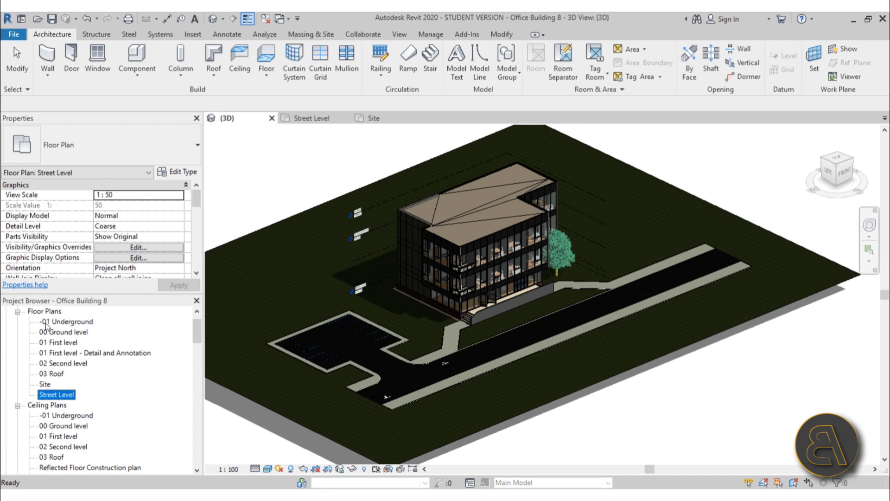
{"action": "scroll", "coordinate": [86, 403], "scroll_direction": "down", "scroll_amount": 1}
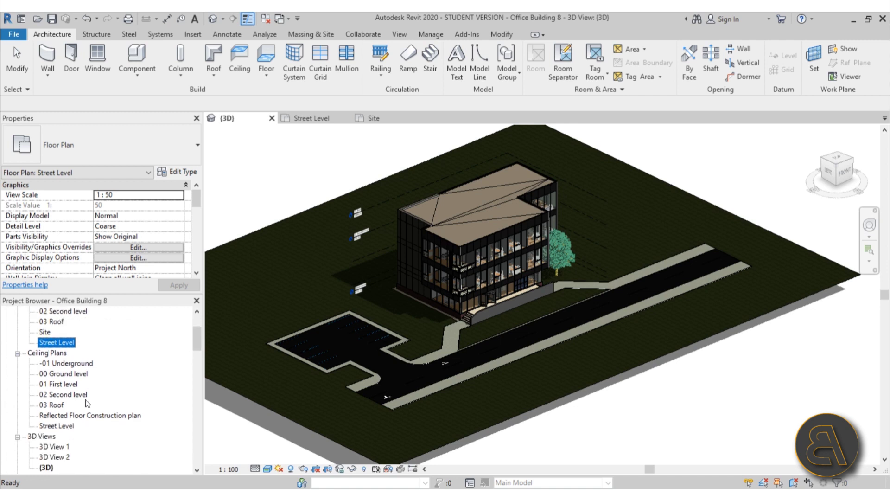
{"action": "double_click", "coordinate": [59, 385]}
{"action": "scroll", "coordinate": [553, 306], "scroll_direction": "up", "scroll_amount": 3}
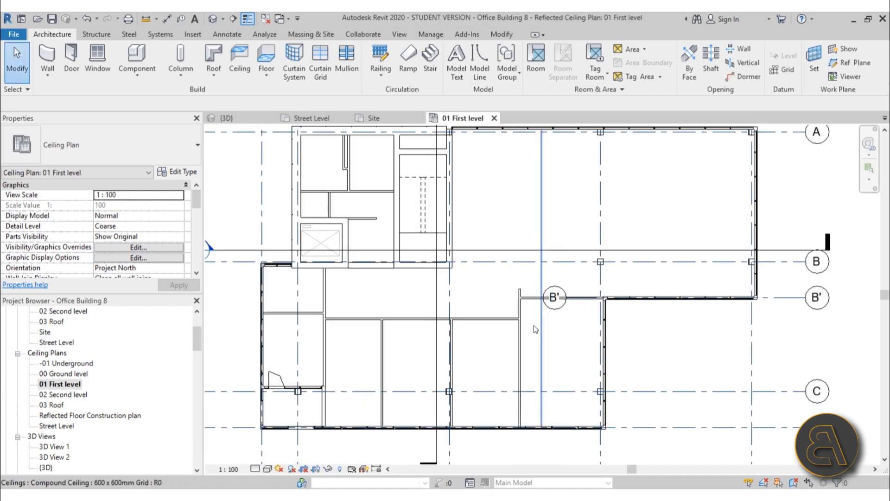
{"action": "mouse_move", "coordinate": [675, 363]}
{"action": "middle_mouse_down"}
{"action": "mouse_move", "coordinate": [668, 373]}
{"action": "mouse_move", "coordinate": [661, 366]}
{"action": "middle_mouse_up"}
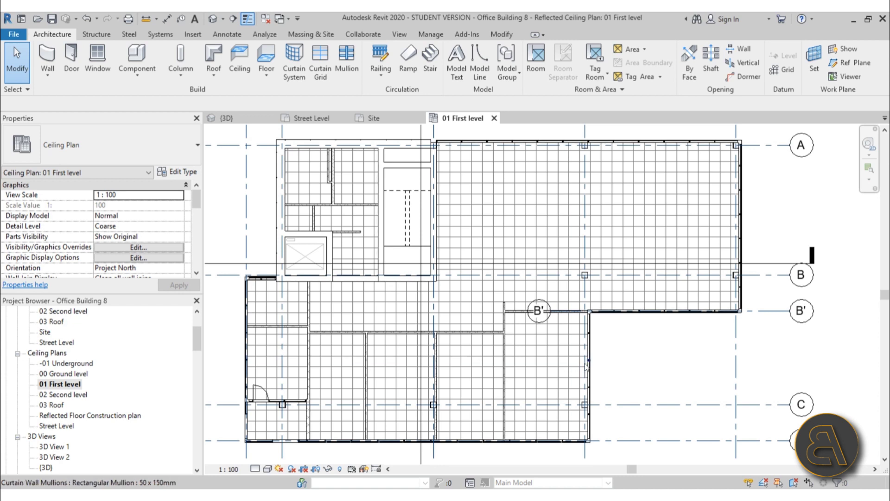
- Select the 600 x 600mm Grid compound ceiling and examine how it meets the room partitions, core and outer walls
{"action": "scroll", "coordinate": [458, 324], "scroll_direction": "up", "scroll_amount": 3}
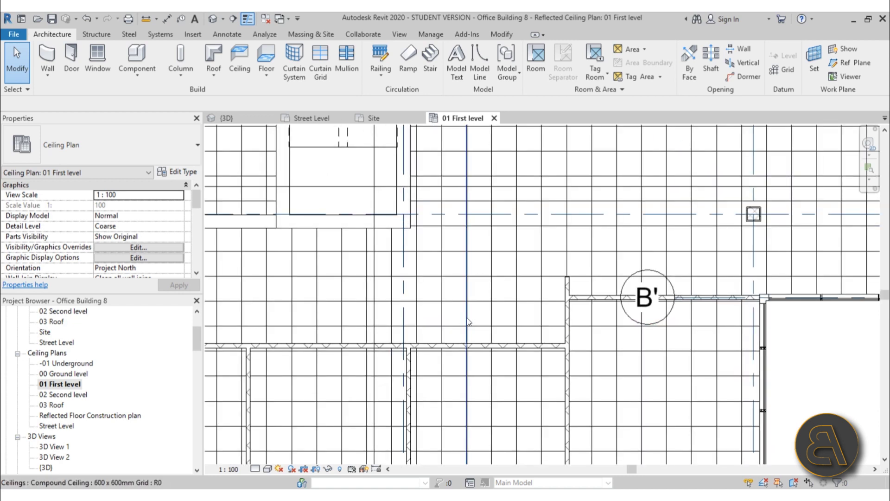
{"action": "left_click", "coordinate": [466, 321]}
{"action": "scroll", "coordinate": [479, 310], "scroll_direction": "down", "scroll_amount": 2}
{"action": "middle_click_drag", "start_coordinate": [479, 311], "coordinate": [463, 330]}
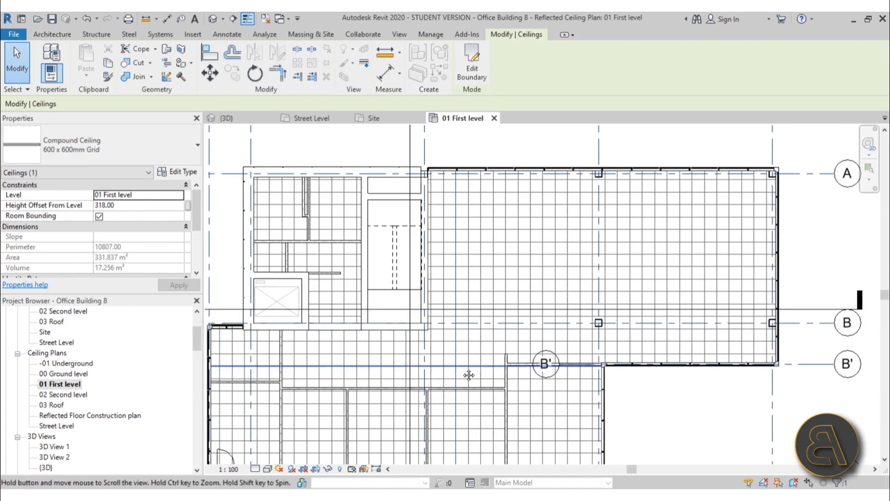
{"action": "scroll", "coordinate": [455, 146], "scroll_direction": "up", "scroll_amount": 2}
{"action": "scroll", "coordinate": [471, 167], "scroll_direction": "down", "scroll_amount": 4}
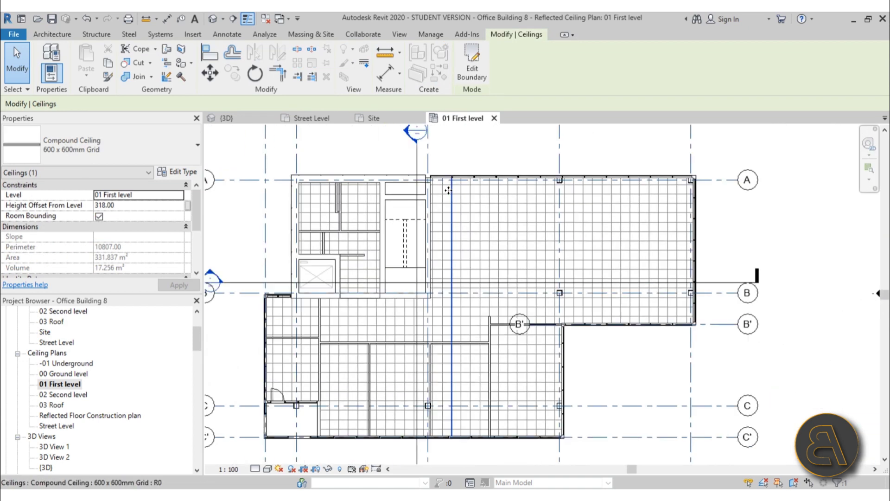
{"action": "scroll", "coordinate": [437, 237], "scroll_direction": "up", "scroll_amount": 2}
{"action": "scroll", "coordinate": [437, 237], "scroll_direction": "up", "scroll_amount": 1}
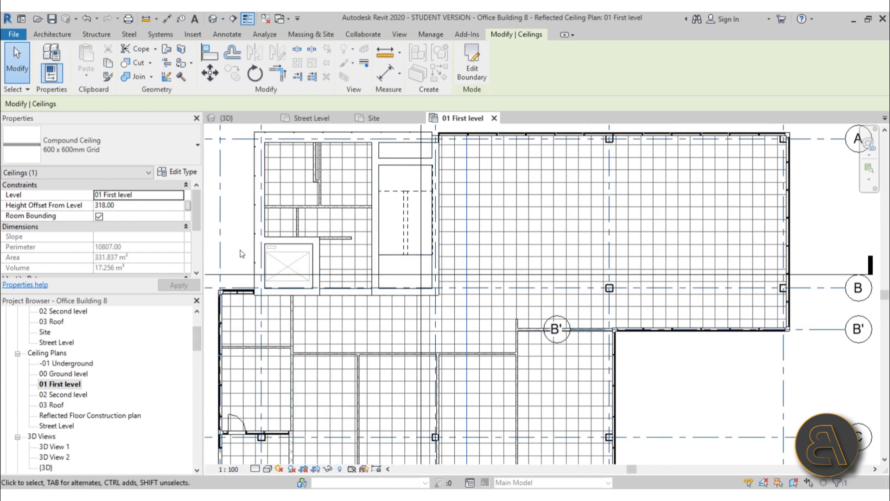
{"action": "scroll", "coordinate": [241, 254], "scroll_direction": "down", "scroll_amount": 1}
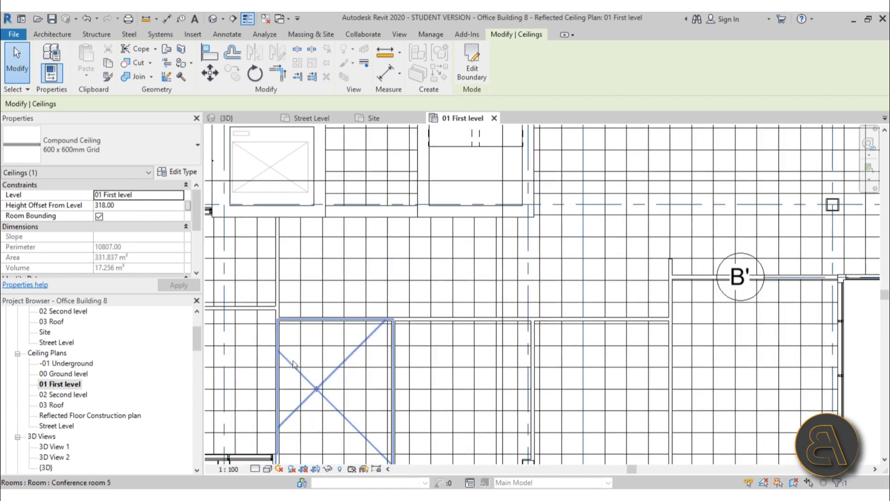
{"action": "scroll", "coordinate": [296, 364], "scroll_direction": "up", "scroll_amount": 2}
{"action": "scroll", "coordinate": [288, 334], "scroll_direction": "up", "scroll_amount": 2}
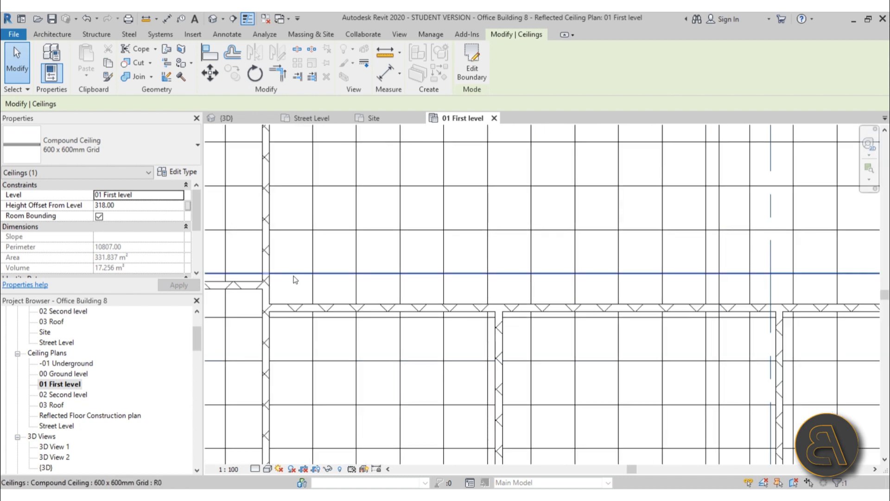
{"action": "scroll", "coordinate": [288, 261], "scroll_direction": "down", "scroll_amount": 3}
{"action": "middle_click_drag", "start_coordinate": [315, 333], "coordinate": [348, 354]}
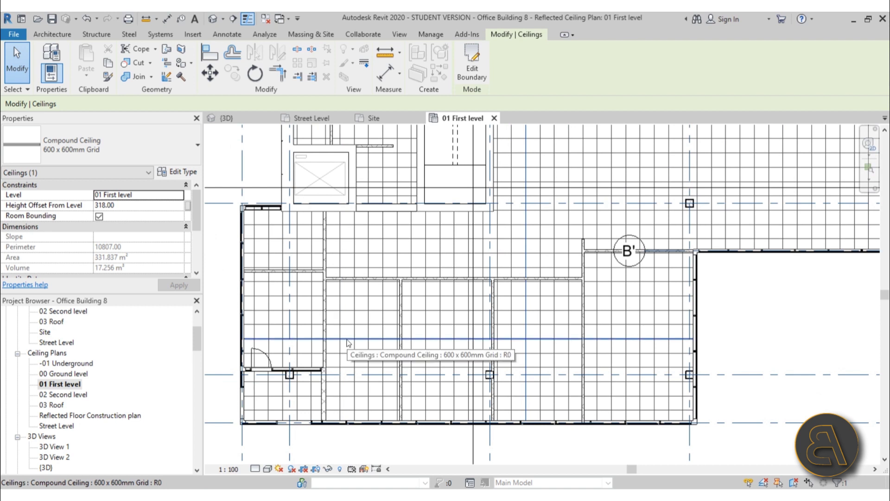
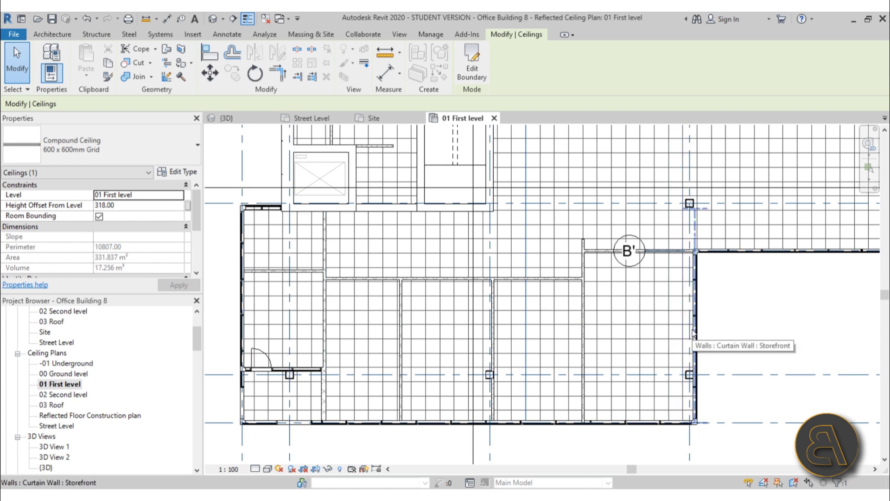
- Select the large 600 x 600mm Grid ceiling at its curtain wall edge, examine its full extent across the first level, and clear the selection
{"action": "key", "text": "Tab"}
{"action": "key", "text": "Tab"}
{"action": "key", "text": "Tab"}
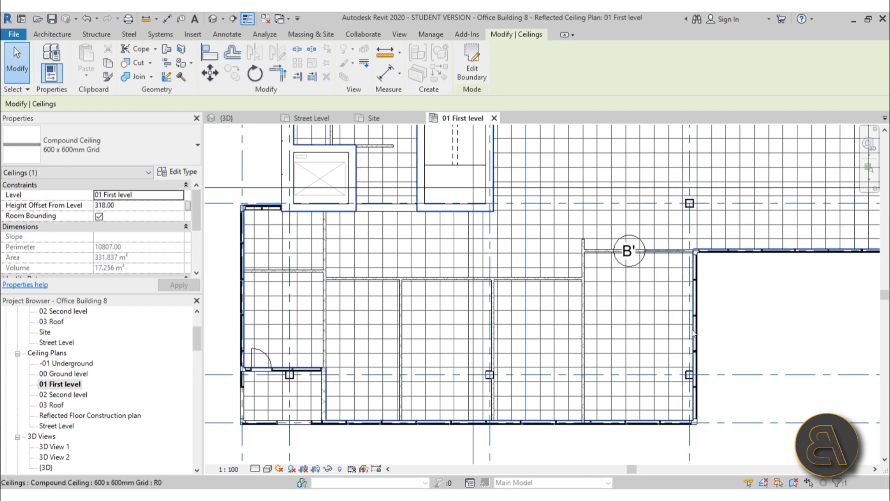
{"action": "left_click", "coordinate": [694, 332]}
{"action": "middle_click_drag", "start_coordinate": [466, 287], "coordinate": [460, 290]}
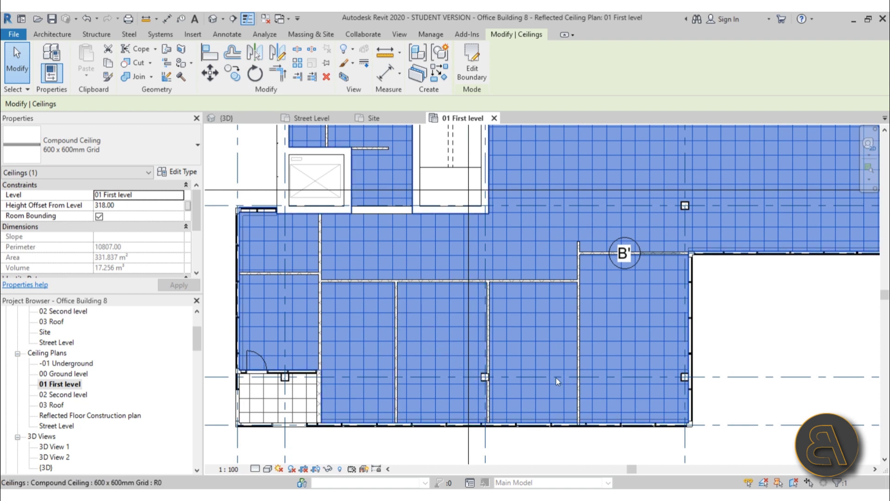
{"action": "scroll", "coordinate": [561, 352], "scroll_direction": "down", "scroll_amount": 2}
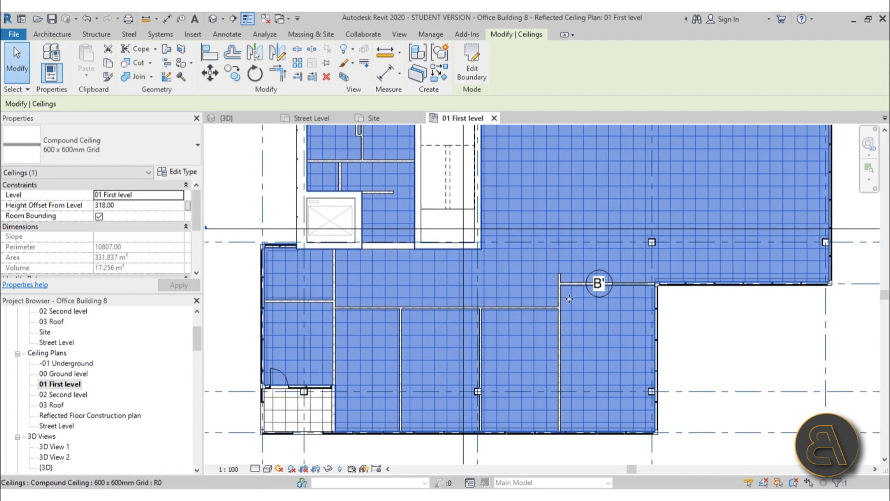
{"action": "middle_click_drag", "start_coordinate": [570, 299], "coordinate": [440, 348]}
{"action": "scroll", "coordinate": [425, 352], "scroll_direction": "down", "scroll_amount": 1}
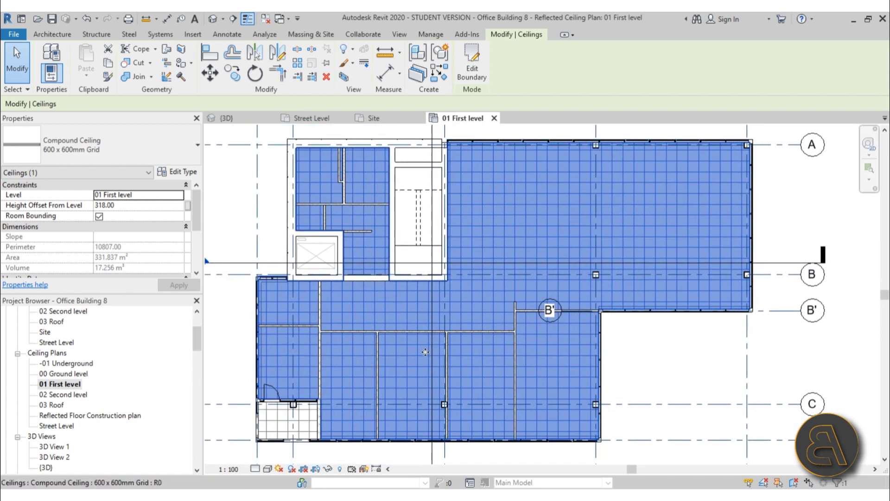
{"action": "left_click", "coordinate": [658, 365]}
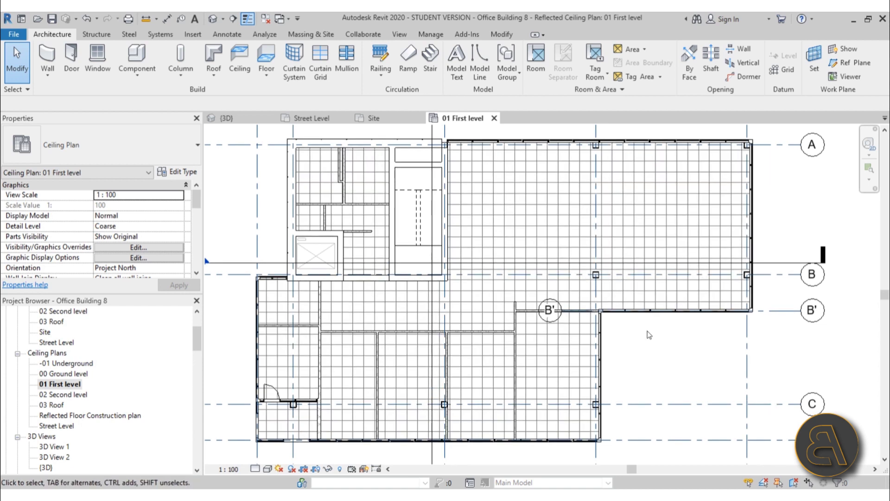
{"action": "middle_click_drag", "start_coordinate": [647, 330], "coordinate": [648, 330]}
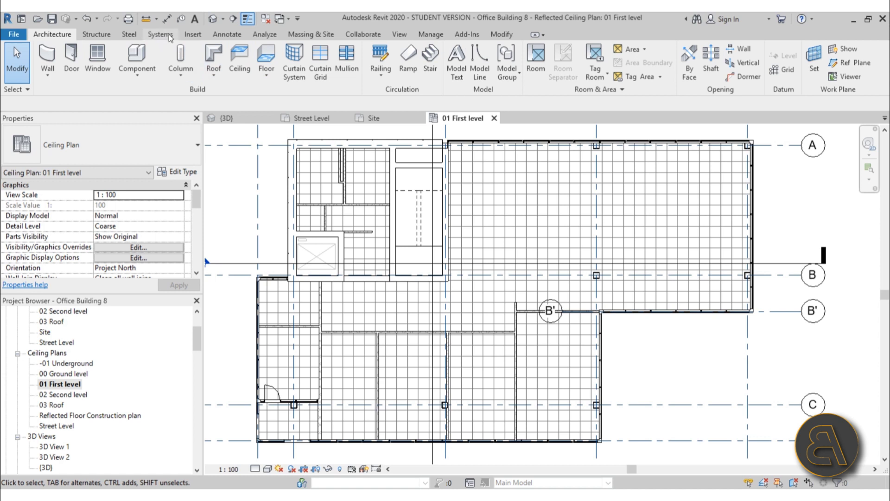
- Start placing a component and go up to the US Metric library folder to load a new family
{"action": "left_click", "coordinate": [143, 61]}
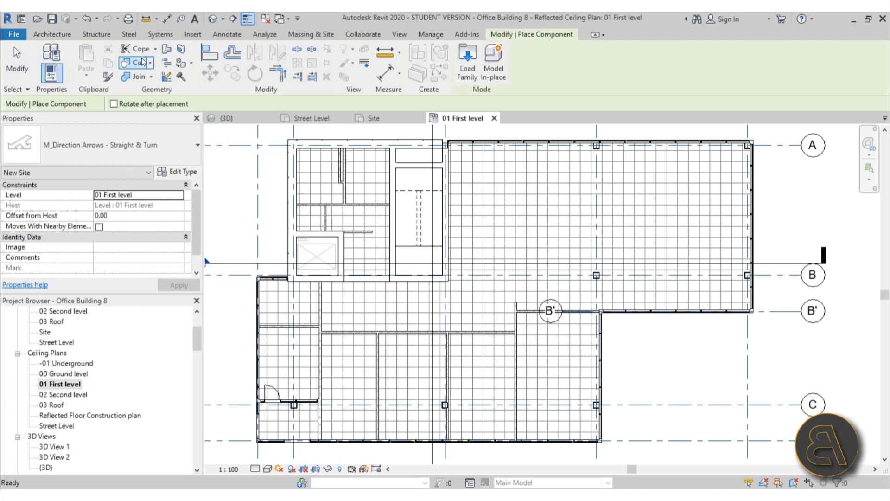
{"action": "left_click", "coordinate": [471, 83]}
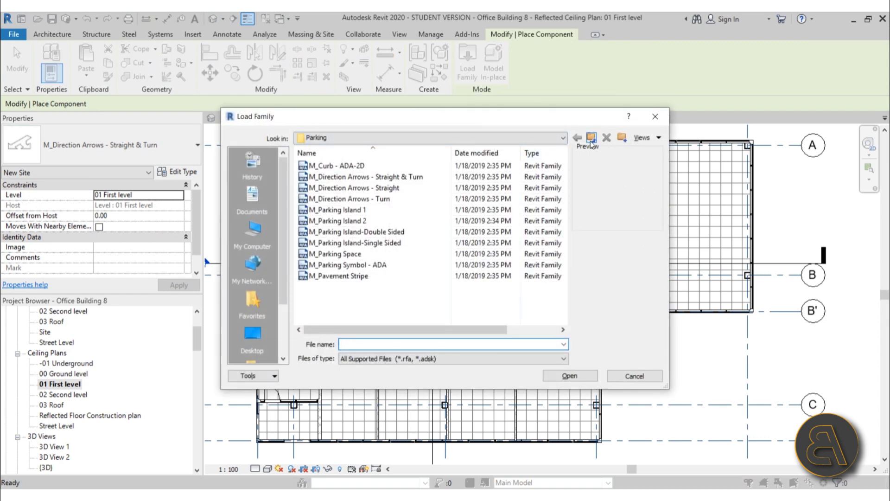
{"action": "left_click", "coordinate": [592, 139]}
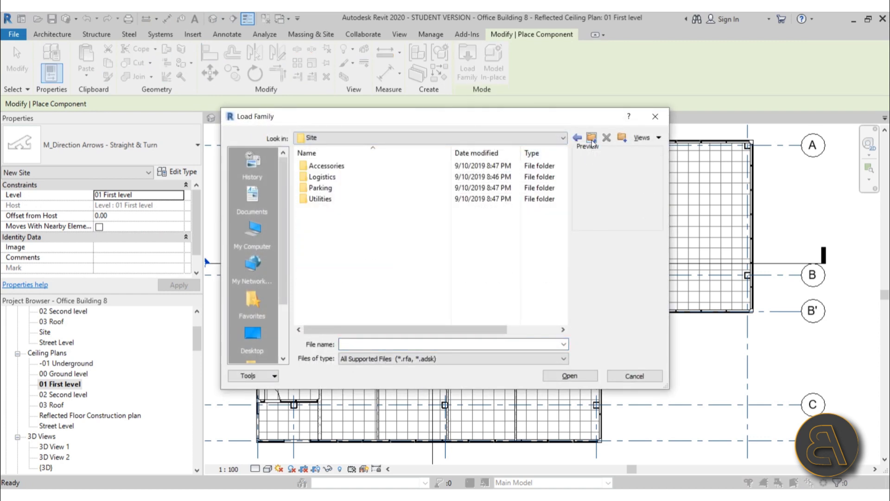
{"action": "left_click", "coordinate": [592, 139]}
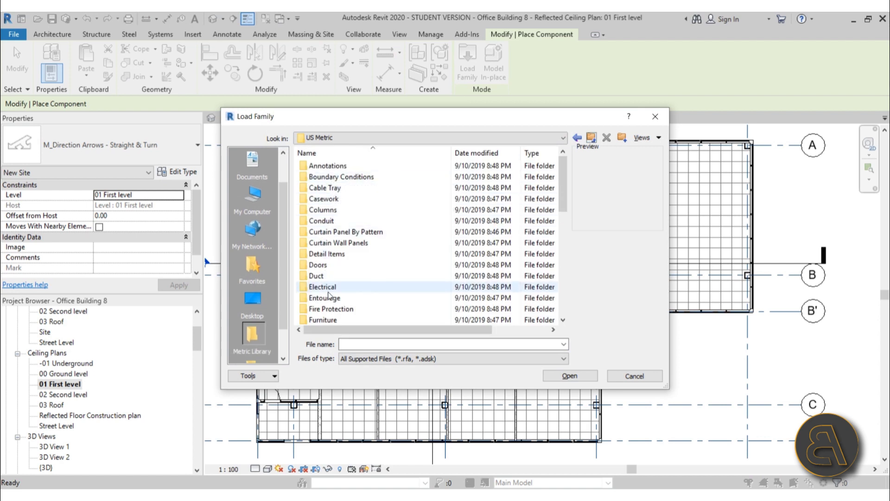
- Open the Internal folder of the Architectural lighting families and look through its light fixtures
{"action": "scroll", "coordinate": [343, 269], "scroll_direction": "down", "scroll_amount": 5}
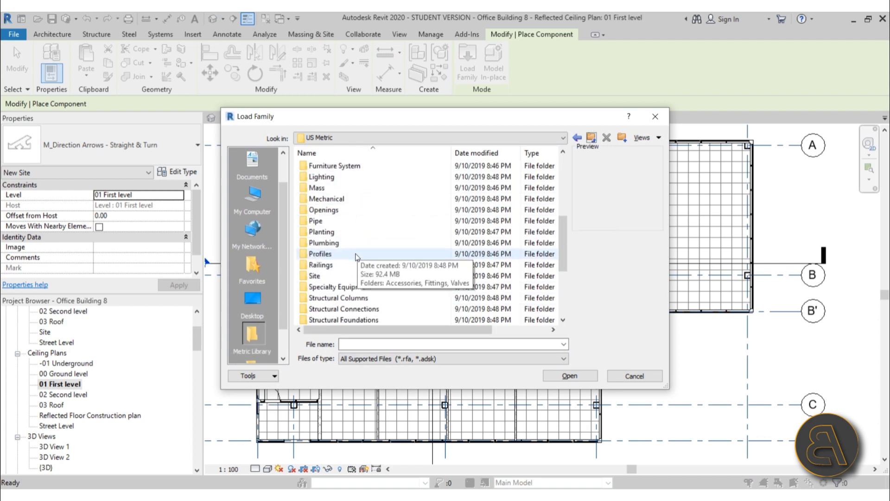
{"action": "scroll", "coordinate": [357, 256], "scroll_direction": "down", "scroll_amount": 2}
{"action": "scroll", "coordinate": [356, 259], "scroll_direction": "up", "scroll_amount": 2}
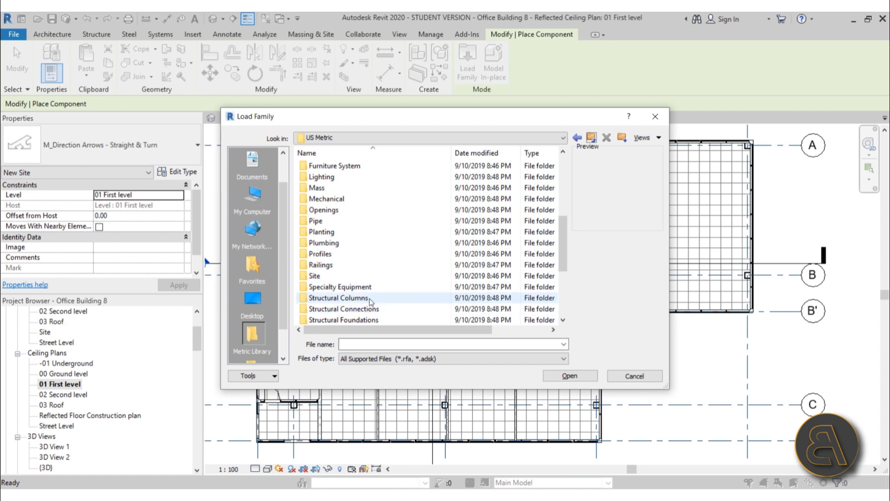
{"action": "left_click", "coordinate": [318, 181]}
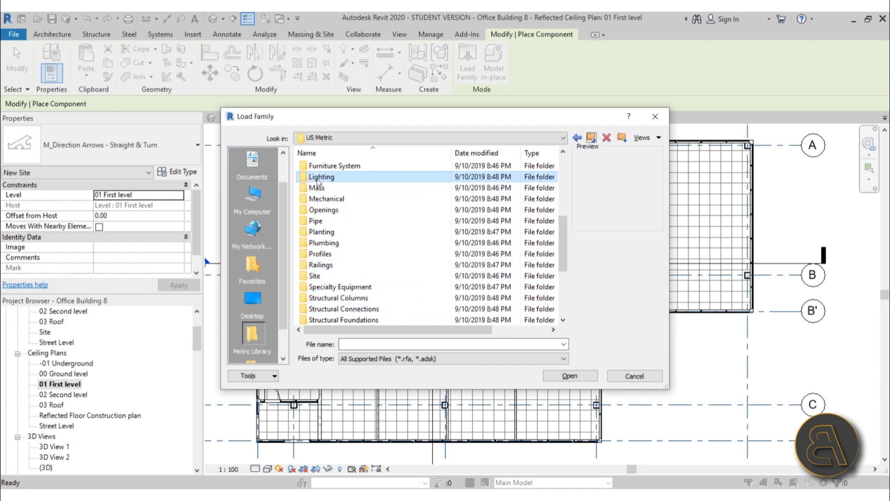
{"action": "double_click", "coordinate": [318, 181]}
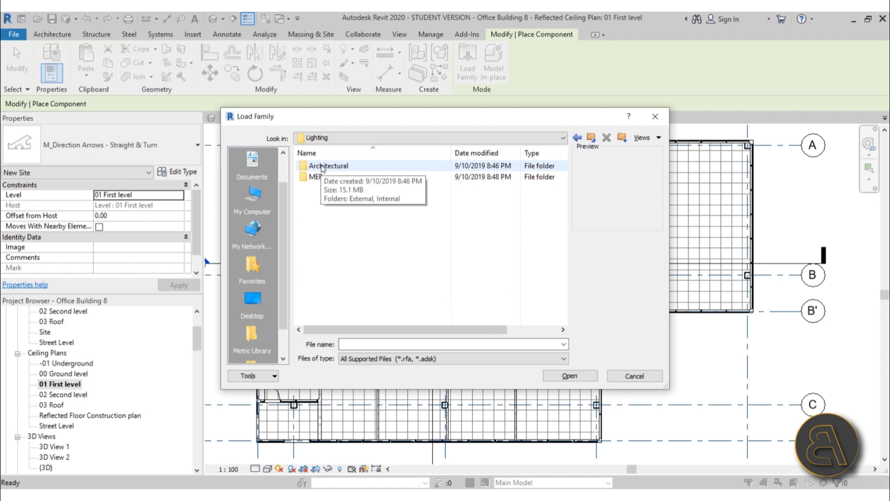
{"action": "double_click", "coordinate": [322, 167]}
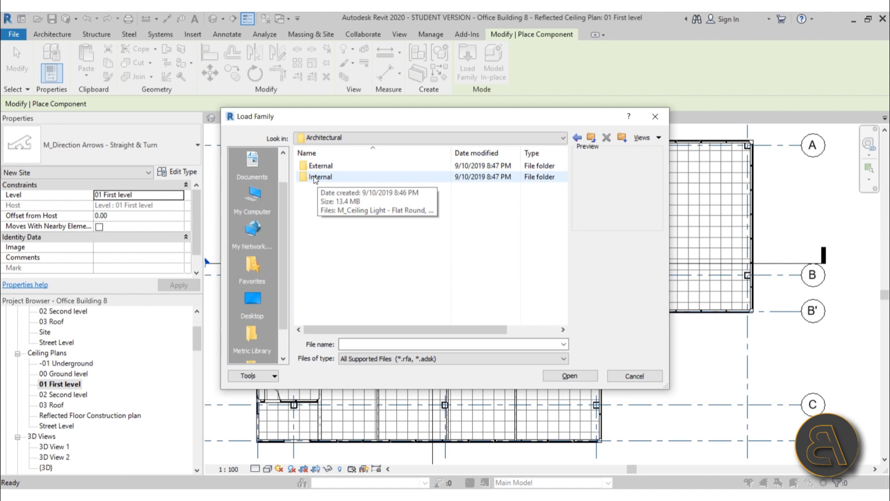
{"action": "double_click", "coordinate": [323, 178]}
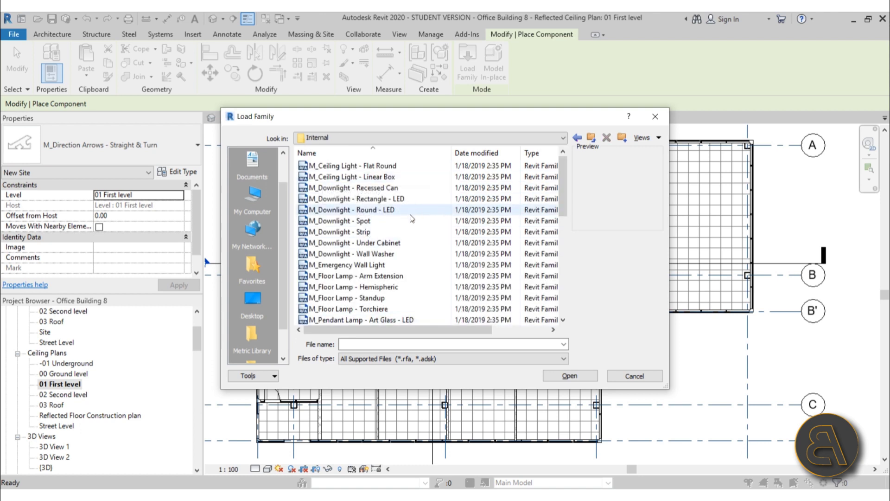
{"action": "scroll", "coordinate": [380, 260], "scroll_direction": "down", "scroll_amount": 7}
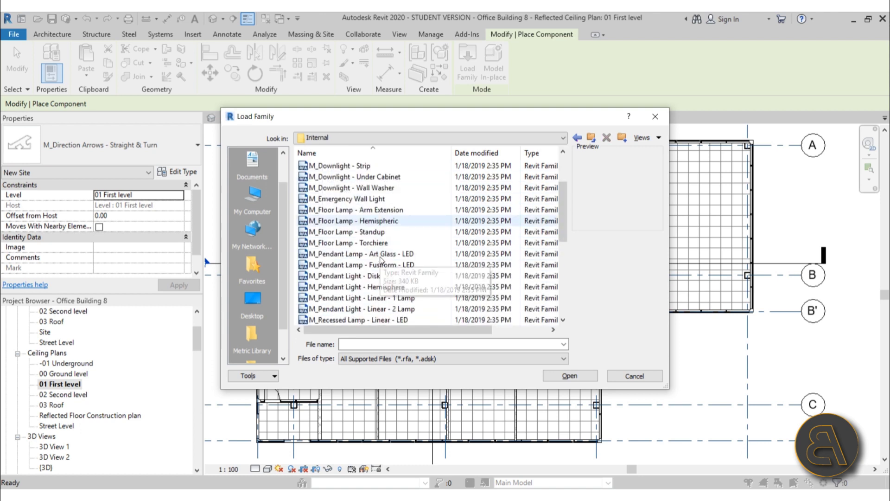
{"action": "scroll", "coordinate": [381, 261], "scroll_direction": "down", "scroll_amount": 3}
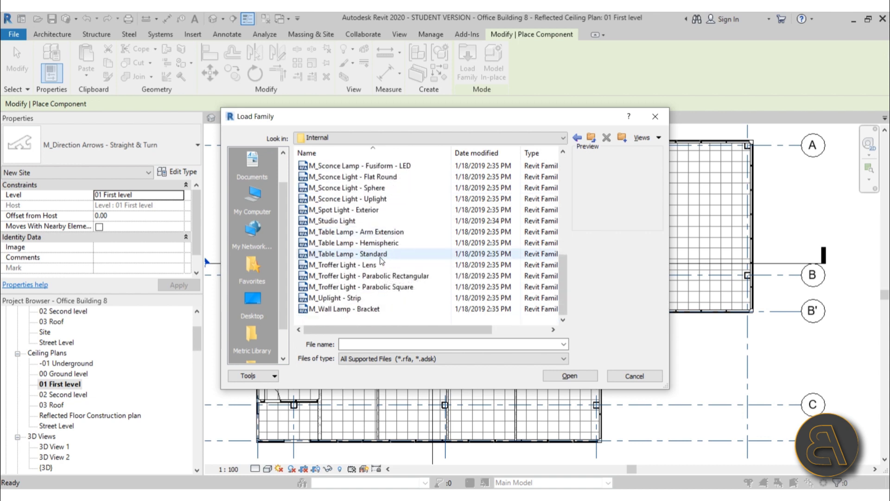
{"action": "scroll", "coordinate": [360, 302], "scroll_direction": "up", "scroll_amount": 10}
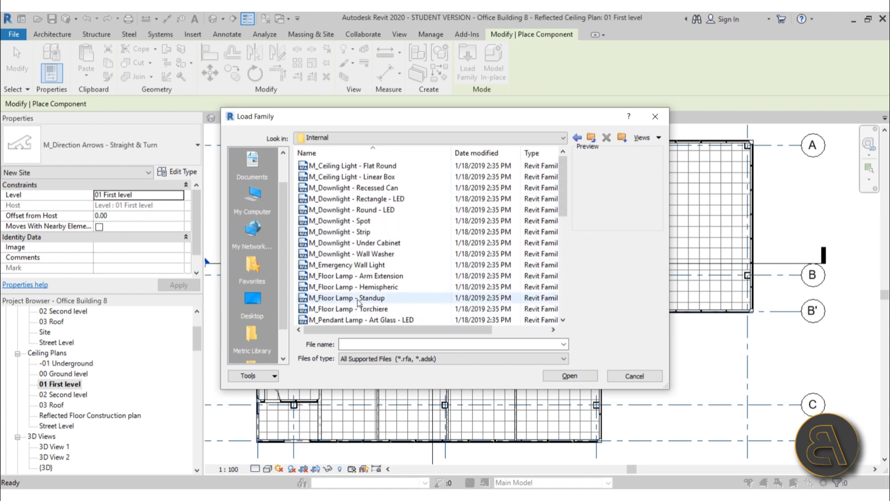
- Preview the internal lighting families, including the ceiling lights, table lamps and troffer lights, to find suitable office fixtures
{"action": "left_click", "coordinate": [345, 179]}
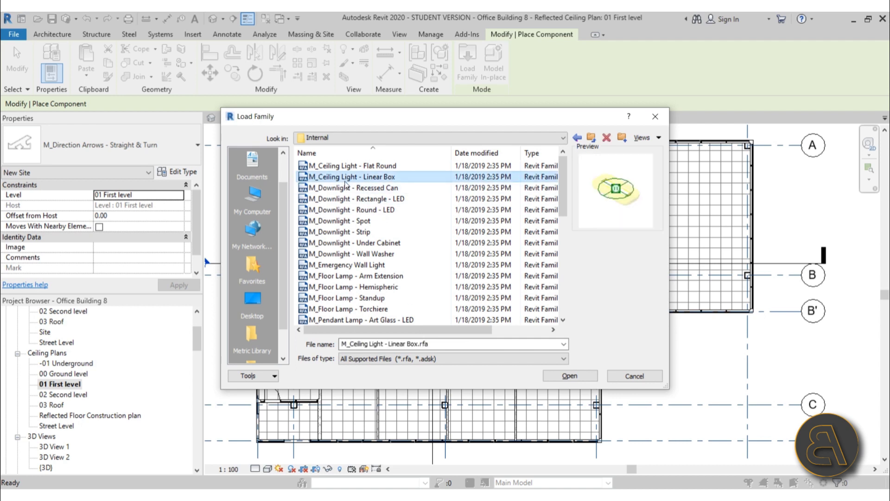
{"action": "left_click", "coordinate": [366, 166]}
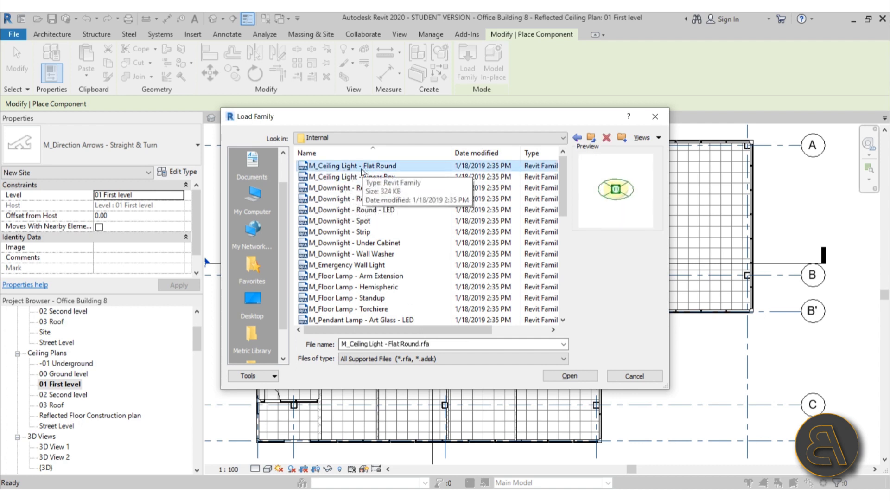
{"action": "scroll", "coordinate": [378, 233], "scroll_direction": "down", "scroll_amount": 3}
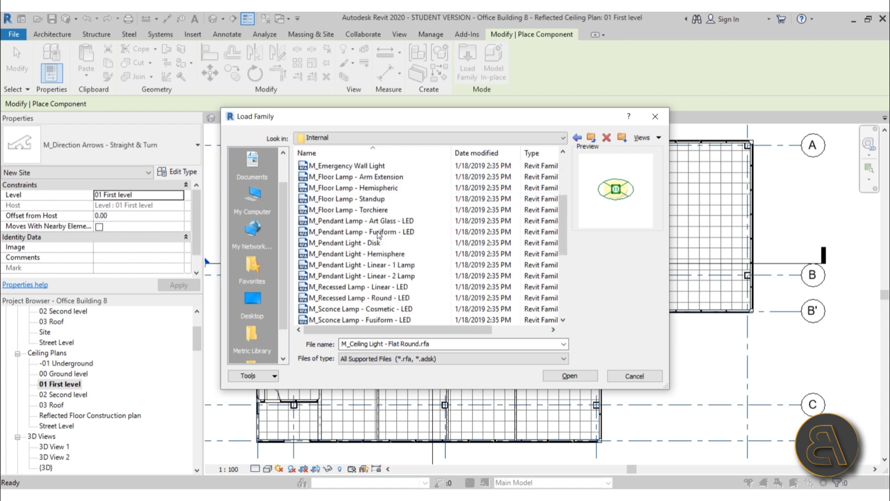
{"action": "scroll", "coordinate": [378, 233], "scroll_direction": "down", "scroll_amount": 4}
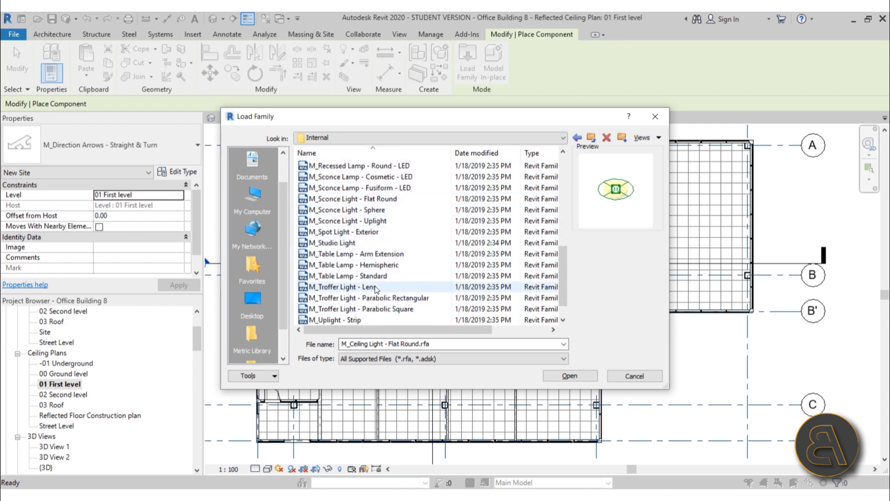
{"action": "scroll", "coordinate": [366, 288], "scroll_direction": "down", "scroll_amount": 1}
{"action": "left_click", "coordinate": [360, 265]}
{"action": "left_click", "coordinate": [356, 253]}
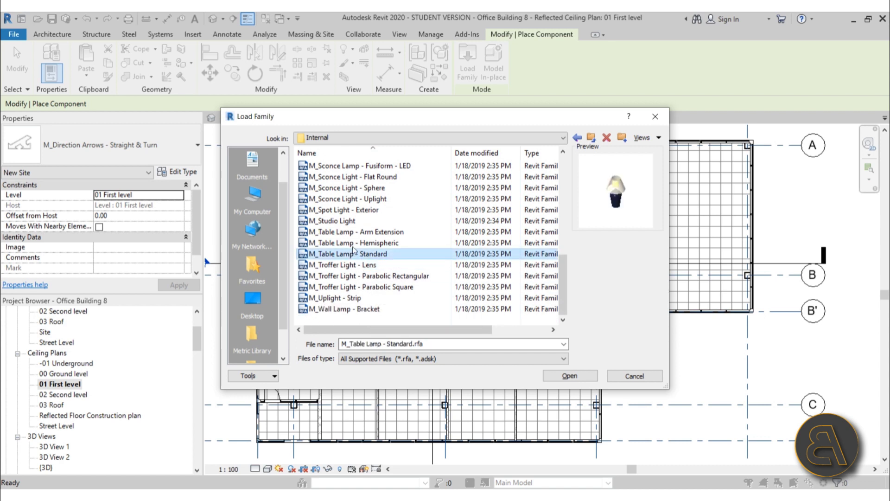
{"action": "left_click", "coordinate": [353, 243]}
{"action": "left_click", "coordinate": [350, 266]}
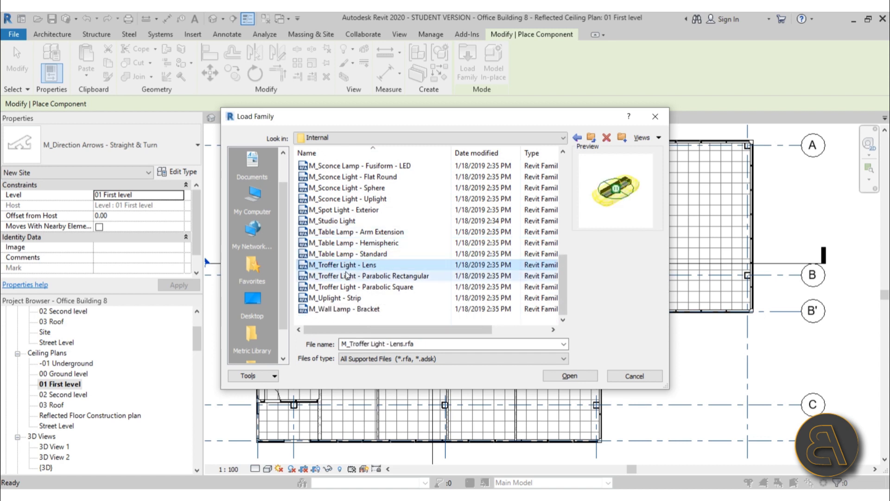
{"action": "left_click", "coordinate": [347, 276]}
{"action": "left_click", "coordinate": [345, 287]}
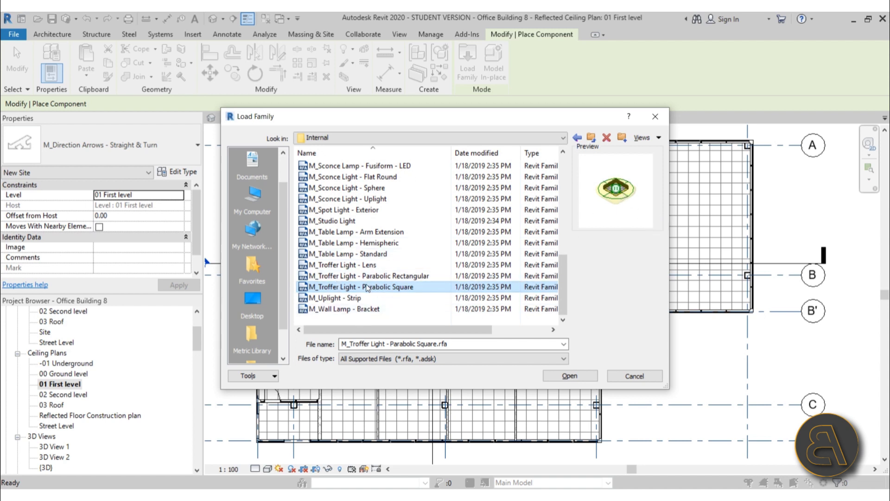
{"action": "scroll", "coordinate": [343, 222], "scroll_direction": "up", "scroll_amount": 8}
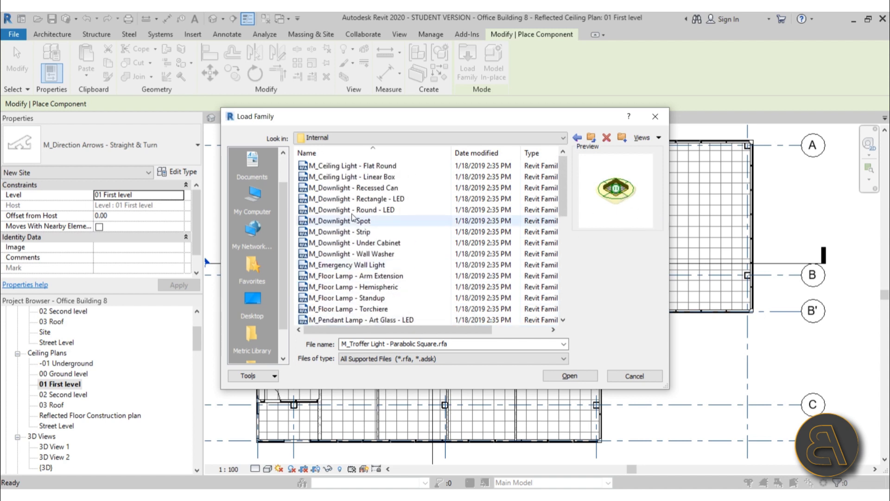
- Compare the previews of the downlight families and the emergency wall light with the two ceiling light families
{"action": "left_click", "coordinate": [336, 177]}
{"action": "left_click", "coordinate": [335, 166], "text": "ctrl"}
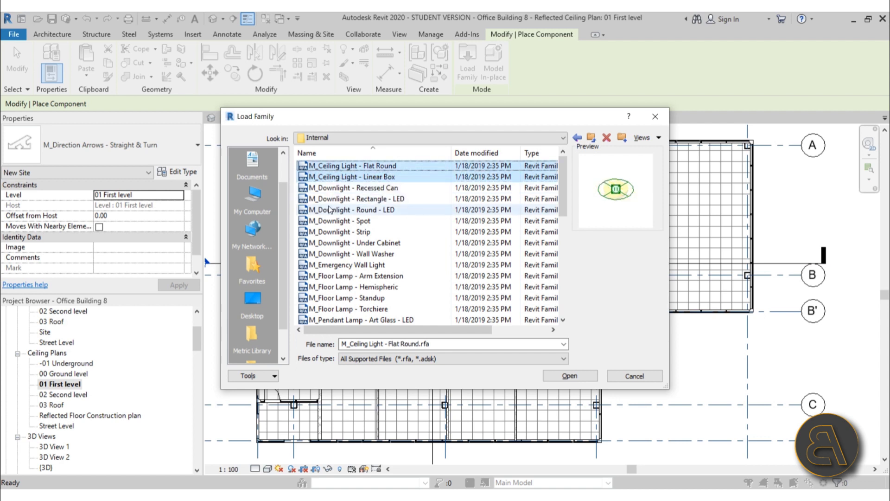
{"action": "left_click", "coordinate": [347, 187]}
{"action": "left_click", "coordinate": [342, 199]}
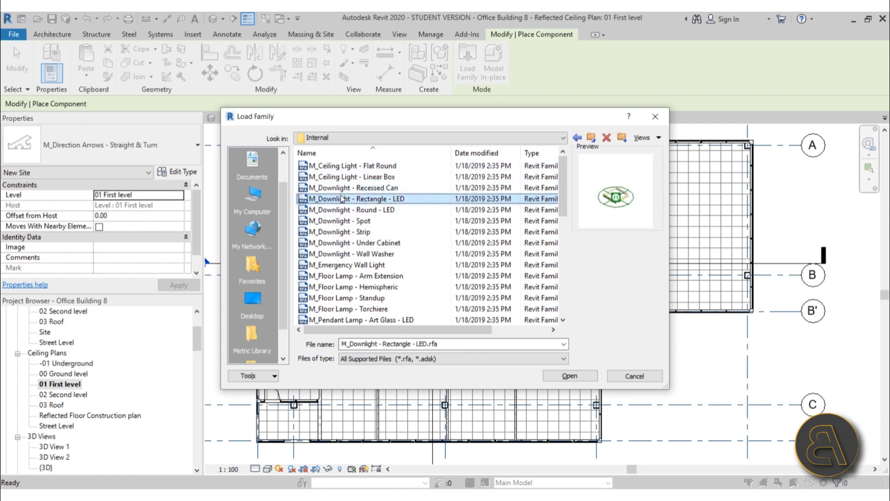
{"action": "left_click", "coordinate": [338, 210]}
{"action": "left_click", "coordinate": [337, 221]}
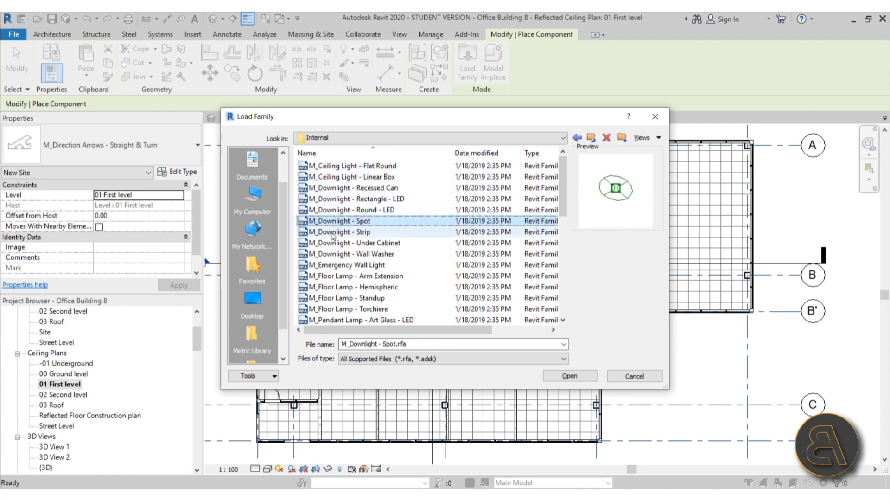
{"action": "left_click", "coordinate": [334, 232]}
{"action": "left_click", "coordinate": [331, 244]}
{"action": "left_click", "coordinate": [329, 265]}
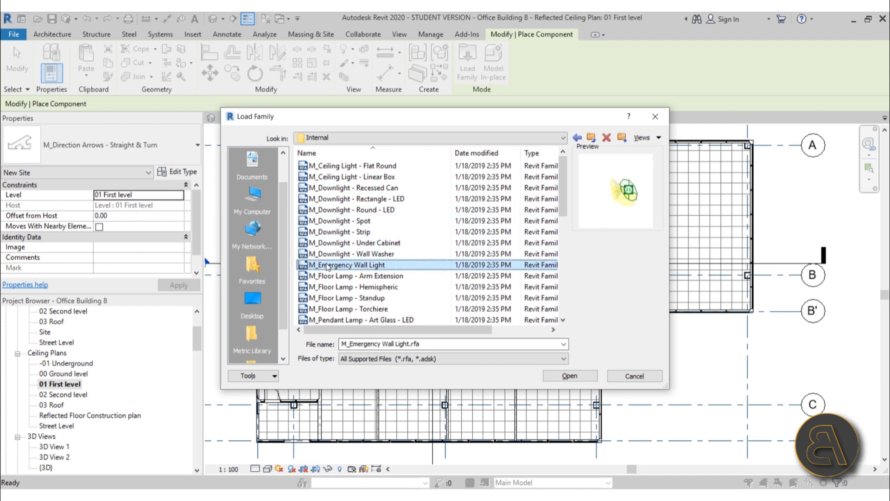
- Load the M_Ceiling Light - Flat Round and M_Ceiling Light - Linear Box families into the project
{"action": "left_click", "coordinate": [345, 179]}
{"action": "left_click", "coordinate": [341, 166]}
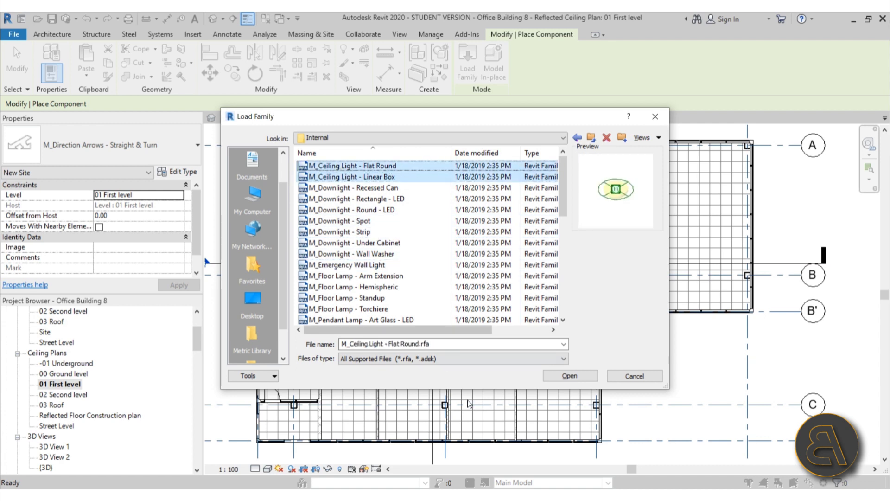
{"action": "left_click", "coordinate": [571, 376]}
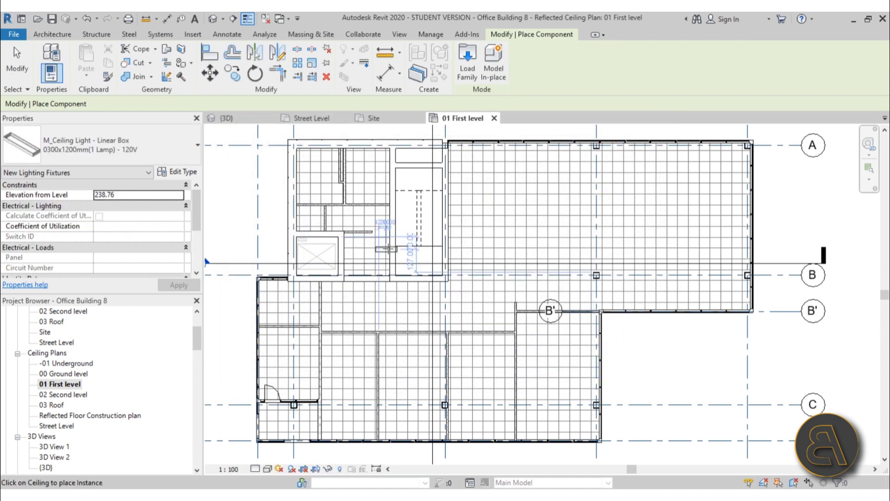
- Set the component type to M_Ceiling Light - Flat Round, 60W - 277V
{"action": "scroll", "coordinate": [362, 257], "scroll_direction": "up", "scroll_amount": 1}
{"action": "scroll", "coordinate": [362, 257], "scroll_direction": "up", "scroll_amount": 2}
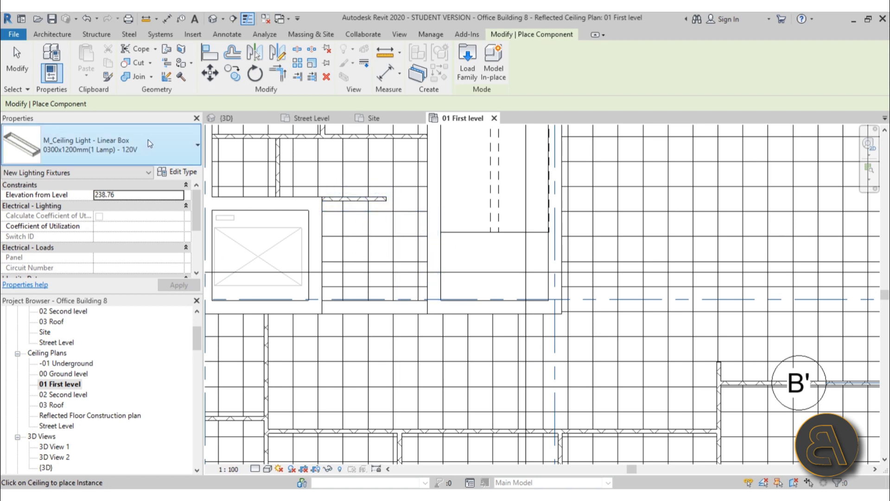
{"action": "left_click", "coordinate": [132, 146]}
{"action": "scroll", "coordinate": [117, 224], "scroll_direction": "up", "scroll_amount": 1}
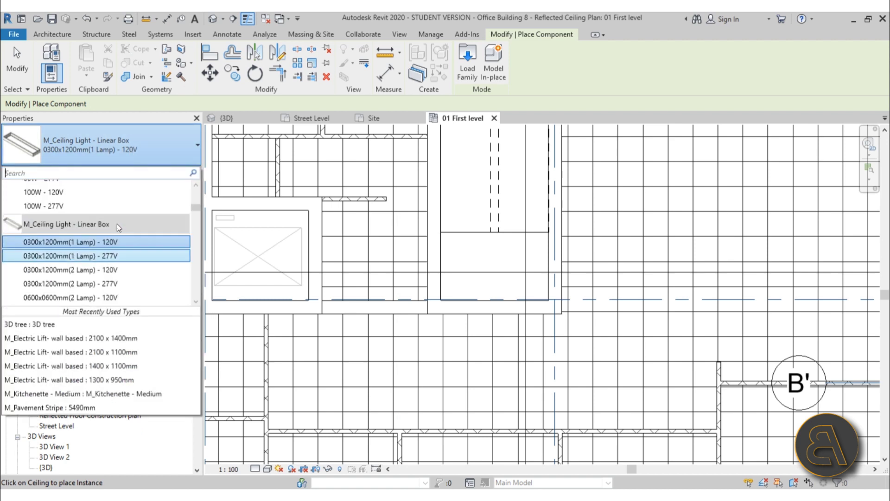
{"action": "scroll", "coordinate": [117, 224], "scroll_direction": "up", "scroll_amount": 3}
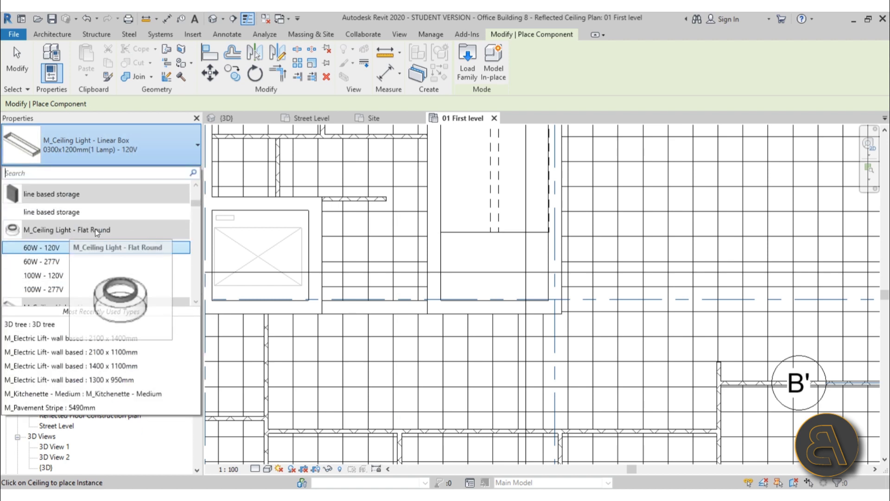
{"action": "scroll", "coordinate": [99, 229], "scroll_direction": "down", "scroll_amount": 3}
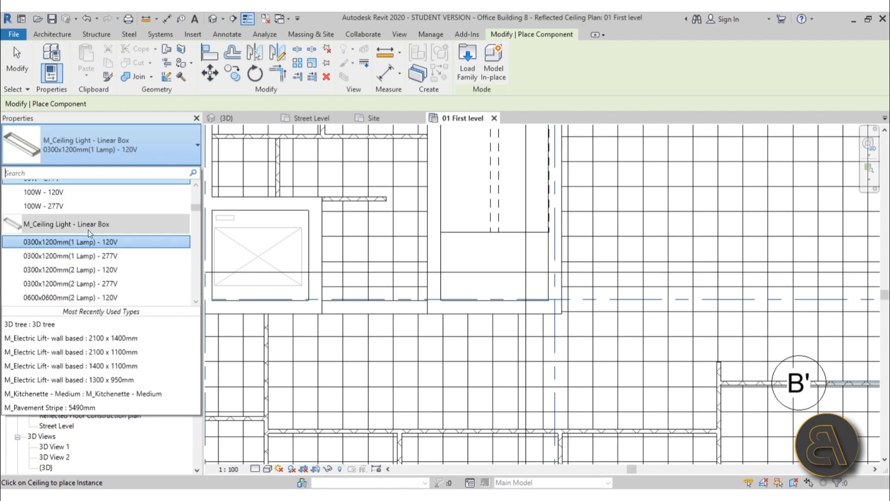
{"action": "scroll", "coordinate": [101, 226], "scroll_direction": "up", "scroll_amount": 3}
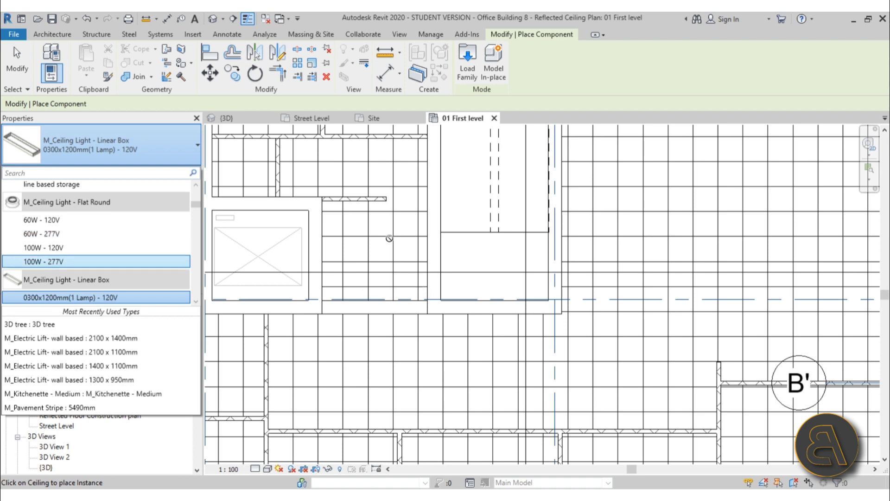
{"action": "scroll", "coordinate": [368, 232], "scroll_direction": "down", "scroll_amount": 2}
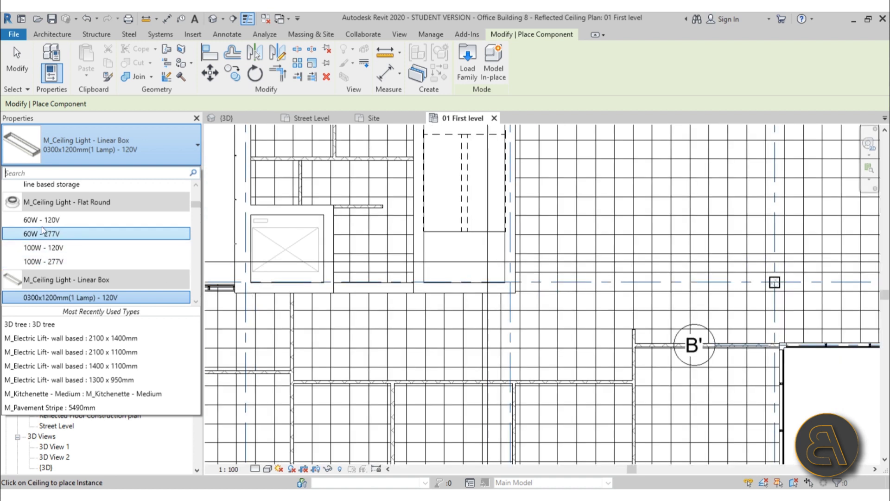
{"action": "mouse_move", "coordinate": [44, 222]}
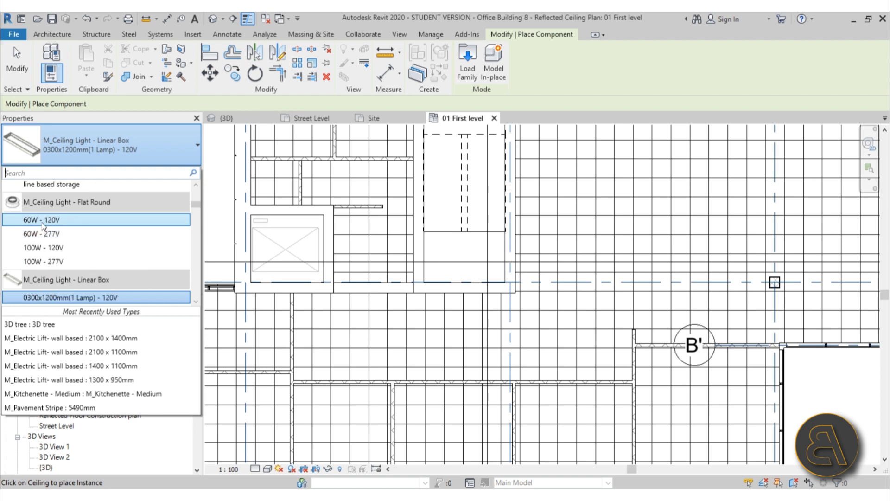
{"action": "scroll", "coordinate": [42, 227], "scroll_direction": "down", "scroll_amount": 1}
{"action": "scroll", "coordinate": [55, 225], "scroll_direction": "down", "scroll_amount": 2}
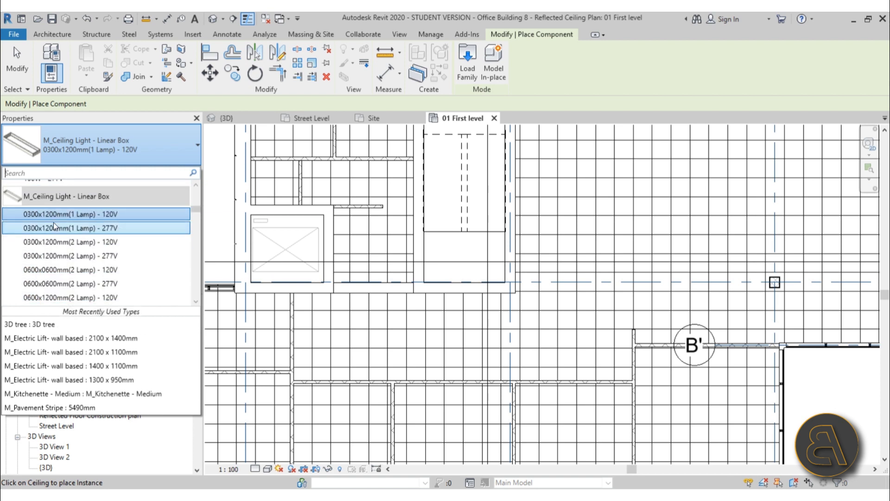
{"action": "scroll", "coordinate": [97, 241], "scroll_direction": "up", "scroll_amount": 1}
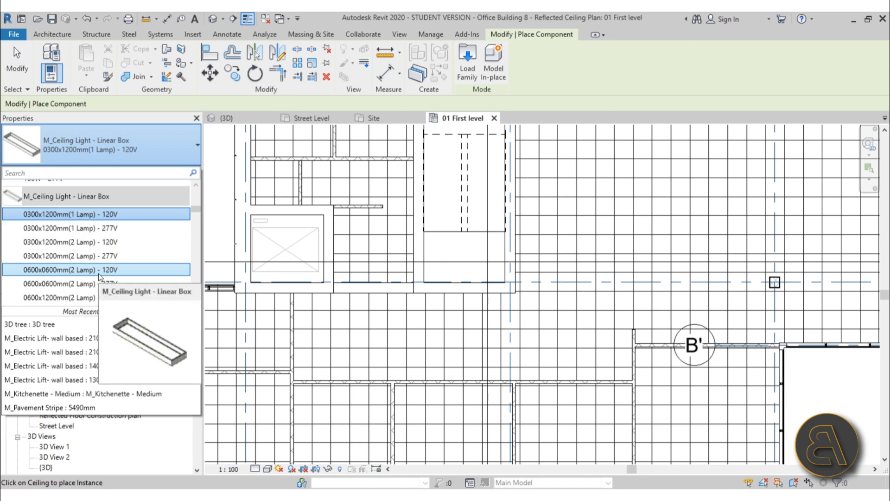
{"action": "scroll", "coordinate": [102, 257], "scroll_direction": "up", "scroll_amount": 2}
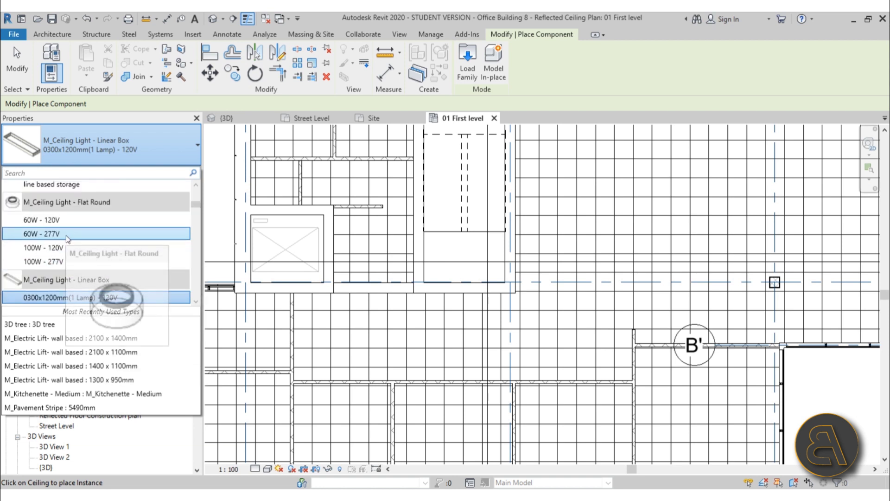
{"action": "left_click", "coordinate": [41, 236]}
- Place flat round ceiling lights in the core, one in the space beside the elevator shaft and one in the area just above it
{"action": "scroll", "coordinate": [364, 238], "scroll_direction": "up", "scroll_amount": 3}
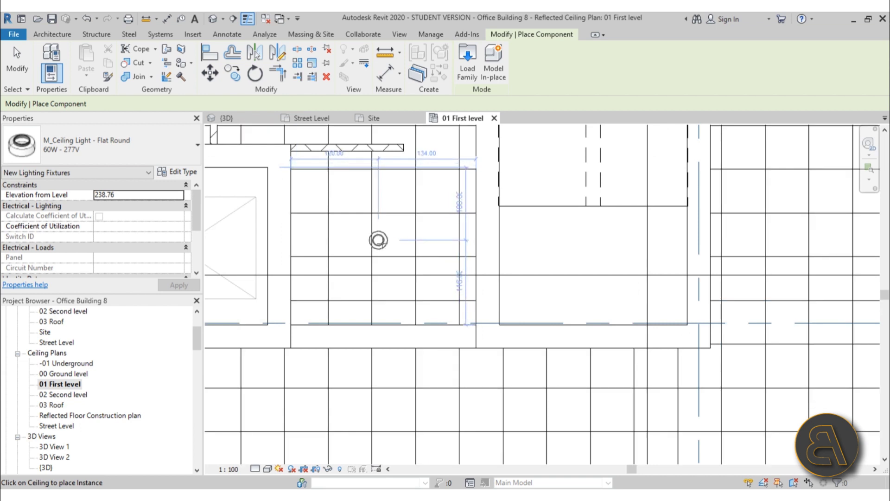
{"action": "scroll", "coordinate": [378, 238], "scroll_direction": "up", "scroll_amount": 3}
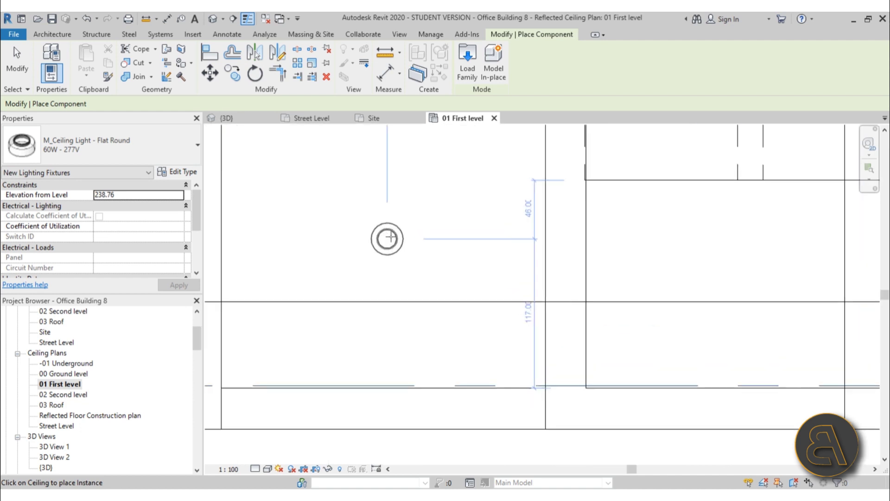
{"action": "scroll", "coordinate": [394, 231], "scroll_direction": "up", "scroll_amount": 2}
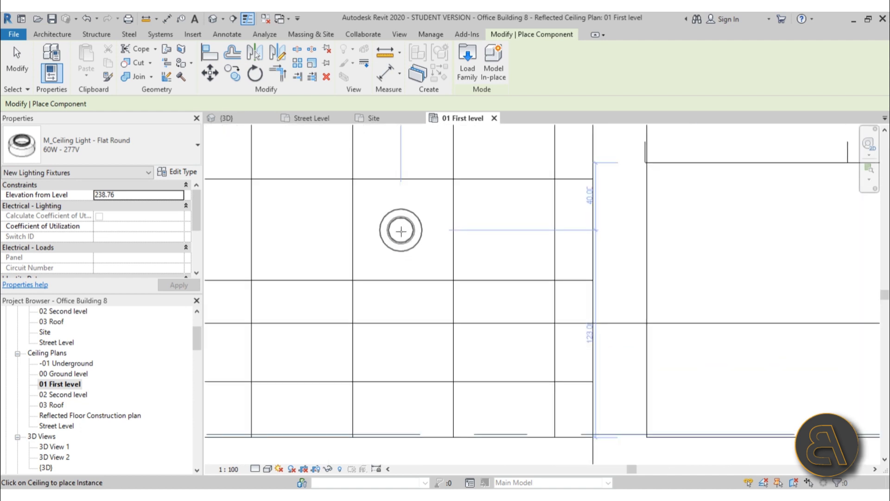
{"action": "scroll", "coordinate": [401, 232], "scroll_direction": "down", "scroll_amount": 2}
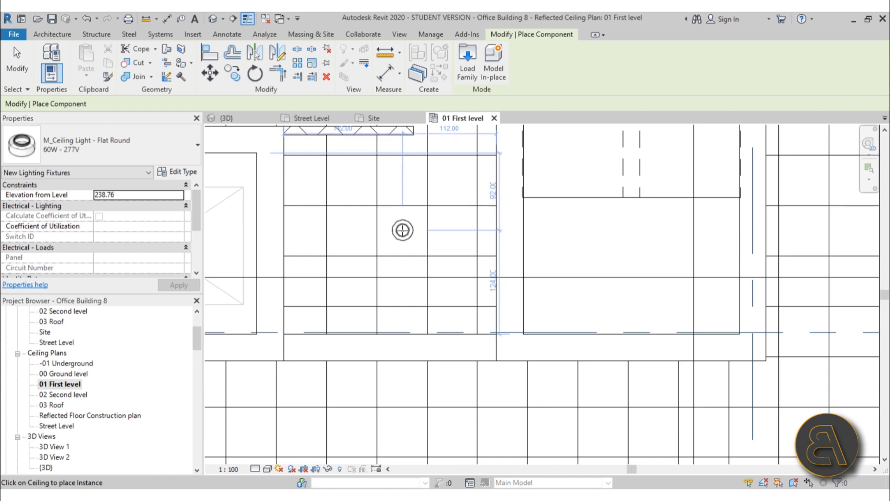
{"action": "scroll", "coordinate": [401, 228], "scroll_direction": "up", "scroll_amount": 1}
{"action": "left_click", "coordinate": [403, 231]}
{"action": "scroll", "coordinate": [352, 225], "scroll_direction": "up", "scroll_amount": 2}
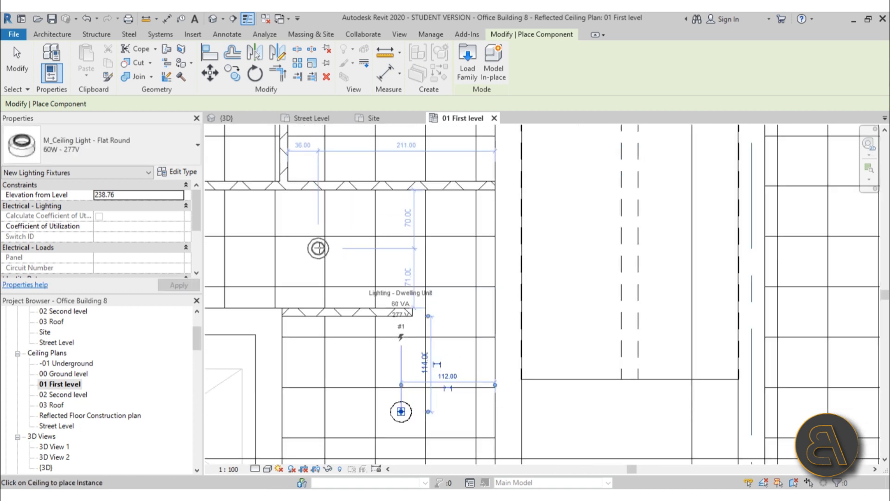
{"action": "scroll", "coordinate": [378, 249], "scroll_direction": "down", "scroll_amount": 4}
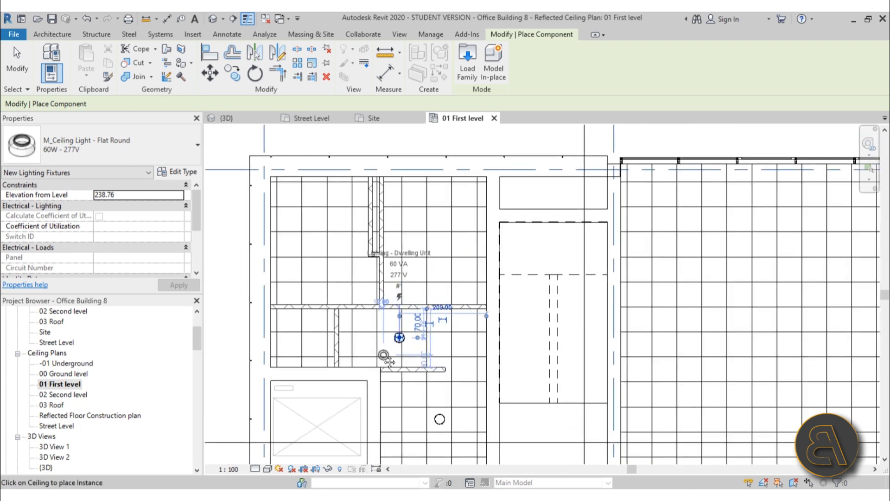
{"action": "scroll", "coordinate": [415, 252], "scroll_direction": "up", "scroll_amount": 2}
- Place three flat round ceiling lights in a row along the corridor below the core, and end the placement
{"action": "scroll", "coordinate": [399, 270], "scroll_direction": "down", "scroll_amount": 3}
{"action": "middle_click_drag", "start_coordinate": [435, 344], "coordinate": [390, 239]}
{"action": "scroll", "coordinate": [377, 286], "scroll_direction": "up", "scroll_amount": 4}
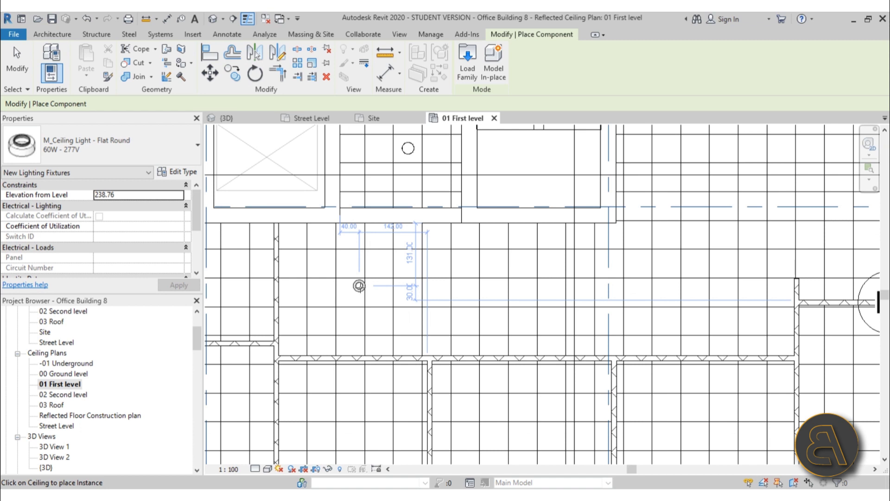
{"action": "left_click", "coordinate": [359, 286]}
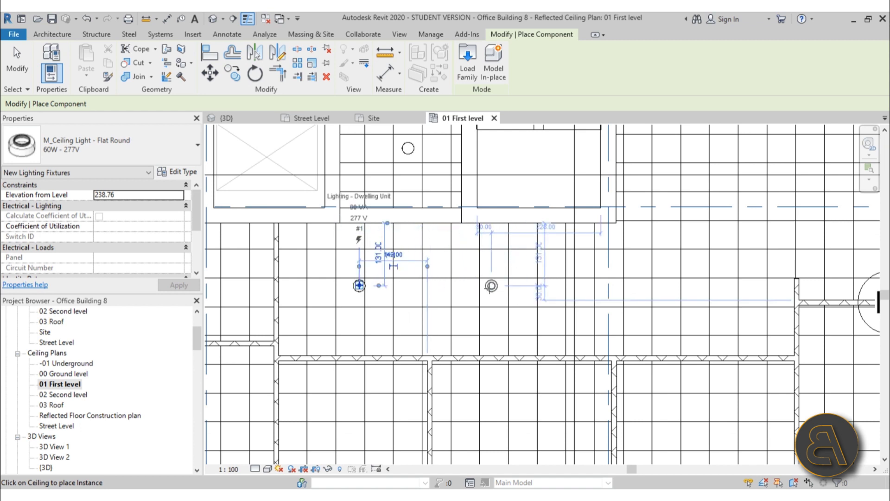
{"action": "left_click", "coordinate": [487, 290]}
{"action": "left_click", "coordinate": [665, 286]}
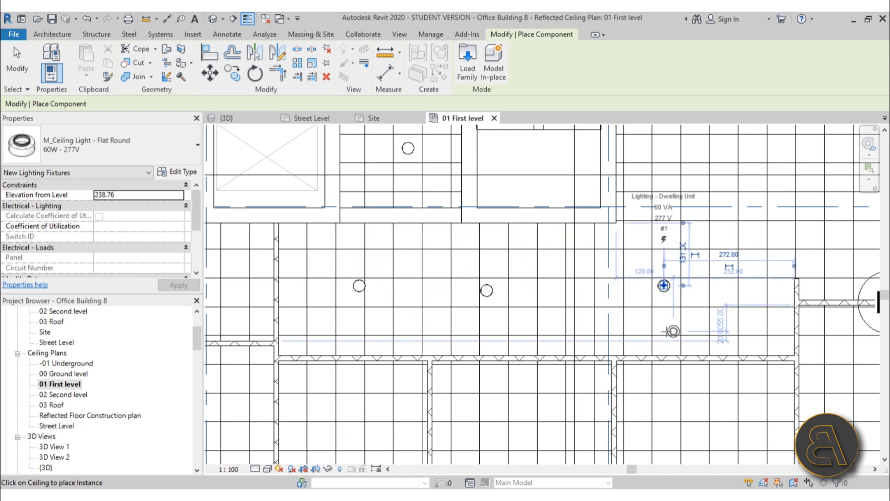
{"action": "middle_click_drag", "start_coordinate": [620, 286], "coordinate": [593, 297]}
{"action": "key", "text": "Escape"}
{"action": "key", "text": "Escape"}
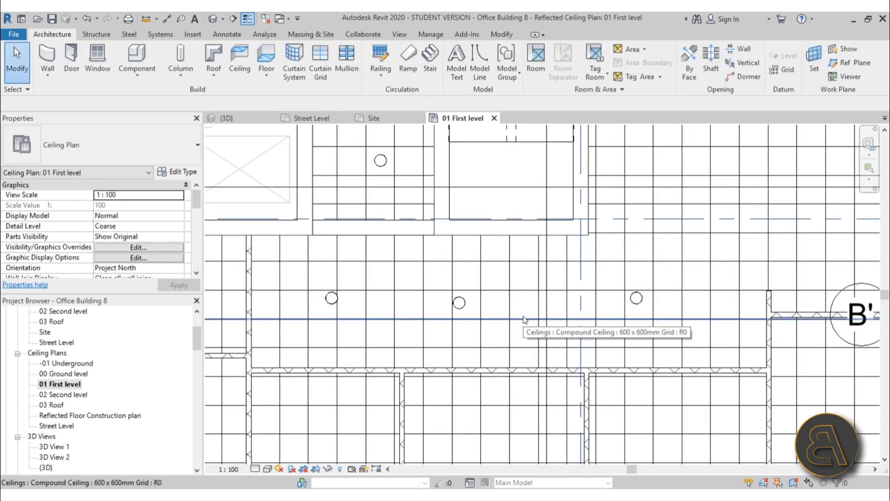
- Move the leftmost corridor light slightly down and left, and nudge it up toward the line of the other corridor lights
{"action": "scroll", "coordinate": [335, 303], "scroll_direction": "up", "scroll_amount": 3}
{"action": "left_click", "coordinate": [328, 302]}
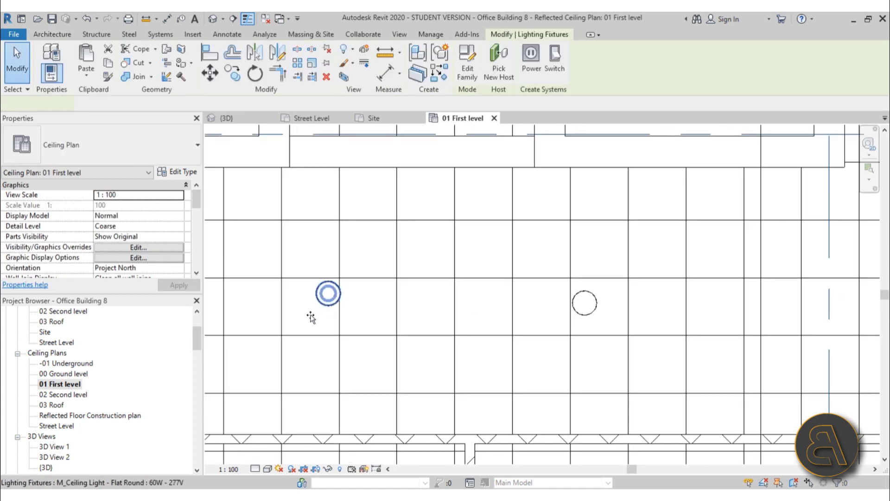
{"action": "left_click_drag", "start_coordinate": [310, 317], "coordinate": [312, 317]}
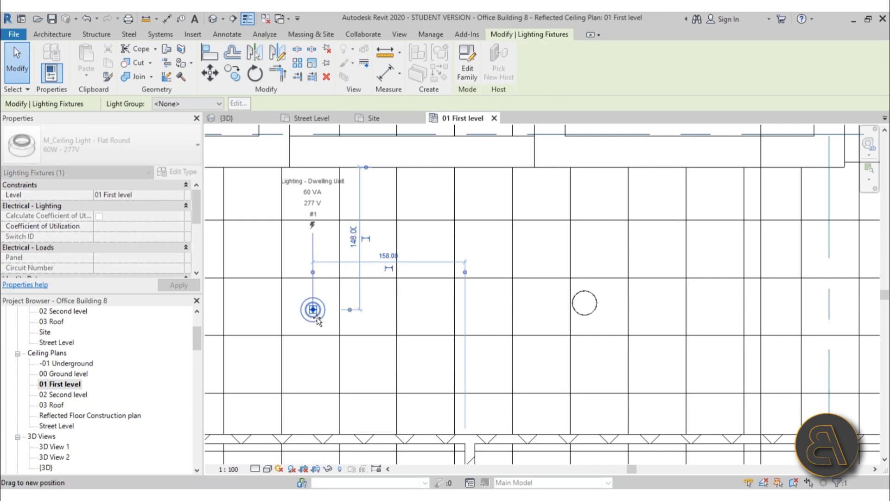
{"action": "scroll", "coordinate": [317, 319], "scroll_direction": "down", "scroll_amount": 3}
{"action": "left_click", "coordinate": [360, 349]}
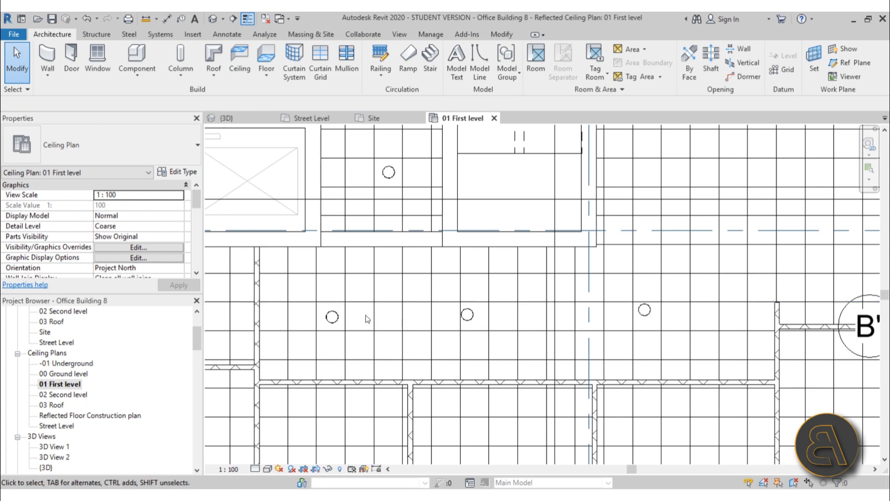
{"action": "scroll", "coordinate": [332, 318], "scroll_direction": "up", "scroll_amount": 3}
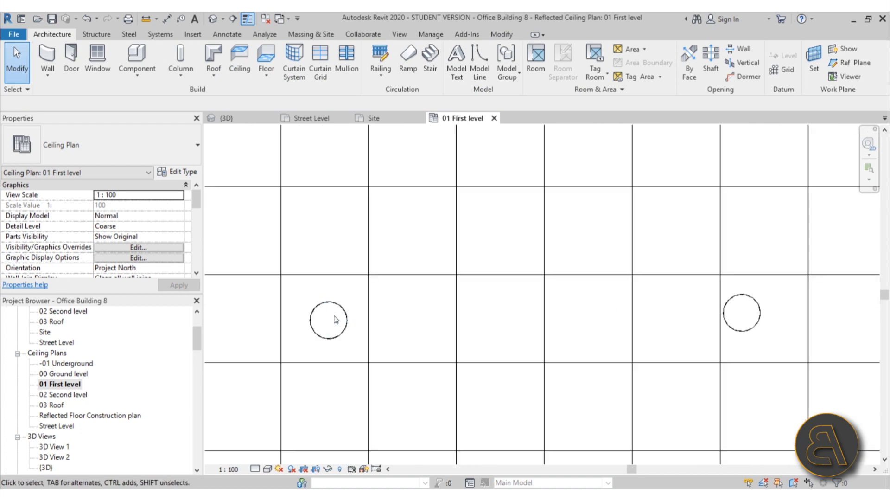
{"action": "left_click", "coordinate": [330, 319]}
{"action": "key", "text": "Up"}
{"action": "key", "text": "Up"}
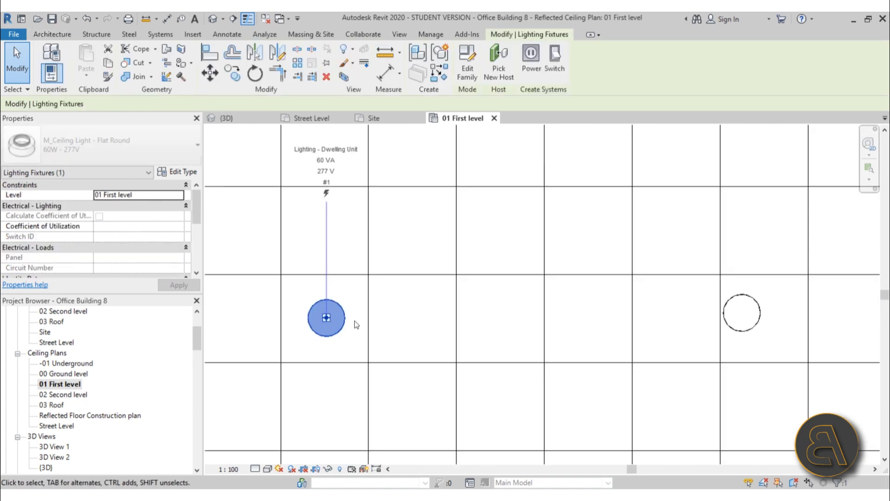
{"action": "left_click", "coordinate": [354, 328]}
{"action": "scroll", "coordinate": [353, 327], "scroll_direction": "down", "scroll_amount": 4}
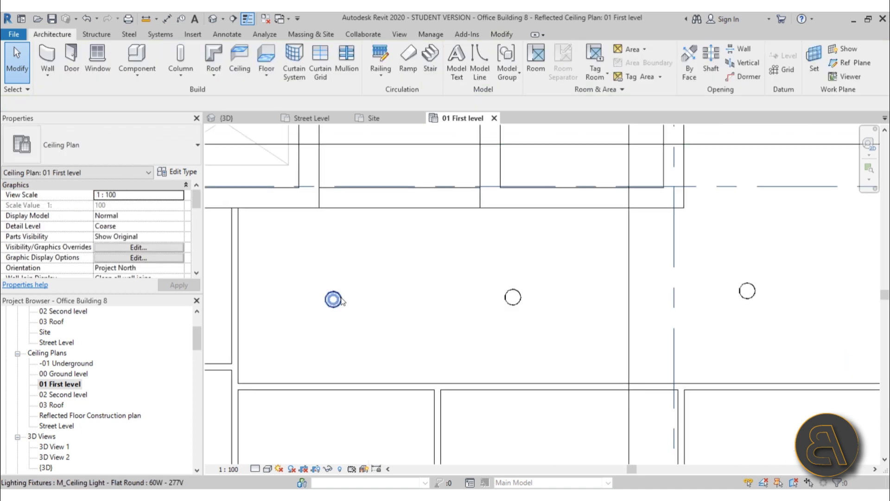
- Align the middle corridor light's front/back centerline with that of the leftmost corridor light
{"action": "left_click", "coordinate": [502, 35]}
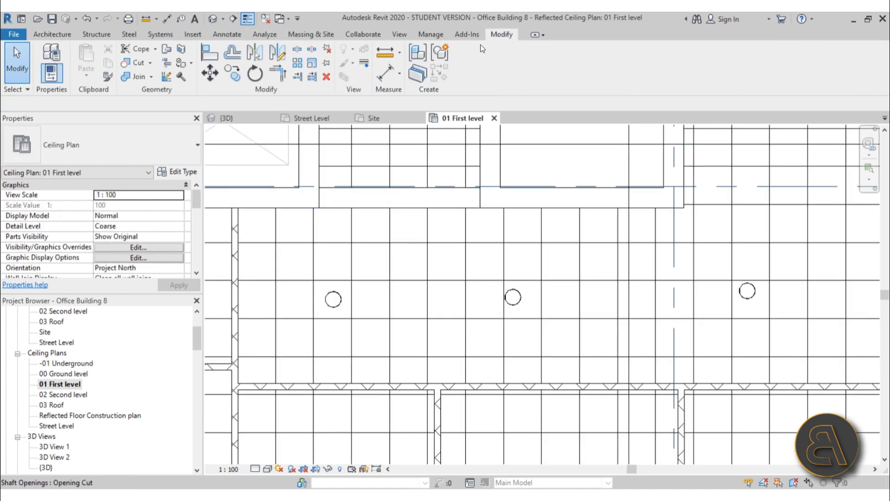
{"action": "left_click", "coordinate": [213, 56]}
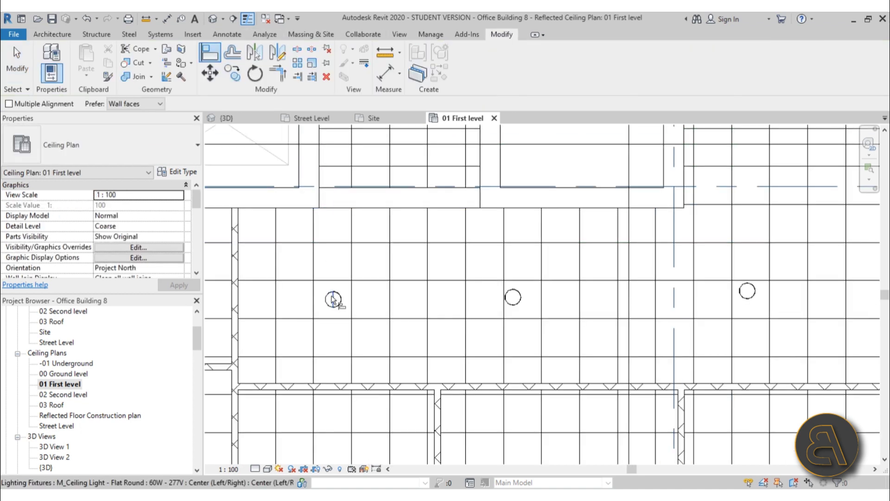
{"action": "scroll", "coordinate": [333, 300], "scroll_direction": "up", "scroll_amount": 3}
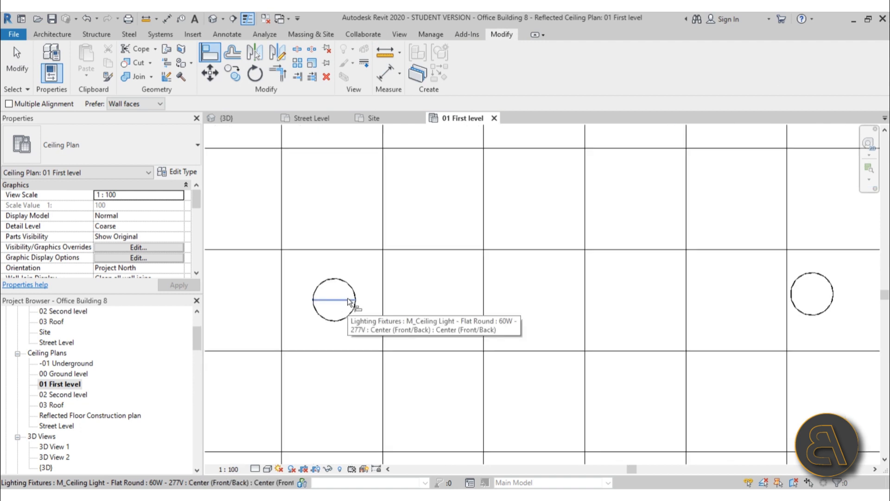
{"action": "left_click", "coordinate": [353, 300]}
{"action": "scroll", "coordinate": [308, 281], "scroll_direction": "down", "scroll_amount": 2}
{"action": "scroll", "coordinate": [514, 279], "scroll_direction": "up", "scroll_amount": 2}
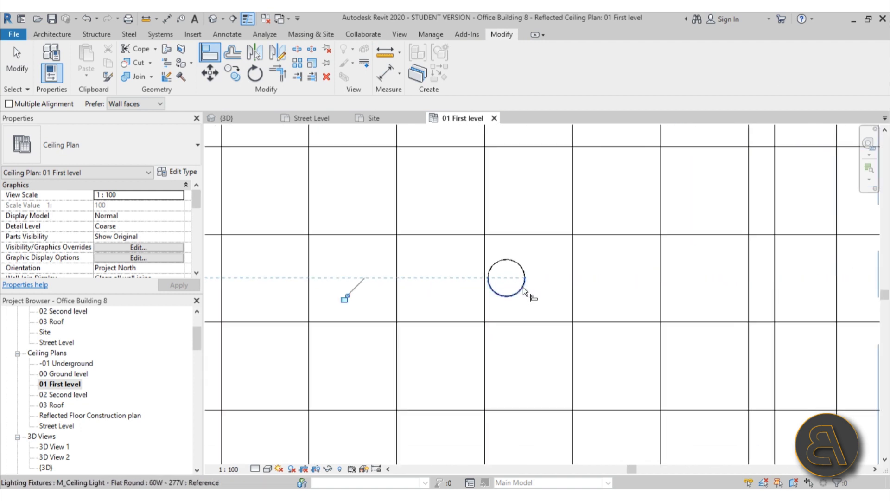
- Align the rightmost corridor light's front/back centerline with the middle corridor light, and end the Align command
{"action": "scroll", "coordinate": [524, 287], "scroll_direction": "down", "scroll_amount": 2}
{"action": "middle_click_drag", "start_coordinate": [524, 287], "coordinate": [494, 262]}
{"action": "scroll", "coordinate": [291, 280], "scroll_direction": "up", "scroll_amount": 1}
{"action": "scroll", "coordinate": [242, 274], "scroll_direction": "up", "scroll_amount": 1}
{"action": "scroll", "coordinate": [298, 276], "scroll_direction": "down", "scroll_amount": 1}
{"action": "scroll", "coordinate": [497, 263], "scroll_direction": "up", "scroll_amount": 1}
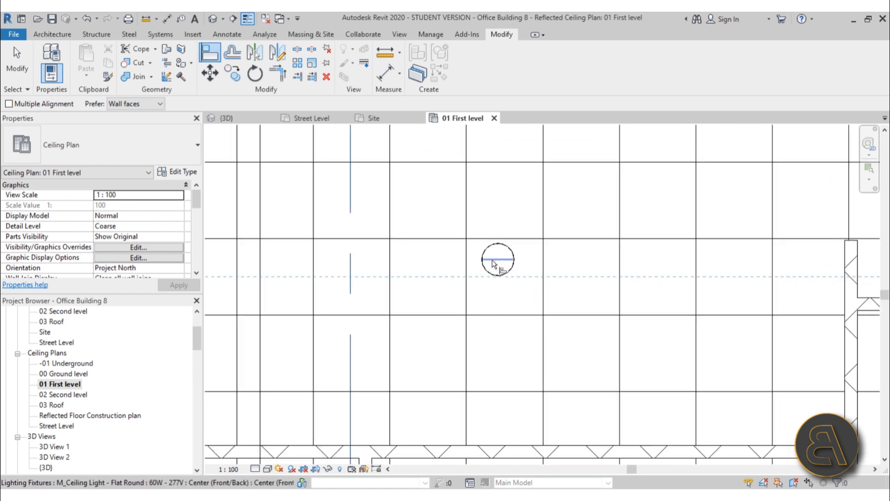
{"action": "left_click", "coordinate": [493, 264]}
{"action": "scroll", "coordinate": [505, 218], "scroll_direction": "down", "scroll_amount": 2}
{"action": "middle_click_drag", "start_coordinate": [506, 218], "coordinate": [468, 294]}
{"action": "scroll", "coordinate": [469, 294], "scroll_direction": "down", "scroll_amount": 1}
{"action": "scroll", "coordinate": [422, 249], "scroll_direction": "up", "scroll_amount": 2}
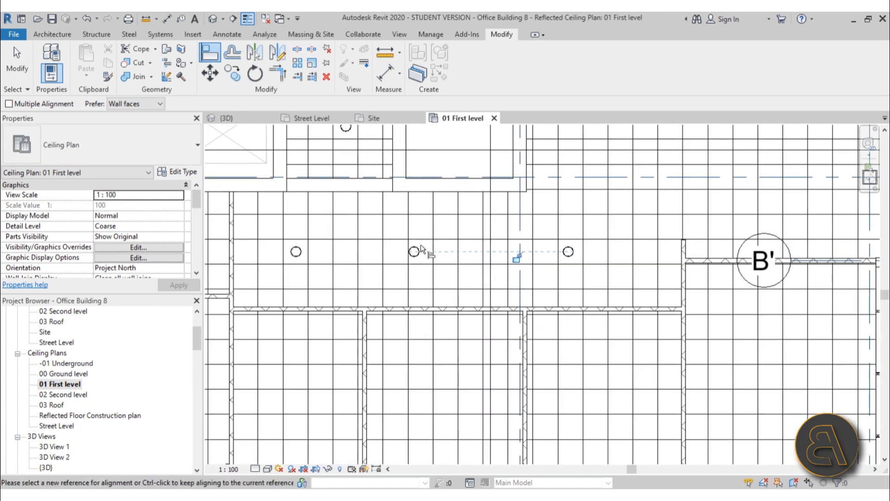
{"action": "key", "text": "Escape"}
{"action": "key", "text": "Escape"}
{"action": "scroll", "coordinate": [568, 253], "scroll_direction": "up", "scroll_amount": 2}
{"action": "left_click", "coordinate": [572, 255]}
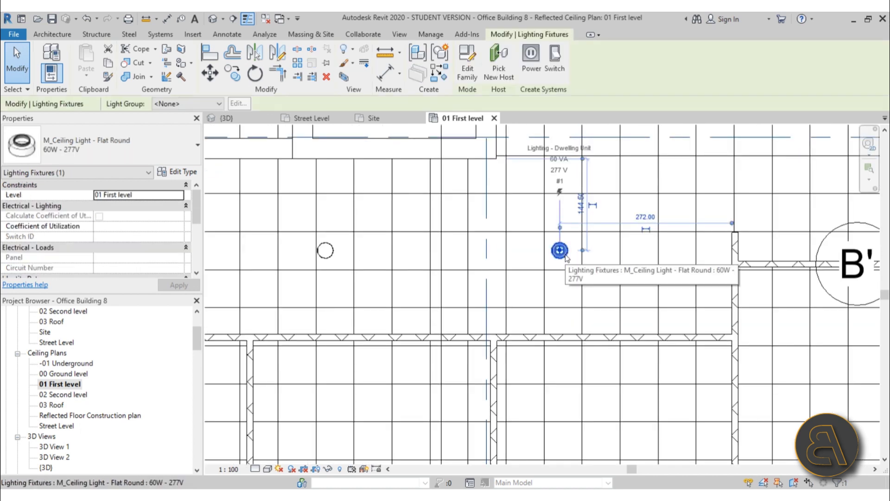
{"action": "left_click", "coordinate": [567, 280]}
{"action": "scroll", "coordinate": [567, 280], "scroll_direction": "down", "scroll_amount": 1}
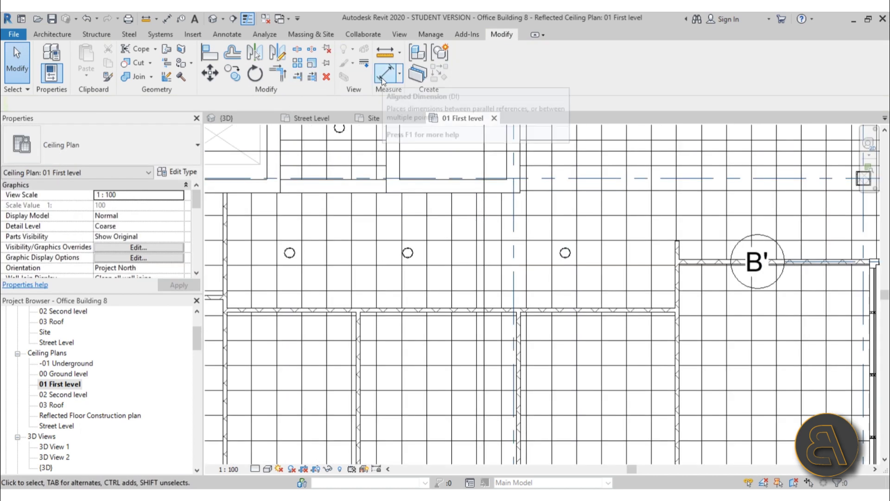
- Place an aligned dimension string through the centers of the three corridor lights, with its line below the corridor wall
{"action": "left_click", "coordinate": [166, 20]}
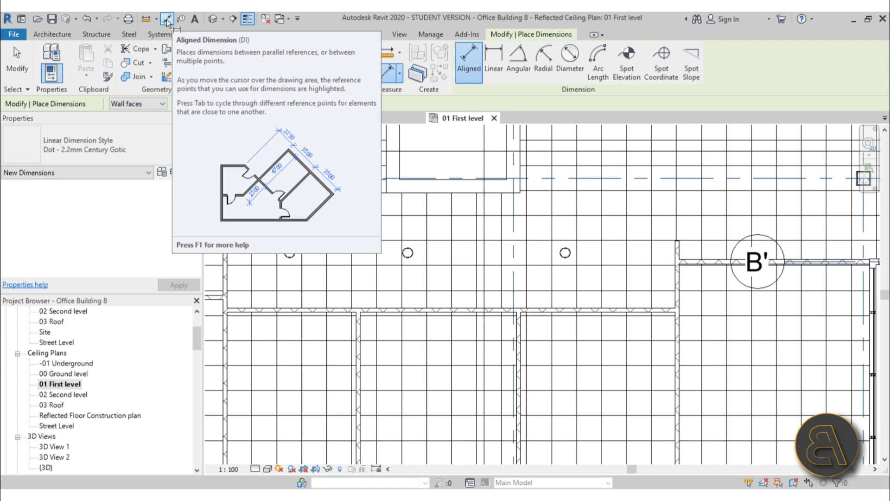
{"action": "scroll", "coordinate": [283, 239], "scroll_direction": "up", "scroll_amount": 4}
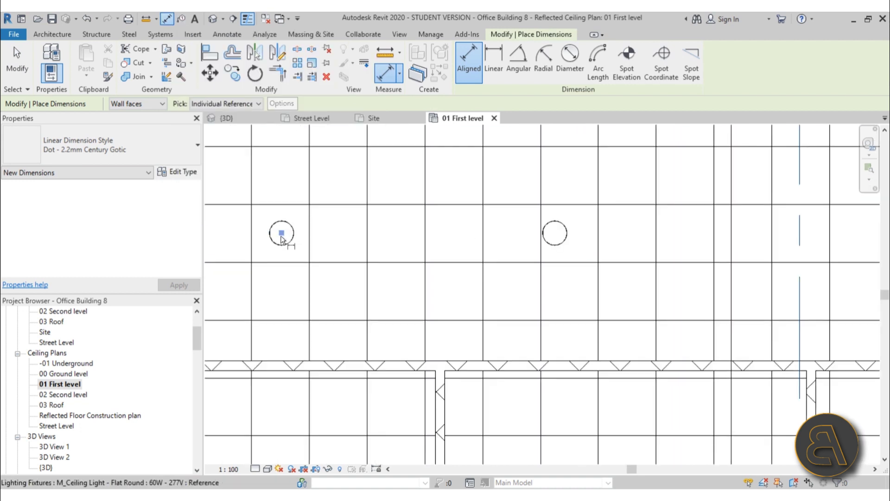
{"action": "left_click", "coordinate": [281, 241]}
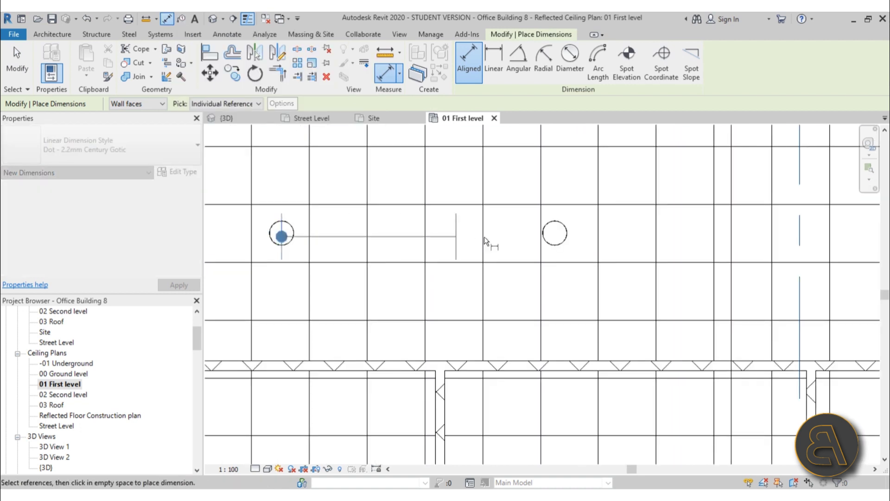
{"action": "left_click", "coordinate": [553, 236]}
{"action": "scroll", "coordinate": [519, 257], "scroll_direction": "down", "scroll_amount": 3}
{"action": "scroll", "coordinate": [499, 266], "scroll_direction": "up", "scroll_amount": 2}
{"action": "middle_click_drag", "start_coordinate": [870, 239], "coordinate": [515, 254]}
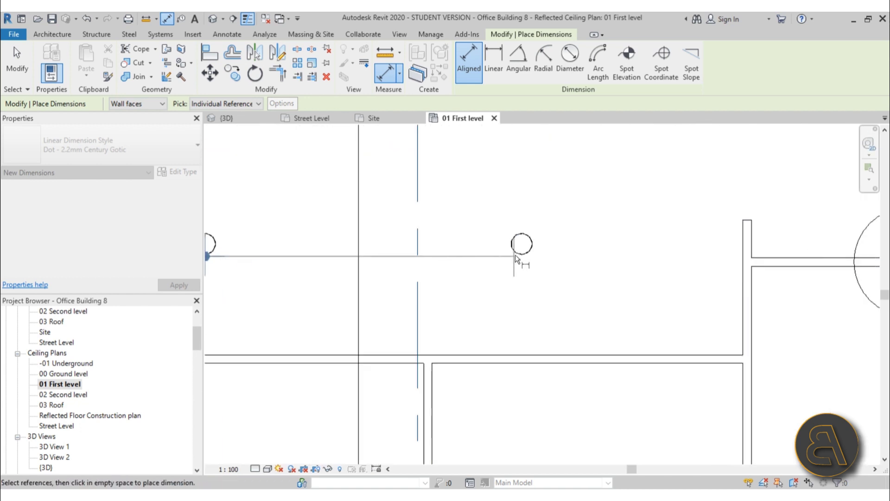
{"action": "left_click", "coordinate": [519, 248]}
{"action": "scroll", "coordinate": [519, 248], "scroll_direction": "down", "scroll_amount": 3}
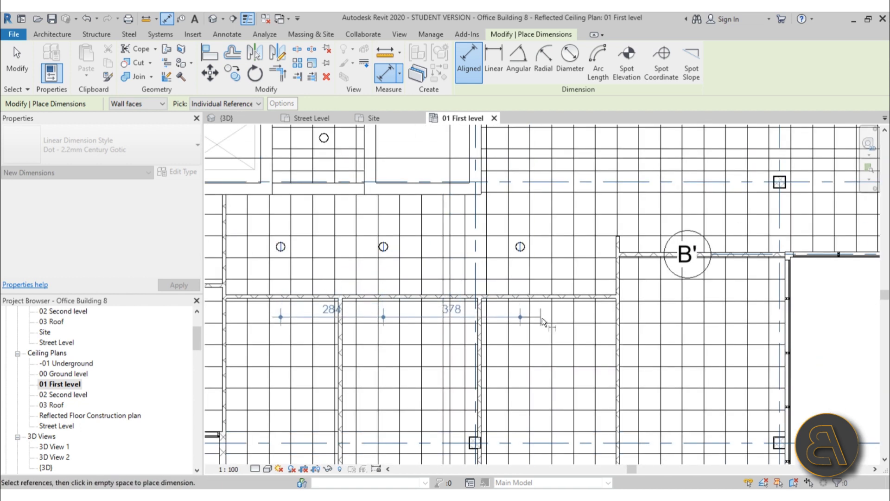
{"action": "left_click", "coordinate": [545, 333]}
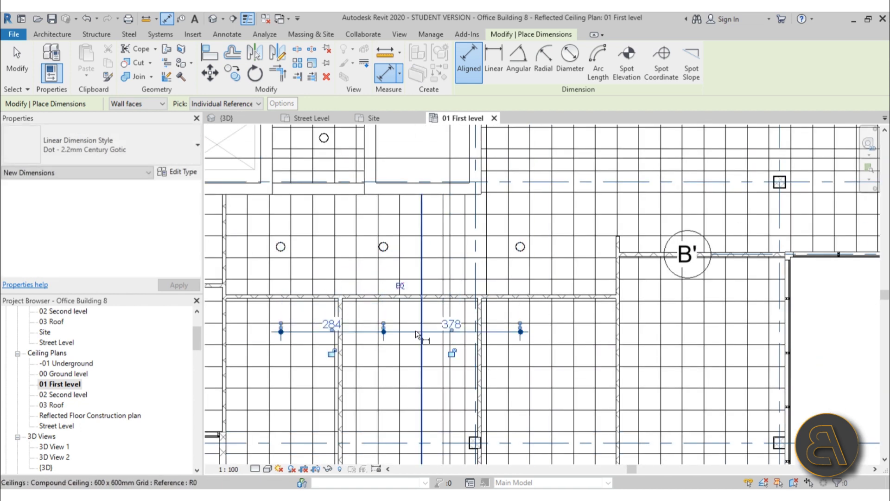
- Apply the equality constraint to the dimension string so the three corridor lights are evenly spaced, and end dimensioning
{"action": "left_click", "coordinate": [400, 286]}
{"action": "key", "text": "Escape"}
{"action": "key", "text": "Escape"}
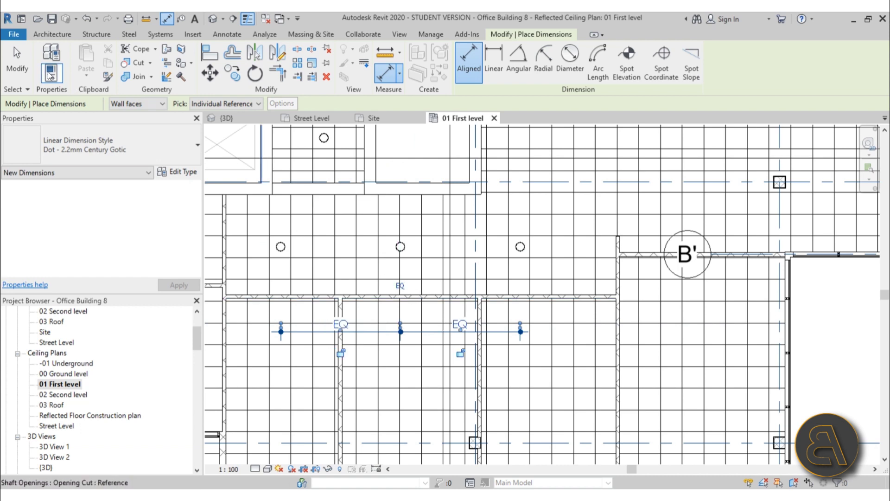
- Nudge the rightmost corridor light to the right until it is 204 from the wall at the corridor's right end
{"action": "scroll", "coordinate": [464, 252], "scroll_direction": "up", "scroll_amount": 2}
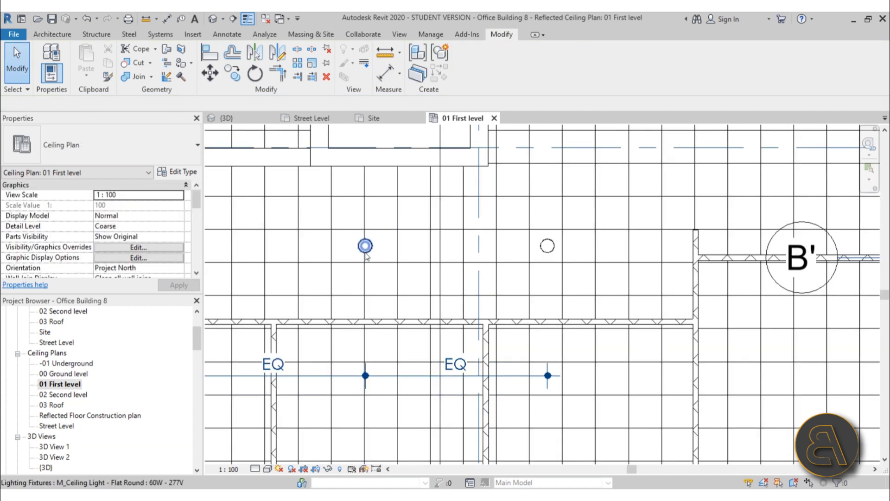
{"action": "middle_click_drag", "start_coordinate": [366, 255], "coordinate": [422, 258]}
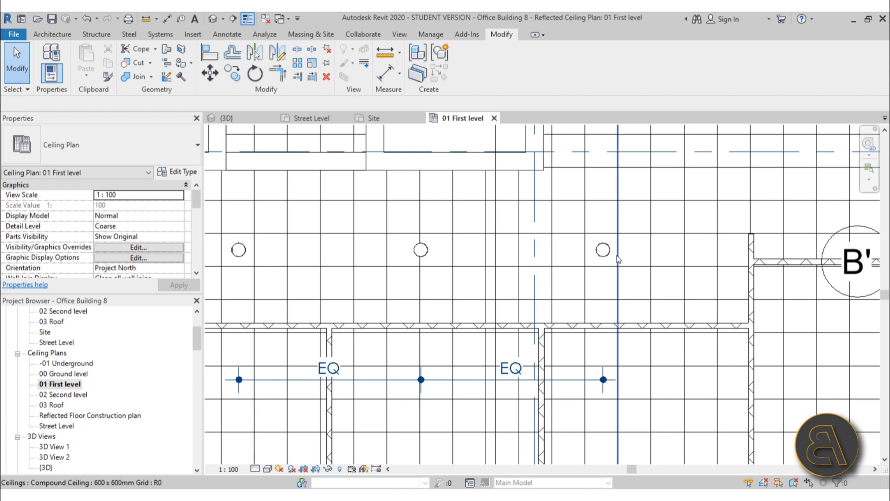
{"action": "left_click", "coordinate": [604, 250]}
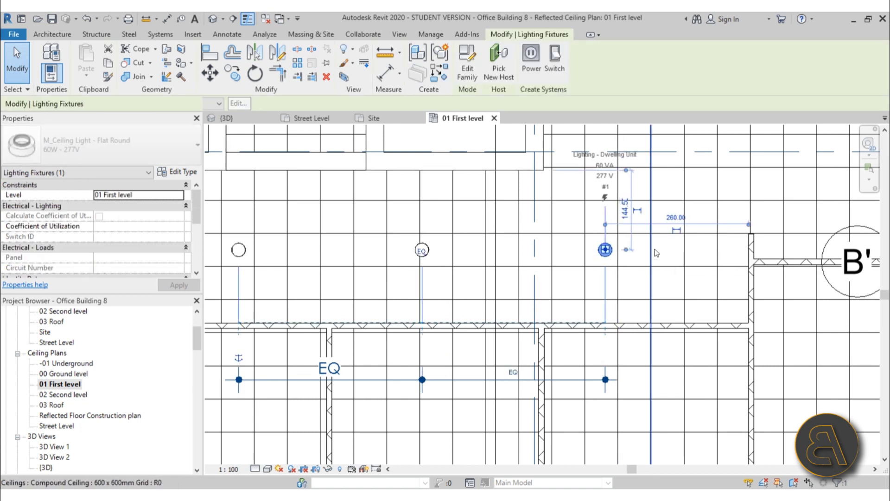
{"action": "key", "text": "Right"}
{"action": "key", "text": "Right"}
{"action": "key", "text": "Right"}
{"action": "key", "text": "Right"}
{"action": "key", "text": "Right"}
{"action": "key", "text": "Right"}
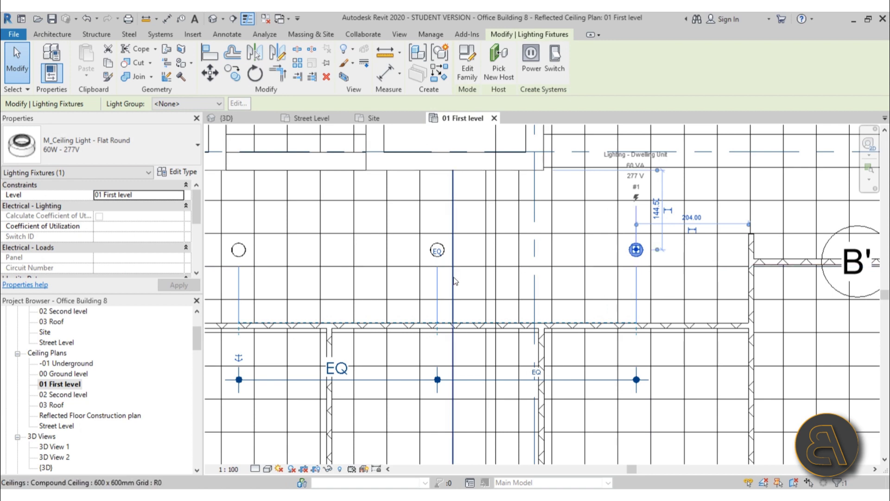
{"action": "key", "text": "Escape"}
- Delete the equality dimension string below the corridor while leaving the three lights constrained
{"action": "scroll", "coordinate": [474, 280], "scroll_direction": "down", "scroll_amount": 3}
{"action": "left_click", "coordinate": [476, 335]}
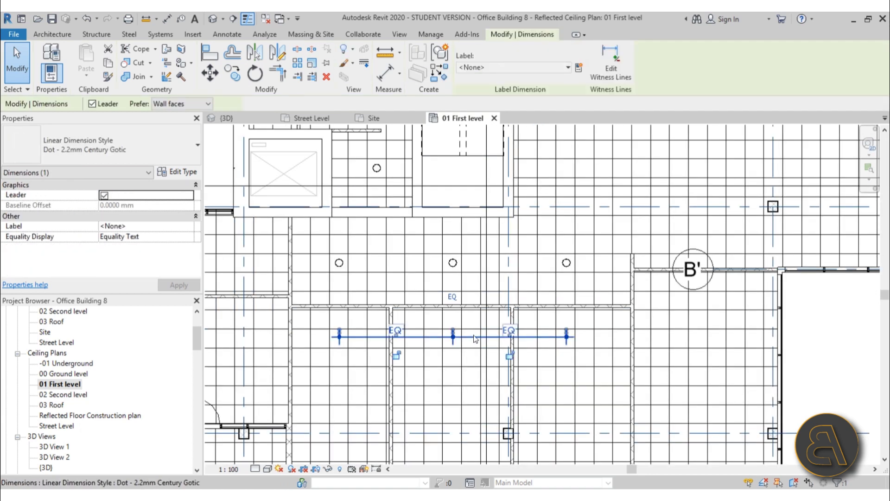
{"action": "key", "text": "Delete"}
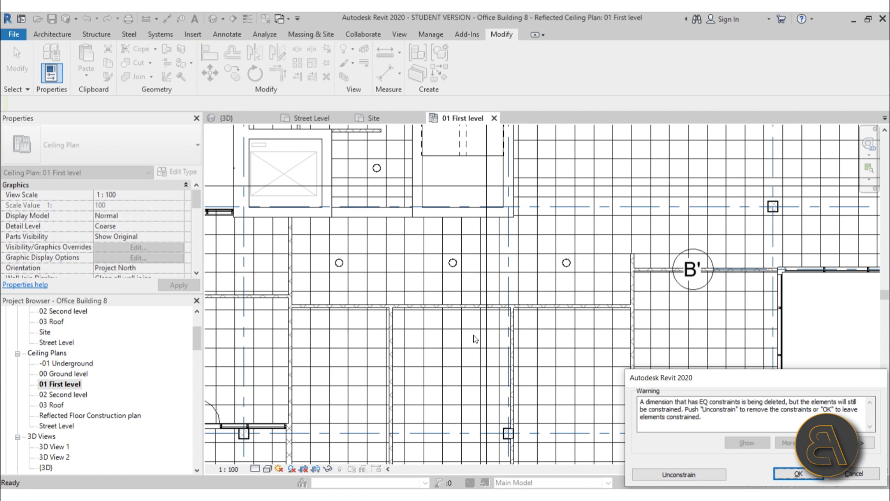
{"action": "left_click", "coordinate": [796, 473]}
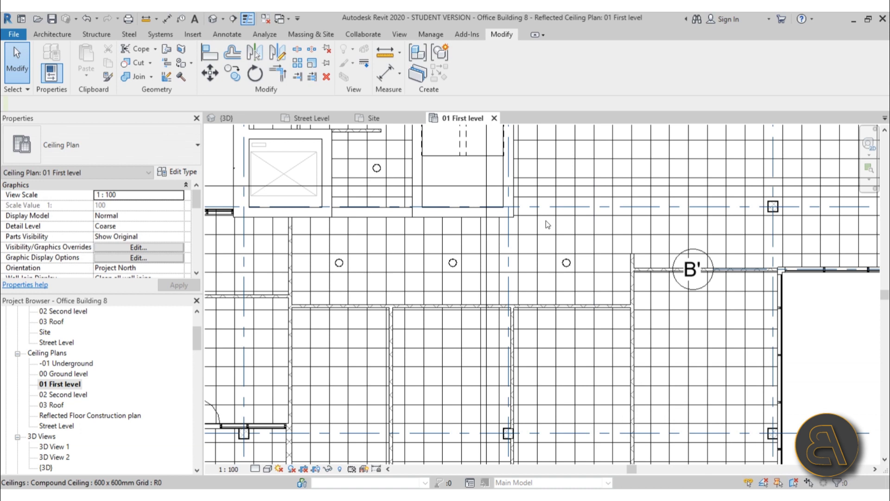
- Nudge the rightmost corridor light right to 200 from the end wall and back left to 206, and deselect it
{"action": "left_click", "coordinate": [567, 262]}
{"action": "scroll", "coordinate": [567, 263], "scroll_direction": "up", "scroll_amount": 3}
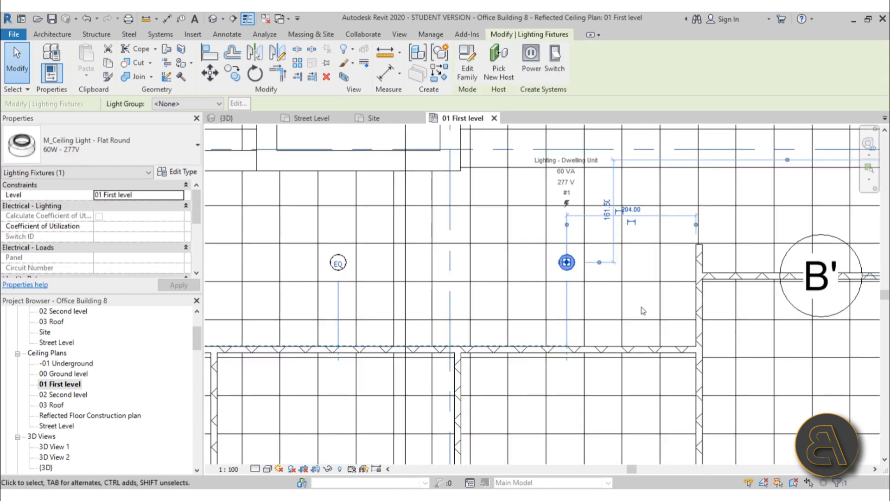
{"action": "key", "text": "Right"}
{"action": "key", "text": "Right"}
{"action": "key", "text": "Right"}
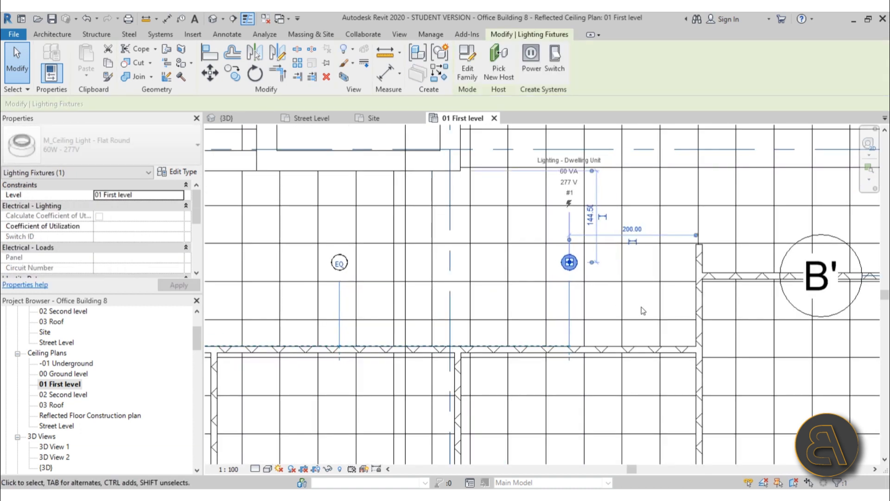
{"action": "key", "text": "Left"}
{"action": "key", "text": "Left"}
{"action": "key", "text": "Left"}
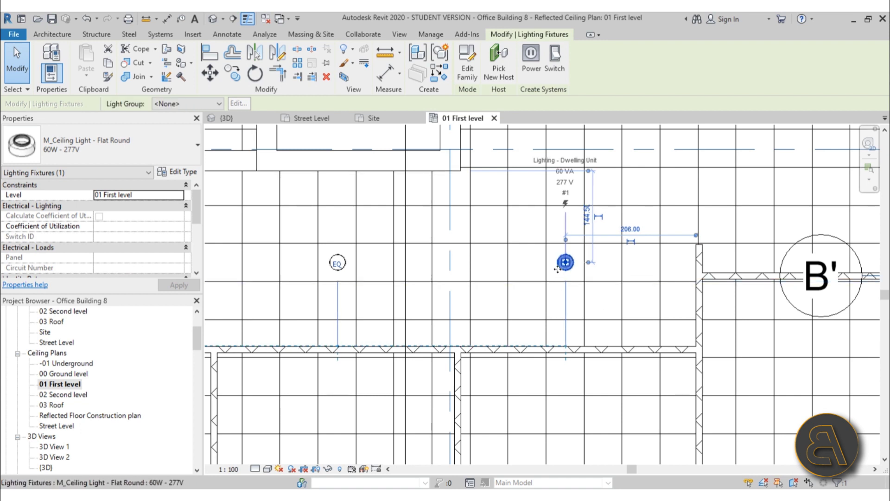
{"action": "scroll", "coordinate": [536, 248], "scroll_direction": "down", "scroll_amount": 2}
{"action": "key", "text": "Escape"}
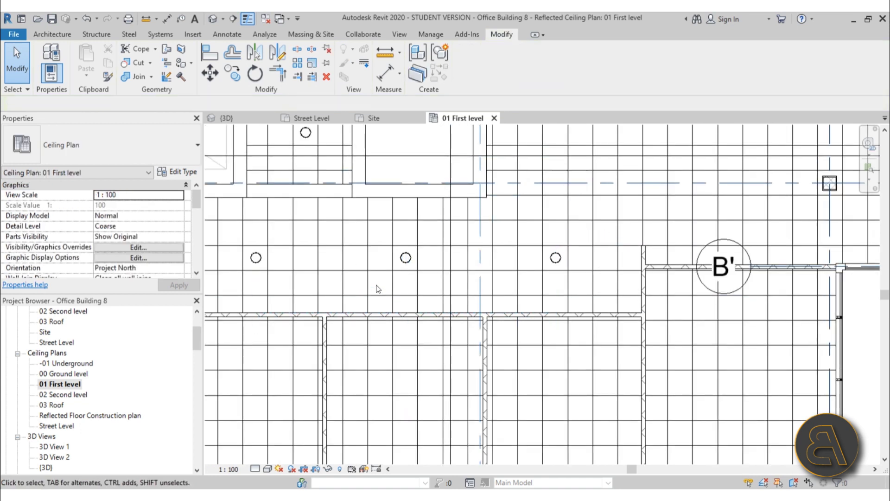
{"action": "scroll", "coordinate": [388, 315], "scroll_direction": "down", "scroll_amount": 3}
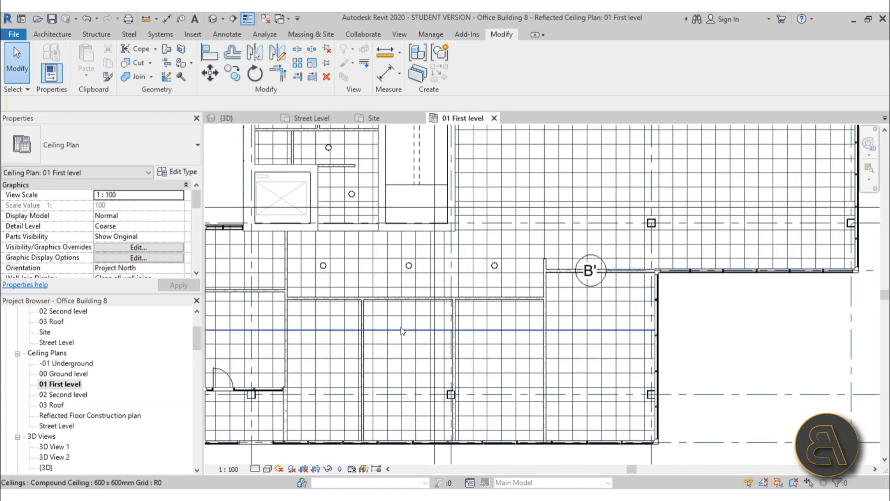
{"action": "scroll", "coordinate": [385, 274], "scroll_direction": "down", "scroll_amount": 2}
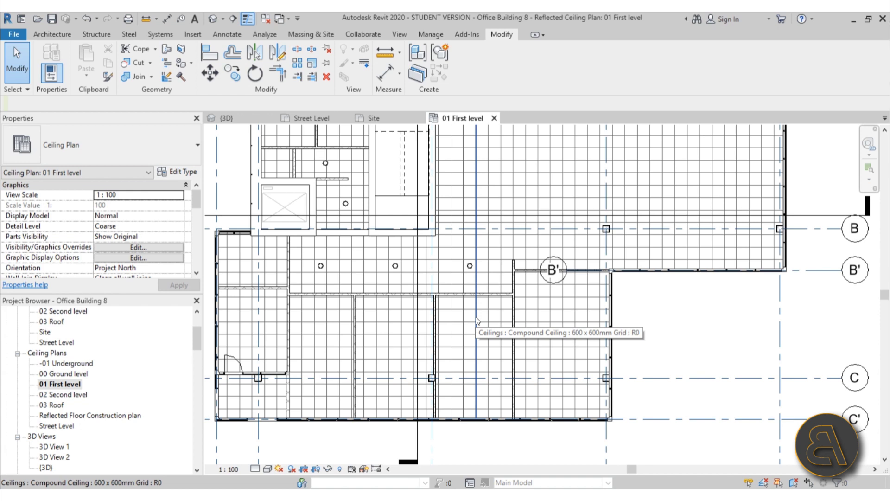
{"action": "scroll", "coordinate": [572, 332], "scroll_direction": "up", "scroll_amount": 2}
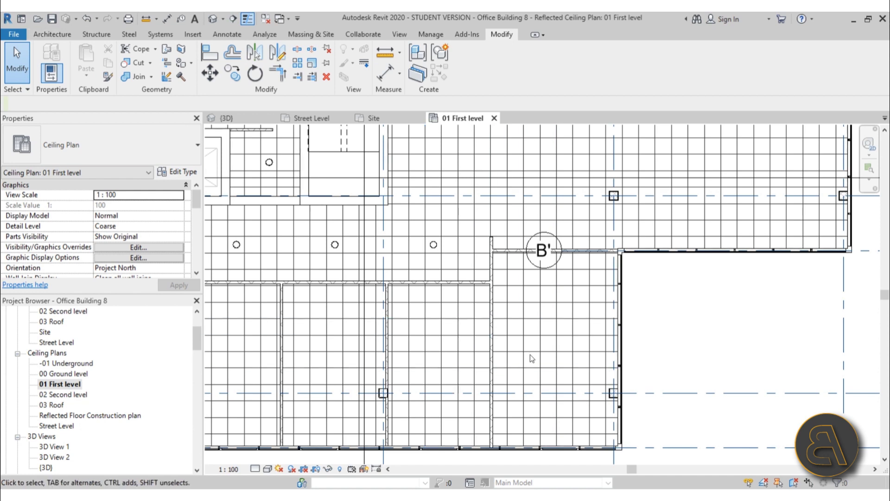
- Place four M_Ceiling Light - Flat Round 60W - 277V fixtures in a two-by-two layout in the room below grid B' beside grid 3
{"action": "scroll", "coordinate": [539, 357], "scroll_direction": "down", "scroll_amount": 2}
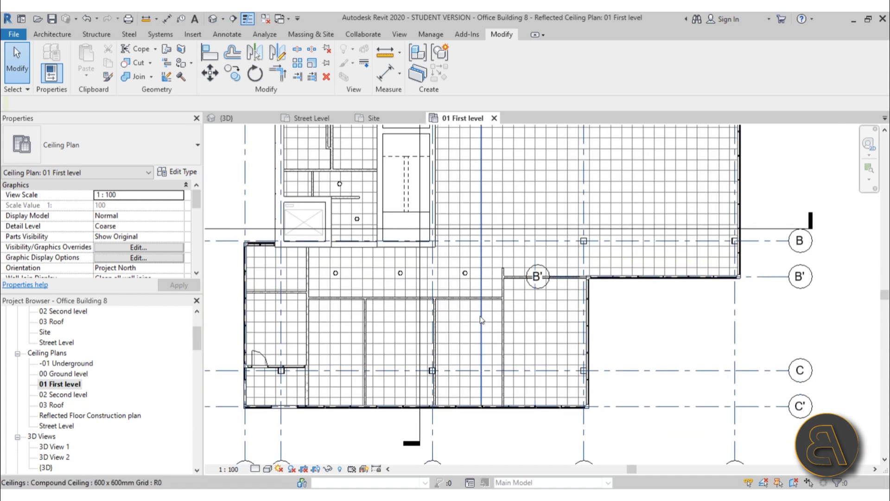
{"action": "left_click", "coordinate": [53, 35]}
{"action": "left_click", "coordinate": [131, 58]}
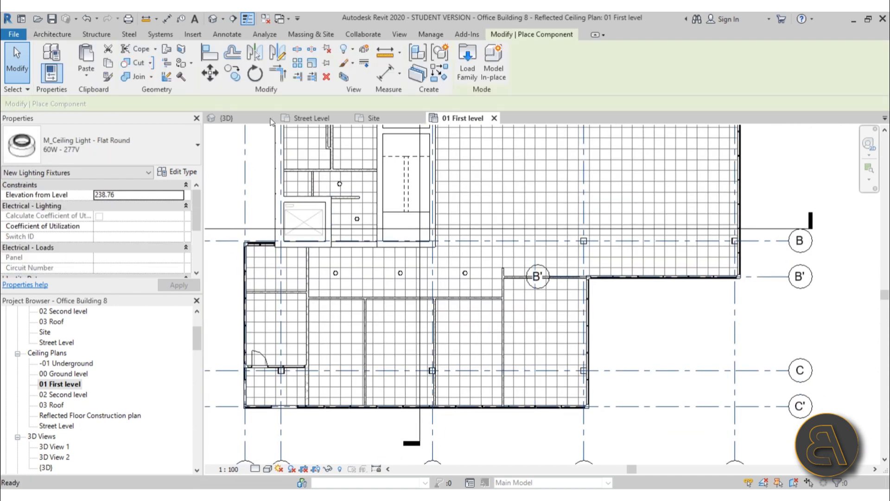
{"action": "scroll", "coordinate": [558, 343], "scroll_direction": "up", "scroll_amount": 3}
{"action": "scroll", "coordinate": [412, 209], "scroll_direction": "up", "scroll_amount": 2}
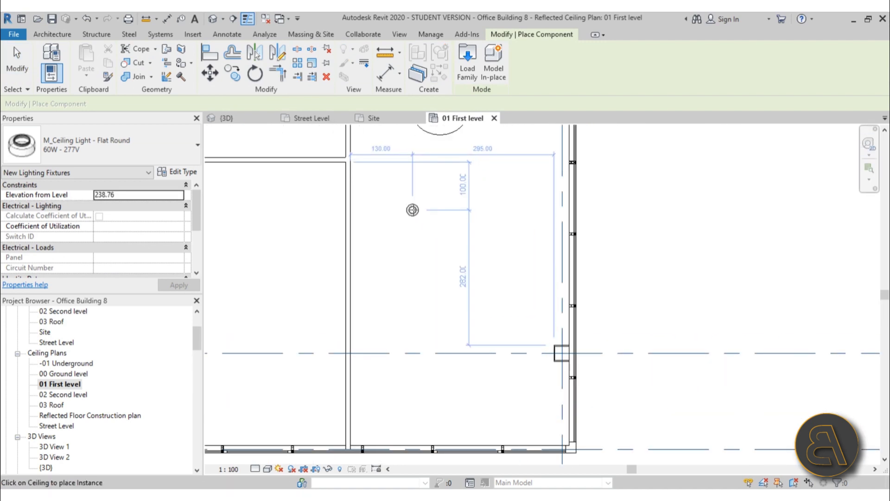
{"action": "scroll", "coordinate": [418, 209], "scroll_direction": "up", "scroll_amount": 2}
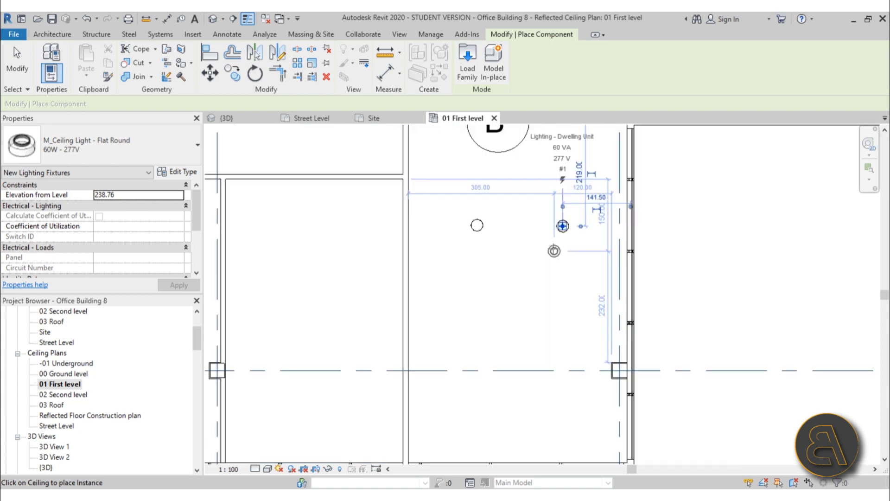
{"action": "middle_click_drag", "start_coordinate": [554, 250], "coordinate": [519, 221]}
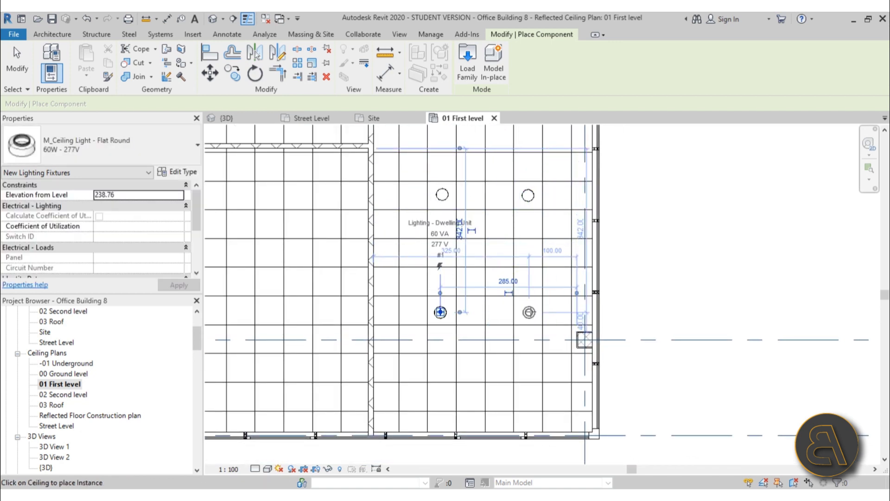
{"action": "left_click", "coordinate": [527, 312]}
{"action": "scroll", "coordinate": [459, 322], "scroll_direction": "down", "scroll_amount": 2}
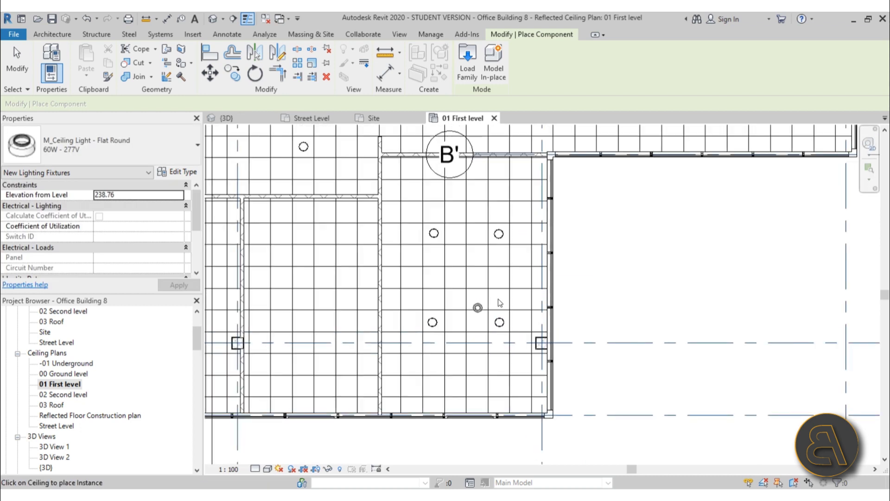
{"action": "key", "text": "Escape"}
- Align the upper right round light horizontally with the centre of the upper left light in the four-light room
{"action": "scroll", "coordinate": [472, 246], "scroll_direction": "up", "scroll_amount": 2}
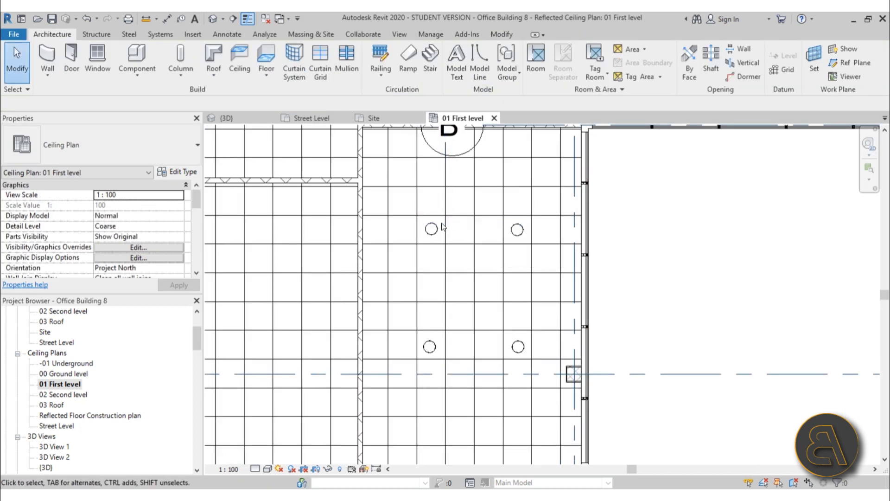
{"action": "left_click", "coordinate": [503, 34]}
{"action": "left_click", "coordinate": [208, 52]}
{"action": "scroll", "coordinate": [451, 241], "scroll_direction": "up", "scroll_amount": 3}
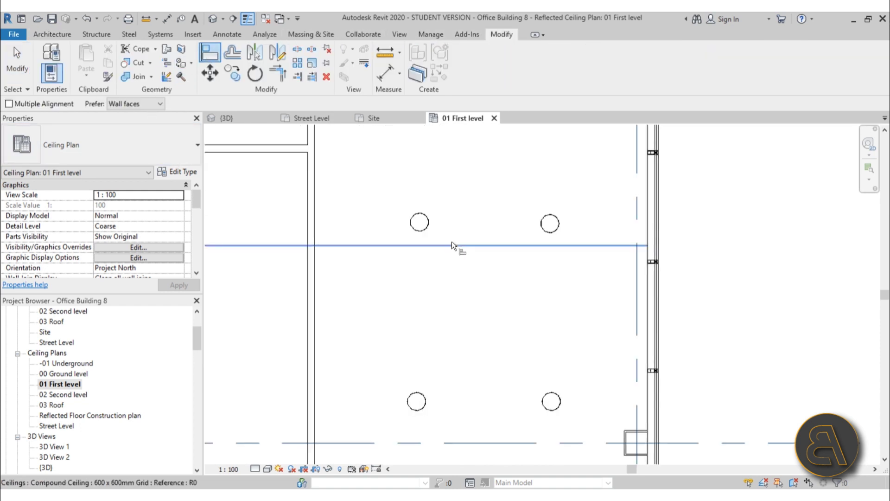
{"action": "scroll", "coordinate": [427, 233], "scroll_direction": "down", "scroll_amount": 1}
{"action": "left_click", "coordinate": [421, 221]}
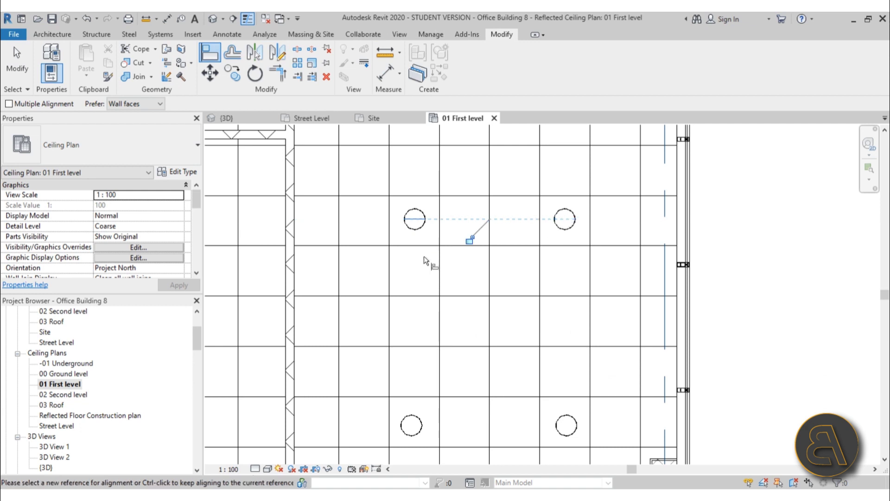
- Align the lower left round light vertically under the upper left one, and the lower right light horizontally with the lower left
{"action": "scroll", "coordinate": [420, 241], "scroll_direction": "down", "scroll_amount": 2}
{"action": "scroll", "coordinate": [415, 226], "scroll_direction": "up", "scroll_amount": 1}
{"action": "left_click", "coordinate": [414, 211]}
{"action": "scroll", "coordinate": [413, 278], "scroll_direction": "up", "scroll_amount": 1}
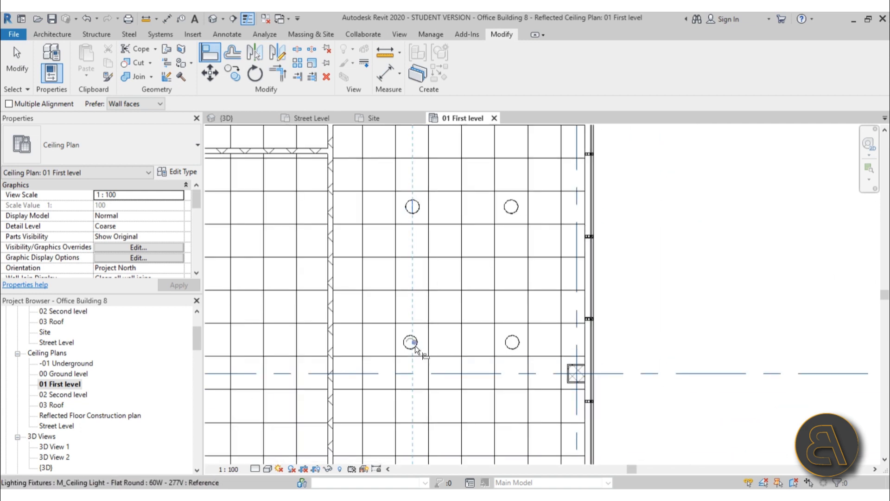
{"action": "scroll", "coordinate": [417, 345], "scroll_direction": "up", "scroll_amount": 3}
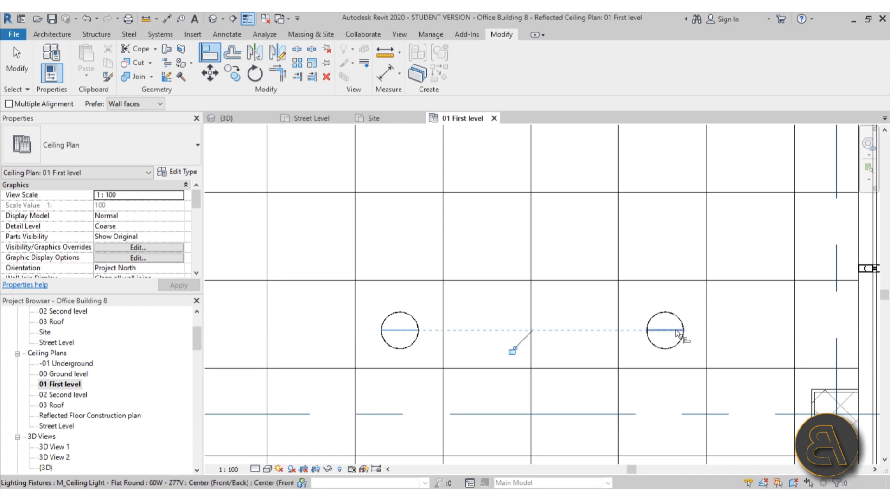
{"action": "left_click", "coordinate": [666, 345]}
{"action": "scroll", "coordinate": [538, 346], "scroll_direction": "down", "scroll_amount": 3}
{"action": "scroll", "coordinate": [563, 194], "scroll_direction": "up", "scroll_amount": 2}
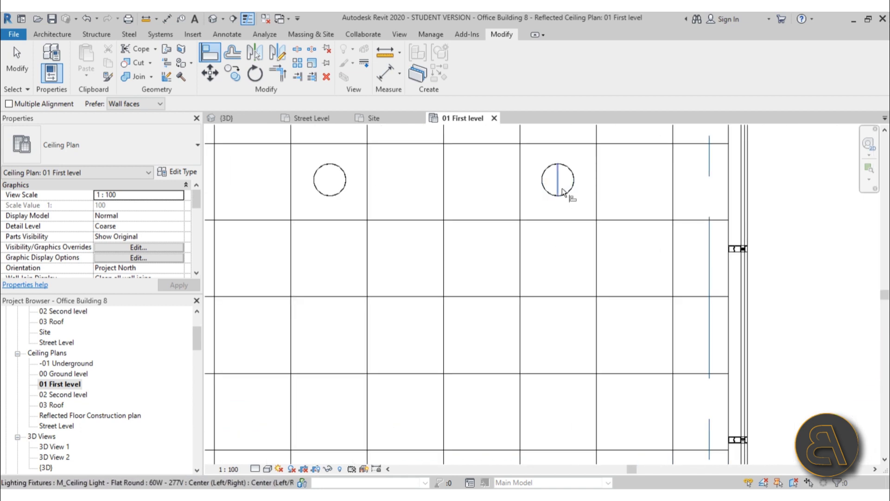
- Align the upper right round light vertically with the lower right light's centre and end the Align command
{"action": "left_click", "coordinate": [561, 188]}
{"action": "scroll", "coordinate": [562, 188], "scroll_direction": "down", "scroll_amount": 2}
{"action": "scroll", "coordinate": [565, 320], "scroll_direction": "up", "scroll_amount": 2}
{"action": "scroll", "coordinate": [521, 322], "scroll_direction": "down", "scroll_amount": 1}
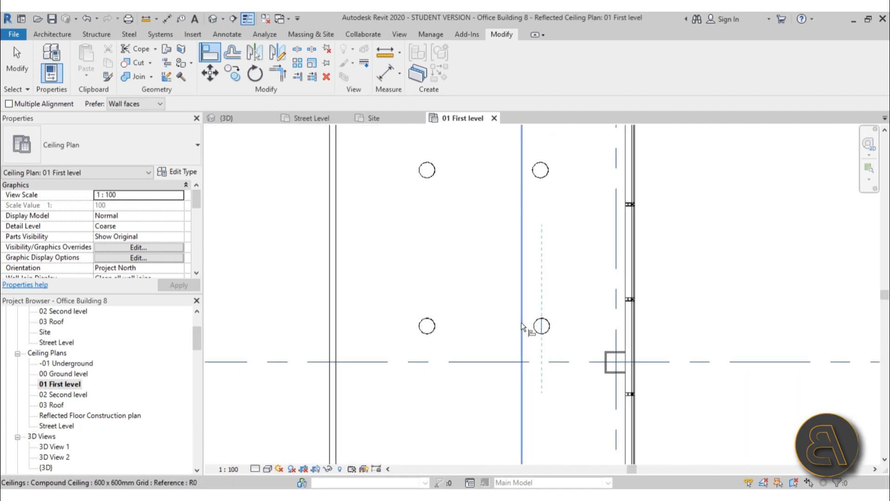
{"action": "scroll", "coordinate": [521, 322], "scroll_direction": "down", "scroll_amount": 1}
{"action": "scroll", "coordinate": [519, 241], "scroll_direction": "up", "scroll_amount": 2}
{"action": "left_click", "coordinate": [518, 196]}
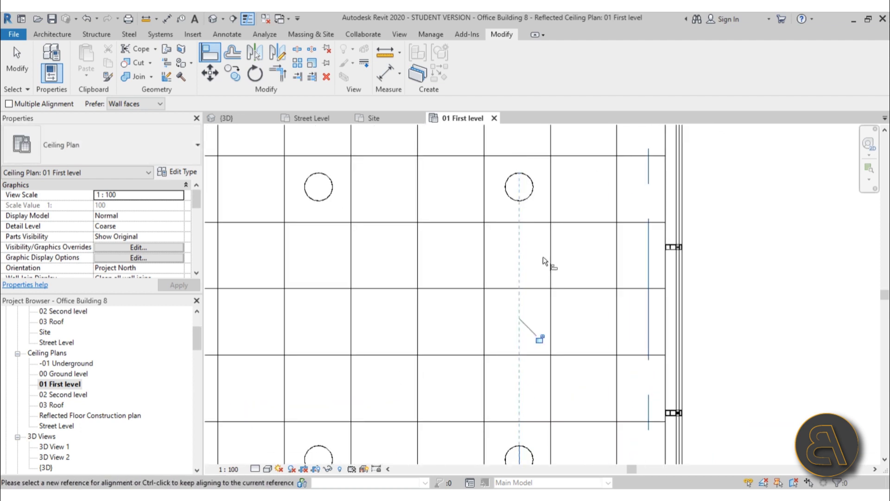
{"action": "key", "text": "Escape"}
{"action": "key", "text": "Escape"}
{"action": "scroll", "coordinate": [454, 315], "scroll_direction": "down", "scroll_amount": 3}
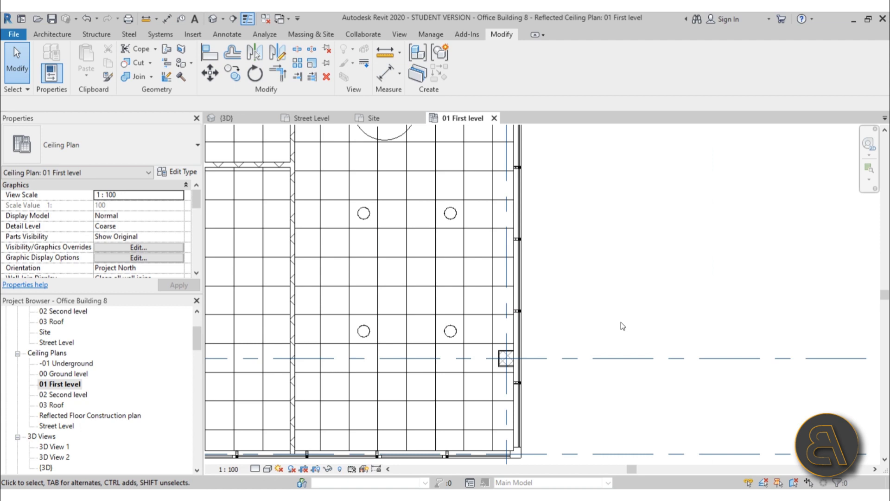
{"action": "scroll", "coordinate": [621, 322], "scroll_direction": "down", "scroll_amount": 2}
{"action": "middle_click_drag", "start_coordinate": [621, 322], "coordinate": [503, 383]}
{"action": "scroll", "coordinate": [416, 332], "scroll_direction": "down", "scroll_amount": 2}
{"action": "middle_click_drag", "start_coordinate": [416, 333], "coordinate": [440, 327]}
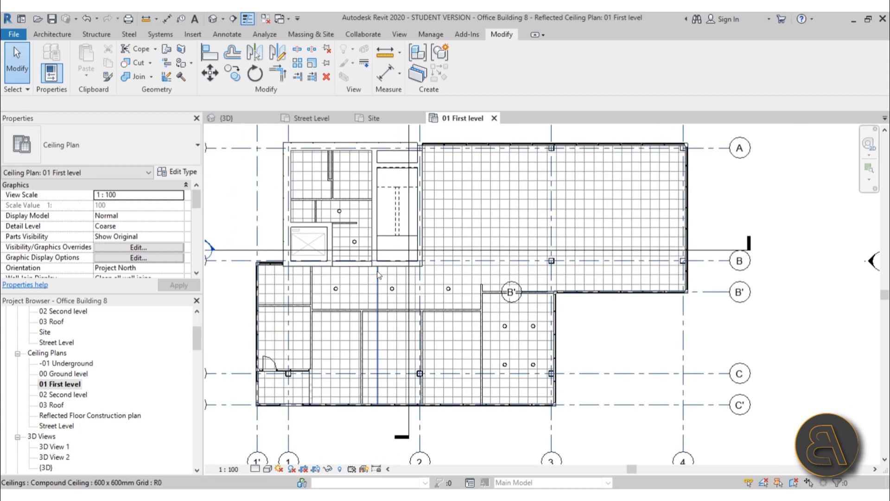
{"action": "left_click", "coordinate": [315, 197]}
{"action": "key", "text": "Delete"}
- Start placing a component with the type M_Ceiling Light - Linear Box 0600x0600mm(2 Lamp) - 277V
{"action": "left_click", "coordinate": [52, 35]}
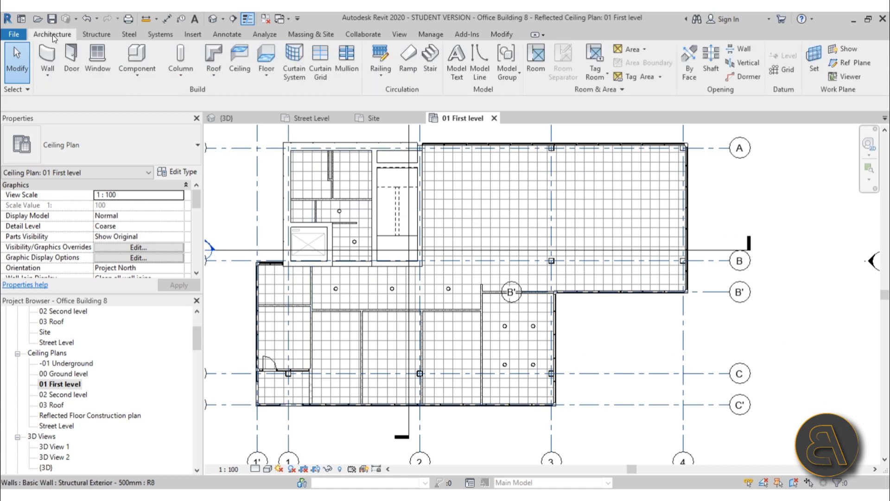
{"action": "left_click", "coordinate": [139, 55]}
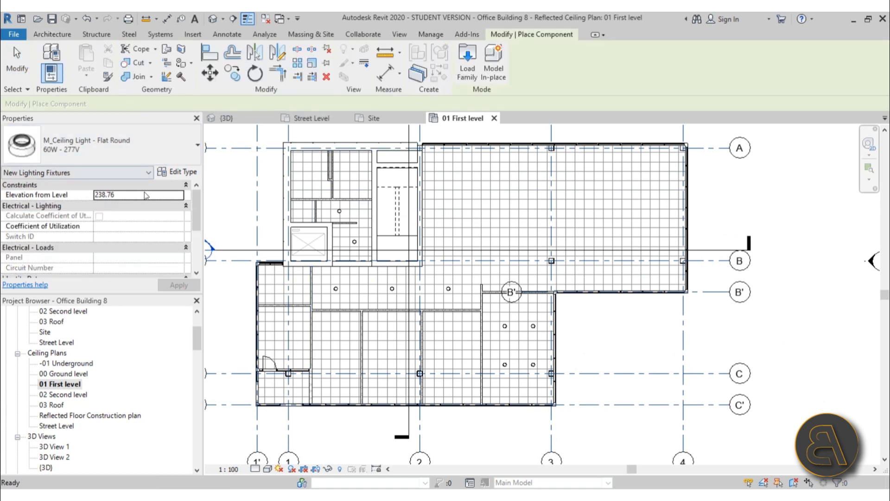
{"action": "left_click", "coordinate": [127, 156]}
{"action": "scroll", "coordinate": [101, 224], "scroll_direction": "down", "scroll_amount": 1}
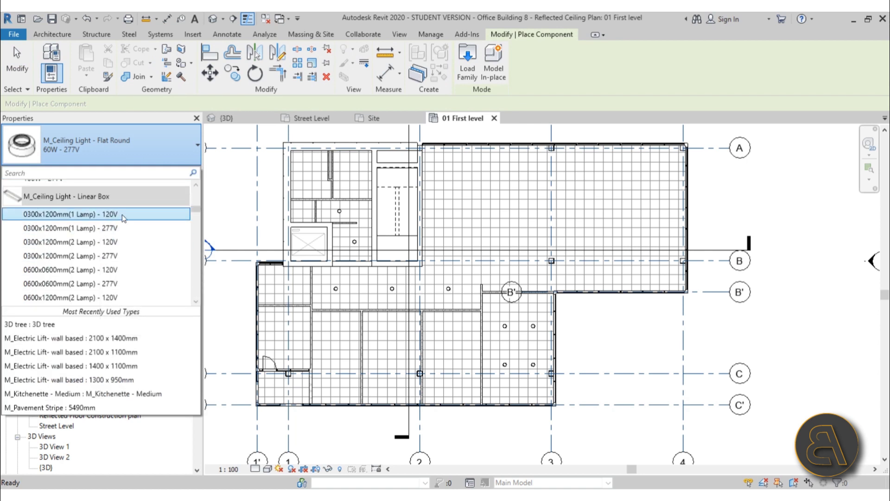
{"action": "scroll", "coordinate": [123, 238], "scroll_direction": "down", "scroll_amount": 2}
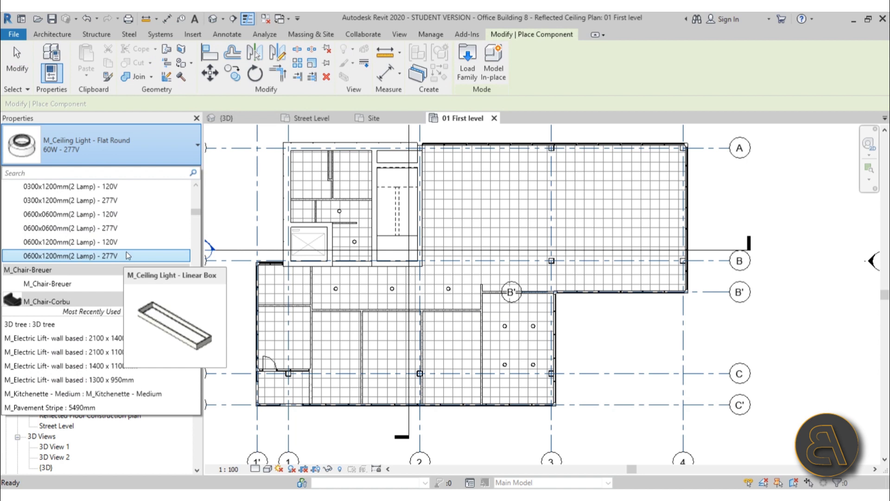
{"action": "left_click", "coordinate": [43, 228]}
- Place one square ceiling light freehand in the small room with the door near grid 1, and end placement
{"action": "scroll", "coordinate": [300, 297], "scroll_direction": "up", "scroll_amount": 5}
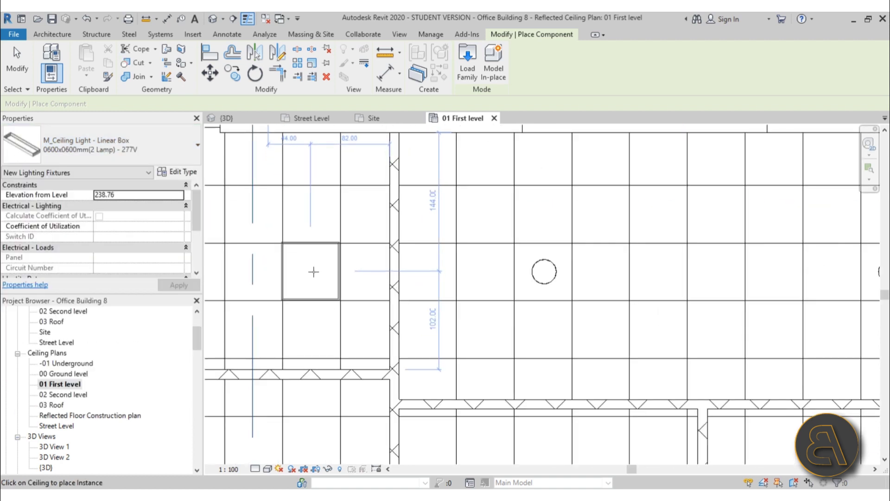
{"action": "scroll", "coordinate": [313, 271], "scroll_direction": "down", "scroll_amount": 5}
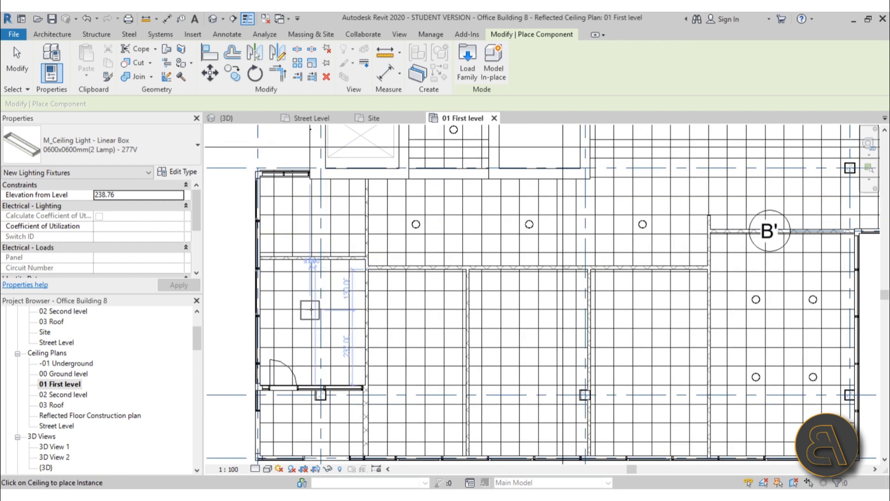
{"action": "scroll", "coordinate": [311, 310], "scroll_direction": "up", "scroll_amount": 3}
{"action": "middle_click_drag", "start_coordinate": [294, 294], "coordinate": [339, 276]}
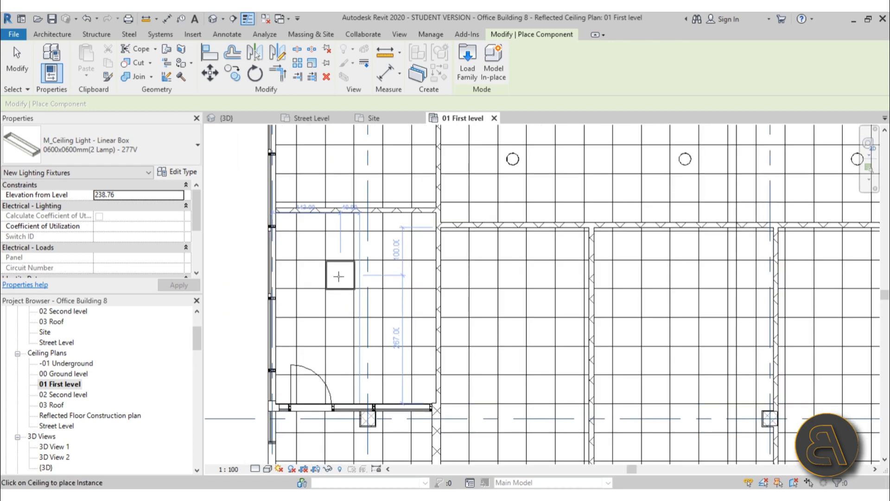
{"action": "scroll", "coordinate": [338, 276], "scroll_direction": "up", "scroll_amount": 4}
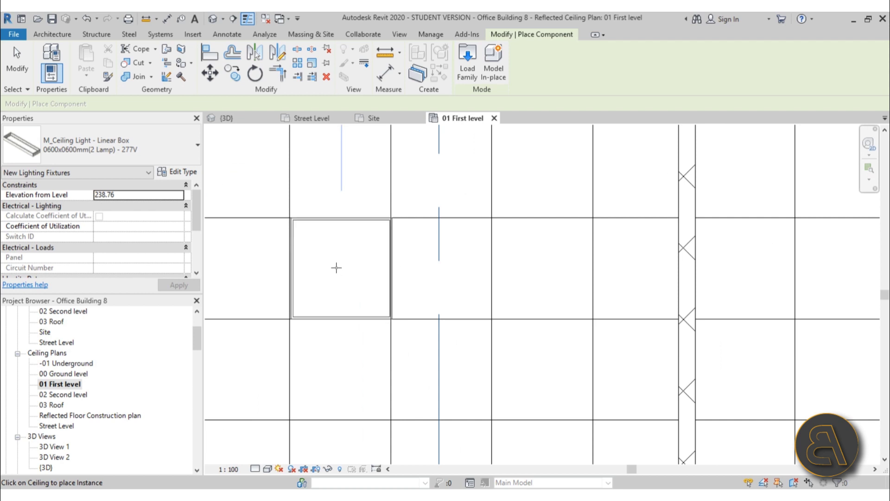
{"action": "left_click", "coordinate": [369, 293]}
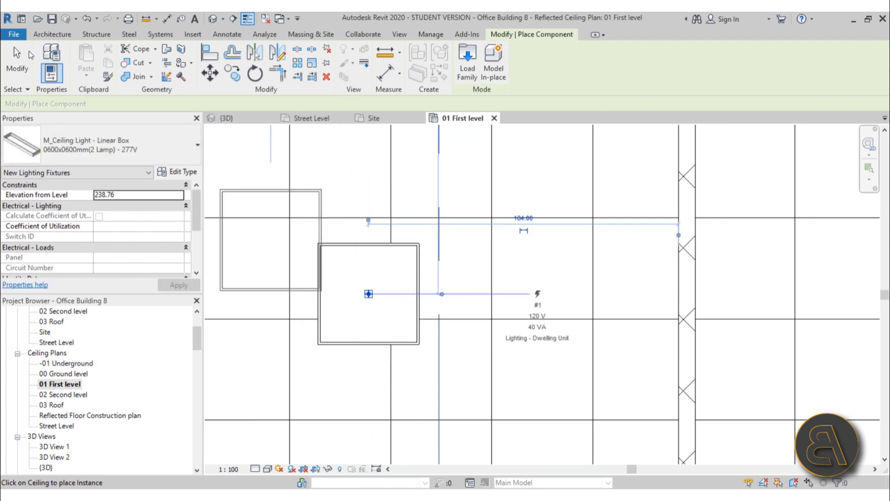
{"action": "left_click", "coordinate": [15, 71]}
- Move the square light by its upper left corner onto the nearest ceiling grid intersection up and to the left
{"action": "left_click", "coordinate": [356, 250]}
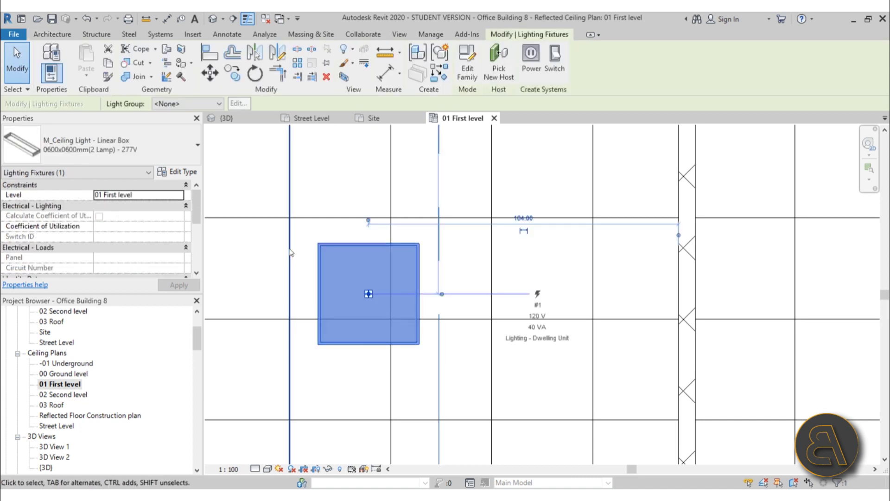
{"action": "left_click", "coordinate": [210, 72]}
{"action": "scroll", "coordinate": [325, 247], "scroll_direction": "up", "scroll_amount": 4}
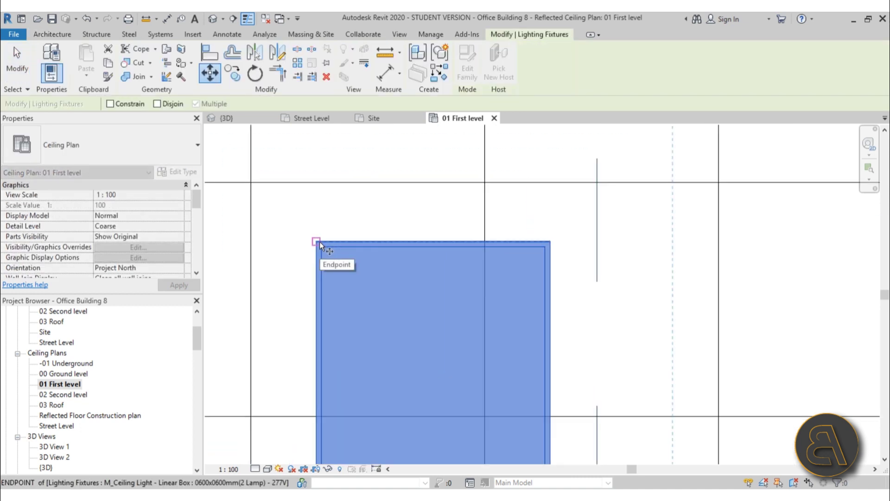
{"action": "left_click", "coordinate": [318, 242]}
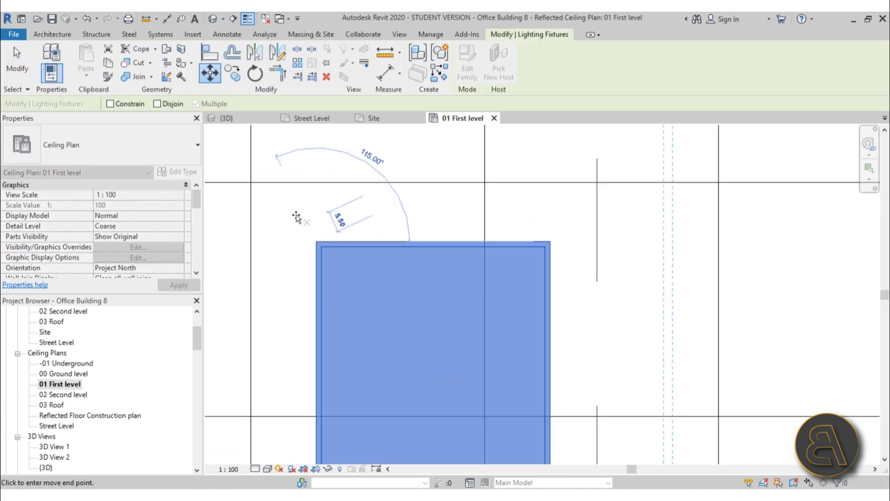
{"action": "left_click", "coordinate": [251, 182]}
{"action": "scroll", "coordinate": [351, 245], "scroll_direction": "down", "scroll_amount": 5}
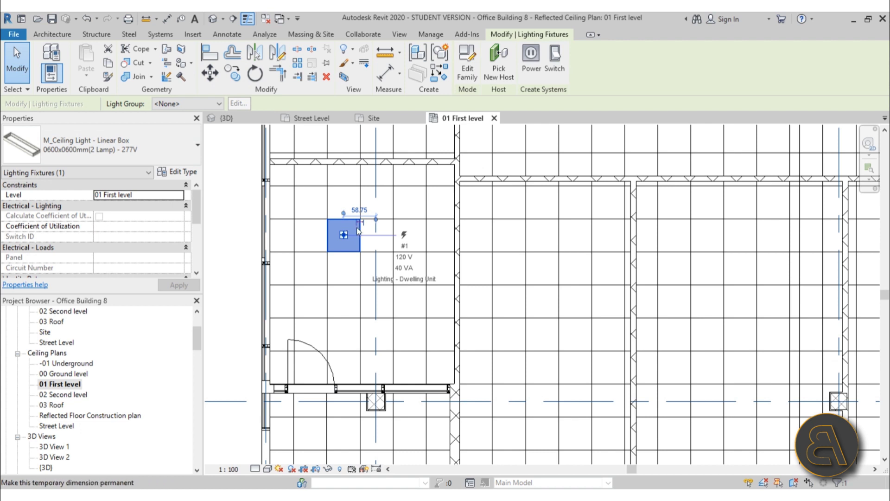
- Move the square light 60 to the right so it fills the adjacent ceiling tile
{"action": "scroll", "coordinate": [358, 231], "scroll_direction": "up", "scroll_amount": 2}
{"action": "left_click", "coordinate": [211, 74]}
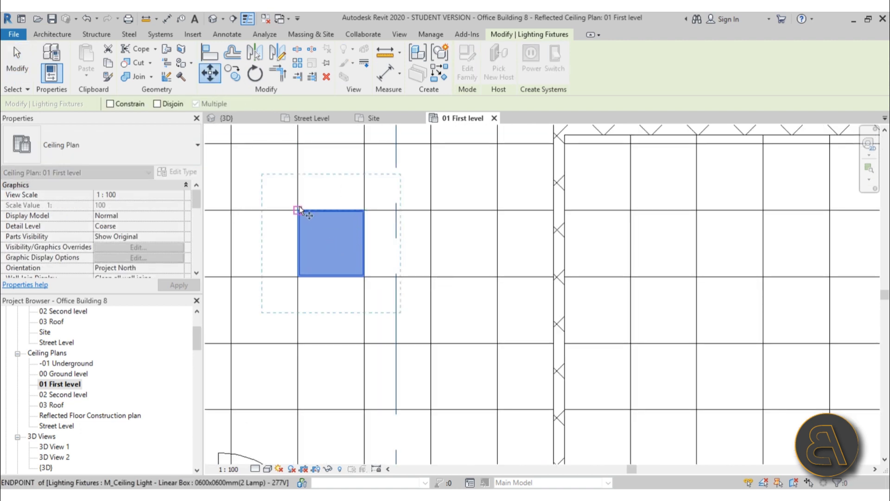
{"action": "scroll", "coordinate": [298, 211], "scroll_direction": "up", "scroll_amount": 3}
{"action": "left_click", "coordinate": [418, 215]}
{"action": "left_click", "coordinate": [474, 215]}
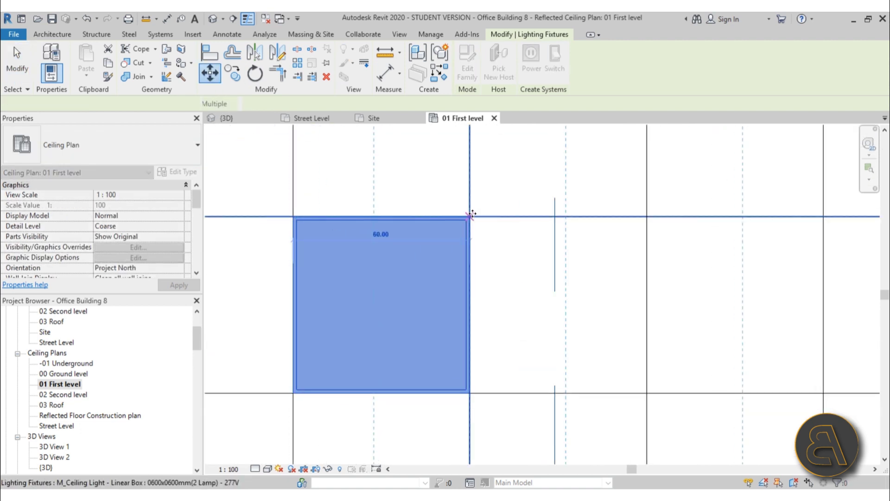
{"action": "scroll", "coordinate": [471, 213], "scroll_direction": "down", "scroll_amount": 3}
{"action": "scroll", "coordinate": [408, 180], "scroll_direction": "up", "scroll_amount": 1}
- Copy the square light to the tile 120 below it in the same room and once into the small room above
{"action": "left_click", "coordinate": [234, 74]}
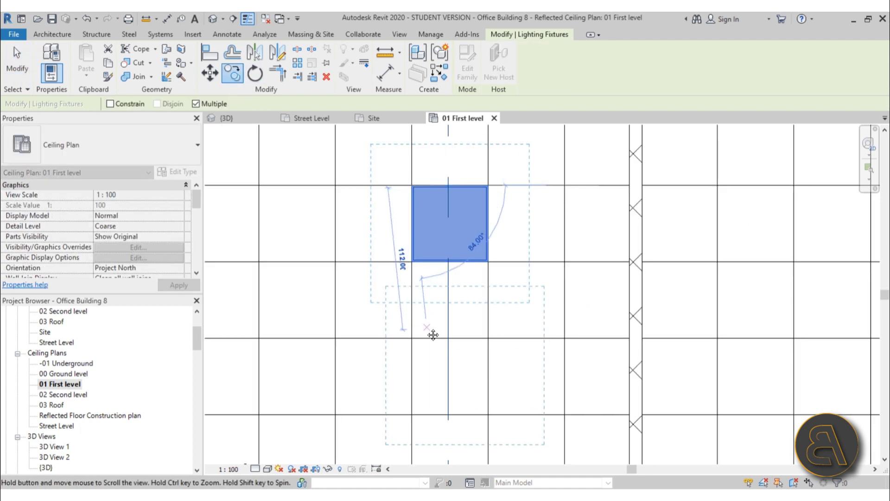
{"action": "scroll", "coordinate": [417, 154], "scroll_direction": "up", "scroll_amount": 3}
{"action": "scroll", "coordinate": [404, 155], "scroll_direction": "down", "scroll_amount": 1}
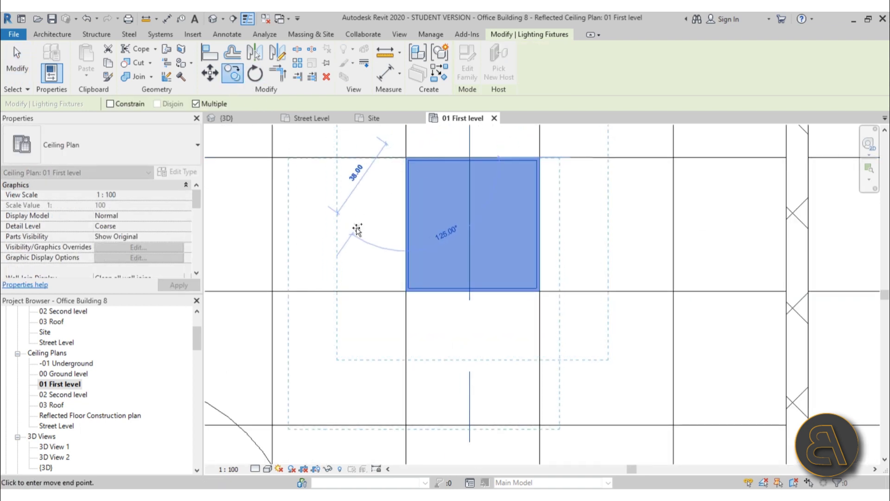
{"action": "scroll", "coordinate": [357, 230], "scroll_direction": "down", "scroll_amount": 3}
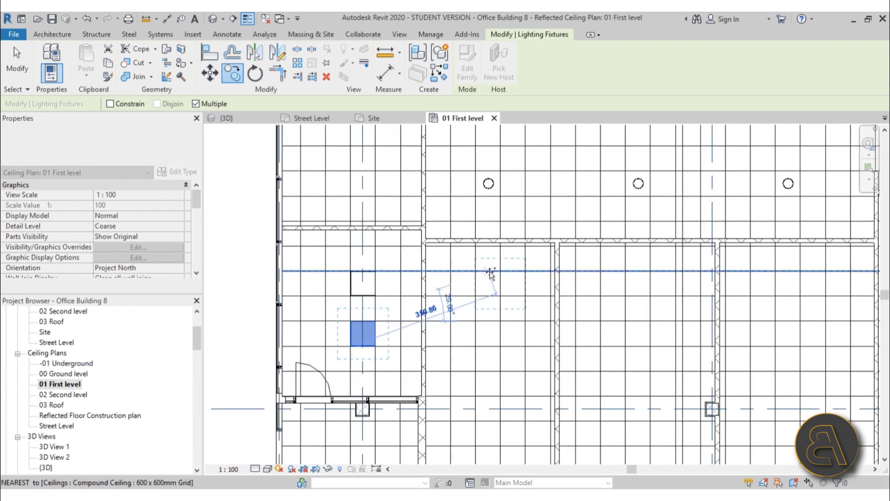
{"action": "scroll", "coordinate": [510, 288], "scroll_direction": "down", "scroll_amount": 2}
{"action": "scroll", "coordinate": [375, 238], "scroll_direction": "up", "scroll_amount": 4}
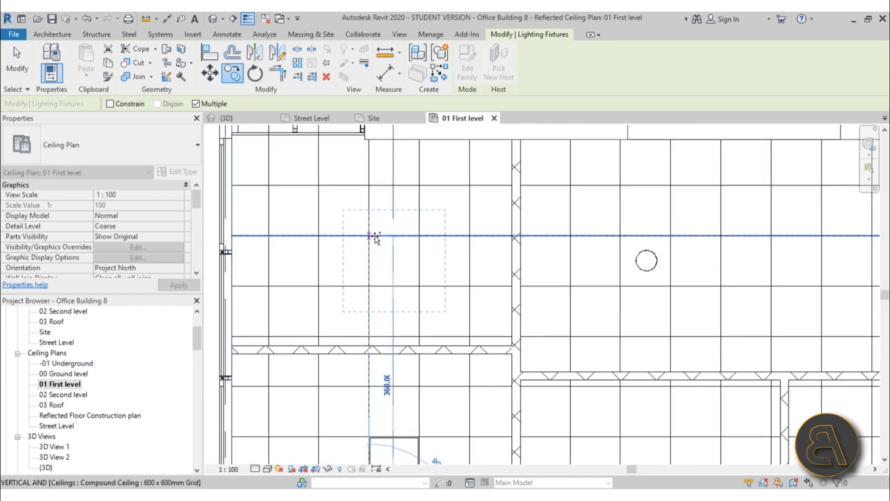
{"action": "left_click", "coordinate": [368, 186]}
- Copy the square light into the adjacent room as a vertical column of four fixtures spaced 120 apart, and end copying
{"action": "scroll", "coordinate": [295, 245], "scroll_direction": "down", "scroll_amount": 5}
{"action": "middle_click_drag", "start_coordinate": [369, 285], "coordinate": [307, 169]}
{"action": "scroll", "coordinate": [392, 205], "scroll_direction": "up", "scroll_amount": 4}
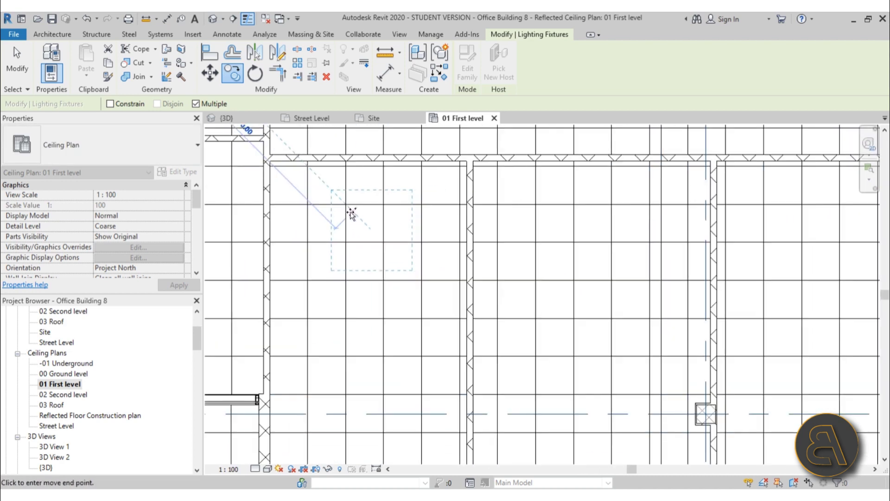
{"action": "left_click", "coordinate": [348, 205]}
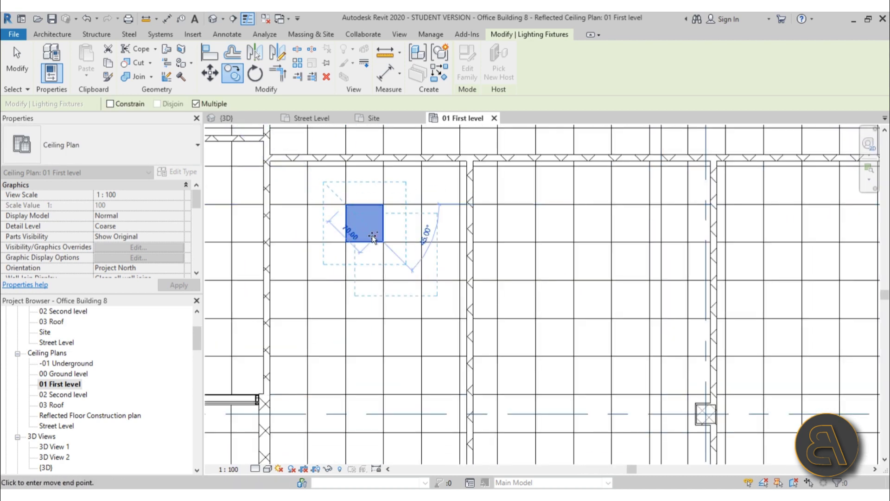
{"action": "left_click", "coordinate": [346, 281]}
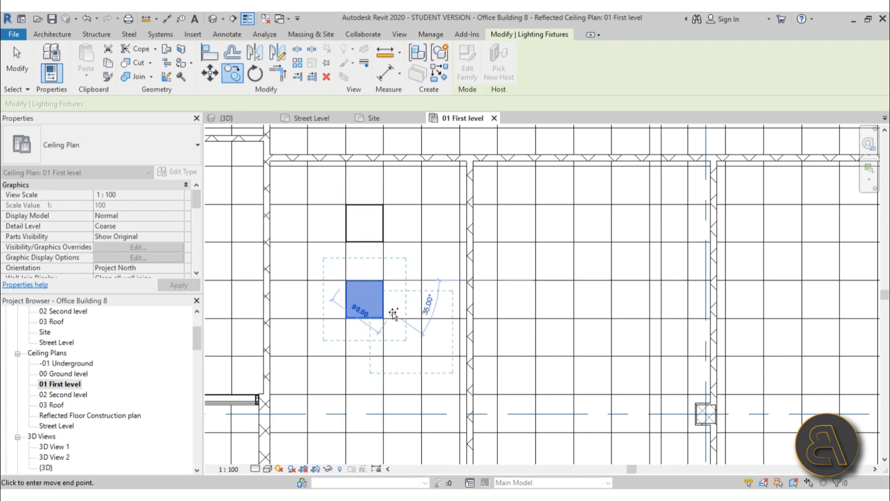
{"action": "middle_click_drag", "start_coordinate": [394, 312], "coordinate": [411, 195]}
{"action": "middle_click_drag", "start_coordinate": [366, 237], "coordinate": [371, 305]}
{"action": "scroll", "coordinate": [459, 278], "scroll_direction": "down", "scroll_amount": 3}
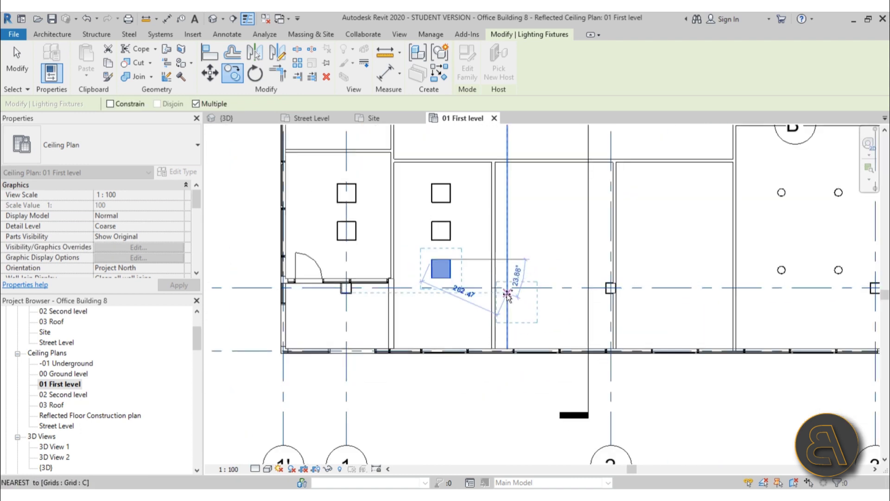
{"action": "scroll", "coordinate": [445, 282], "scroll_direction": "up", "scroll_amount": 3}
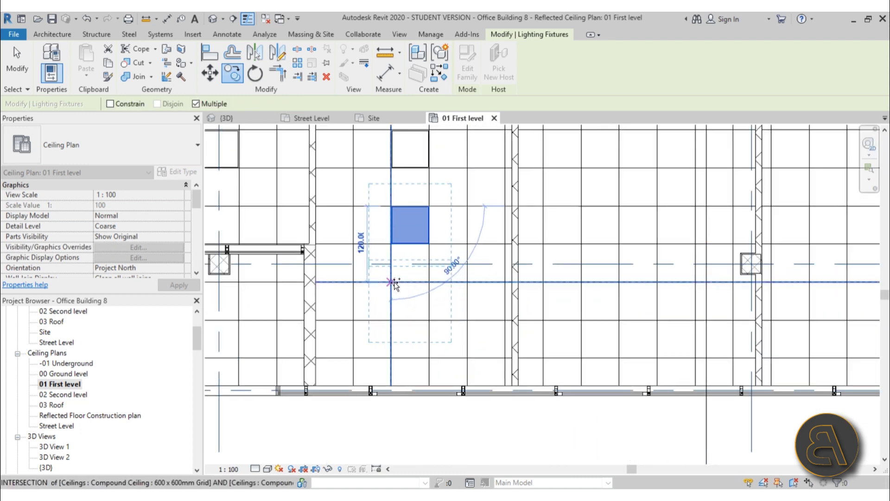
{"action": "middle_click_drag", "start_coordinate": [394, 283], "coordinate": [397, 284]}
{"action": "scroll", "coordinate": [385, 325], "scroll_direction": "down", "scroll_amount": 3}
{"action": "scroll", "coordinate": [459, 234], "scroll_direction": "up", "scroll_amount": 4}
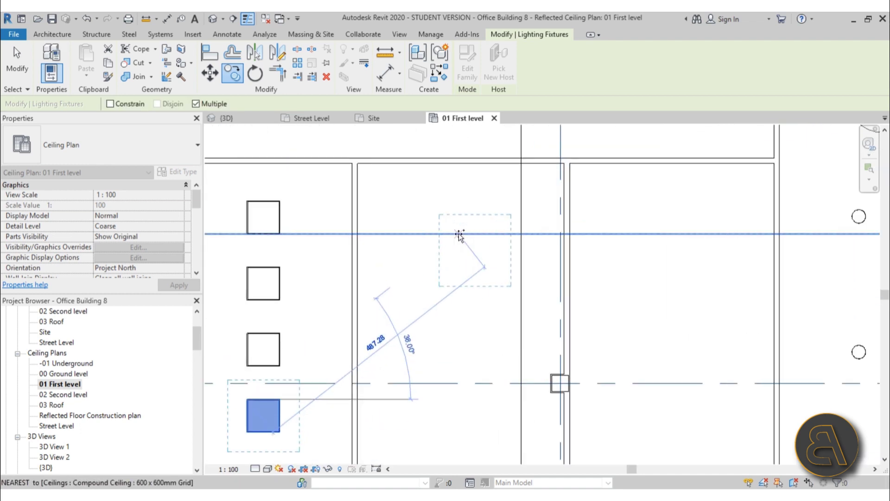
{"action": "scroll", "coordinate": [446, 204], "scroll_direction": "down", "scroll_amount": 3}
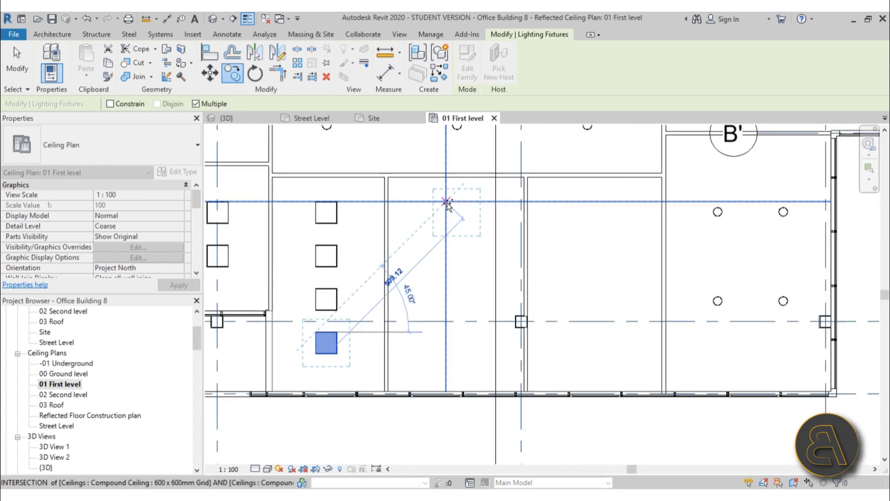
{"action": "key", "text": "Escape"}
{"action": "key", "text": "Escape"}
- Select the column of four square lights and copy it by its upper left corner into the next room, along the same ceiling rows
{"action": "scroll", "coordinate": [384, 224], "scroll_direction": "up", "scroll_amount": 3}
{"action": "scroll", "coordinate": [311, 200], "scroll_direction": "up", "scroll_amount": 2}
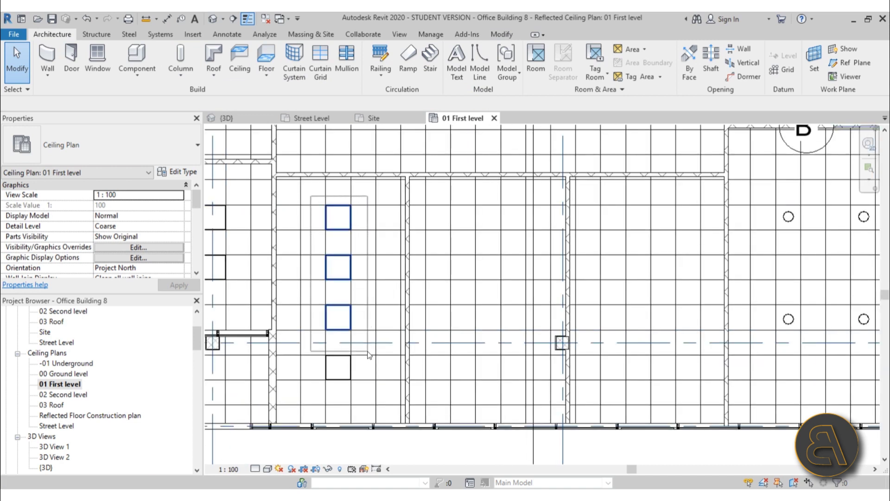
{"action": "left_click_drag", "start_coordinate": [368, 404], "coordinate": [367, 405]}
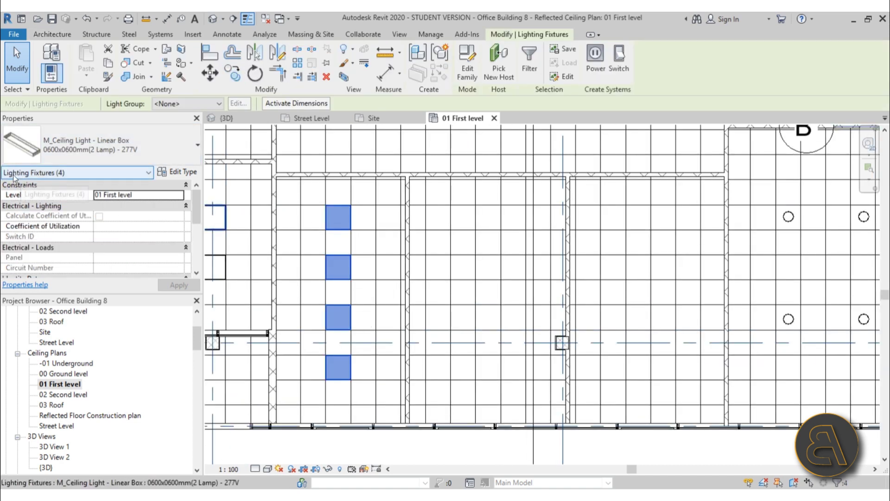
{"action": "left_click", "coordinate": [232, 80]}
{"action": "scroll", "coordinate": [311, 214], "scroll_direction": "up", "scroll_amount": 3}
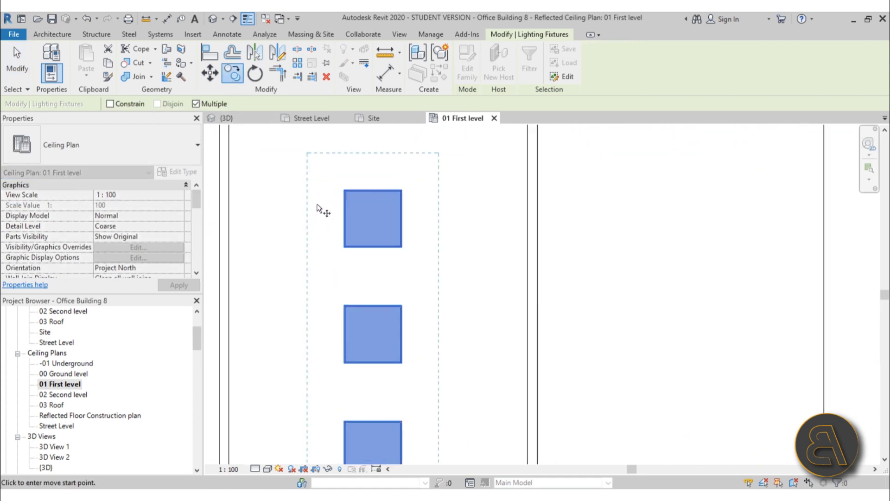
{"action": "scroll", "coordinate": [343, 188], "scroll_direction": "up", "scroll_amount": 3}
{"action": "left_click", "coordinate": [346, 190]}
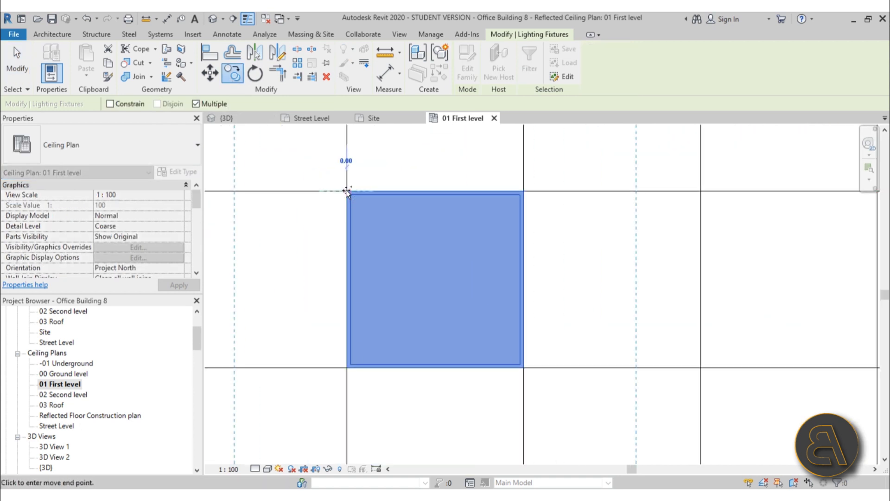
{"action": "scroll", "coordinate": [277, 200], "scroll_direction": "down", "scroll_amount": 6}
{"action": "scroll", "coordinate": [439, 188], "scroll_direction": "up", "scroll_amount": 4}
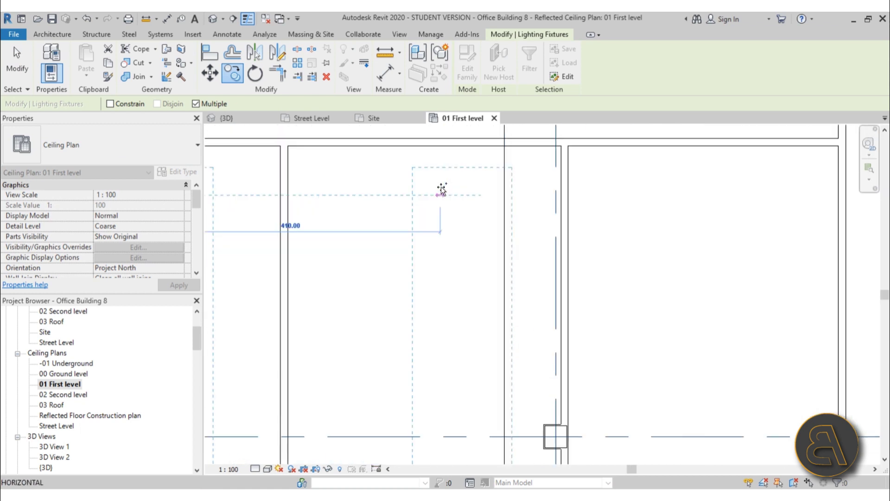
{"action": "scroll", "coordinate": [311, 200], "scroll_direction": "down", "scroll_amount": 5}
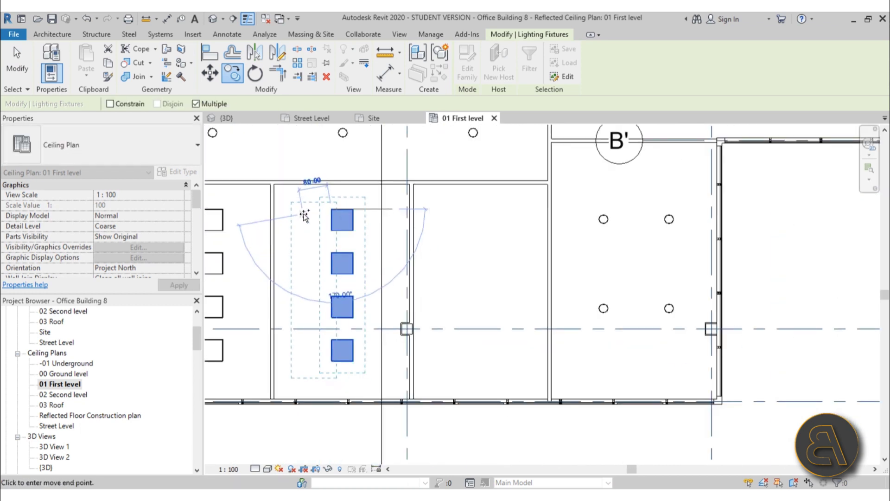
- Place another copy of the four-light column 360 to the right in the third room, and end copying
{"action": "scroll", "coordinate": [473, 223], "scroll_direction": "up", "scroll_amount": 6}
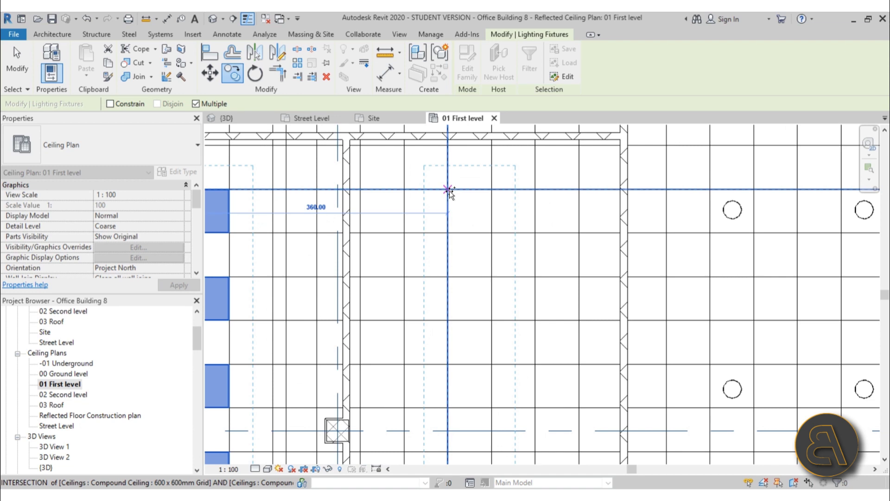
{"action": "left_click", "coordinate": [448, 190]}
{"action": "scroll", "coordinate": [378, 242], "scroll_direction": "down", "scroll_amount": 4}
{"action": "key", "text": "Escape"}
{"action": "key", "text": "Escape"}
{"action": "scroll", "coordinate": [512, 286], "scroll_direction": "up", "scroll_amount": 3}
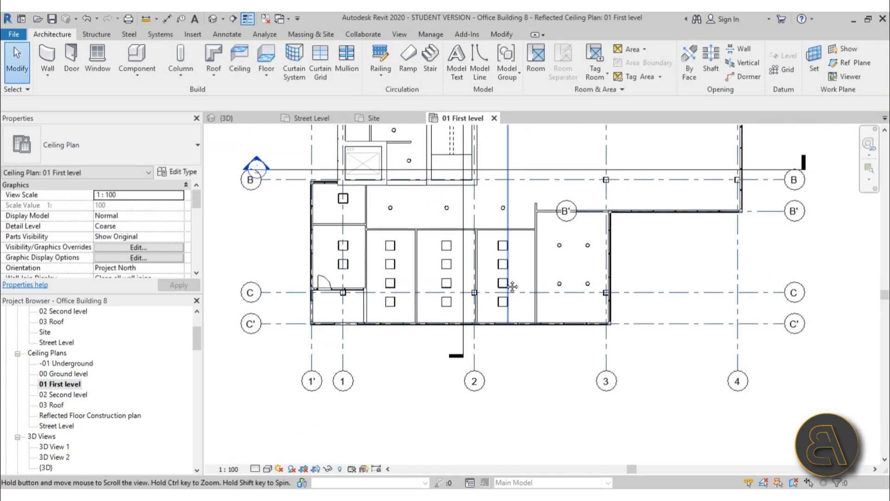
{"action": "scroll", "coordinate": [463, 269], "scroll_direction": "down", "scroll_amount": 1}
{"action": "scroll", "coordinate": [439, 262], "scroll_direction": "up", "scroll_amount": 3}
{"action": "scroll", "coordinate": [394, 301], "scroll_direction": "down", "scroll_amount": 4}
{"action": "scroll", "coordinate": [383, 330], "scroll_direction": "up", "scroll_amount": 1}
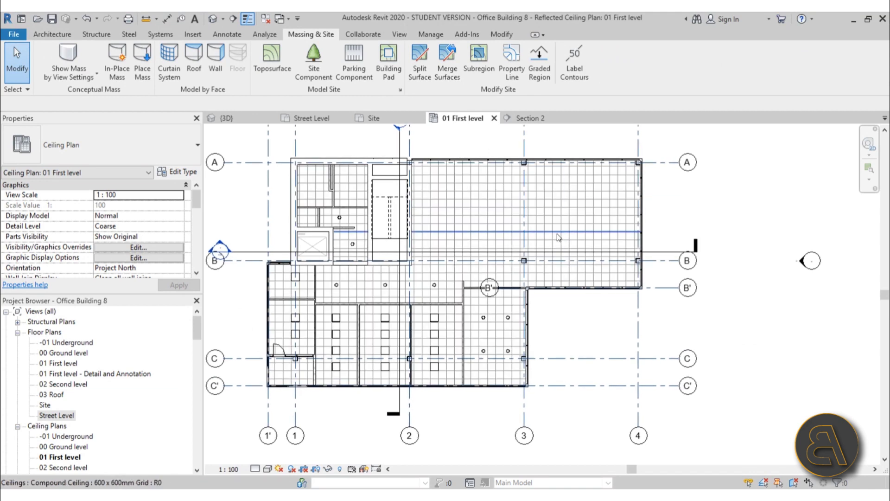
- Start placing a component with the type M_Ceiling Light - Linear Box 0600x1200mm(2 Lamp) - 277V
{"action": "scroll", "coordinate": [557, 237], "scroll_direction": "up", "scroll_amount": 2}
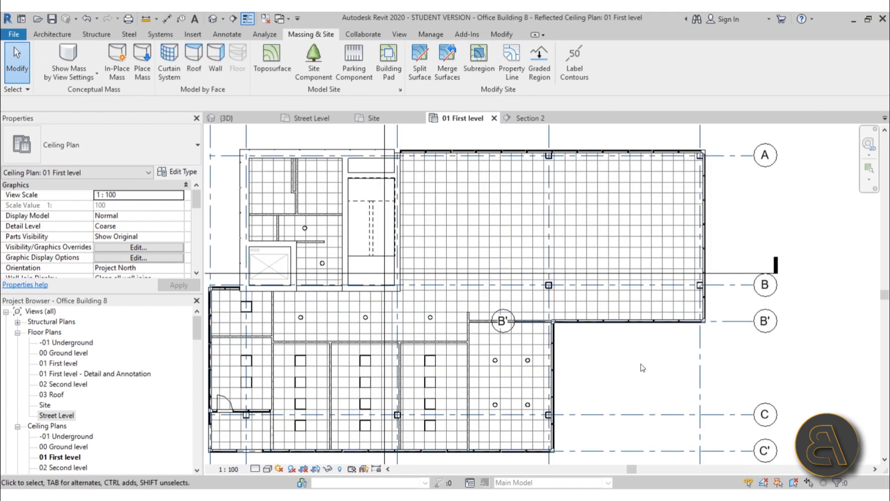
{"action": "middle_click_drag", "start_coordinate": [640, 369], "coordinate": [633, 374]}
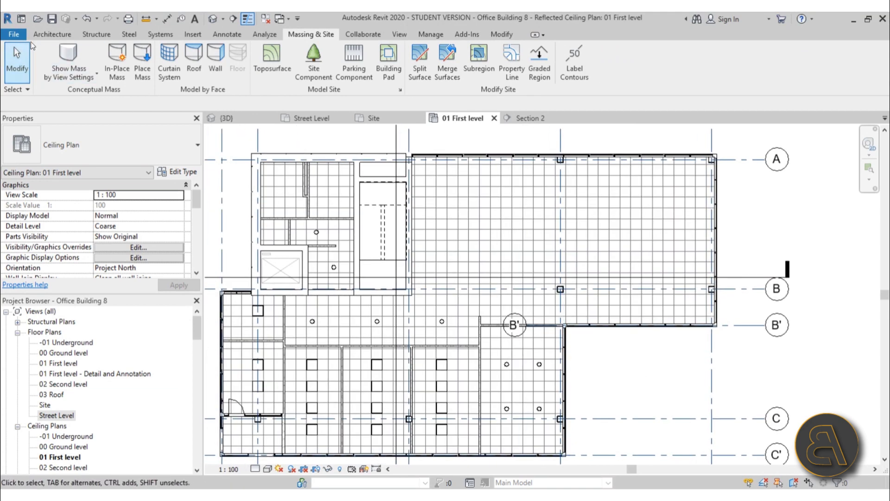
{"action": "left_click", "coordinate": [51, 34]}
{"action": "left_click", "coordinate": [139, 56]}
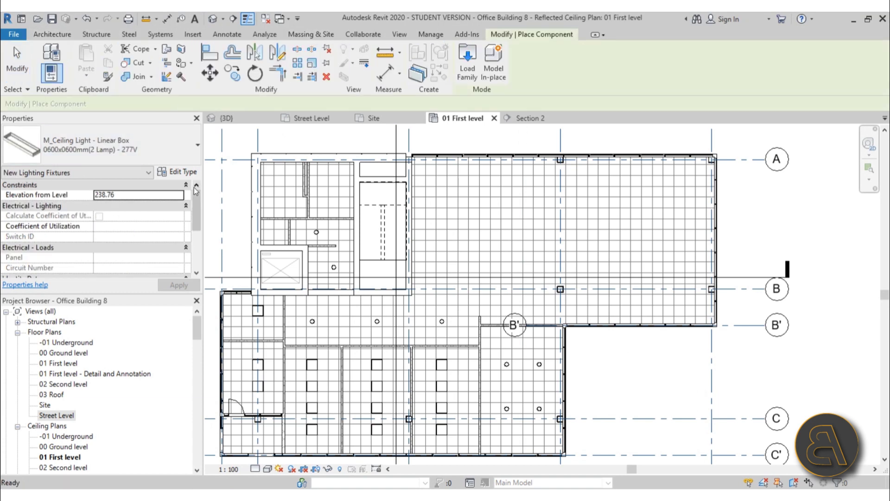
{"action": "left_click", "coordinate": [118, 156]}
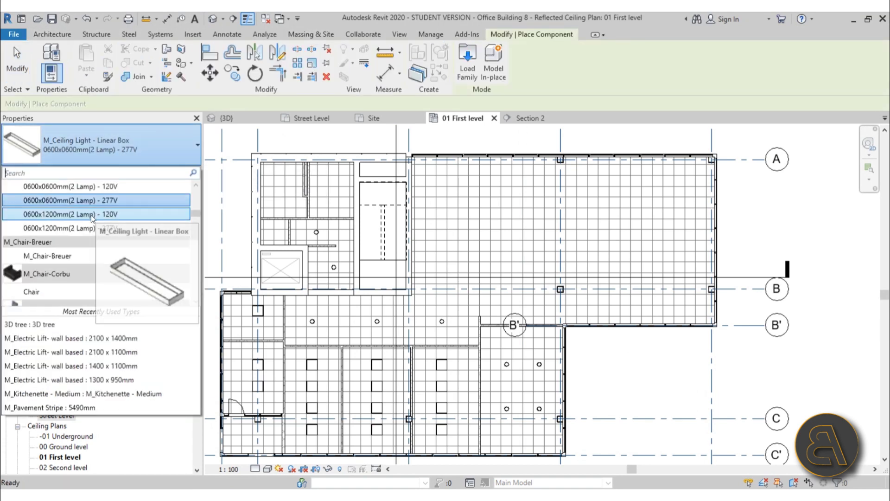
{"action": "left_click", "coordinate": [48, 233]}
- Place one 600x1200 ceiling light freehand in the large open room, between grids 2 and 3 just below grid A
{"action": "scroll", "coordinate": [475, 200], "scroll_direction": "up", "scroll_amount": 5}
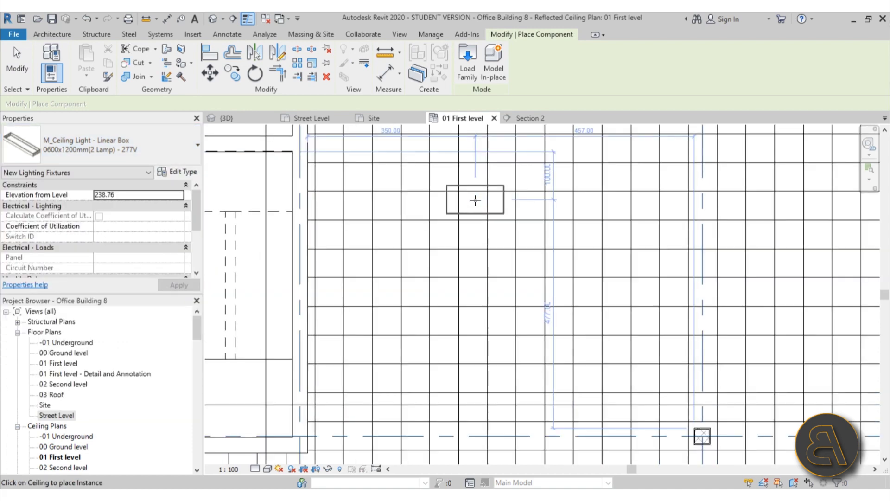
{"action": "scroll", "coordinate": [475, 201], "scroll_direction": "up", "scroll_amount": 3}
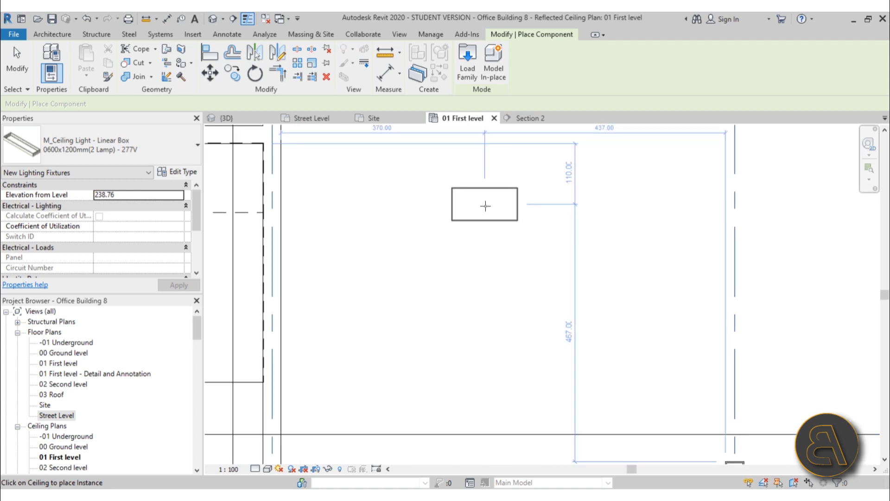
{"action": "scroll", "coordinate": [485, 206], "scroll_direction": "down", "scroll_amount": 3}
{"action": "scroll", "coordinate": [454, 211], "scroll_direction": "up", "scroll_amount": 2}
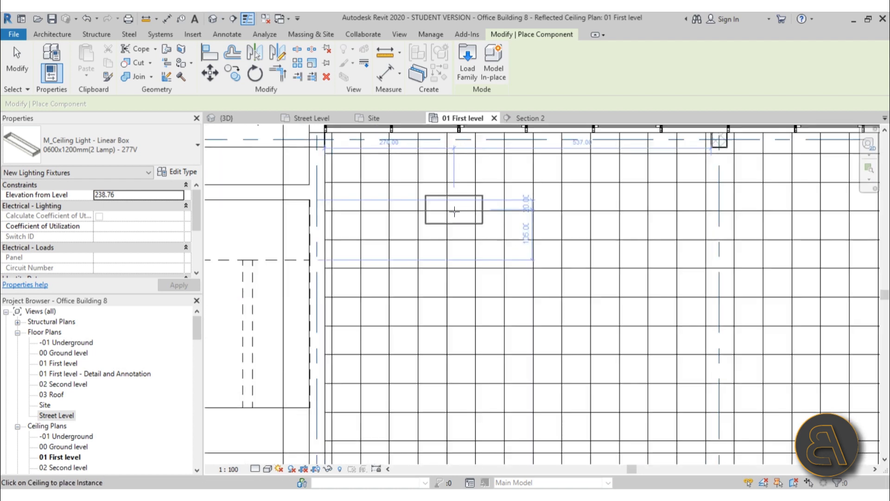
{"action": "scroll", "coordinate": [454, 211], "scroll_direction": "up", "scroll_amount": 1}
{"action": "left_click", "coordinate": [464, 219]}
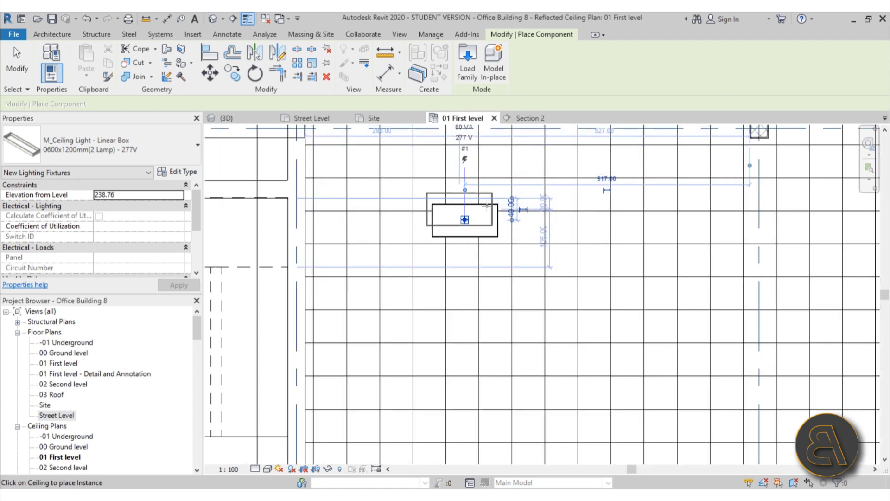
- Move the 600x1200 light by its upper left corner onto the ceiling grid intersection up and to the left, so it fills two tiles
{"action": "left_click", "coordinate": [210, 74]}
{"action": "scroll", "coordinate": [498, 213], "scroll_direction": "up", "scroll_amount": 6}
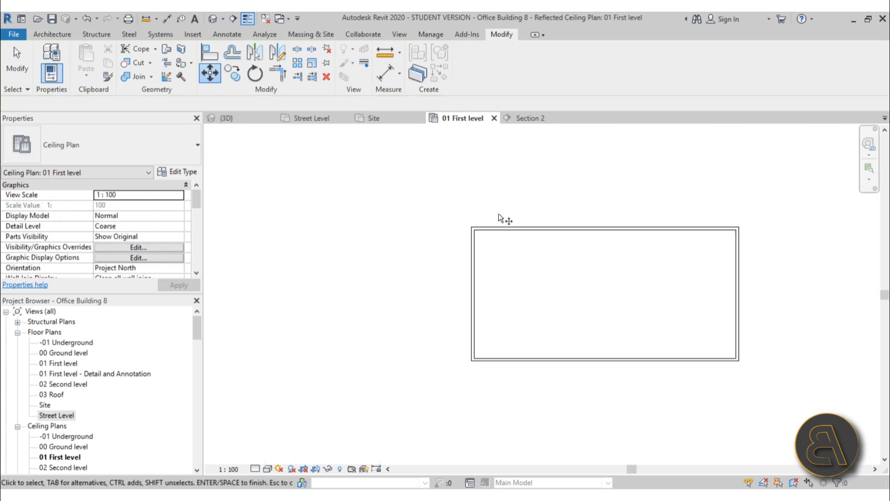
{"action": "left_click", "coordinate": [470, 232]}
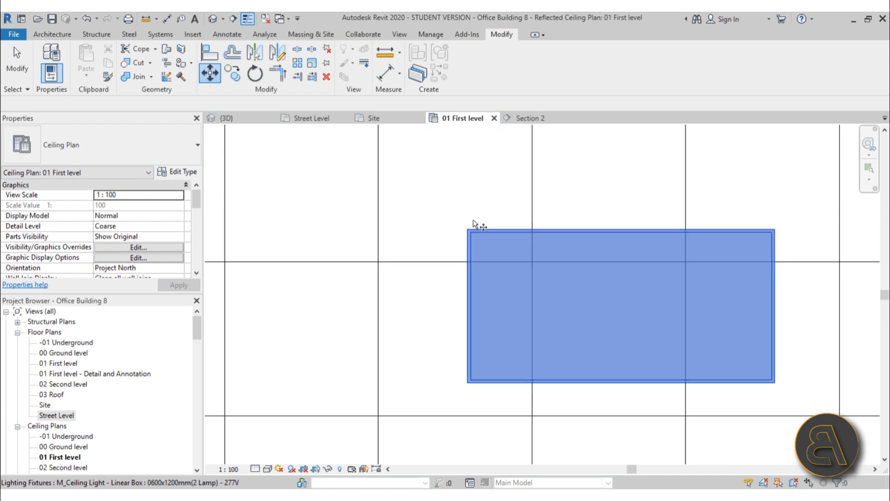
{"action": "key", "text": "Return"}
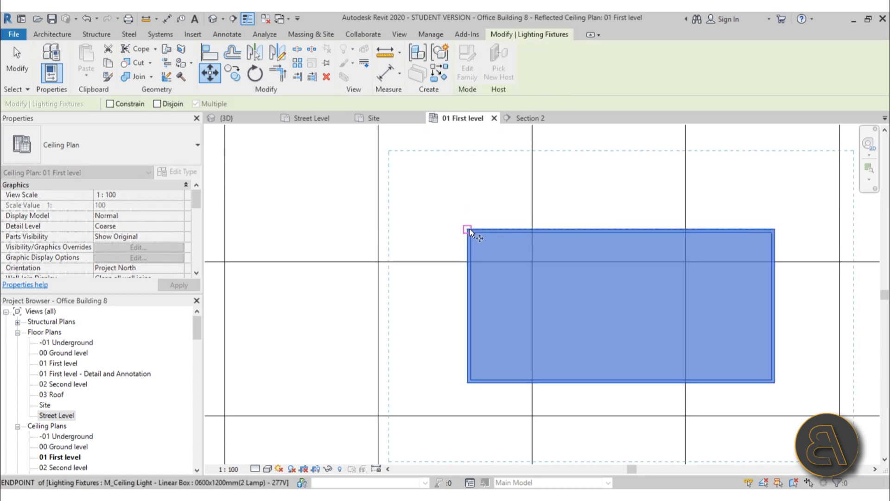
{"action": "left_click", "coordinate": [468, 229]}
{"action": "scroll", "coordinate": [436, 196], "scroll_direction": "down", "scroll_amount": 3}
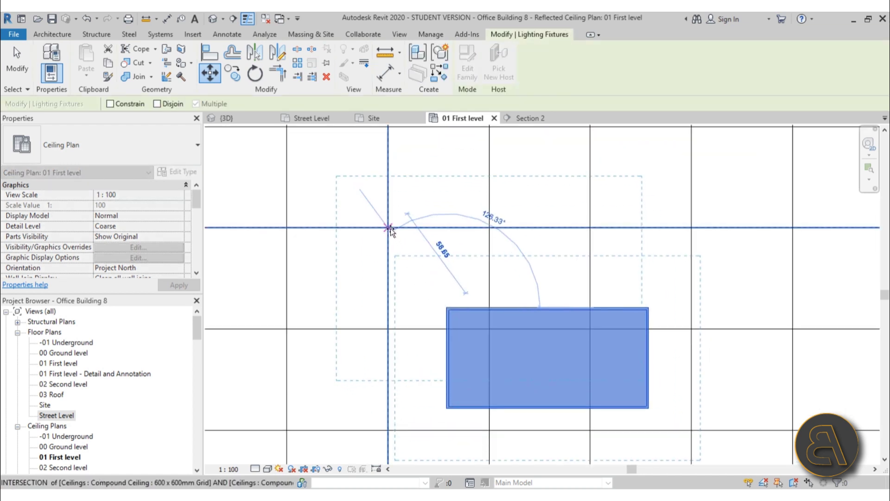
{"action": "left_click", "coordinate": [390, 228]}
{"action": "scroll", "coordinate": [484, 267], "scroll_direction": "down", "scroll_amount": 3}
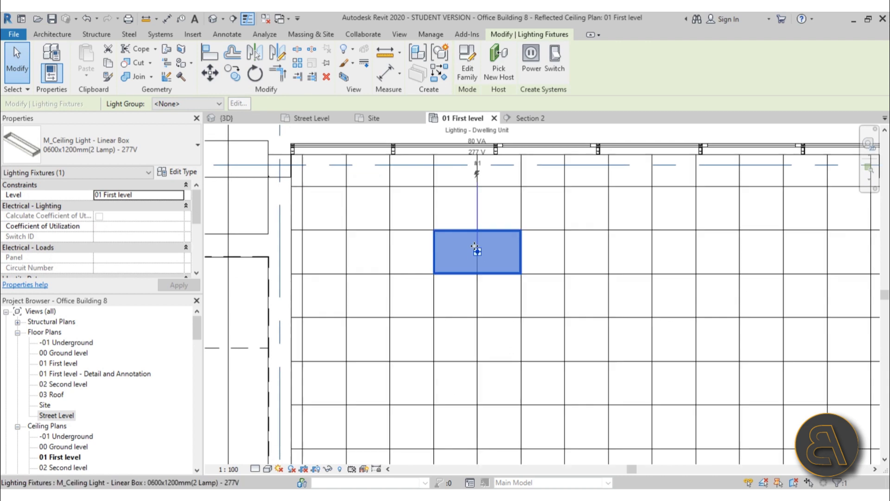
- Copy the 600x1200 light three times straight down, spaced 180 apart on the ceiling grid, to form a column of four, and end copying
{"action": "left_click", "coordinate": [238, 77]}
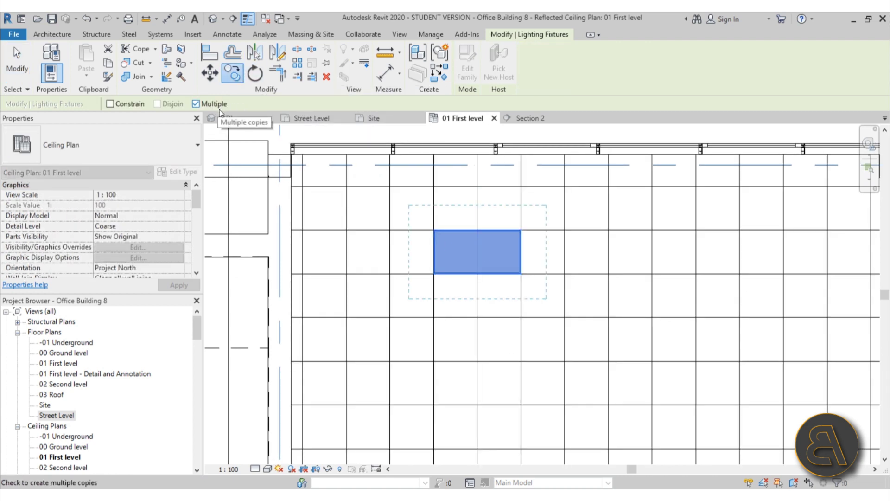
{"action": "scroll", "coordinate": [429, 242], "scroll_direction": "up", "scroll_amount": 3}
{"action": "left_click", "coordinate": [441, 214]}
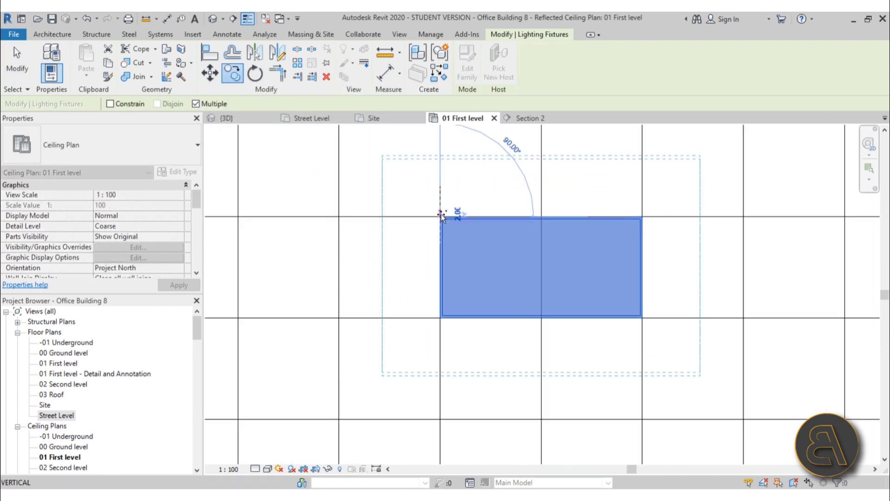
{"action": "scroll", "coordinate": [477, 321], "scroll_direction": "down", "scroll_amount": 3}
{"action": "middle_click_drag", "start_coordinate": [477, 321], "coordinate": [467, 160]}
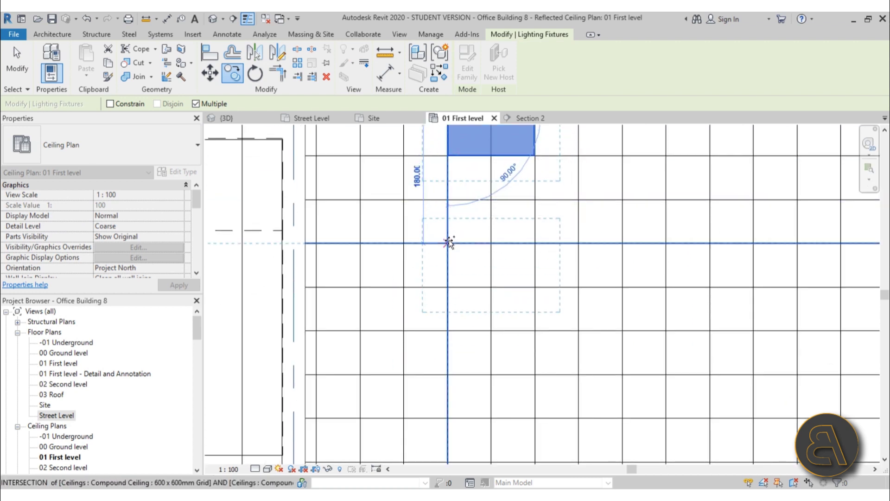
{"action": "scroll", "coordinate": [456, 242], "scroll_direction": "down", "scroll_amount": 2}
{"action": "middle_click_drag", "start_coordinate": [467, 317], "coordinate": [461, 246]}
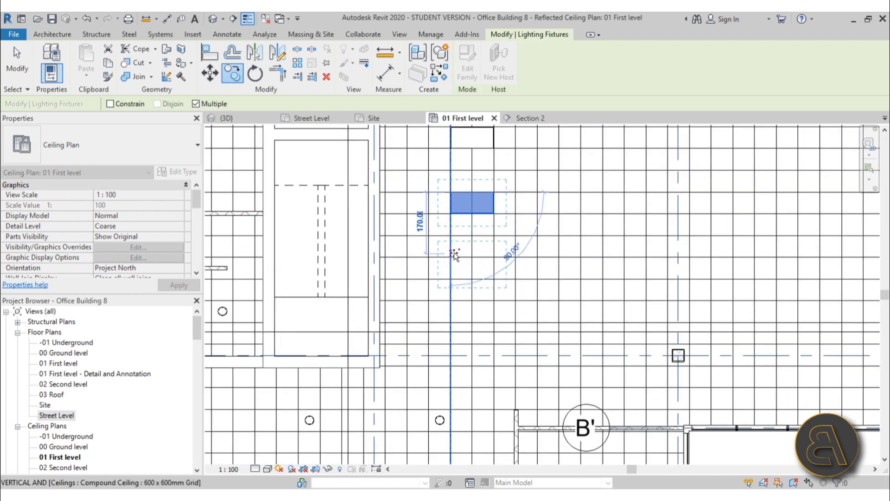
{"action": "scroll", "coordinate": [510, 297], "scroll_direction": "down", "scroll_amount": 2}
{"action": "middle_click_drag", "start_coordinate": [468, 296], "coordinate": [443, 276]}
{"action": "scroll", "coordinate": [443, 278], "scroll_direction": "up", "scroll_amount": 2}
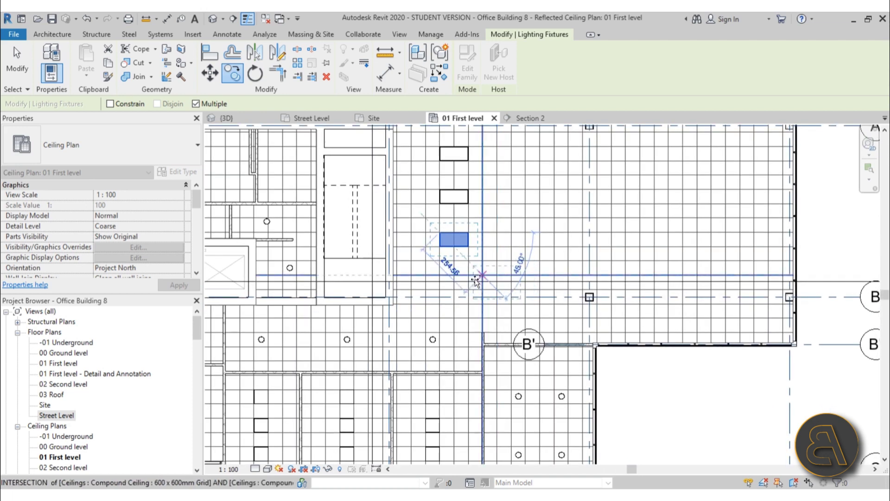
{"action": "left_click", "coordinate": [431, 271]}
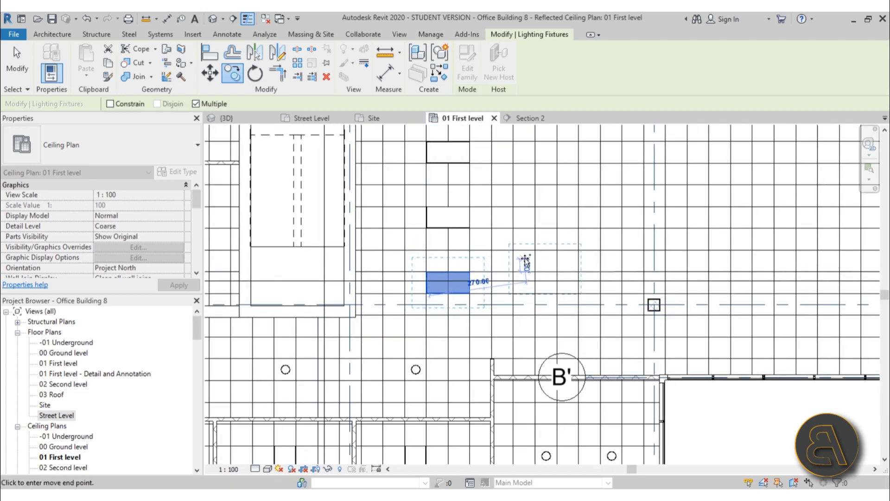
{"action": "scroll", "coordinate": [521, 260], "scroll_direction": "down", "scroll_amount": 2}
{"action": "middle_click_drag", "start_coordinate": [528, 265], "coordinate": [513, 292]}
{"action": "key", "text": "Escape"}
{"action": "key", "text": "Escape"}
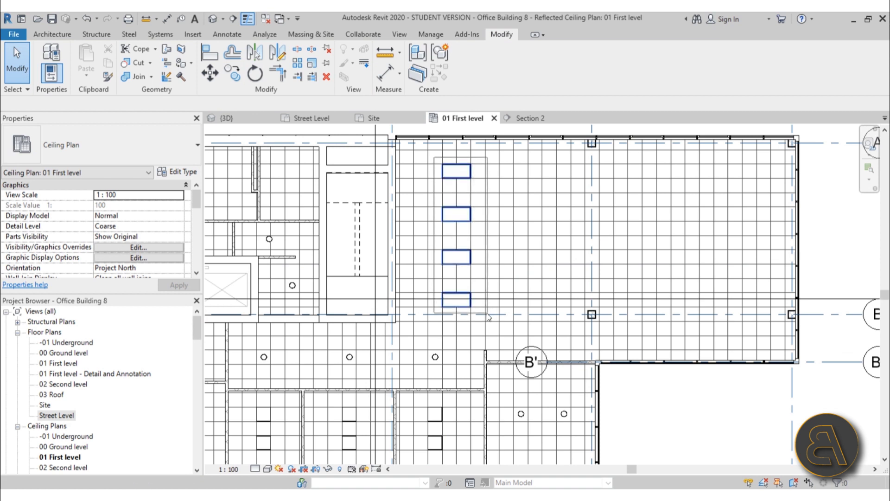
- Copy the column of four 600x1200 lights seven ceiling tiles to the right, using the top light's upper left corner as base point
{"action": "left_click_drag", "start_coordinate": [488, 316], "coordinate": [487, 315]}
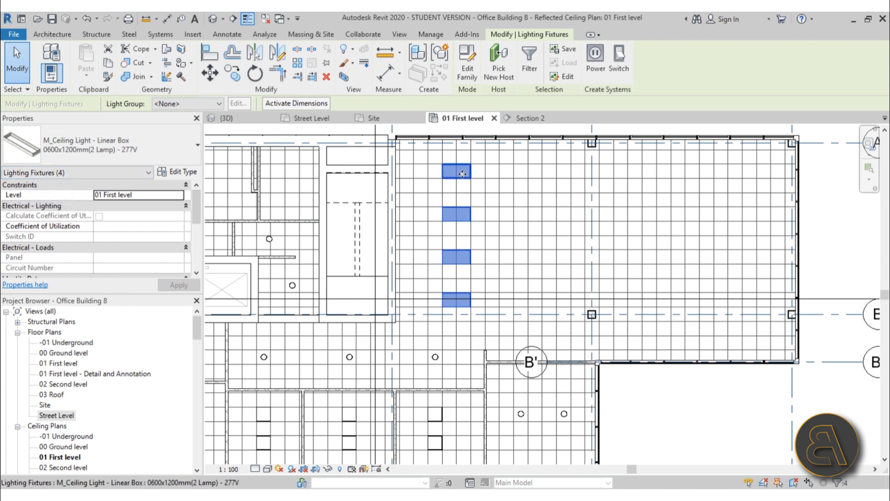
{"action": "key", "text": "m"}
{"action": "key", "text": "v"}
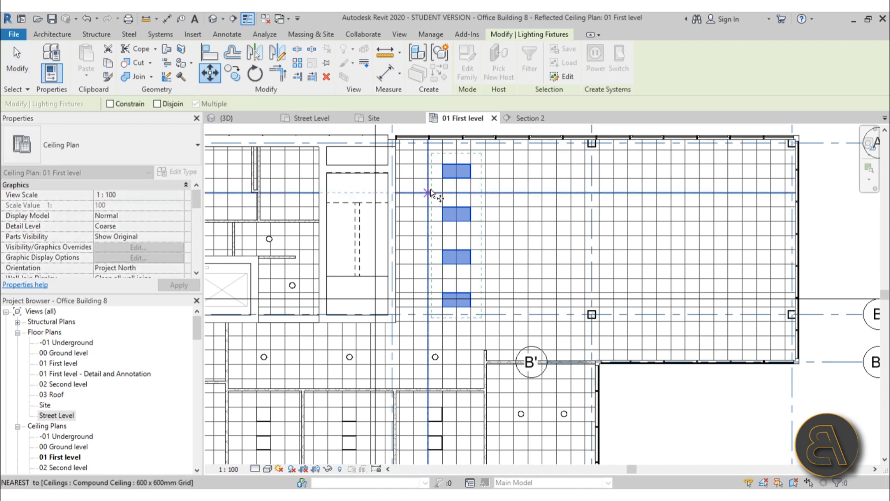
{"action": "scroll", "coordinate": [440, 159], "scroll_direction": "up", "scroll_amount": 3}
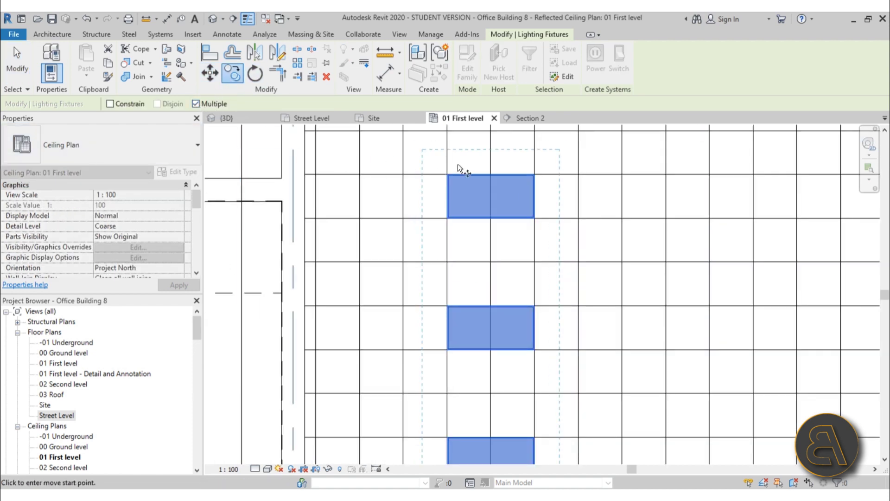
{"action": "scroll", "coordinate": [453, 166], "scroll_direction": "up", "scroll_amount": 3}
{"action": "left_click", "coordinate": [438, 187]}
{"action": "scroll", "coordinate": [528, 190], "scroll_direction": "down", "scroll_amount": 4}
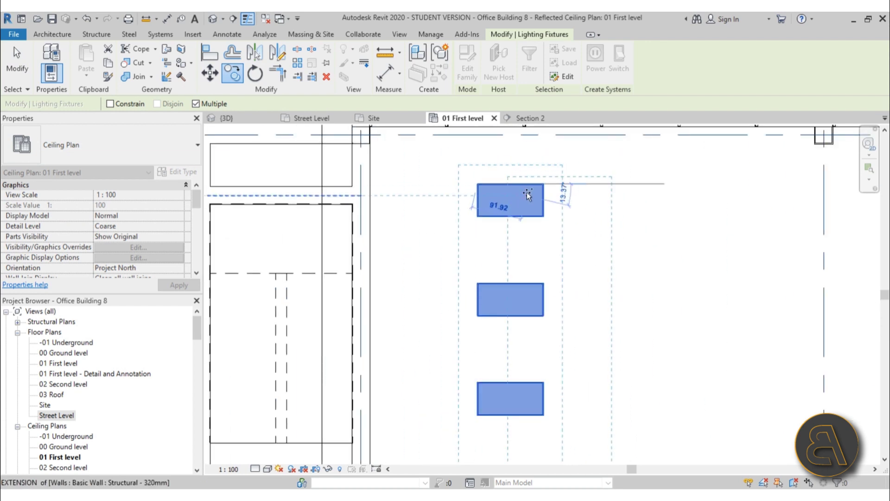
{"action": "scroll", "coordinate": [526, 192], "scroll_direction": "down", "scroll_amount": 3}
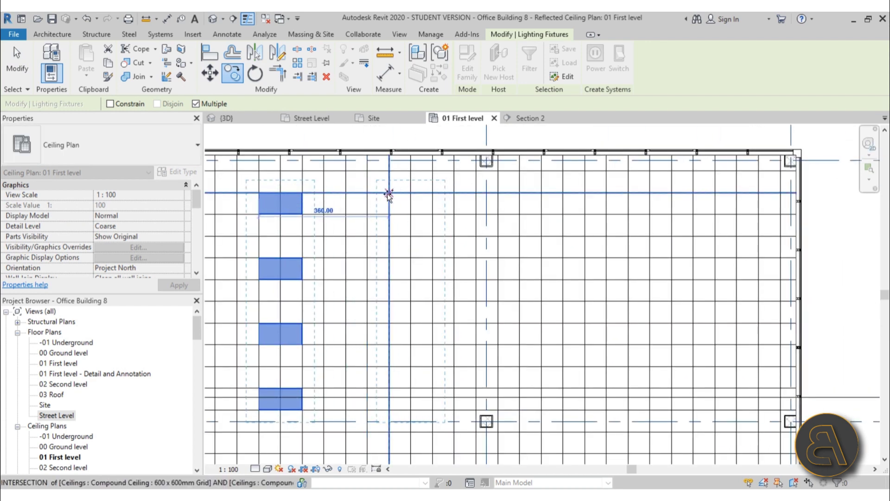
{"action": "left_click", "coordinate": [411, 193]}
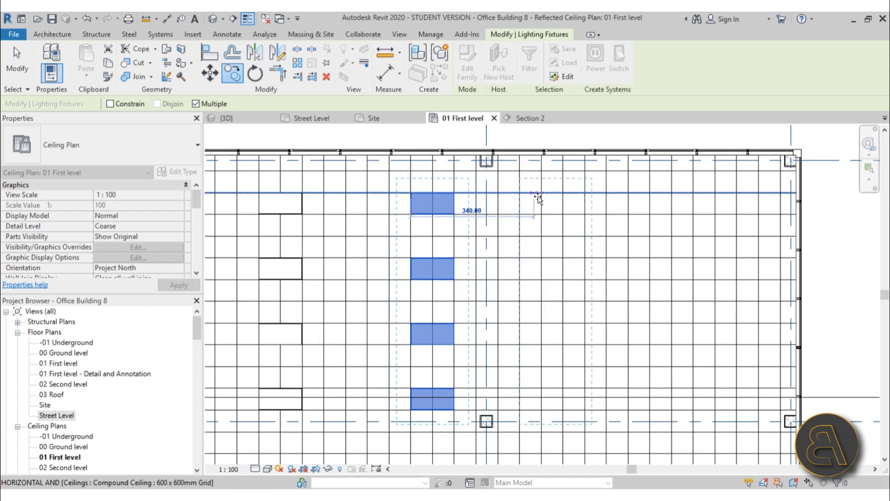
- Place two more copies of the four-light column further right at the same seven-tile spacing, and end copying
{"action": "left_click", "coordinate": [563, 193]}
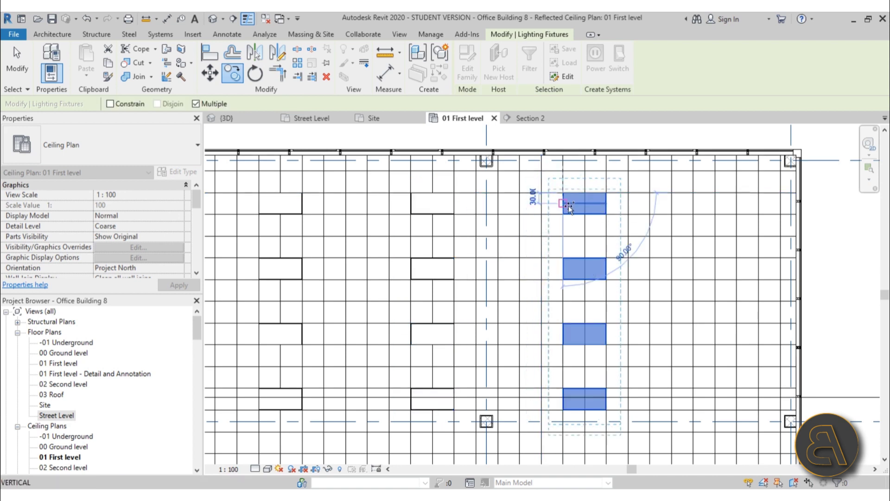
{"action": "left_click", "coordinate": [716, 194]}
{"action": "scroll", "coordinate": [559, 235], "scroll_direction": "down", "scroll_amount": 4}
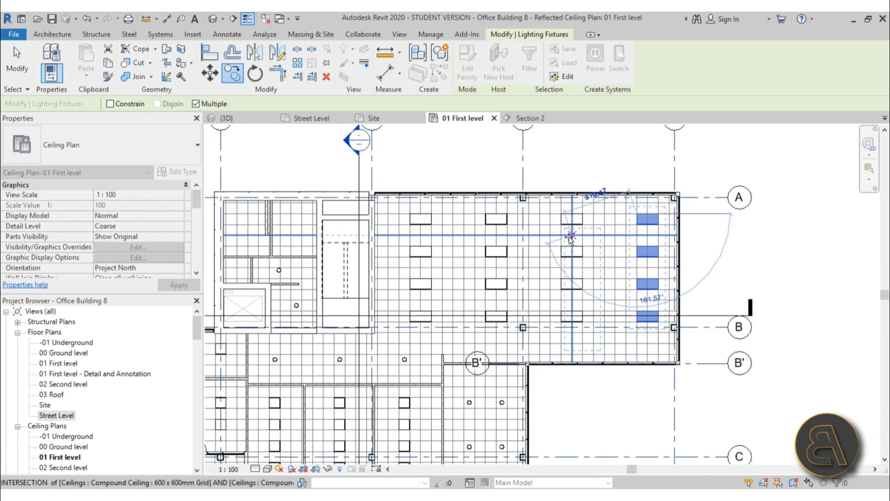
{"action": "key", "text": "Escape"}
{"action": "key", "text": "Escape"}
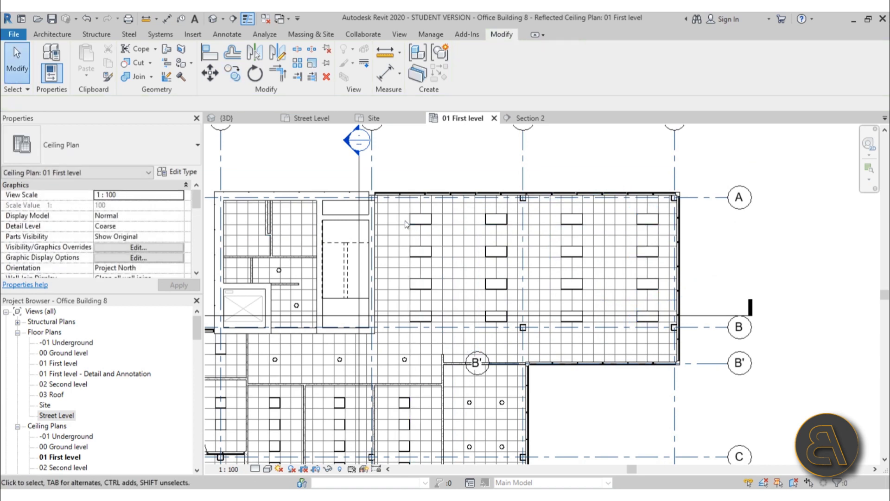
- Move all sixteen 600x1200 lights in the large open room one ceiling tile to the left
{"action": "scroll", "coordinate": [403, 213], "scroll_direction": "up", "scroll_amount": 2}
{"action": "left_click_drag", "start_coordinate": [403, 209], "coordinate": [811, 385]}
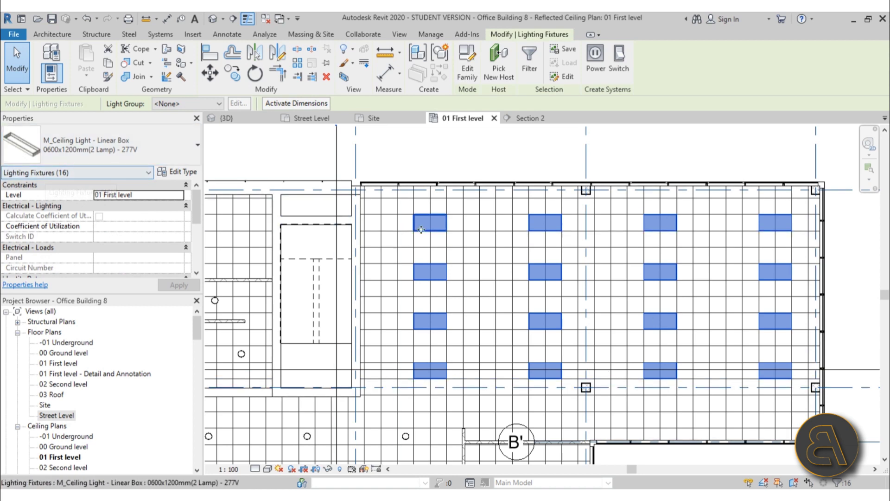
{"action": "scroll", "coordinate": [421, 230], "scroll_direction": "up", "scroll_amount": 4}
{"action": "key", "text": "m"}
{"action": "key", "text": "v"}
{"action": "scroll", "coordinate": [412, 225], "scroll_direction": "up", "scroll_amount": 3}
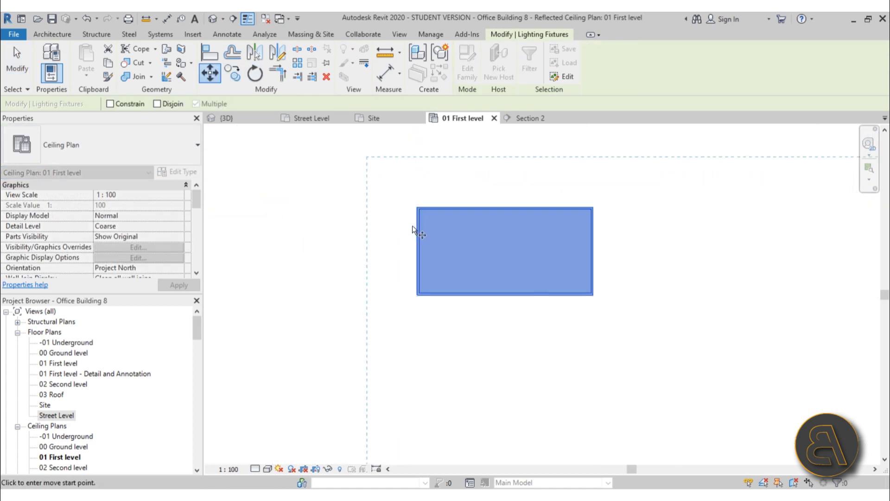
{"action": "left_click", "coordinate": [417, 204]}
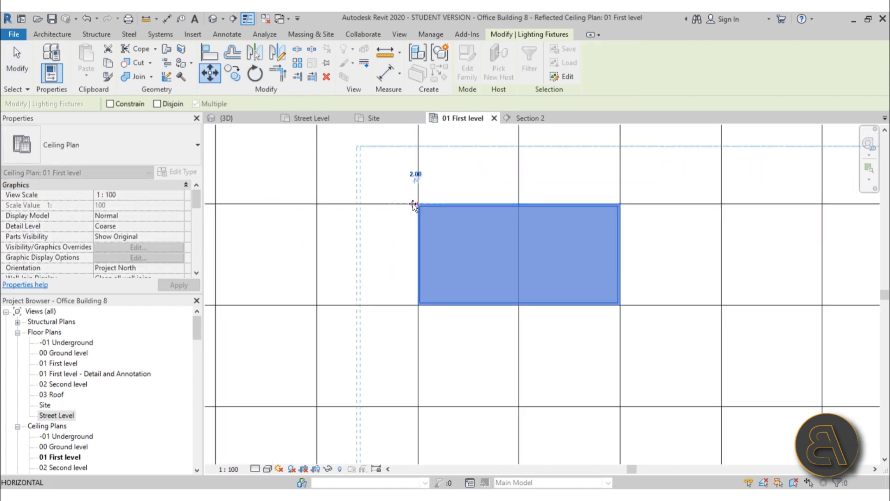
{"action": "left_click", "coordinate": [317, 203]}
{"action": "scroll", "coordinate": [332, 238], "scroll_direction": "down", "scroll_amount": 5}
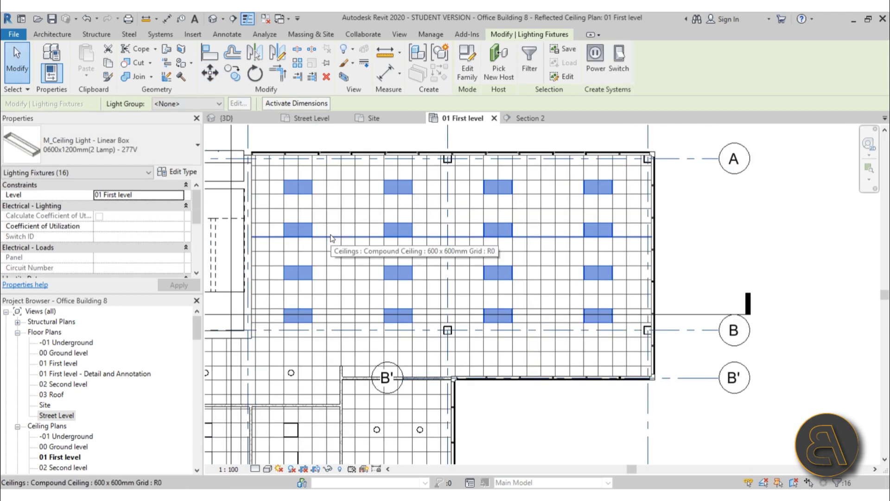
{"action": "key", "text": "Escape"}
- Examine how the 600x1200 lights line up with the ceiling grid in the large open room, near and from afar
{"action": "scroll", "coordinate": [369, 254], "scroll_direction": "down", "scroll_amount": 2}
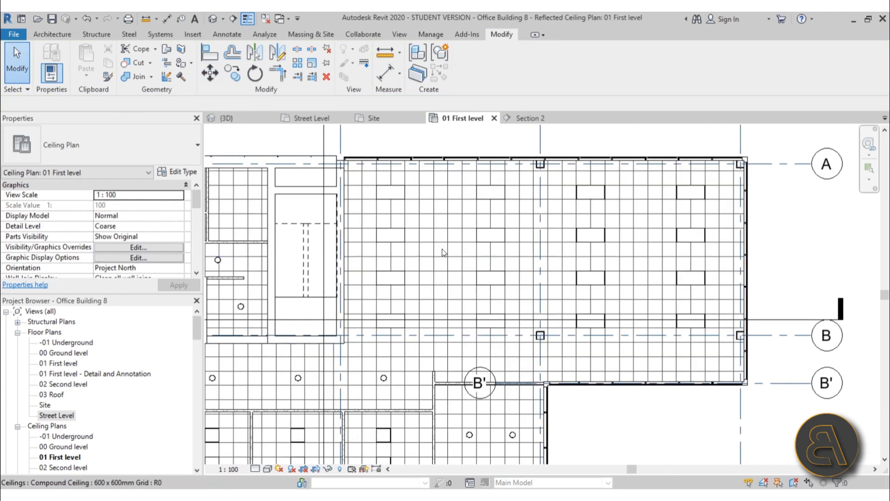
{"action": "scroll", "coordinate": [408, 227], "scroll_direction": "up", "scroll_amount": 4}
{"action": "scroll", "coordinate": [500, 237], "scroll_direction": "down", "scroll_amount": 3}
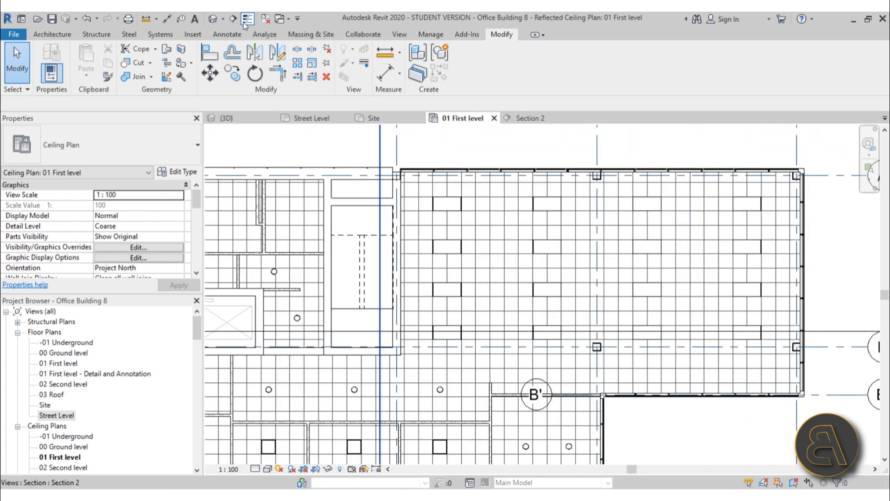
{"action": "scroll", "coordinate": [466, 198], "scroll_direction": "up", "scroll_amount": 5}
{"action": "scroll", "coordinate": [500, 263], "scroll_direction": "up", "scroll_amount": 4}
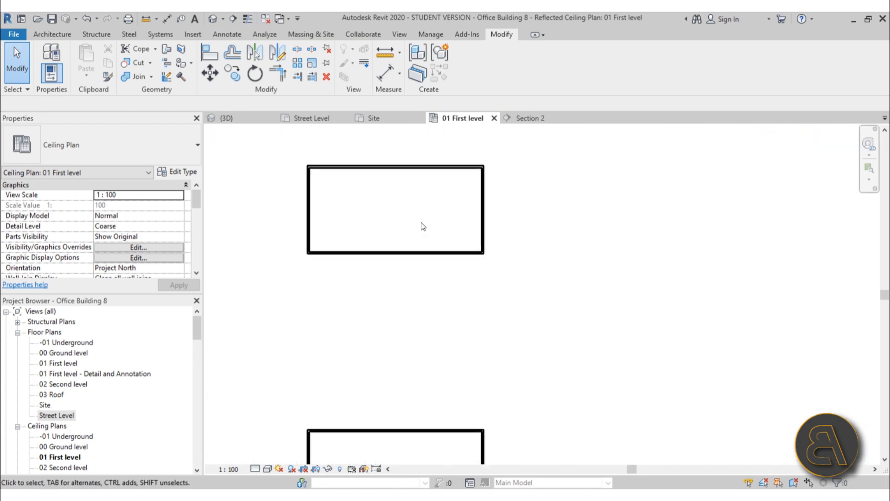
{"action": "scroll", "coordinate": [552, 287], "scroll_direction": "down", "scroll_amount": 4}
{"action": "scroll", "coordinate": [559, 320], "scroll_direction": "down", "scroll_amount": 3}
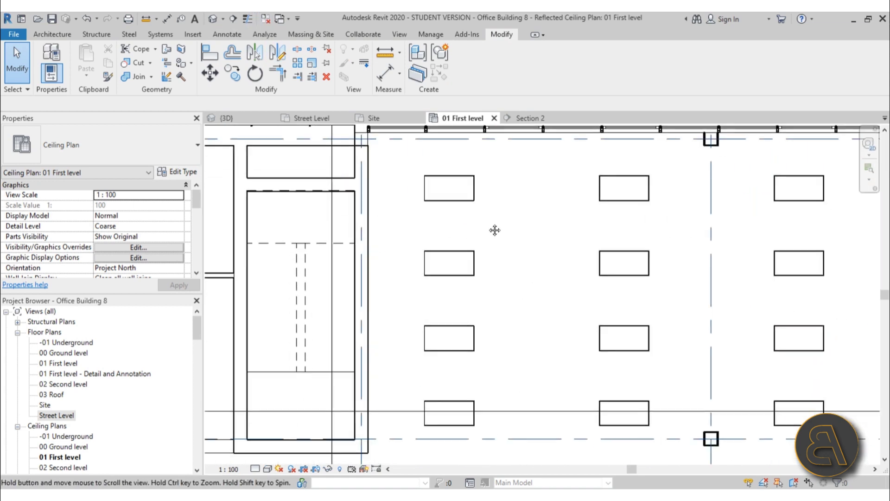
{"action": "scroll", "coordinate": [498, 251], "scroll_direction": "up", "scroll_amount": 3}
{"action": "scroll", "coordinate": [507, 275], "scroll_direction": "down", "scroll_amount": 3}
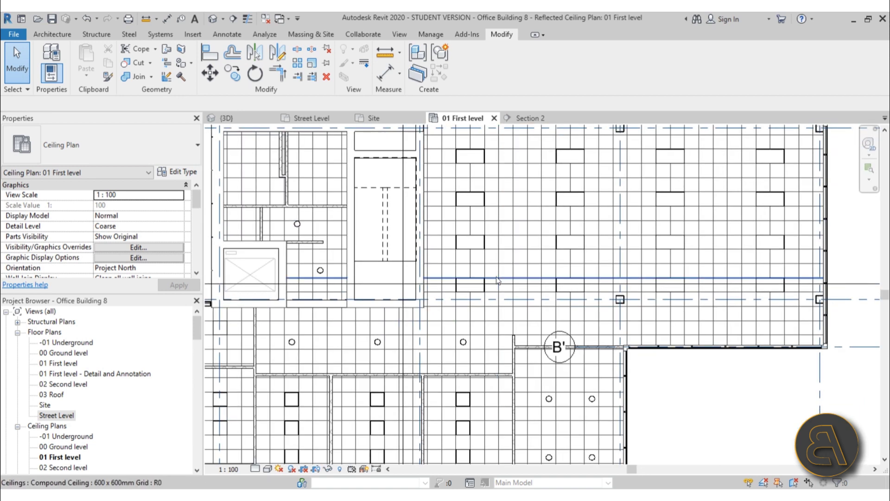
{"action": "scroll", "coordinate": [496, 276], "scroll_direction": "up", "scroll_amount": 2}
{"action": "middle_click_drag", "start_coordinate": [491, 280], "coordinate": [488, 289]}
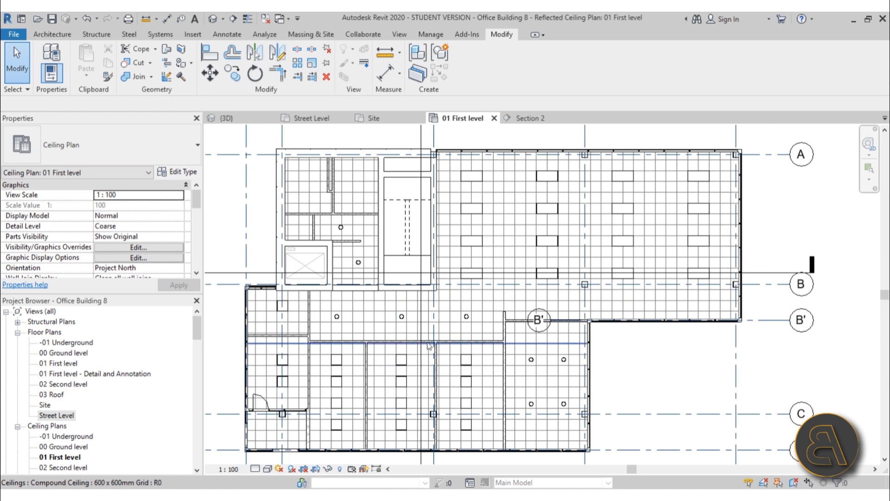
- Examine the restrooms on the ceiling plan and compare them with the toilet partitions on the 01 First level floor plan
{"action": "scroll", "coordinate": [318, 160], "scroll_direction": "up", "scroll_amount": 4}
{"action": "mouse_move", "coordinate": [283, 225]}
{"action": "middle_mouse_down"}
{"action": "mouse_move", "coordinate": [294, 224]}
{"action": "mouse_move", "coordinate": [291, 205]}
{"action": "mouse_move", "coordinate": [296, 219]}
{"action": "middle_mouse_up"}
{"action": "scroll", "coordinate": [301, 223], "scroll_direction": "down", "scroll_amount": 2}
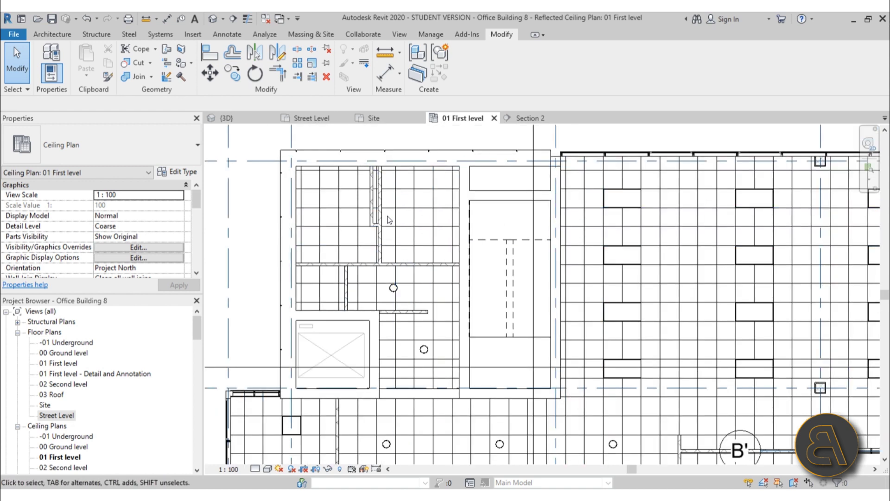
{"action": "scroll", "coordinate": [341, 215], "scroll_direction": "up", "scroll_amount": 2}
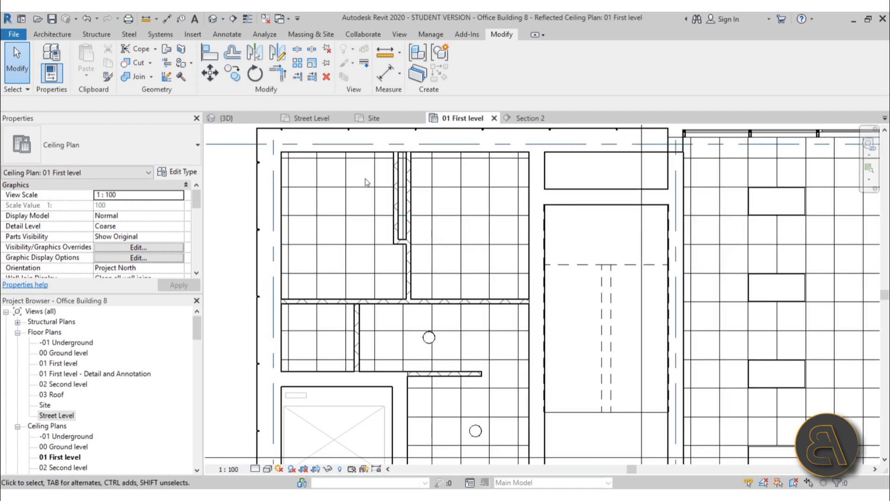
{"action": "scroll", "coordinate": [371, 186], "scroll_direction": "down", "scroll_amount": 2}
{"action": "middle_click_drag", "start_coordinate": [440, 283], "coordinate": [393, 215]}
{"action": "scroll", "coordinate": [392, 214], "scroll_direction": "up", "scroll_amount": 4}
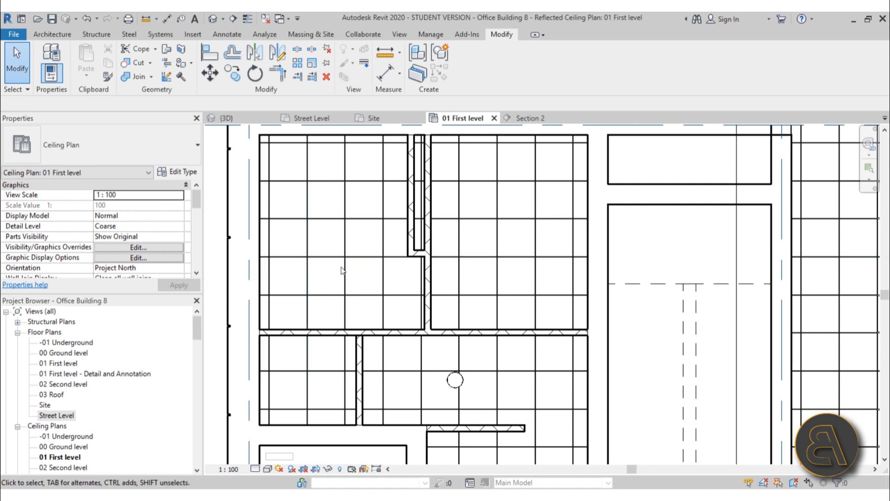
{"action": "double_click", "coordinate": [65, 365]}
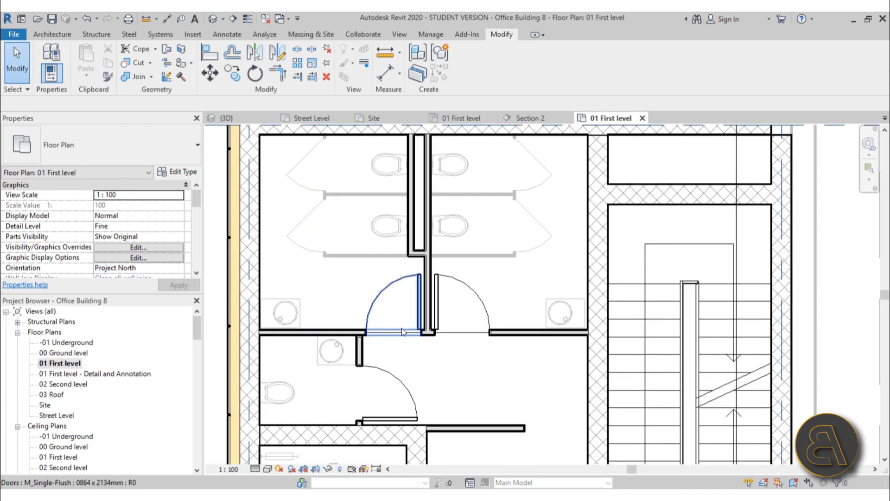
{"action": "left_click", "coordinate": [369, 258]}
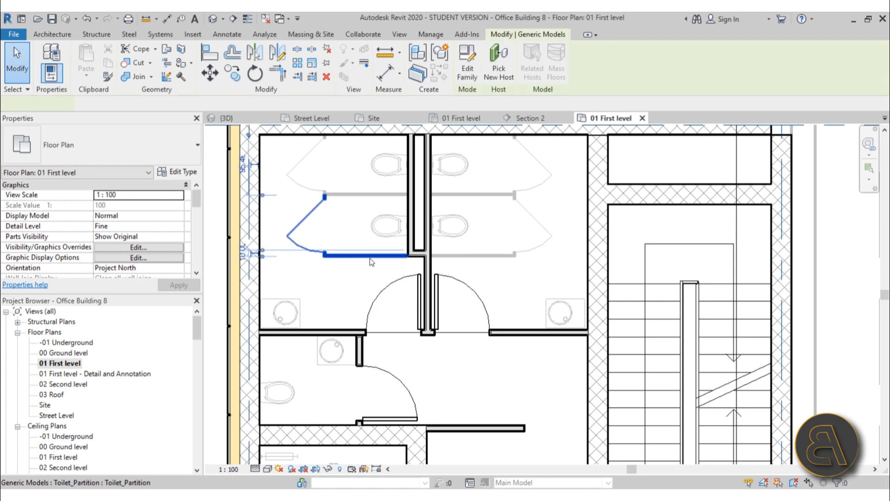
{"action": "left_click", "coordinate": [353, 276]}
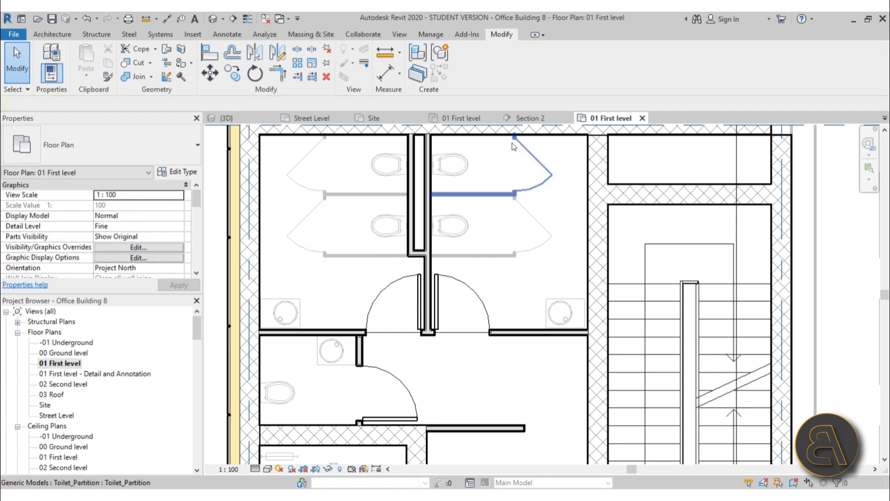
- Return to the 01 First level ceiling plan and set its view range cut plane offset to 130
{"action": "left_click", "coordinate": [470, 120]}
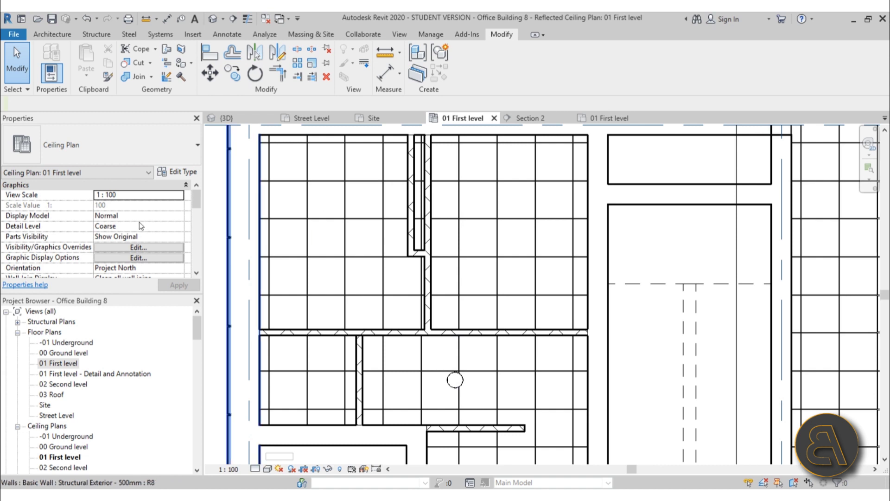
{"action": "scroll", "coordinate": [139, 222], "scroll_direction": "down", "scroll_amount": 5}
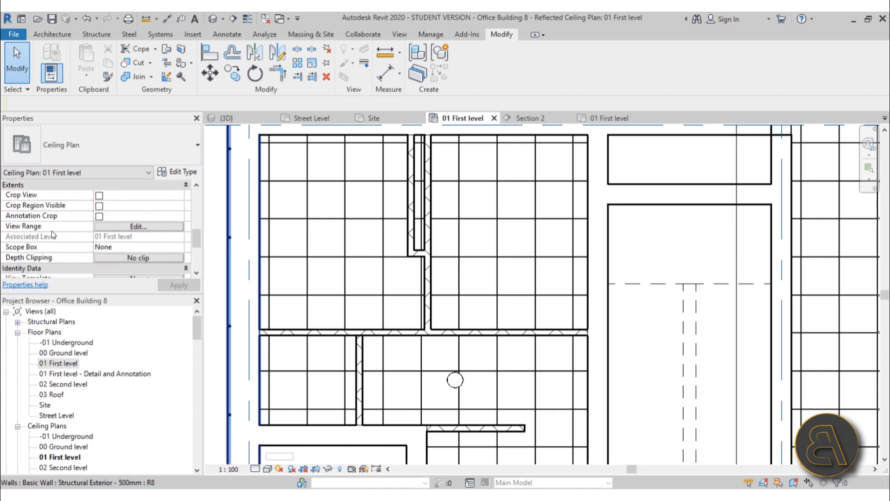
{"action": "left_click", "coordinate": [125, 226]}
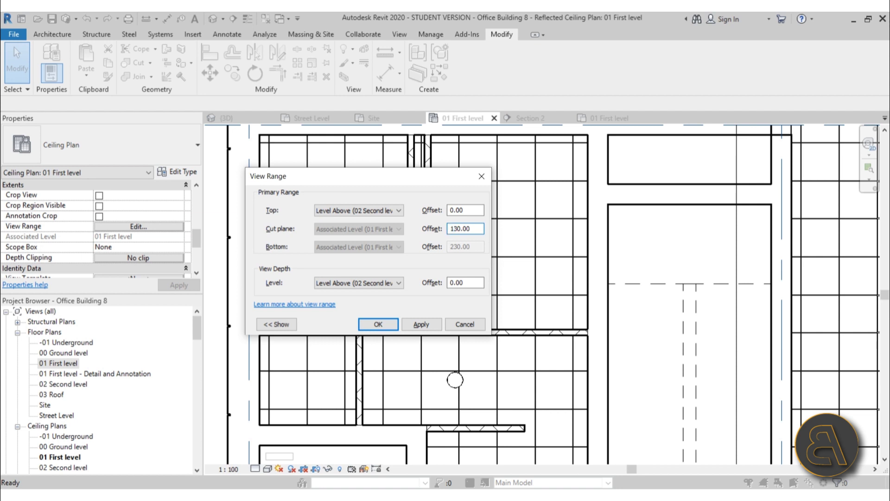
{"action": "key", "text": "Return"}
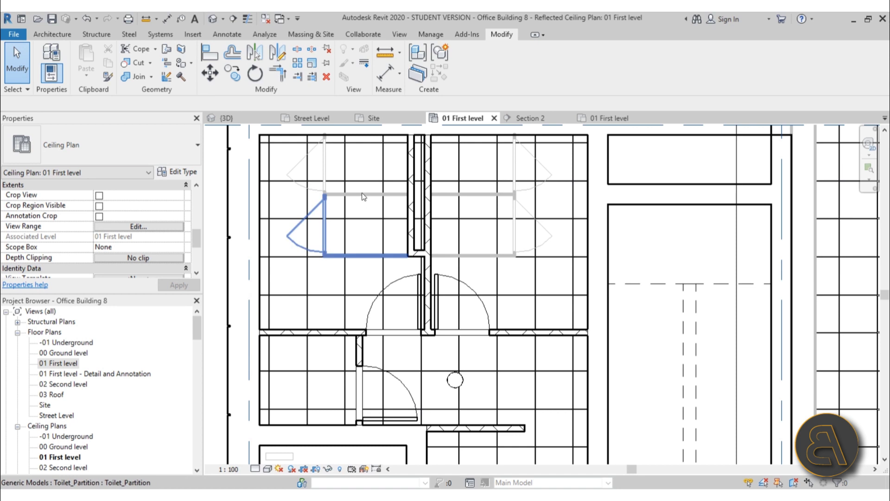
- Move the flat round light in the lobby outside the restrooms to the centre of a ceiling tile
{"action": "scroll", "coordinate": [324, 231], "scroll_direction": "down", "scroll_amount": 3}
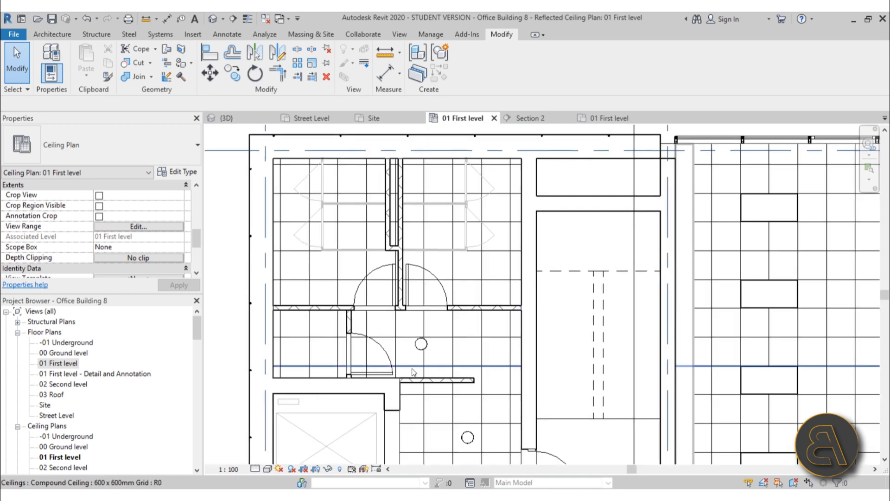
{"action": "left_click", "coordinate": [419, 353]}
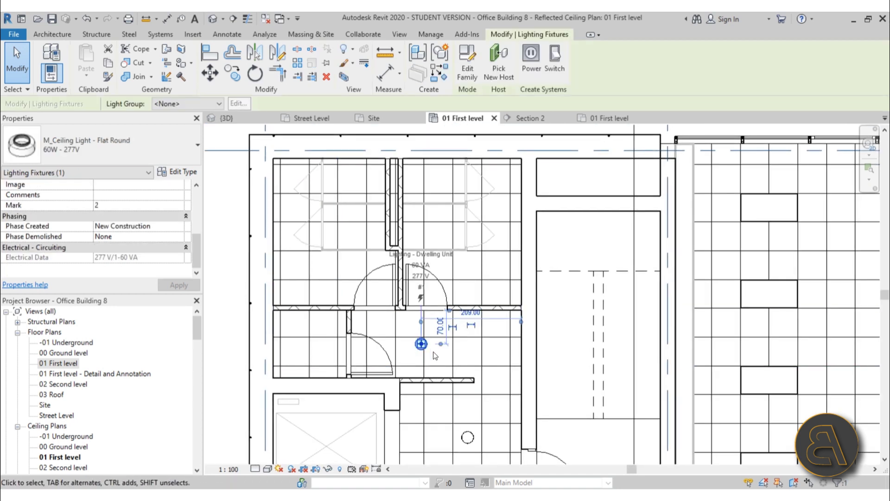
{"action": "middle_click_drag", "start_coordinate": [436, 363], "coordinate": [423, 300]}
{"action": "scroll", "coordinate": [423, 300], "scroll_direction": "up", "scroll_amount": 1}
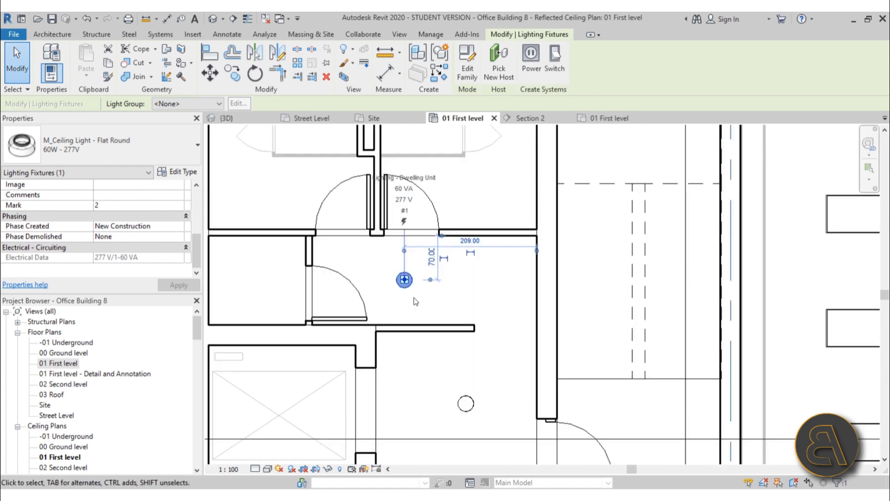
{"action": "scroll", "coordinate": [422, 299], "scroll_direction": "up", "scroll_amount": 1}
{"action": "left_click_drag", "start_coordinate": [405, 283], "coordinate": [444, 299]}
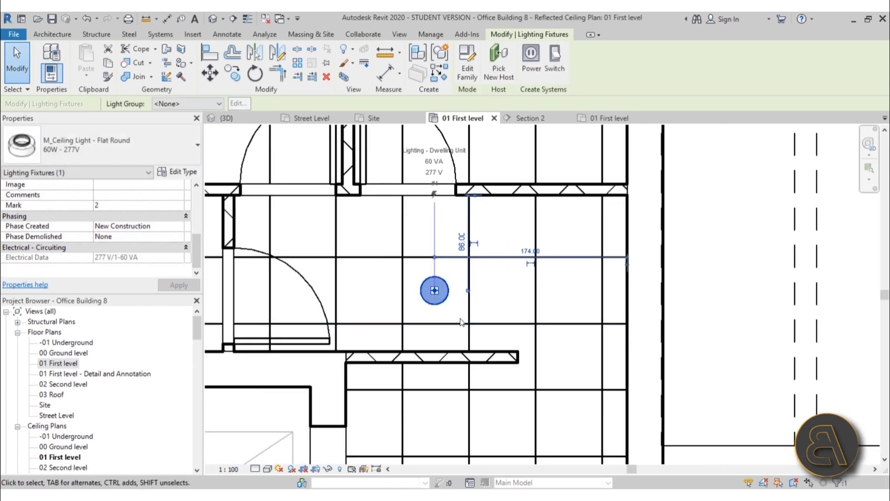
- Create similar M_Ceiling Light - Flat Round fixtures and place one in each of the two toilet stalls of the right-hand restroom
{"action": "right_click", "coordinate": [494, 291]}
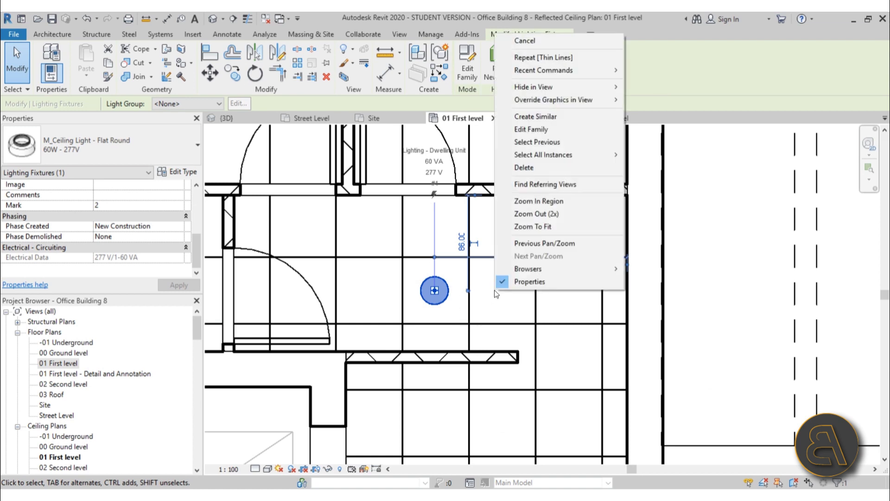
{"action": "left_click", "coordinate": [543, 116]}
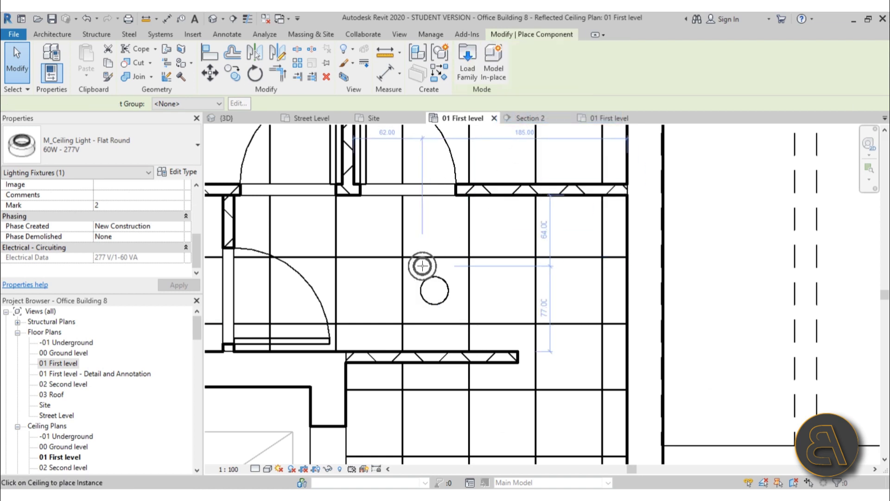
{"action": "scroll", "coordinate": [410, 411], "scroll_direction": "down", "scroll_amount": 2}
{"action": "scroll", "coordinate": [415, 251], "scroll_direction": "up", "scroll_amount": 3}
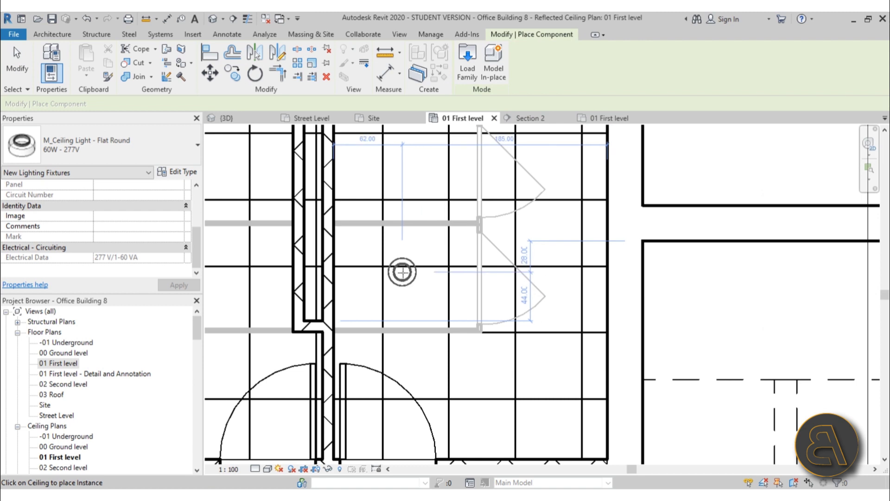
{"action": "left_click", "coordinate": [404, 169]}
{"action": "middle_click_drag", "start_coordinate": [407, 276], "coordinate": [406, 354]}
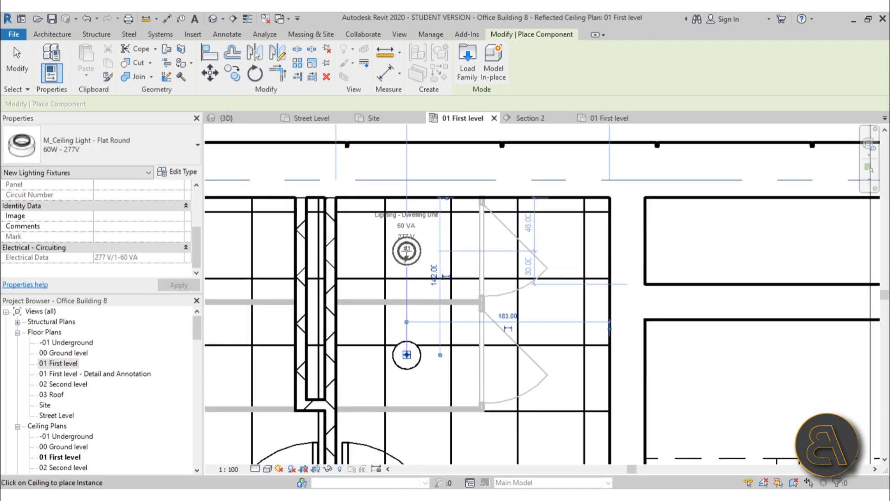
{"action": "left_click", "coordinate": [407, 251]}
- Place a third flat round light on a ceiling grid intersection in the open area below the right-hand stalls, and end placement
{"action": "scroll", "coordinate": [351, 280], "scroll_direction": "down", "scroll_amount": 1}
{"action": "middle_click_drag", "start_coordinate": [352, 280], "coordinate": [387, 218]}
{"action": "scroll", "coordinate": [491, 277], "scroll_direction": "down", "scroll_amount": 3}
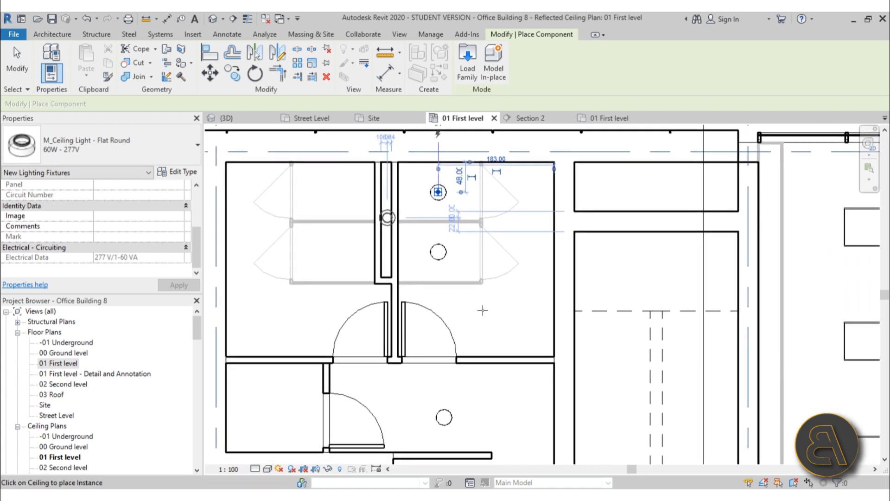
{"action": "scroll", "coordinate": [484, 315], "scroll_direction": "up", "scroll_amount": 2}
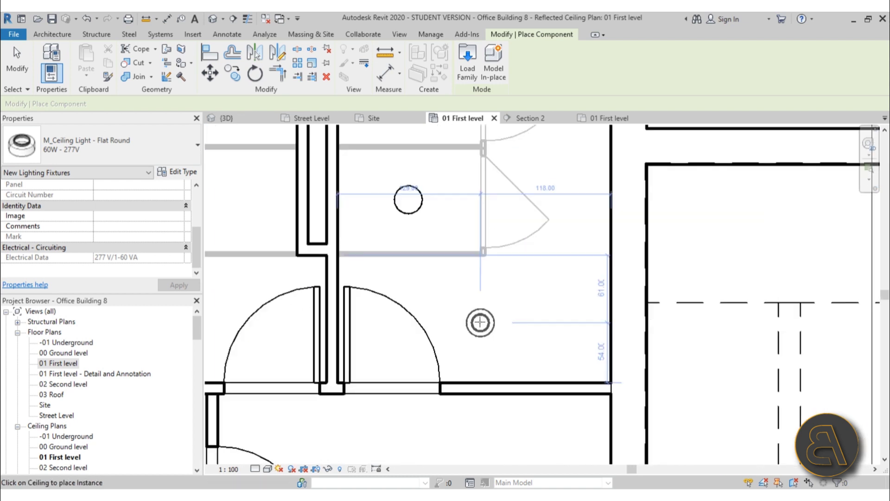
{"action": "scroll", "coordinate": [491, 317], "scroll_direction": "up", "scroll_amount": 1}
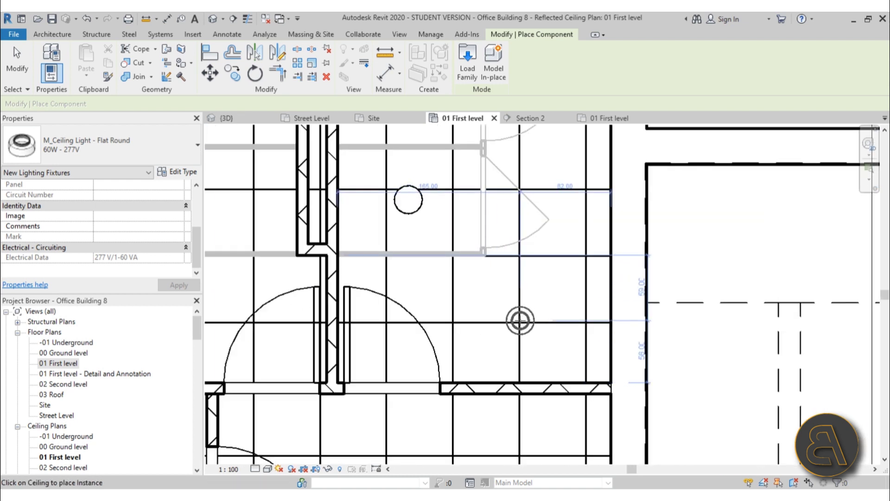
{"action": "left_click", "coordinate": [520, 323]}
{"action": "scroll", "coordinate": [519, 323], "scroll_direction": "down", "scroll_amount": 3}
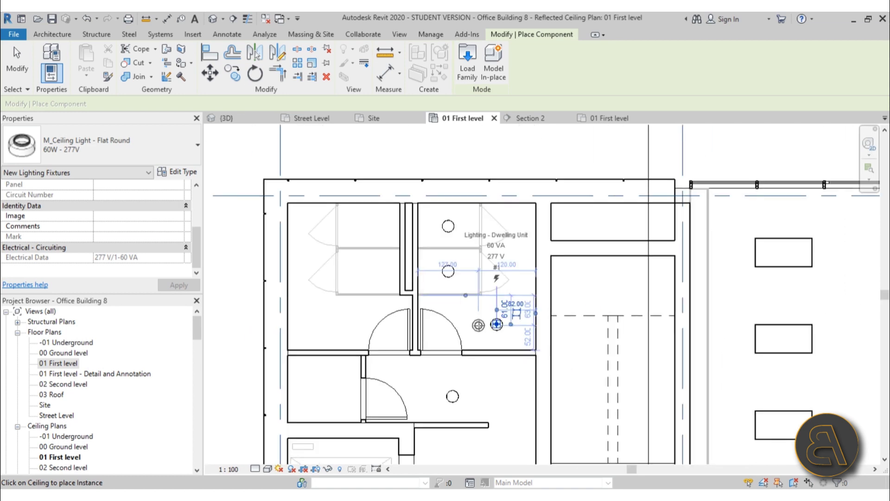
{"action": "key", "text": "Escape"}
{"action": "key", "text": "Escape"}
{"action": "left_click", "coordinate": [449, 274]}
{"action": "left_click", "coordinate": [448, 225], "text": "ctrl"}
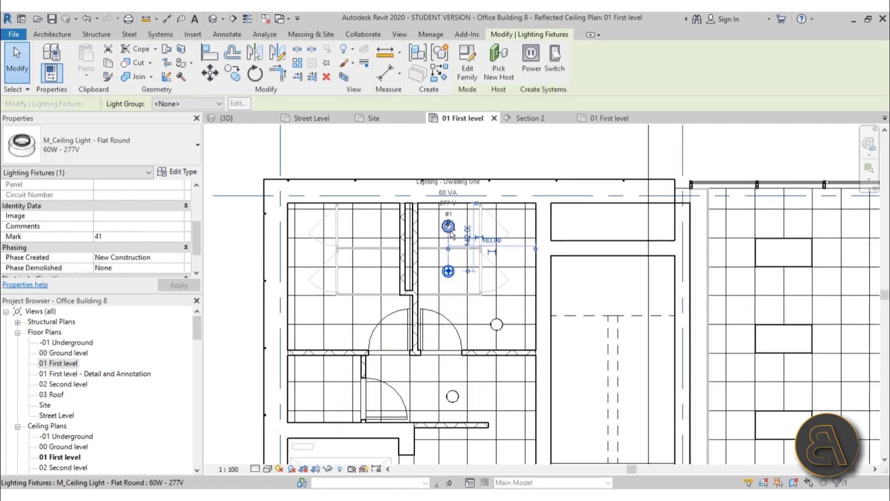
{"action": "left_click", "coordinate": [416, 341], "text": "ctrl"}
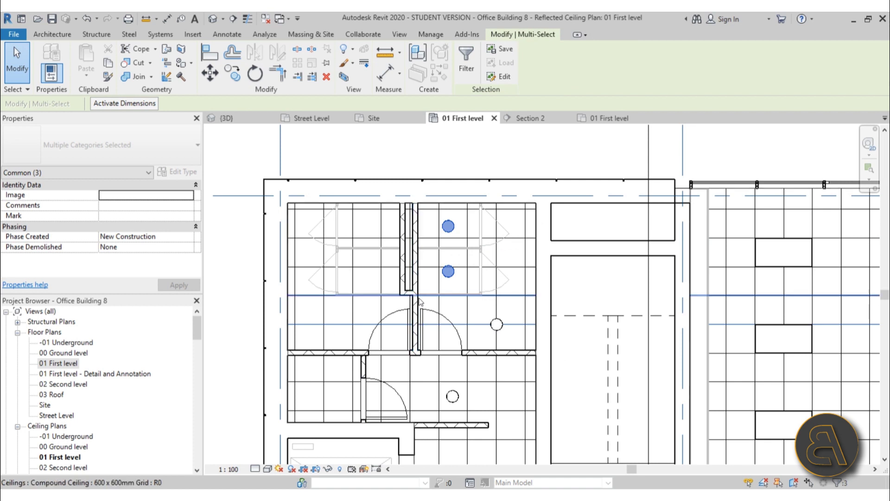
{"action": "key", "text": "Escape"}
- Mirror copies of the three right-hand restroom lights into the left-hand restroom about the wall dividing the two rooms
{"action": "left_click", "coordinate": [500, 327]}
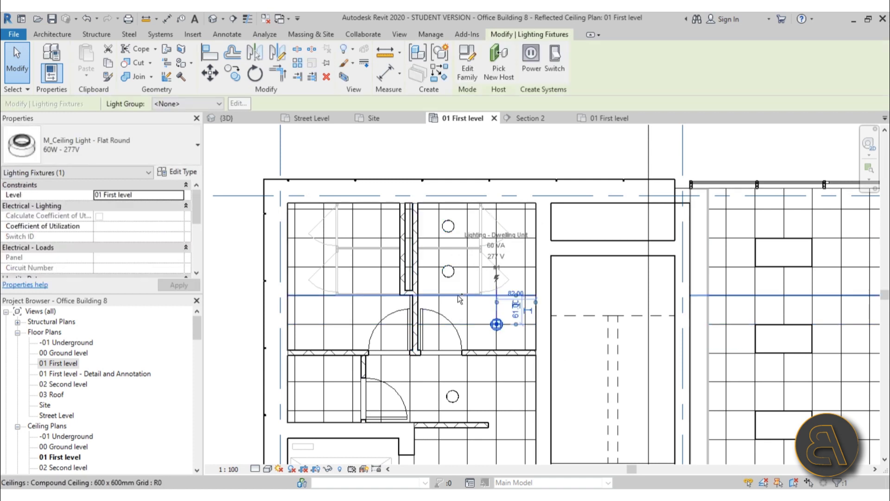
{"action": "left_click", "coordinate": [448, 271], "text": "ctrl"}
{"action": "left_click", "coordinate": [449, 227], "text": "ctrl"}
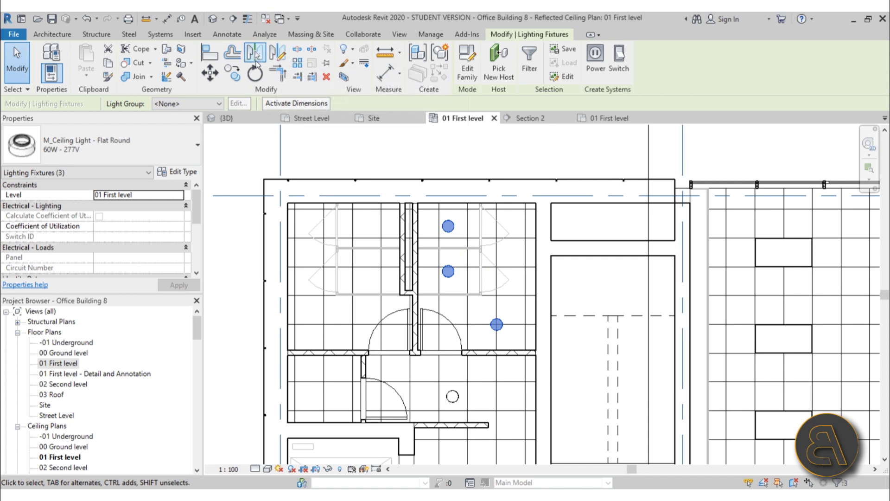
{"action": "left_click", "coordinate": [255, 54]}
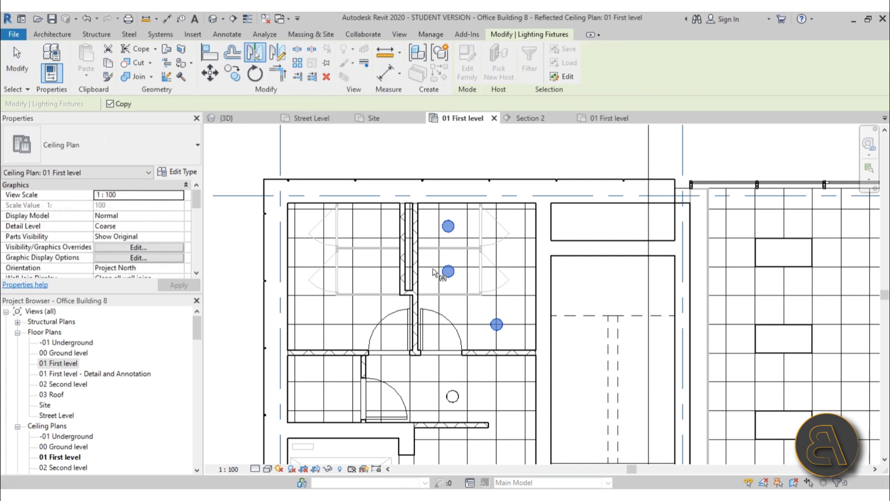
{"action": "left_click", "coordinate": [417, 306]}
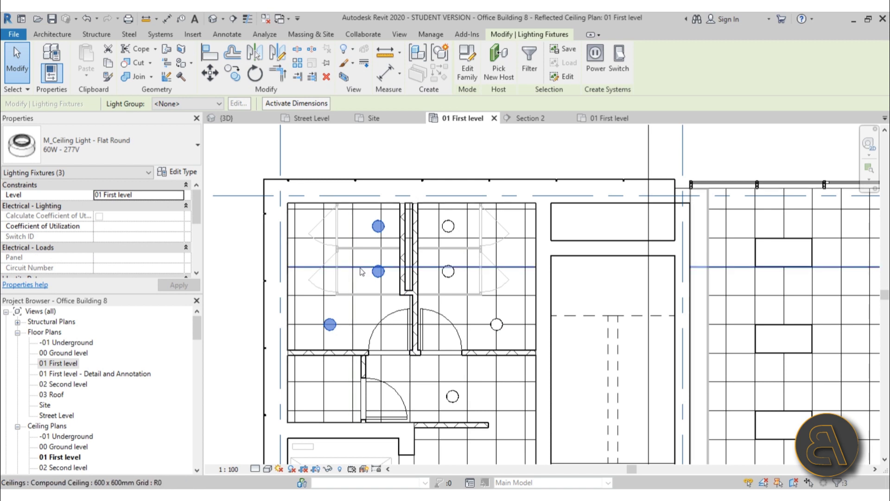
- Nudge the three mirrored lights slightly to the left within the left-hand restroom and deselect them
{"action": "key", "text": "Left"}
{"action": "key", "text": "Left"}
{"action": "key", "text": "Left"}
{"action": "key", "text": "Left"}
{"action": "key", "text": "Left"}
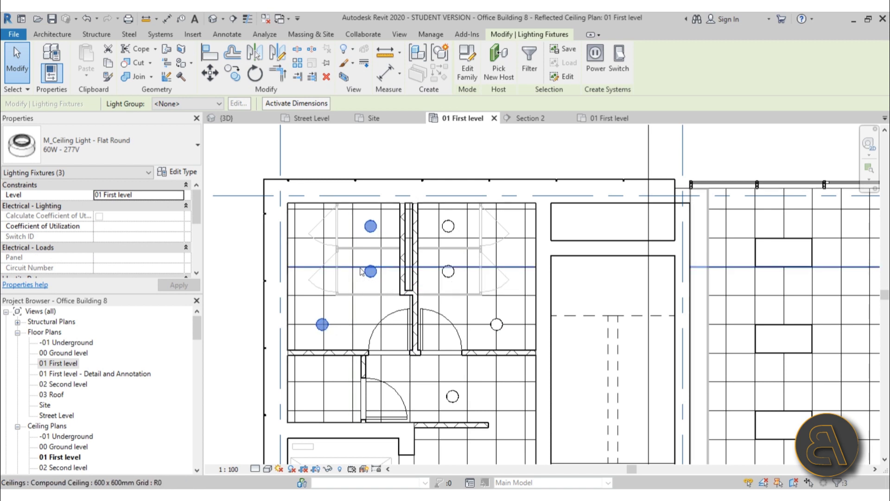
{"action": "key", "text": "Escape"}
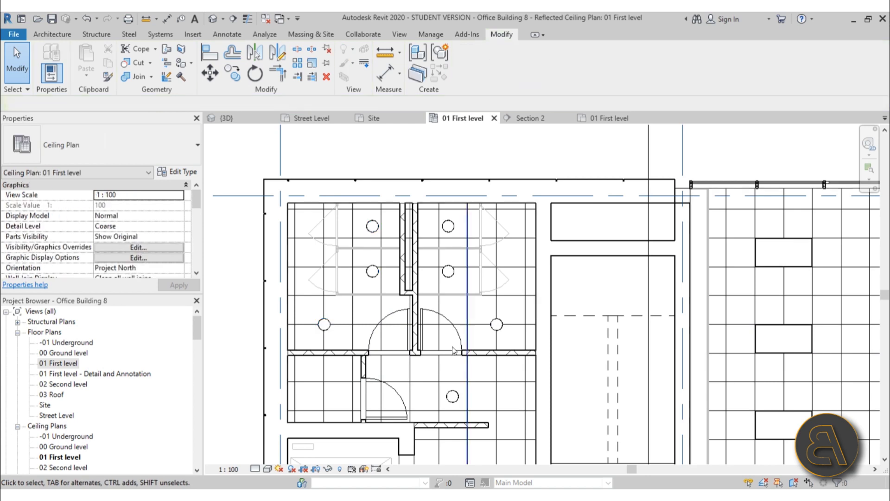
- Create a similar flat round light and place it near the middle of the small toilet room below the left-hand restroom
{"action": "scroll", "coordinate": [401, 280], "scroll_direction": "down", "scroll_amount": 3}
{"action": "middle_click_drag", "start_coordinate": [405, 280], "coordinate": [401, 263]}
{"action": "scroll", "coordinate": [359, 283], "scroll_direction": "up", "scroll_amount": 2}
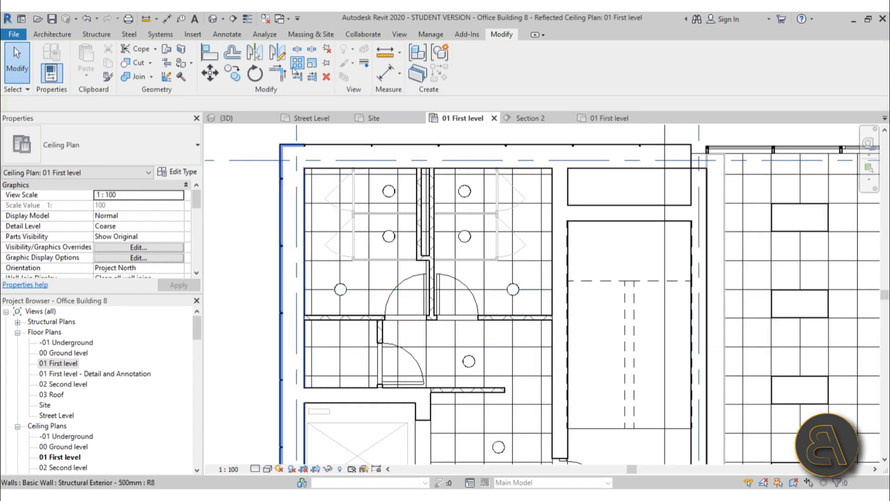
{"action": "left_click", "coordinate": [355, 278]}
{"action": "key", "text": "Escape"}
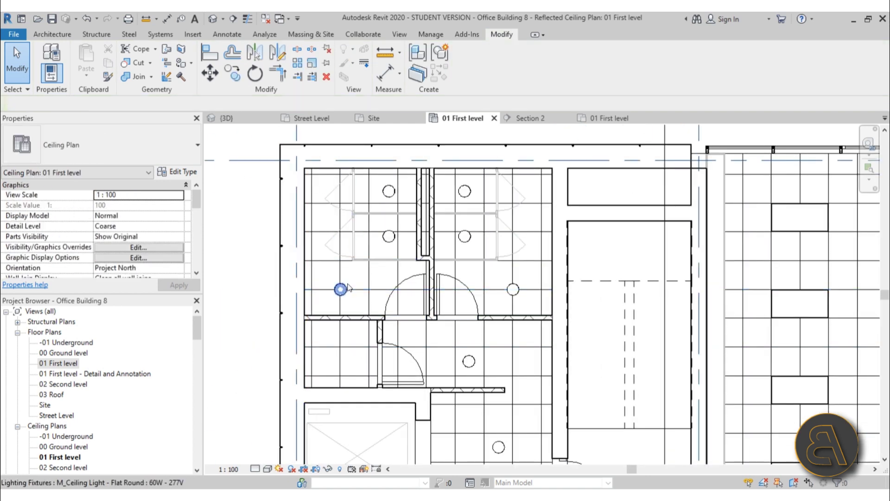
{"action": "left_click", "coordinate": [355, 276]}
{"action": "right_click", "coordinate": [358, 276]}
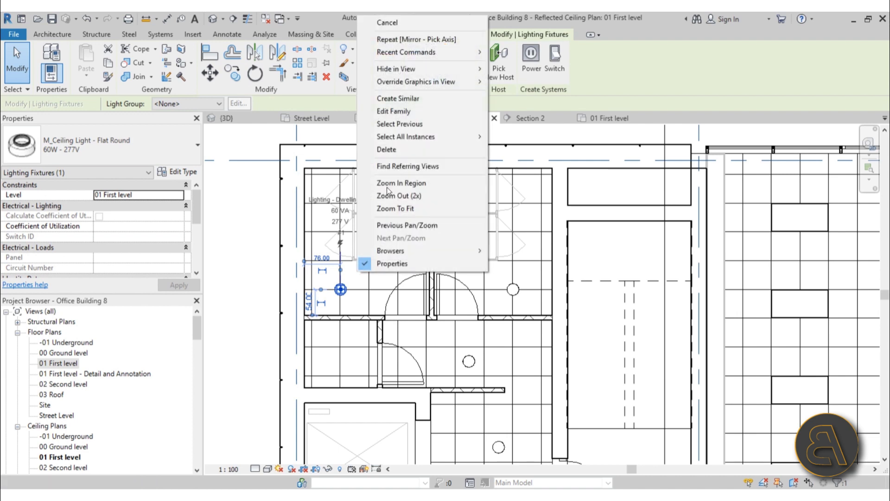
{"action": "left_click", "coordinate": [396, 98]}
{"action": "scroll", "coordinate": [338, 331], "scroll_direction": "up", "scroll_amount": 4}
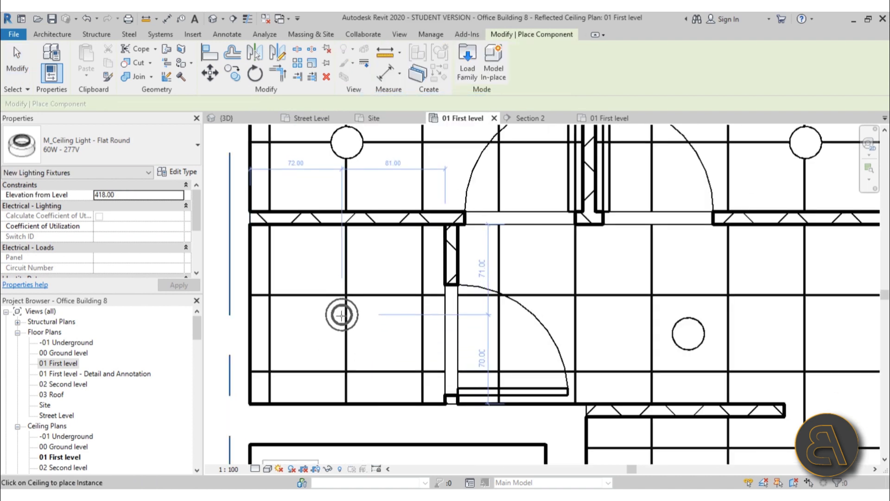
{"action": "scroll", "coordinate": [342, 314], "scroll_direction": "down", "scroll_amount": 5}
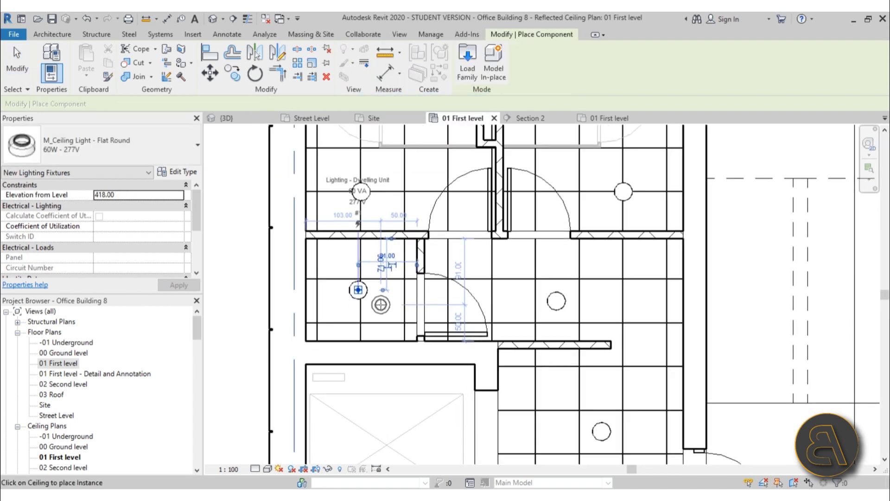
{"action": "key", "text": "Escape"}
- Set the ceiling plan's view range cut plane offset to 230
{"action": "scroll", "coordinate": [401, 324], "scroll_direction": "down", "scroll_amount": 3}
{"action": "middle_click_drag", "start_coordinate": [404, 328], "coordinate": [364, 329]}
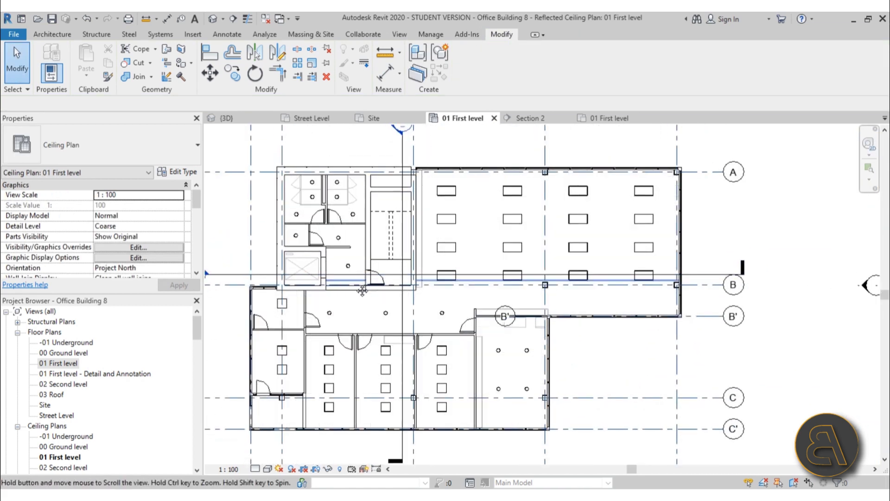
{"action": "scroll", "coordinate": [374, 176], "scroll_direction": "up", "scroll_amount": 3}
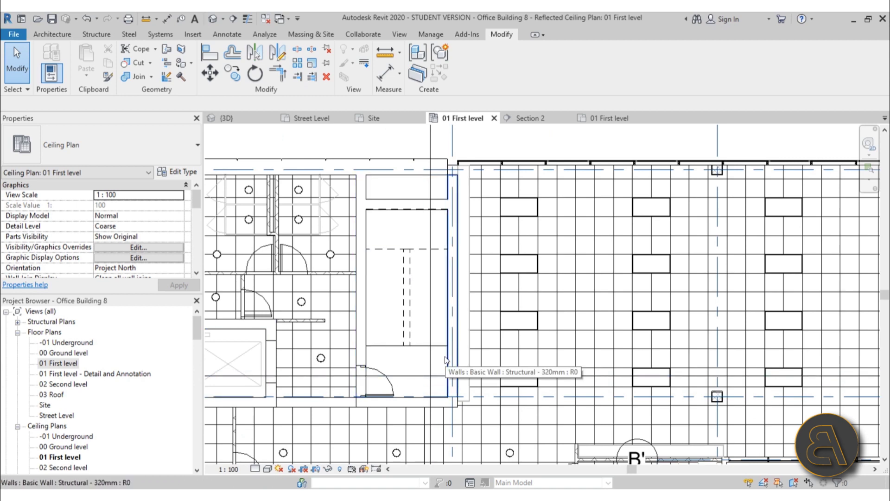
{"action": "scroll", "coordinate": [445, 360], "scroll_direction": "down", "scroll_amount": 3}
{"action": "mouse_move", "coordinate": [423, 323]}
{"action": "middle_mouse_down"}
{"action": "mouse_move", "coordinate": [411, 255]}
{"action": "mouse_move", "coordinate": [407, 273]}
{"action": "mouse_move", "coordinate": [366, 254]}
{"action": "middle_mouse_up"}
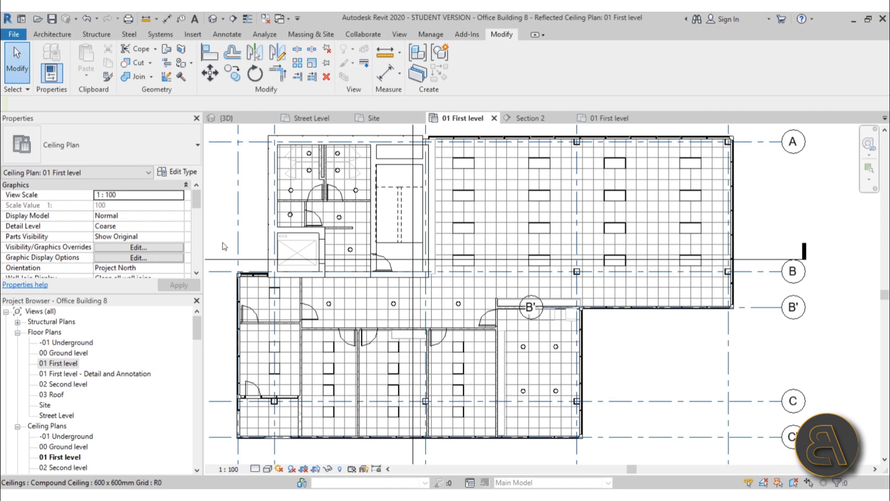
{"action": "scroll", "coordinate": [163, 218], "scroll_direction": "down", "scroll_amount": 8}
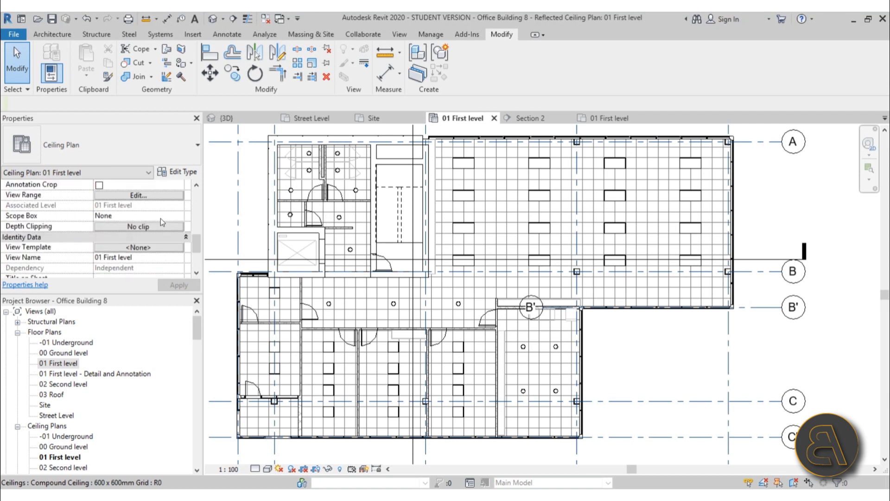
{"action": "left_click", "coordinate": [129, 196]}
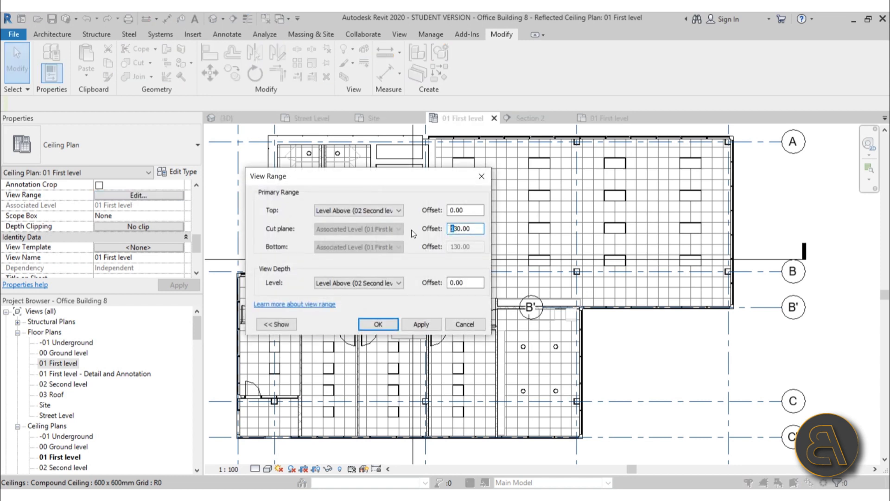
{"action": "type", "text": "2"}
{"action": "key", "text": "Return"}
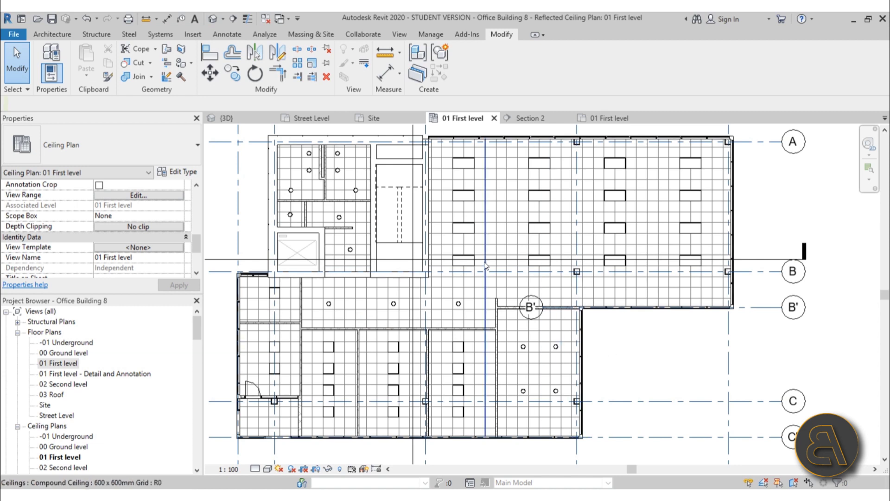
- Examine the ceiling grid lines around the rectangular light fixtures in the large office and check the ceiling's properties
{"action": "scroll", "coordinate": [462, 221], "scroll_direction": "up", "scroll_amount": 2}
{"action": "scroll", "coordinate": [462, 222], "scroll_direction": "up", "scroll_amount": 8}
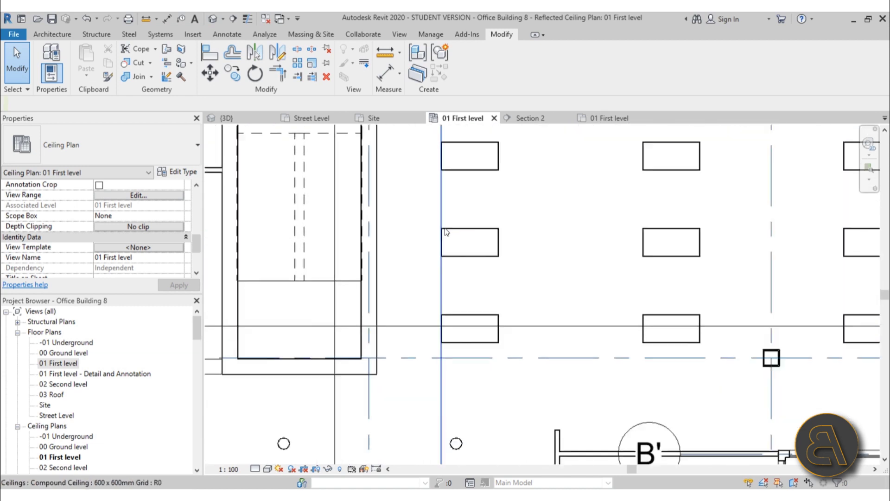
{"action": "scroll", "coordinate": [392, 262], "scroll_direction": "down", "scroll_amount": 1}
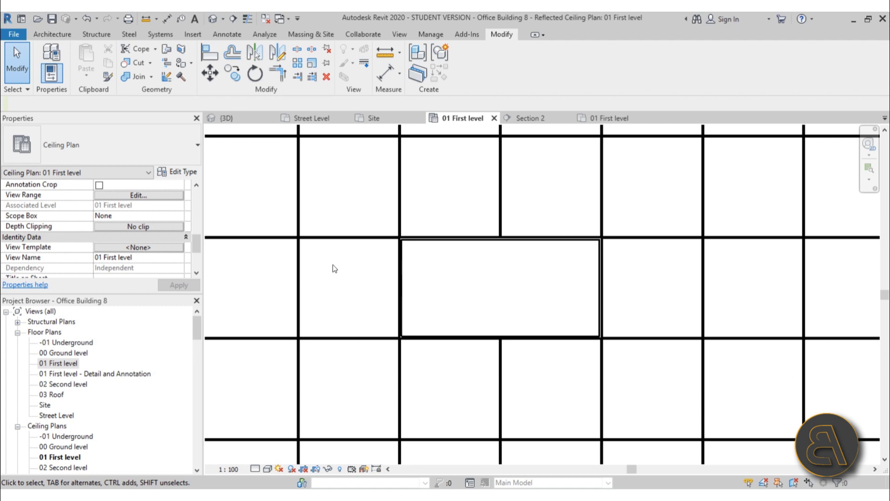
{"action": "left_click", "coordinate": [330, 239]}
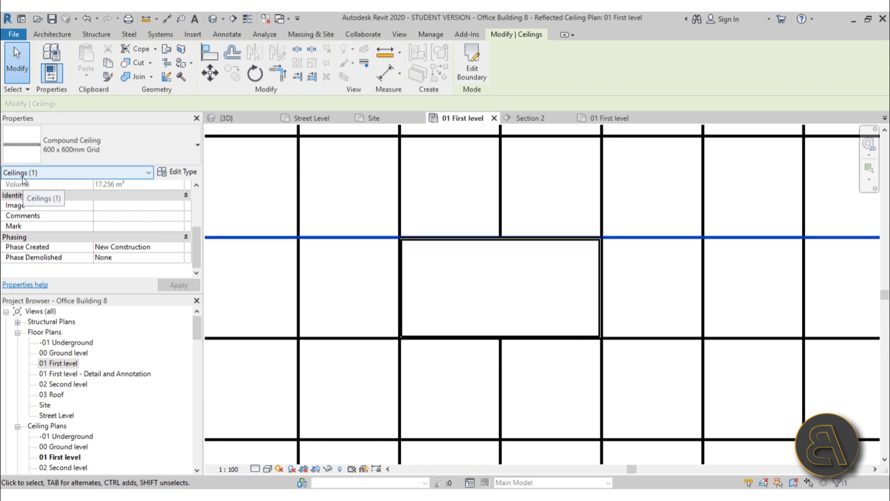
{"action": "left_click", "coordinate": [326, 284]}
{"action": "scroll", "coordinate": [332, 284], "scroll_direction": "down", "scroll_amount": 5}
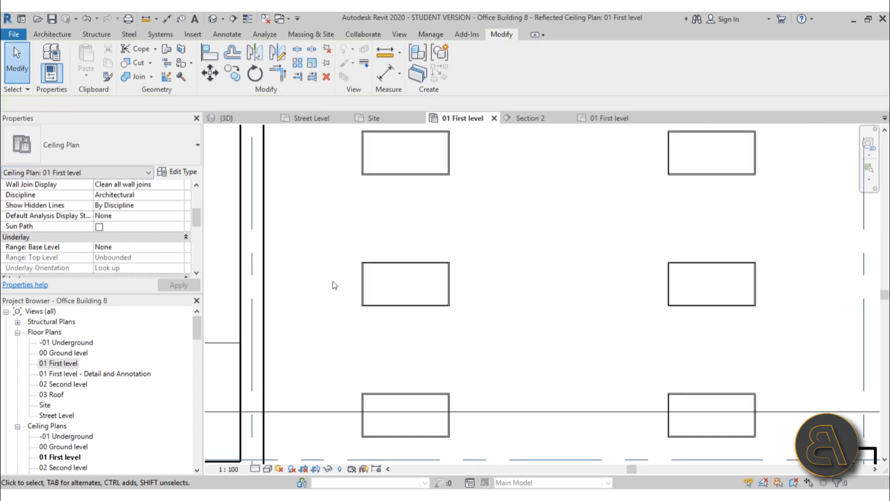
{"action": "middle_click_drag", "start_coordinate": [339, 291], "coordinate": [371, 264]}
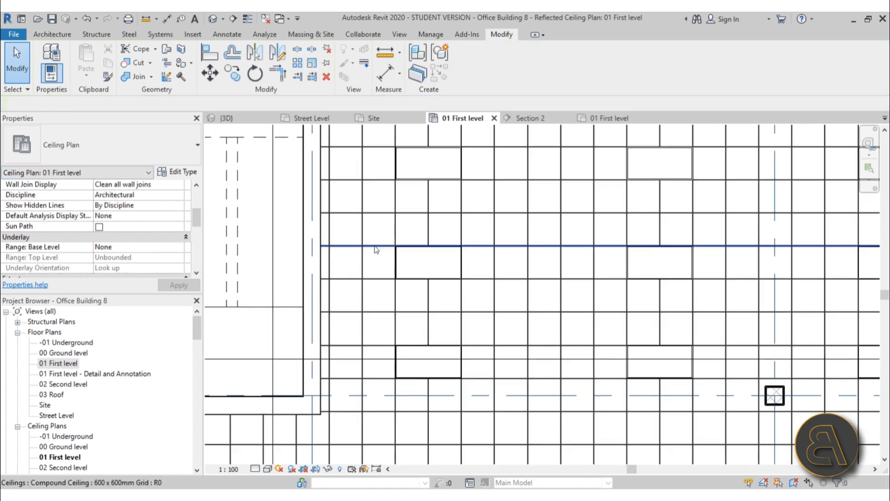
{"action": "scroll", "coordinate": [375, 249], "scroll_direction": "down", "scroll_amount": 8}
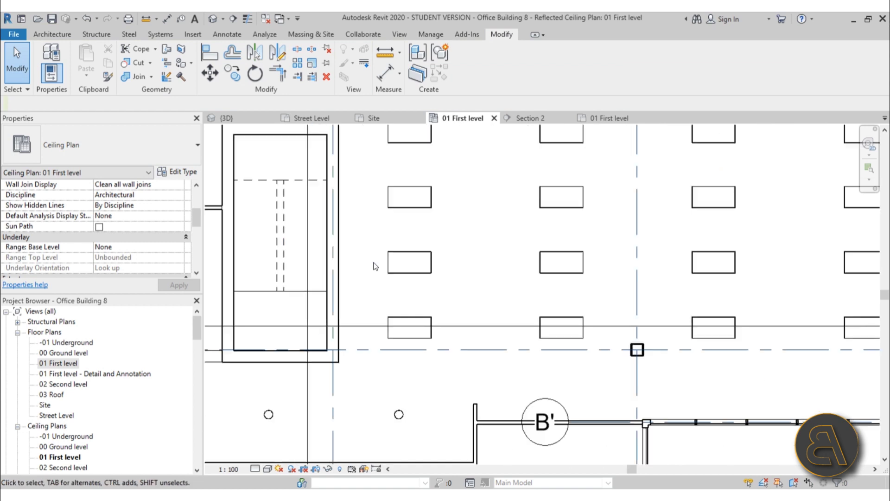
{"action": "middle_click_drag", "start_coordinate": [512, 275], "coordinate": [458, 234]}
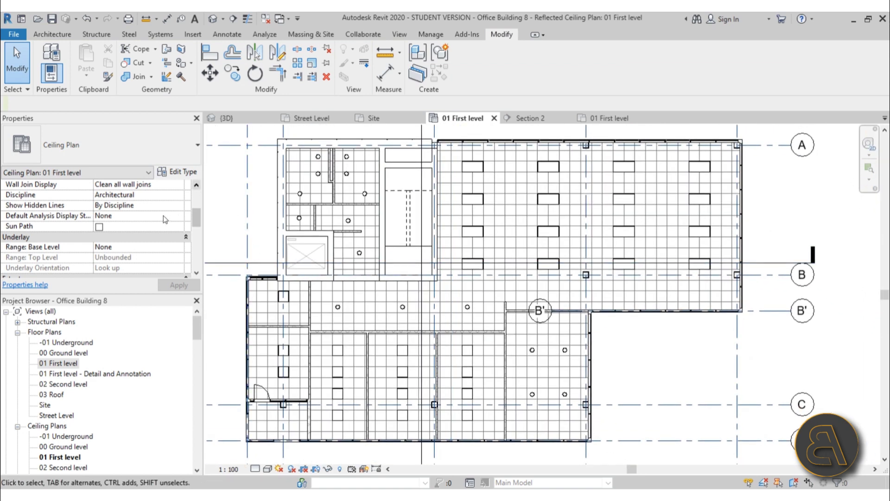
- Override the Ceilings category to halftone in the ceiling plan's visibility and graphics settings and apply it
{"action": "scroll", "coordinate": [140, 214], "scroll_direction": "up", "scroll_amount": 3}
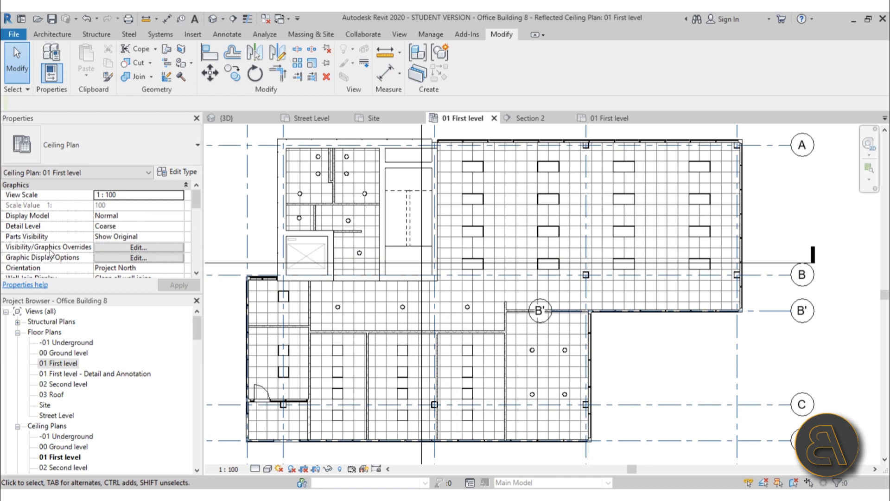
{"action": "left_click", "coordinate": [138, 247]}
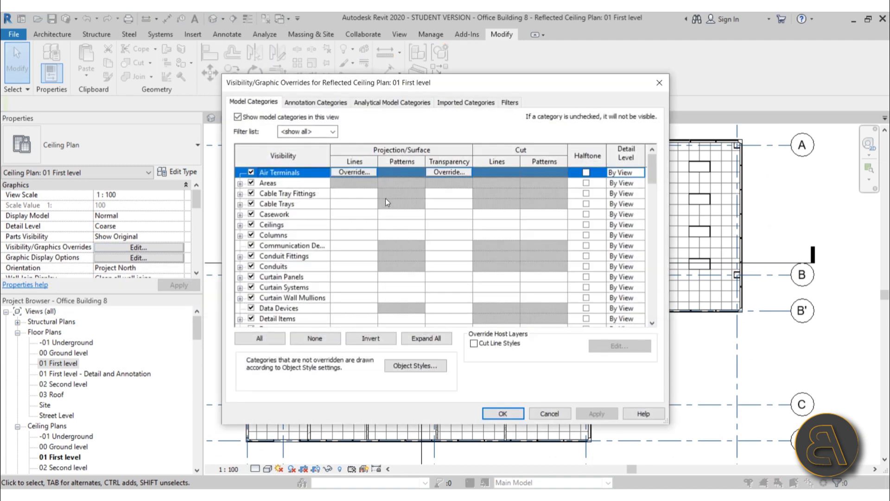
{"action": "scroll", "coordinate": [386, 198], "scroll_direction": "down", "scroll_amount": 1}
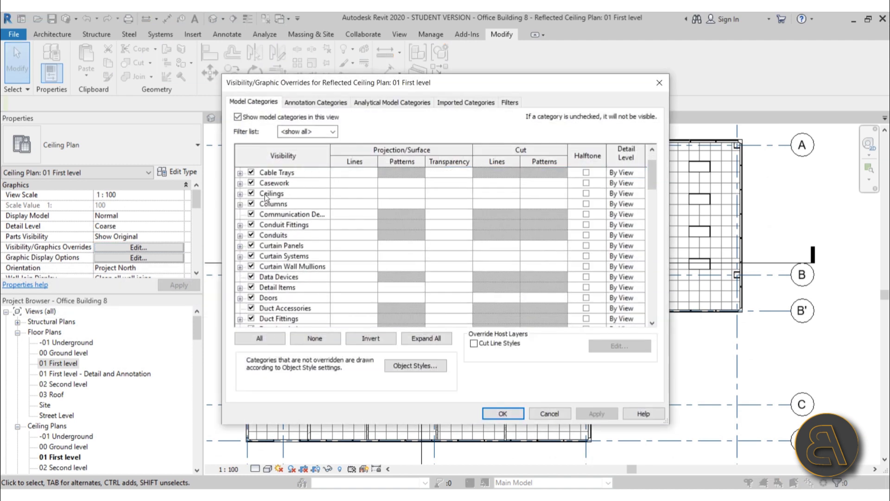
{"action": "left_click", "coordinate": [240, 194]}
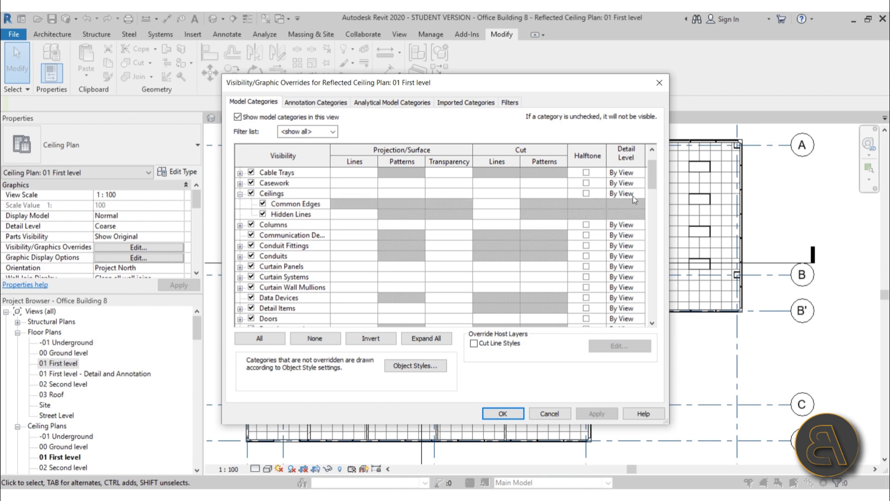
{"action": "left_click", "coordinate": [580, 193]}
{"action": "left_click", "coordinate": [585, 193]}
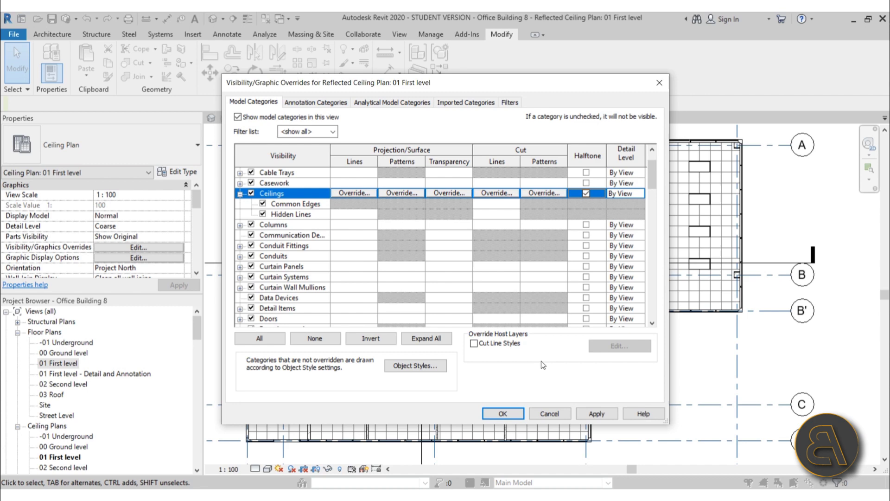
{"action": "left_click", "coordinate": [595, 413]}
{"action": "left_click", "coordinate": [502, 413]}
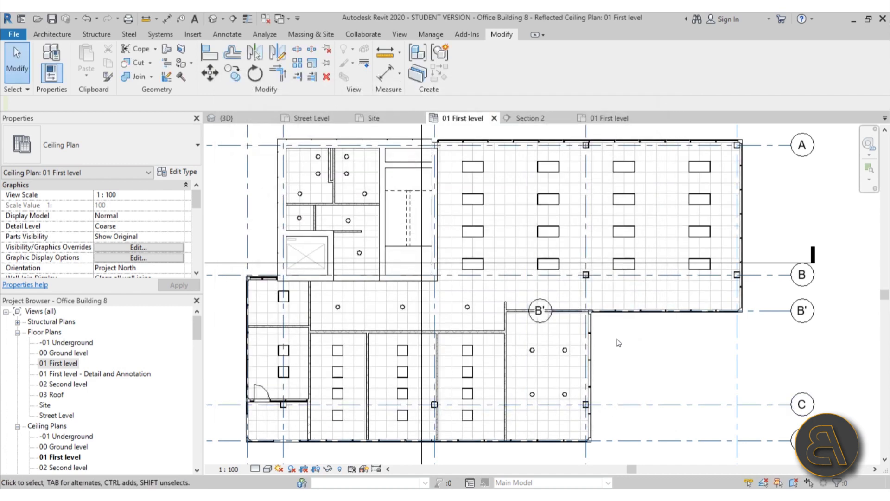
- Examine how the halftone ceiling grid reads against the light fixtures and walls in the large office and the lower rooms
{"action": "scroll", "coordinate": [502, 238], "scroll_direction": "up", "scroll_amount": 8}
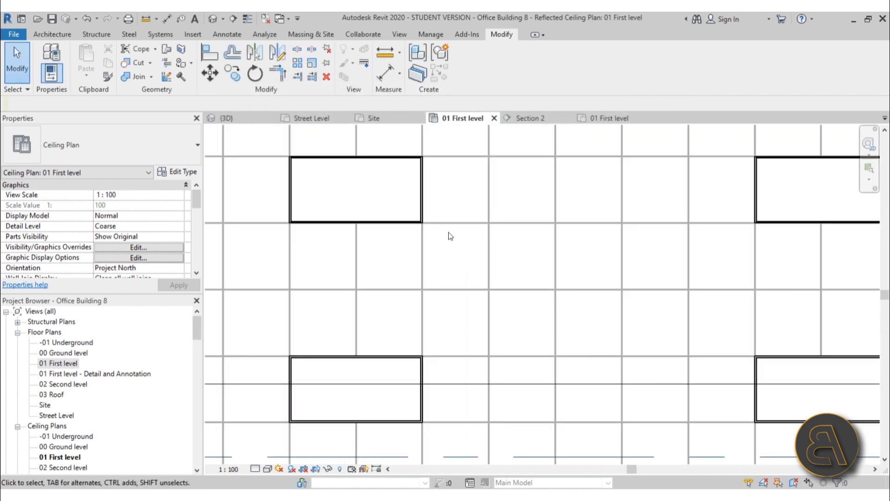
{"action": "scroll", "coordinate": [453, 272], "scroll_direction": "down", "scroll_amount": 2}
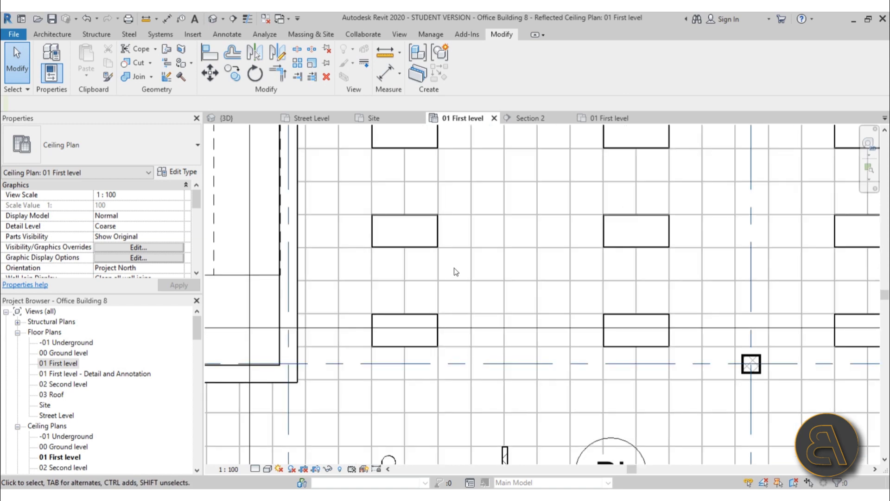
{"action": "scroll", "coordinate": [454, 272], "scroll_direction": "down", "scroll_amount": 2}
{"action": "middle_click_drag", "start_coordinate": [445, 271], "coordinate": [505, 202]}
{"action": "scroll", "coordinate": [391, 327], "scroll_direction": "up", "scroll_amount": 3}
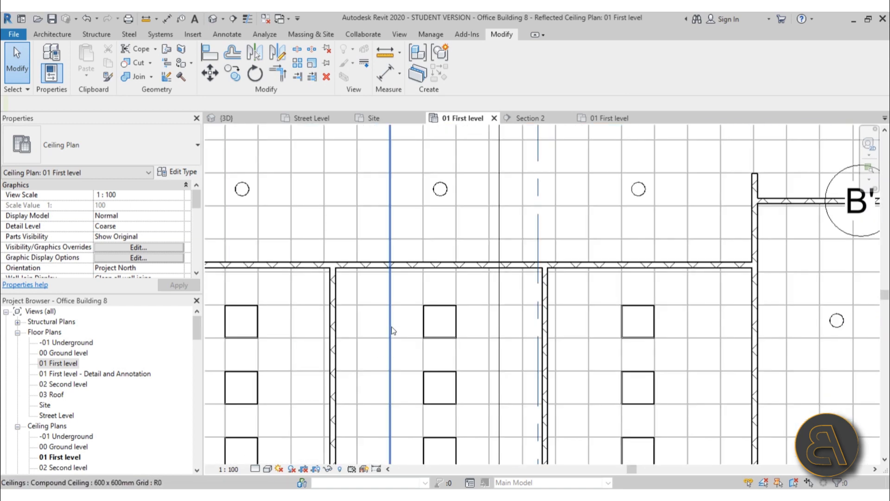
{"action": "middle_click_drag", "start_coordinate": [397, 327], "coordinate": [428, 277]}
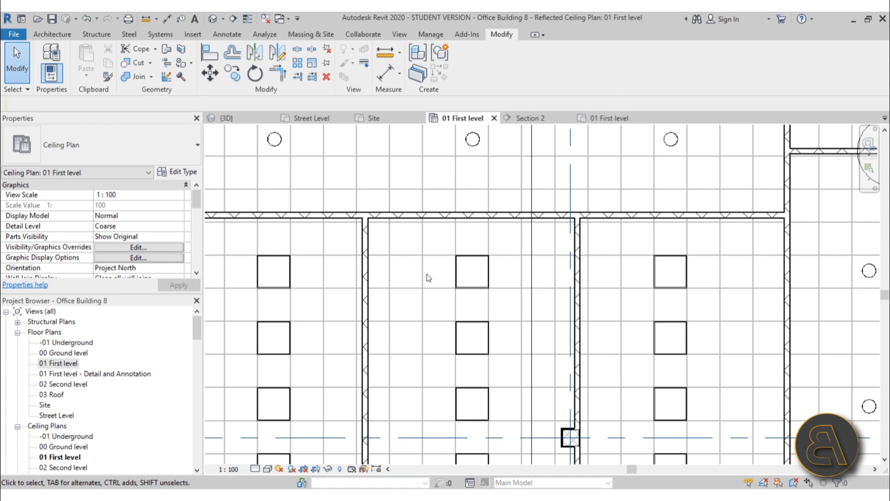
{"action": "scroll", "coordinate": [428, 277], "scroll_direction": "up", "scroll_amount": 3}
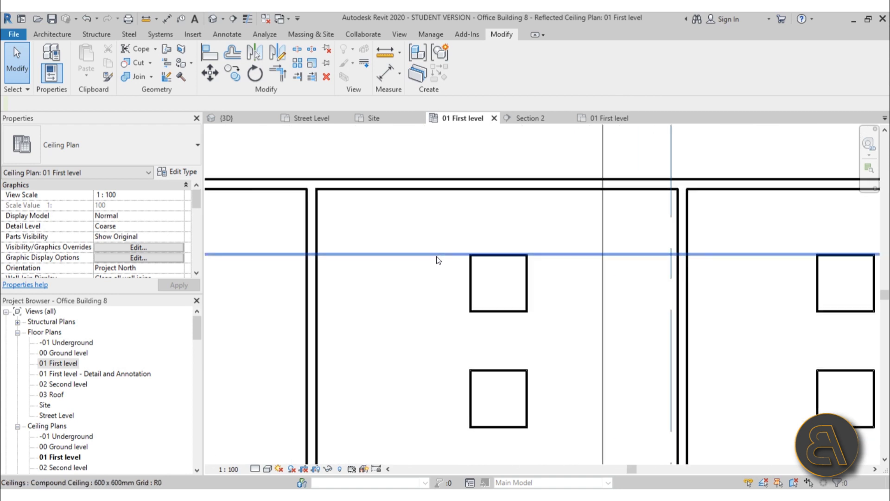
{"action": "scroll", "coordinate": [430, 271], "scroll_direction": "down", "scroll_amount": 3}
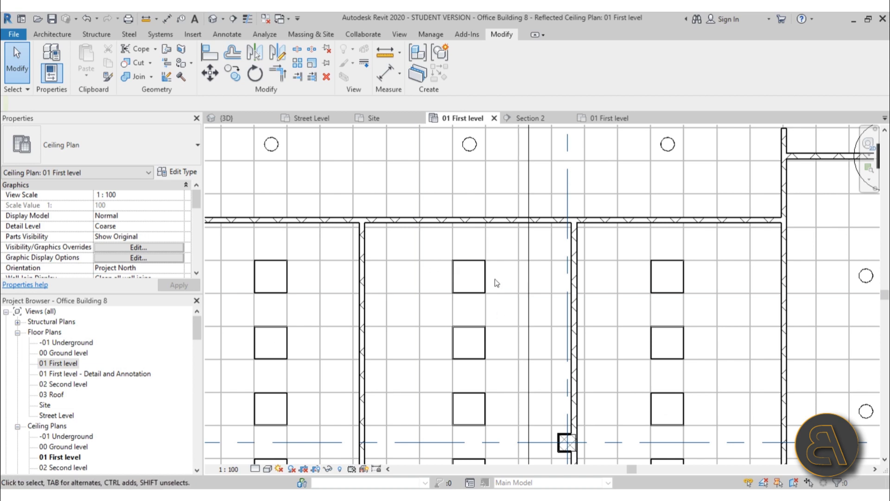
{"action": "scroll", "coordinate": [492, 290], "scroll_direction": "down", "scroll_amount": 3}
{"action": "mouse_move", "coordinate": [492, 276]}
{"action": "middle_mouse_down"}
{"action": "mouse_move", "coordinate": [496, 267]}
{"action": "mouse_move", "coordinate": [458, 287]}
{"action": "mouse_move", "coordinate": [497, 281]}
{"action": "middle_mouse_up"}
{"action": "scroll", "coordinate": [496, 267], "scroll_direction": "down", "scroll_amount": 1}
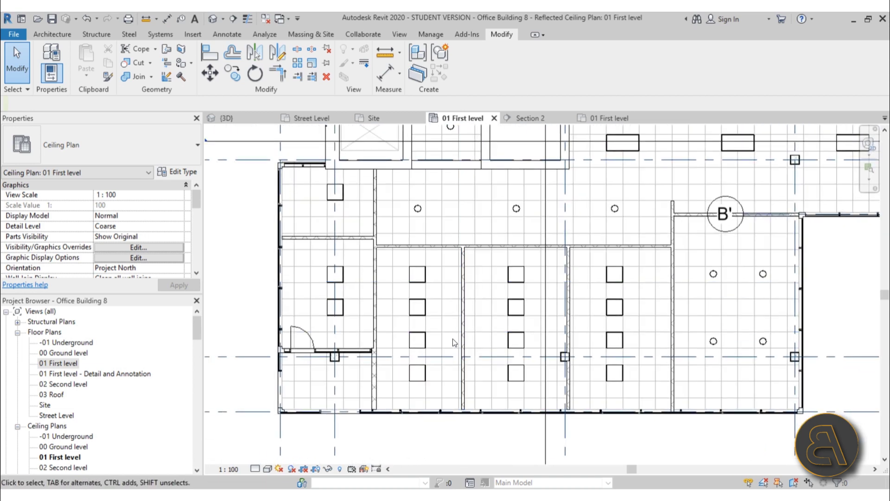
{"action": "scroll", "coordinate": [463, 334], "scroll_direction": "down", "scroll_amount": 3}
{"action": "mouse_move", "coordinate": [463, 334]}
{"action": "middle_mouse_down"}
{"action": "mouse_move", "coordinate": [526, 364]}
{"action": "mouse_move", "coordinate": [467, 328]}
{"action": "middle_mouse_up"}
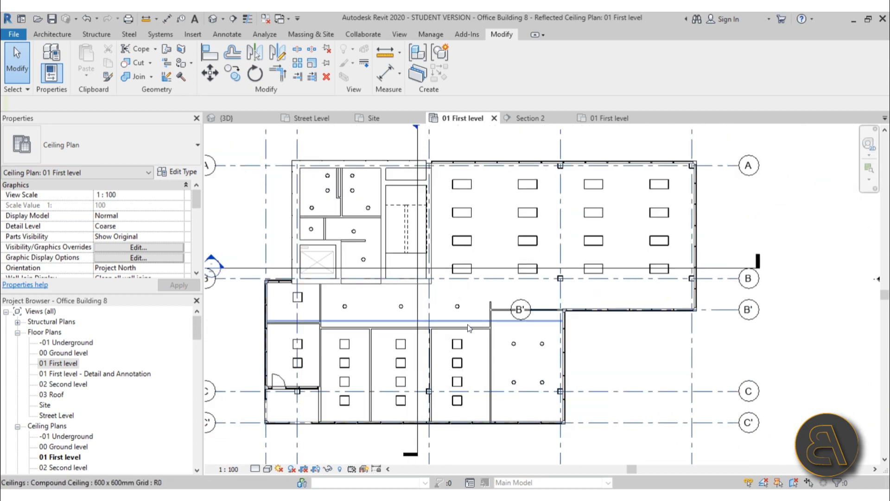
{"action": "scroll", "coordinate": [467, 324], "scroll_direction": "down", "scroll_amount": 1}
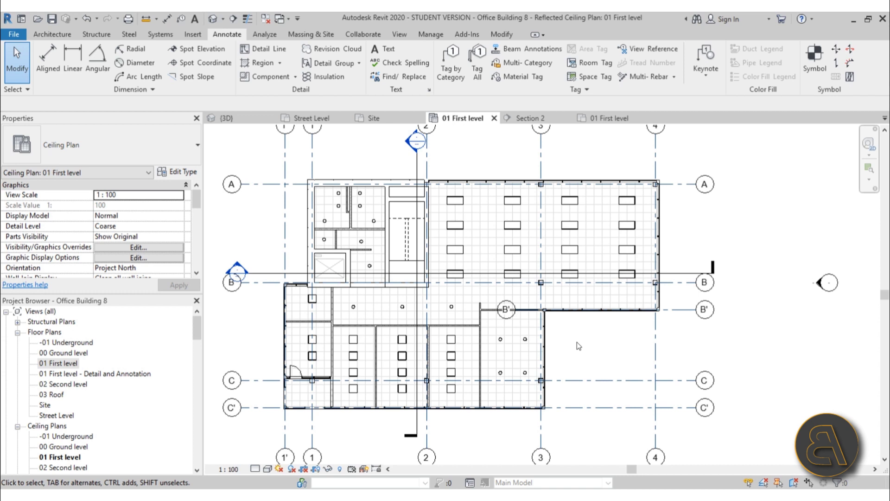
- Duplicate the 01 First level ceiling plan as an independent view without detailing
{"action": "left_click", "coordinate": [96, 33]}
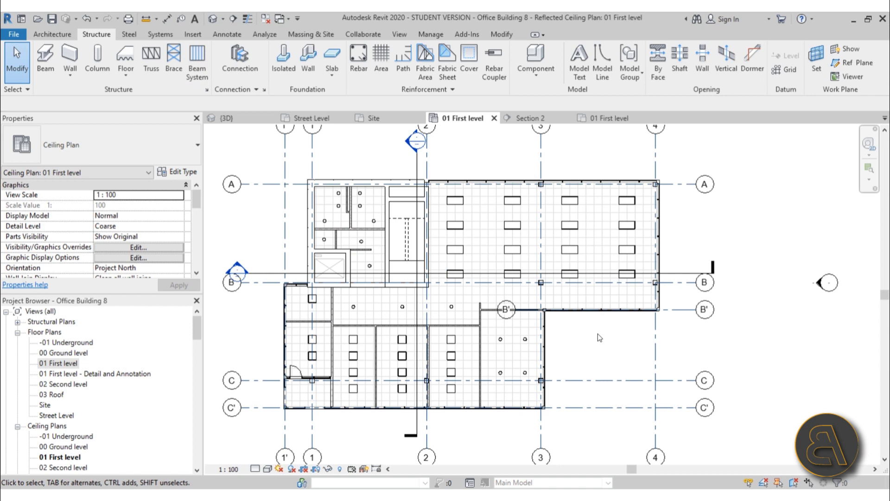
{"action": "scroll", "coordinate": [146, 343], "scroll_direction": "down", "scroll_amount": 2}
{"action": "scroll", "coordinate": [143, 342], "scroll_direction": "down", "scroll_amount": 1}
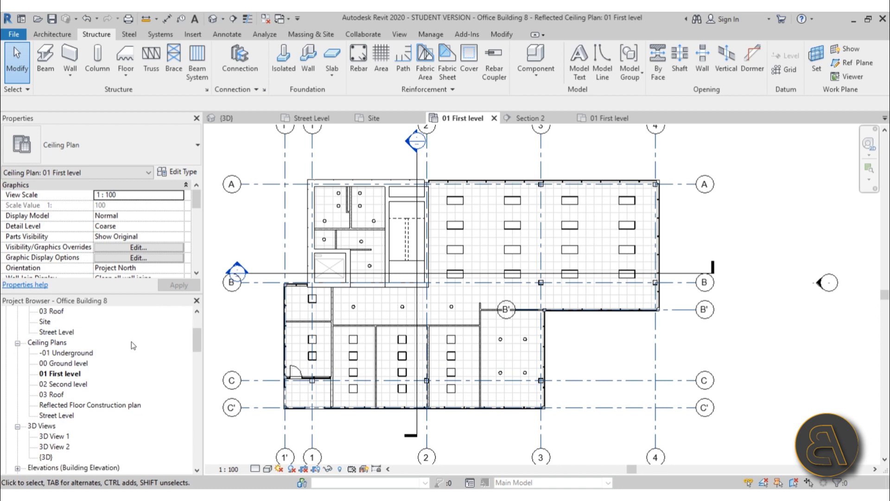
{"action": "right_click", "coordinate": [68, 374]}
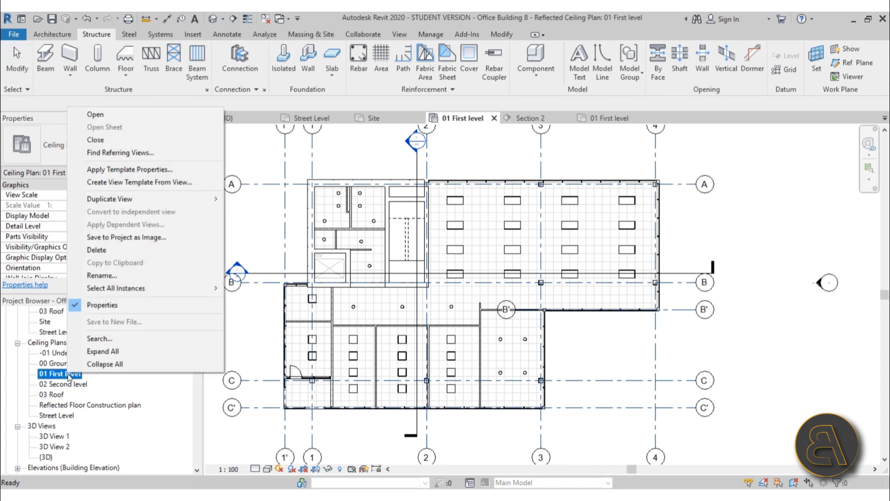
{"action": "mouse_move", "coordinate": [200, 199]}
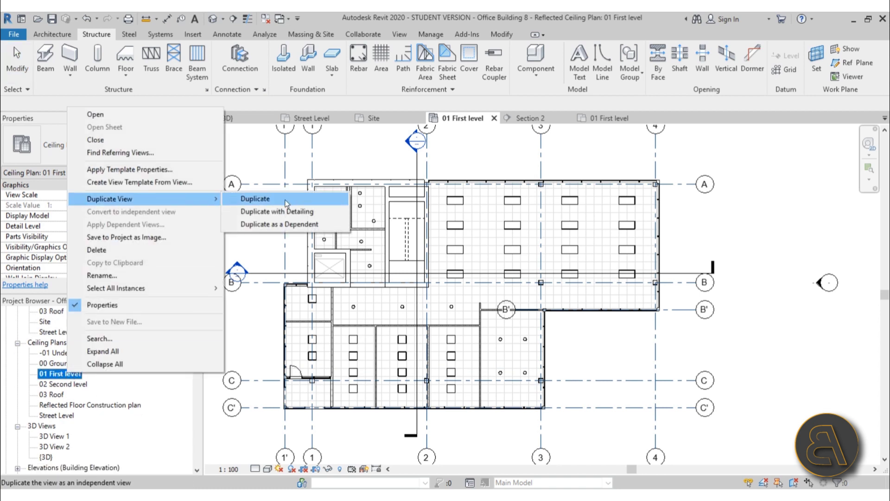
{"action": "left_click", "coordinate": [254, 202]}
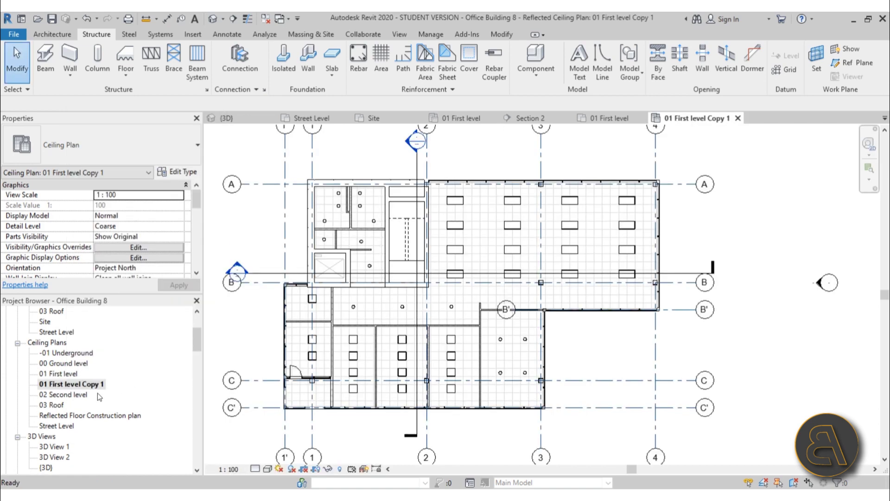
- Rename the duplicated ceiling plan view as "01 First level - construction"
{"action": "right_click", "coordinate": [83, 388]}
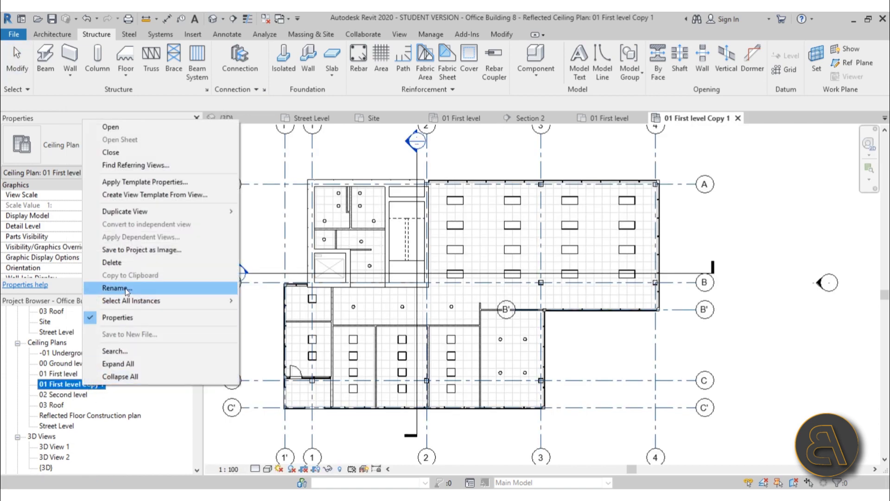
{"action": "key", "text": "Escape"}
{"action": "left_click", "coordinate": [70, 394]}
{"action": "left_click", "coordinate": [81, 384]}
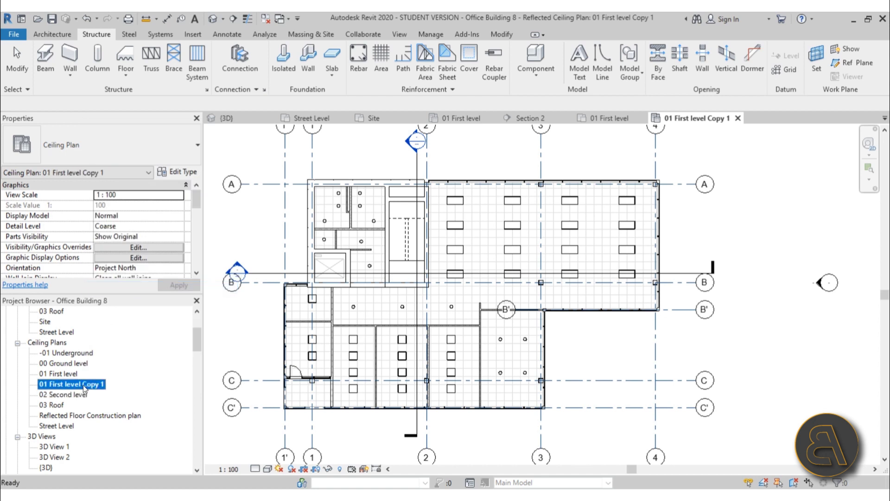
{"action": "right_click", "coordinate": [83, 385]}
{"action": "left_click", "coordinate": [122, 288]}
{"action": "left_click", "coordinate": [95, 384]}
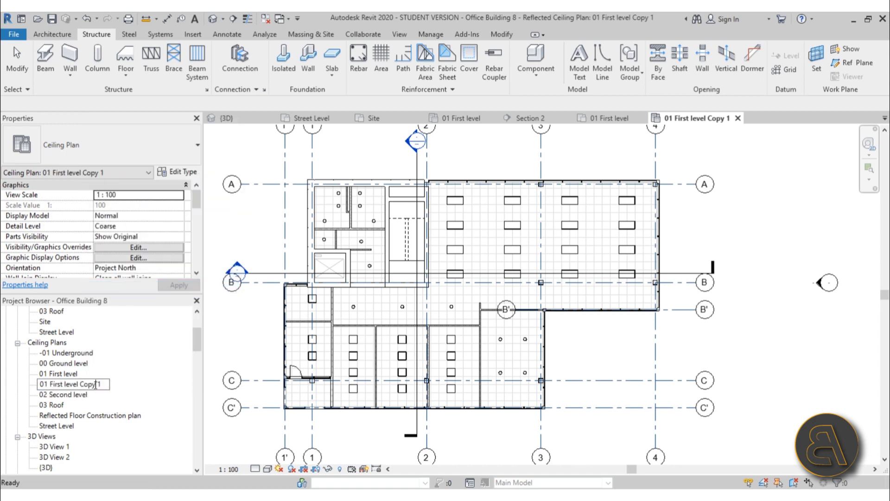
{"action": "left_click_drag", "start_coordinate": [102, 385], "coordinate": [85, 389]}
{"action": "key", "text": "BackSpace"}
{"action": "key", "text": "BackSpace"}
{"action": "type", "text": "- construction"}
{"action": "key", "text": "Return"}
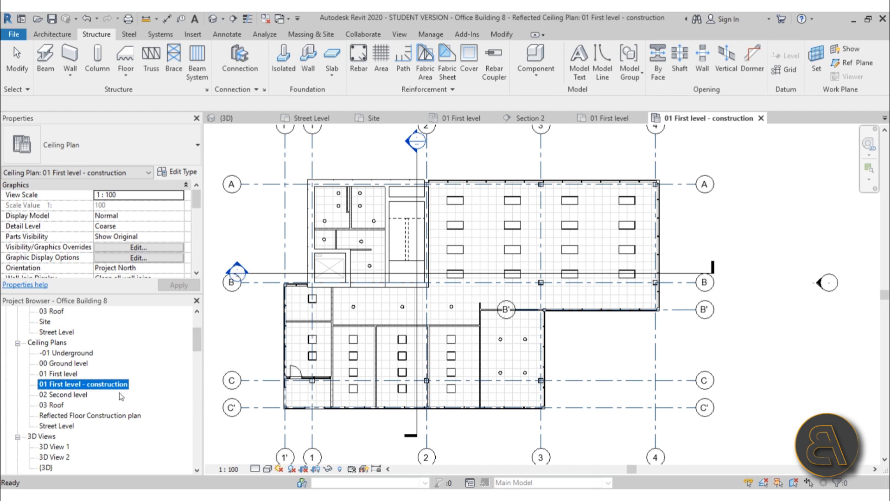
- Filter a selection of the whole construction ceiling plan to Ceilings and Lighting Fixtures and hide those elements in the view
{"action": "left_click", "coordinate": [602, 356]}
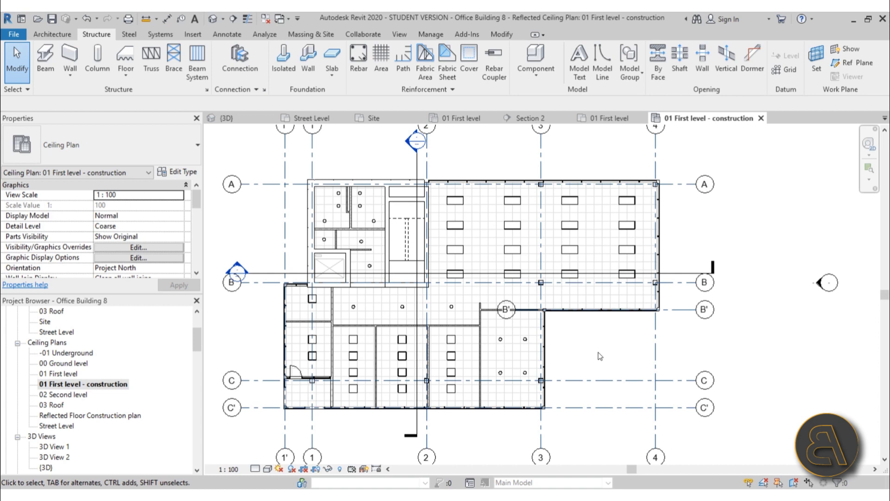
{"action": "left_click_drag", "start_coordinate": [251, 161], "coordinate": [744, 449]}
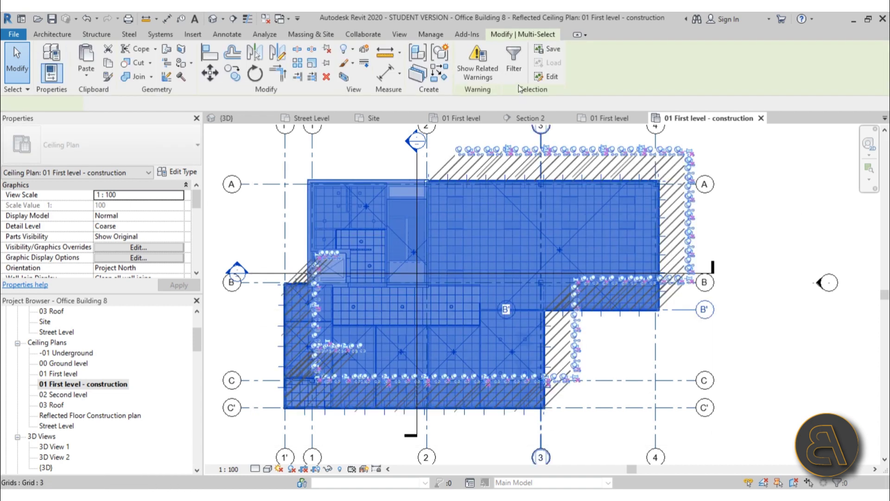
{"action": "left_click", "coordinate": [516, 68]}
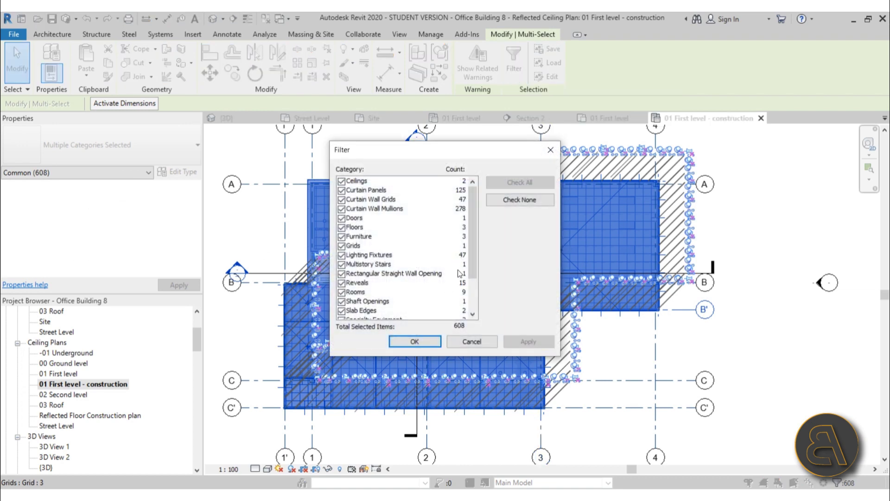
{"action": "left_click", "coordinate": [506, 201]}
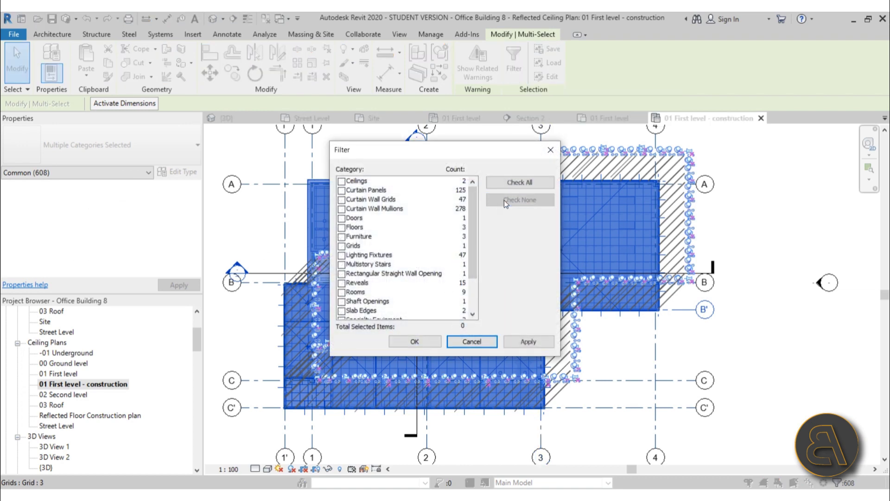
{"action": "scroll", "coordinate": [390, 241], "scroll_direction": "down", "scroll_amount": 2}
{"action": "scroll", "coordinate": [389, 249], "scroll_direction": "down", "scroll_amount": 1}
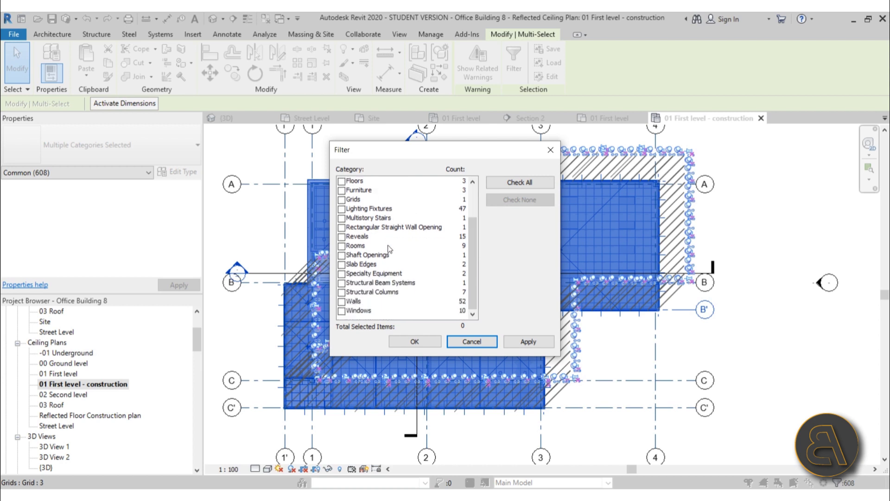
{"action": "scroll", "coordinate": [389, 248], "scroll_direction": "up", "scroll_amount": 3}
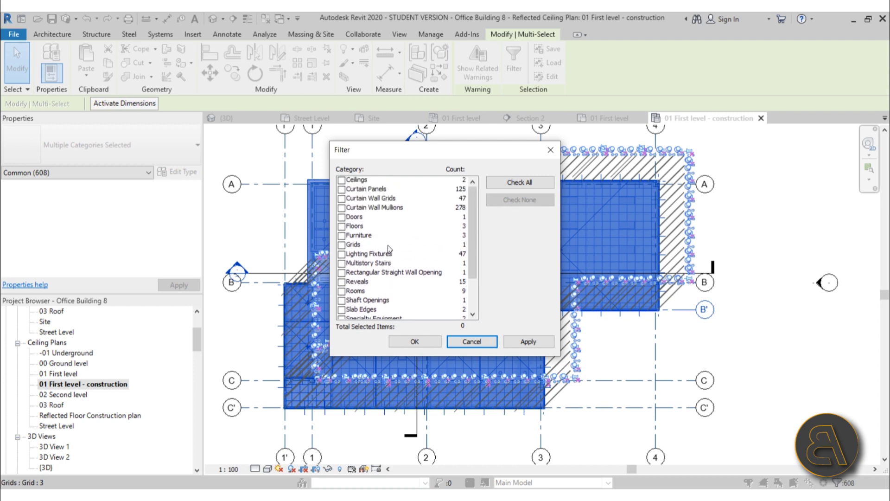
{"action": "left_click", "coordinate": [342, 181]}
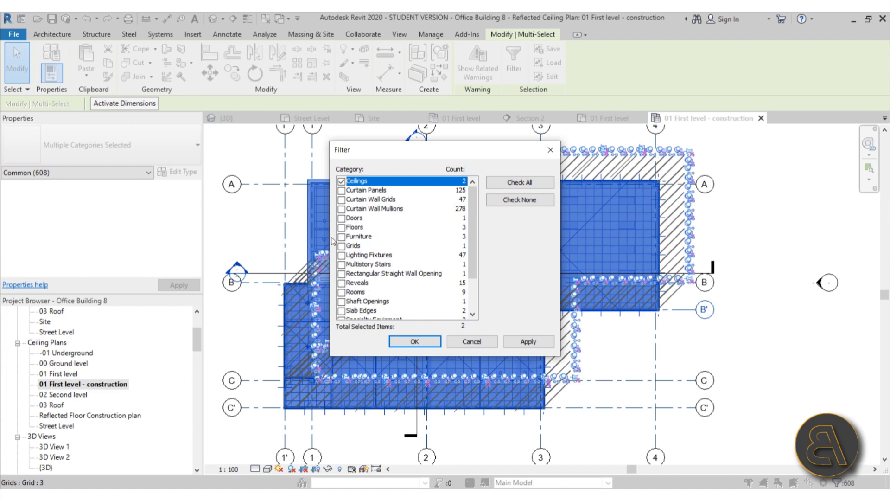
{"action": "left_click", "coordinate": [342, 256]}
{"action": "scroll", "coordinate": [410, 287], "scroll_direction": "down", "scroll_amount": 2}
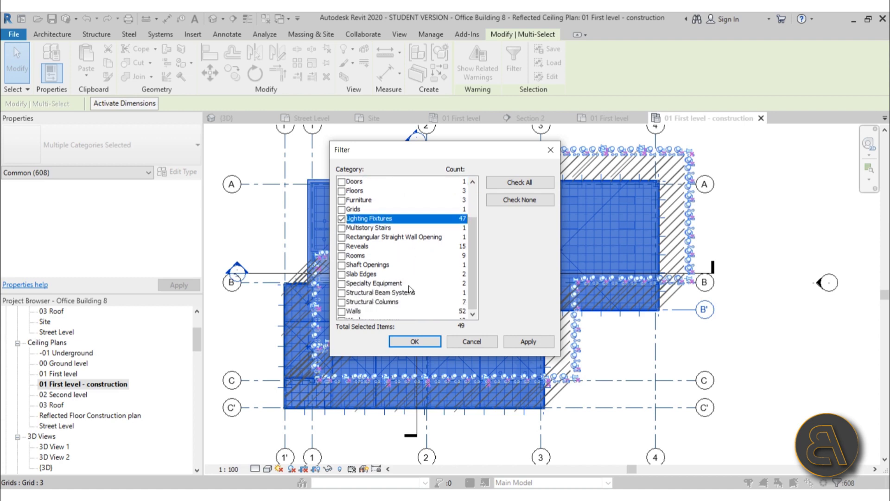
{"action": "left_click", "coordinate": [528, 341]}
{"action": "left_click", "coordinate": [429, 343]}
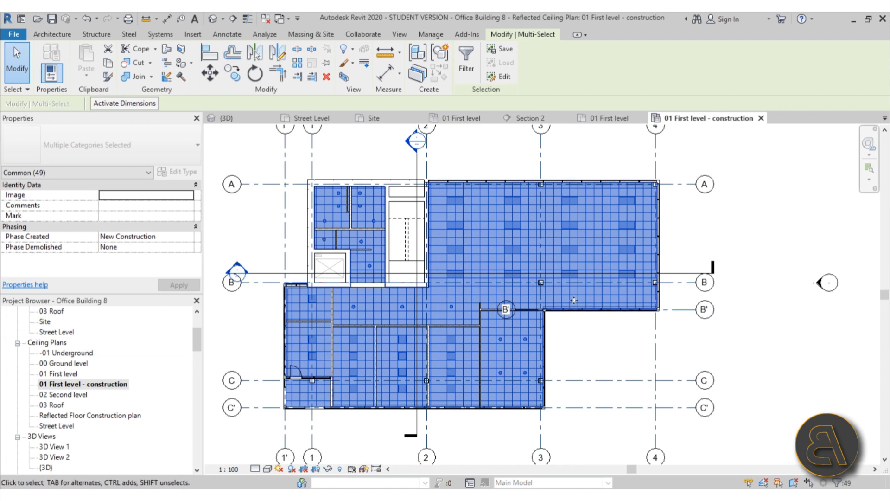
{"action": "left_click", "coordinate": [353, 49]}
{"action": "left_click", "coordinate": [377, 90]}
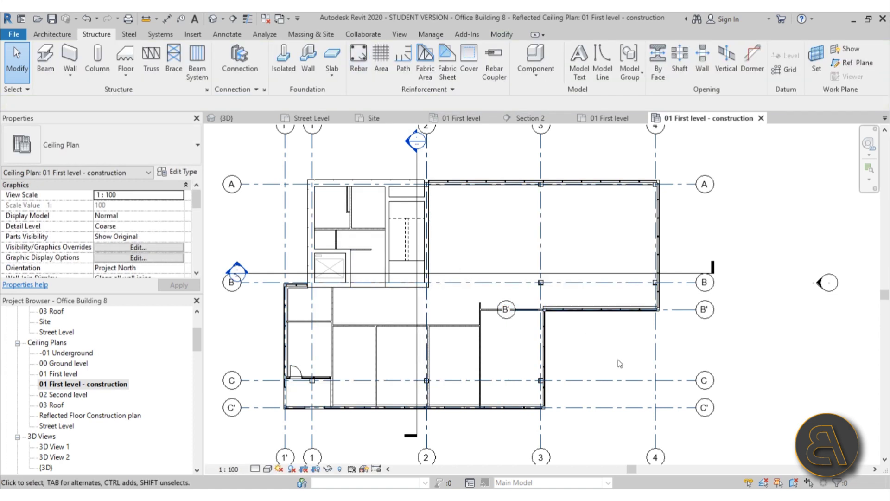
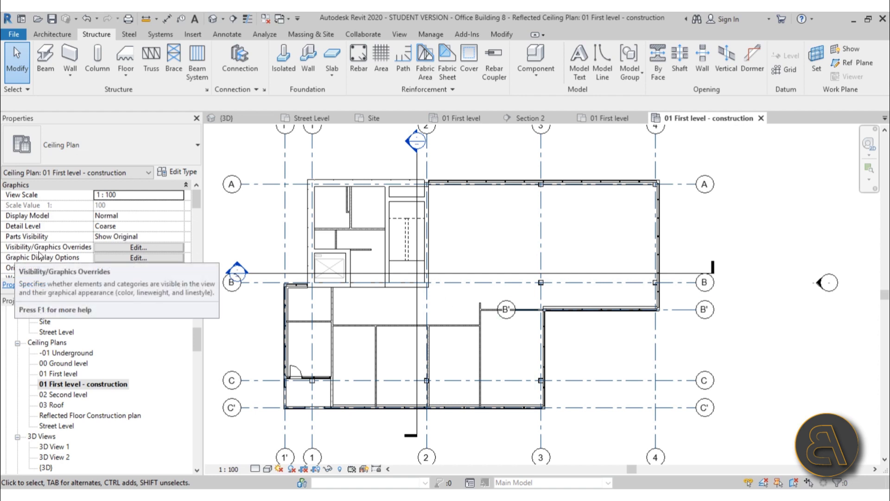
- Turn on the Structural Framing category in the construction ceiling plan's visibility and graphics overrides and apply it
{"action": "left_click", "coordinate": [121, 247]}
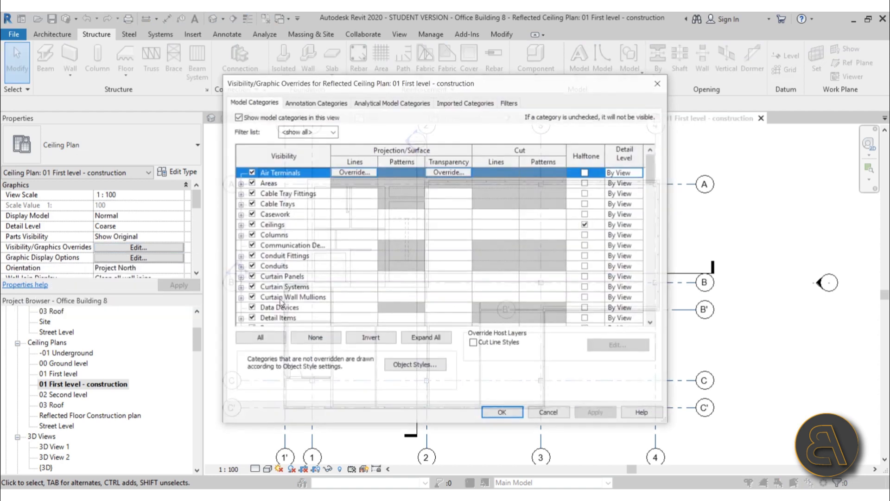
{"action": "scroll", "coordinate": [301, 234], "scroll_direction": "down", "scroll_amount": 5}
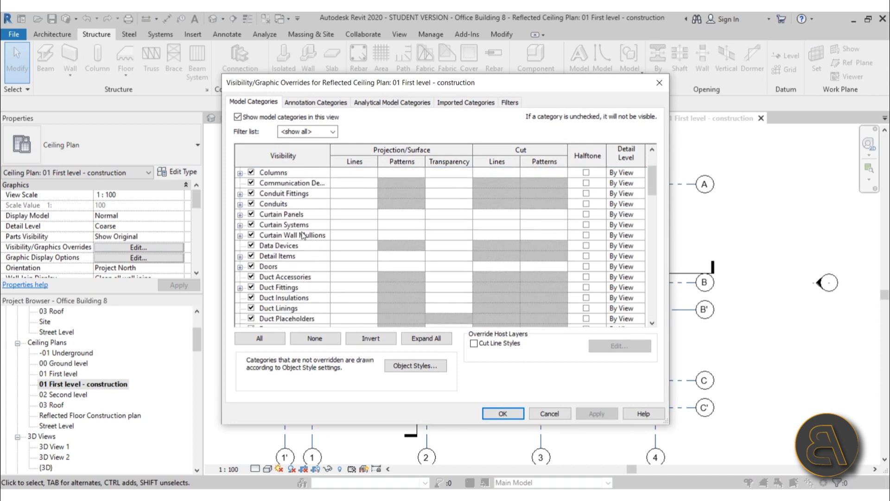
{"action": "left_click_drag", "start_coordinate": [654, 201], "coordinate": [653, 297]}
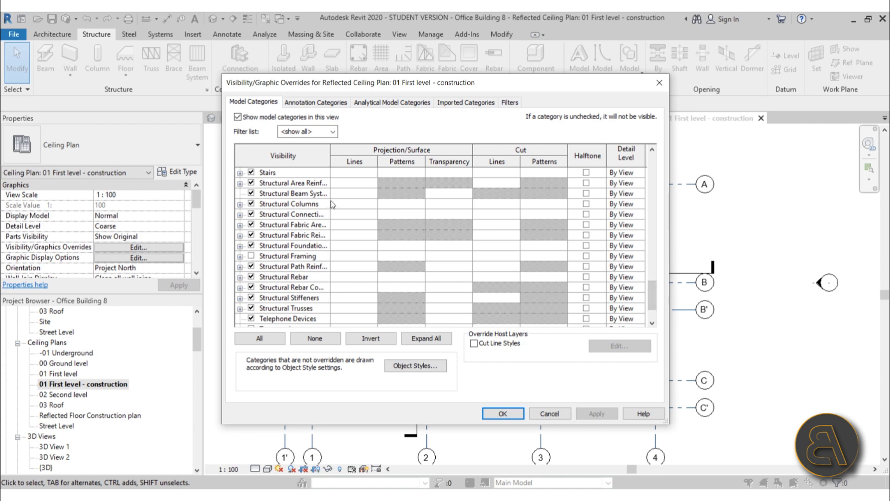
{"action": "left_click_drag", "start_coordinate": [330, 161], "coordinate": [349, 162]}
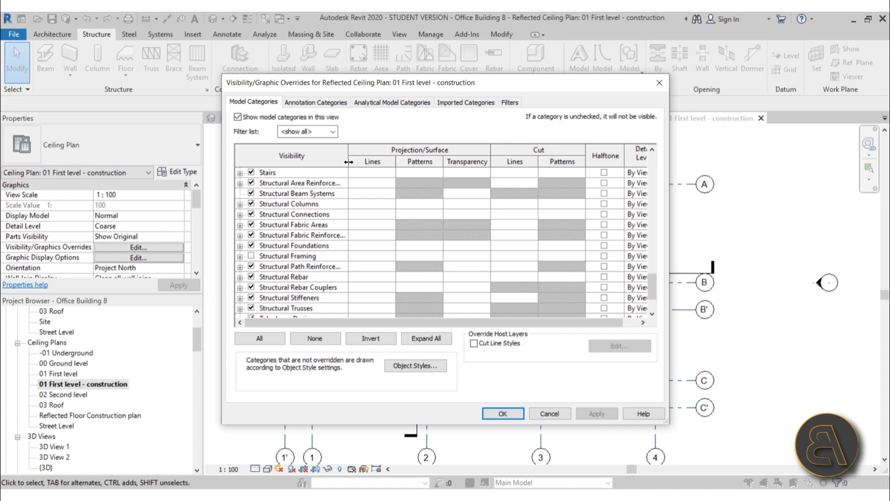
{"action": "scroll", "coordinate": [347, 163], "scroll_direction": "up", "scroll_amount": 1}
{"action": "left_click", "coordinate": [251, 267]}
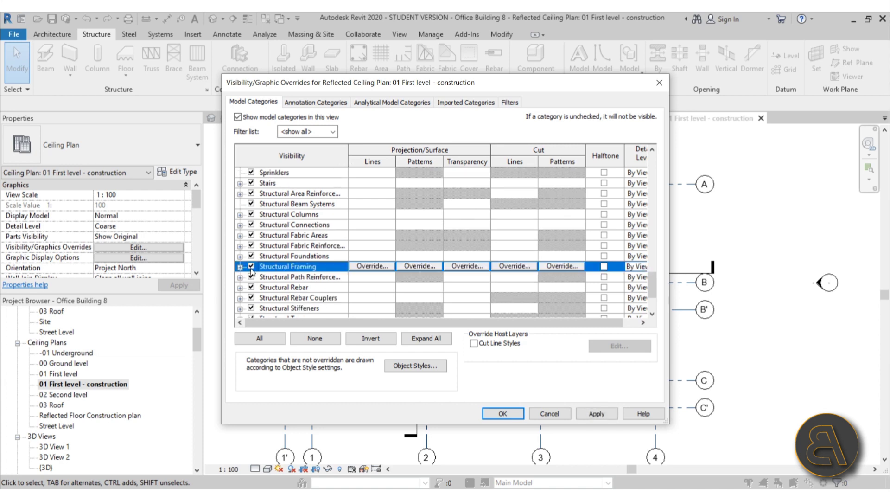
{"action": "left_click", "coordinate": [239, 267]}
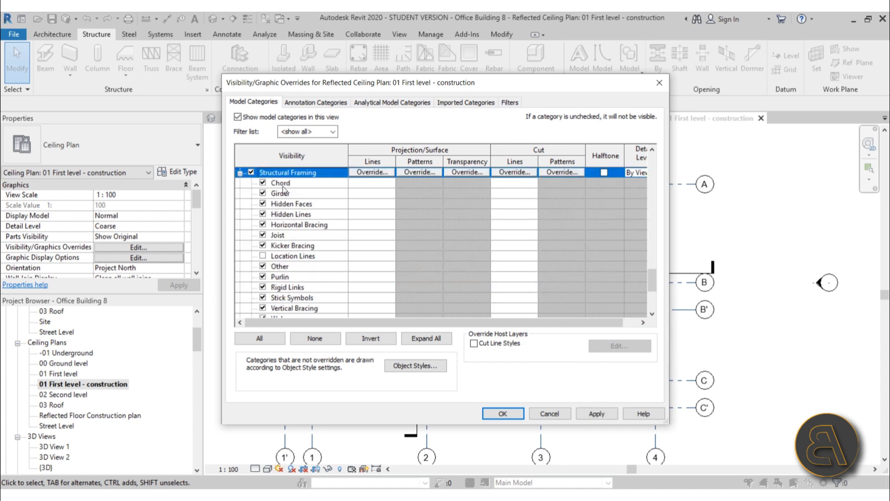
{"action": "scroll", "coordinate": [327, 216], "scroll_direction": "down", "scroll_amount": 1}
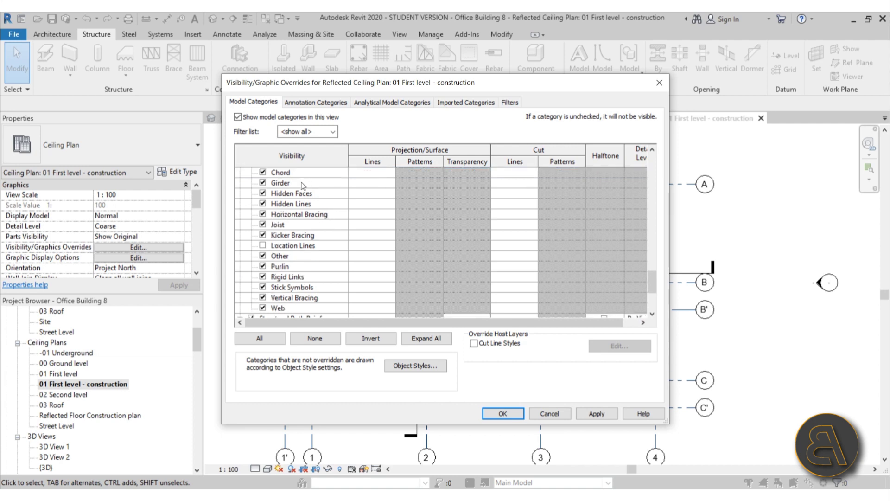
{"action": "scroll", "coordinate": [297, 298], "scroll_direction": "up", "scroll_amount": 3}
{"action": "left_click", "coordinate": [240, 193]}
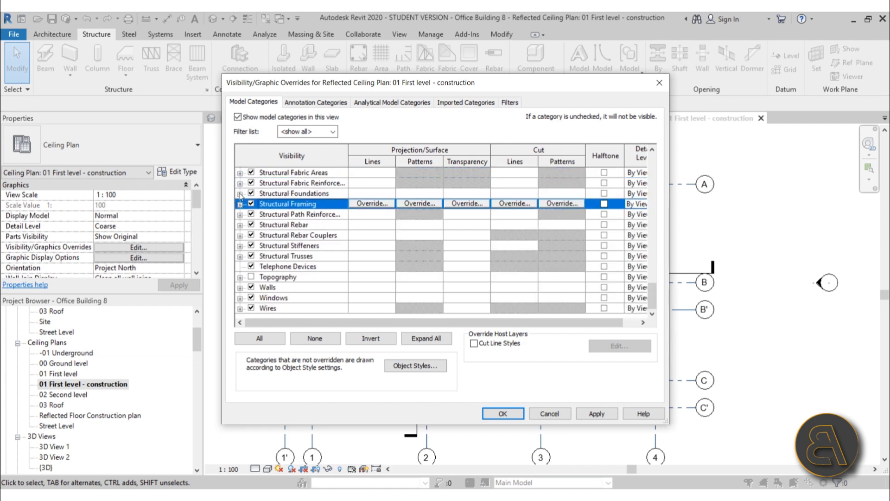
{"action": "left_click", "coordinate": [597, 412]}
{"action": "left_click", "coordinate": [503, 413]}
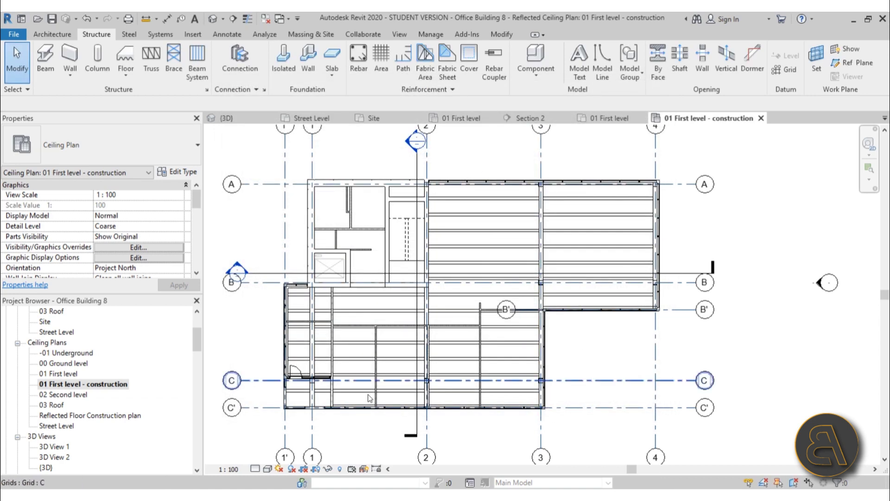
- Examine how the beams read against the interior and exterior walls in the lower rooms of the construction ceiling plan
{"action": "scroll", "coordinate": [489, 330], "scroll_direction": "up", "scroll_amount": 3}
{"action": "middle_click_drag", "start_coordinate": [695, 413], "coordinate": [606, 365]}
{"action": "scroll", "coordinate": [679, 381], "scroll_direction": "down", "scroll_amount": 1}
{"action": "scroll", "coordinate": [294, 302], "scroll_direction": "up", "scroll_amount": 2}
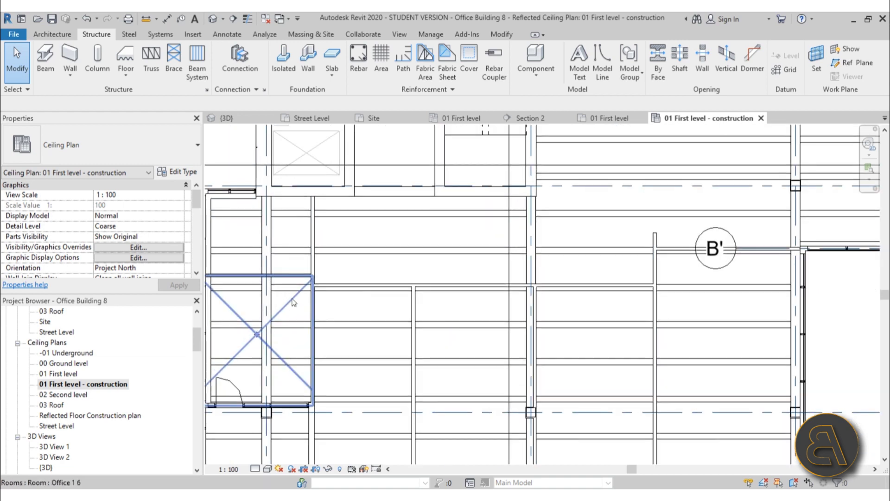
{"action": "scroll", "coordinate": [293, 303], "scroll_direction": "up", "scroll_amount": 1}
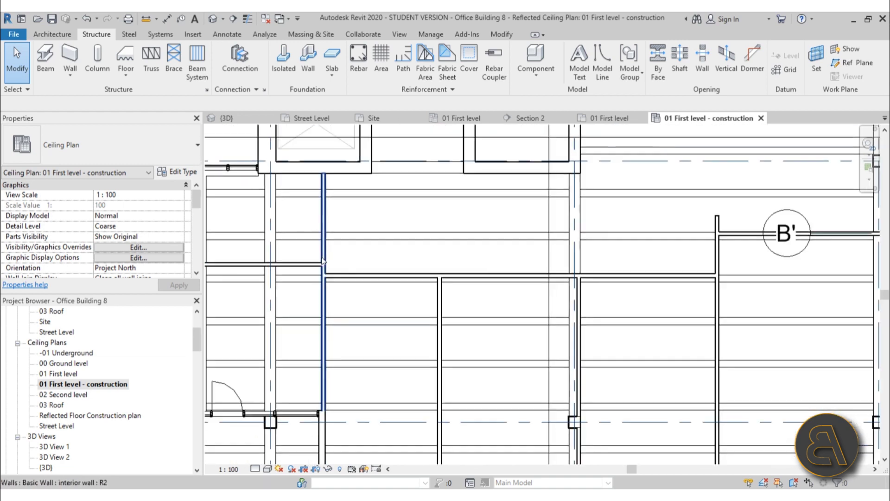
{"action": "scroll", "coordinate": [323, 261], "scroll_direction": "down", "scroll_amount": 1}
{"action": "middle_click_drag", "start_coordinate": [349, 322], "coordinate": [352, 304]}
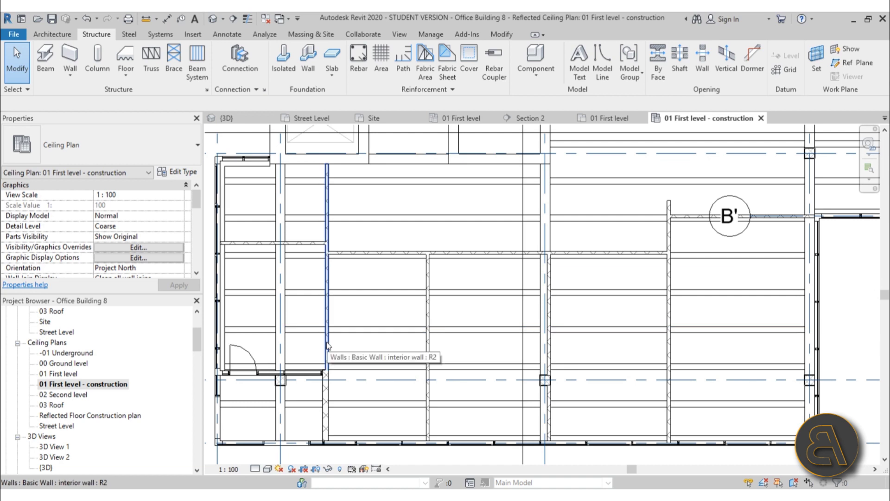
{"action": "scroll", "coordinate": [375, 327], "scroll_direction": "down", "scroll_amount": 1}
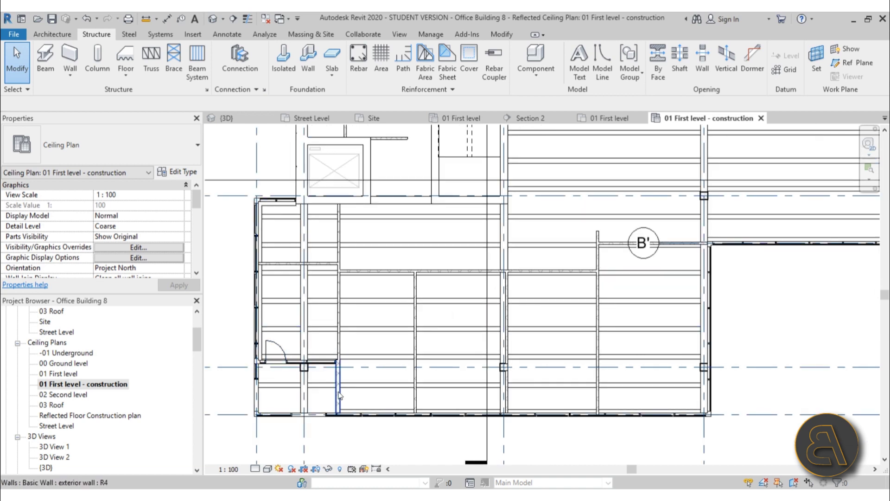
- Hide the interior partition walls of the lower rooms and of the small rooms around the elevator in the construction ceiling plan
{"action": "scroll", "coordinate": [339, 395], "scroll_direction": "up", "scroll_amount": 2}
{"action": "left_click", "coordinate": [366, 322]}
{"action": "scroll", "coordinate": [363, 323], "scroll_direction": "up", "scroll_amount": 1}
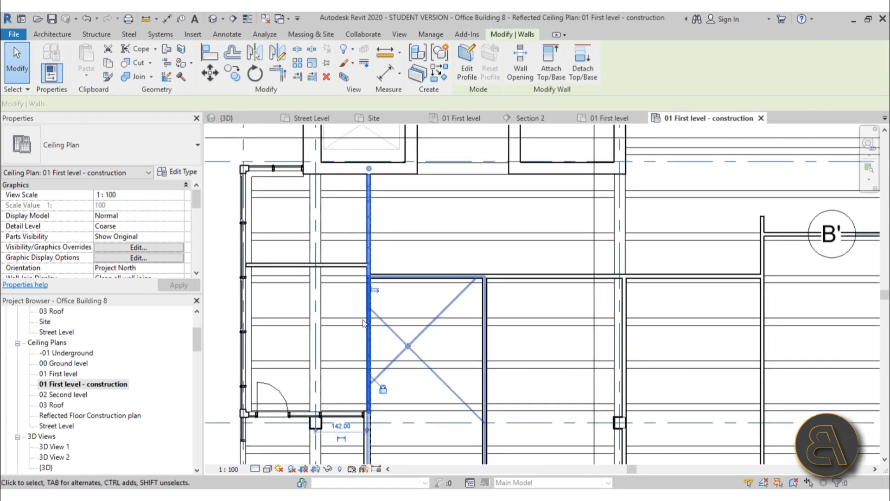
{"action": "scroll", "coordinate": [364, 323], "scroll_direction": "up", "scroll_amount": 1}
{"action": "left_click", "coordinate": [343, 275], "text": "ctrl"}
{"action": "left_click", "coordinate": [448, 290], "text": "ctrl"}
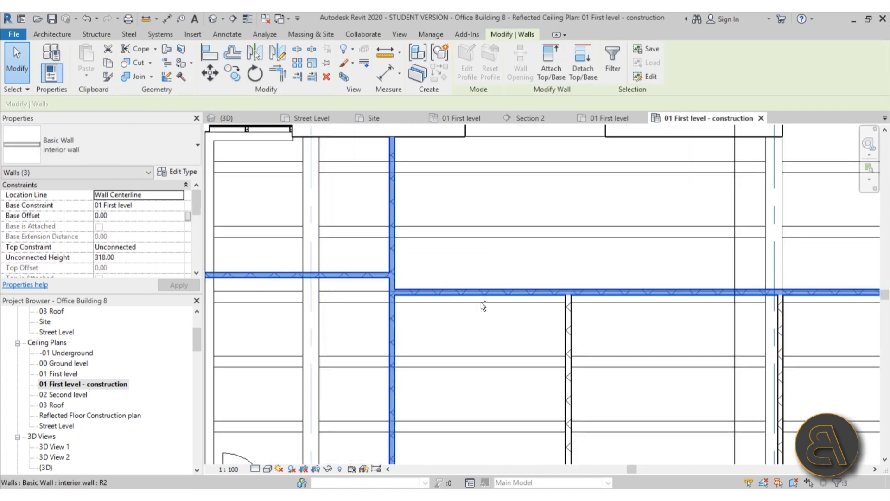
{"action": "scroll", "coordinate": [480, 302], "scroll_direction": "down", "scroll_amount": 2}
{"action": "scroll", "coordinate": [431, 336], "scroll_direction": "up", "scroll_amount": 2}
{"action": "left_click", "coordinate": [442, 334], "text": "ctrl"}
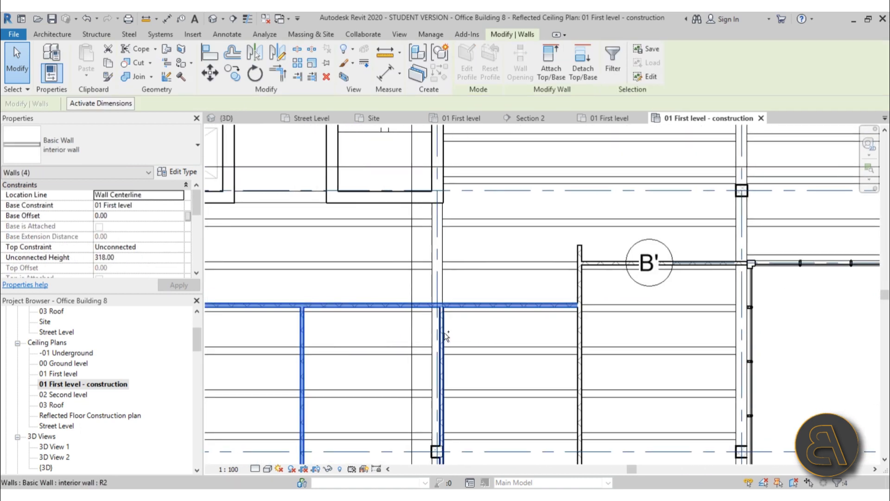
{"action": "left_click", "coordinate": [579, 335], "text": "ctrl"}
{"action": "left_click", "coordinate": [608, 263], "text": "ctrl"}
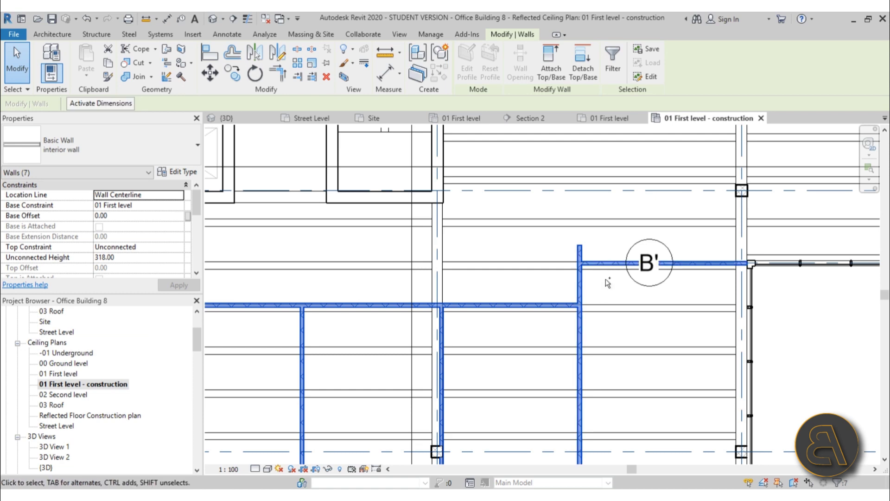
{"action": "scroll", "coordinate": [472, 312], "scroll_direction": "down", "scroll_amount": 3}
{"action": "scroll", "coordinate": [442, 261], "scroll_direction": "up", "scroll_amount": 3}
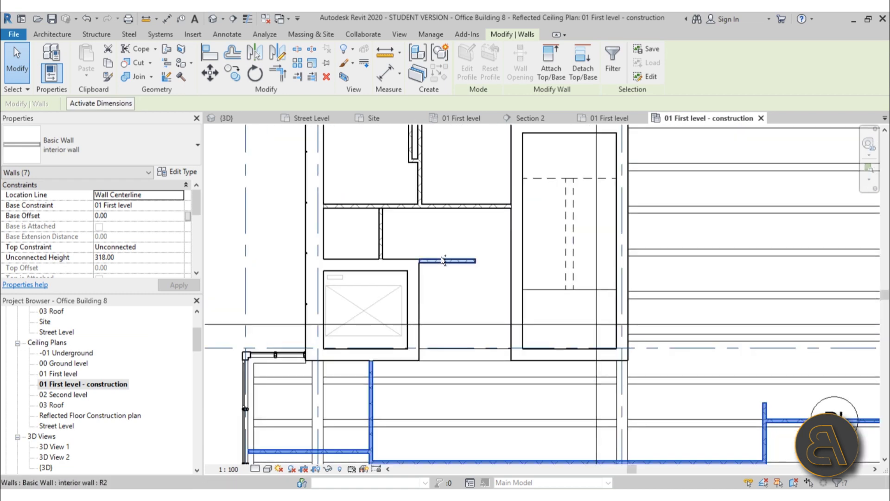
{"action": "left_click", "coordinate": [380, 234], "text": "ctrl"}
{"action": "left_click", "coordinate": [399, 206], "text": "ctrl"}
{"action": "left_click", "coordinate": [421, 186], "text": "ctrl"}
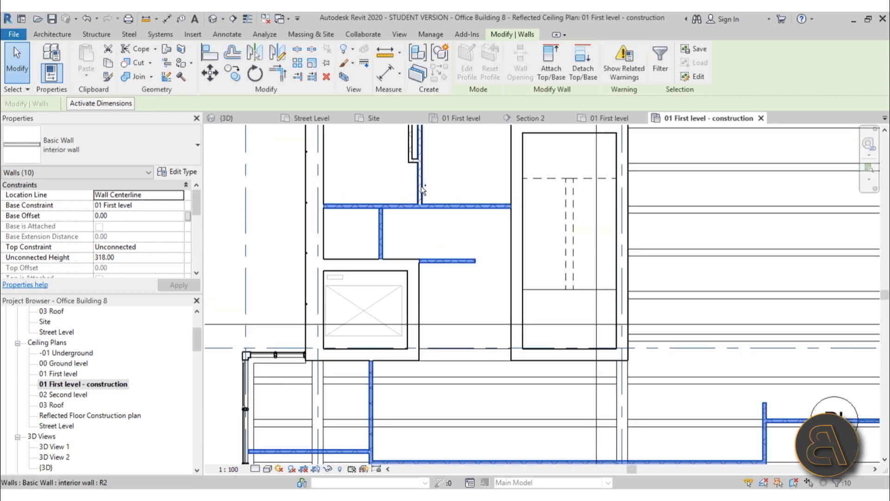
{"action": "left_click", "coordinate": [410, 144], "text": "ctrl"}
{"action": "scroll", "coordinate": [410, 145], "scroll_direction": "up", "scroll_amount": 3}
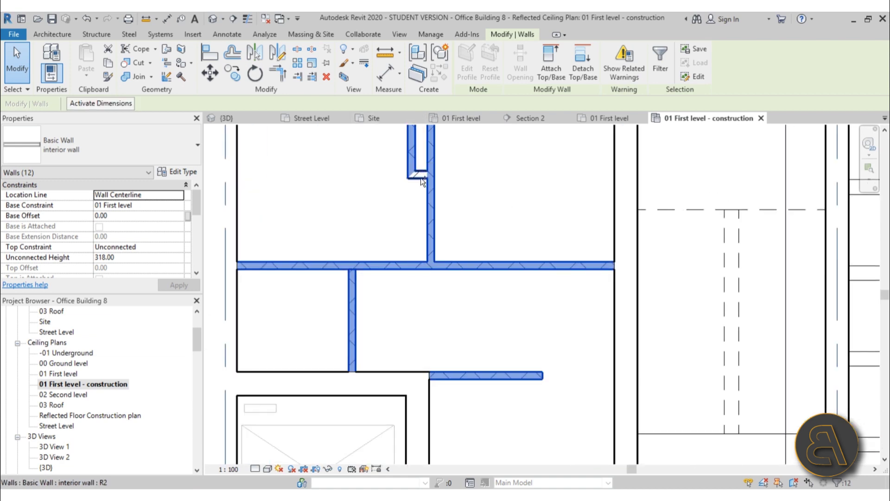
{"action": "left_click", "coordinate": [420, 176], "text": "ctrl"}
{"action": "scroll", "coordinate": [402, 196], "scroll_direction": "down", "scroll_amount": 5}
{"action": "scroll", "coordinate": [478, 250], "scroll_direction": "up", "scroll_amount": 4}
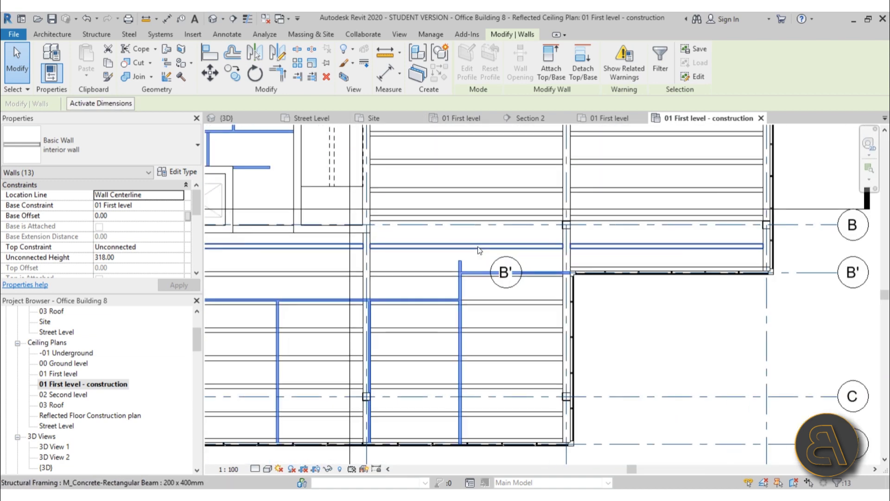
{"action": "scroll", "coordinate": [451, 247], "scroll_direction": "down", "scroll_amount": 2}
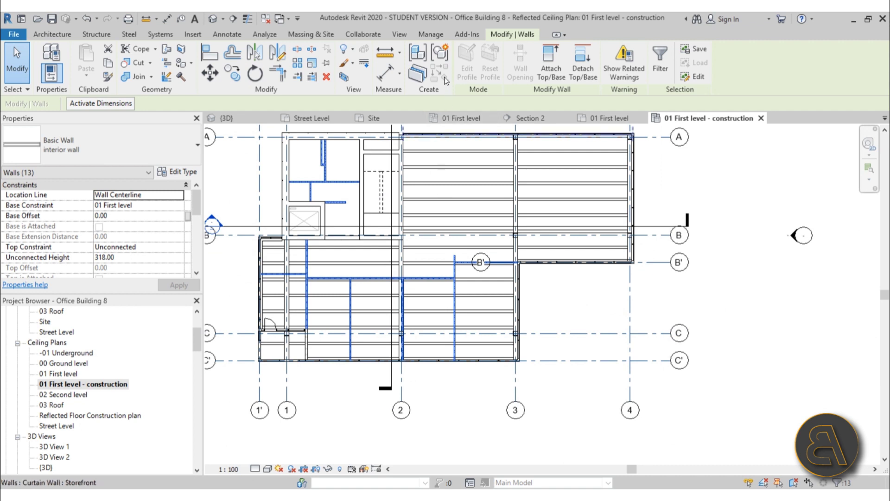
{"action": "left_click", "coordinate": [347, 50]}
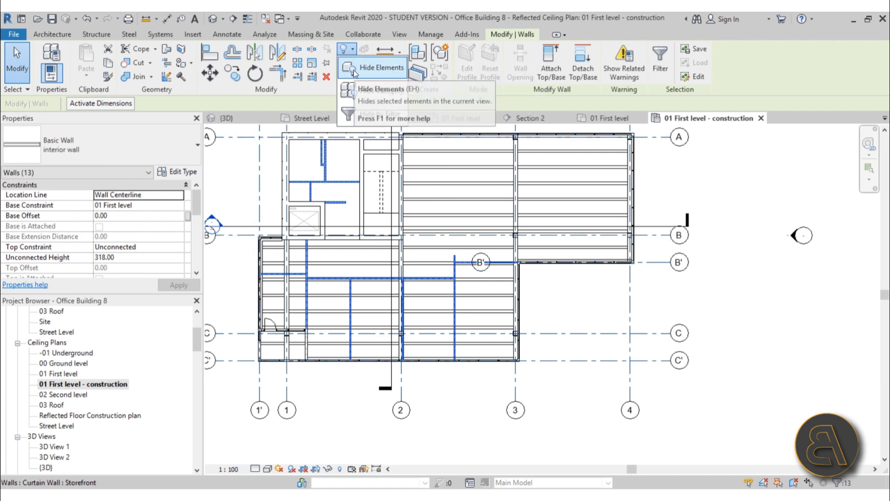
{"action": "left_click", "coordinate": [353, 69]}
{"action": "middle_click_drag", "start_coordinate": [415, 193], "coordinate": [418, 221]}
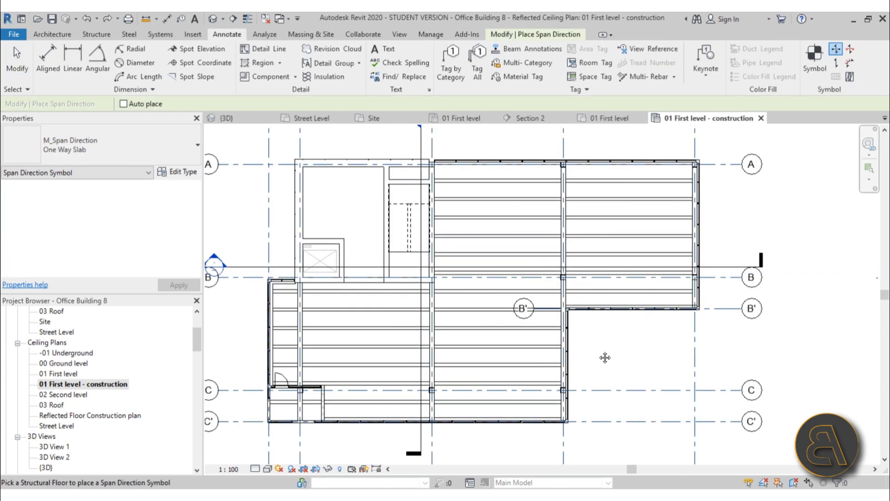
- Place a One Way Slab span direction symbol on the floor slab in the room above the elevator
{"action": "scroll", "coordinate": [616, 357], "scroll_direction": "up", "scroll_amount": 3}
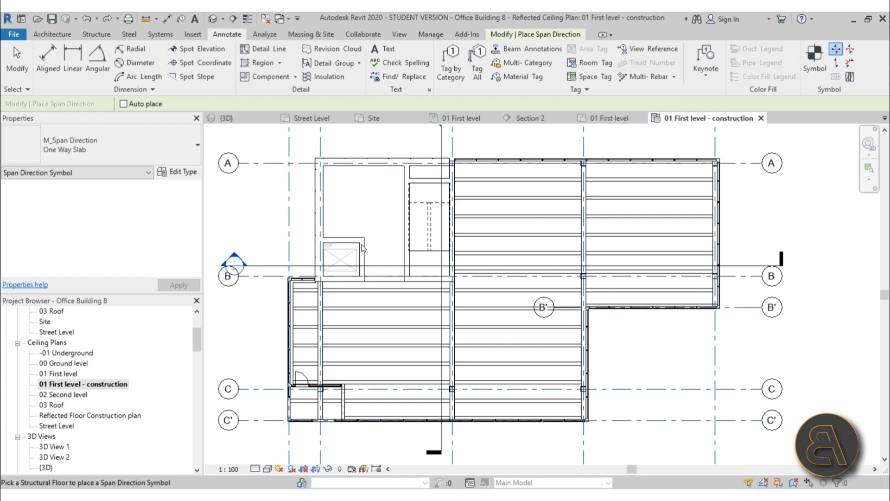
{"action": "left_click", "coordinate": [384, 224]}
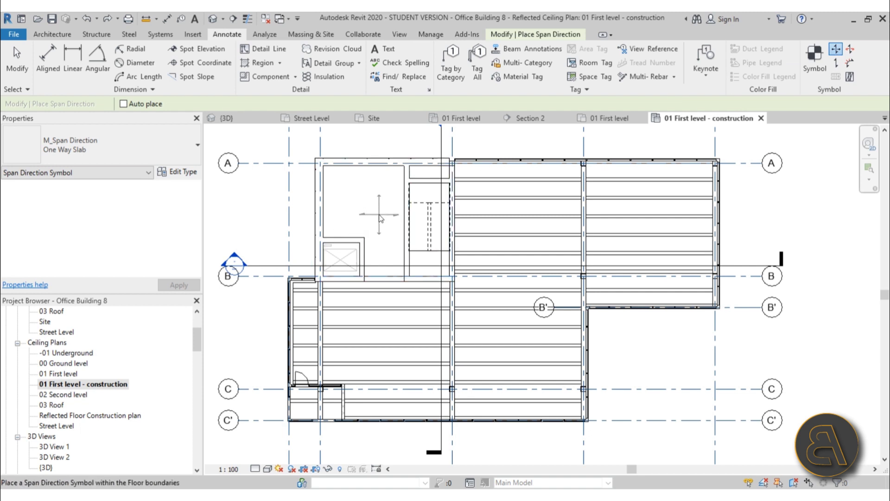
{"action": "left_click", "coordinate": [379, 214]}
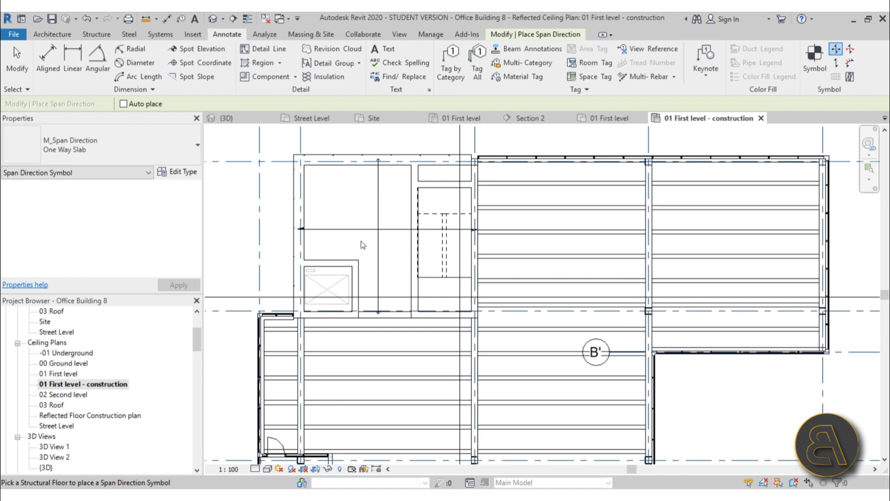
{"action": "middle_click_drag", "start_coordinate": [391, 281], "coordinate": [392, 260]}
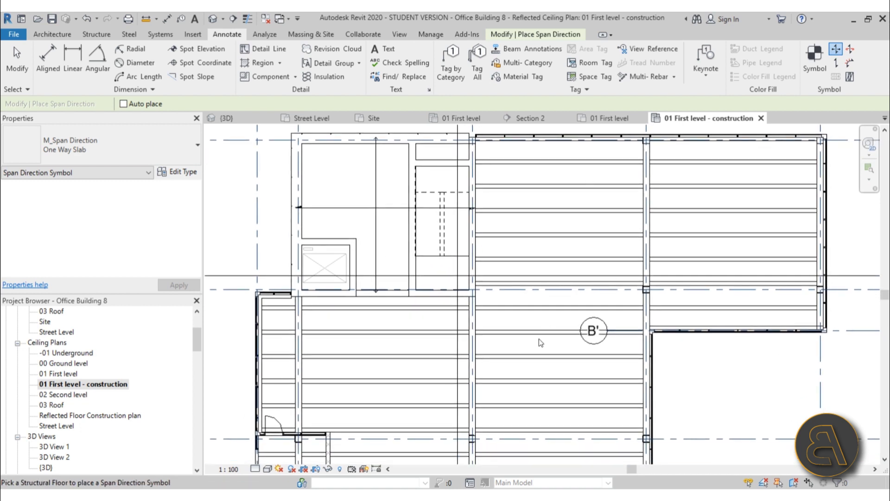
- Place a structural beam system tag on the beam system, running vertically between grids 2 and 3
{"action": "left_click", "coordinate": [837, 62]}
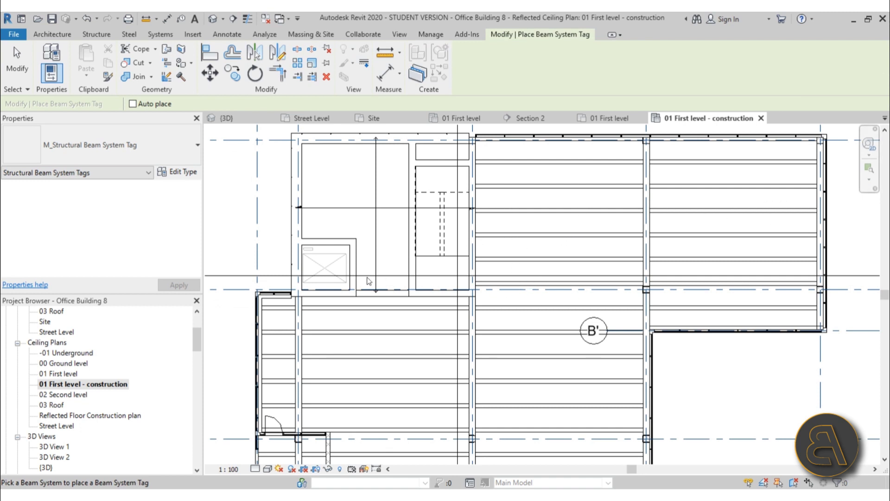
{"action": "scroll", "coordinate": [368, 281], "scroll_direction": "down", "scroll_amount": 4}
{"action": "scroll", "coordinate": [391, 295], "scroll_direction": "up", "scroll_amount": 2}
{"action": "scroll", "coordinate": [628, 294], "scroll_direction": "up", "scroll_amount": 3}
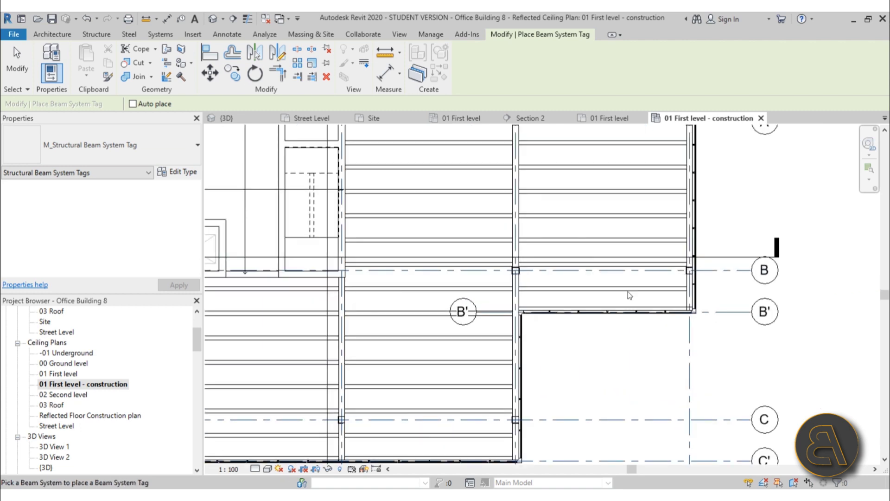
{"action": "left_click", "coordinate": [612, 310]}
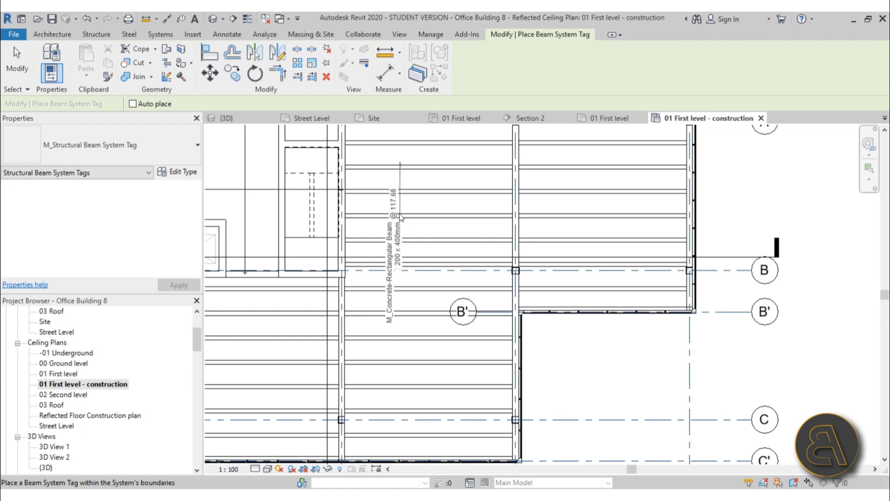
{"action": "left_click", "coordinate": [401, 227]}
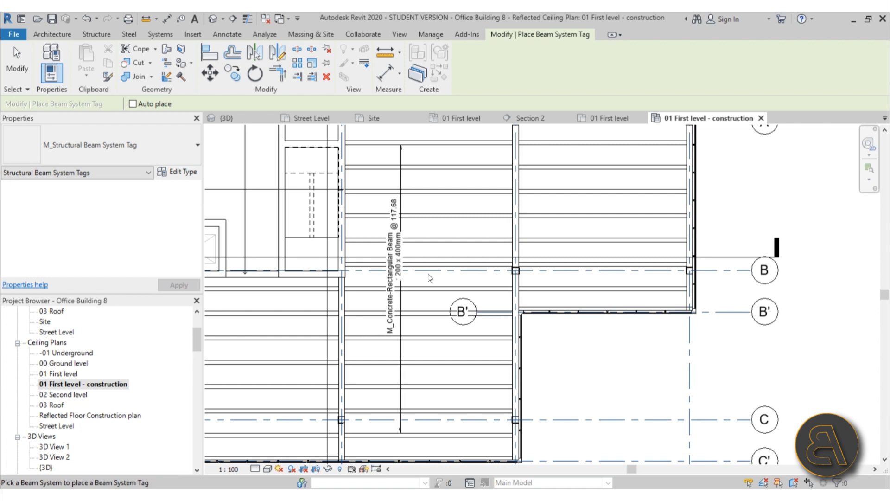
- Read the beam system tag's text and measure the distance between two neighbouring beams beside it
{"action": "scroll", "coordinate": [404, 261], "scroll_direction": "down", "scroll_amount": 3}
{"action": "scroll", "coordinate": [418, 284], "scroll_direction": "up", "scroll_amount": 5}
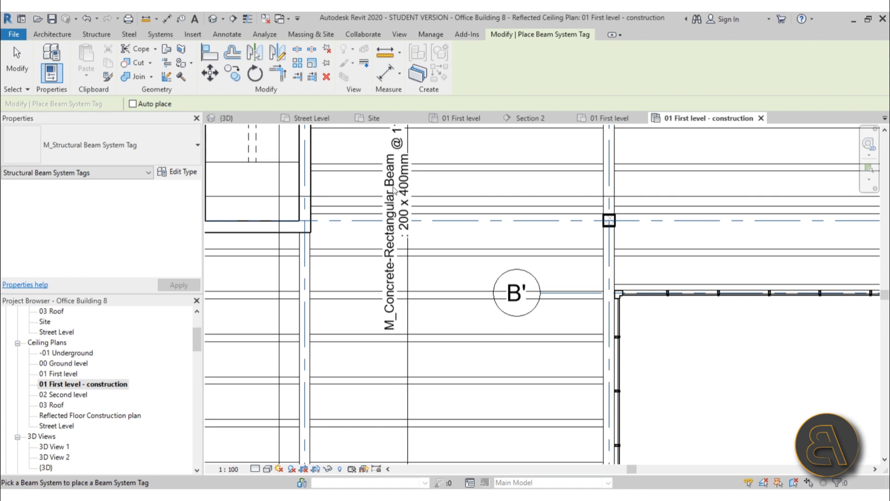
{"action": "middle_click_drag", "start_coordinate": [400, 218], "coordinate": [392, 256]}
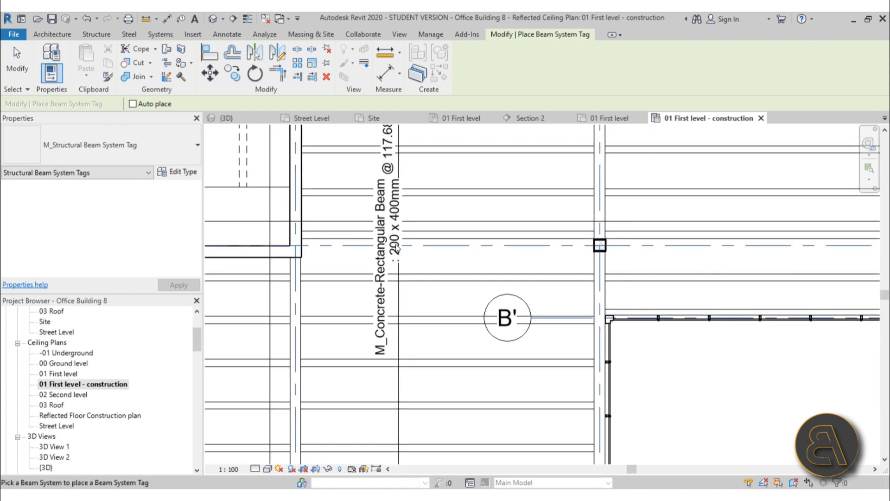
{"action": "mouse_move", "coordinate": [401, 216]}
{"action": "middle_mouse_down"}
{"action": "mouse_move", "coordinate": [397, 161]}
{"action": "mouse_move", "coordinate": [392, 222]}
{"action": "middle_mouse_up"}
{"action": "scroll", "coordinate": [392, 221], "scroll_direction": "up", "scroll_amount": 2}
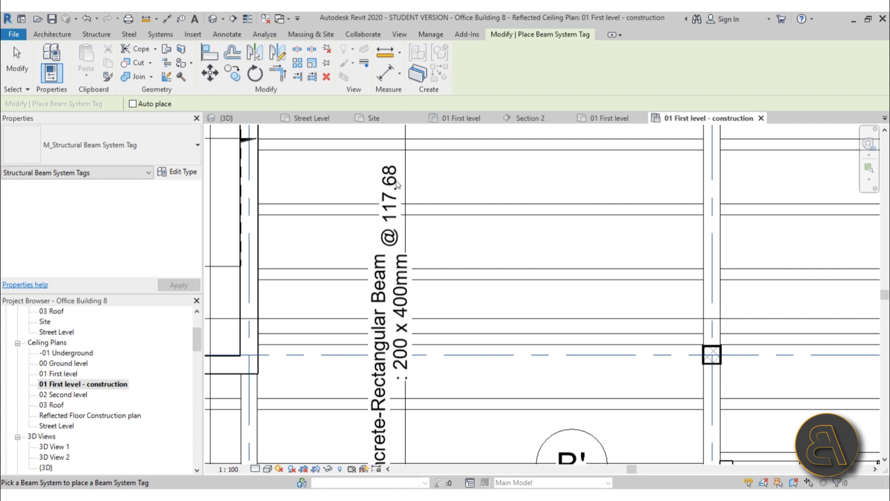
{"action": "scroll", "coordinate": [396, 184], "scroll_direction": "down", "scroll_amount": 2}
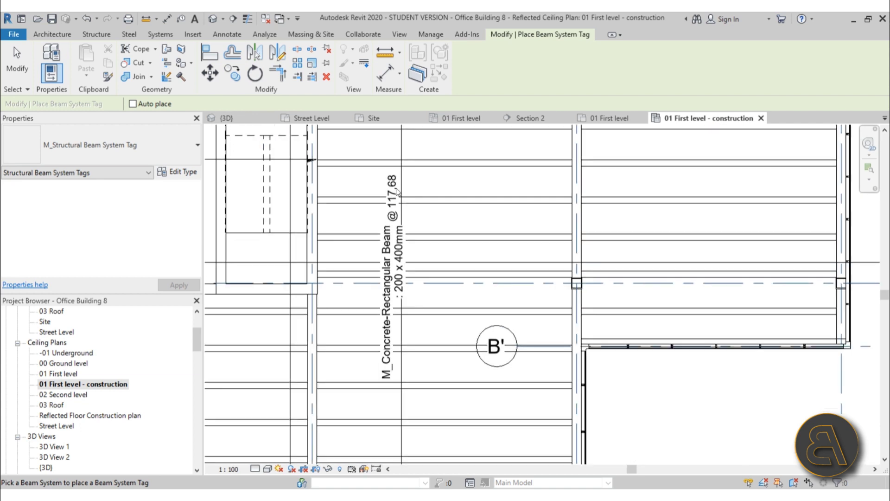
{"action": "left_click", "coordinate": [381, 56]}
{"action": "scroll", "coordinate": [373, 220], "scroll_direction": "up", "scroll_amount": 2}
{"action": "left_click", "coordinate": [341, 252]}
{"action": "left_click", "coordinate": [341, 178]}
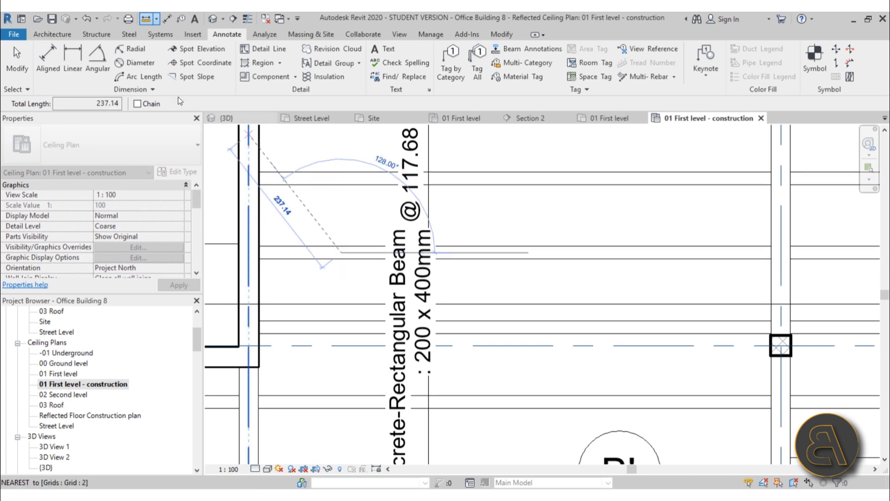
{"action": "key", "text": "Escape"}
{"action": "key", "text": "Escape"}
- Tag the 300 x 600 mm beams along grids 1 and 2 by category, without leaders
{"action": "scroll", "coordinate": [456, 250], "scroll_direction": "down", "scroll_amount": 5}
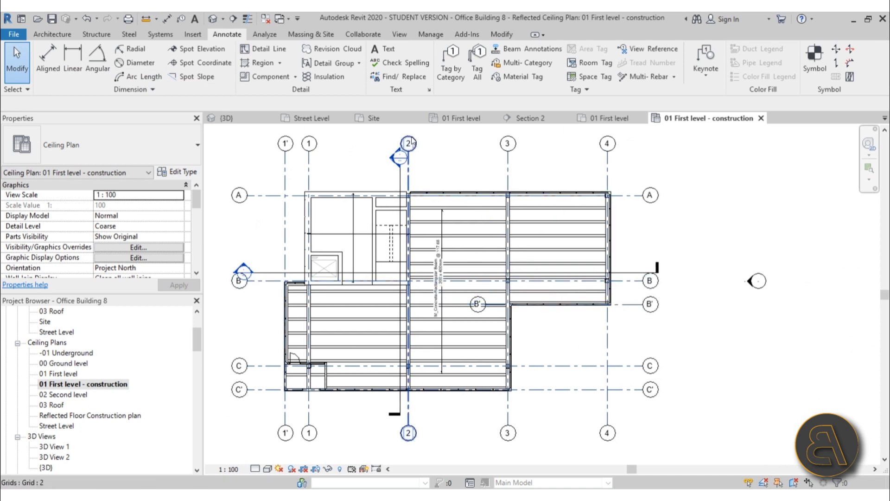
{"action": "middle_click_drag", "start_coordinate": [411, 141], "coordinate": [411, 135]}
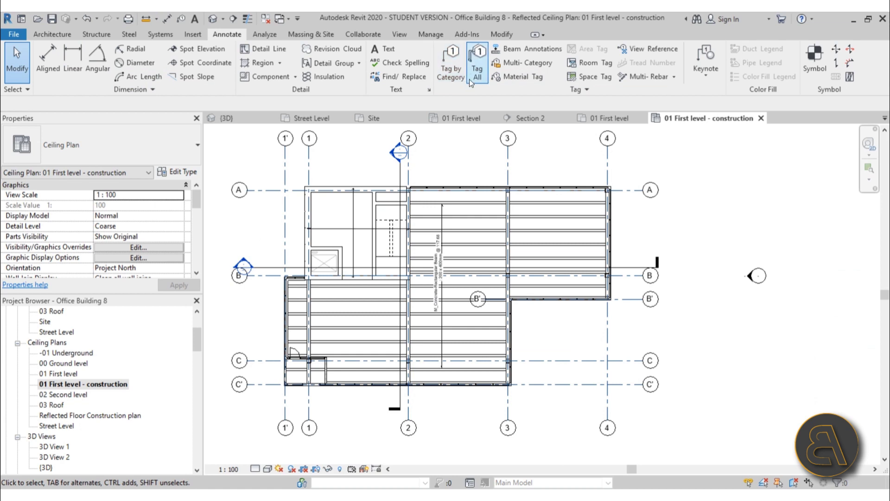
{"action": "left_click", "coordinate": [450, 69]}
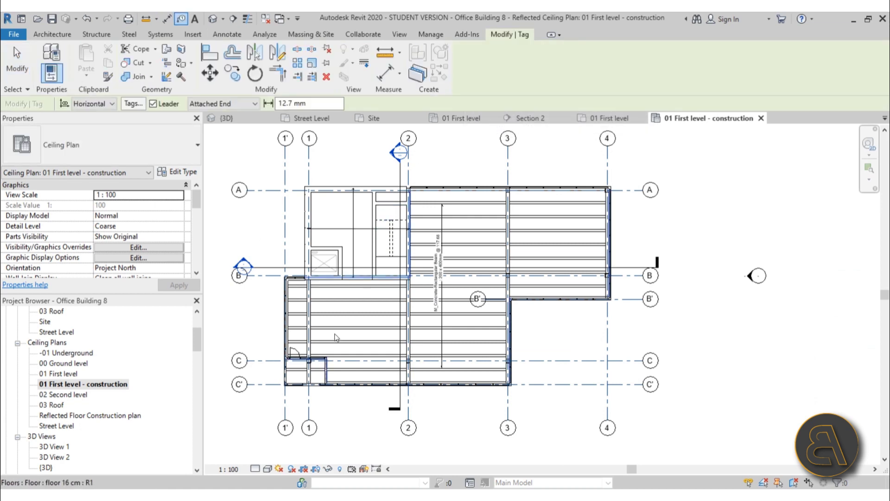
{"action": "scroll", "coordinate": [336, 337], "scroll_direction": "up", "scroll_amount": 5}
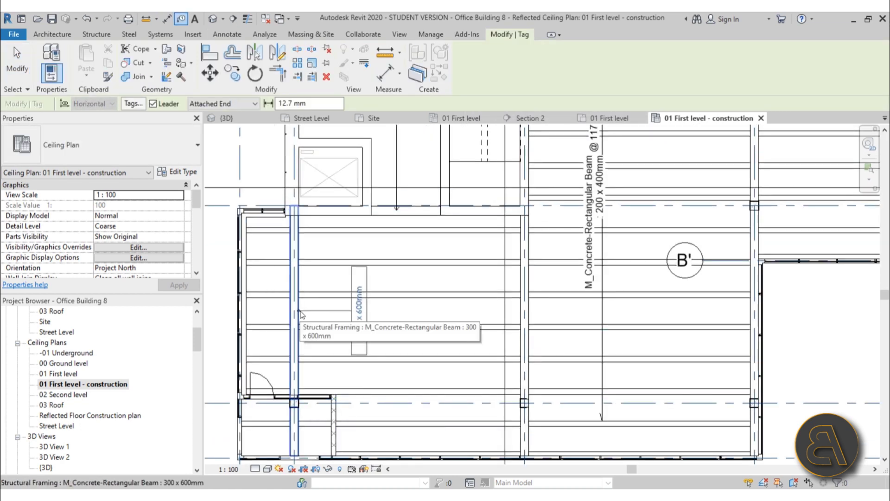
{"action": "scroll", "coordinate": [301, 314], "scroll_direction": "up", "scroll_amount": 1}
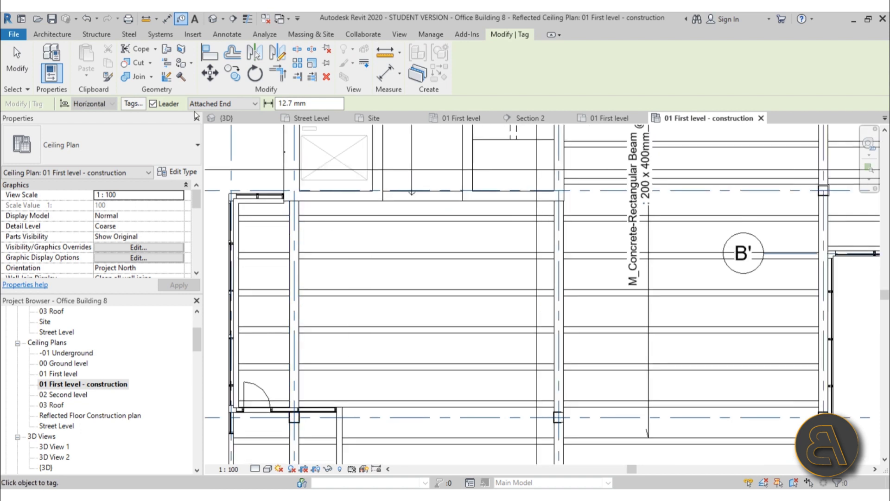
{"action": "left_click", "coordinate": [168, 103]}
{"action": "left_click", "coordinate": [285, 333]}
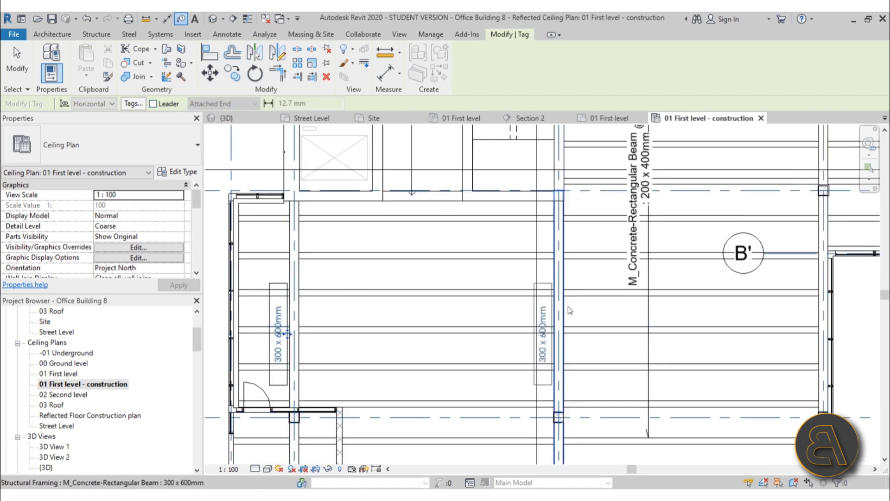
{"action": "left_click", "coordinate": [568, 308]}
- Tag the 300 x 600 mm beams along grids 3 and 4 without leaders, declining to load a floor tag
{"action": "middle_click_drag", "start_coordinate": [619, 319], "coordinate": [342, 316]}
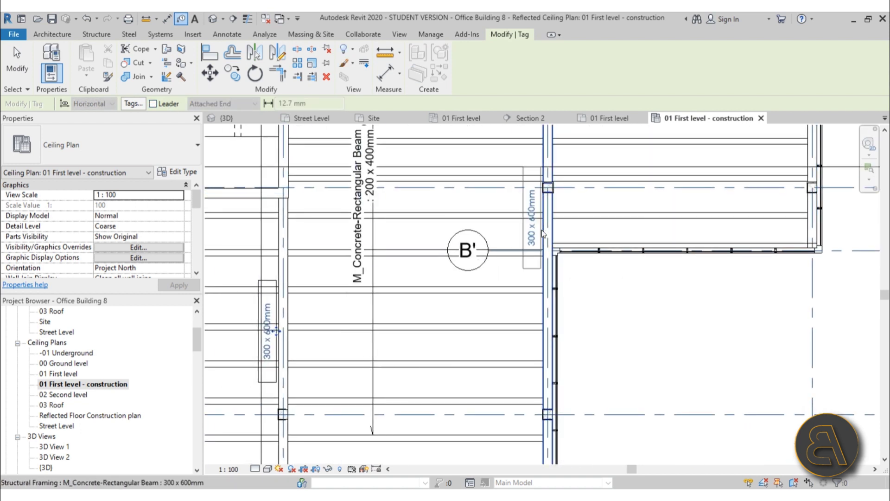
{"action": "left_click", "coordinate": [569, 245]}
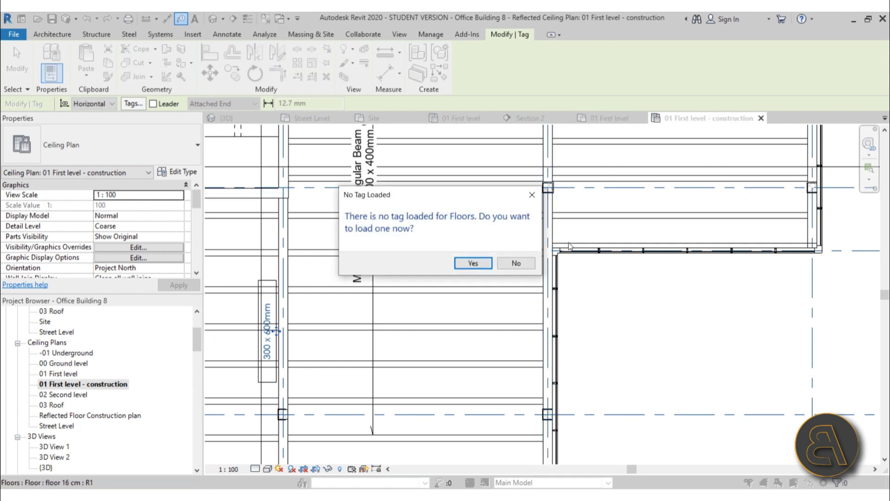
{"action": "left_click", "coordinate": [515, 263]}
{"action": "left_click", "coordinate": [554, 279]}
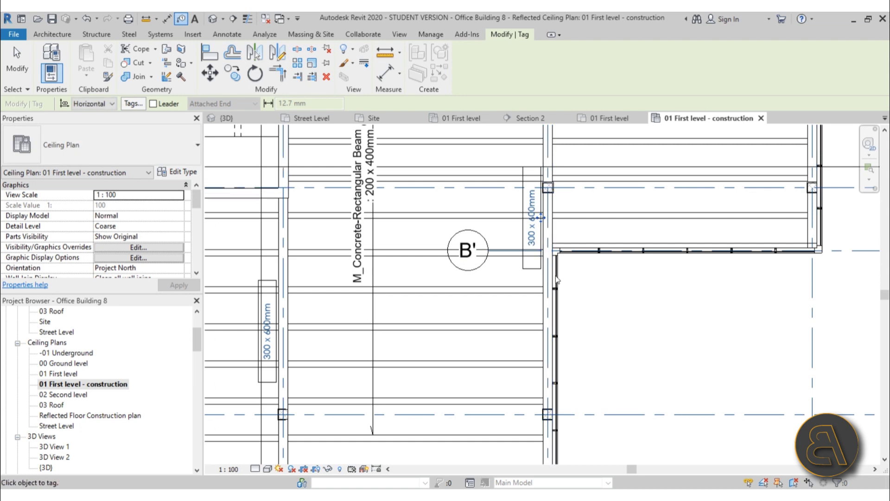
{"action": "middle_click_drag", "start_coordinate": [556, 278], "coordinate": [527, 228]}
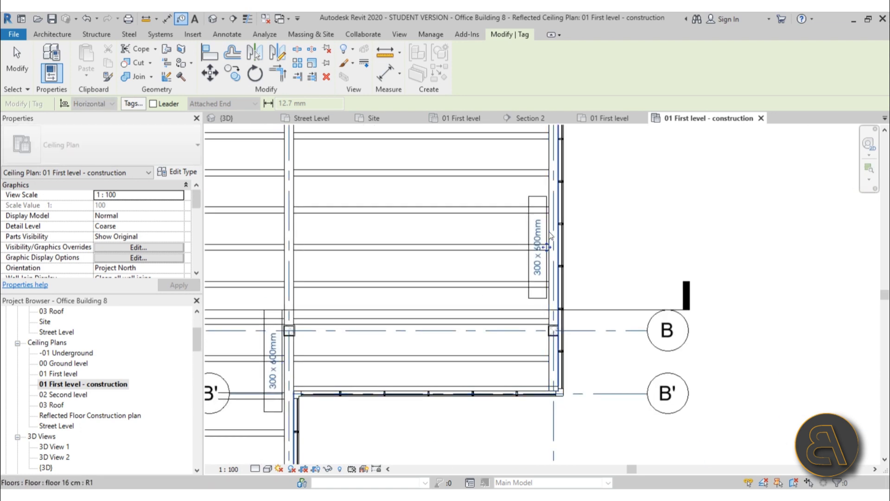
- Examine the secondary beams and the lower building edge for framing that still needs a tag, and end the tagging command
{"action": "scroll", "coordinate": [422, 289], "scroll_direction": "down", "scroll_amount": 5}
{"action": "middle_click_drag", "start_coordinate": [422, 289], "coordinate": [356, 342]}
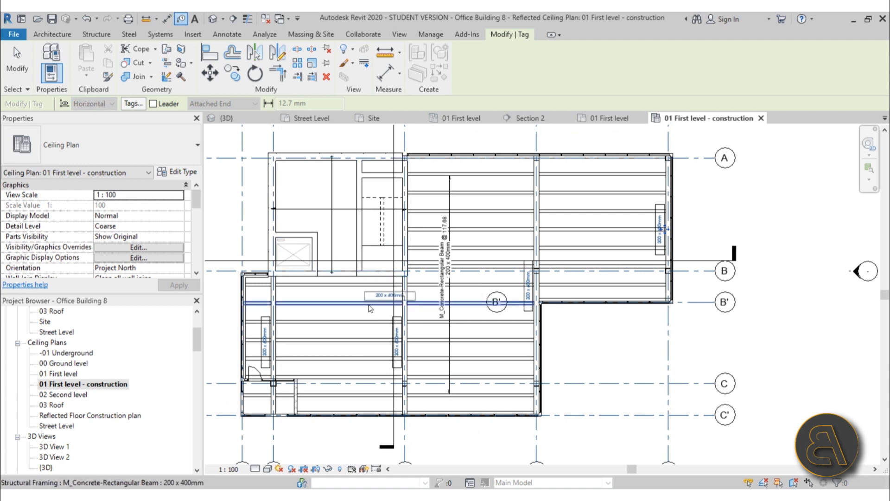
{"action": "scroll", "coordinate": [310, 311], "scroll_direction": "up", "scroll_amount": 4}
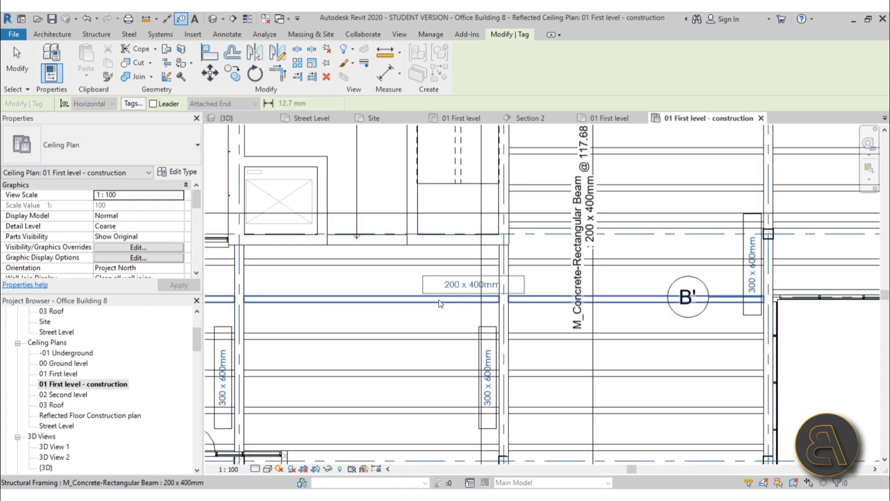
{"action": "scroll", "coordinate": [438, 300], "scroll_direction": "down", "scroll_amount": 4}
{"action": "scroll", "coordinate": [398, 385], "scroll_direction": "up", "scroll_amount": 4}
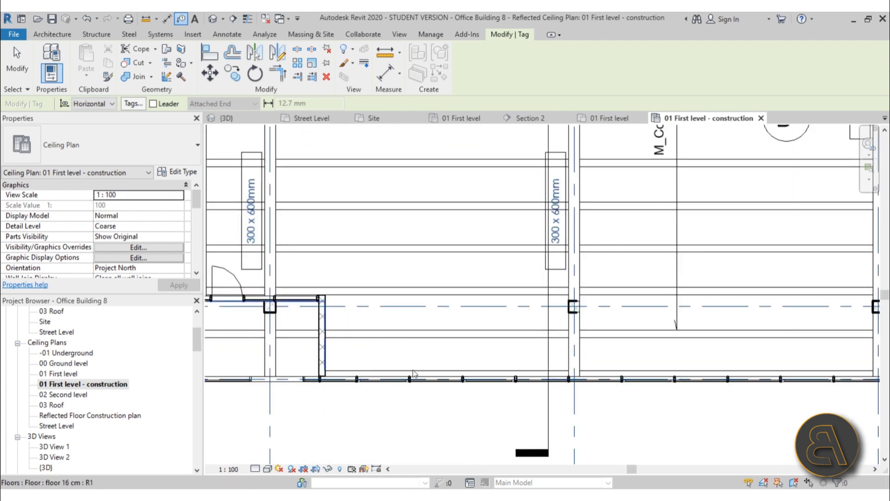
{"action": "scroll", "coordinate": [406, 366], "scroll_direction": "down", "scroll_amount": 4}
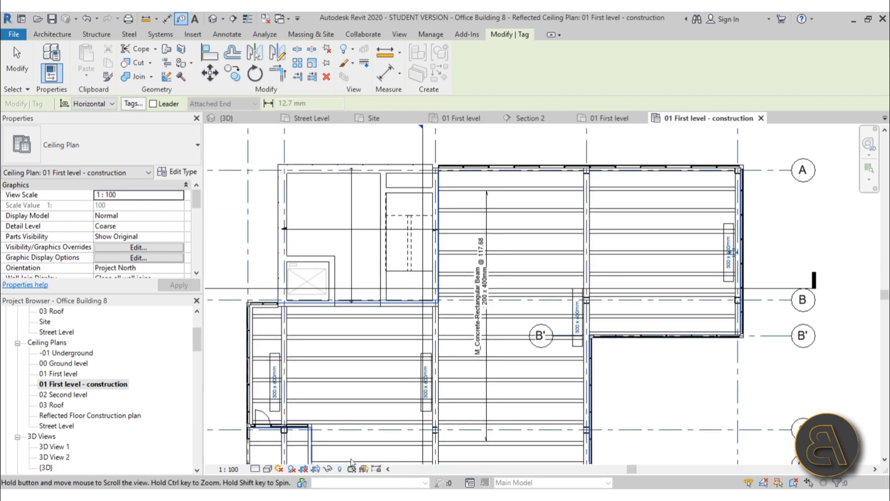
{"action": "middle_click_drag", "start_coordinate": [456, 327], "coordinate": [441, 344]}
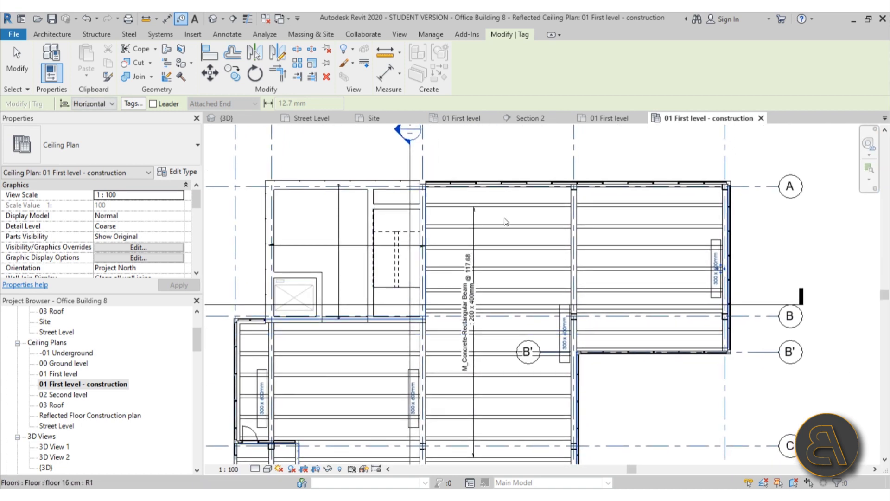
{"action": "scroll", "coordinate": [426, 262], "scroll_direction": "down", "scroll_amount": 2}
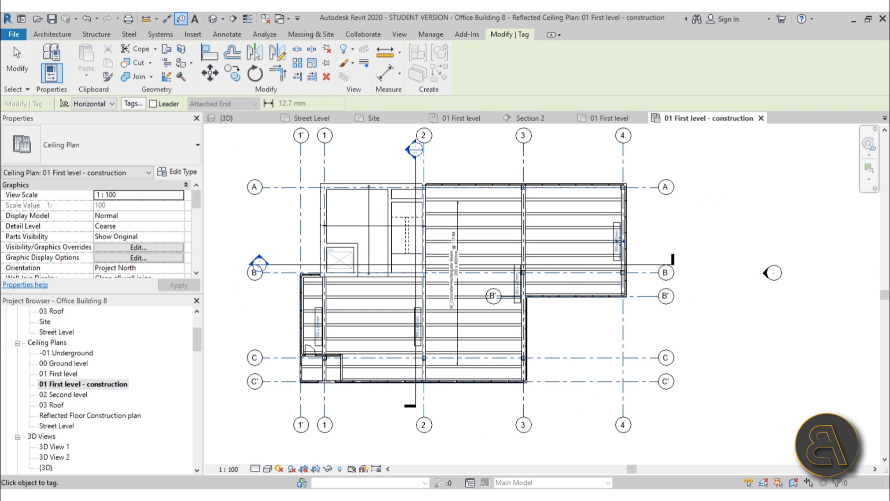
{"action": "left_click", "coordinate": [17, 67]}
- Try the Standard type on the framing tag of the beam along grid 1, and undo the type change
{"action": "scroll", "coordinate": [331, 346], "scroll_direction": "up", "scroll_amount": 5}
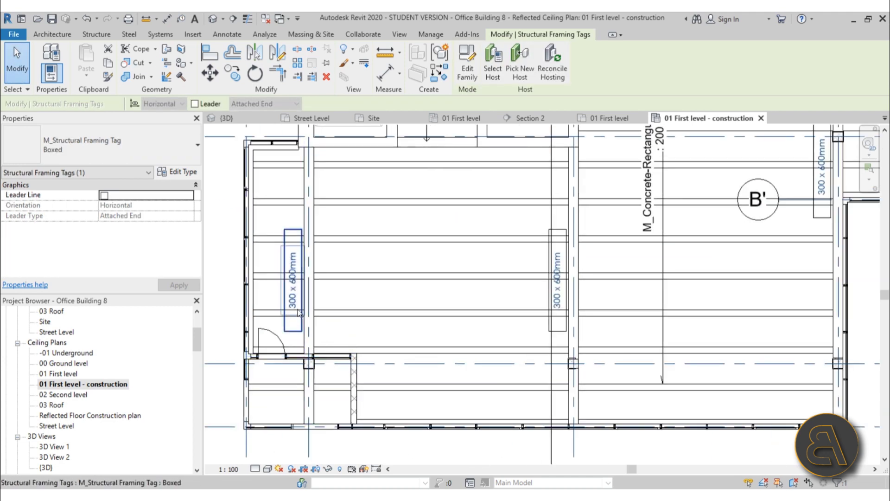
{"action": "left_click", "coordinate": [127, 153]}
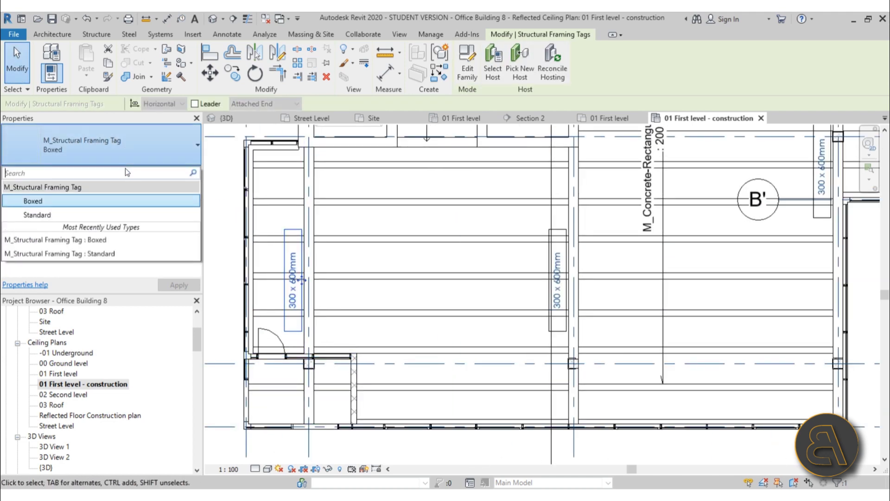
{"action": "left_click", "coordinate": [58, 216]}
{"action": "left_click", "coordinate": [343, 294]}
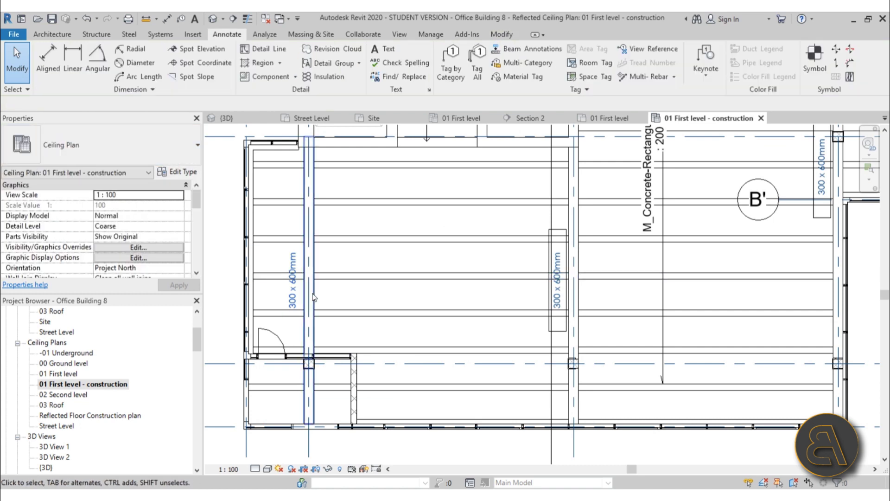
{"action": "left_click", "coordinate": [86, 19]}
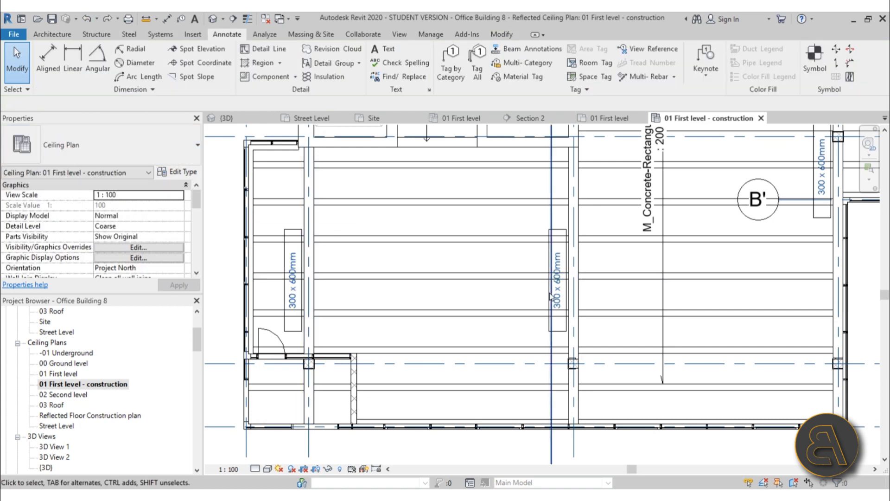
{"action": "scroll", "coordinate": [600, 289], "scroll_direction": "up", "scroll_amount": 2}
{"action": "scroll", "coordinate": [601, 293], "scroll_direction": "down", "scroll_amount": 4}
{"action": "middle_click_drag", "start_coordinate": [394, 278], "coordinate": [413, 354]}
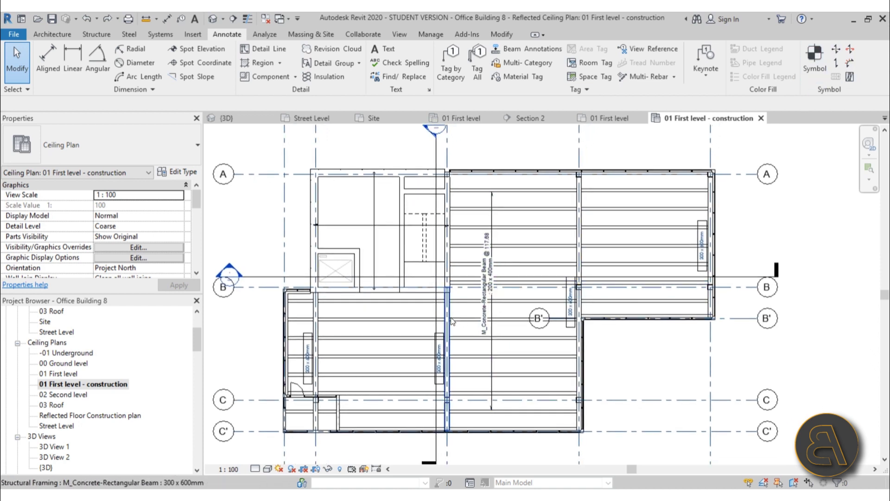
{"action": "middle_click_drag", "start_coordinate": [515, 319], "coordinate": [502, 316]}
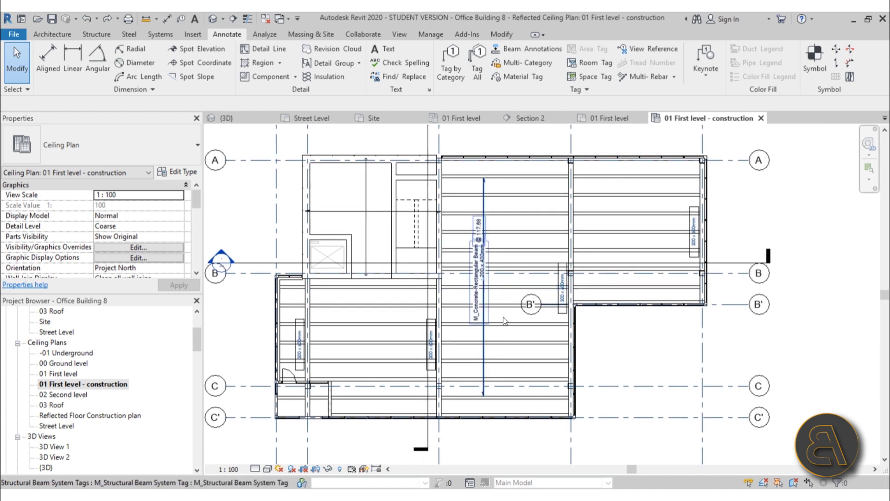
{"action": "middle_click_drag", "start_coordinate": [569, 347], "coordinate": [566, 352]}
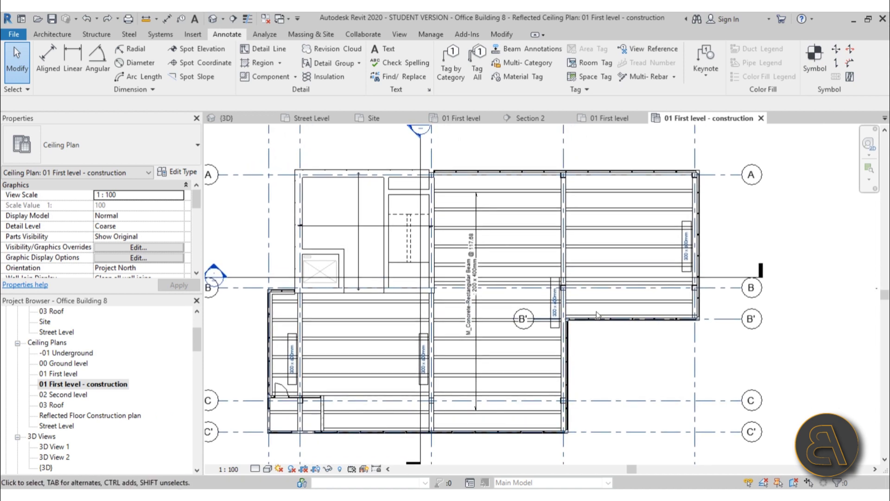
{"action": "middle_click_drag", "start_coordinate": [596, 339], "coordinate": [603, 369]}
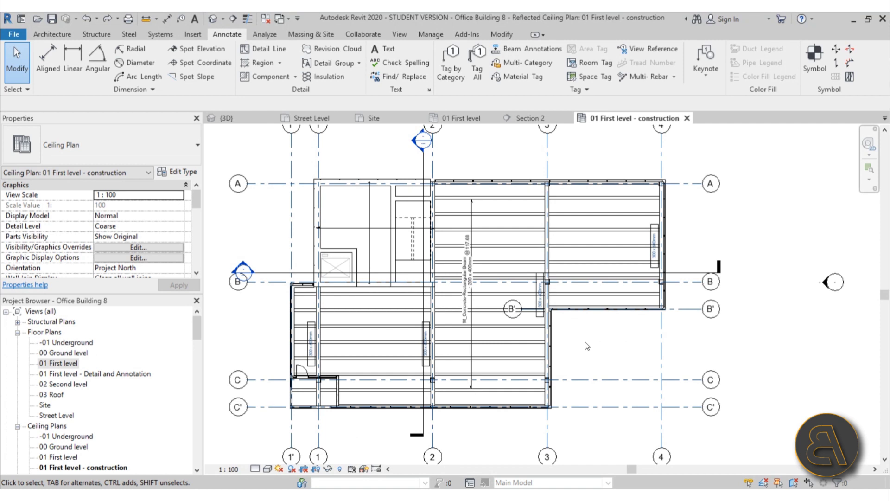
{"action": "middle_click_drag", "start_coordinate": [593, 322], "coordinate": [604, 273]}
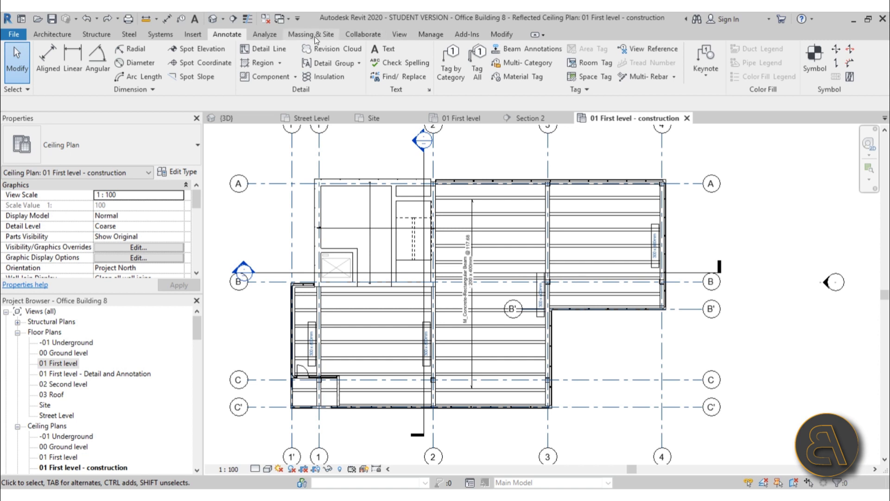
- Open the 01 First level floor plan and duplicate it without detailing
{"action": "left_click", "coordinate": [264, 38]}
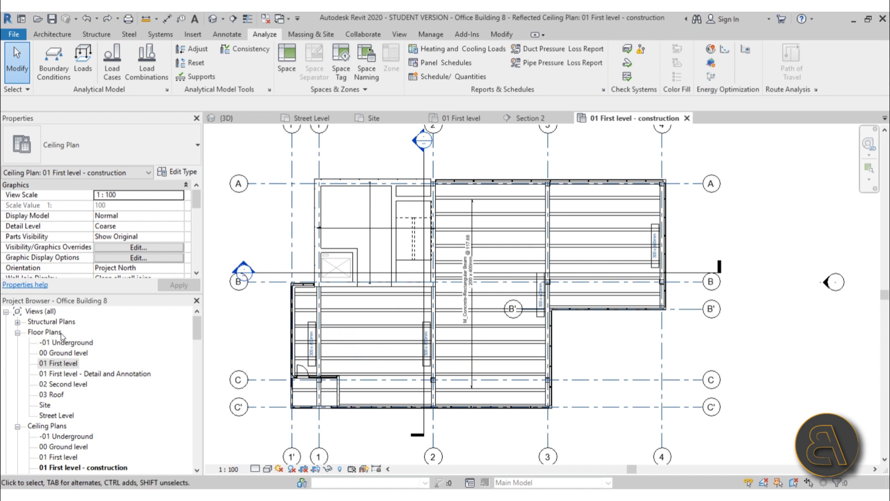
{"action": "double_click", "coordinate": [64, 363]}
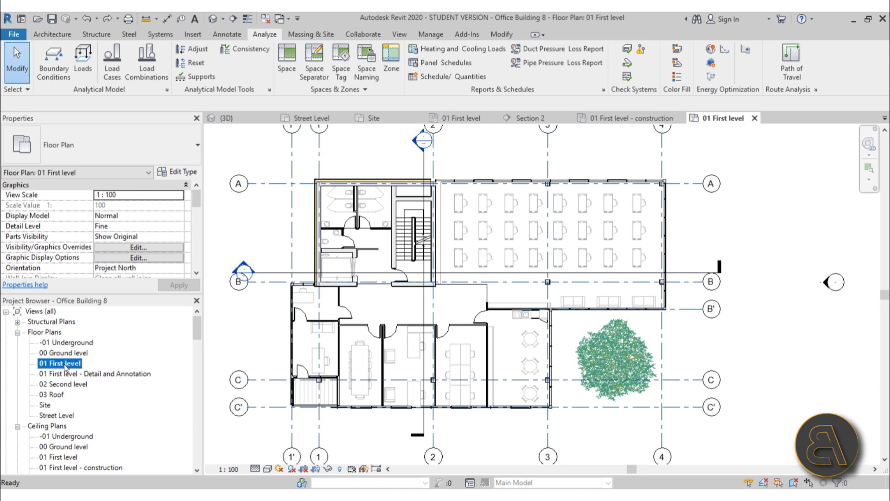
{"action": "right_click", "coordinate": [64, 364]}
{"action": "mouse_move", "coordinate": [124, 191]}
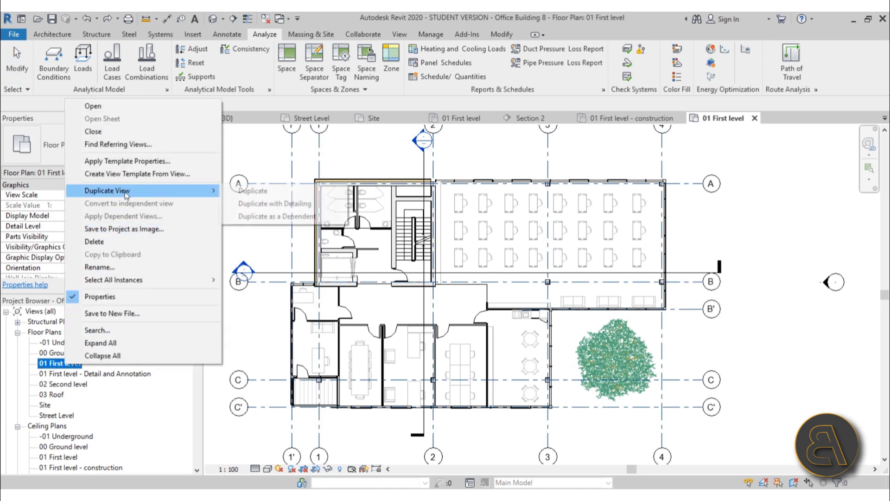
{"action": "left_click", "coordinate": [253, 191]}
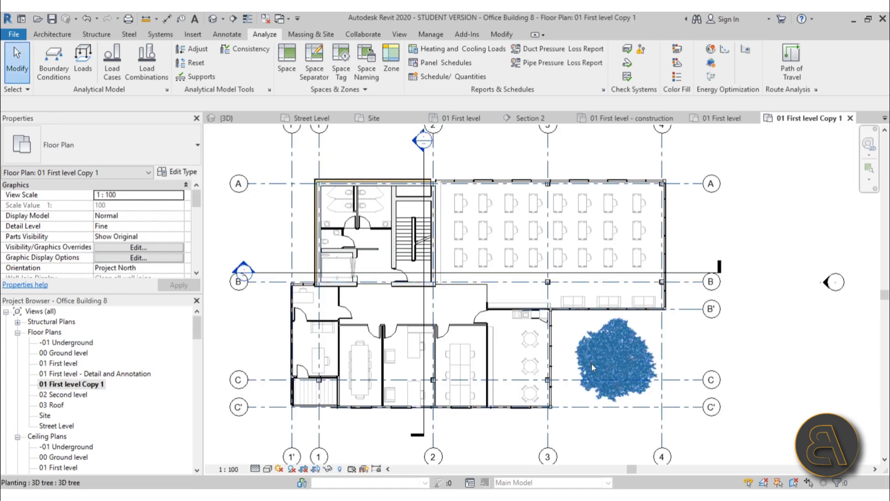
- Identify the tree beside the building in the 3D view and hide that element in the duplicated first-level plan
{"action": "left_click", "coordinate": [601, 358]}
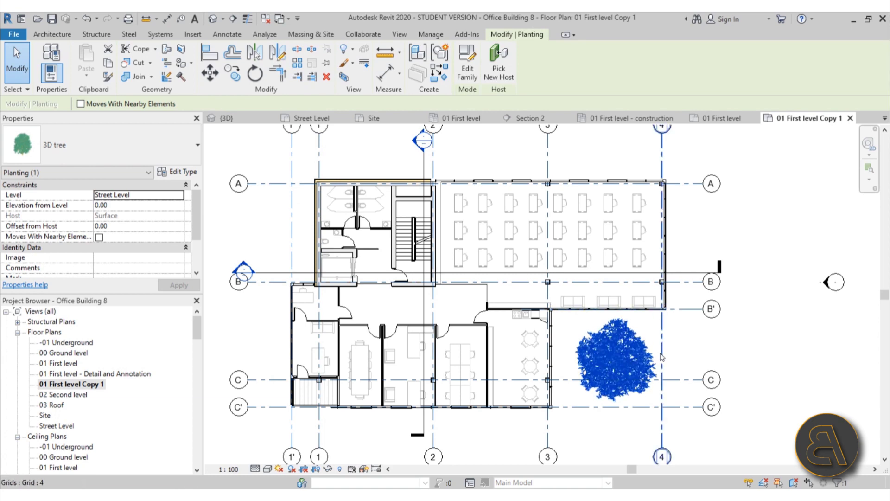
{"action": "left_click", "coordinate": [231, 119]}
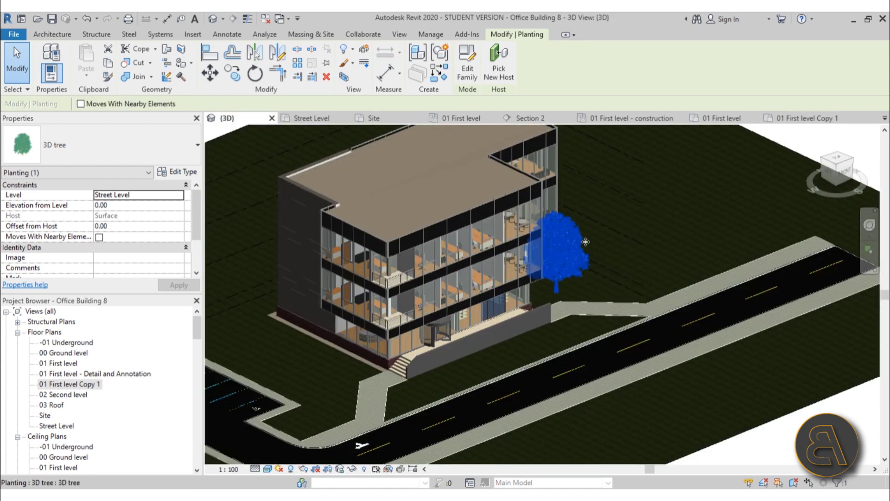
{"action": "left_click", "coordinate": [809, 119]}
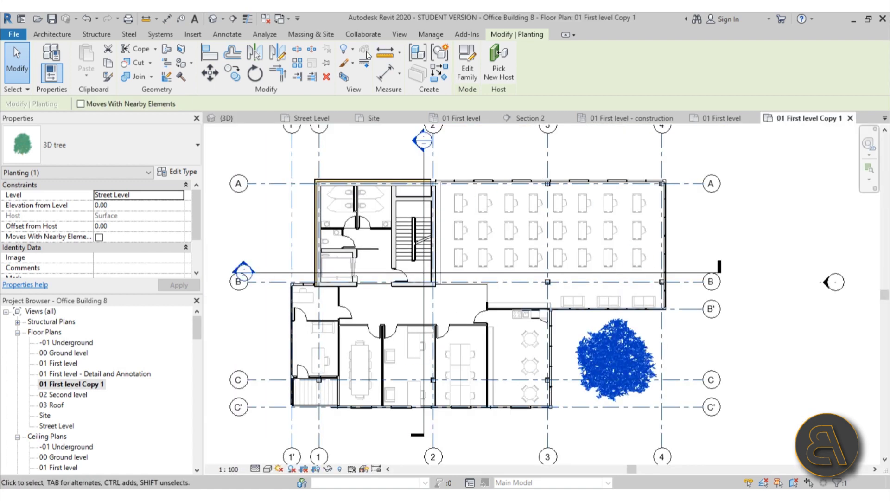
{"action": "left_click", "coordinate": [348, 50]}
{"action": "left_click", "coordinate": [354, 68]}
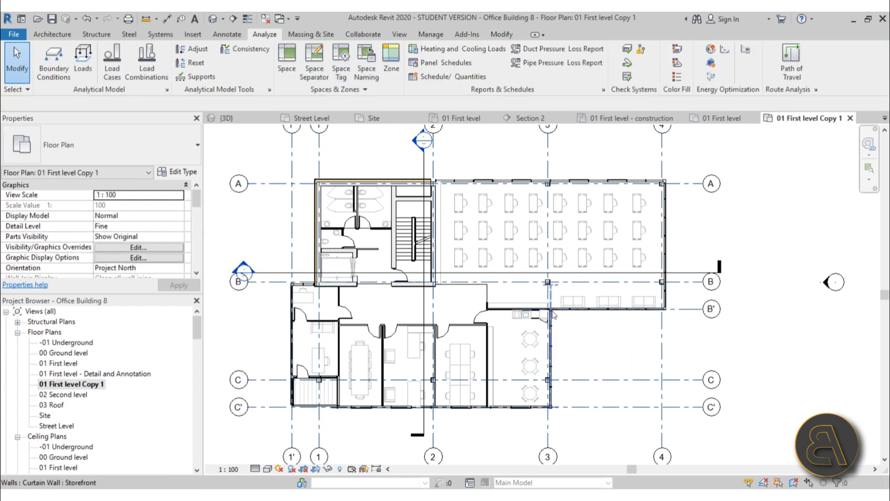
- Rename the duplicated floor plan as 01 First level - Path of travel
{"action": "right_click", "coordinate": [59, 385]}
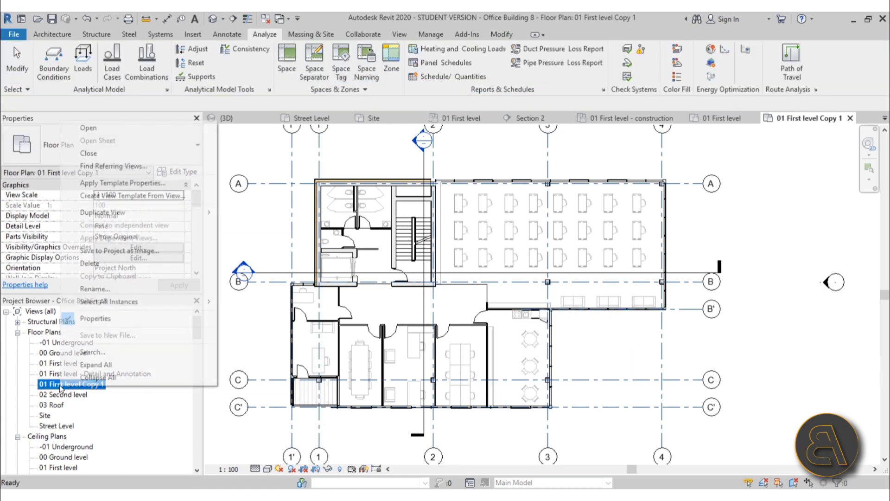
{"action": "left_click", "coordinate": [98, 287]}
{"action": "left_click_drag", "start_coordinate": [102, 384], "coordinate": [87, 386]}
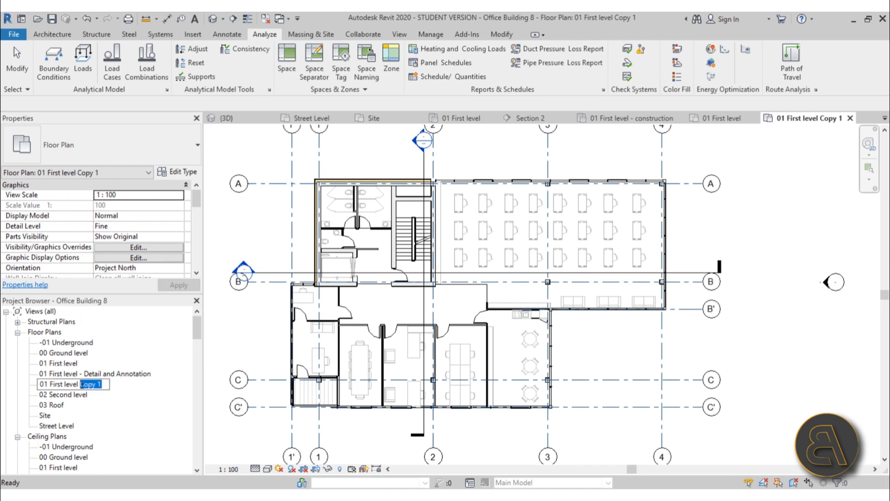
{"action": "key", "text": "BackSpace"}
{"action": "type", "text": "Path of travel"}
{"action": "key", "text": "Return"}
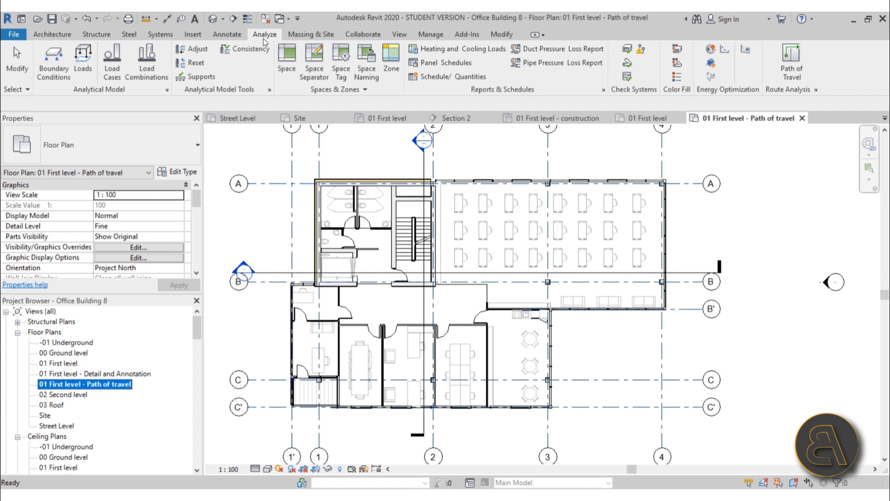
- Try a Path of Travel line from the elevator lobby to the tables in the kitchen and dining room
{"action": "left_click", "coordinate": [797, 74]}
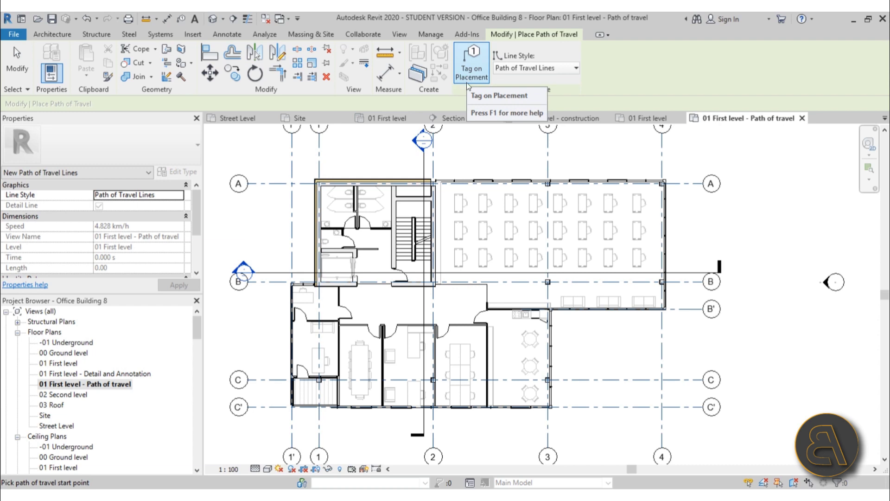
{"action": "scroll", "coordinate": [448, 307], "scroll_direction": "up", "scroll_amount": 1}
{"action": "scroll", "coordinate": [449, 305], "scroll_direction": "up", "scroll_amount": 1}
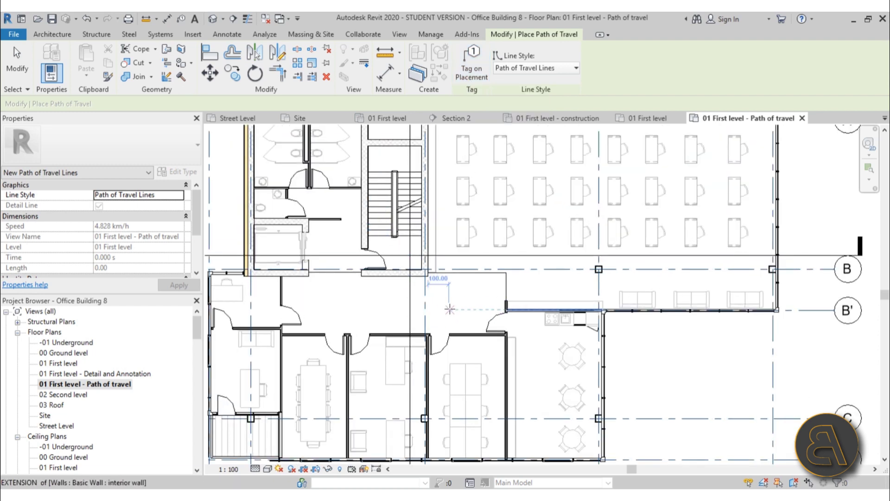
{"action": "middle_click_drag", "start_coordinate": [384, 295], "coordinate": [381, 259]}
{"action": "scroll", "coordinate": [375, 219], "scroll_direction": "up", "scroll_amount": 1}
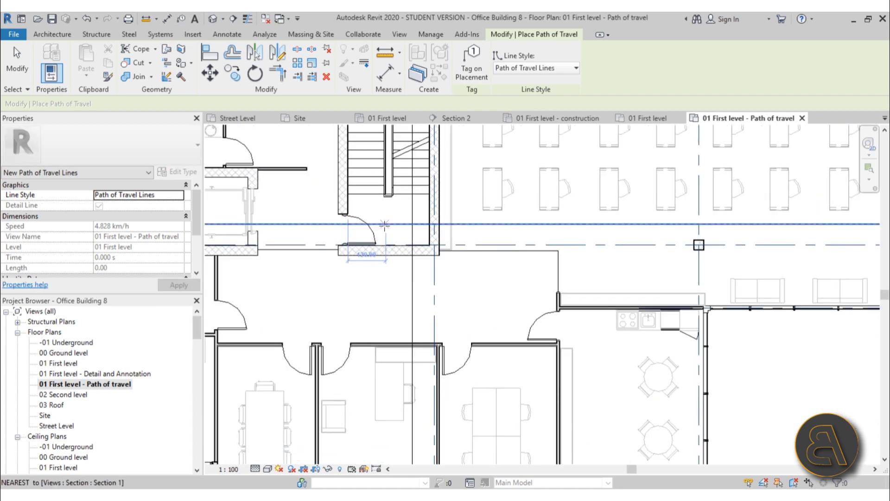
{"action": "left_click", "coordinate": [296, 213]}
{"action": "scroll", "coordinate": [487, 363], "scroll_direction": "down", "scroll_amount": 2}
{"action": "middle_click_drag", "start_coordinate": [486, 363], "coordinate": [423, 279]}
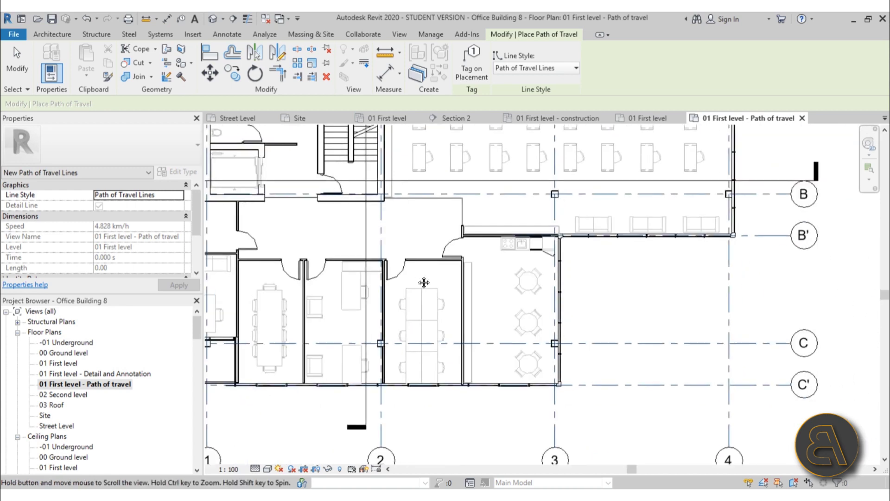
{"action": "left_click", "coordinate": [502, 313]}
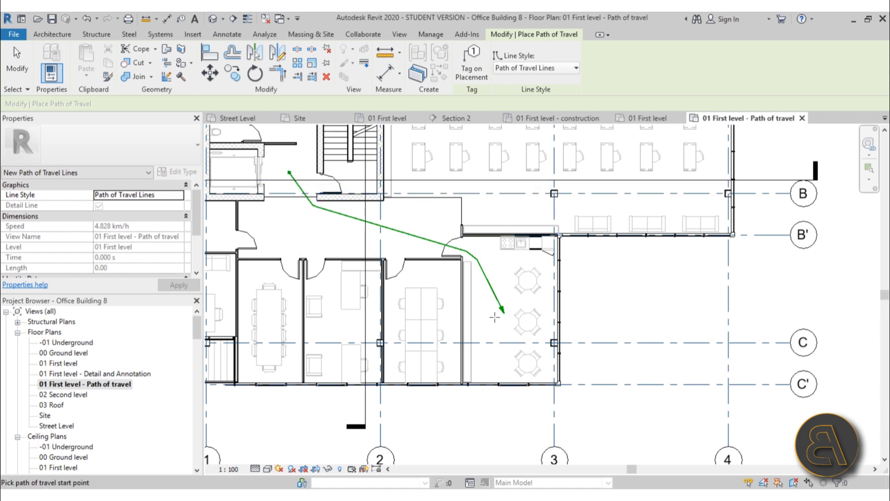
- Undo the path of travel from the elevator lobby and abandon the new one started inside the stairwell
{"action": "scroll", "coordinate": [288, 174], "scroll_direction": "down", "scroll_amount": 1}
{"action": "middle_click_drag", "start_coordinate": [288, 175], "coordinate": [330, 272]}
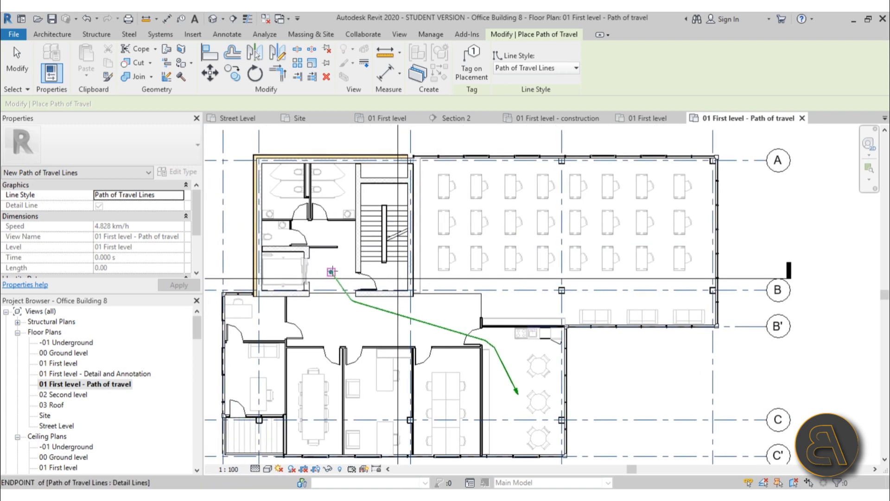
{"action": "scroll", "coordinate": [331, 271], "scroll_direction": "up", "scroll_amount": 3}
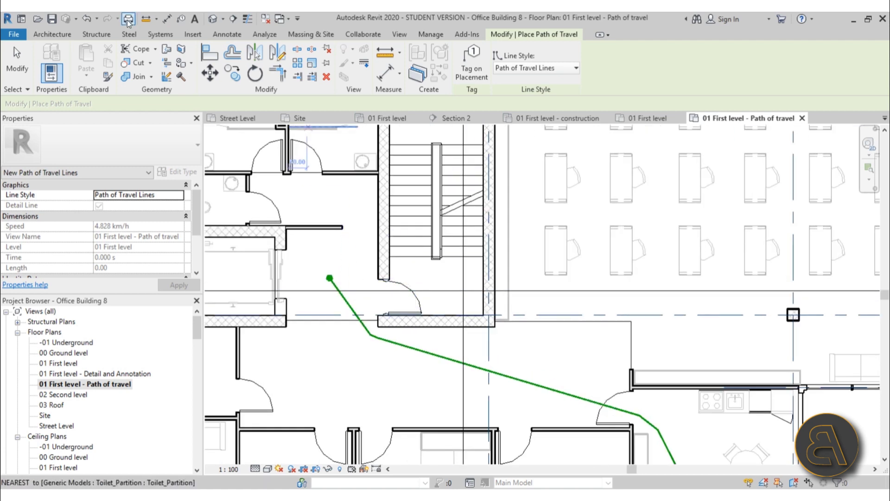
{"action": "left_click", "coordinate": [89, 23]}
{"action": "scroll", "coordinate": [396, 213], "scroll_direction": "up", "scroll_amount": 3}
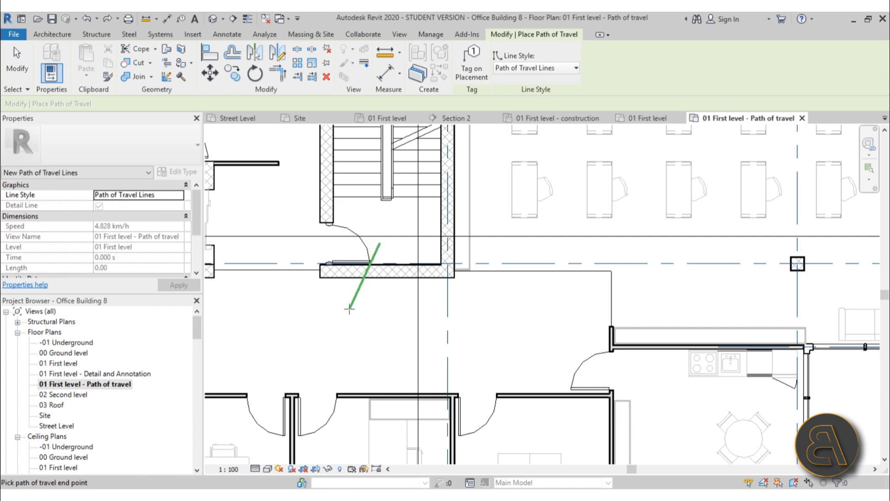
{"action": "key", "text": "Escape"}
{"action": "key", "text": "Escape"}
- Place a Path of Travel line from beside the middle dining table in the kitchen room to the stairwell landing
{"action": "scroll", "coordinate": [604, 401], "scroll_direction": "down", "scroll_amount": 3}
{"action": "scroll", "coordinate": [570, 371], "scroll_direction": "up", "scroll_amount": 3}
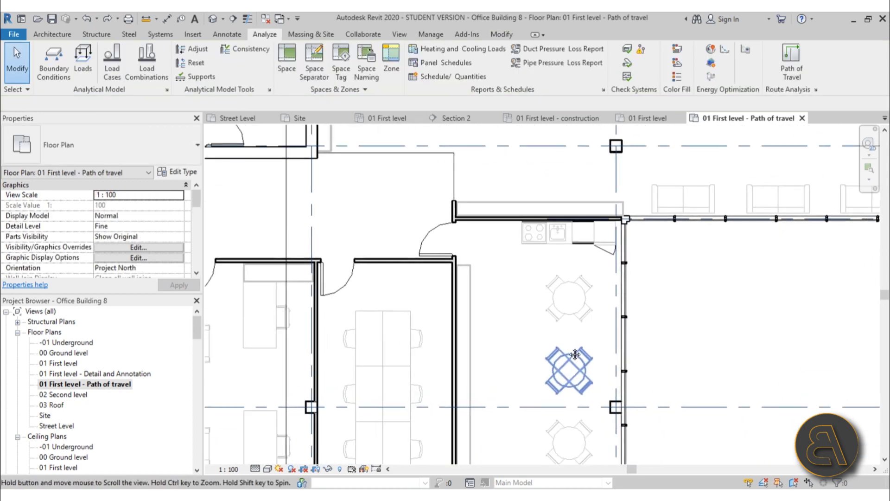
{"action": "left_click", "coordinate": [791, 59]}
{"action": "left_click", "coordinate": [534, 382]}
{"action": "scroll", "coordinate": [467, 288], "scroll_direction": "down", "scroll_amount": 3}
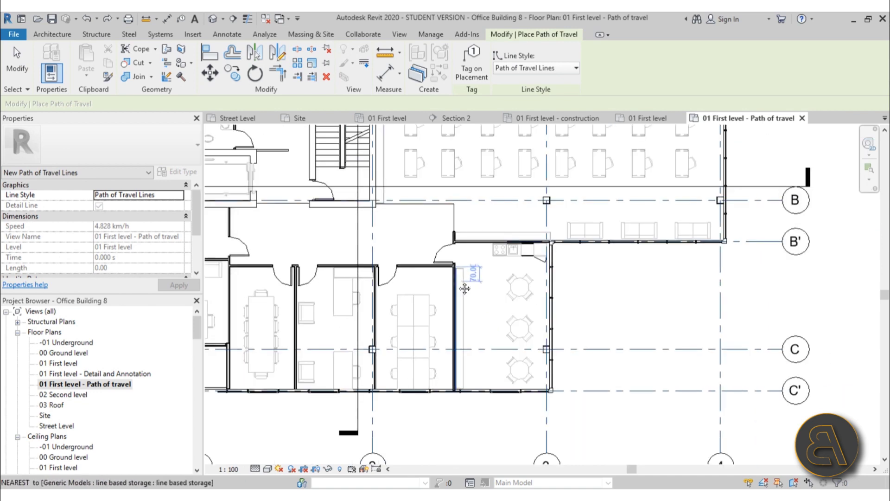
{"action": "scroll", "coordinate": [449, 293], "scroll_direction": "up", "scroll_amount": 2}
{"action": "scroll", "coordinate": [449, 293], "scroll_direction": "up", "scroll_amount": 1}
{"action": "left_click", "coordinate": [461, 295]}
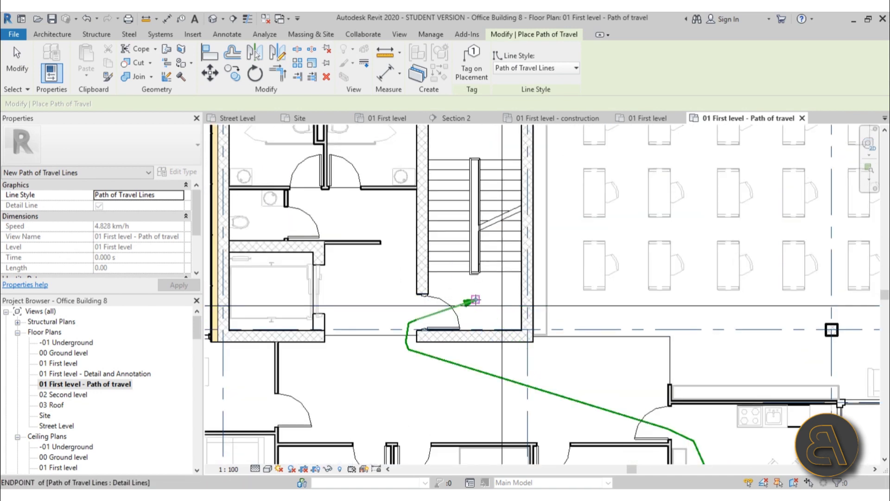
{"action": "scroll", "coordinate": [445, 259], "scroll_direction": "up", "scroll_amount": 1}
{"action": "scroll", "coordinate": [442, 233], "scroll_direction": "down", "scroll_amount": 3}
{"action": "scroll", "coordinate": [484, 269], "scroll_direction": "up", "scroll_amount": 2}
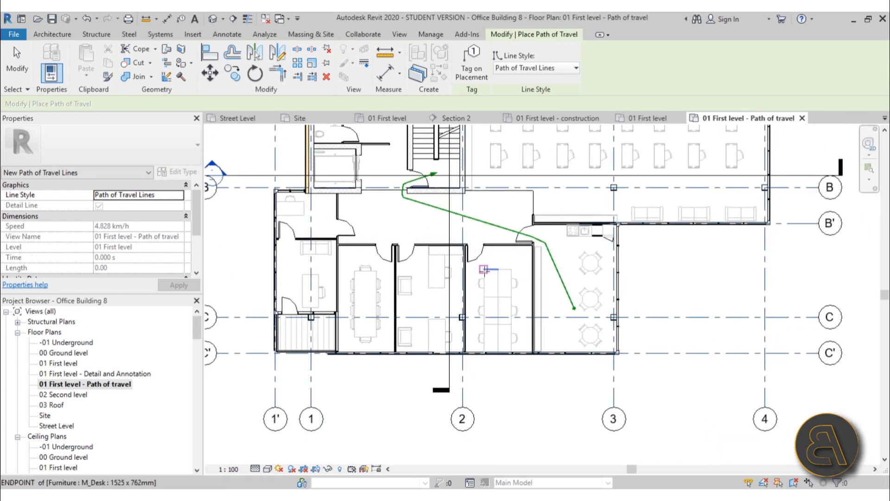
- Review the time and length of the dining room's path of travel and update its route
{"action": "key", "text": "Escape"}
{"action": "left_click", "coordinate": [471, 216]}
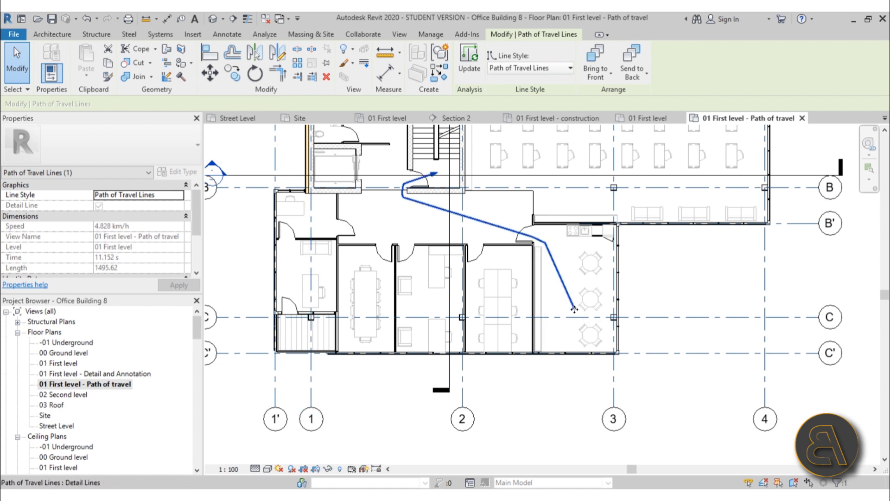
{"action": "middle_click_drag", "start_coordinate": [480, 214], "coordinate": [464, 226]}
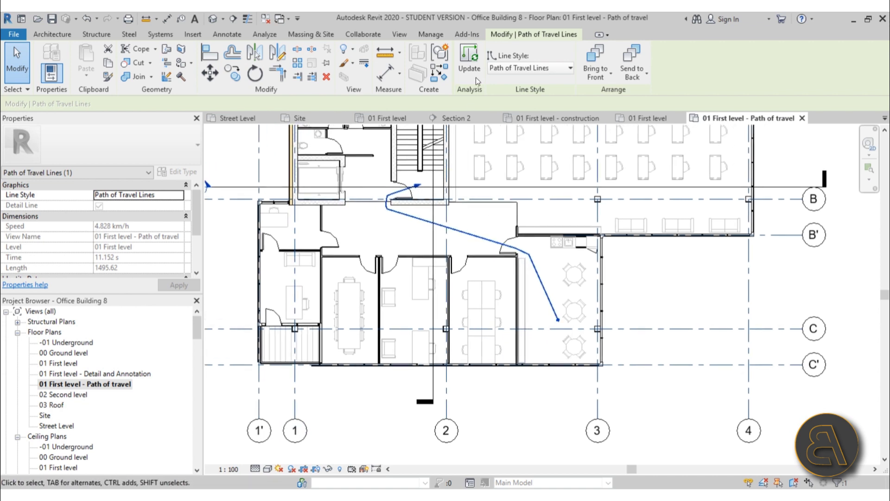
{"action": "left_click", "coordinate": [471, 74]}
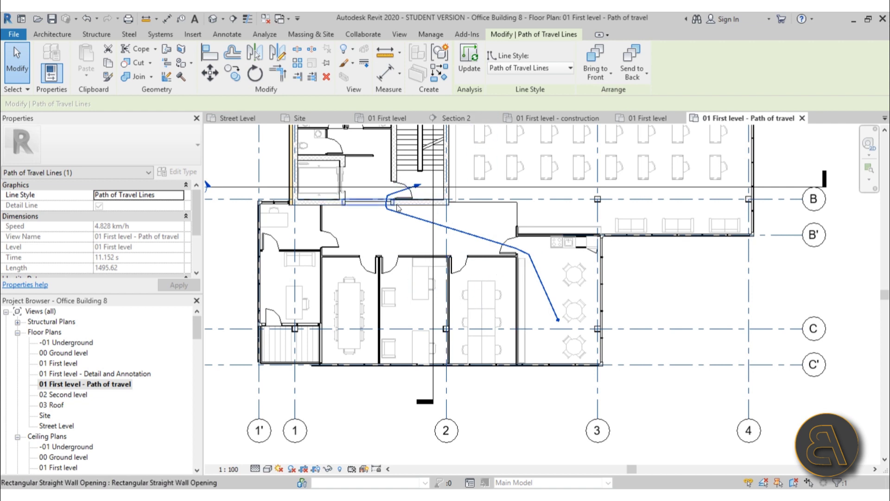
{"action": "left_click", "coordinate": [372, 219]}
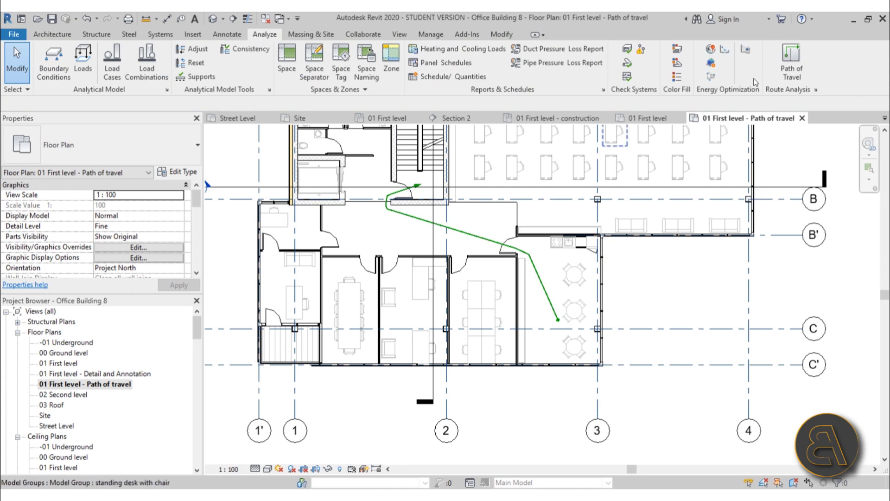
- Place Path of Travel lines from the two offices on either side of grid 2 to the stairwell landing
{"action": "left_click", "coordinate": [792, 69]}
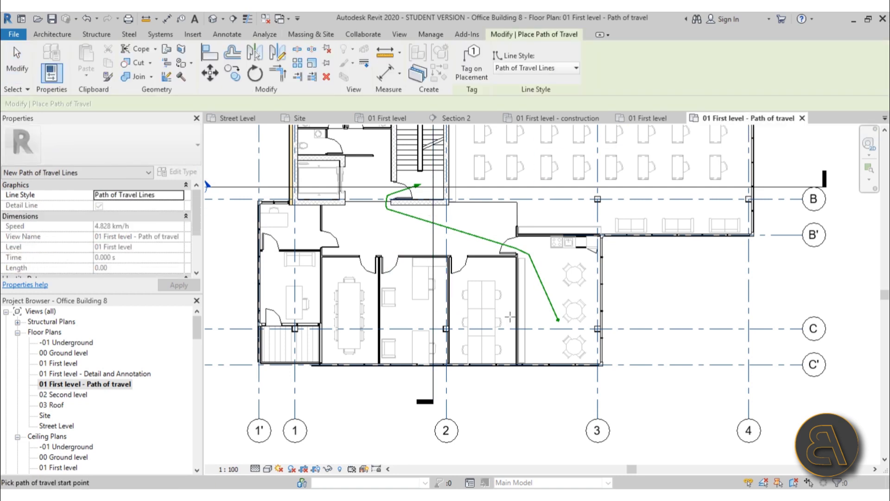
{"action": "scroll", "coordinate": [510, 317], "scroll_direction": "up", "scroll_amount": 3}
{"action": "left_click", "coordinate": [427, 302]}
{"action": "scroll", "coordinate": [427, 301], "scroll_direction": "down", "scroll_amount": 2}
{"action": "middle_click_drag", "start_coordinate": [400, 214], "coordinate": [408, 286]}
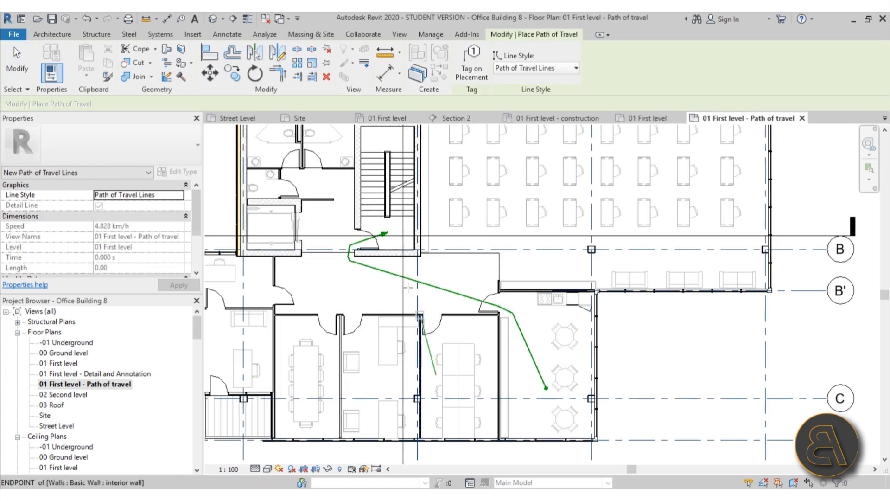
{"action": "scroll", "coordinate": [388, 241], "scroll_direction": "up", "scroll_amount": 2}
{"action": "left_click", "coordinate": [384, 224]}
{"action": "scroll", "coordinate": [426, 265], "scroll_direction": "down", "scroll_amount": 3}
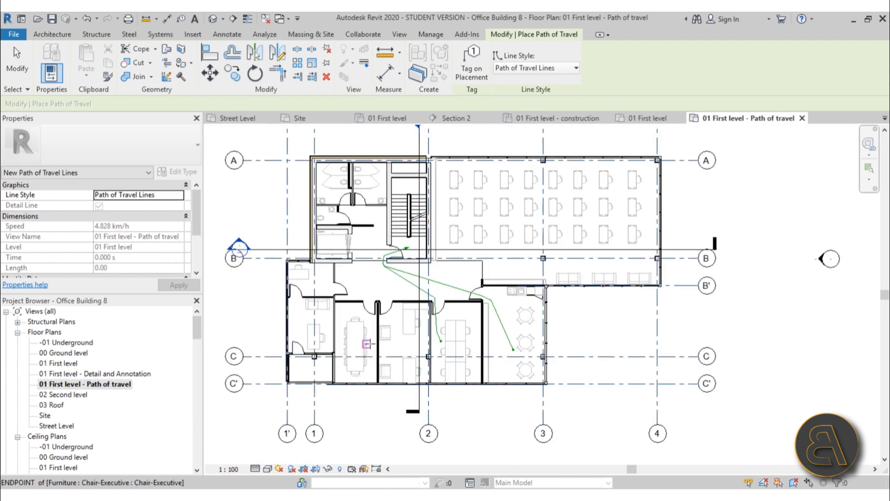
{"action": "scroll", "coordinate": [407, 343], "scroll_direction": "up", "scroll_amount": 2}
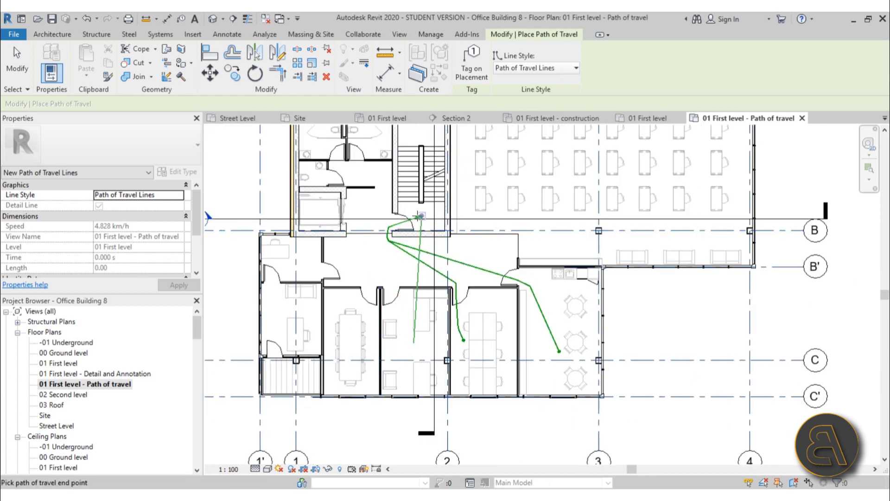
{"action": "left_click", "coordinate": [419, 217]}
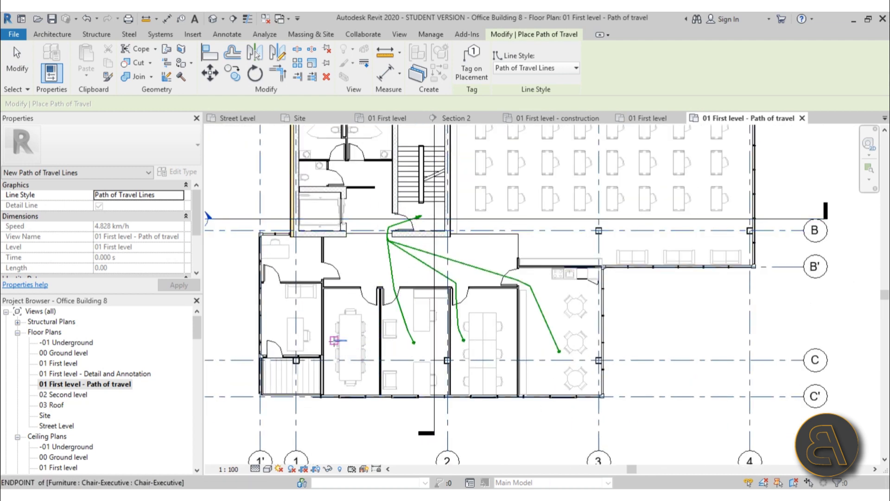
- Place Path of Travel lines from the far corner of the meeting room and from the adjacent sofa office to the stairwell landing
{"action": "left_click", "coordinate": [333, 384]}
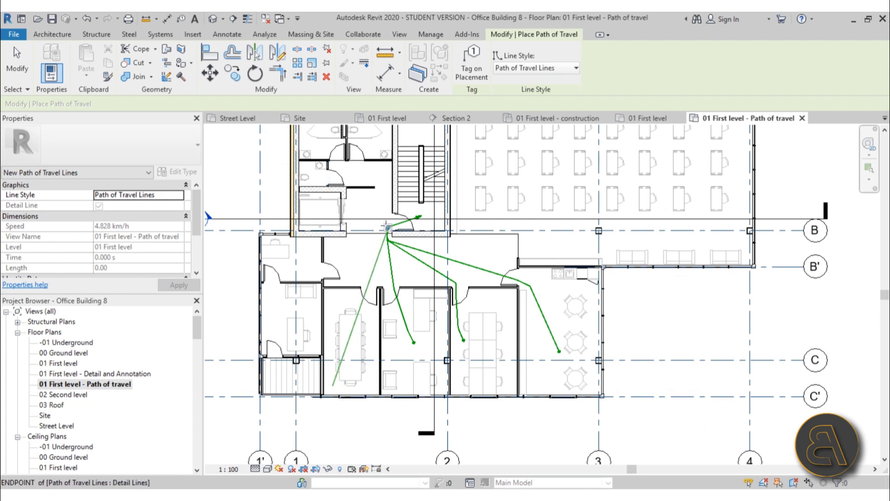
{"action": "left_click", "coordinate": [387, 227]}
{"action": "scroll", "coordinate": [387, 227], "scroll_direction": "up", "scroll_amount": 3}
{"action": "scroll", "coordinate": [337, 285], "scroll_direction": "down", "scroll_amount": 1}
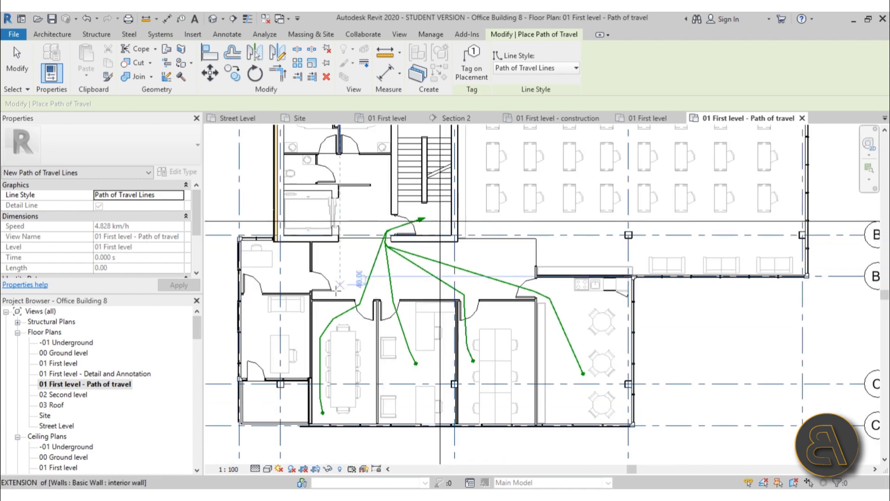
{"action": "scroll", "coordinate": [307, 322], "scroll_direction": "up", "scroll_amount": 1}
{"action": "left_click", "coordinate": [255, 344]}
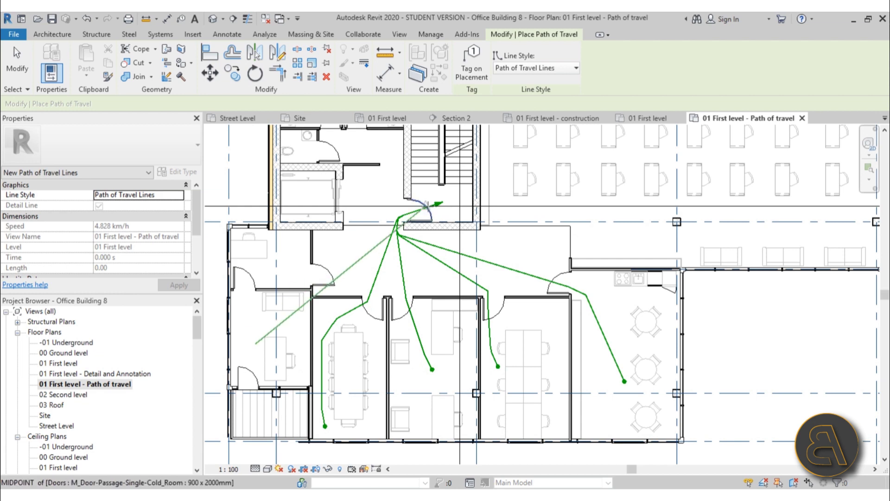
{"action": "left_click", "coordinate": [442, 203]}
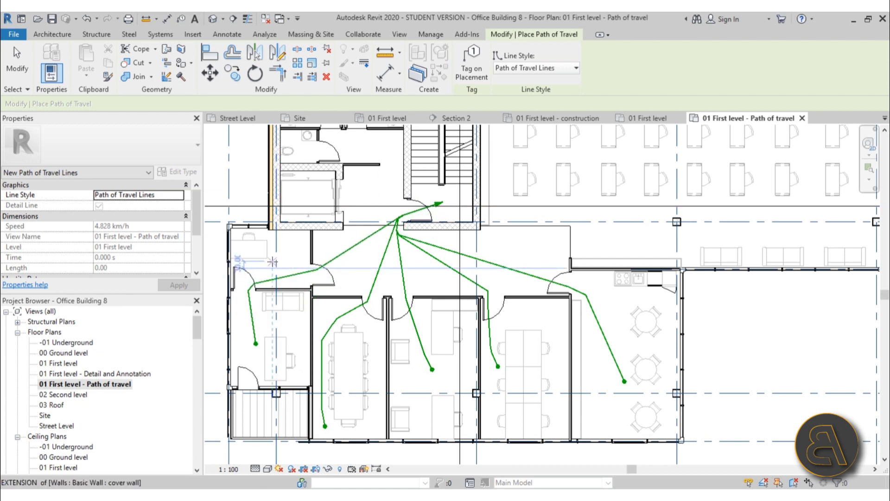
- Place a Path of Travel line from the small corner office with the single desk to the stairwell landing
{"action": "scroll", "coordinate": [264, 237], "scroll_direction": "up", "scroll_amount": 3}
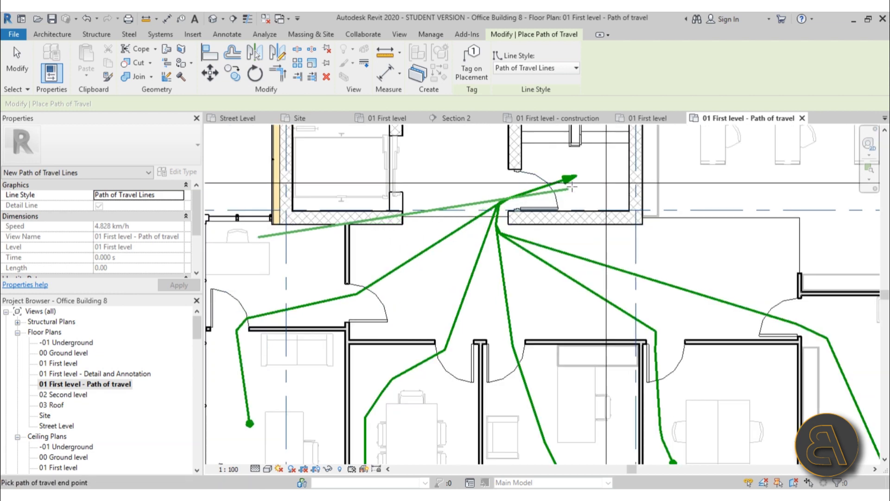
{"action": "left_click", "coordinate": [558, 198]}
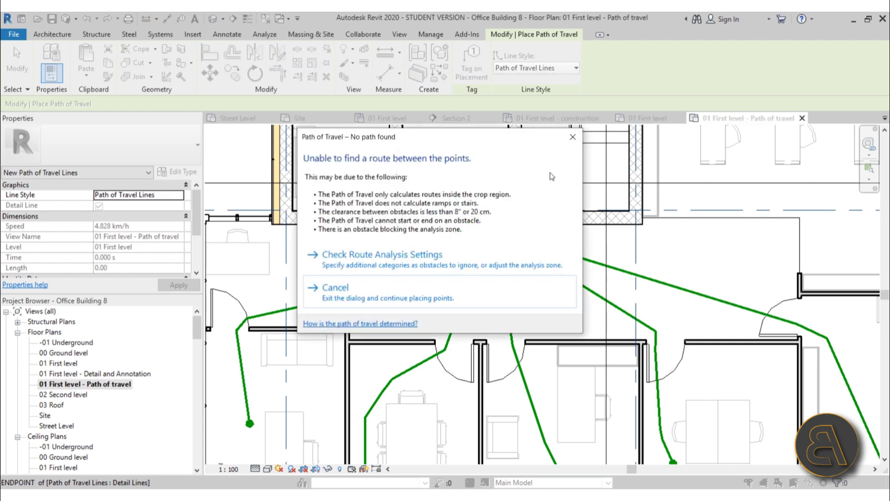
{"action": "left_click", "coordinate": [579, 139]}
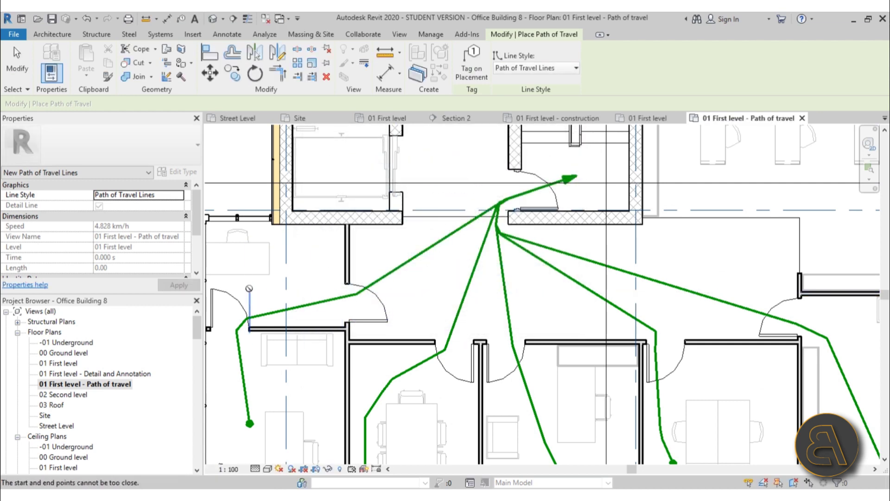
{"action": "left_click", "coordinate": [584, 162]}
{"action": "scroll", "coordinate": [505, 296], "scroll_direction": "down", "scroll_amount": 3}
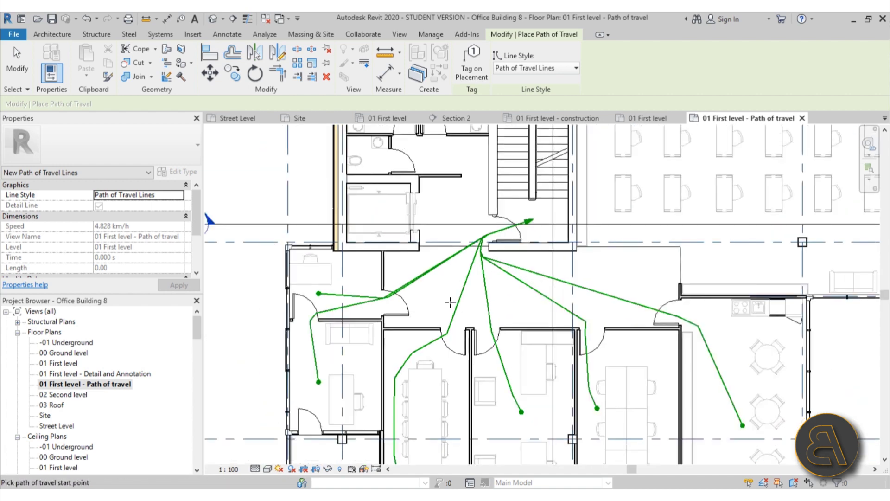
- Place Path of Travel lines from the open-plan office's corner desk near grids A and 4 and from the end sofa to the stairwell landing
{"action": "scroll", "coordinate": [504, 297], "scroll_direction": "up", "scroll_amount": 2}
{"action": "middle_click_drag", "start_coordinate": [504, 297], "coordinate": [485, 331]}
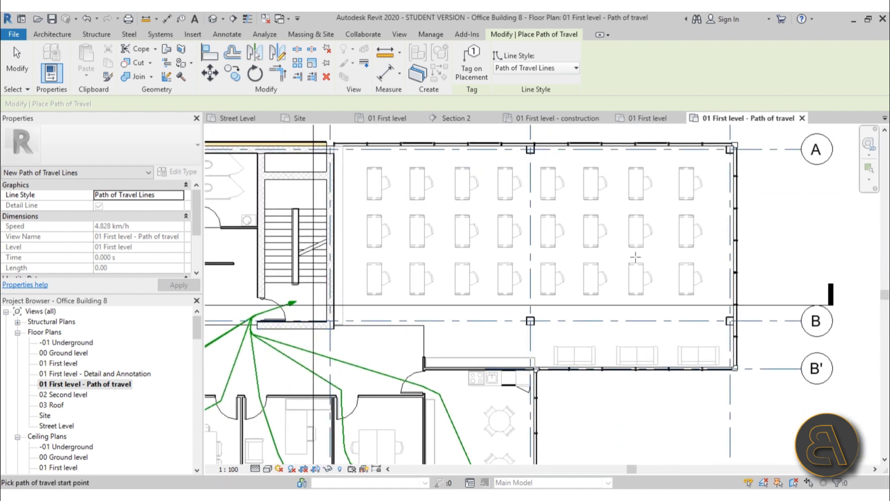
{"action": "left_click", "coordinate": [711, 172]}
{"action": "left_click", "coordinate": [253, 318]}
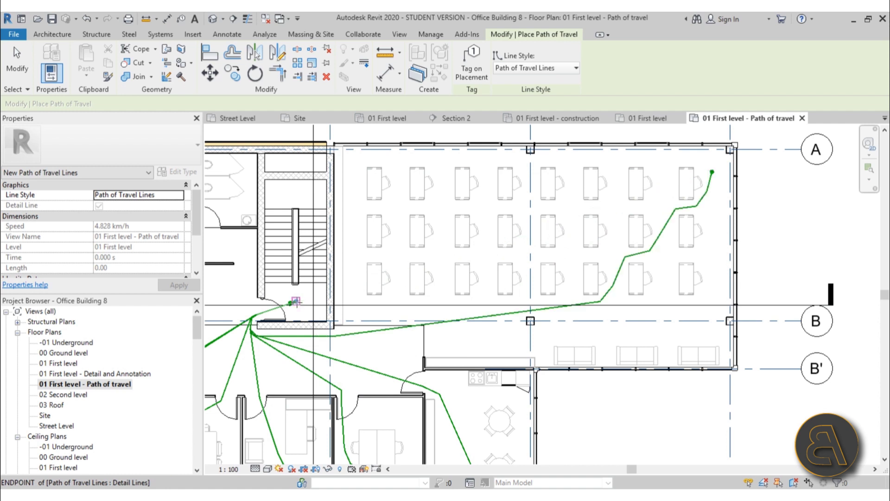
{"action": "left_click", "coordinate": [700, 329]}
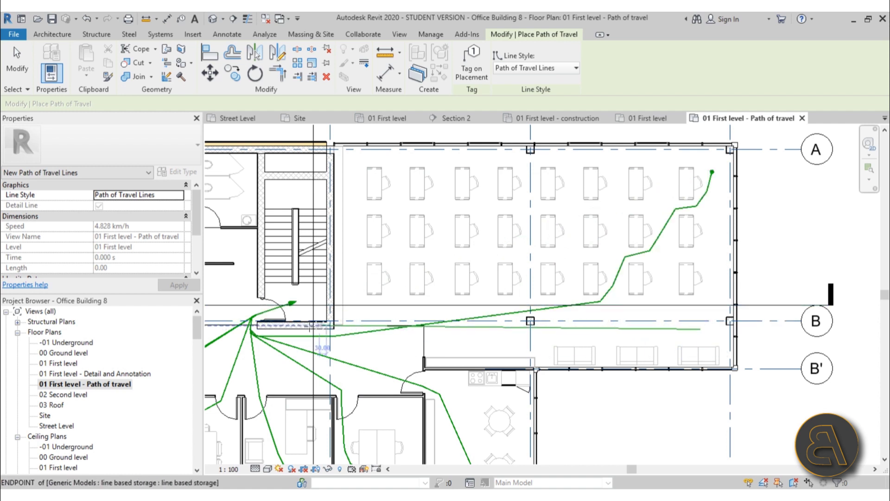
{"action": "left_click", "coordinate": [262, 312]}
- Place a Path of Travel line from beside the second desk along grid A in the open-plan office to the stairwell landing
{"action": "scroll", "coordinate": [657, 261], "scroll_direction": "up", "scroll_amount": 2}
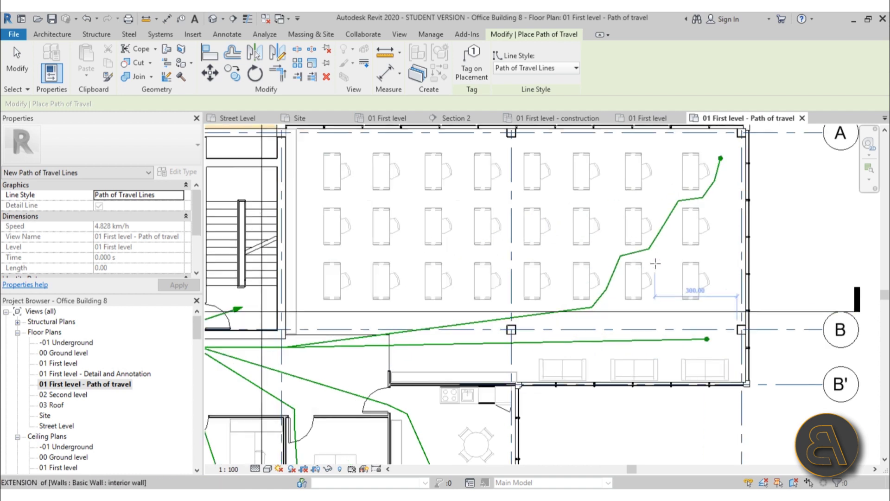
{"action": "middle_click_drag", "start_coordinate": [682, 191], "coordinate": [703, 267]}
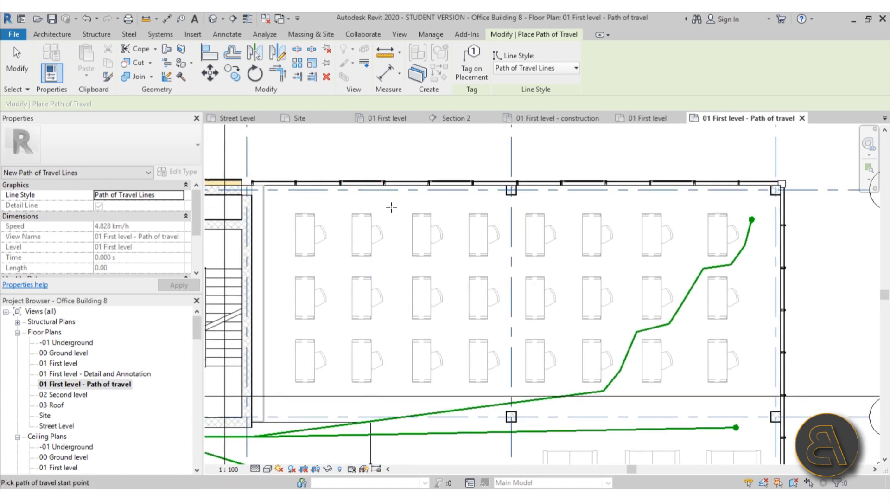
{"action": "scroll", "coordinate": [391, 207], "scroll_direction": "down", "scroll_amount": 4}
{"action": "scroll", "coordinate": [357, 299], "scroll_direction": "up", "scroll_amount": 5}
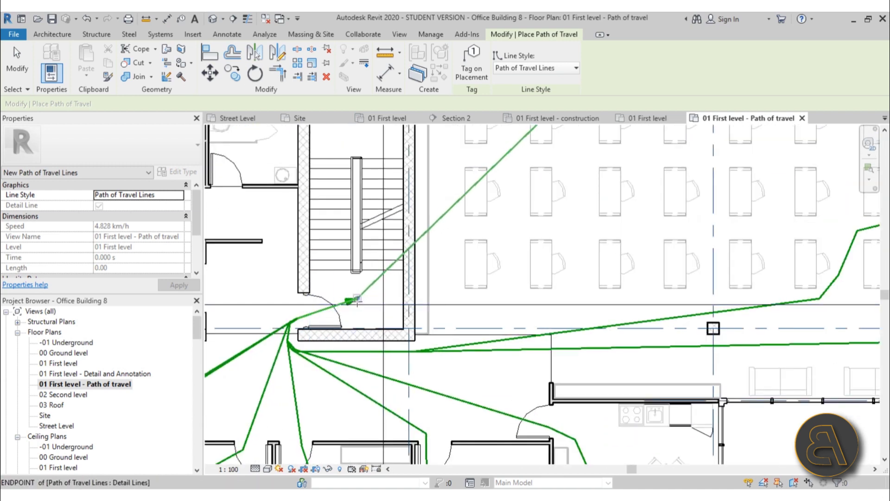
{"action": "left_click", "coordinate": [357, 298]}
{"action": "scroll", "coordinate": [357, 299], "scroll_direction": "down", "scroll_amount": 3}
{"action": "middle_click_drag", "start_coordinate": [399, 299], "coordinate": [439, 305]}
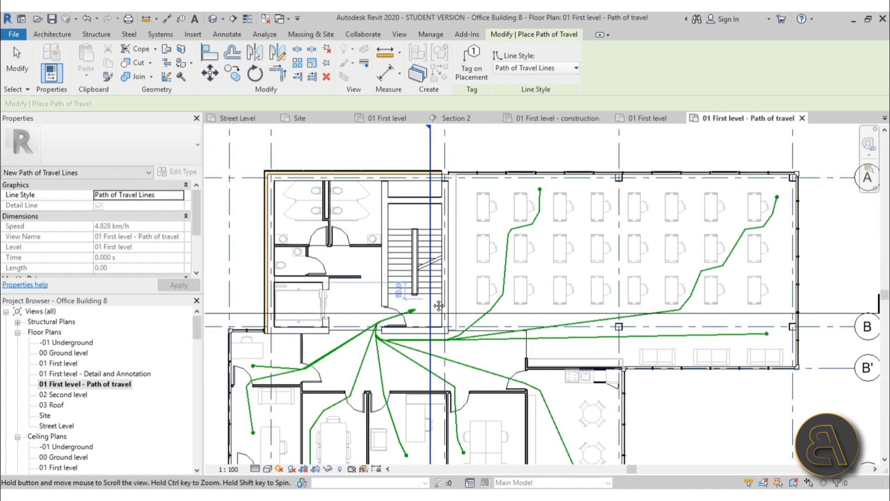
- Place Path of Travel lines from each of the two multi-stall toilet rooms to the stairwell landing
{"action": "scroll", "coordinate": [297, 210], "scroll_direction": "up", "scroll_amount": 4}
{"action": "left_click", "coordinate": [297, 195]}
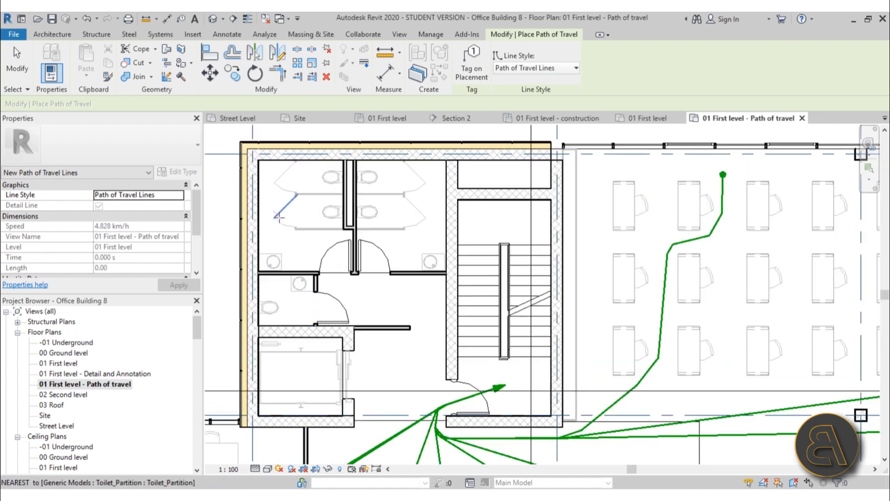
{"action": "left_click", "coordinate": [275, 238]}
{"action": "left_click", "coordinate": [502, 386]}
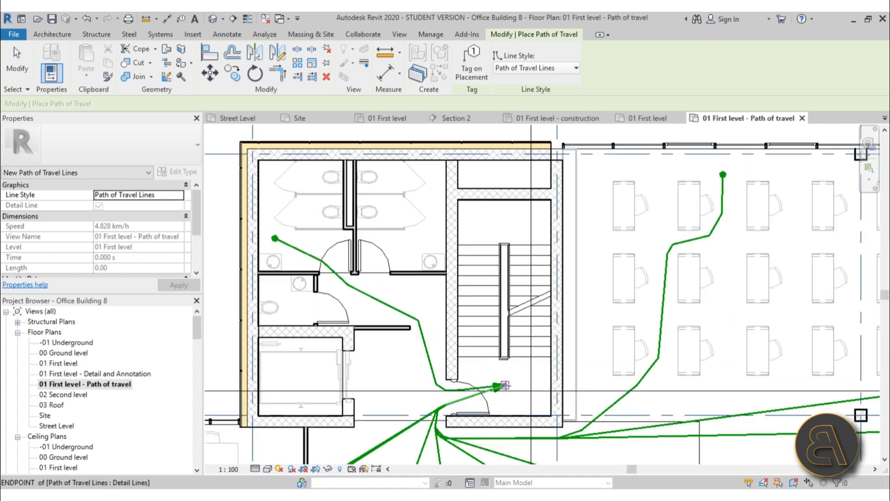
{"action": "scroll", "coordinate": [347, 341], "scroll_direction": "down", "scroll_amount": 1}
{"action": "scroll", "coordinate": [346, 342], "scroll_direction": "down", "scroll_amount": 2}
{"action": "scroll", "coordinate": [405, 219], "scroll_direction": "up", "scroll_amount": 3}
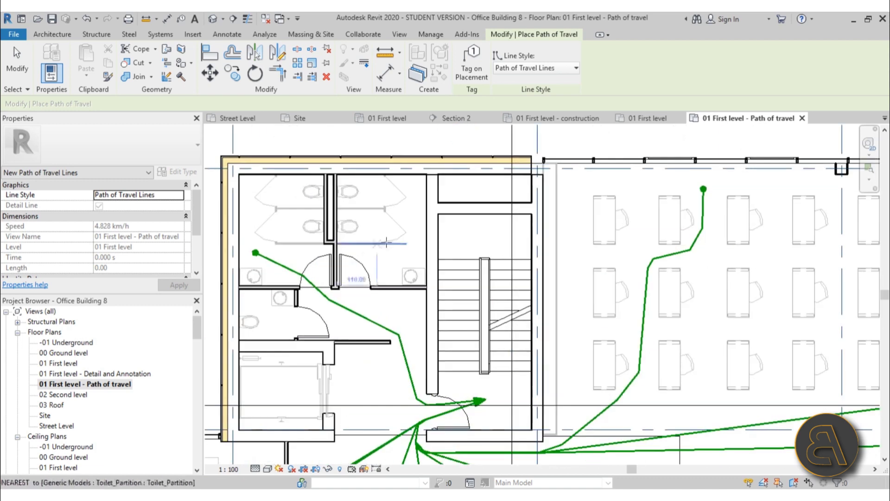
{"action": "left_click", "coordinate": [405, 218]}
{"action": "left_click", "coordinate": [484, 399]}
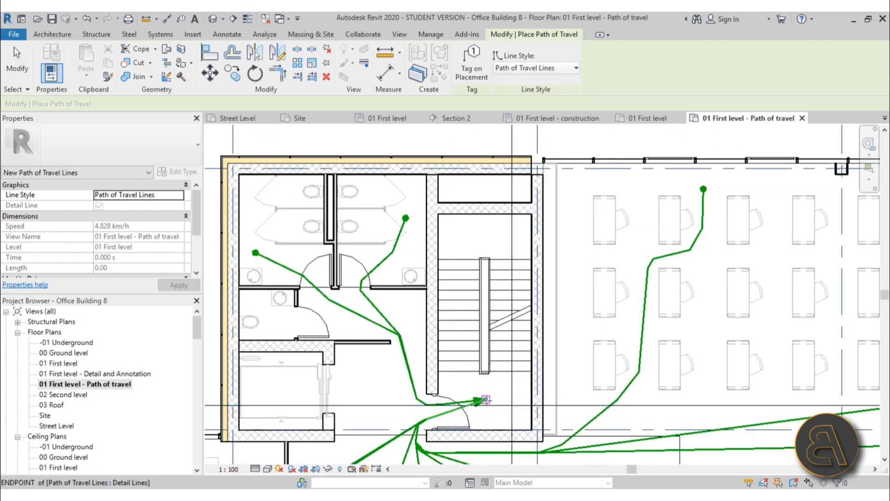
- Place a Path of Travel line from the single toilet room to the stairwell landing and end line placement
{"action": "middle_click_drag", "start_coordinate": [328, 379], "coordinate": [348, 317]}
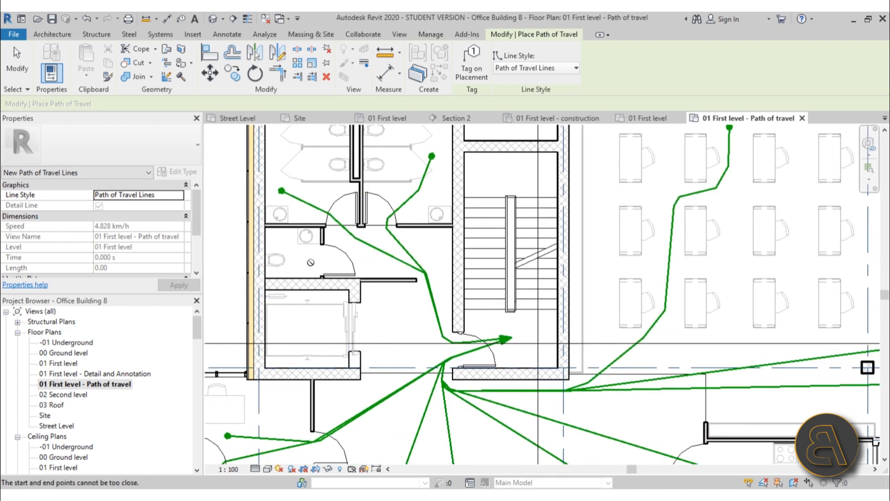
{"action": "left_click", "coordinate": [506, 339]}
{"action": "scroll", "coordinate": [279, 262], "scroll_direction": "down", "scroll_amount": 2}
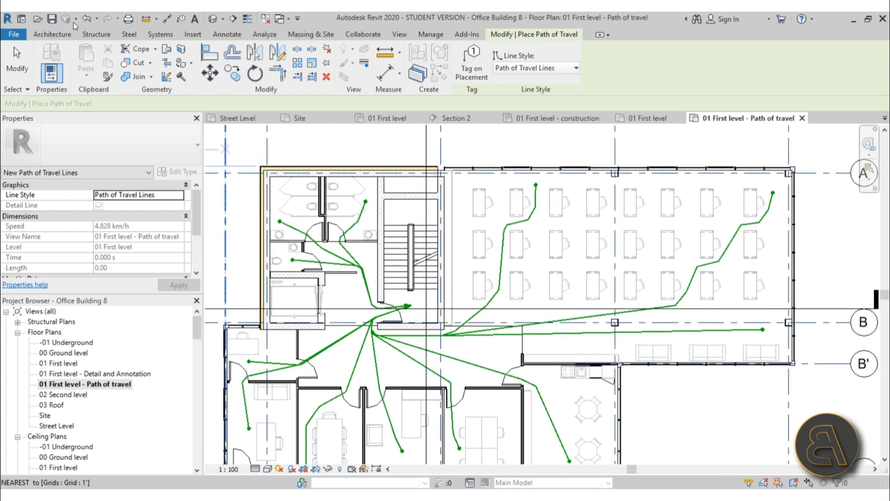
{"action": "left_click", "coordinate": [17, 60]}
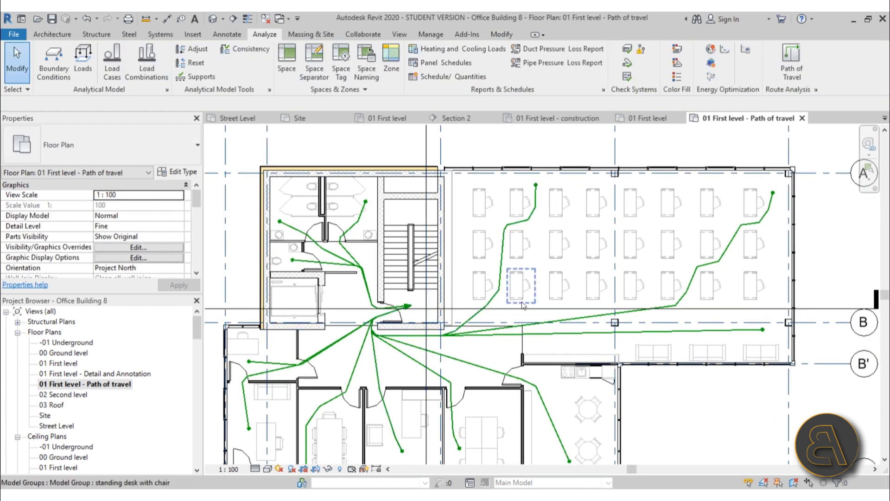
- Review the Route Analysis Settings for the ignored obstacle categories and the analysis zone heights, leaving them unchanged
{"action": "scroll", "coordinate": [522, 302], "scroll_direction": "down", "scroll_amount": 1}
{"action": "left_click", "coordinate": [815, 90]}
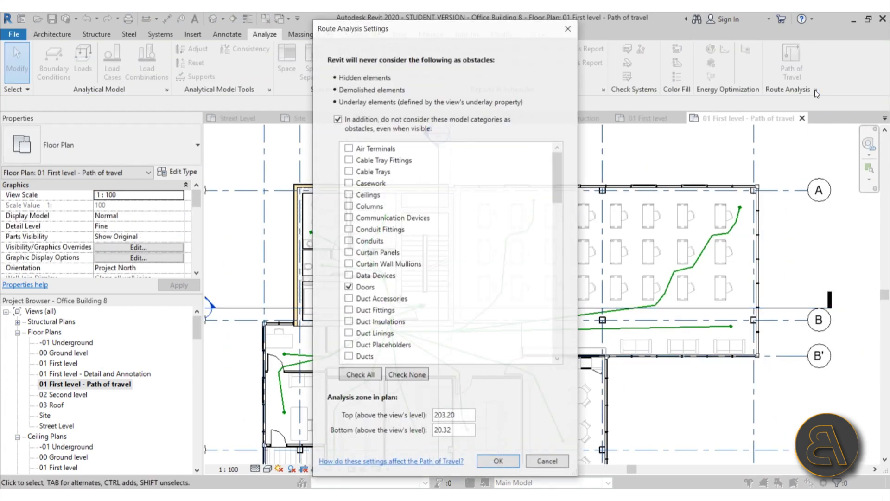
{"action": "scroll", "coordinate": [434, 230], "scroll_direction": "down", "scroll_amount": 6}
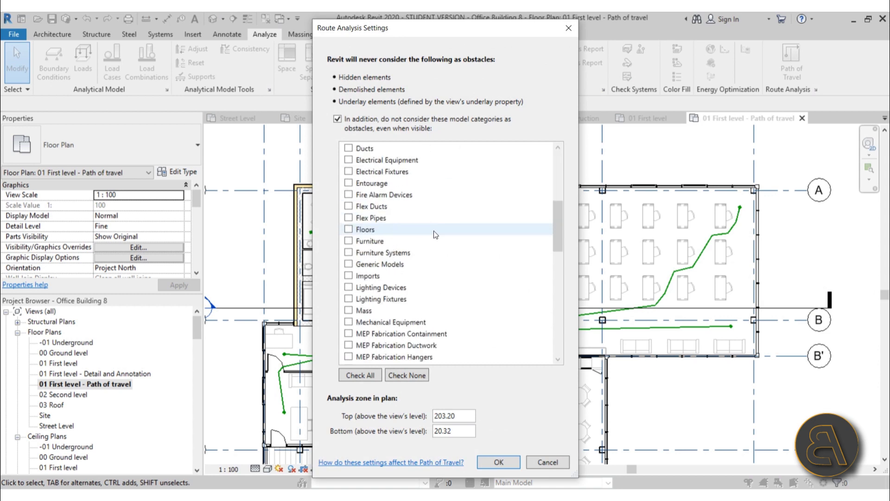
{"action": "scroll", "coordinate": [428, 228], "scroll_direction": "up", "scroll_amount": 6}
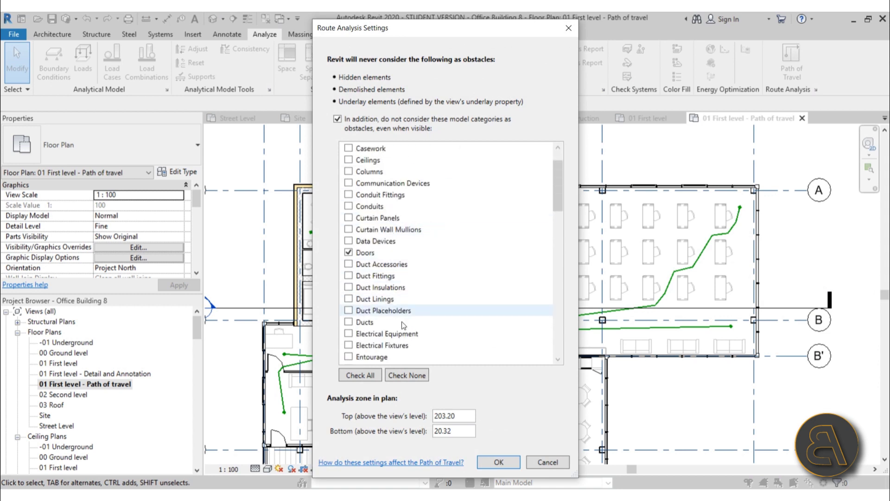
{"action": "scroll", "coordinate": [364, 223], "scroll_direction": "down", "scroll_amount": 7}
{"action": "scroll", "coordinate": [364, 223], "scroll_direction": "down", "scroll_amount": 10}
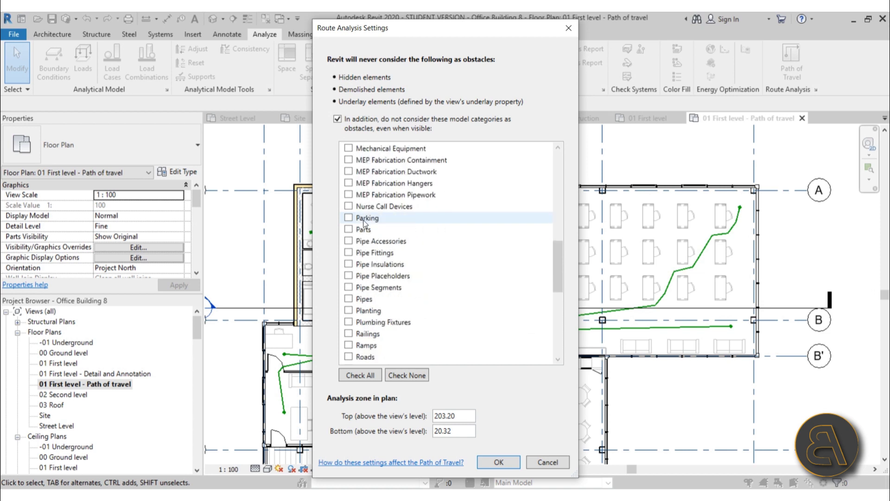
{"action": "scroll", "coordinate": [364, 223], "scroll_direction": "up", "scroll_amount": 3}
{"action": "scroll", "coordinate": [364, 223], "scroll_direction": "up", "scroll_amount": 14}
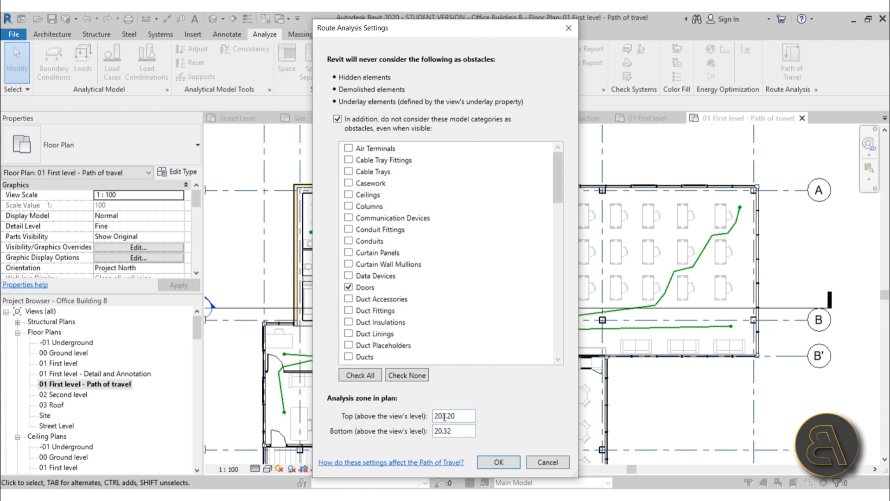
{"action": "left_click", "coordinate": [561, 466]}
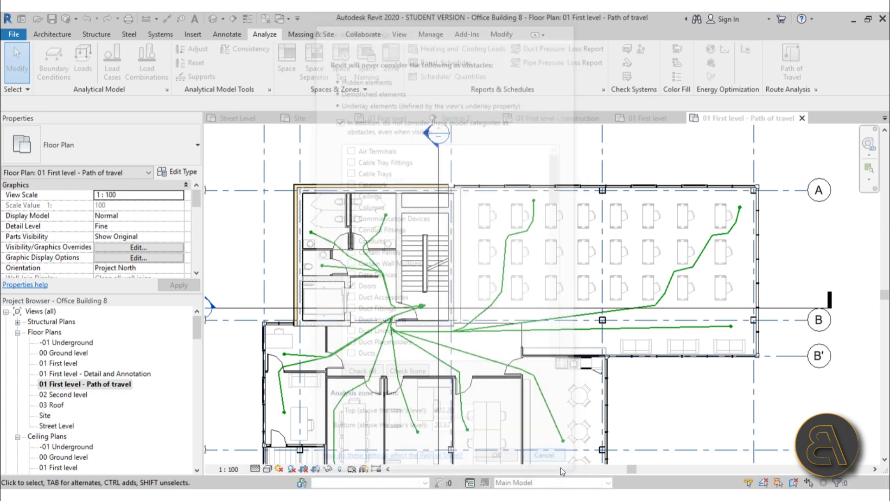
- Examine the finished routes and review the time and length of the path from the open-plan office's far corner desk
{"action": "scroll", "coordinate": [668, 292], "scroll_direction": "up", "scroll_amount": 3}
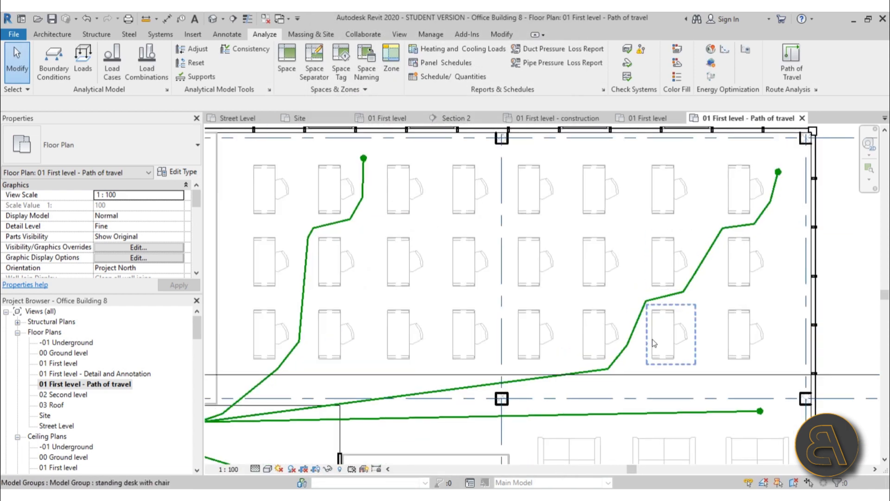
{"action": "scroll", "coordinate": [668, 292], "scroll_direction": "down", "scroll_amount": 4}
{"action": "middle_click_drag", "start_coordinate": [547, 318], "coordinate": [538, 258]}
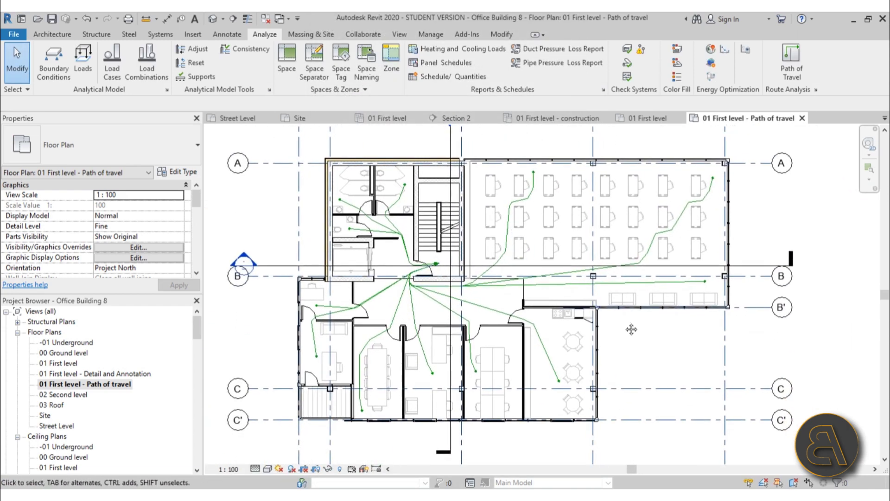
{"action": "middle_click_drag", "start_coordinate": [647, 337], "coordinate": [623, 338]}
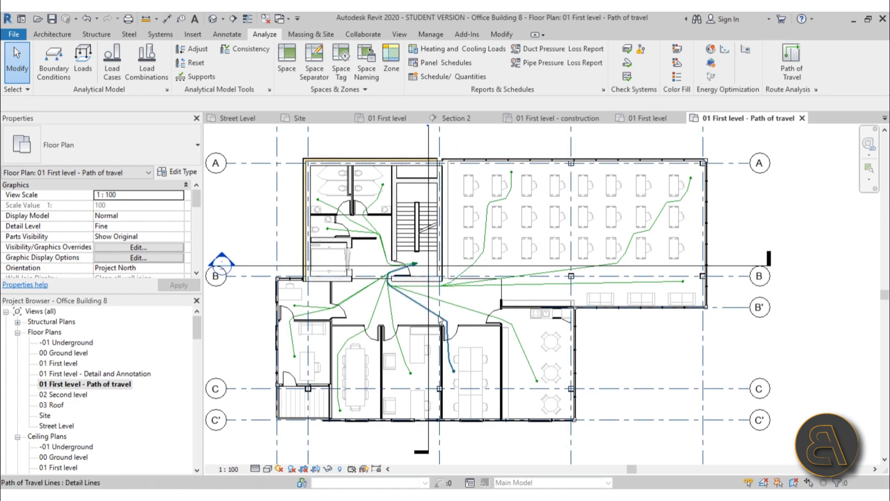
{"action": "left_click", "coordinate": [450, 307]}
{"action": "scroll", "coordinate": [487, 287], "scroll_direction": "up", "scroll_amount": 3}
{"action": "left_click", "coordinate": [493, 273]}
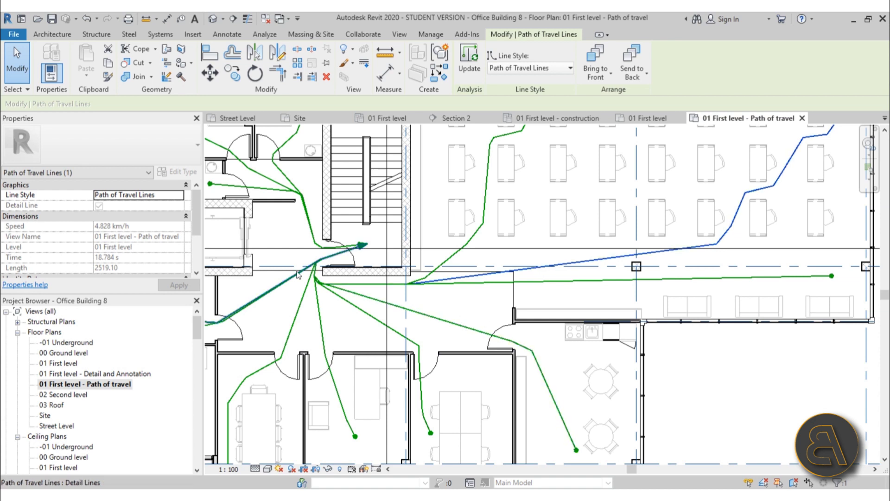
{"action": "middle_click_drag", "start_coordinate": [367, 257], "coordinate": [355, 263]}
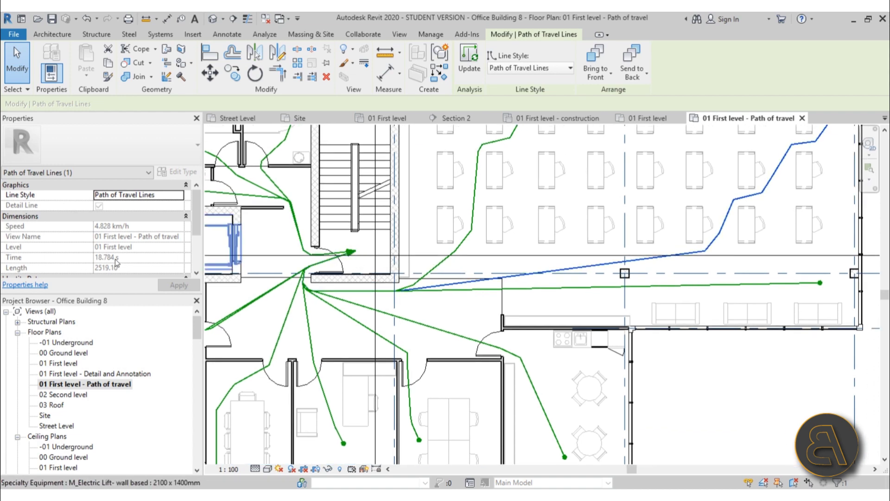
{"action": "scroll", "coordinate": [116, 263], "scroll_direction": "down", "scroll_amount": 3}
{"action": "scroll", "coordinate": [610, 265], "scroll_direction": "down", "scroll_amount": 4}
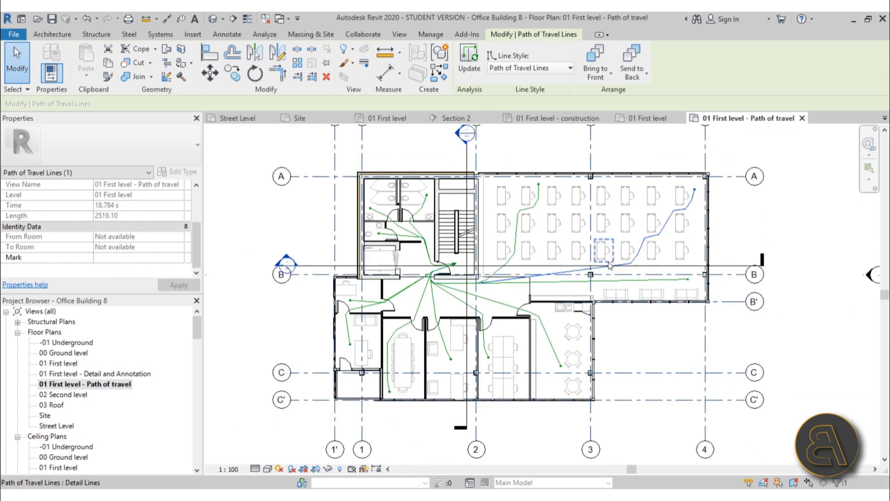
{"action": "scroll", "coordinate": [503, 281], "scroll_direction": "up", "scroll_amount": 2}
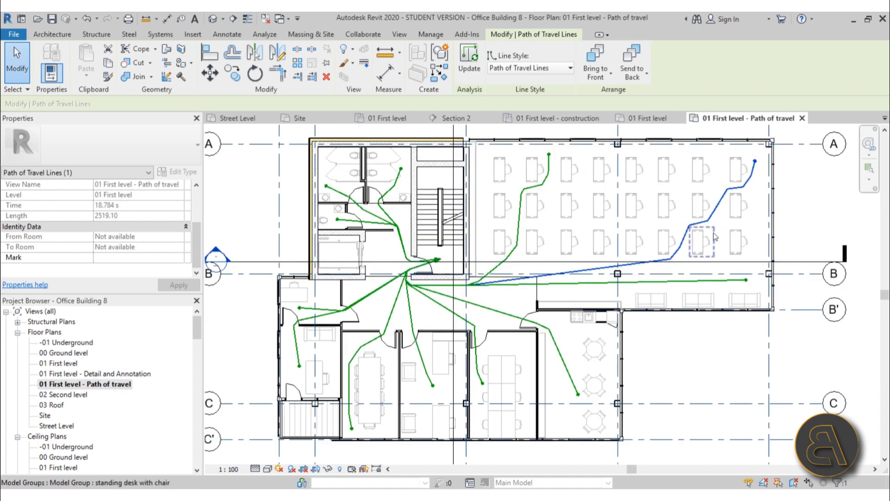
- Check the line style assigned to the route starting near grid A on the stairwell side of the open-plan office, leaving it unchanged
{"action": "left_click", "coordinate": [696, 356]}
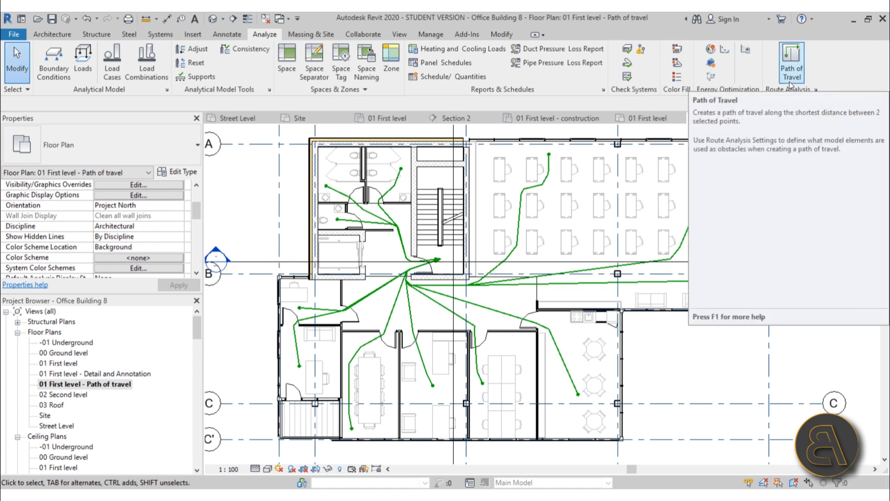
{"action": "left_click", "coordinate": [523, 219]}
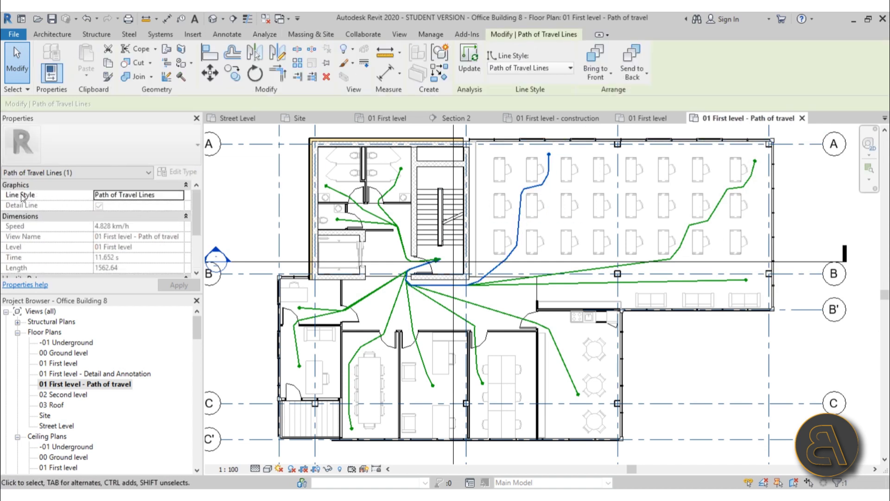
{"action": "left_click", "coordinate": [178, 196]}
{"action": "left_click", "coordinate": [244, 217]}
{"action": "left_click", "coordinate": [243, 216]}
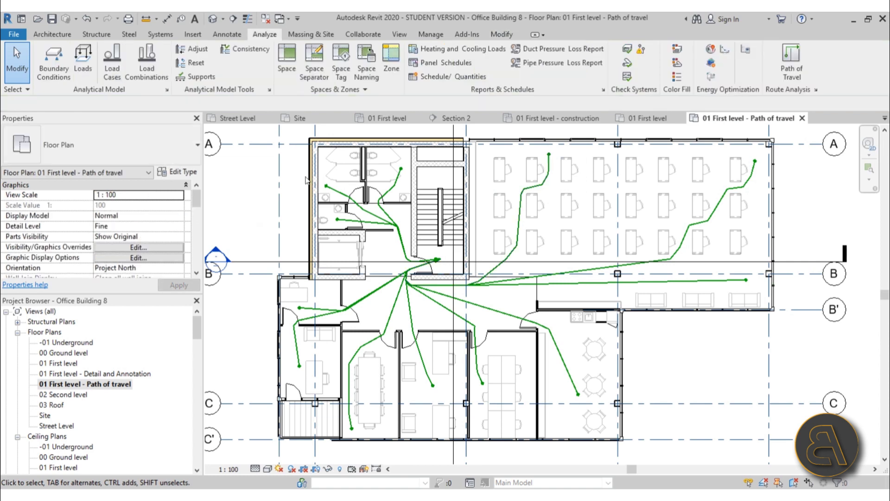
- Change the line color of the Path of Travel Lines style to blue RGB 000-128-192 in the project's Line Styles and apply it
{"action": "left_click", "coordinate": [438, 33]}
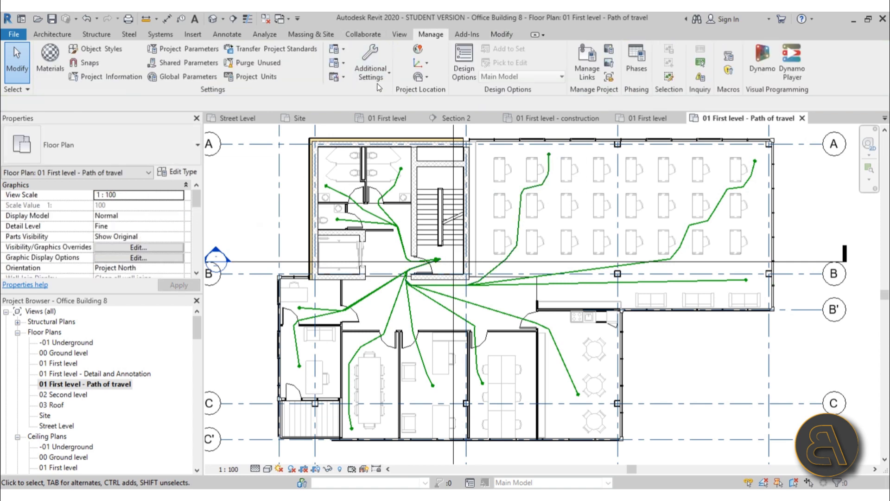
{"action": "left_click", "coordinate": [375, 71]}
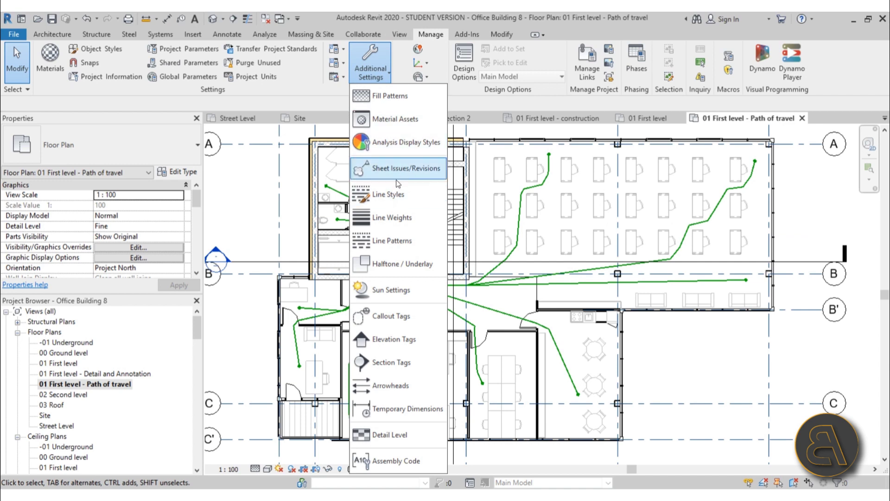
{"action": "left_click", "coordinate": [389, 194]}
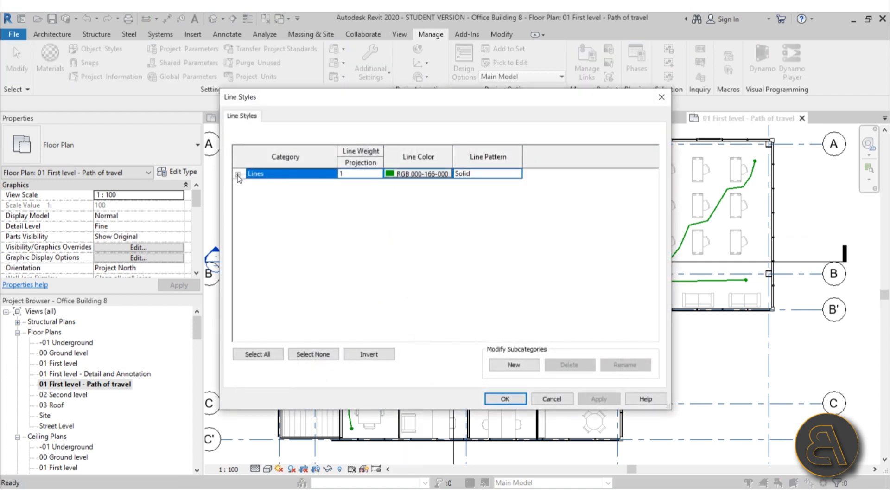
{"action": "left_click", "coordinate": [237, 174]}
{"action": "scroll", "coordinate": [361, 246], "scroll_direction": "down", "scroll_amount": 2}
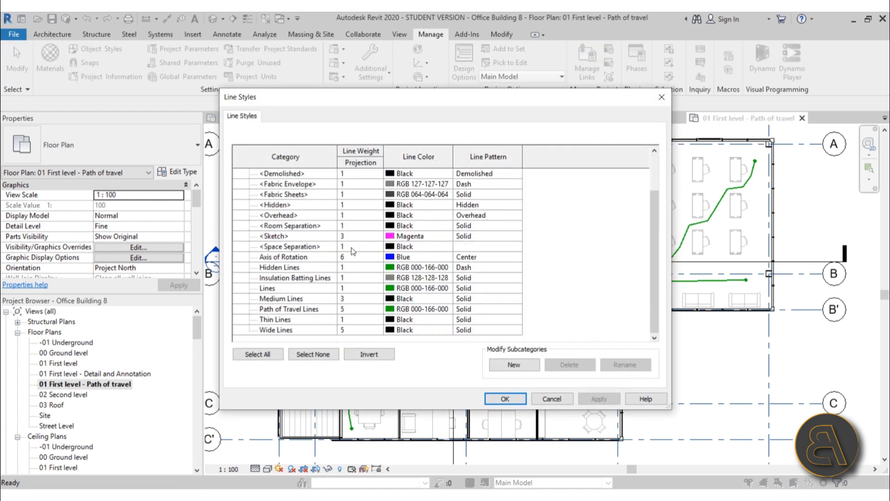
{"action": "left_click", "coordinate": [389, 309]}
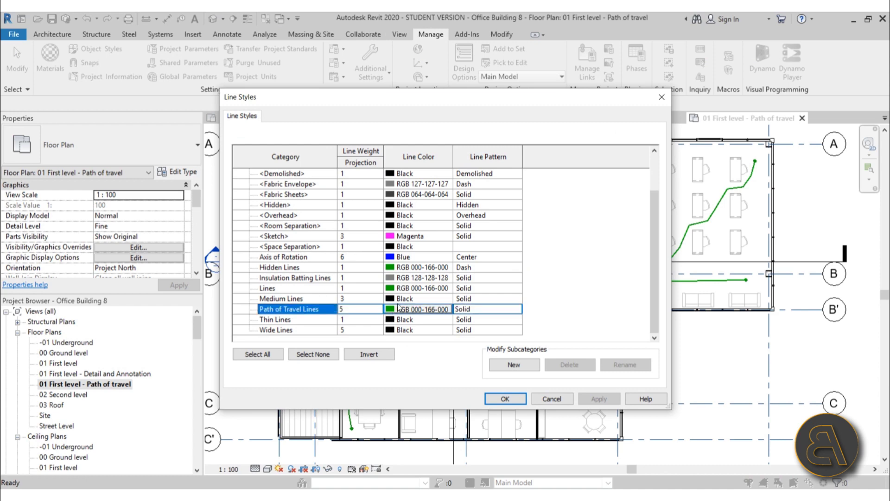
{"action": "left_click", "coordinate": [389, 309]}
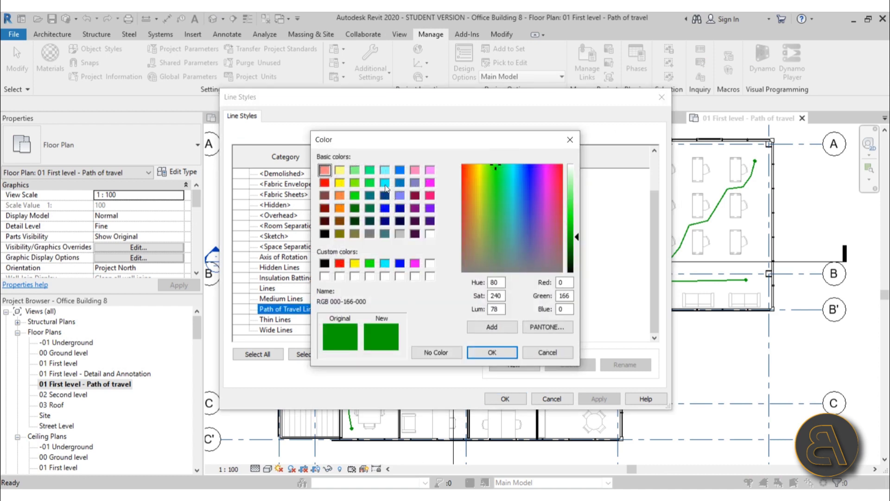
{"action": "left_click", "coordinate": [399, 183]}
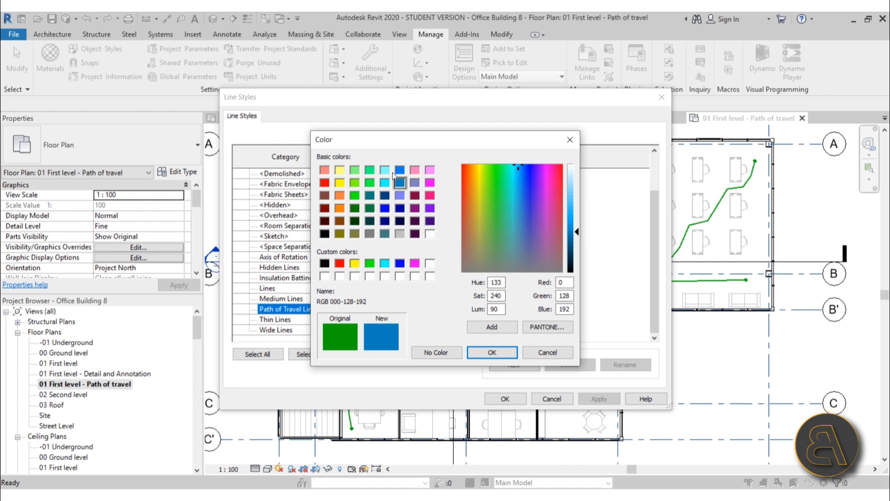
{"action": "left_click", "coordinate": [385, 171]}
{"action": "left_click", "coordinate": [385, 183]}
{"action": "left_click", "coordinate": [399, 183]}
{"action": "left_click", "coordinate": [492, 352]}
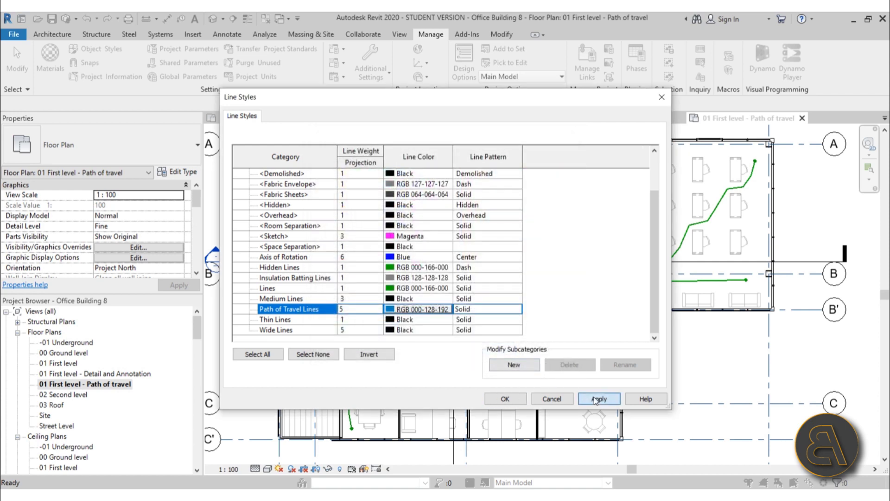
{"action": "left_click", "coordinate": [599, 398]}
{"action": "left_click", "coordinate": [512, 399]}
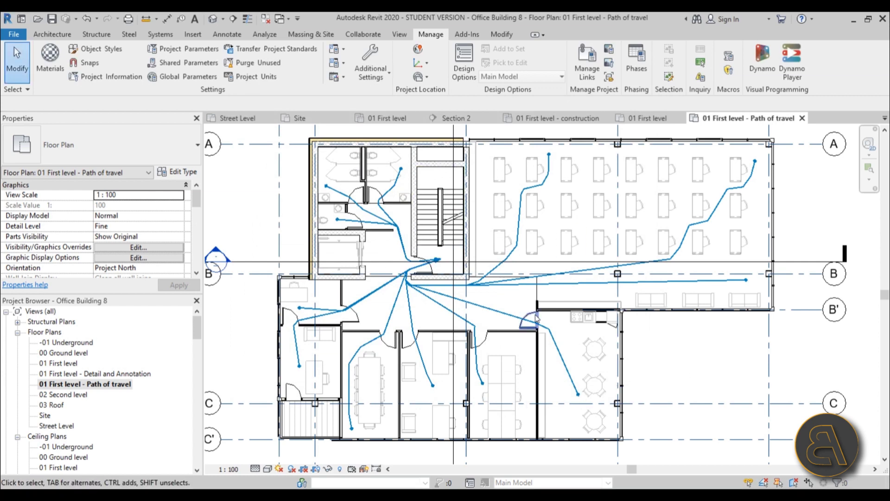
{"action": "scroll", "coordinate": [667, 334], "scroll_direction": "down", "scroll_amount": 1}
{"action": "middle_click_drag", "start_coordinate": [675, 349], "coordinate": [649, 346]}
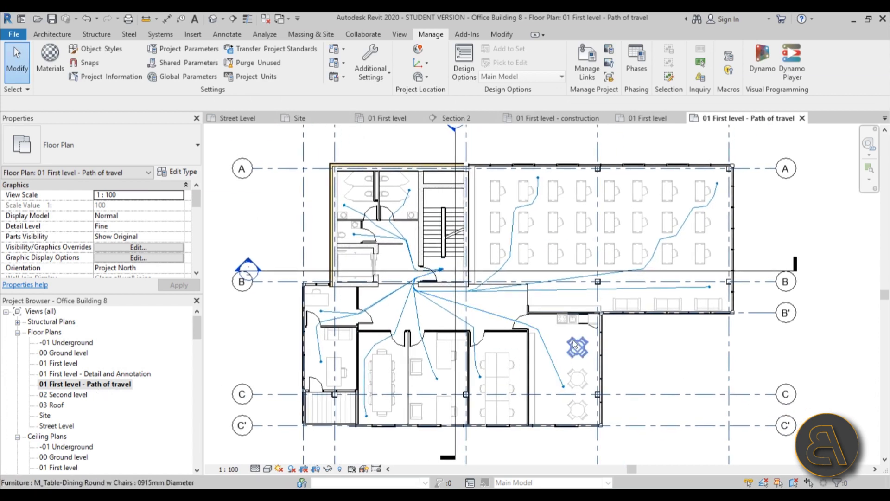
{"action": "middle_click_drag", "start_coordinate": [668, 349], "coordinate": [662, 353]}
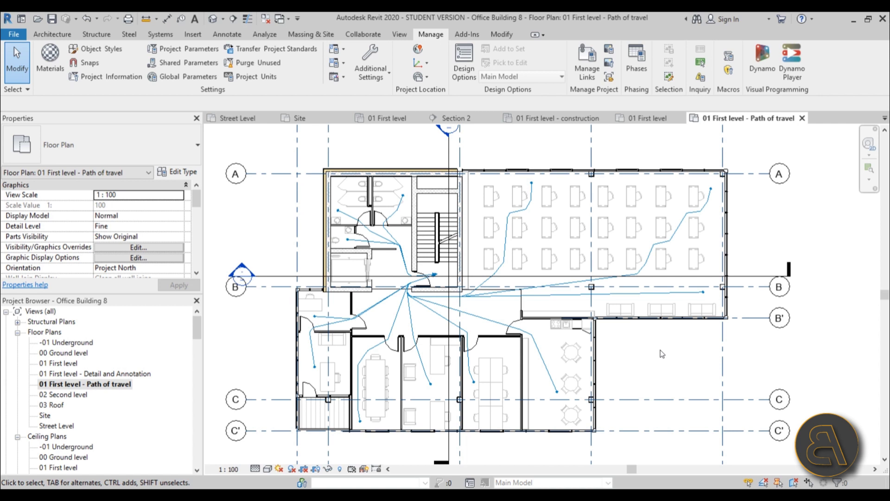
{"action": "mouse_move", "coordinate": [654, 355]}
{"action": "middle_mouse_down"}
{"action": "mouse_move", "coordinate": [639, 350]}
{"action": "mouse_move", "coordinate": [650, 346]}
{"action": "middle_mouse_up"}
{"action": "scroll", "coordinate": [649, 346], "scroll_direction": "down", "scroll_amount": 1}
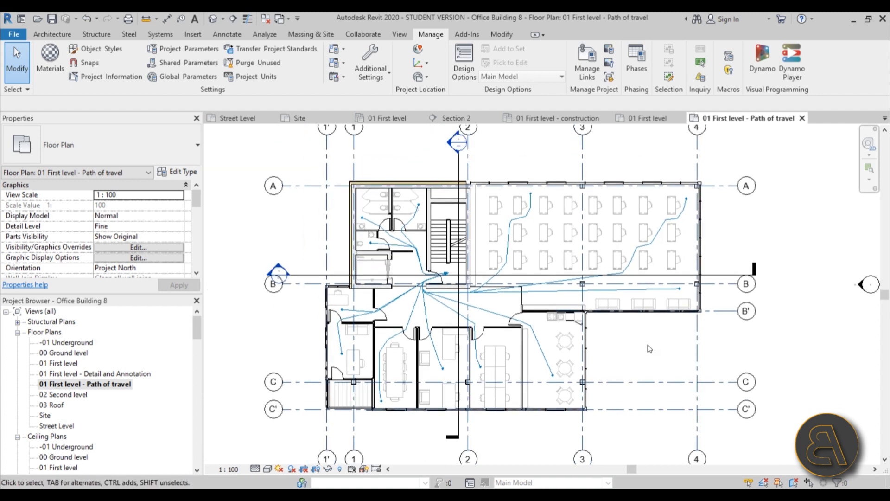
{"action": "middle_click_drag", "start_coordinate": [649, 348], "coordinate": [627, 324]}
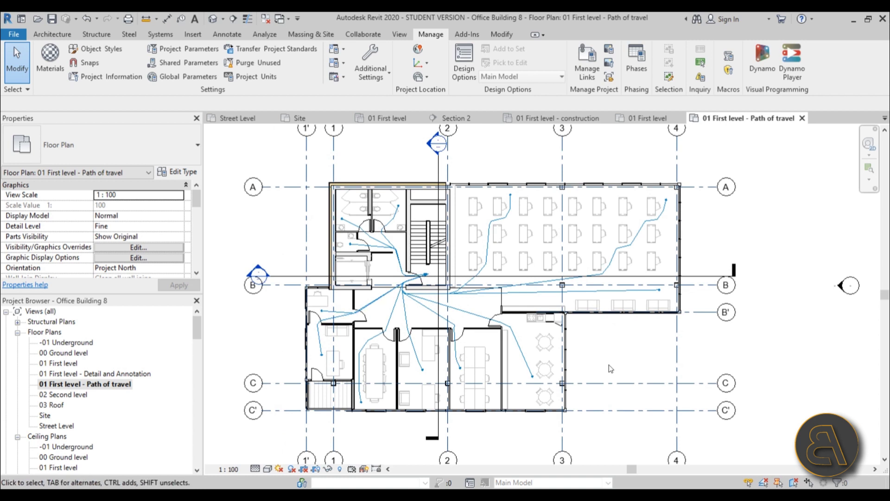